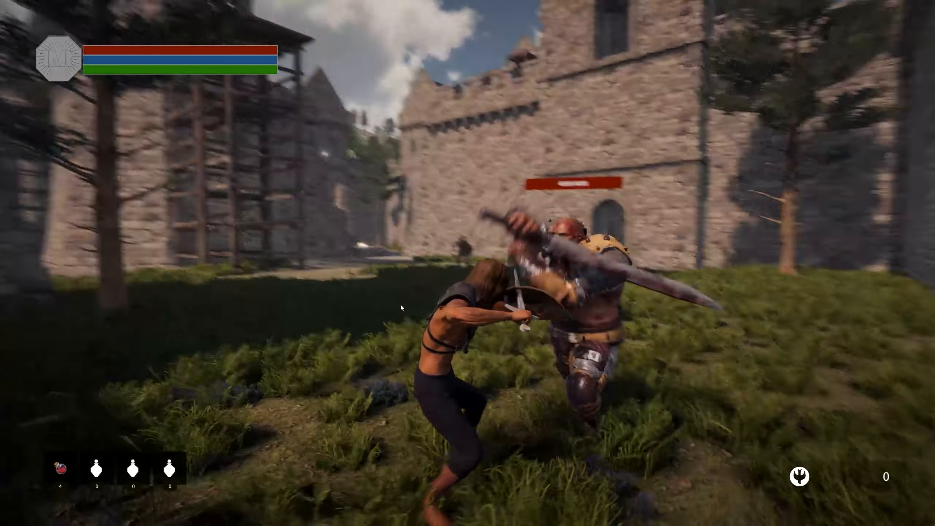
pyautogui.click(401, 305)
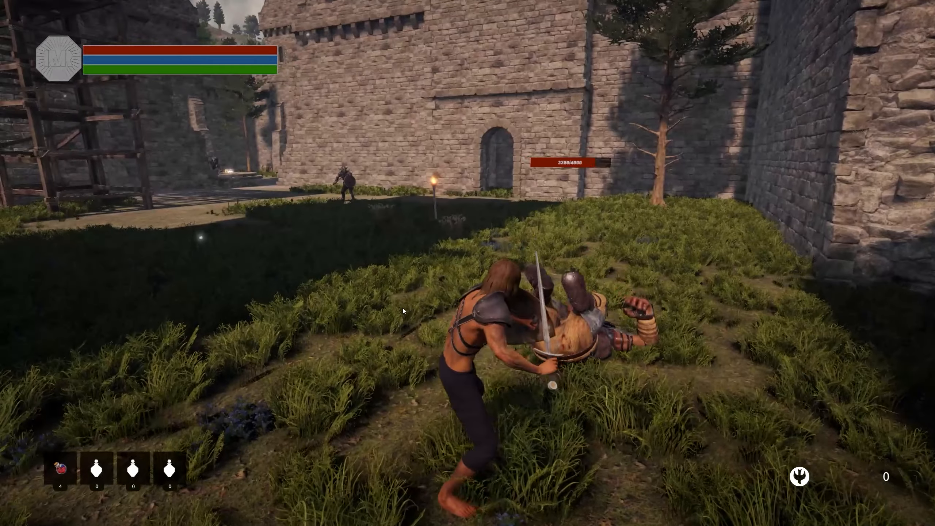
pyautogui.click(404, 307)
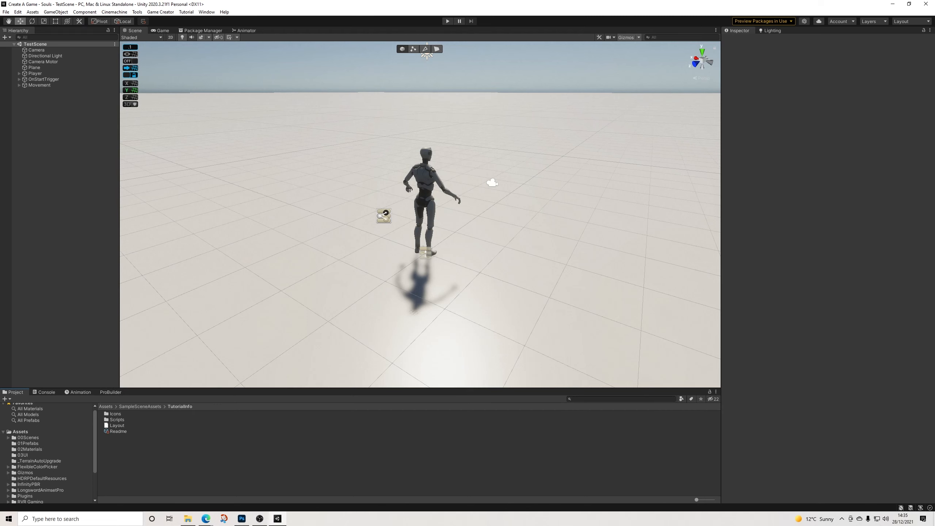
pyautogui.scroll(5, 421, 214)
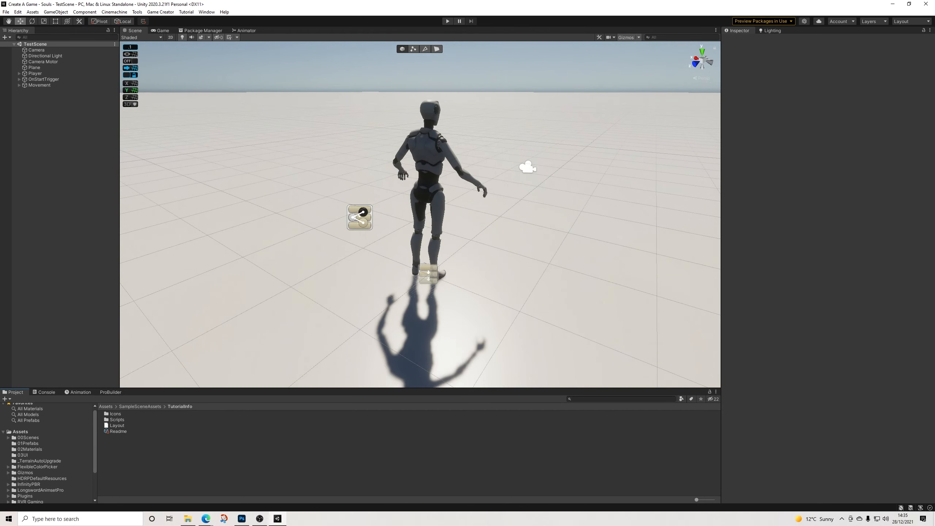
pyautogui.moveTo(420, 214); pyautogui.dragTo(254, 207, button='right')
pyautogui.scroll(-5, 374, 205)
pyautogui.scroll(-2, 375, 205)
pyautogui.press('d')
pyautogui.scroll(-2, 421, 214)
pyautogui.moveTo(420, 215); pyautogui.dragTo(284, 201, button='middle')
pyautogui.scroll(3, 284, 201)
pyautogui.keyDown('alt'); pyautogui.moveTo(421, 214); pyautogui.dragTo(573, 209); pyautogui.keyUp('alt')
pyautogui.scroll(-3, 421, 214)
pyautogui.moveTo(369, 236); pyautogui.dragTo(475, 204, button='middle')
pyautogui.keyDown('alt'); pyautogui.moveTo(420, 214); pyautogui.dragTo(530, 209); pyautogui.keyUp('alt')
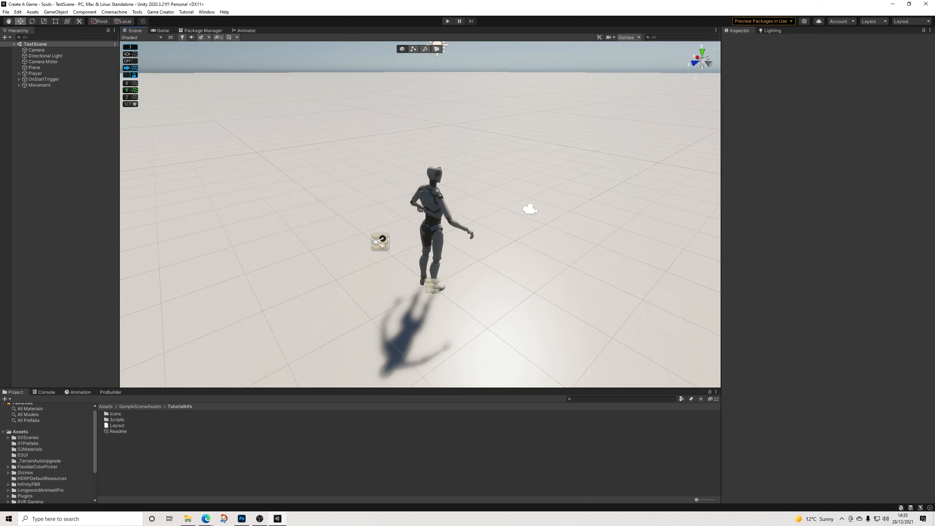
pyautogui.scroll(-2, 420, 214)
pyautogui.scroll(3, 420, 214)
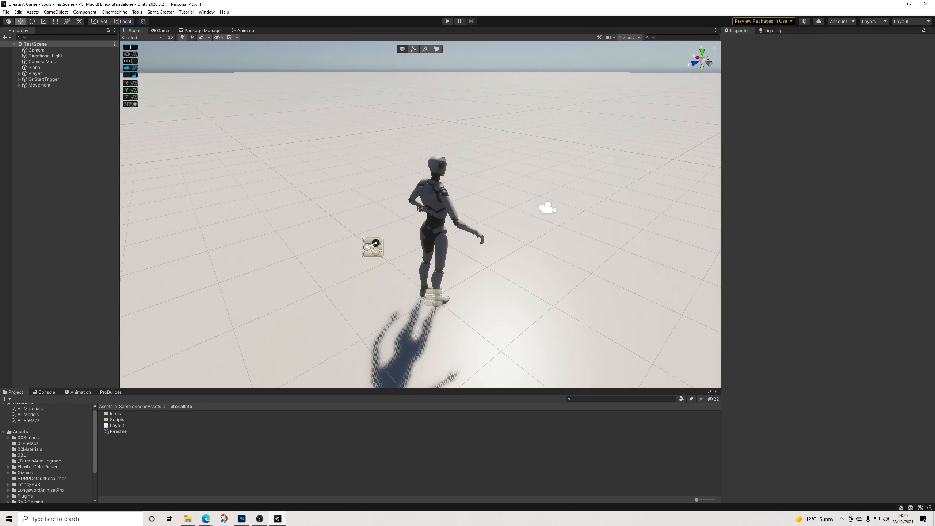
pyautogui.keyDown('alt'); pyautogui.moveTo(420, 215); pyautogui.dragTo(451, 215); pyautogui.keyUp('alt')
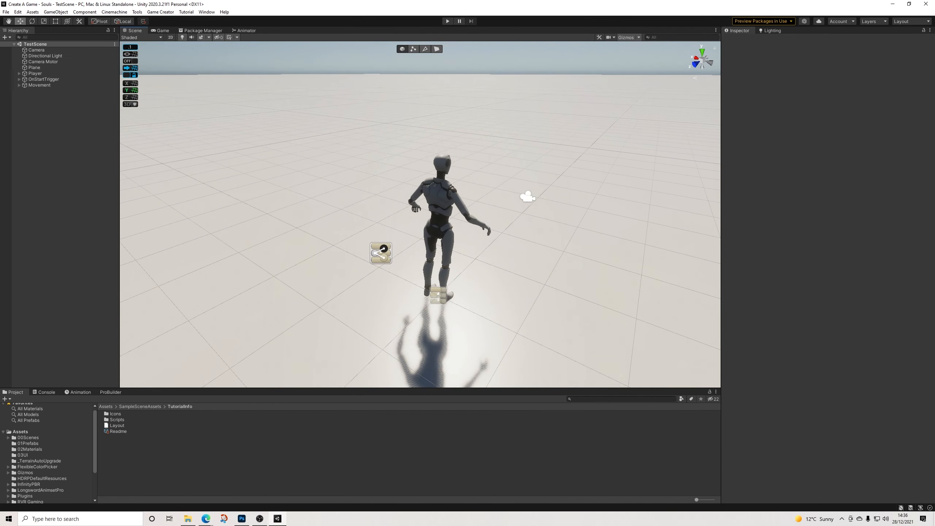
# Create a folder named 04Combat directly under the project's Assets folder
pyautogui.rightClick(21, 432)
pyautogui.moveTo(74, 240)
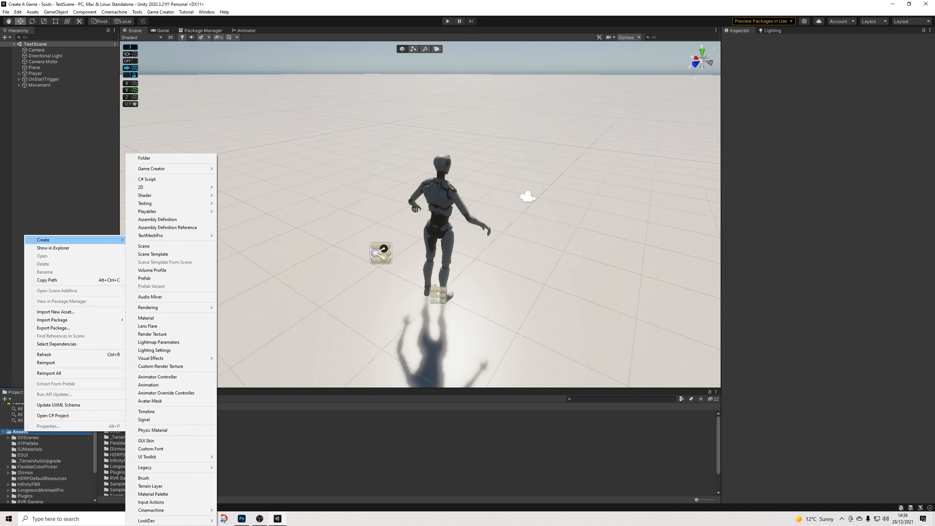
pyautogui.click(147, 158)
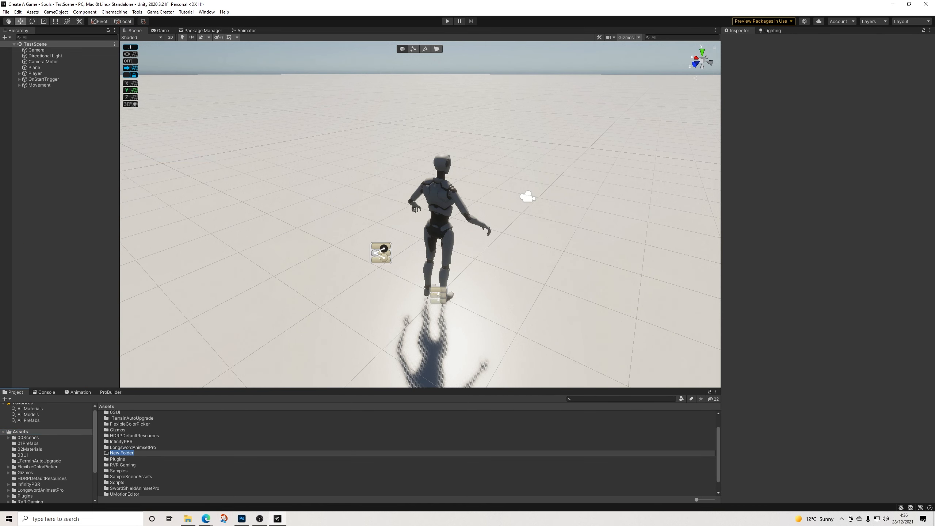
pyautogui.write('0')
pyautogui.write('4Cbomat')
pyautogui.press('BackSpace')
pyautogui.press('BackSpace')
pyautogui.press('BackSpace')
pyautogui.press('Return')
# Create a subfolder named Knight inside the 04Combat folder
pyautogui.doubleClick(121, 437)
pyautogui.rightClick(128, 422)
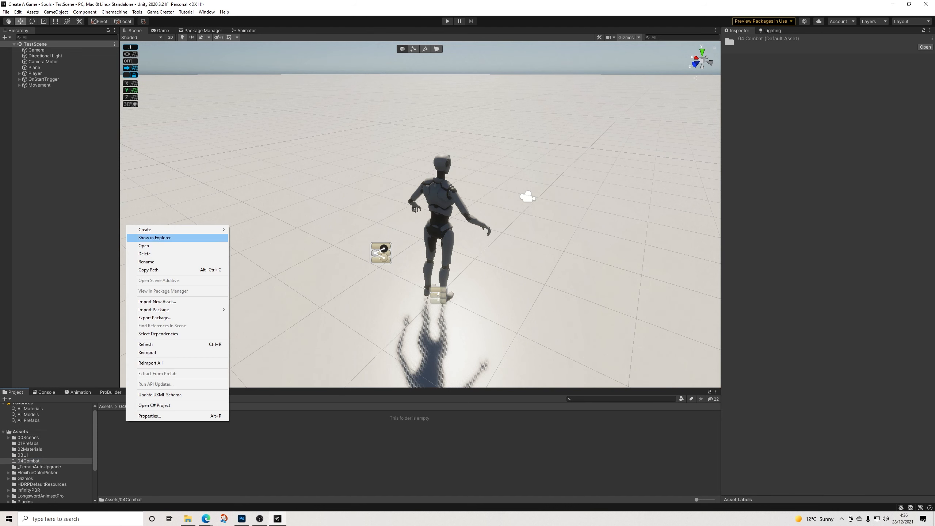
pyautogui.moveTo(155, 230)
pyautogui.click(254, 159)
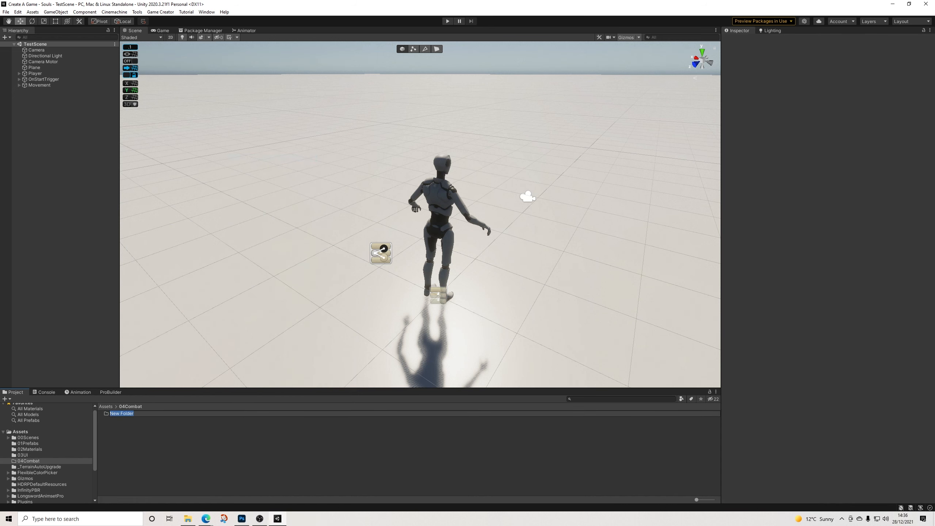
pyautogui.write('Knight')
pyautogui.press('Return')
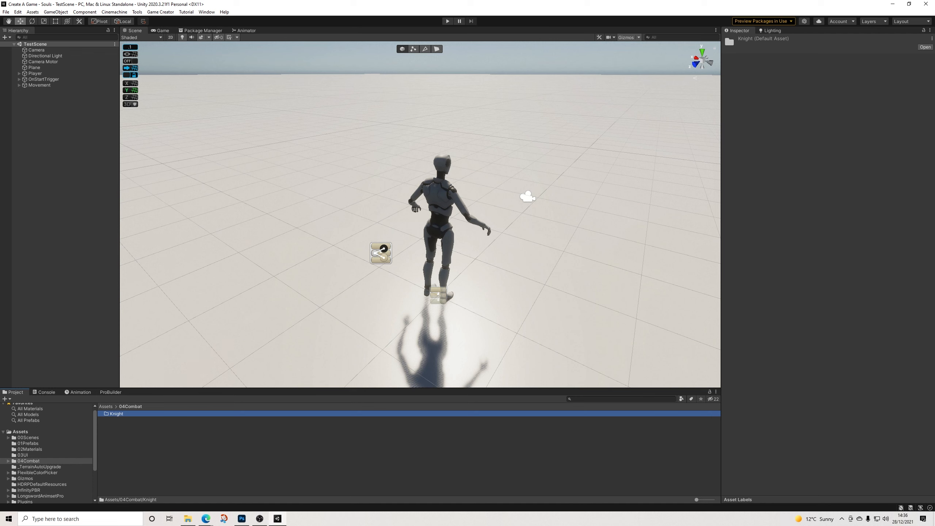
# Create a Game Creator character Locomotion State asset inside the Knight folder
pyautogui.click(114, 414)
pyautogui.doubleClick(114, 413)
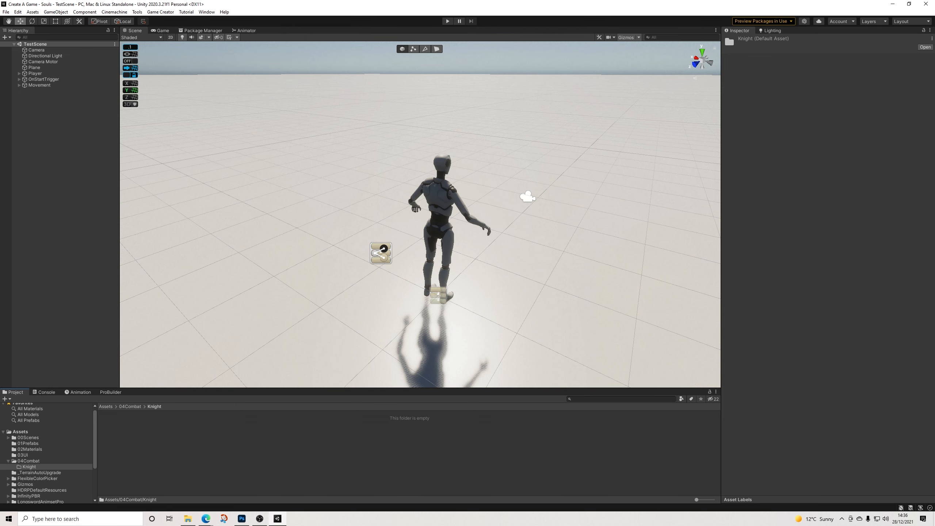
pyautogui.scroll(-2, 420, 221)
pyautogui.moveTo(420, 222)
pyautogui.keyDown('alt'); pyautogui.mouseDown()
pyautogui.moveTo(508, 209)
pyautogui.moveTo(413, 211)
pyautogui.mouseUp(); pyautogui.keyUp('alt')
pyautogui.rightClick(138, 423)
pyautogui.moveTo(192, 231)
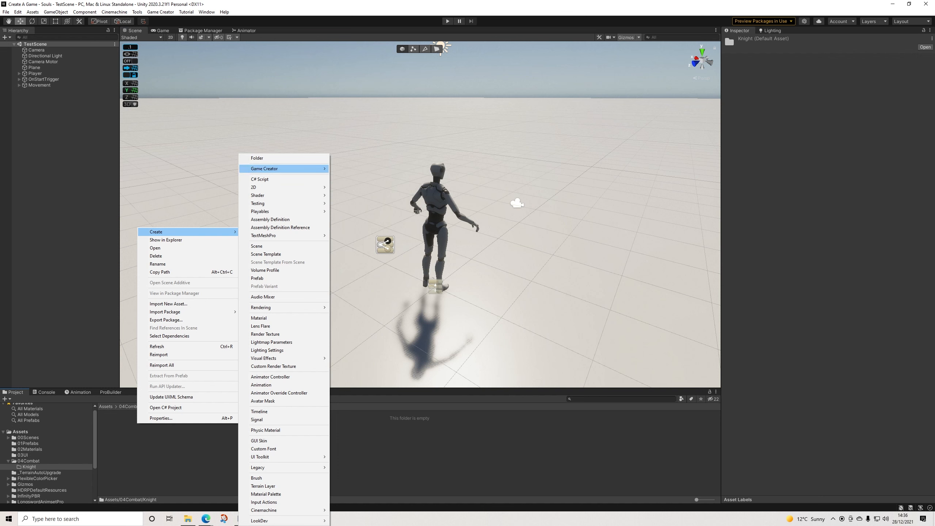
pyautogui.moveTo(280, 168)
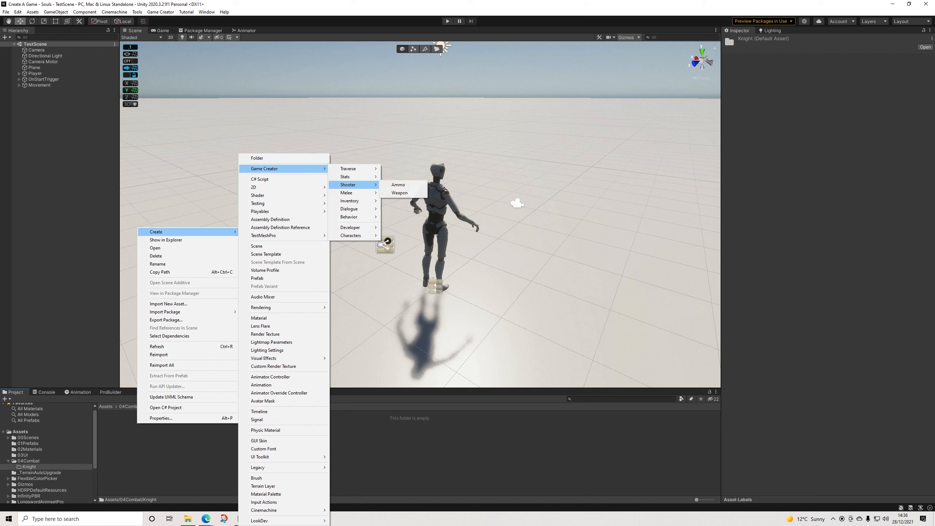
pyautogui.moveTo(354, 193)
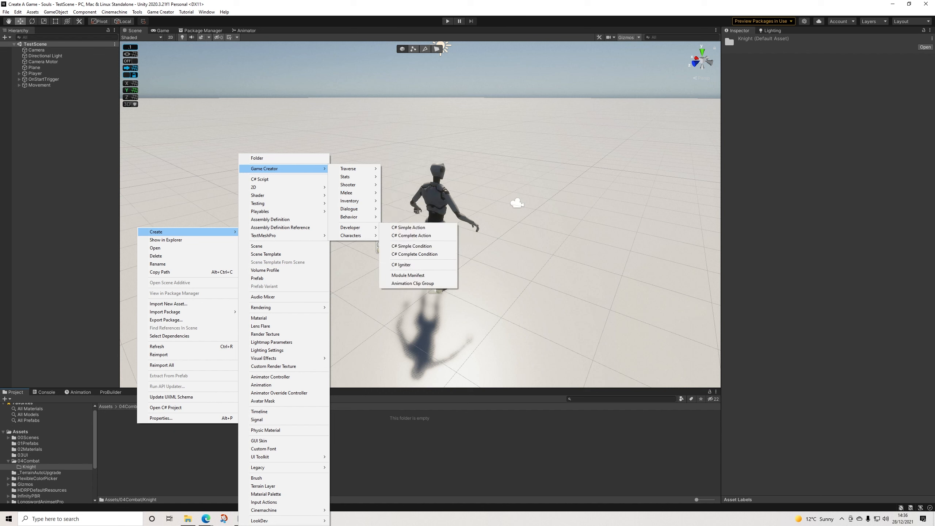
pyautogui.moveTo(353, 236)
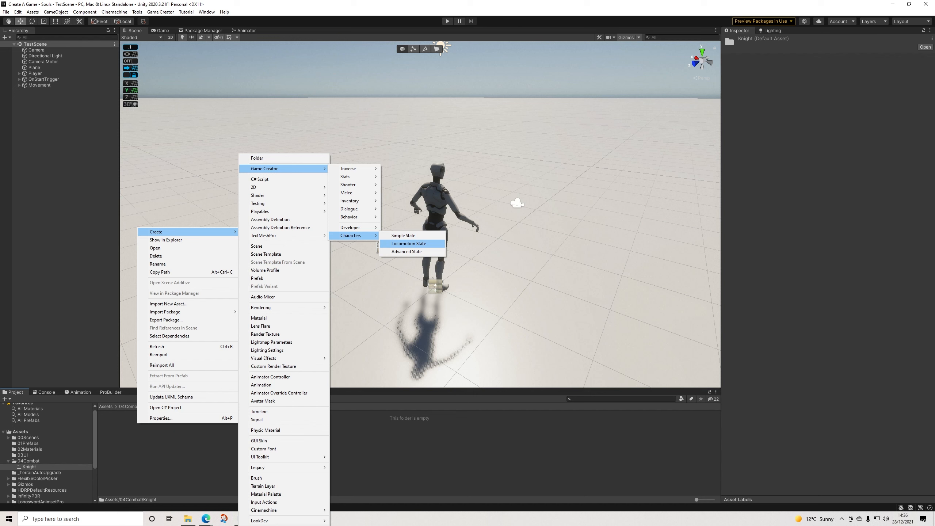
pyautogui.click(409, 244)
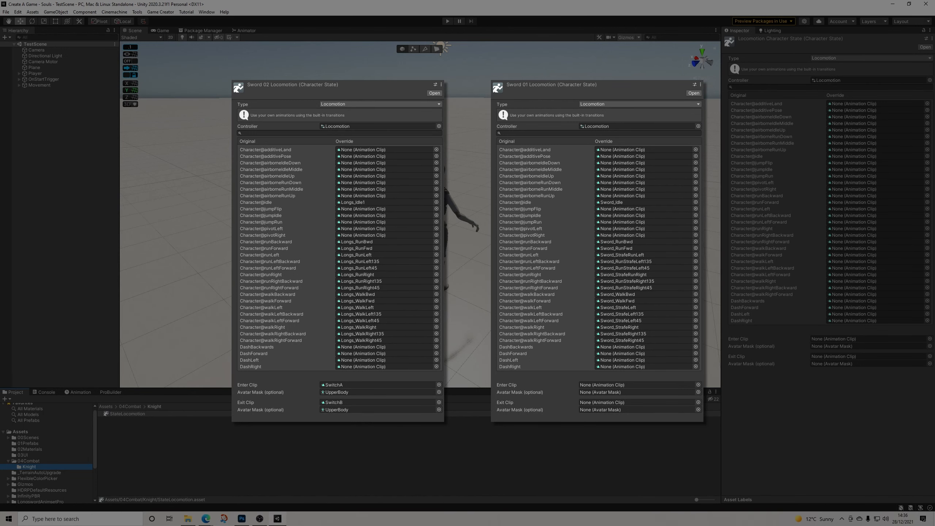
# Compare the animation clip overrides of the Sword01Locomotion and Sword02Locomotion character states
pyautogui.scroll(-3, 46, 453)
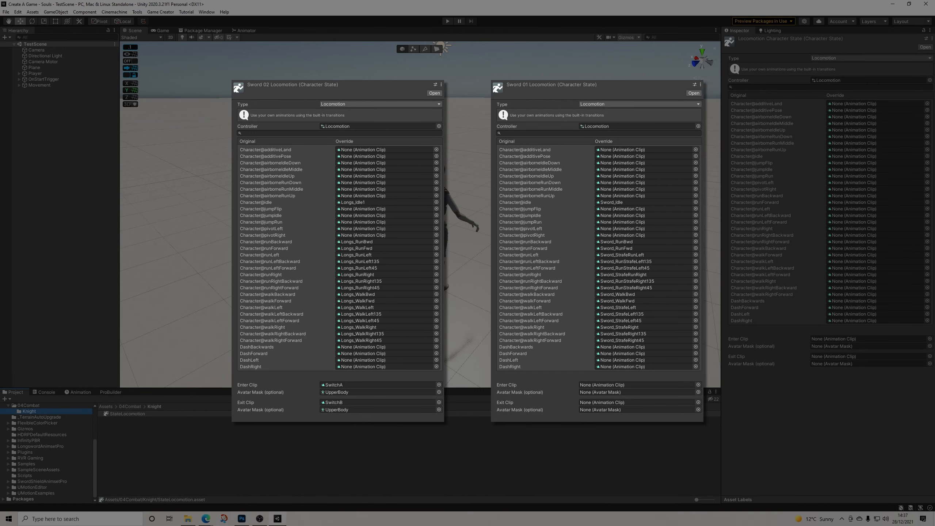
pyautogui.click(36, 493)
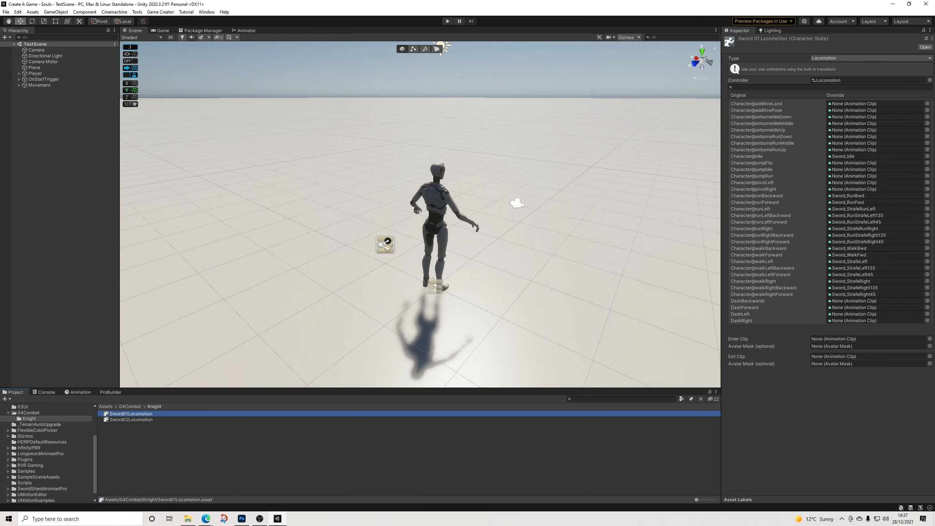
pyautogui.click(131, 420)
pyautogui.click(131, 414)
pyautogui.click(132, 420)
pyautogui.click(132, 414)
pyautogui.click(131, 420)
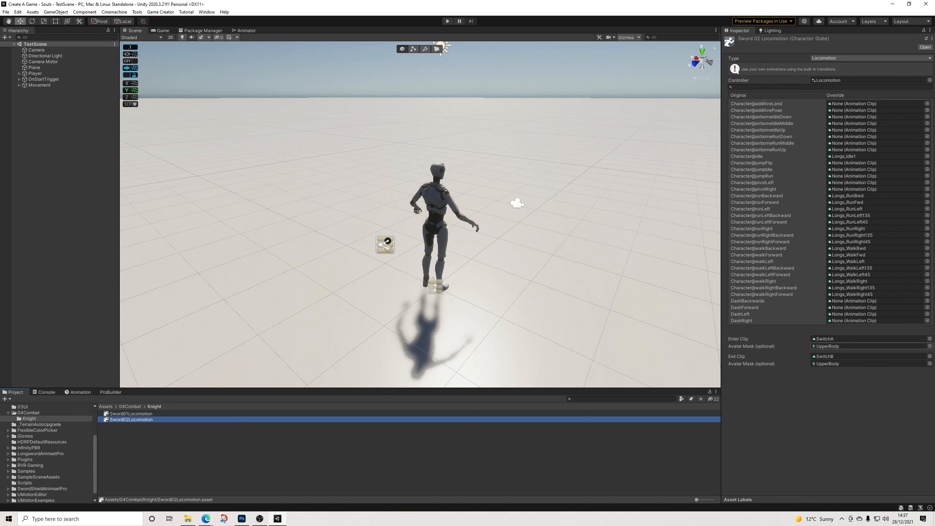
# Check the avatar masks available for Sword02Locomotion's enter clip, and review the Sword01Locomotion settings again
pyautogui.click(930, 346)
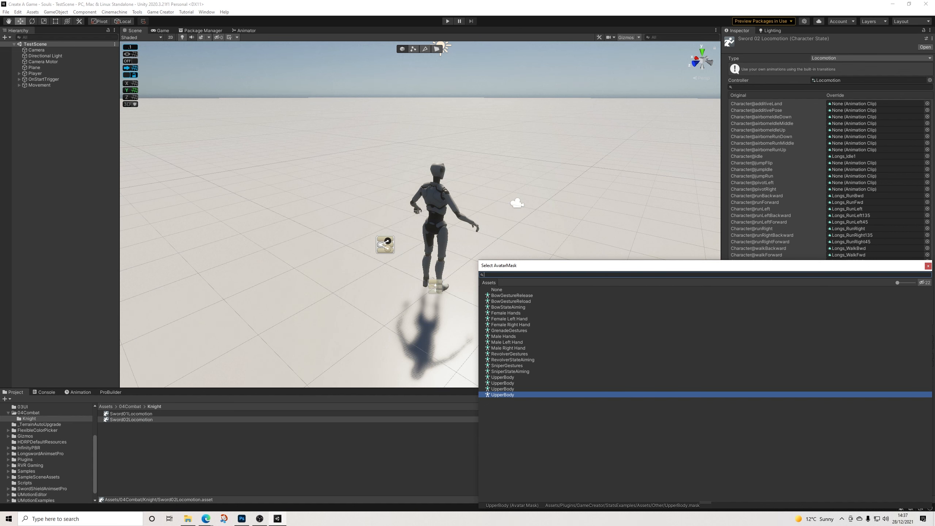
pyautogui.click(929, 266)
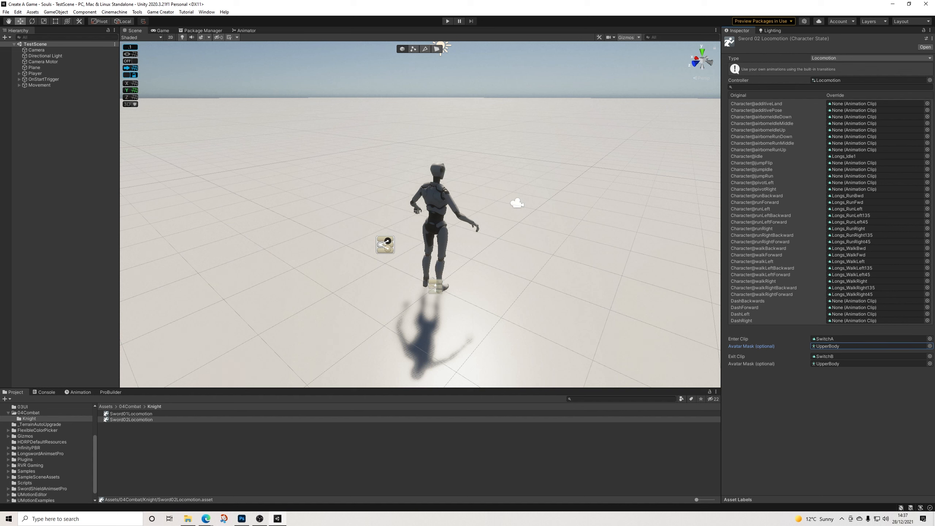
pyautogui.click(131, 413)
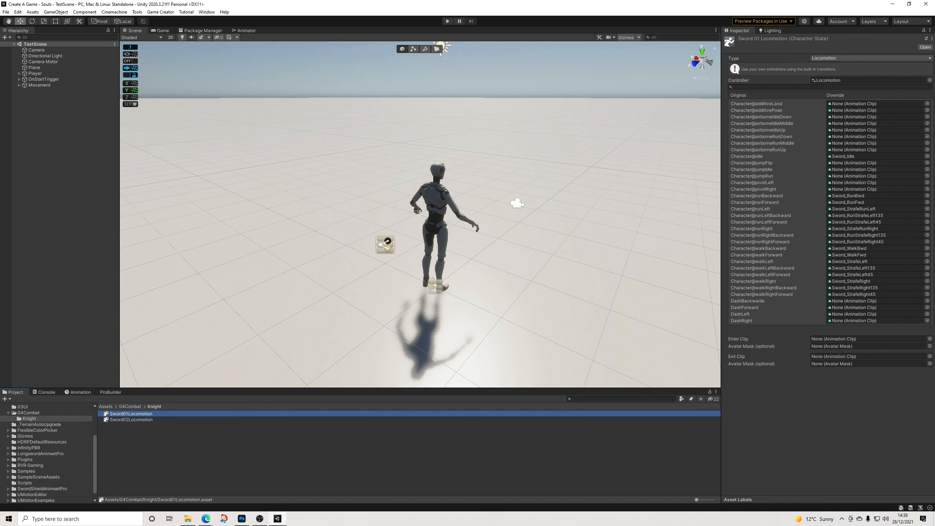
pyautogui.click(221, 453)
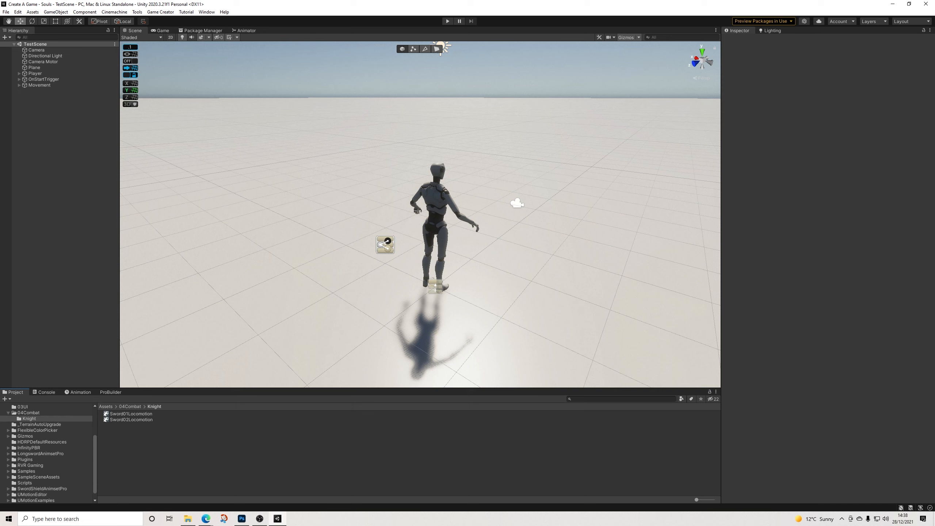
# Create a Game Creator Melee Weapon named Sword01 in the Knight folder and assign Sword01Locomotion as its character state
pyautogui.rightClick(130, 434)
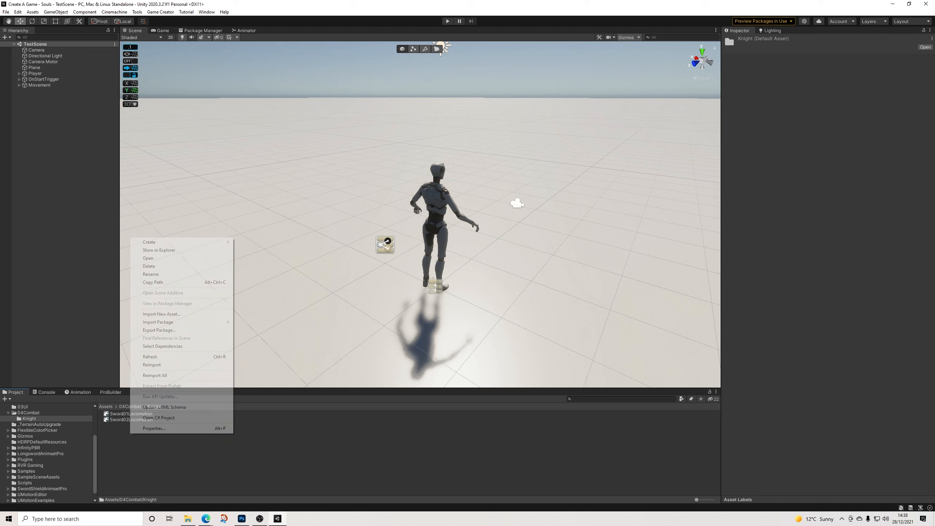
pyautogui.moveTo(181, 243)
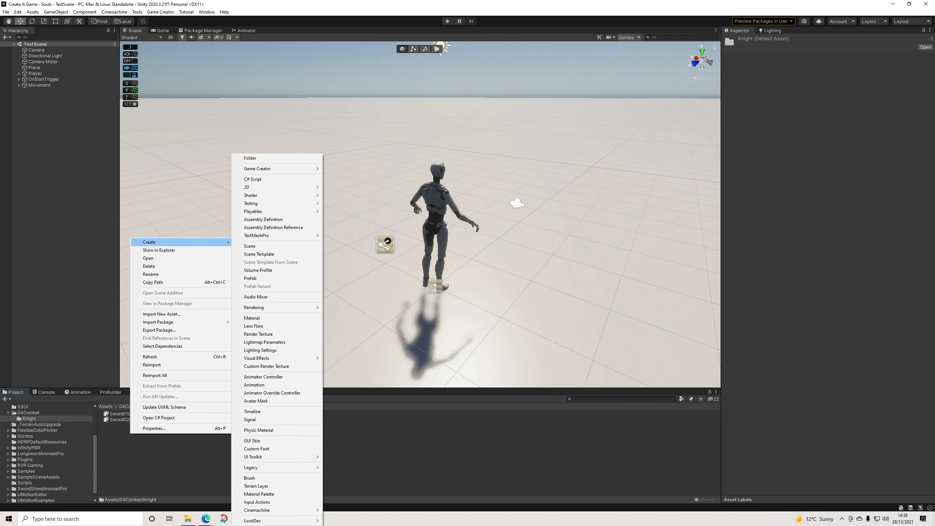
pyautogui.moveTo(280, 168)
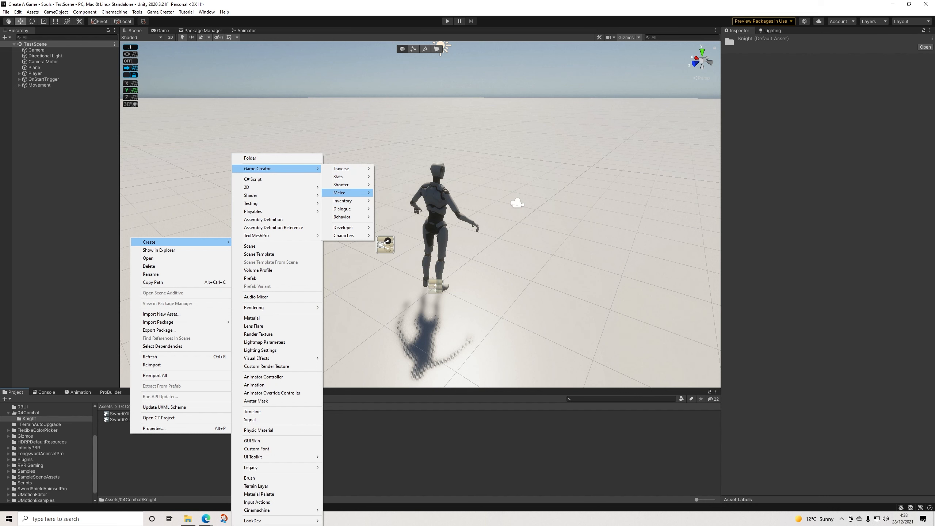
pyautogui.moveTo(342, 193)
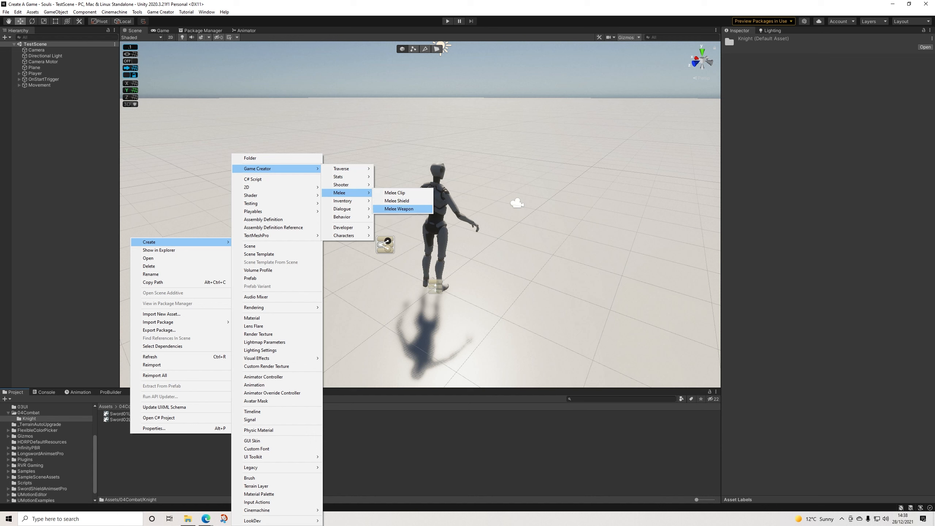
pyautogui.click(399, 209)
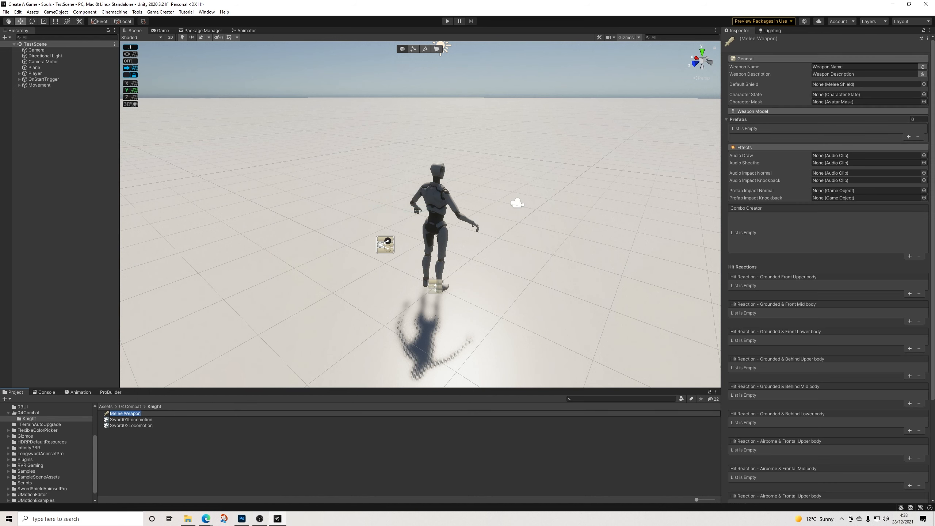
pyautogui.write('Sword01')
pyautogui.press('Return')
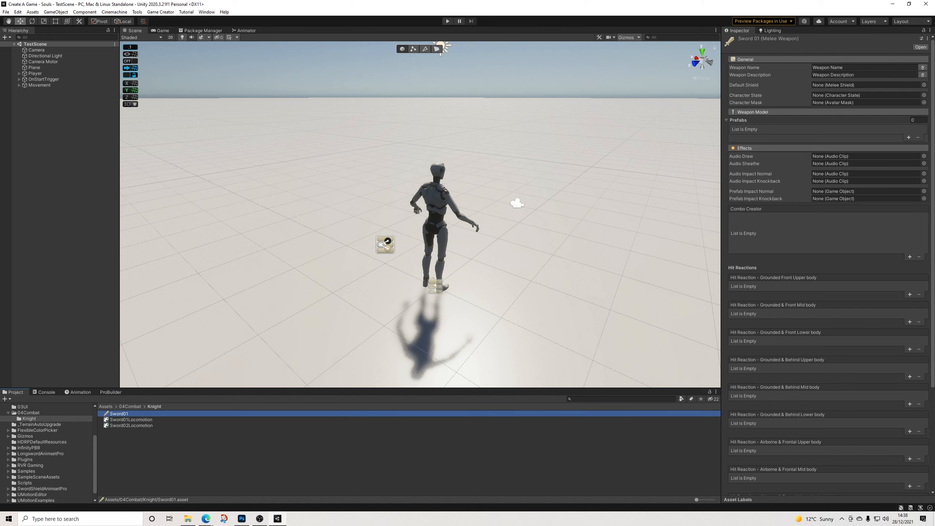
pyautogui.moveTo(131, 419); pyautogui.dragTo(847, 96)
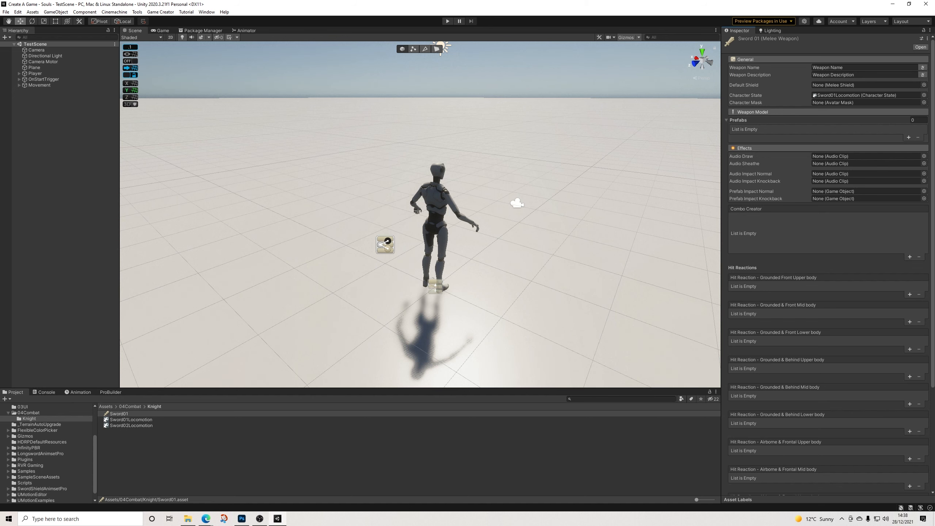
# Create a Game Creator Melee Shield named Shield01 in the Knight folder
pyautogui.rightClick(133, 440)
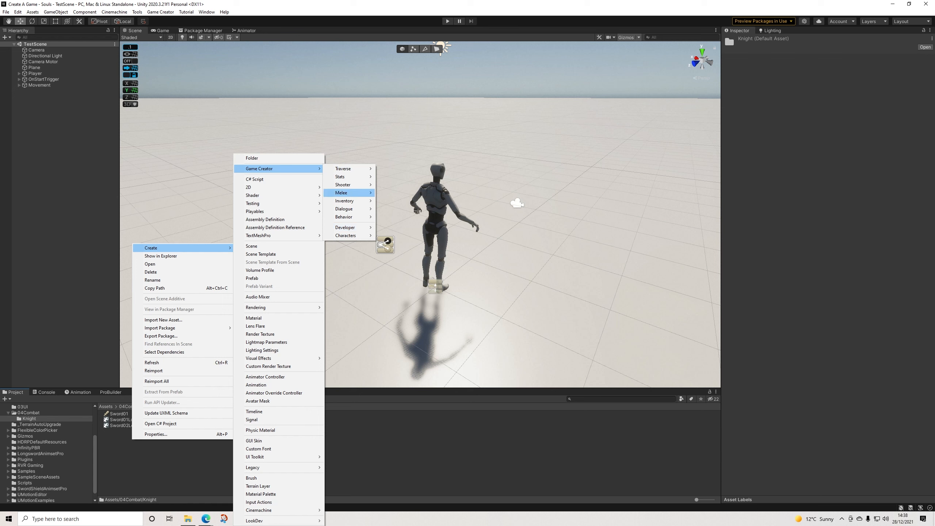
pyautogui.moveTo(348, 192)
pyautogui.click(399, 201)
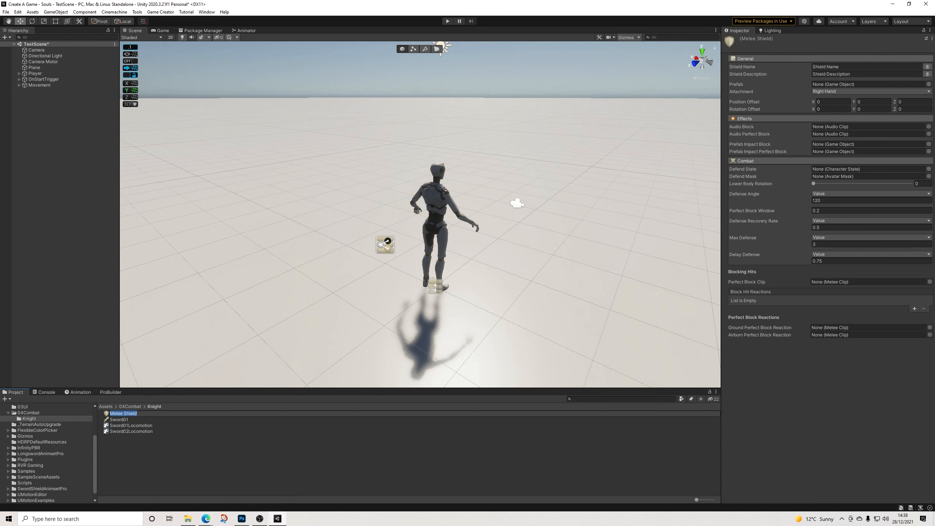
pyautogui.write('Shield')
pyautogui.press('Return')
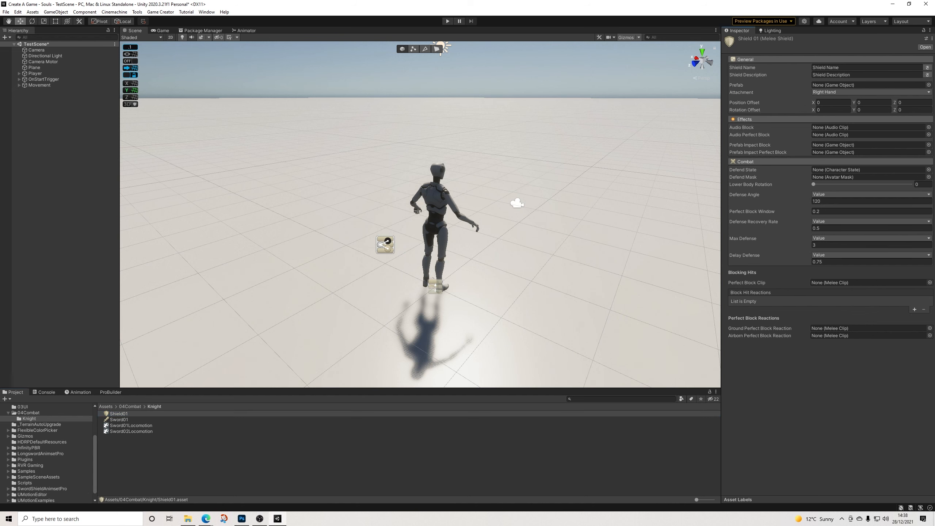
# Assign Shield01 as the default shield of the Sword01 melee weapon
pyautogui.click(119, 414)
pyautogui.click(119, 419)
pyautogui.moveTo(119, 414); pyautogui.dragTo(847, 86)
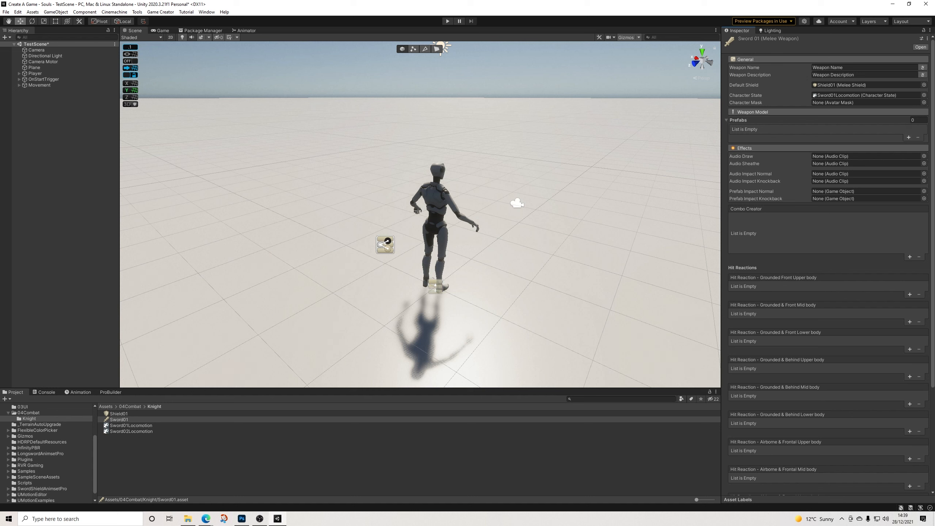
# Add three empty prefab slots to the weapon model of the Sword01 melee weapon
pyautogui.click(909, 137)
pyautogui.click(909, 138)
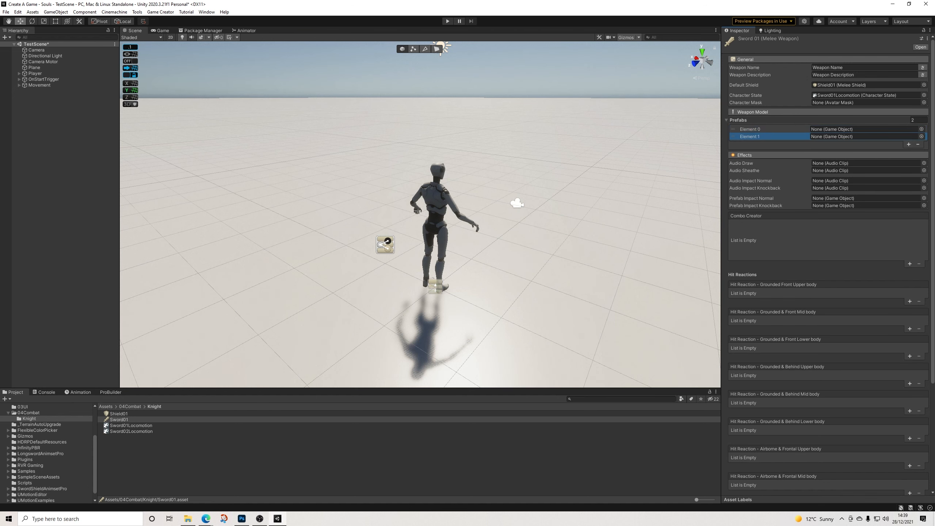
pyautogui.click(909, 144)
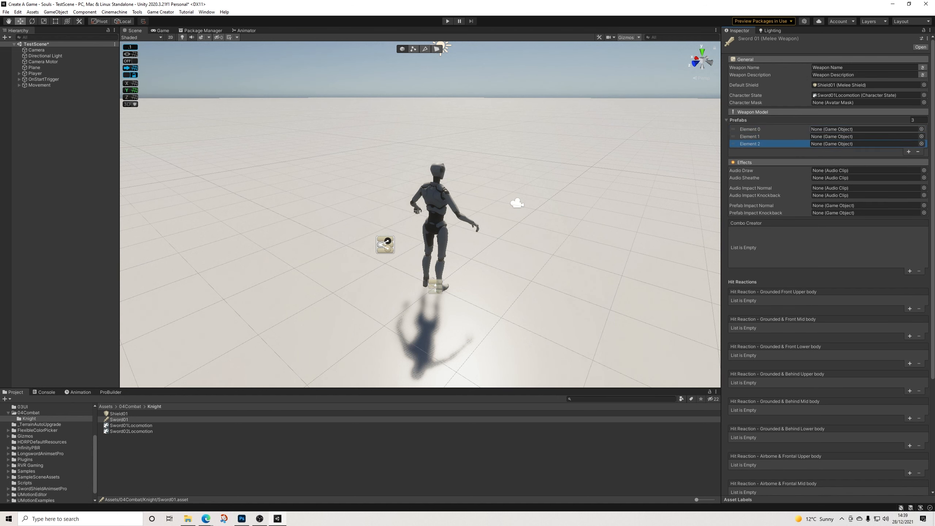
pyautogui.click(866, 129)
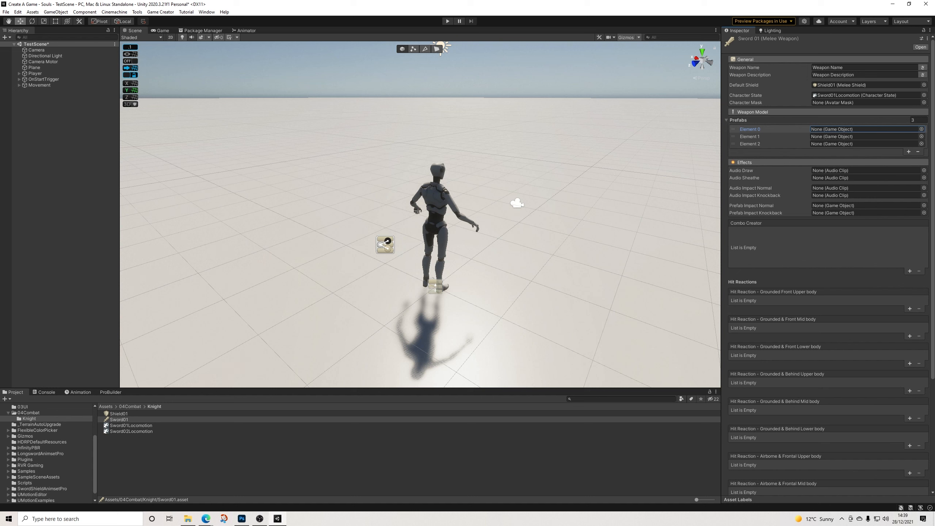
# Find the SwordWeapon example prefab in the project and place a duplicate of it in the Knight folder
pyautogui.click(621, 405)
pyautogui.click(621, 399)
pyautogui.write('swords')
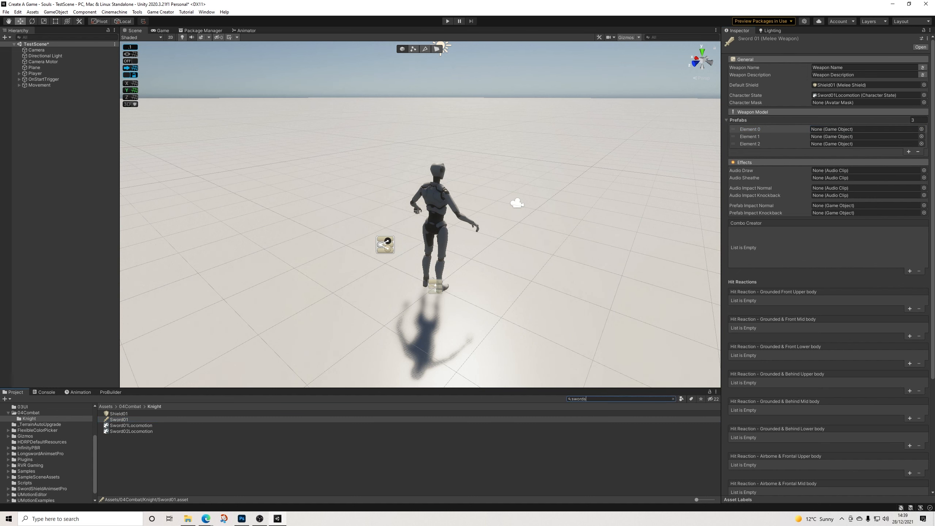
pyautogui.press('BackSpace')
pyautogui.write('weapon')
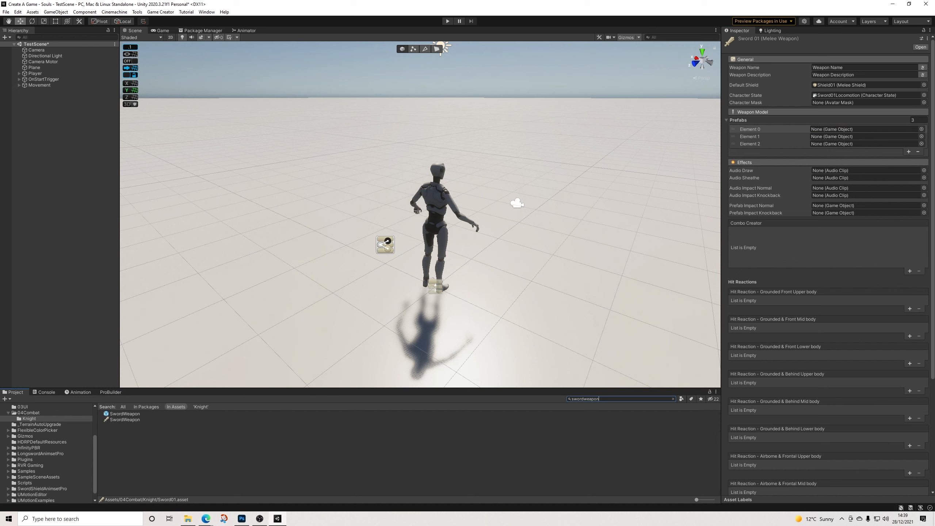
pyautogui.click(125, 414)
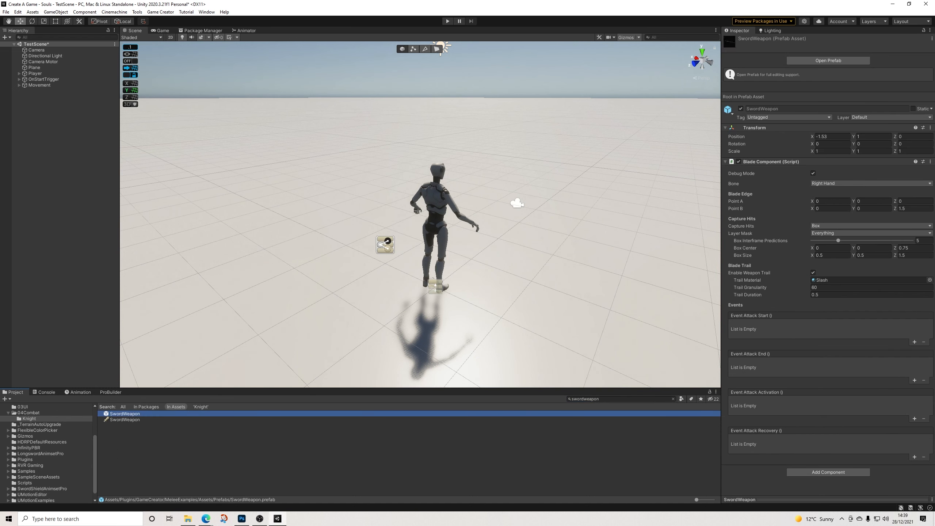
pyautogui.hotkey('ctrl', 'd')
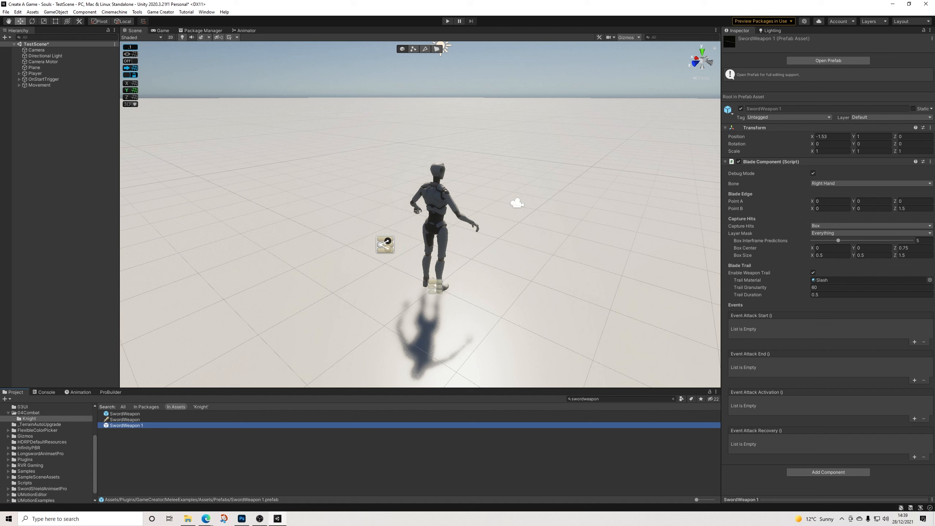
pyautogui.moveTo(127, 425); pyautogui.dragTo(29, 419)
pyautogui.click(29, 419)
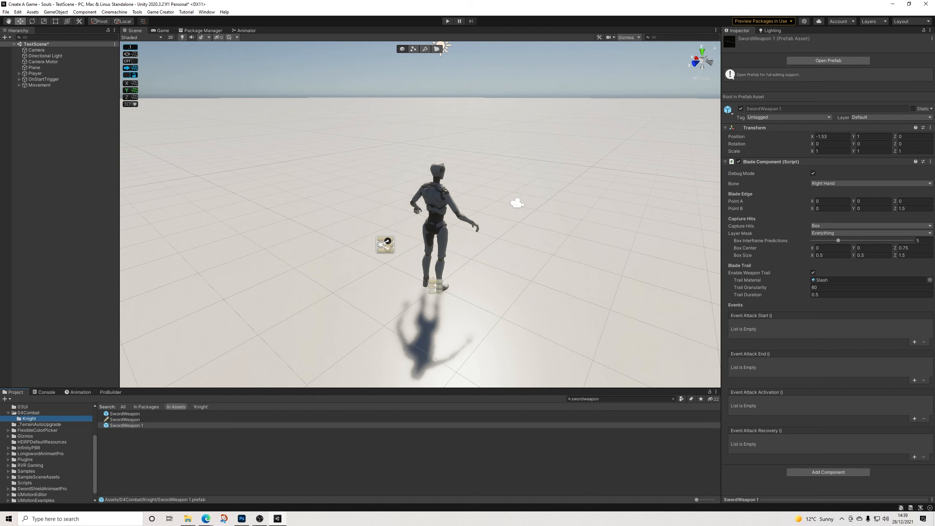
pyautogui.click(673, 399)
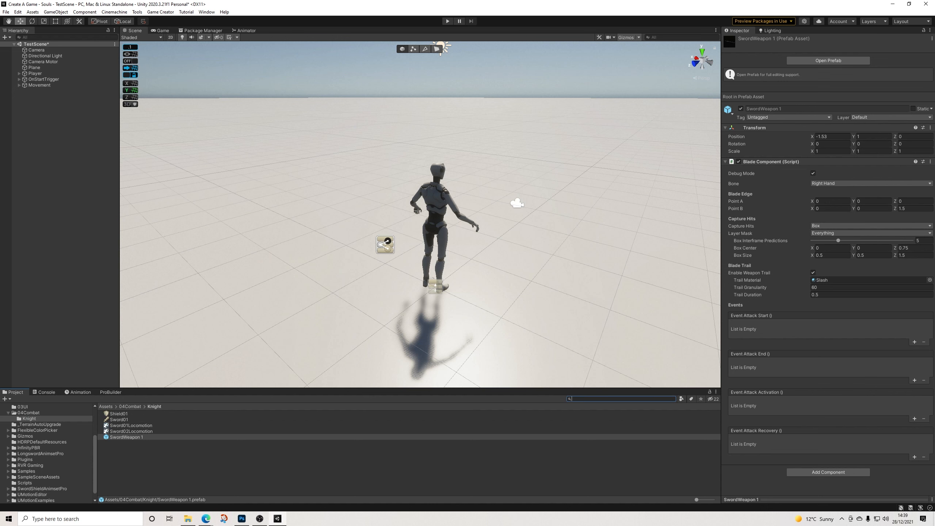
# Rename the duplicated sword prefab in the Knight folder as Sword01
pyautogui.rightClick(125, 437)
pyautogui.click(147, 278)
pyautogui.write('S')
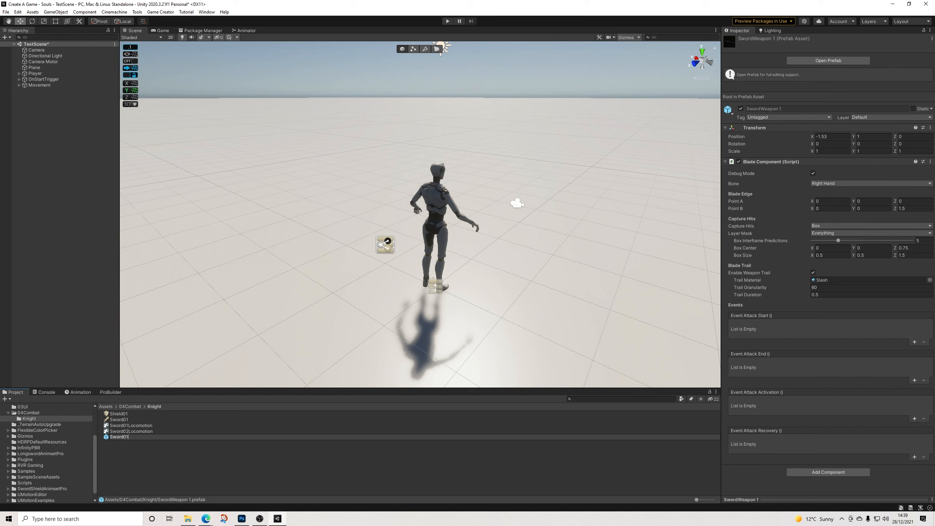
pyautogui.write('word01')
pyautogui.press('Return')
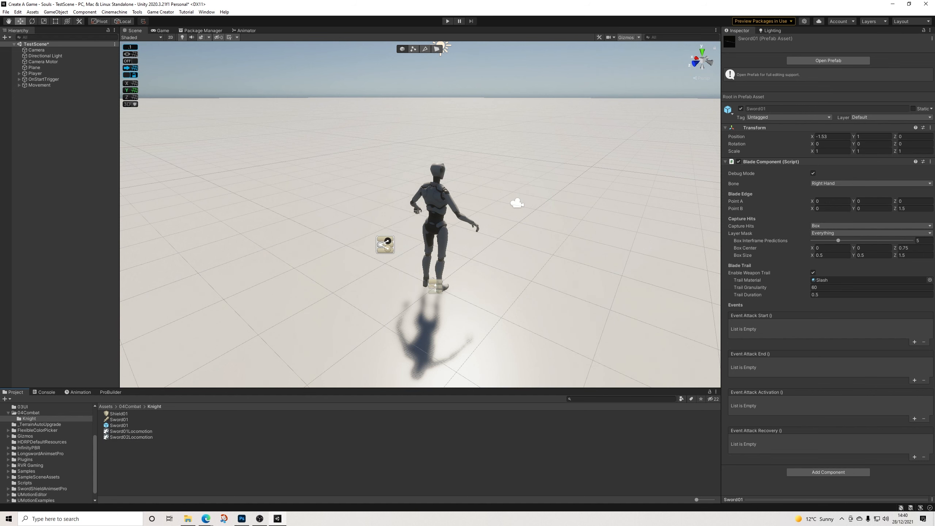
# Assign the Sword01 prefab to Element 0 of the Sword01 melee weapon's prefab list
pyautogui.click(119, 413)
pyautogui.click(119, 420)
pyautogui.click(119, 426)
pyautogui.moveTo(118, 426); pyautogui.dragTo(847, 129)
# Duplicate the Sword01 prefab in the Knight folder and name the copy Kick
pyautogui.click(119, 426)
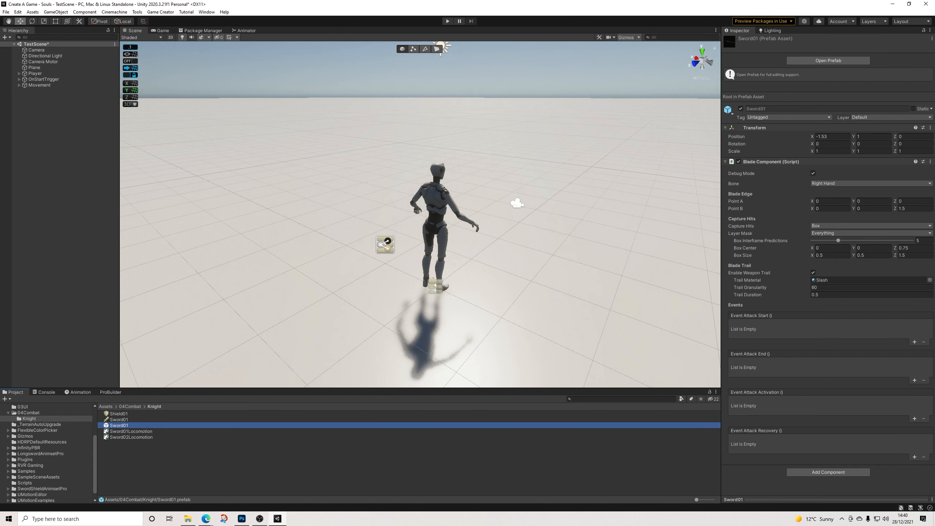
pyautogui.hotkey('ctrl', 'd')
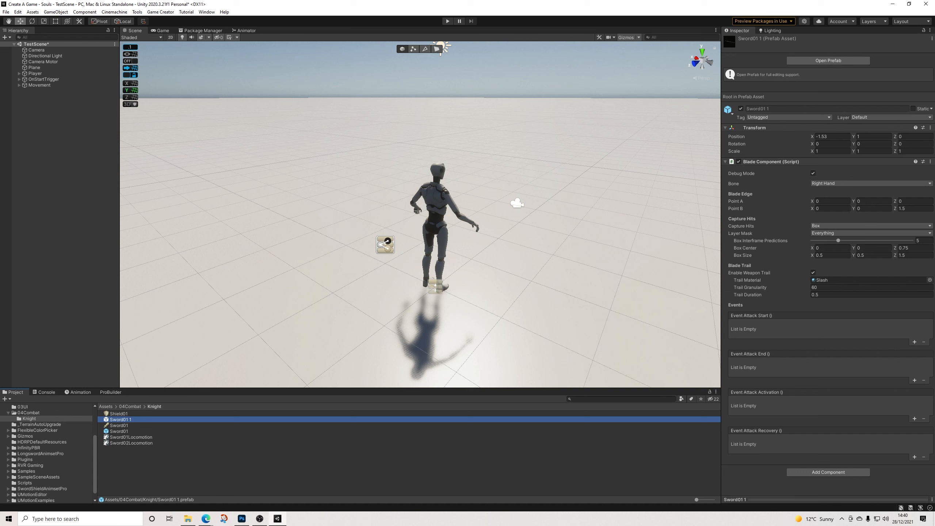
pyautogui.rightClick(126, 419)
pyautogui.click(144, 260)
pyautogui.write('Kick')
pyautogui.press('Return')
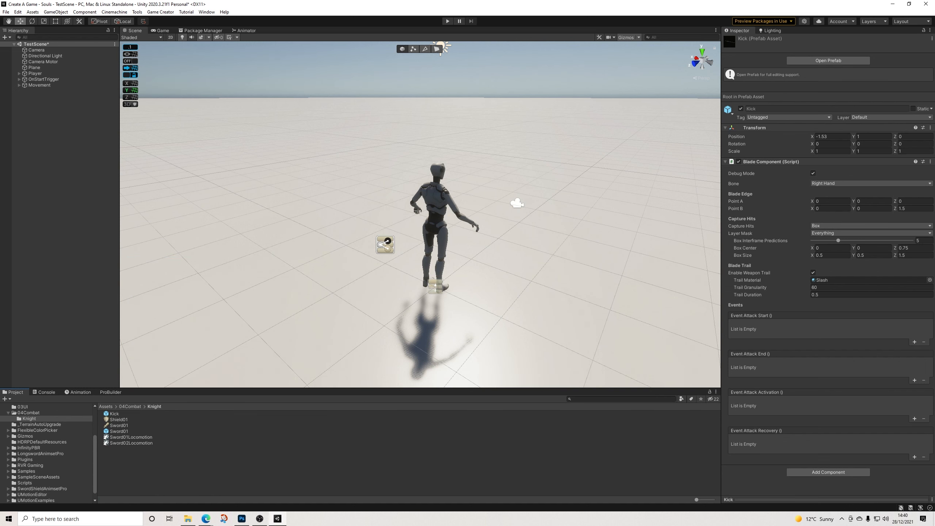
# Delete the Sword model from inside the Kick prefab and set the prefab's X and Y position to 0
pyautogui.doubleClick(114, 413)
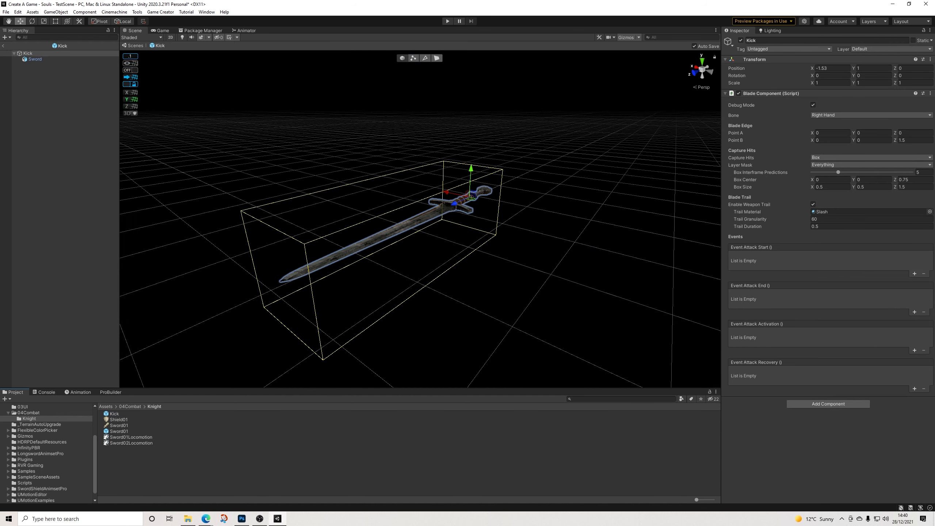
pyautogui.click(35, 59)
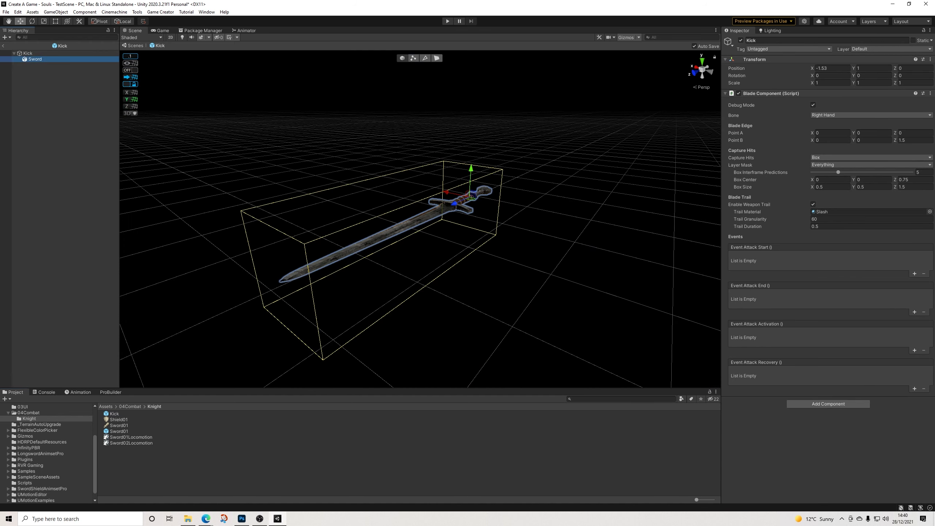
pyautogui.press('Delete')
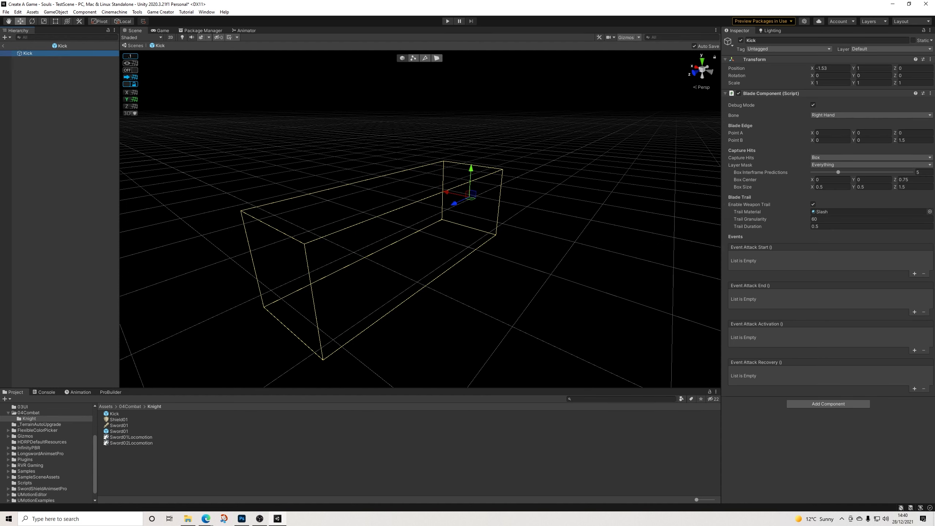
pyautogui.click(833, 69)
pyautogui.write('0')
pyautogui.press('Tab')
pyautogui.write('0')
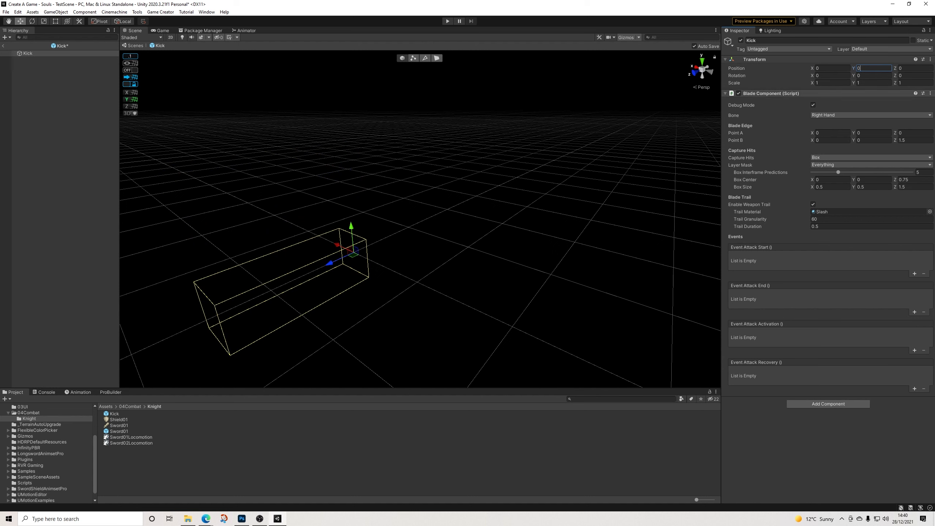
# Configure the Kick prefab's Blade Component with the Right Foot bone, Sphere hit capture and no weapon trail
pyautogui.click(847, 115)
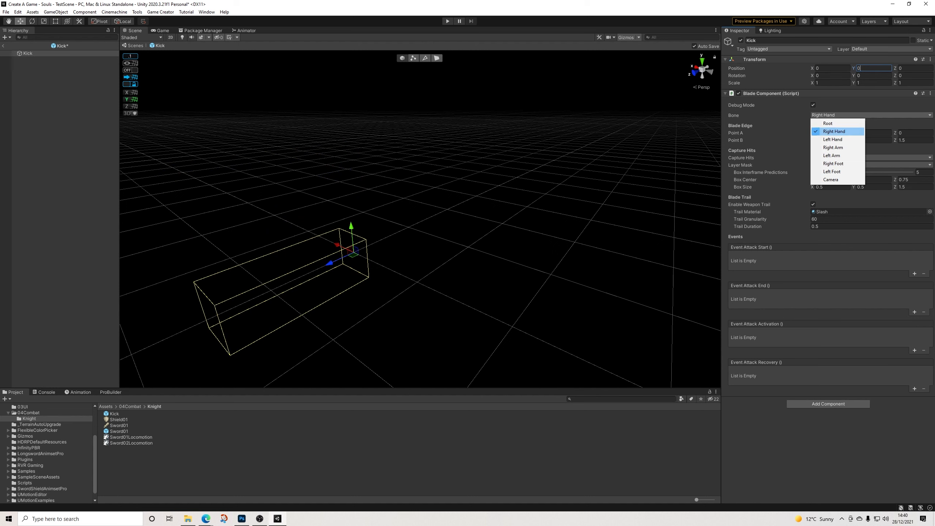
pyautogui.click(833, 164)
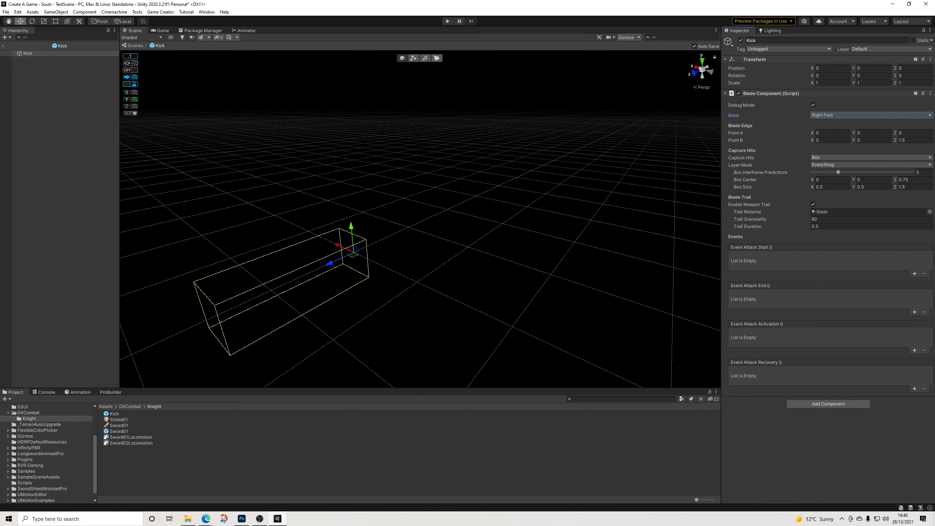
pyautogui.click(813, 204)
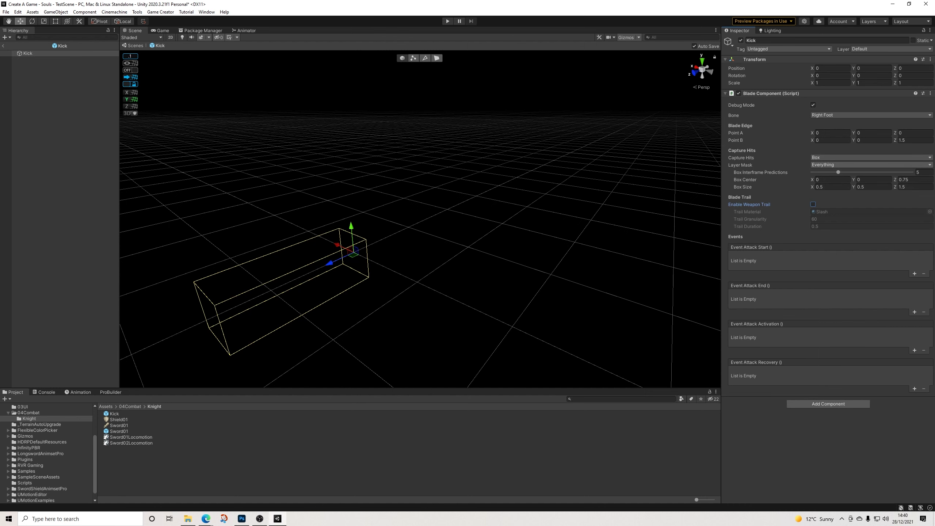
pyautogui.click(833, 158)
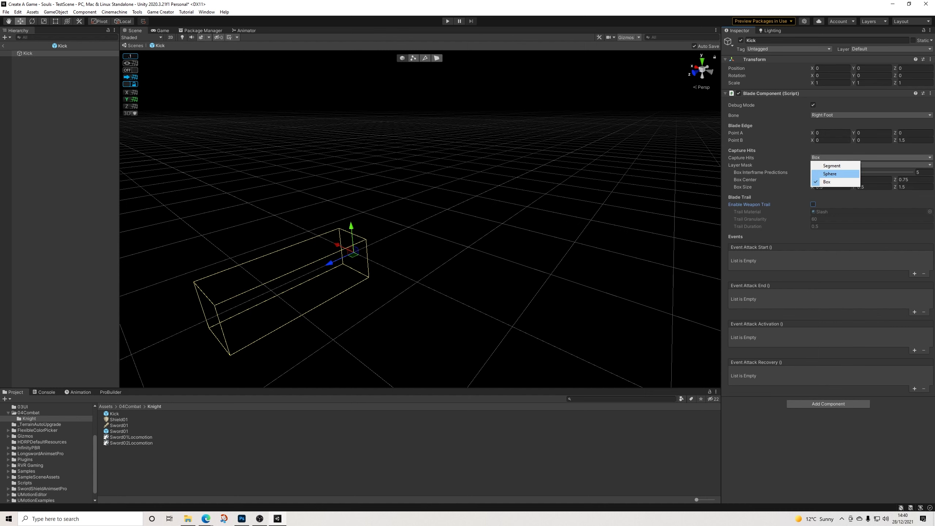
pyautogui.click(830, 174)
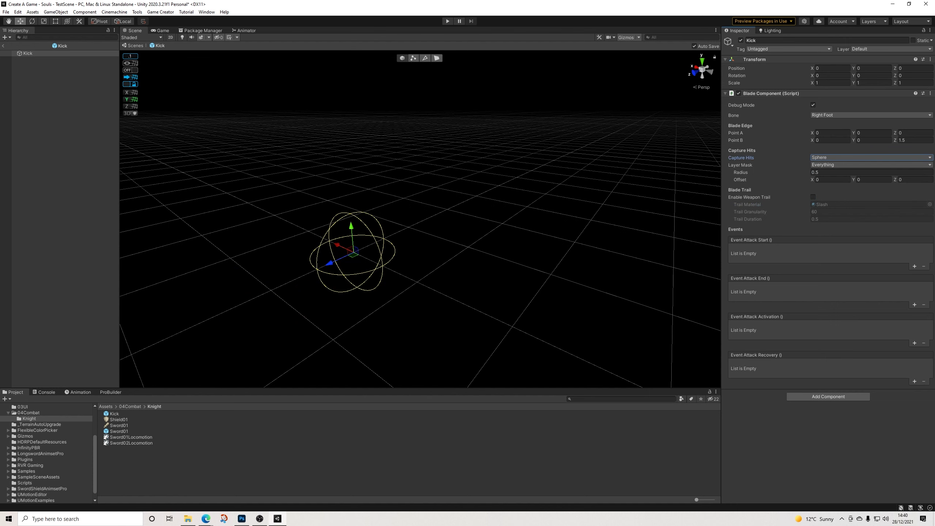
pyautogui.click(3, 46)
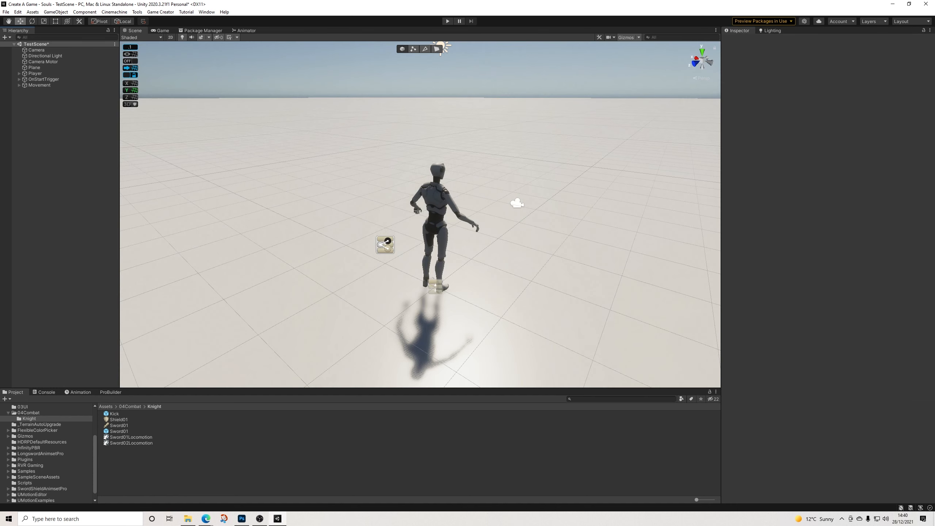
# Duplicate the Kick prefab in the Knight folder and name the copy Shield
pyautogui.click(115, 414)
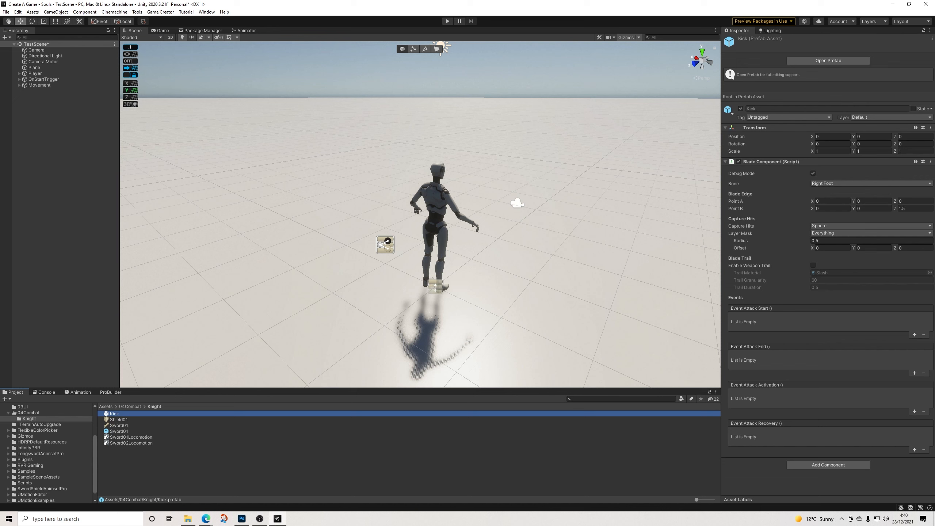
pyautogui.rightClick(121, 413)
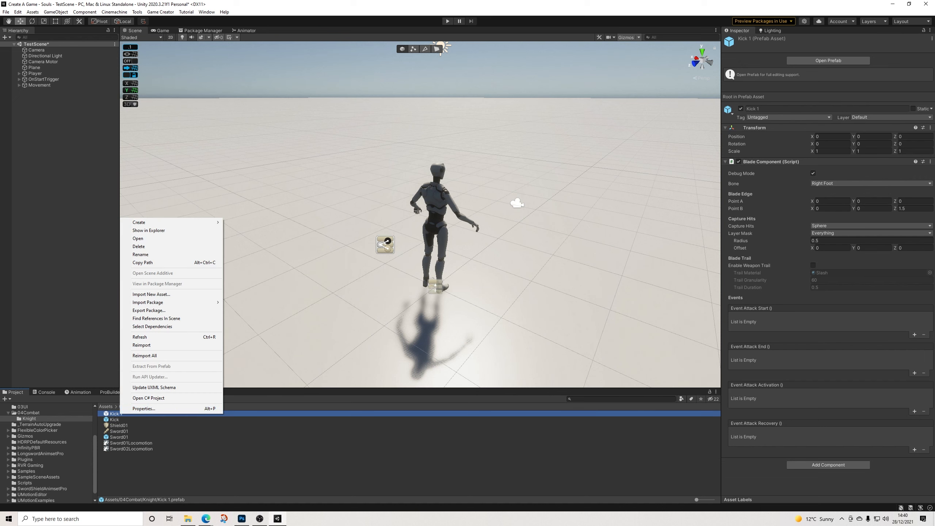
pyautogui.click(140, 255)
pyautogui.write('Shie')
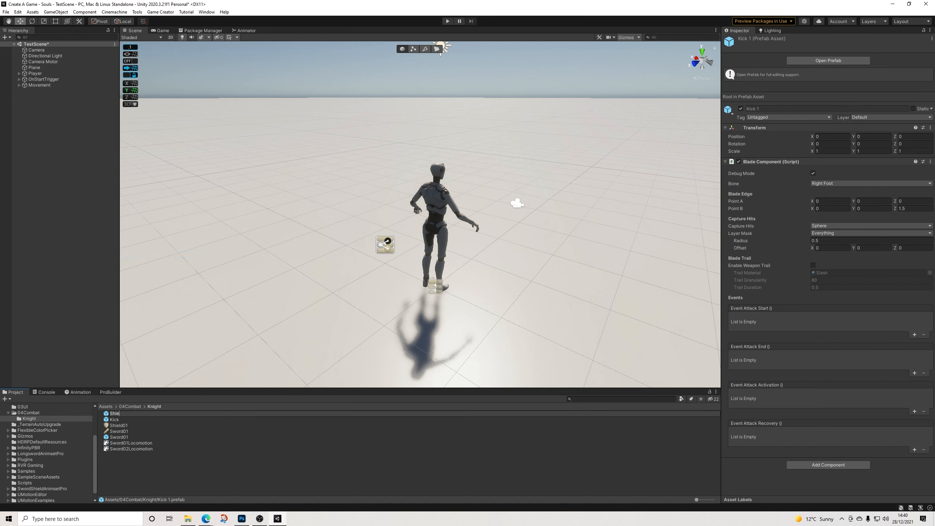
pyautogui.write('ld')
pyautogui.press('Return')
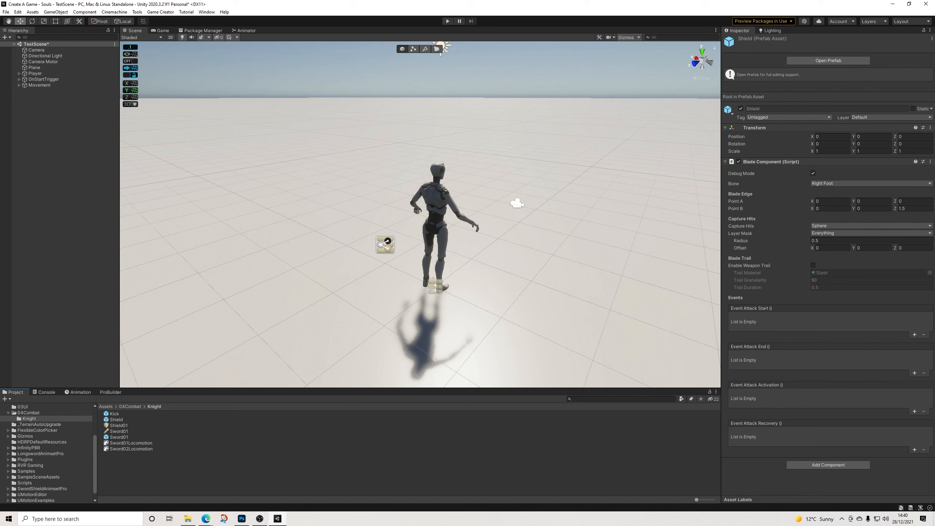
# Assign the Kick prefab to Element 1 and the Shield prefab to Element 2 of the Sword01 melee weapon
pyautogui.click(119, 432)
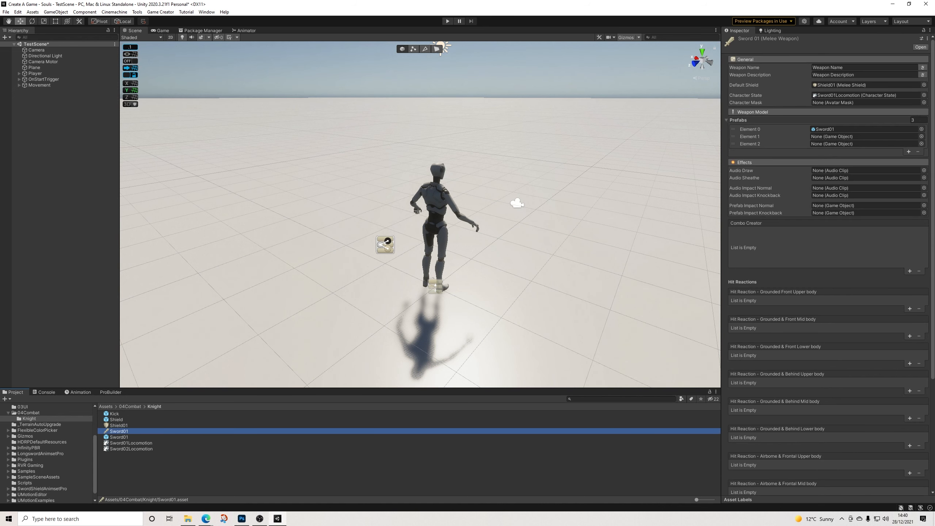
pyautogui.moveTo(115, 414); pyautogui.dragTo(836, 137)
pyautogui.moveTo(116, 420); pyautogui.dragTo(836, 144)
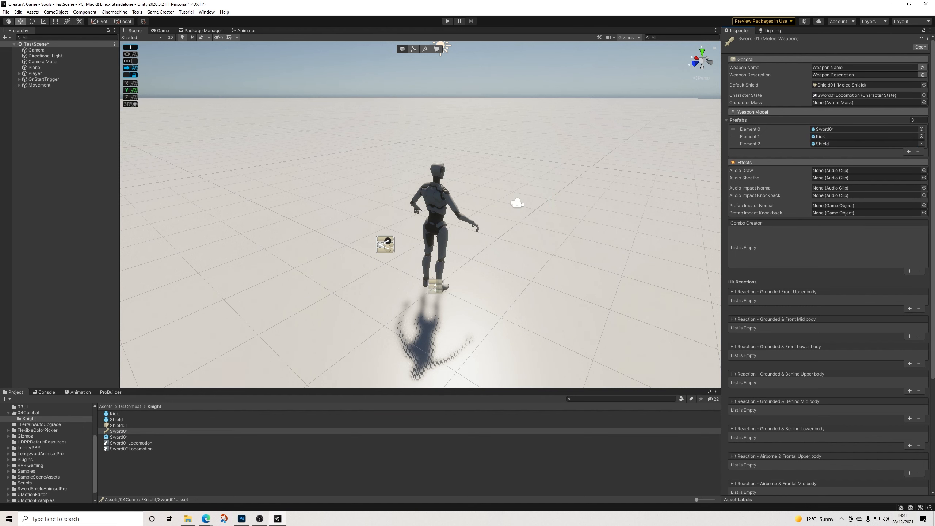
# Set the Shield prefab's blade bone to Left Hand, and review the Sword01 prefab's blade settings
pyautogui.doubleClick(116, 420)
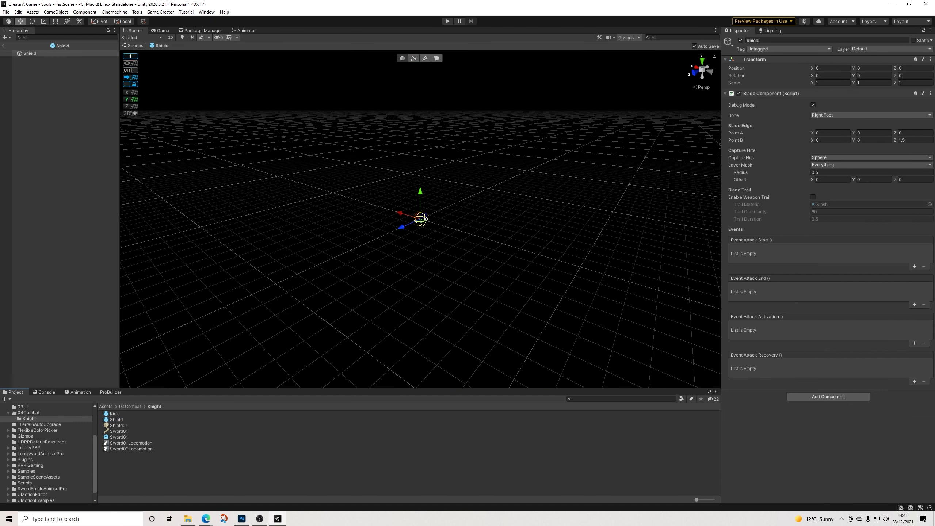
pyautogui.click(834, 115)
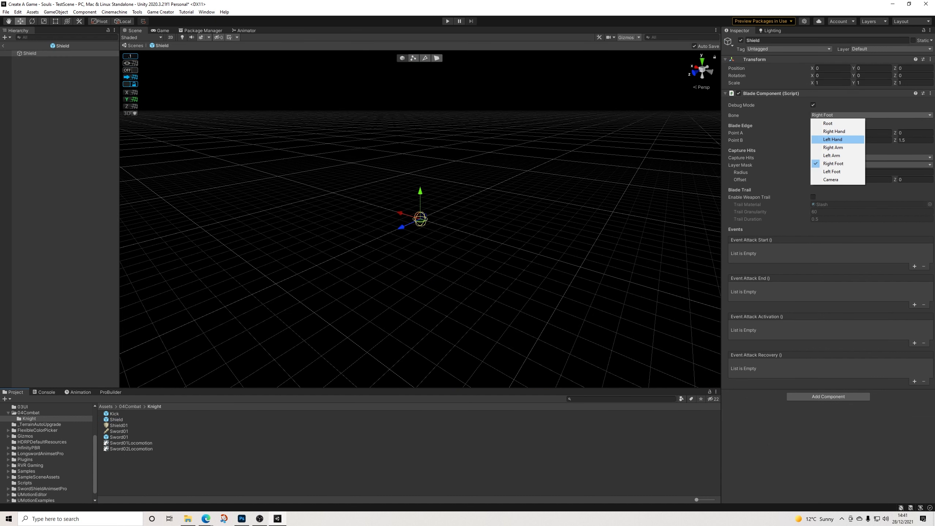
pyautogui.click(833, 139)
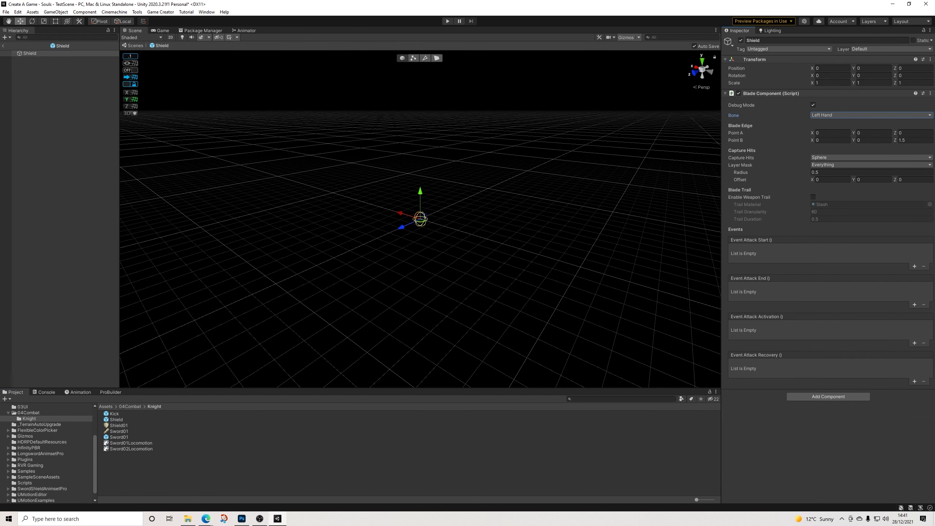
pyautogui.click(119, 438)
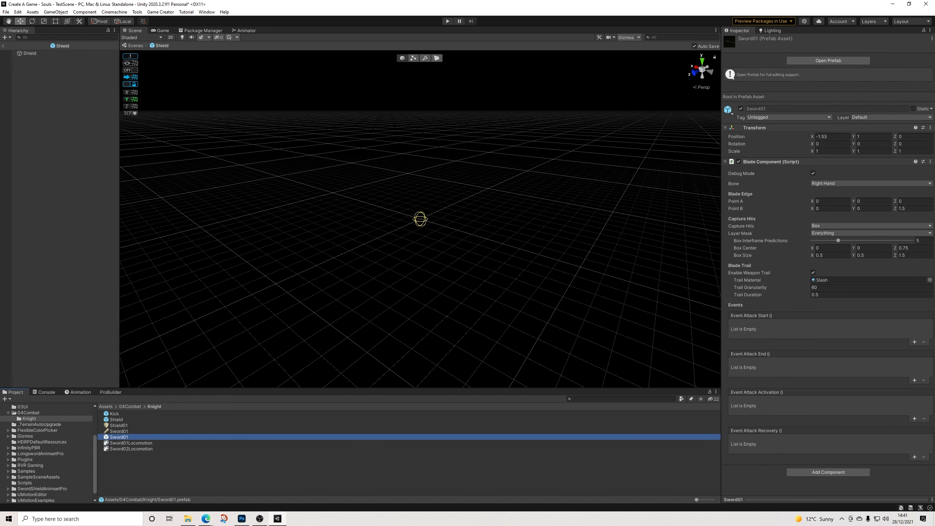
pyautogui.click(3, 46)
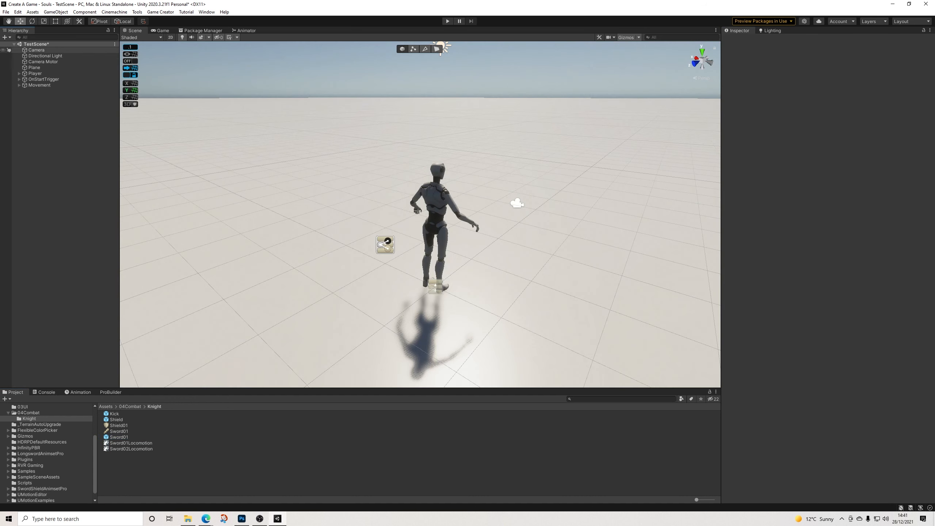
# Review the Sword01 melee weapon's settings, and create a Game Creator Melee Clip named Sword01A in the Knight folder
pyautogui.click(119, 432)
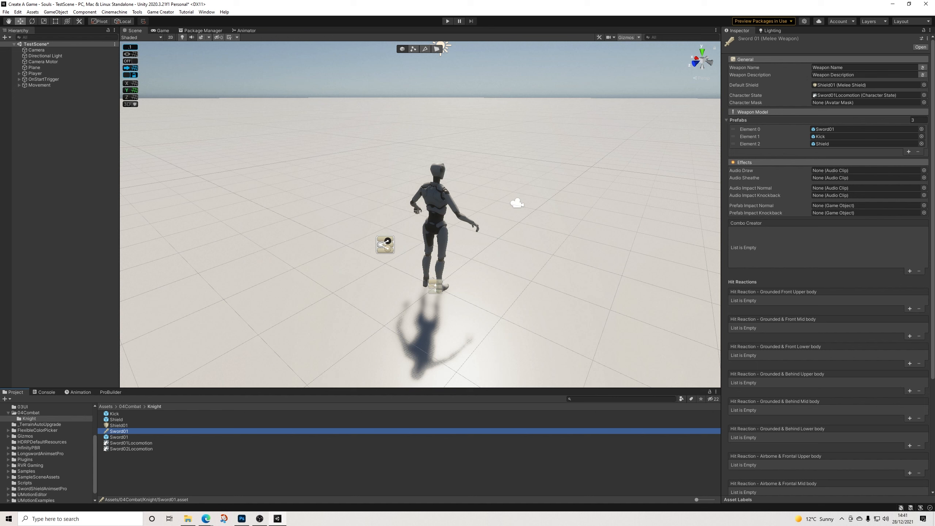
pyautogui.scroll(-5, 828, 265)
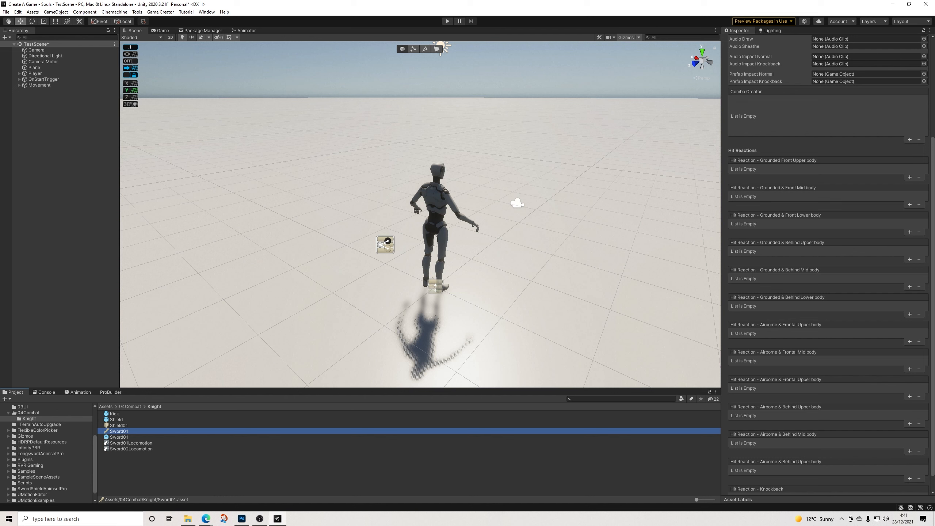
pyautogui.scroll(5, 829, 265)
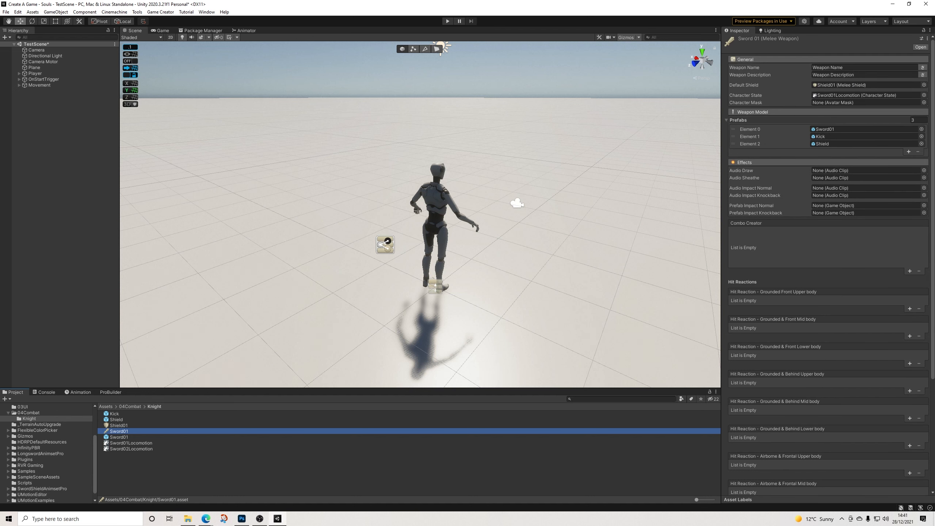
pyautogui.rightClick(143, 458)
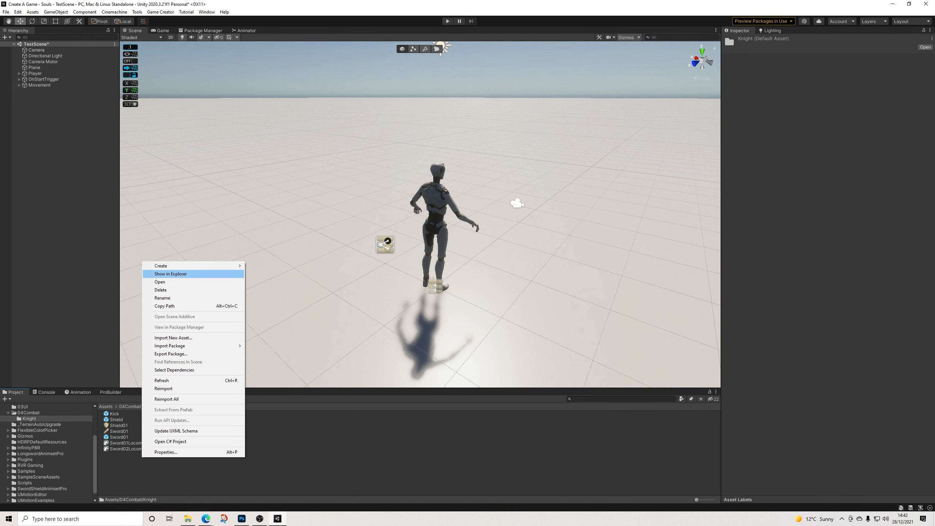
pyautogui.moveTo(192, 266)
pyautogui.moveTo(291, 169)
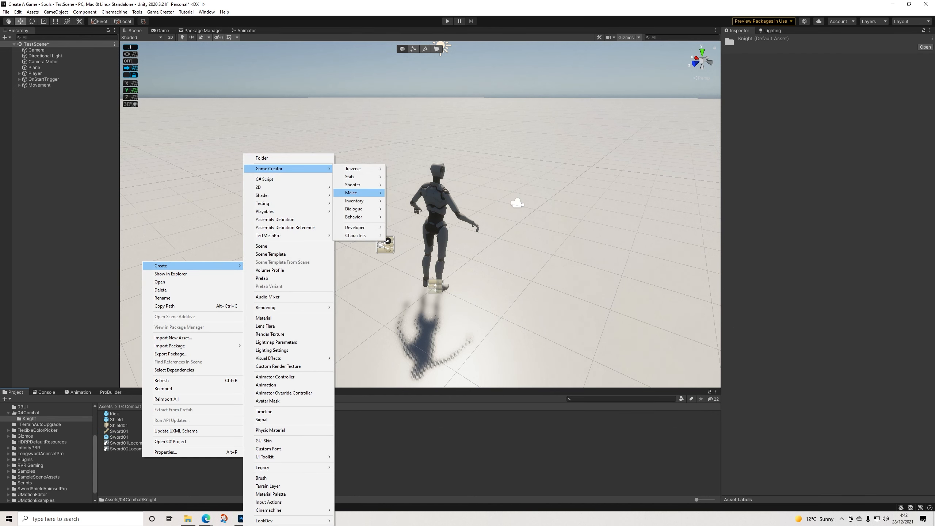
pyautogui.moveTo(360, 193)
pyautogui.click(407, 192)
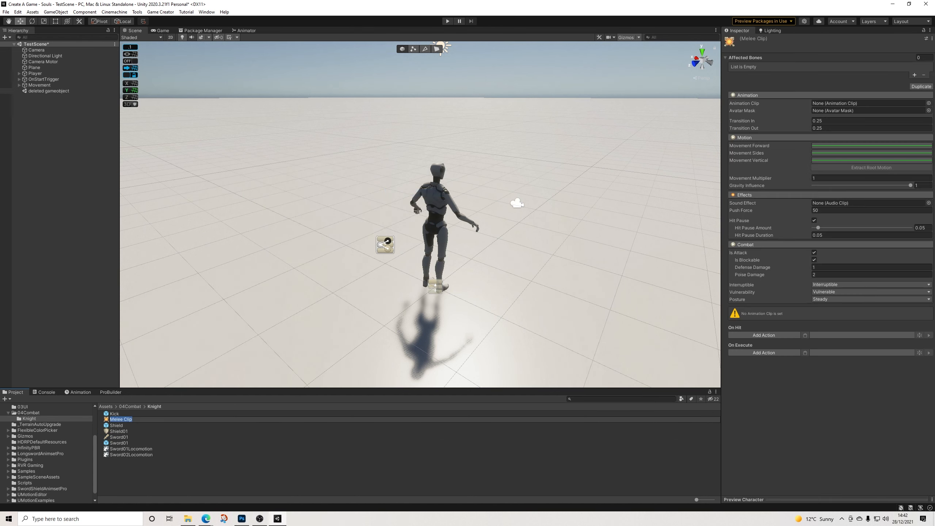
pyautogui.write('Sword01A')
pyautogui.press('Return')
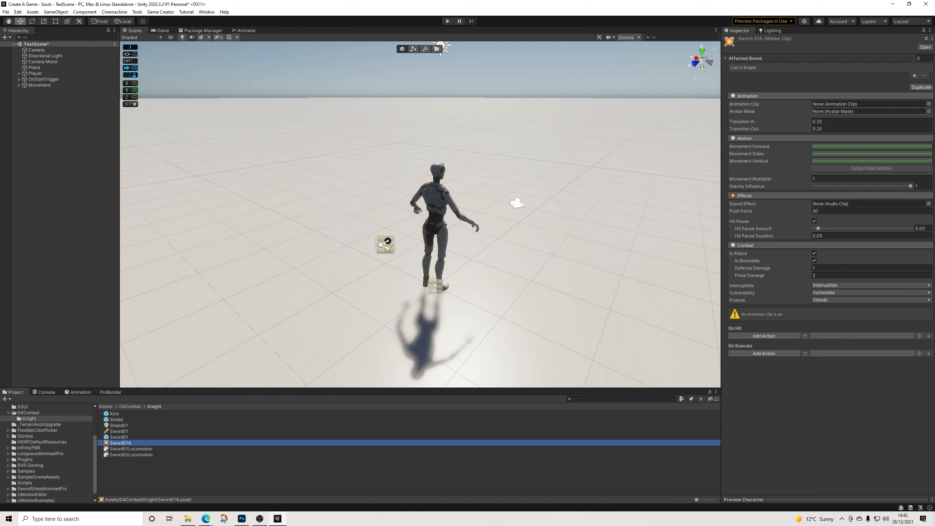
# Add one affected bone to the Sword01A melee clip and set it to Right Hand
pyautogui.click(915, 76)
pyautogui.click(870, 67)
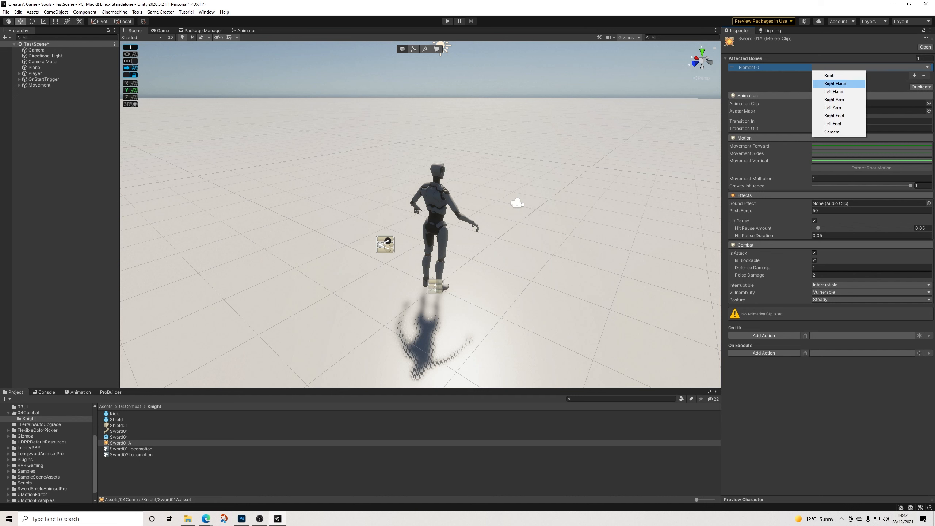
pyautogui.click(836, 83)
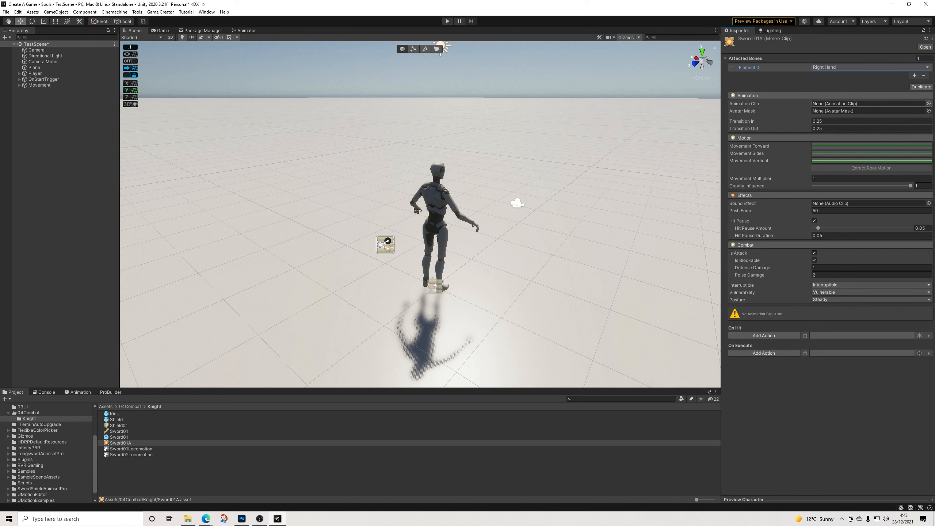
# Assign the Sword_Attack_R animation as the Sword01A clip's Animation Clip
pyautogui.click(929, 104)
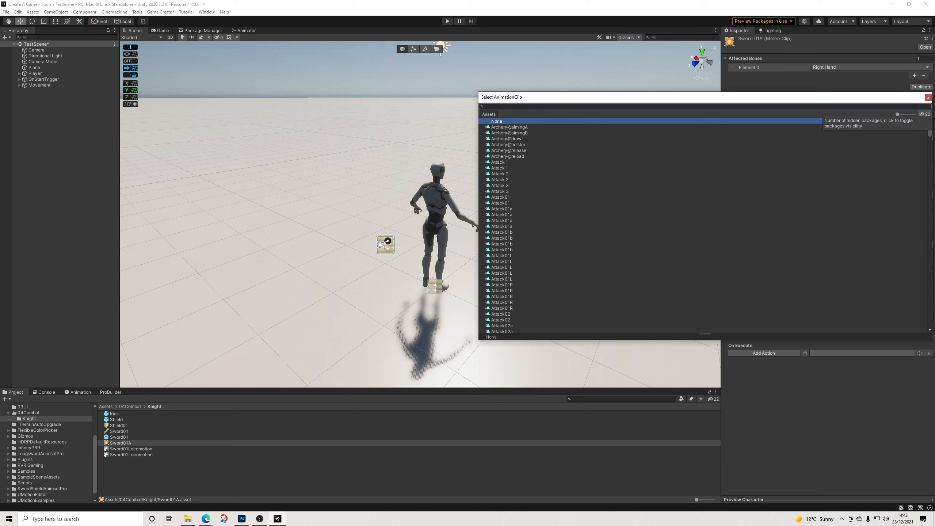
pyautogui.write('sword_attack_')
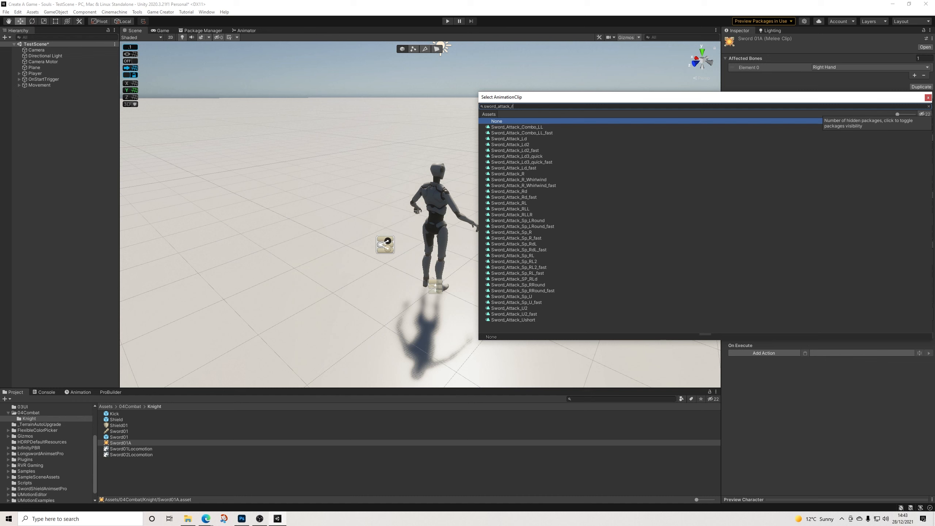
pyautogui.write('r')
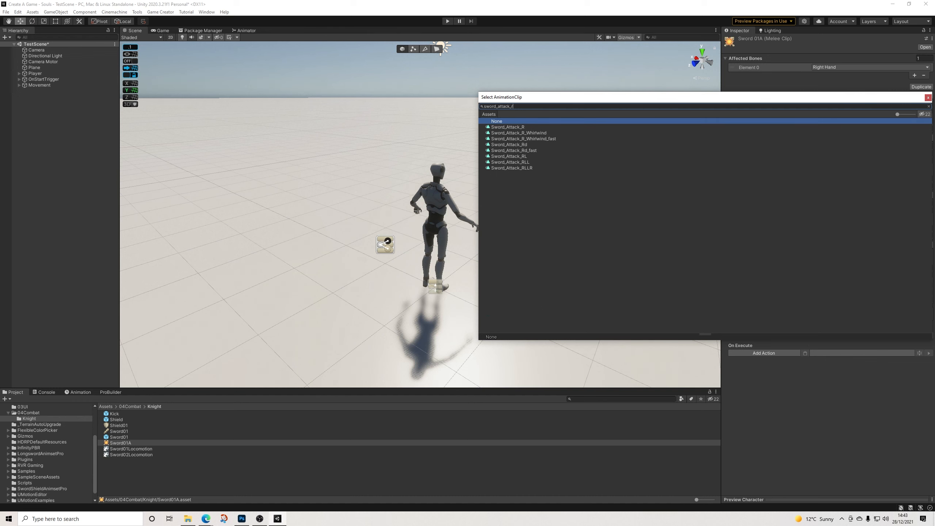
pyautogui.click(508, 127)
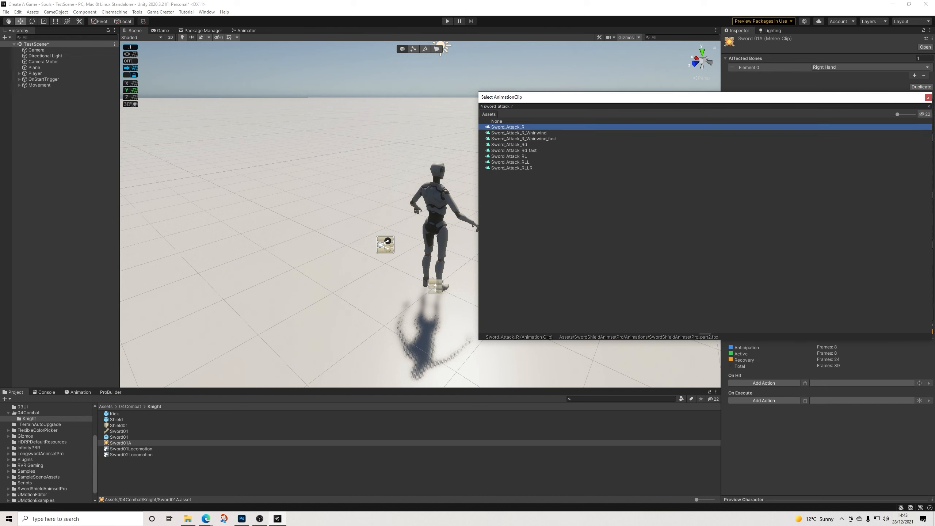
pyautogui.click(929, 98)
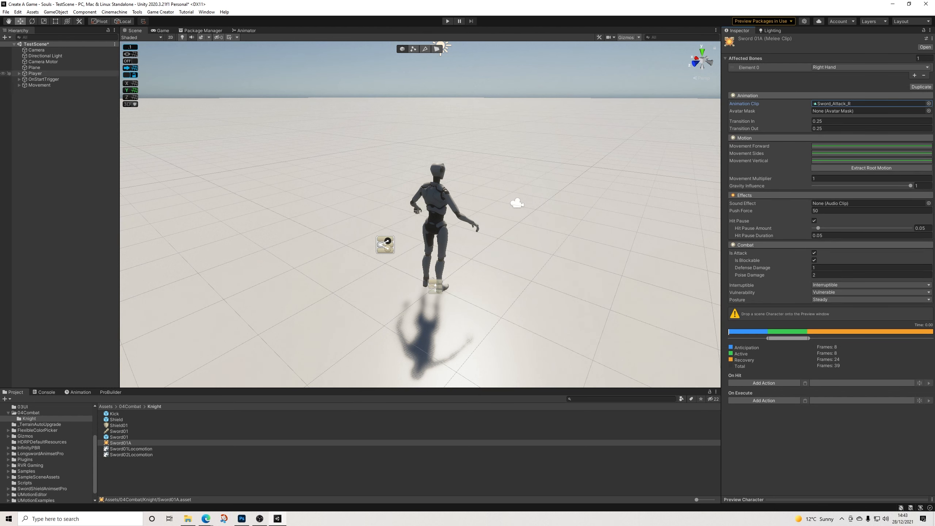
# Use the Player as the clip's preview character and scrub through the whole Sword01A attack timeline
pyautogui.click(755, 499)
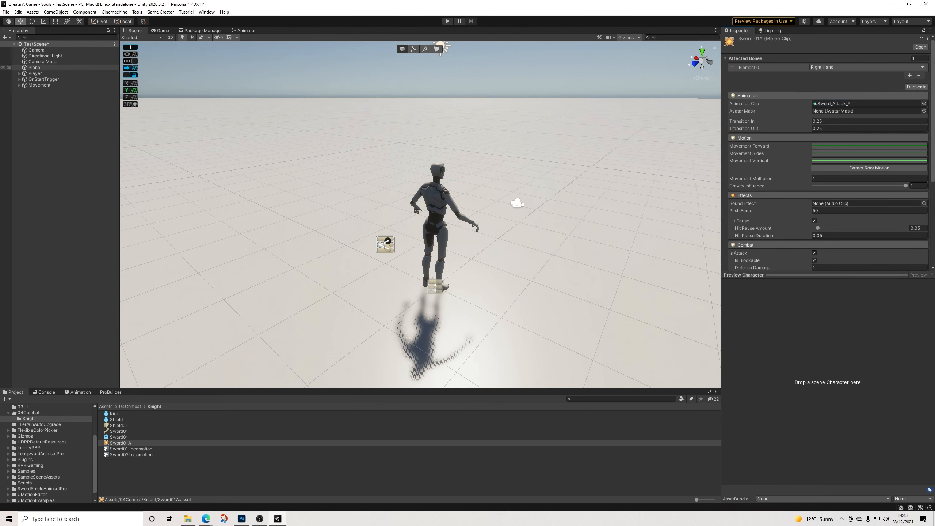
pyautogui.moveTo(35, 73); pyautogui.dragTo(811, 368)
pyautogui.scroll(-5, 810, 221)
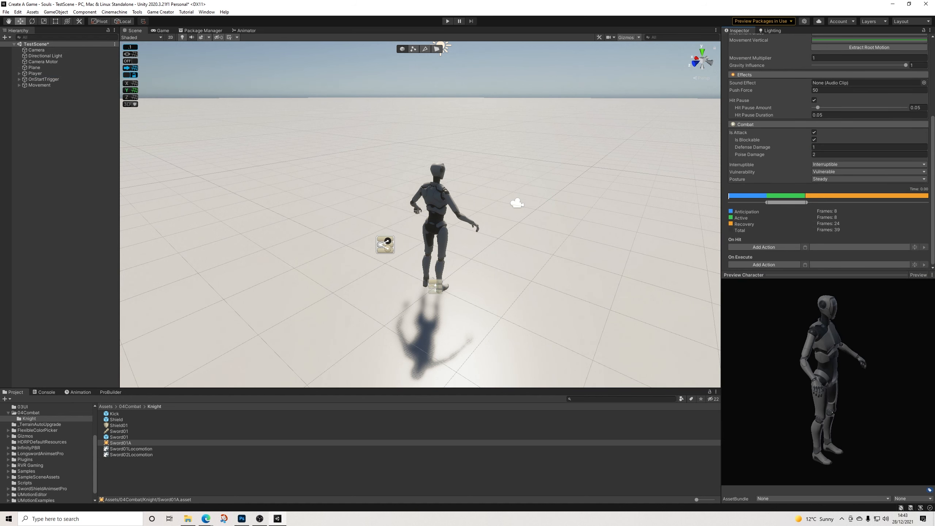
pyautogui.moveTo(730, 196); pyautogui.dragTo(926, 195)
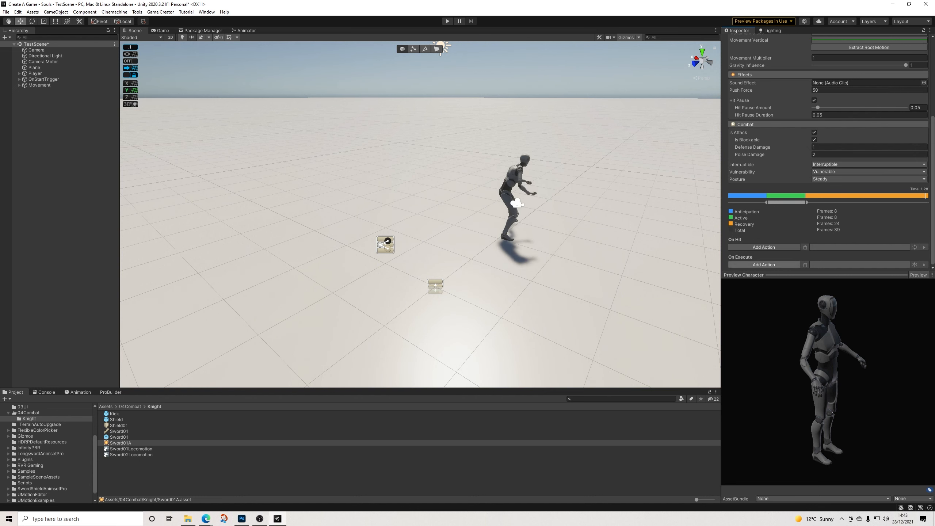
# Add a Change Attribute action to Sword01A's On Execute that subtracts 10 from the Player's stamina
pyautogui.click(764, 265)
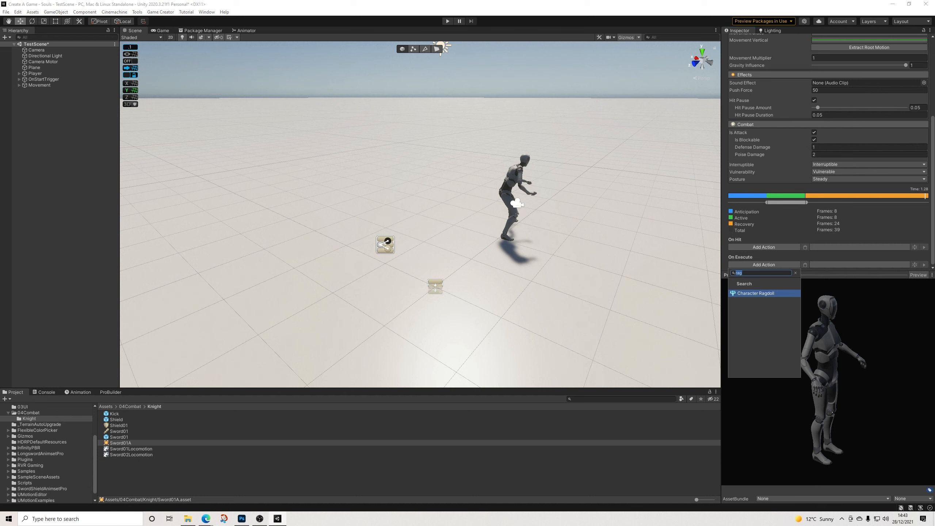
pyautogui.write('cha')
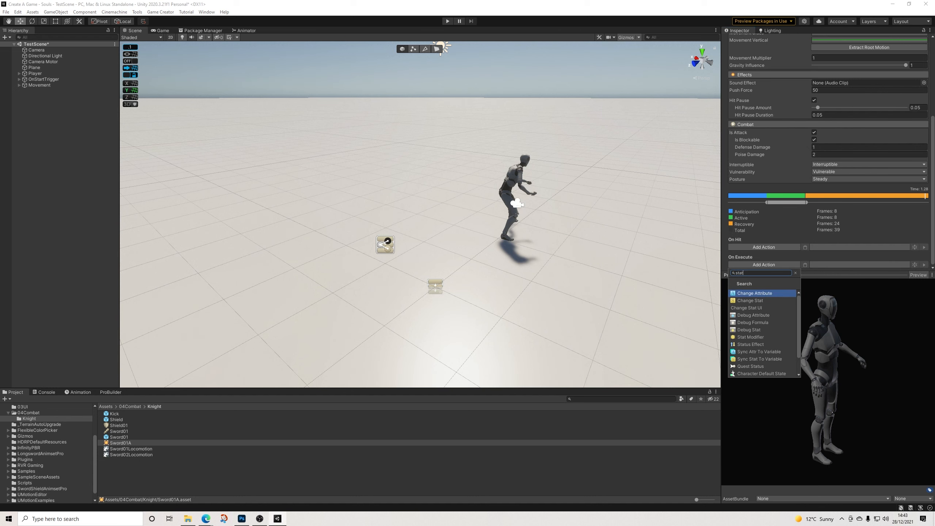
pyautogui.press('Return')
pyautogui.scroll(-3, 825, 207)
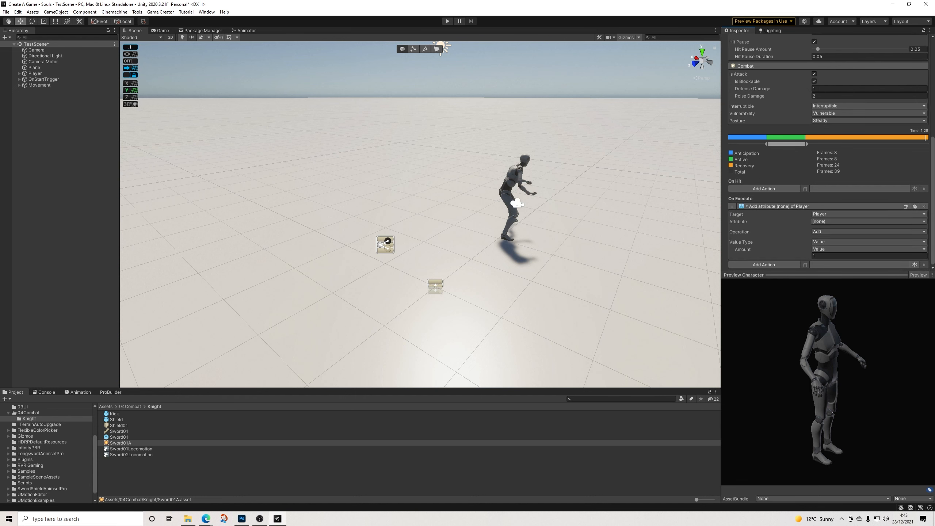
pyautogui.click(847, 222)
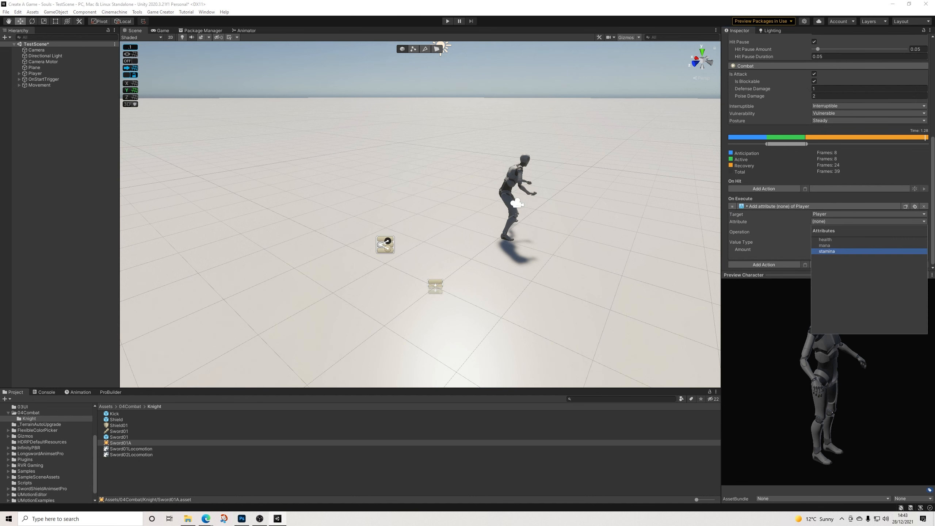
pyautogui.click(827, 252)
pyautogui.click(847, 232)
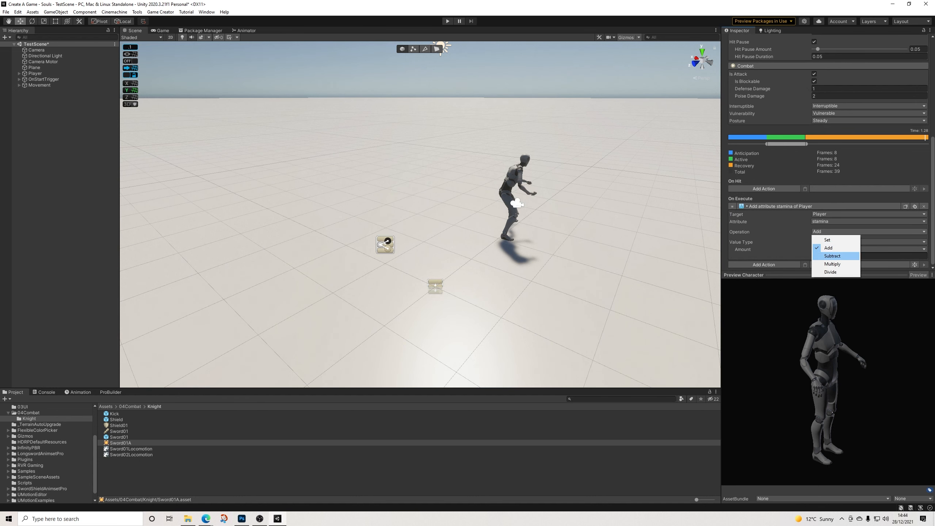
pyautogui.click(833, 256)
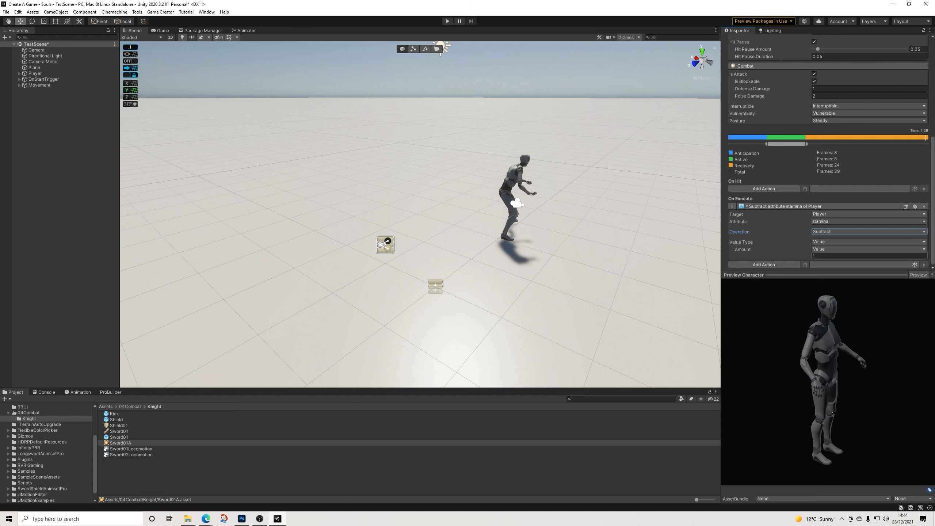
pyautogui.click(836, 256)
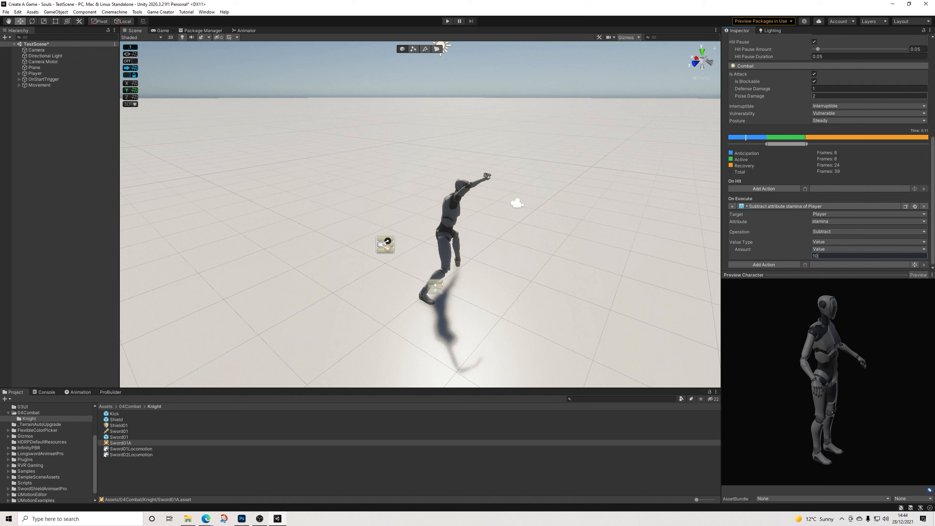
# Set both Poise Damage and Defense Damage to 0 on the Sword01A clip, and check its remaining settings
pyautogui.click(869, 96)
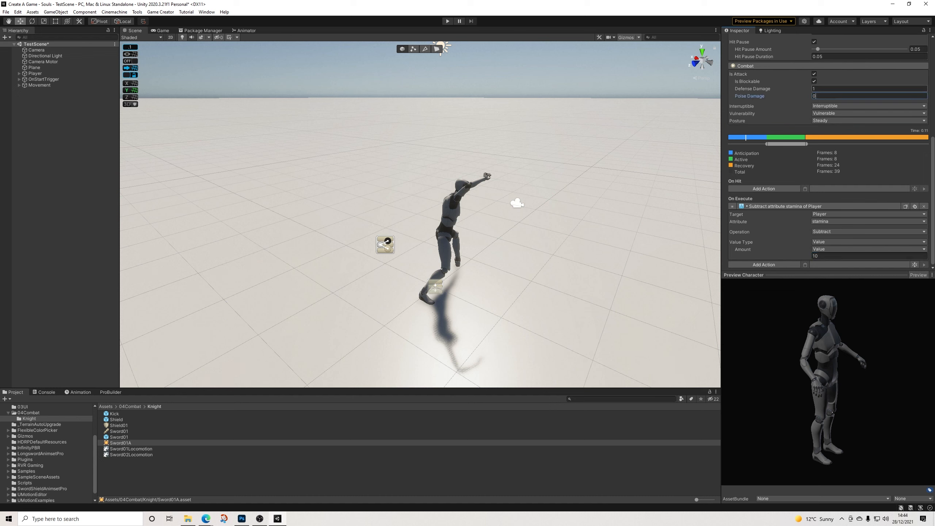
pyautogui.click(870, 89)
pyautogui.scroll(6, 825, 153)
pyautogui.scroll(-4, 825, 153)
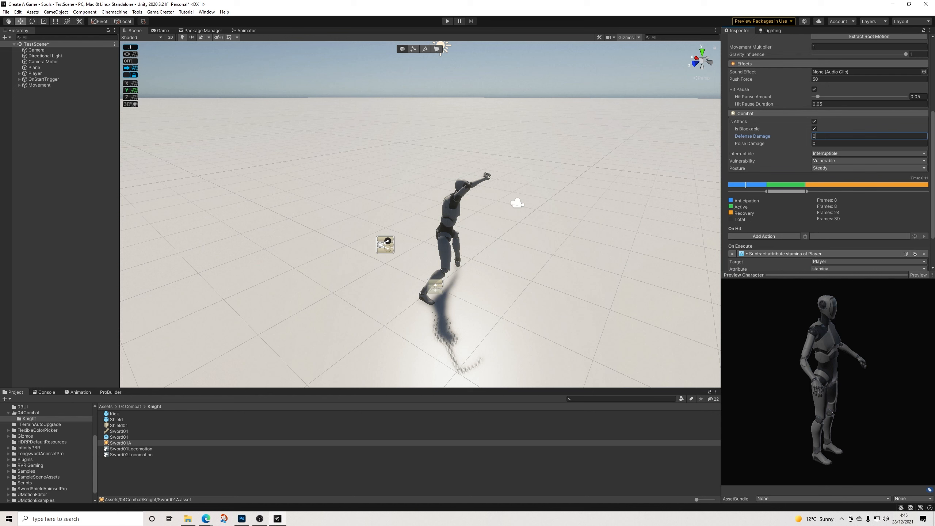
pyautogui.scroll(-3, 829, 153)
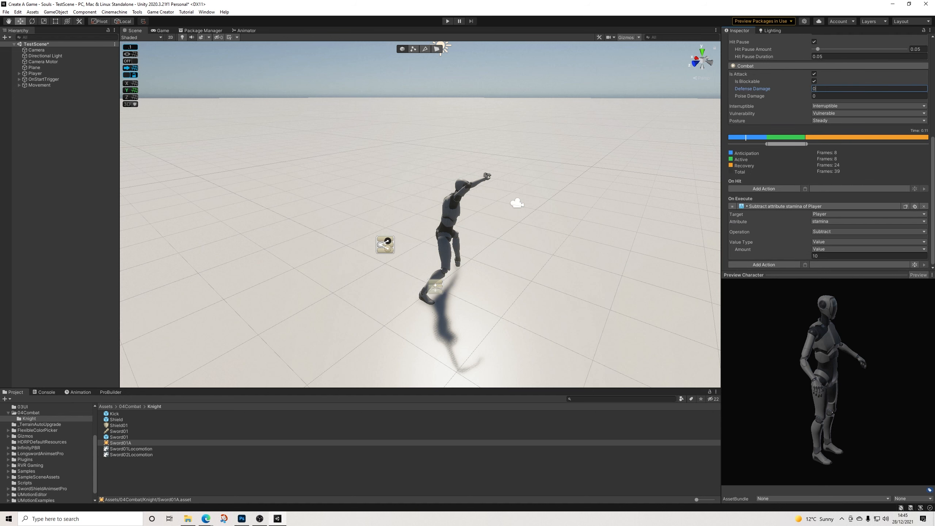
pyautogui.scroll(8, 829, 153)
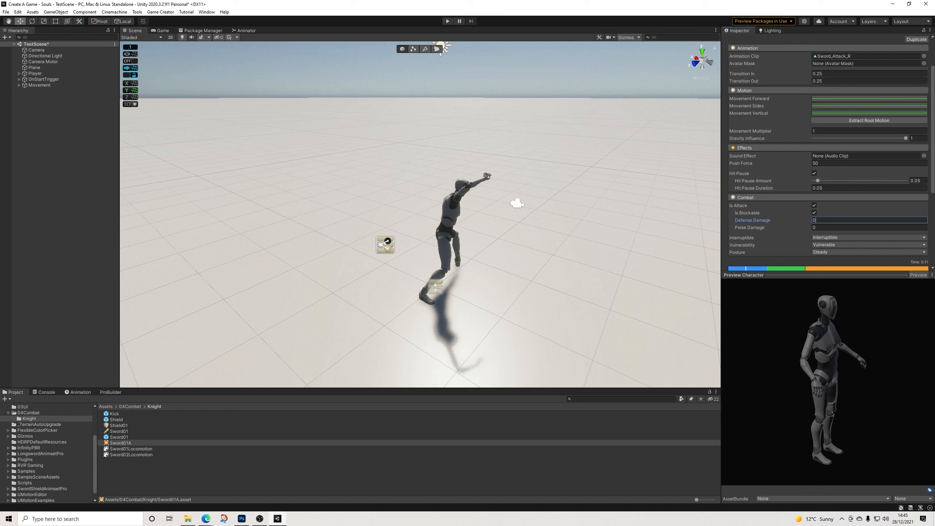
pyautogui.scroll(-4, 828, 152)
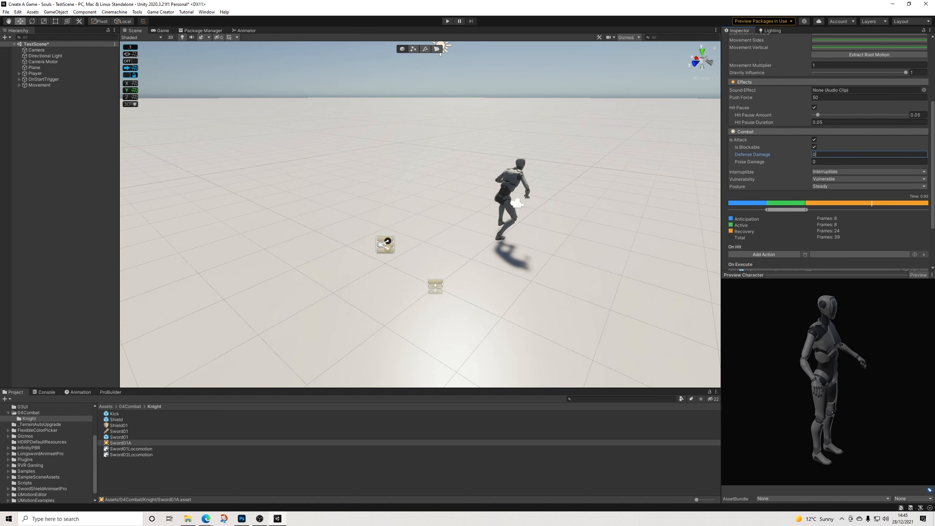
pyautogui.scroll(-4, 829, 152)
# Duplicate the Sword01A melee clip and rename the copy Sword01AA
pyautogui.scroll(10, 829, 153)
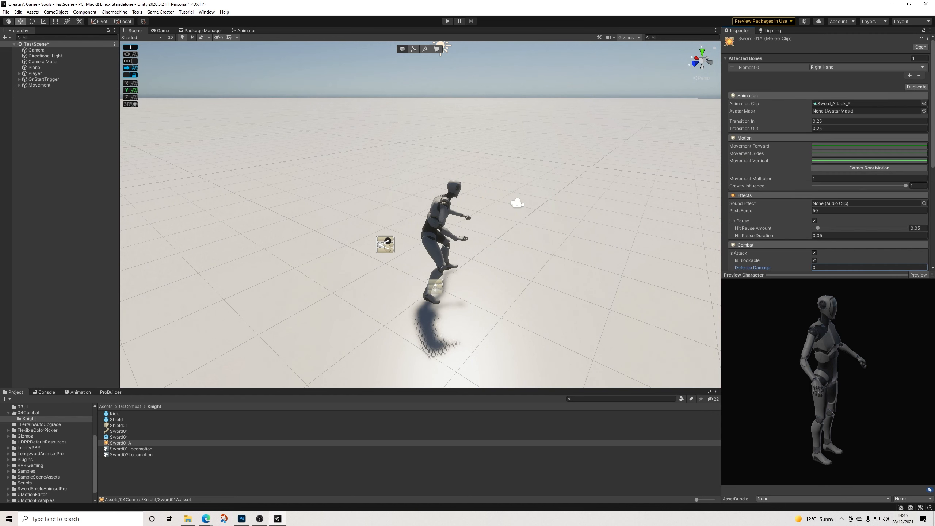
pyautogui.click(917, 87)
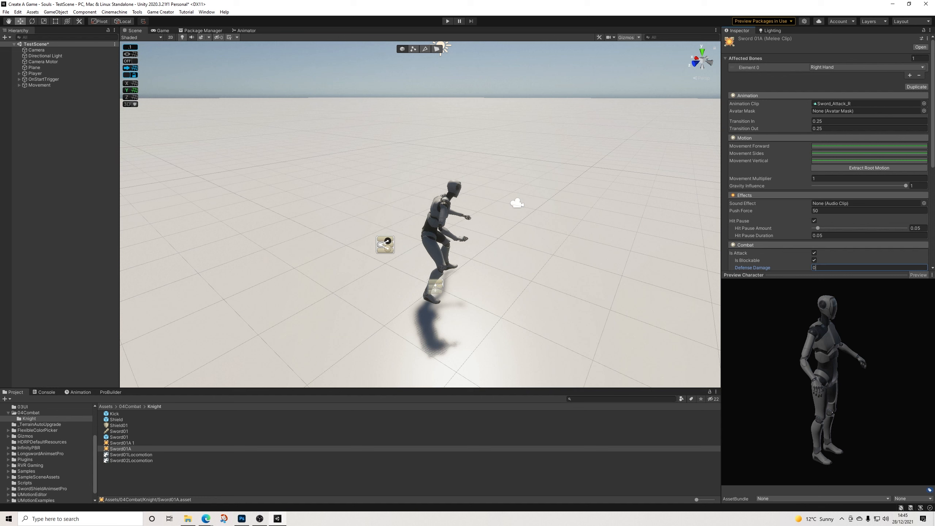
pyautogui.scroll(-10, 829, 153)
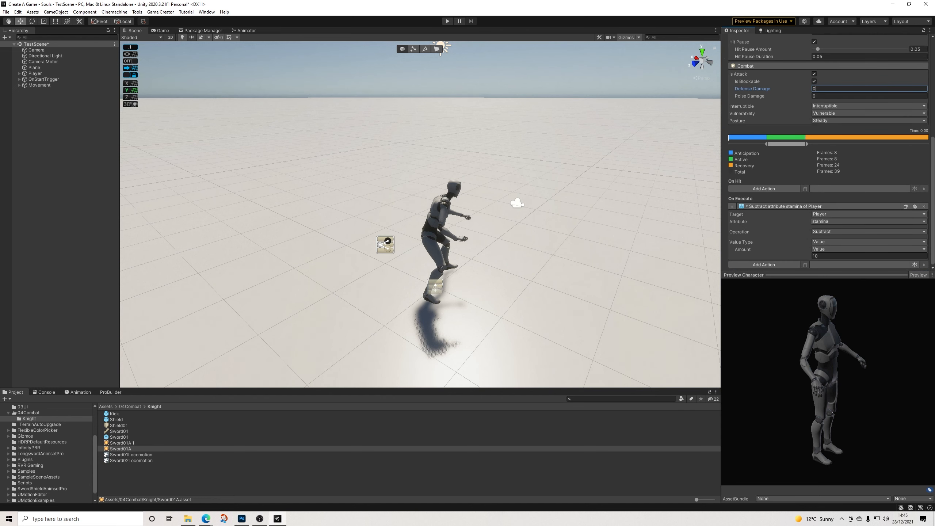
pyautogui.rightClick(123, 443)
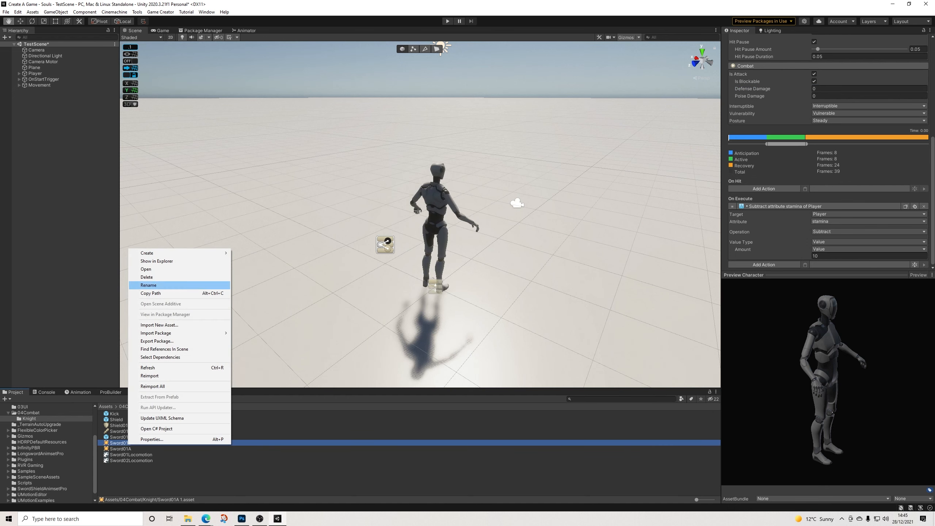
pyautogui.click(154, 285)
pyautogui.moveTo(135, 443); pyautogui.dragTo(131, 443)
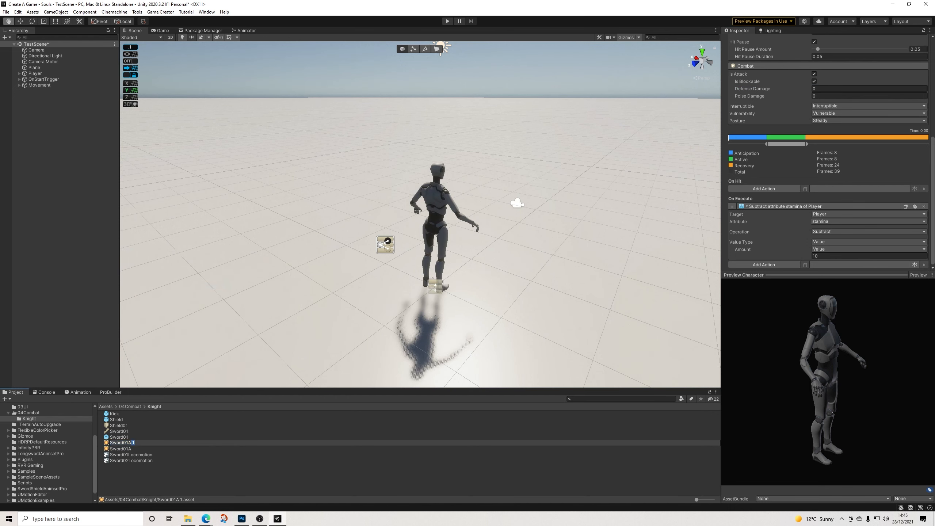
pyautogui.write('A')
pyautogui.press('Return')
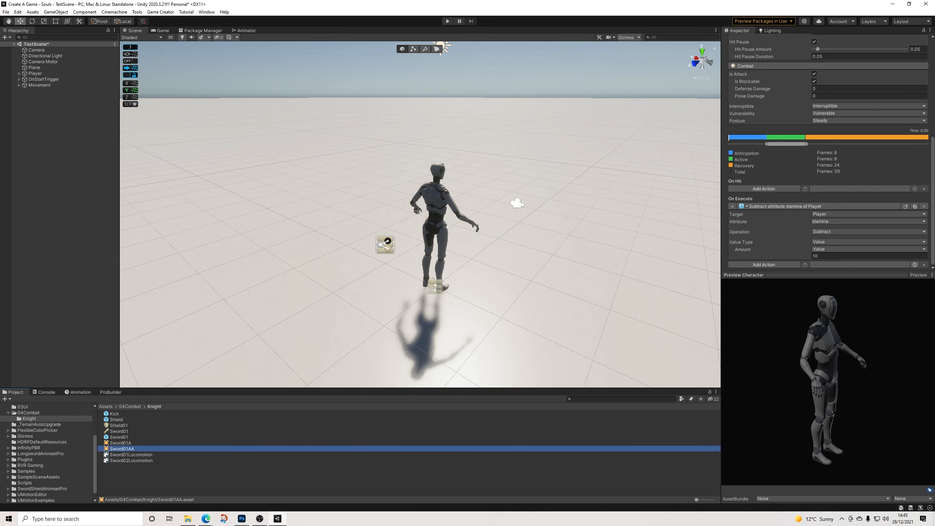
# Assign the Sword_Attack_RL animation clip to Sword01AA, extract its root motion, and compare the settings with Sword01A
pyautogui.scroll(5, 869, 158)
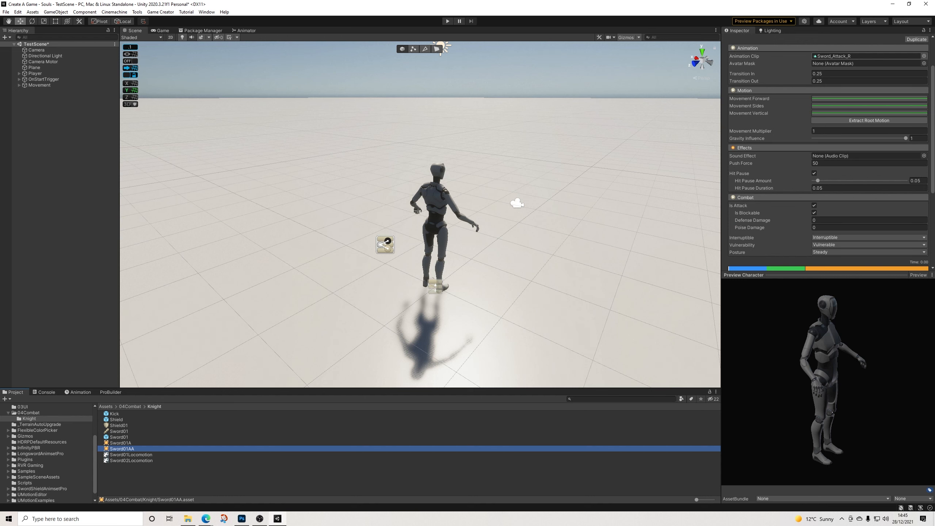
pyautogui.click(924, 56)
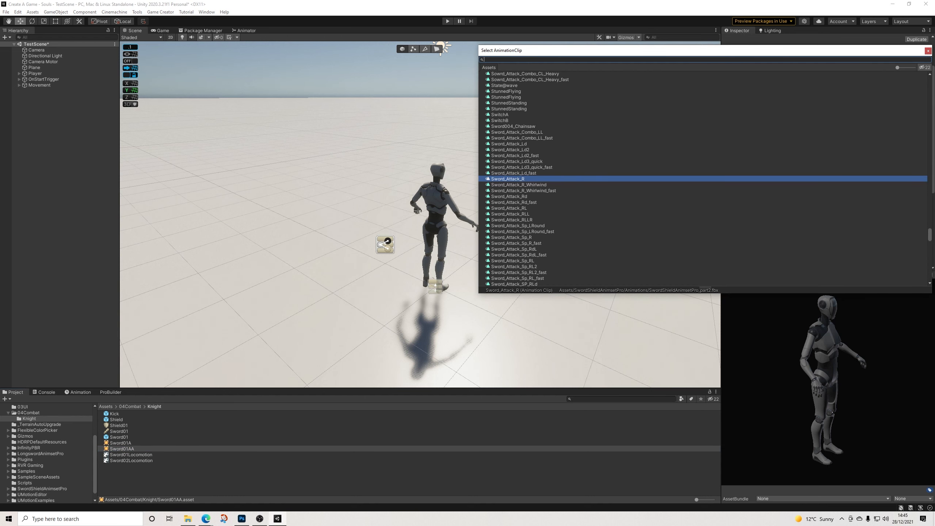
pyautogui.click(509, 208)
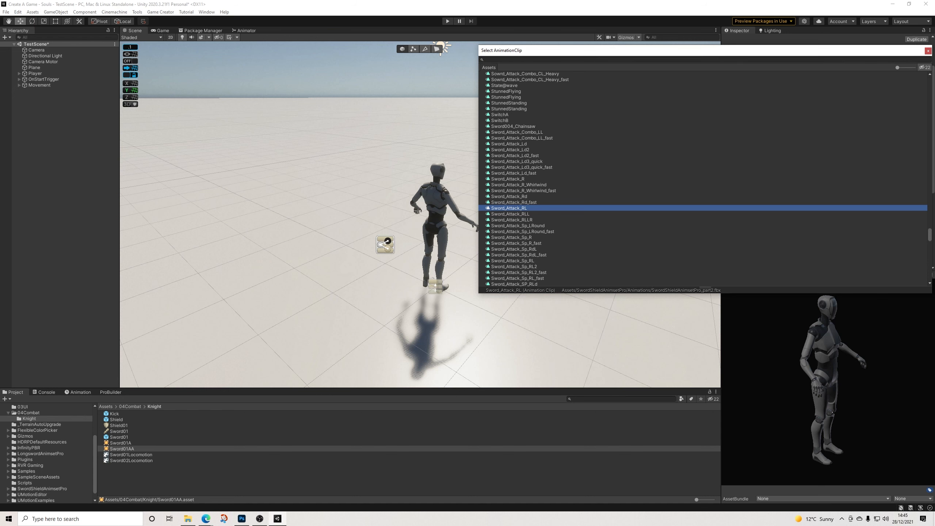
pyautogui.press('Return')
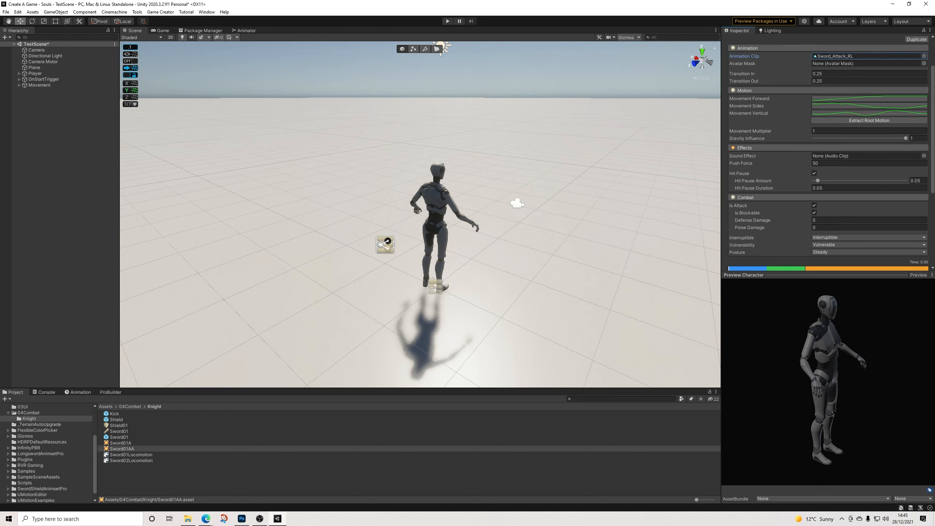
pyautogui.click(121, 443)
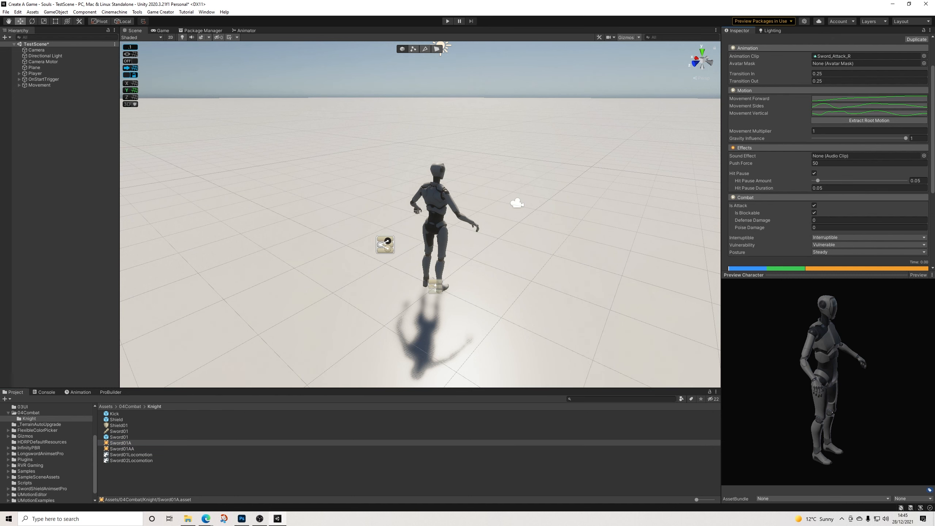
pyautogui.click(122, 448)
# Preview the Sword01AA attack on the character and set its phases to 6 anticipation, 8 active and 25 recovery frames
pyautogui.scroll(-6, 869, 164)
pyautogui.click(836, 275)
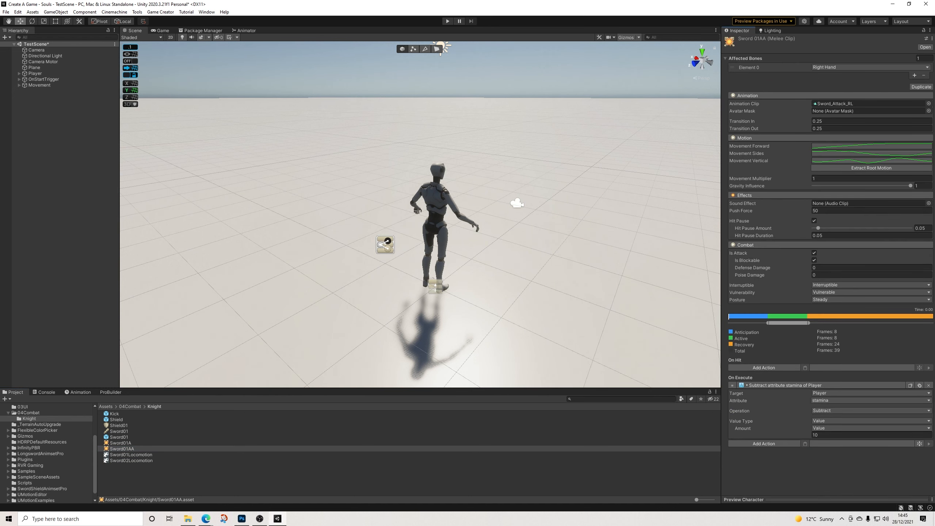
pyautogui.click(836, 500)
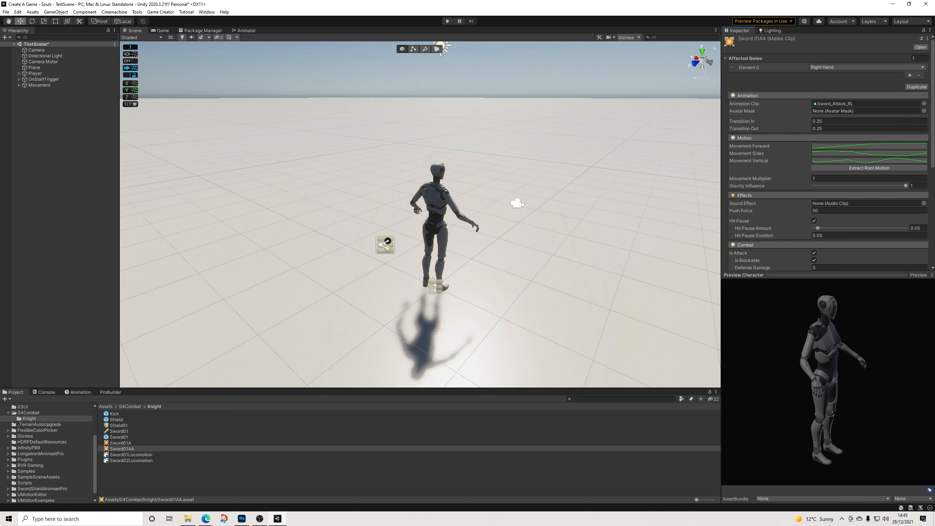
pyautogui.click(919, 275)
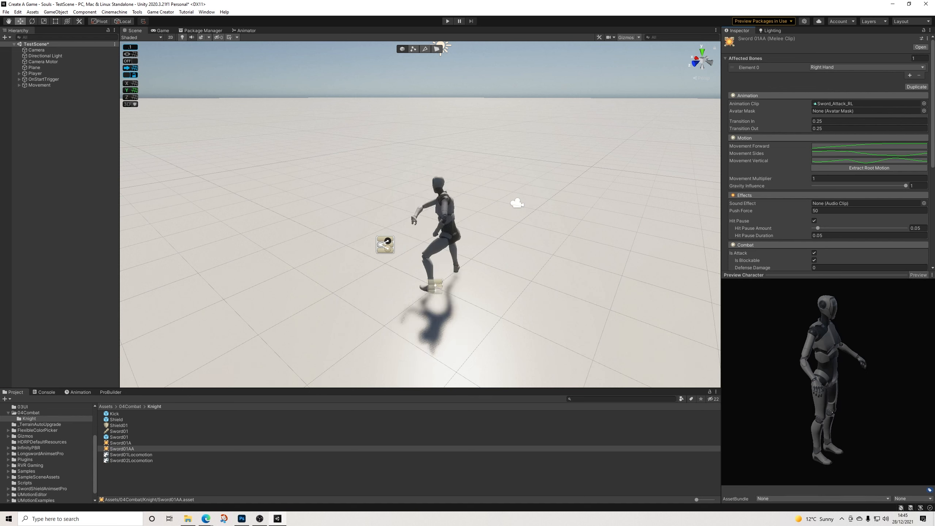
pyautogui.scroll(-6, 828, 155)
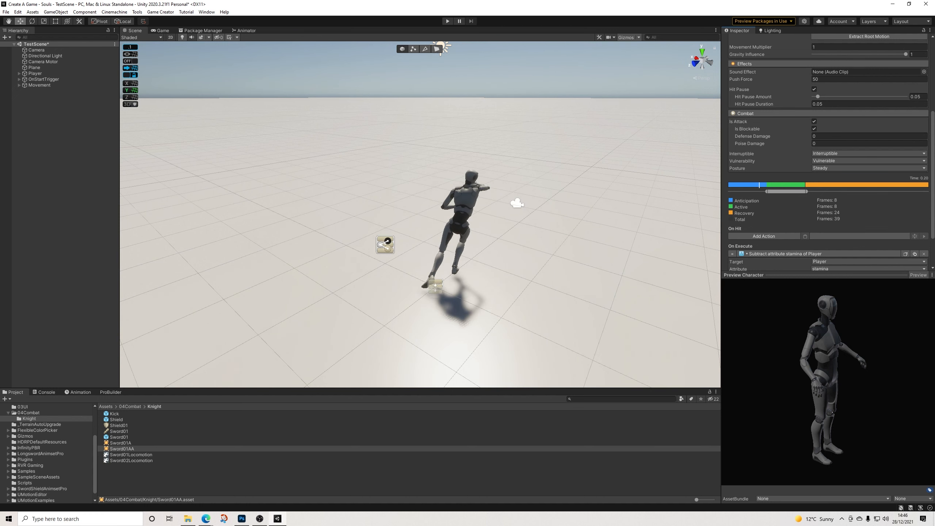
pyautogui.moveTo(767, 192); pyautogui.dragTo(759, 192)
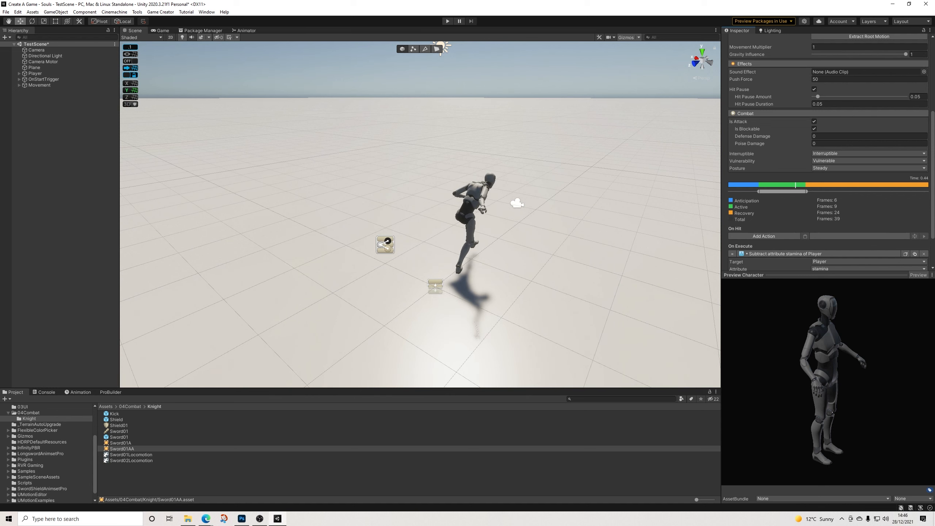
pyautogui.moveTo(807, 191); pyautogui.dragTo(801, 191)
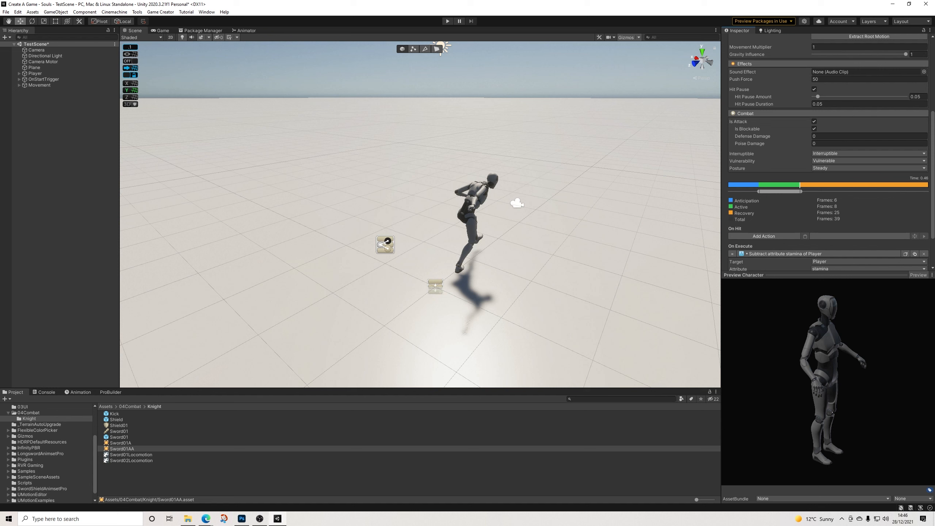
pyautogui.scroll(-3, 828, 155)
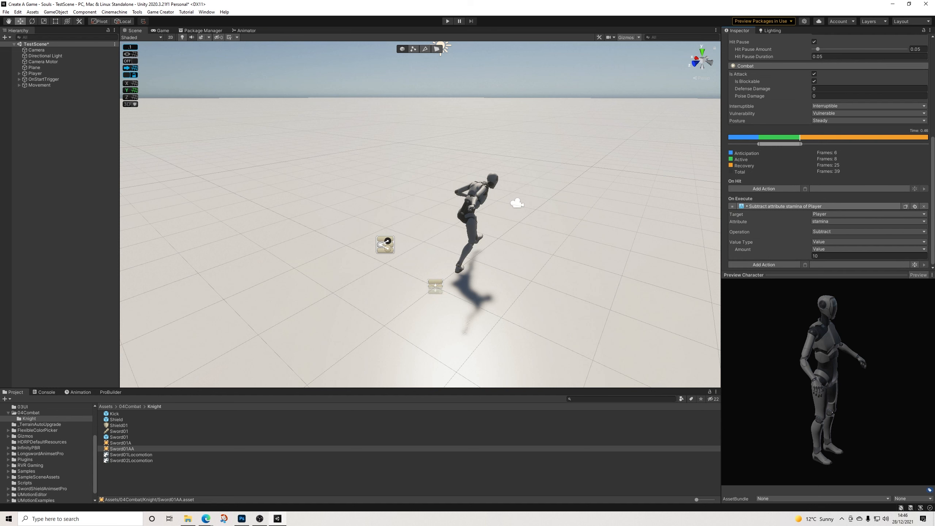
# Duplicate the Sword01AA melee clip and rename the copy Sword01AAA
pyautogui.scroll(10, 829, 155)
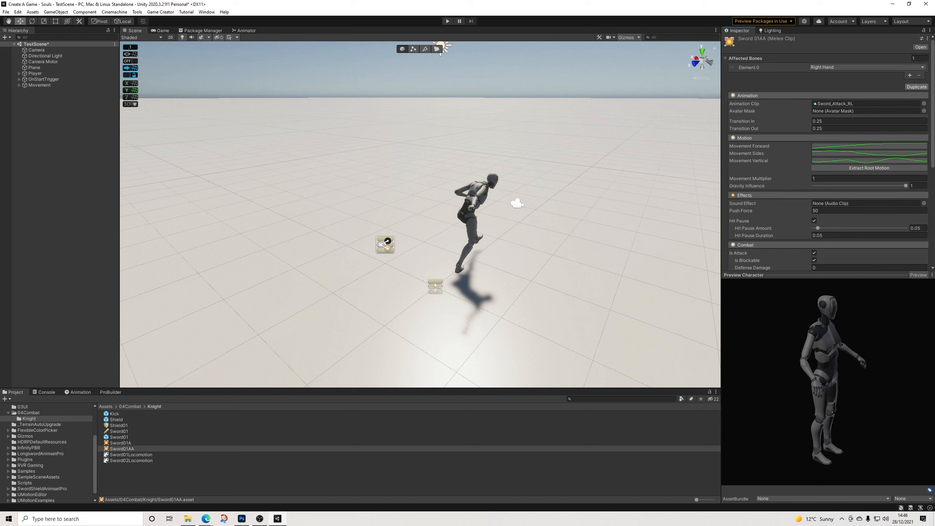
pyautogui.click(916, 87)
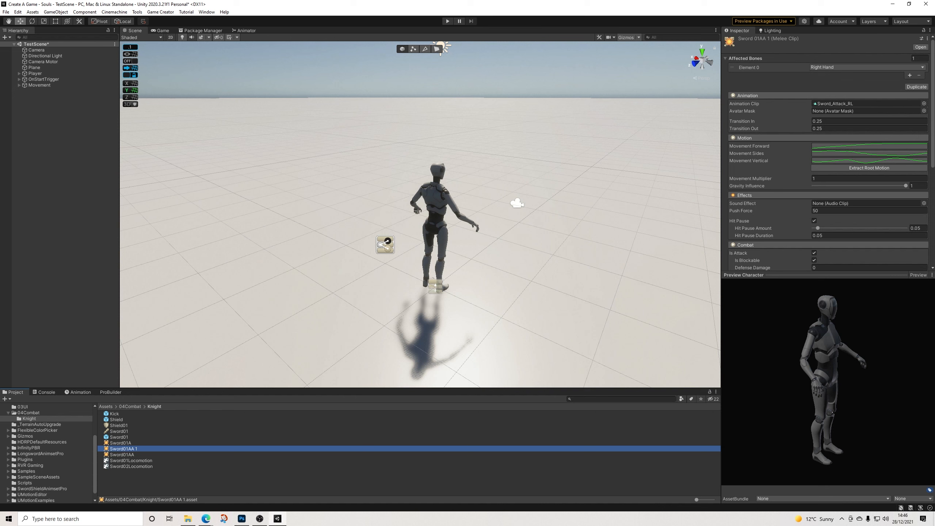
pyautogui.rightClick(133, 449)
pyautogui.click(159, 288)
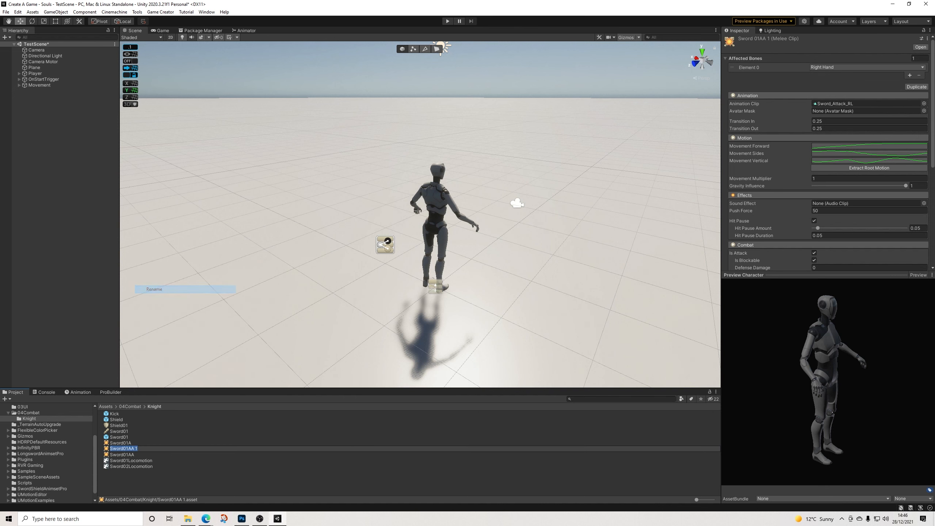
pyautogui.click(137, 449)
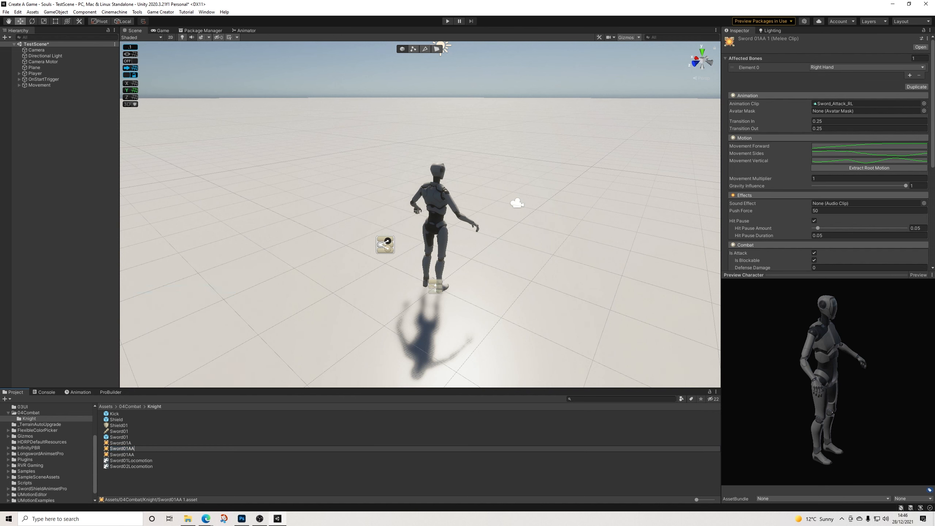
pyautogui.press('Return')
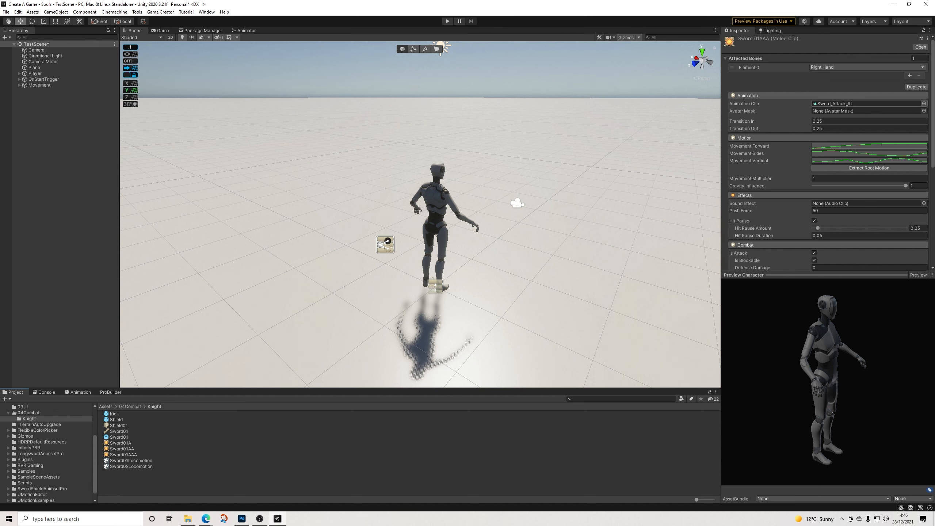
# Assign the Sword_Attack_RLL animation clip to Sword01AAA and extract its root motion
pyautogui.click(925, 104)
pyautogui.click(511, 232)
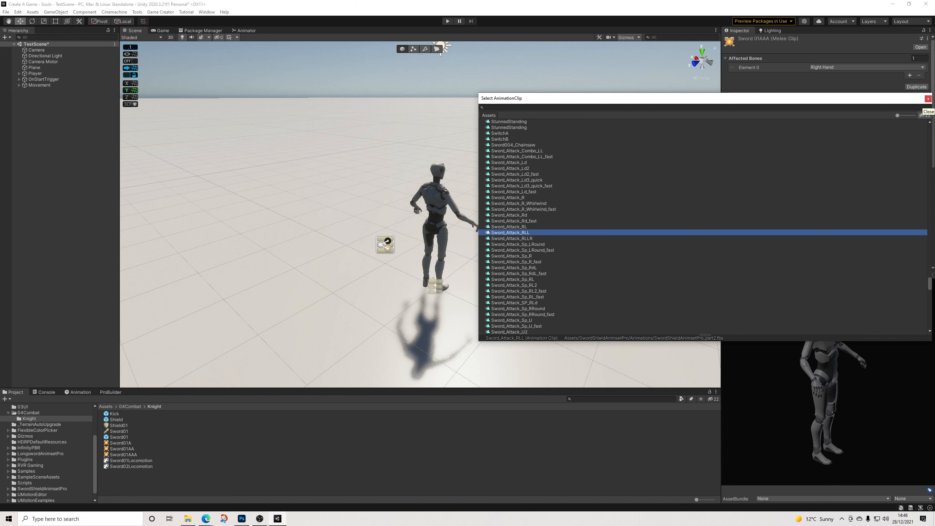
pyautogui.click(929, 99)
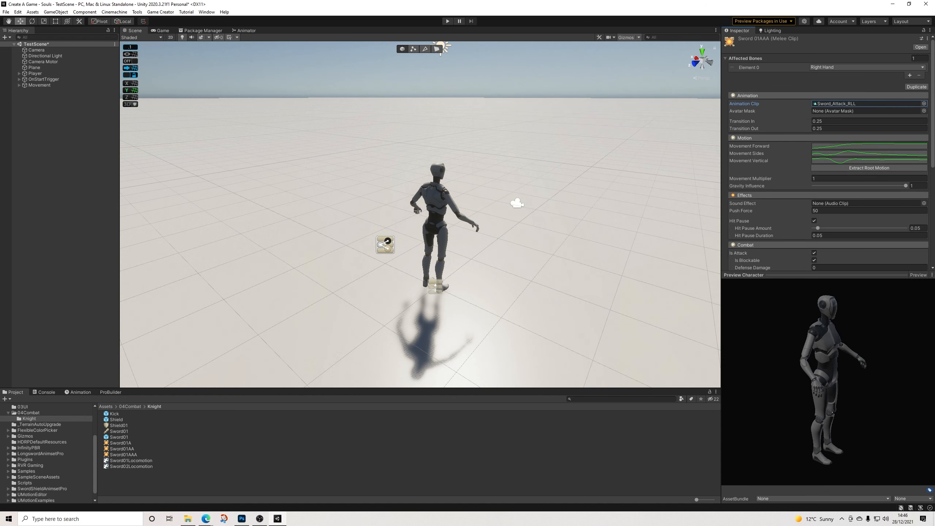
# Preview the Sword01AAA attack on the character and set its phases to 7 anticipation and 7 active frames
pyautogui.scroll(-3, 828, 155)
pyautogui.scroll(-3, 829, 155)
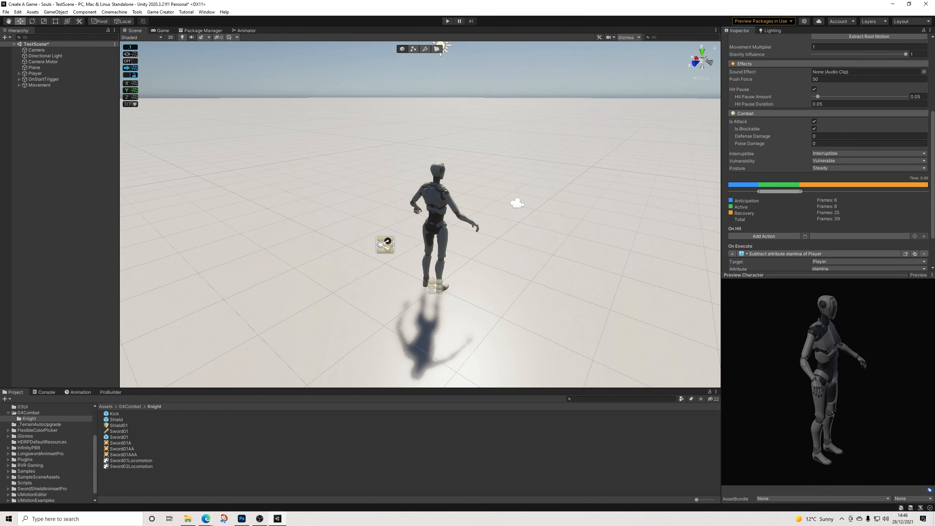
pyautogui.click(919, 274)
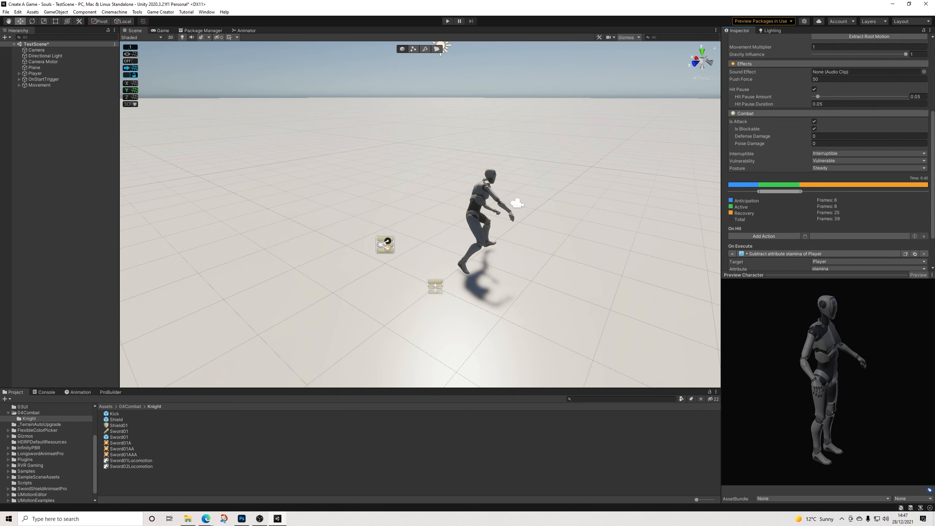
pyautogui.moveTo(759, 192); pyautogui.dragTo(763, 191)
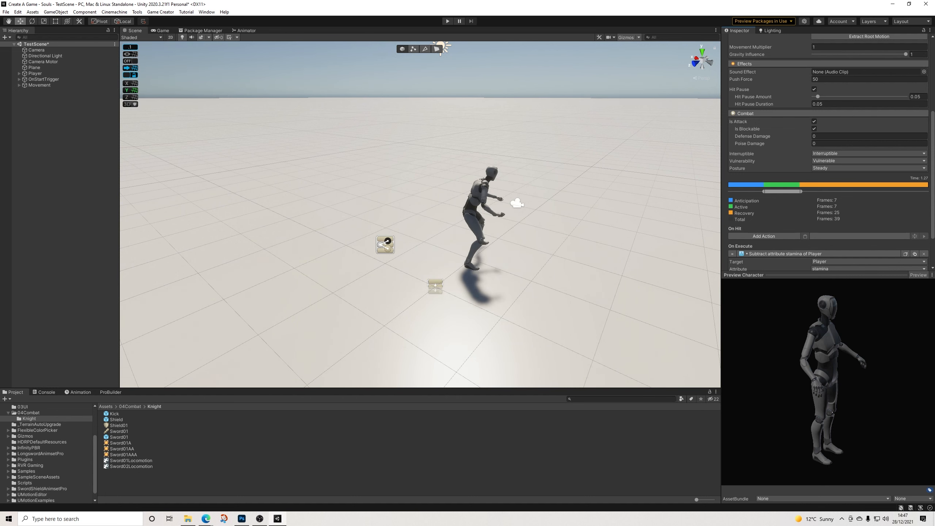
# Duplicate the Sword01AAA melee clip and rename the copy Sword01Kick
pyautogui.scroll(6, 828, 155)
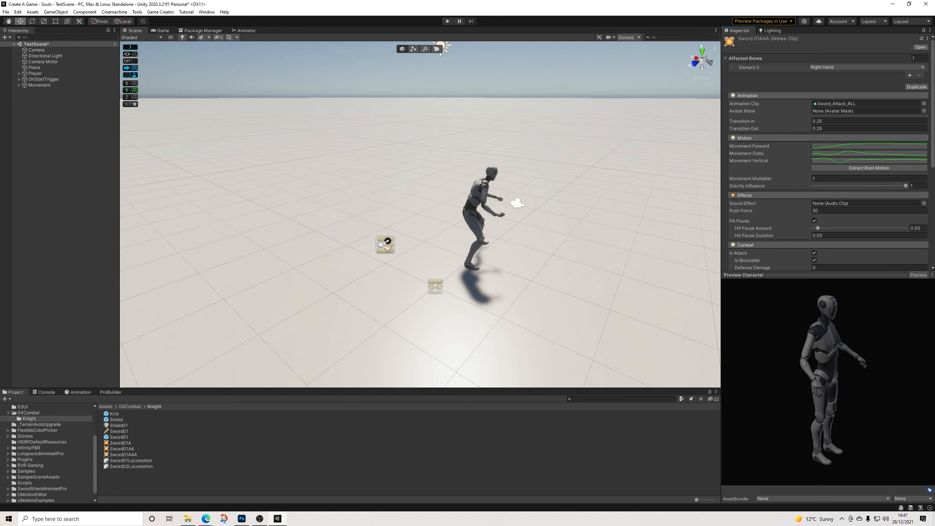
pyautogui.click(368, 455)
pyautogui.click(122, 448)
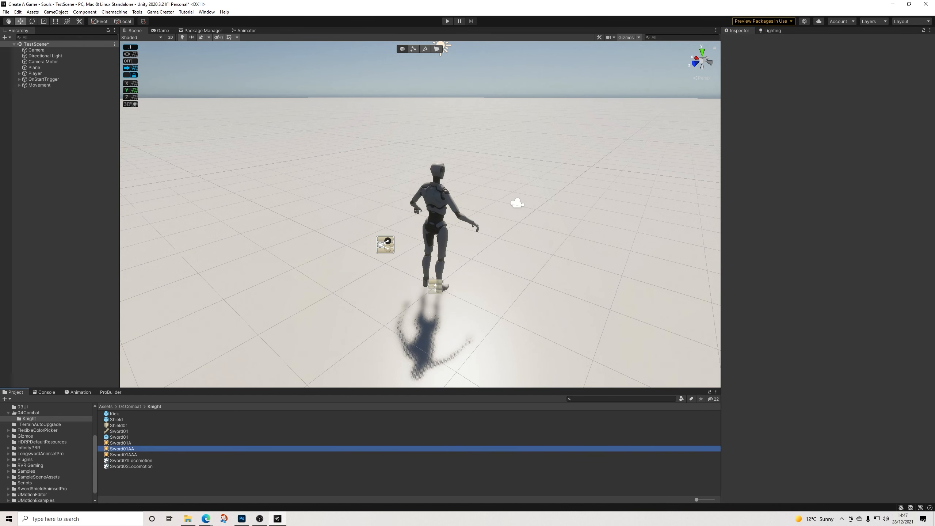
pyautogui.click(124, 454)
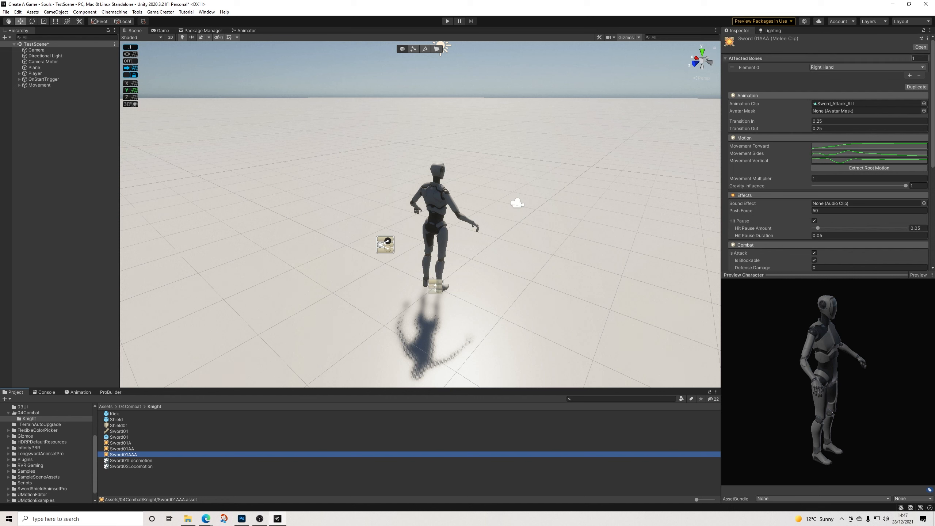
pyautogui.click(916, 87)
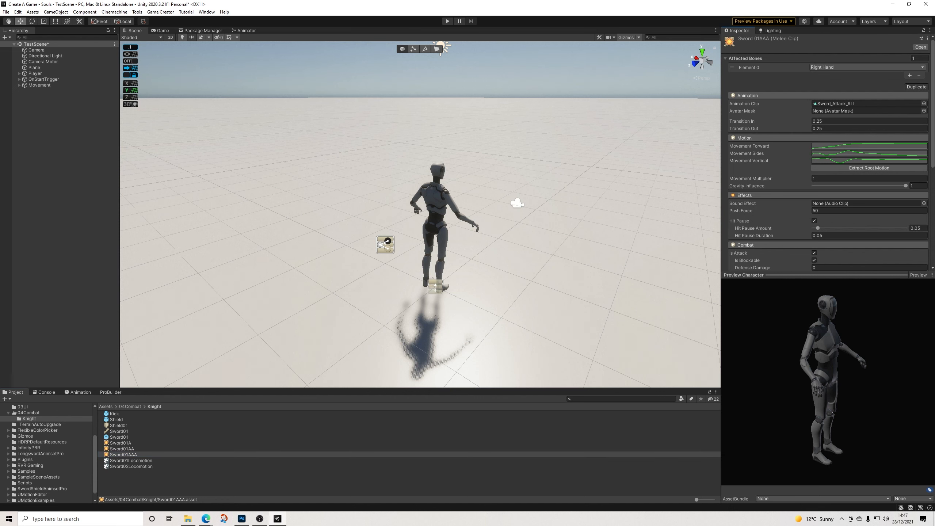
pyautogui.click(125, 454)
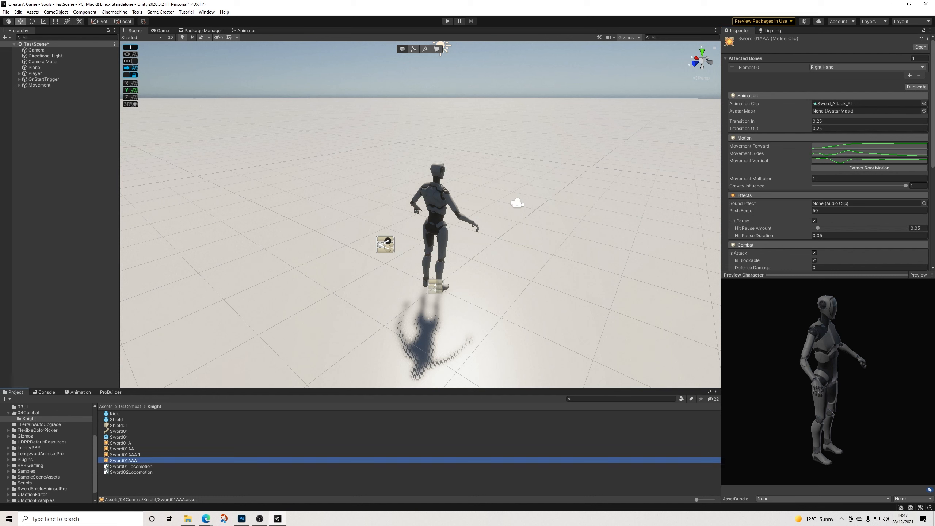
pyautogui.rightClick(131, 455)
pyautogui.click(153, 296)
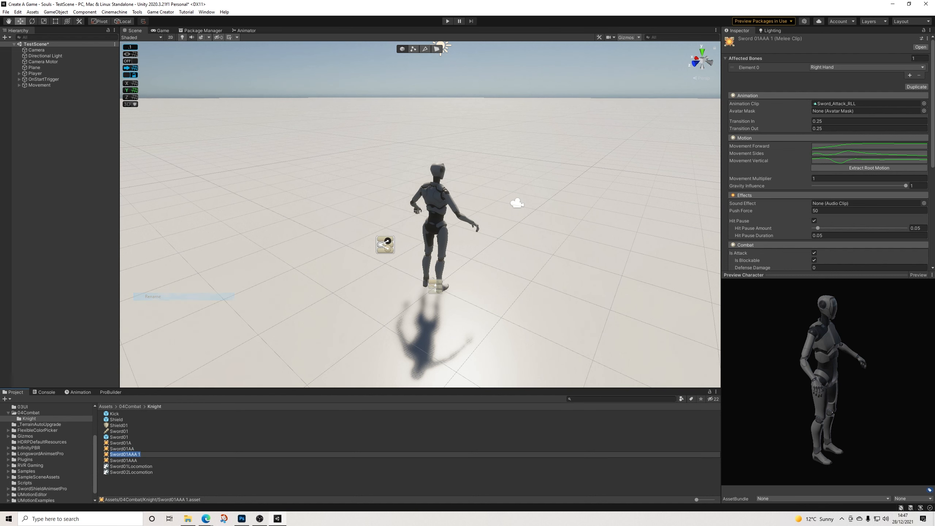
pyautogui.write('Kick')
pyautogui.press('Return')
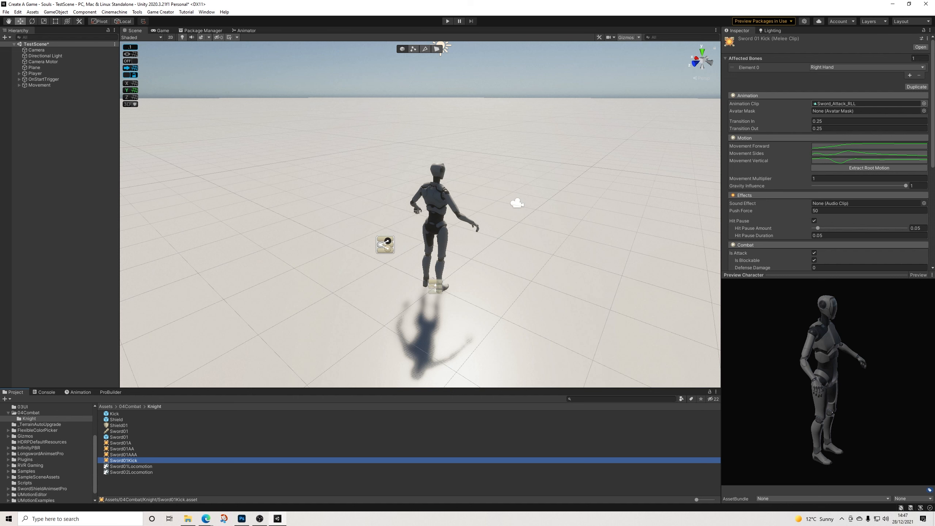
# Assign the Sword_Kick_R animation clip to Sword01Kick and extract its root motion
pyautogui.click(924, 103)
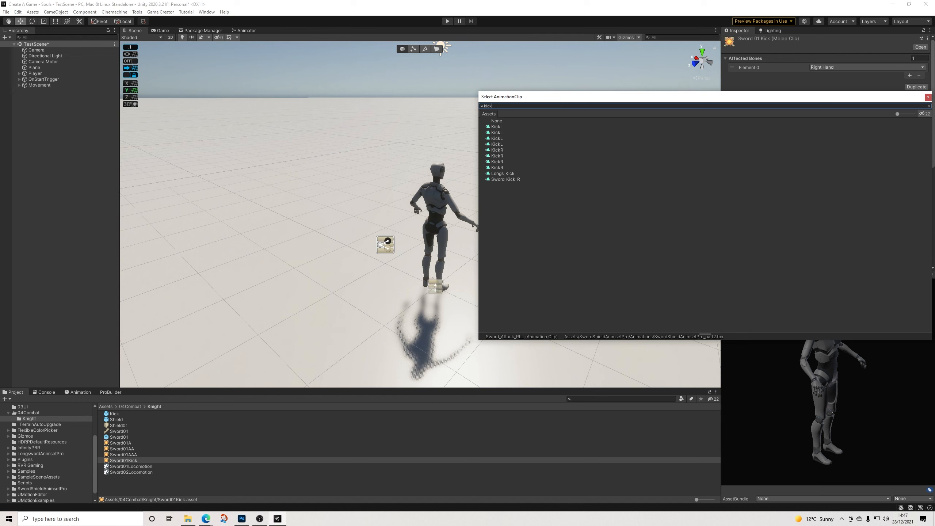
pyautogui.click(505, 180)
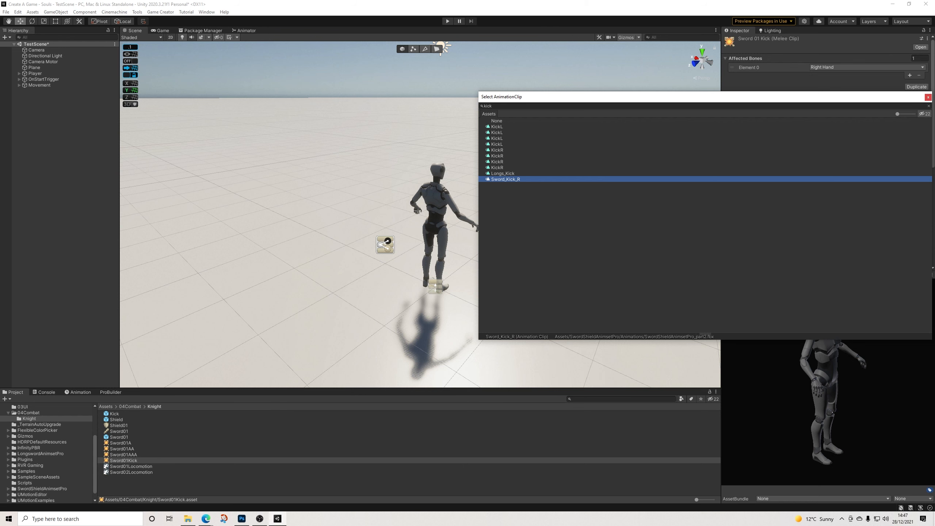
pyautogui.click(928, 97)
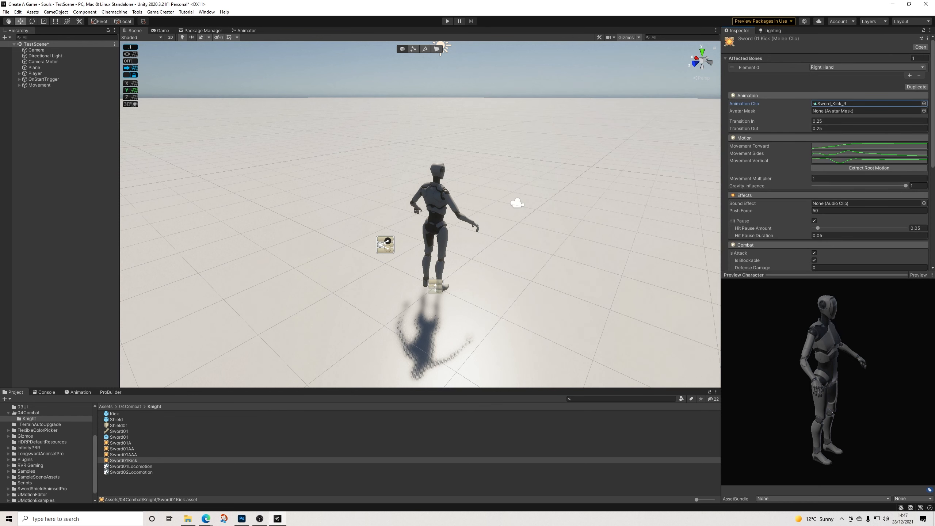
pyautogui.click(869, 168)
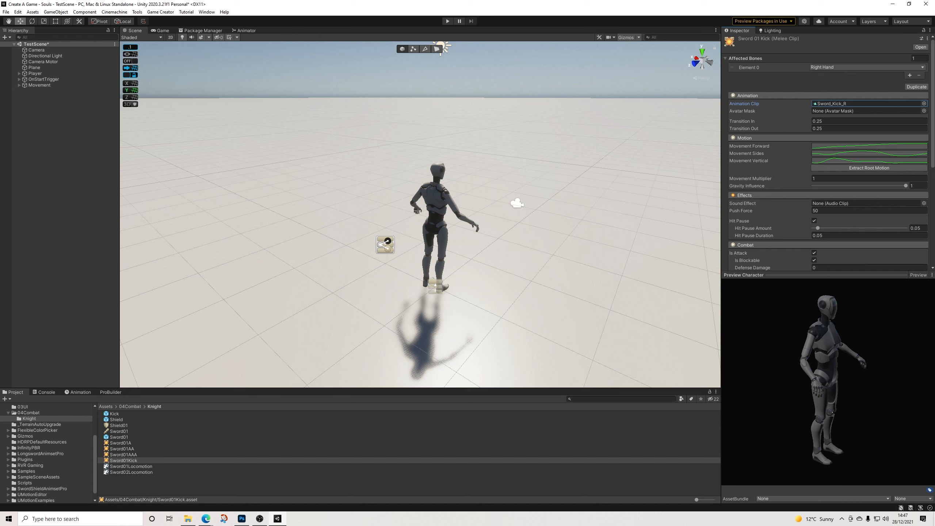
# Preview the Sword01Kick motion through its full timeline and set its phases to 7 anticipation, 7 active and 32 recovery frames
pyautogui.scroll(-5, 828, 155)
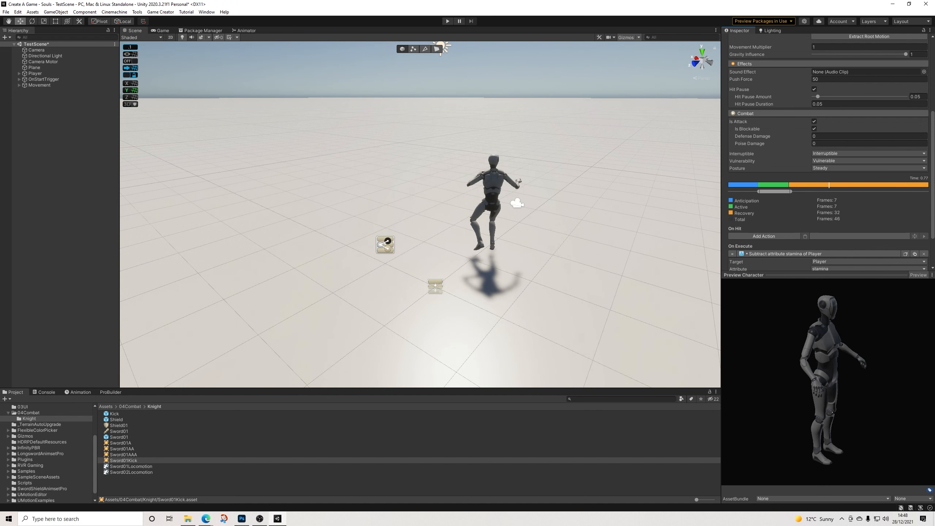
pyautogui.scroll(-3, 828, 155)
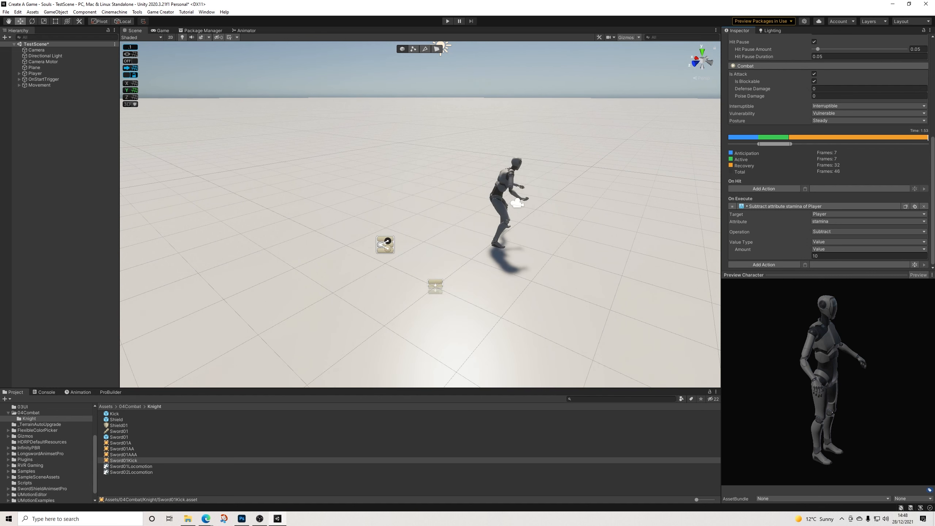
# Set the defense damage and poise damage of Sword01Kick to 10 each
pyautogui.scroll(5, 828, 155)
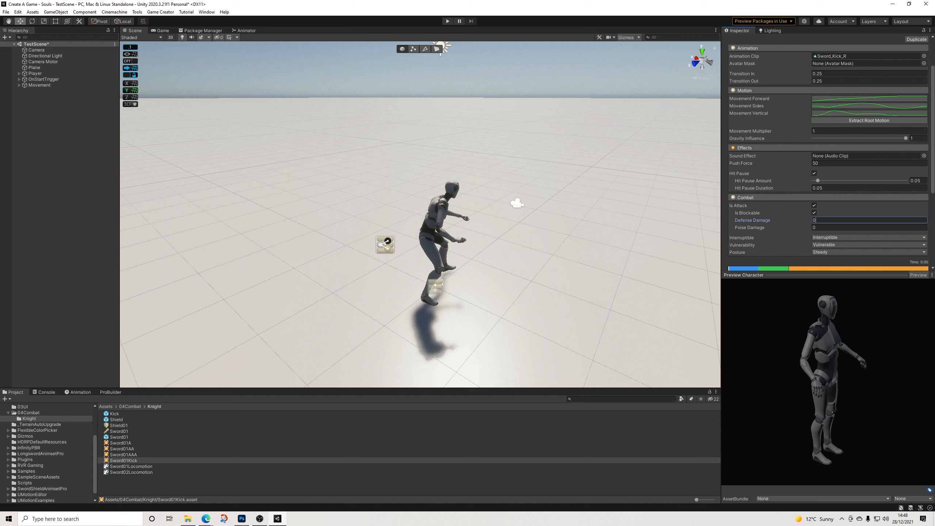
pyautogui.write('1')
pyautogui.press('Tab')
pyautogui.write('1')
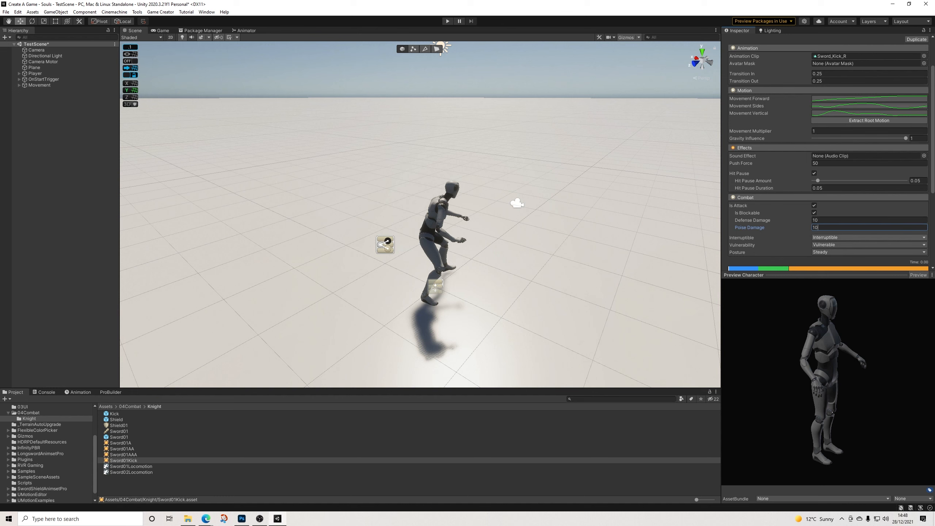
# Change the affected bone of Sword01Kick to Right Foot and preview the kick motion along its timeline
pyautogui.scroll(3, 829, 201)
pyautogui.scroll(-5, 829, 201)
pyautogui.scroll(5, 829, 201)
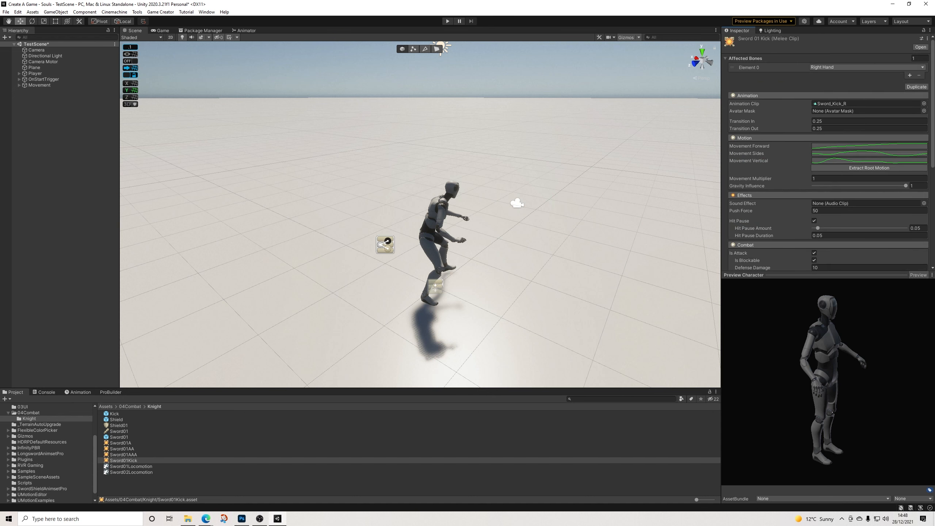
pyautogui.click(847, 68)
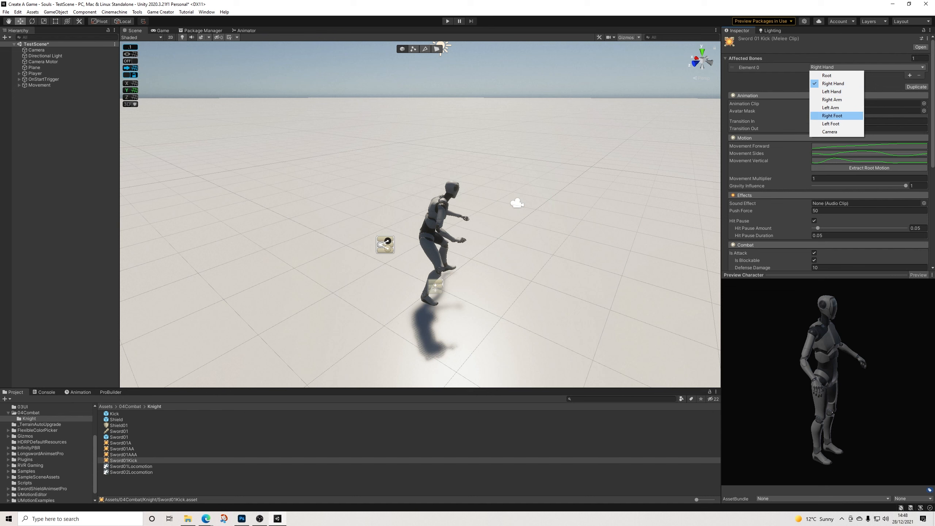
pyautogui.click(833, 116)
pyautogui.scroll(-4, 833, 115)
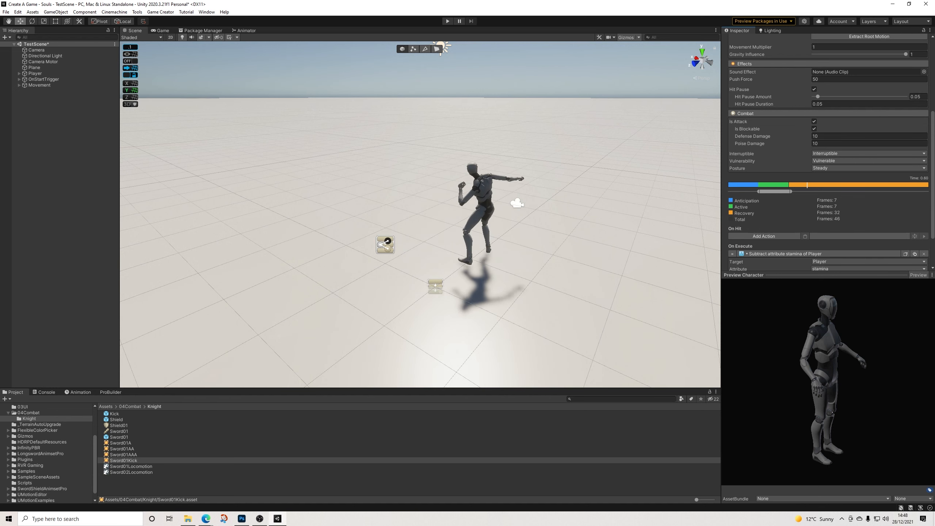
pyautogui.scroll(4, 829, 155)
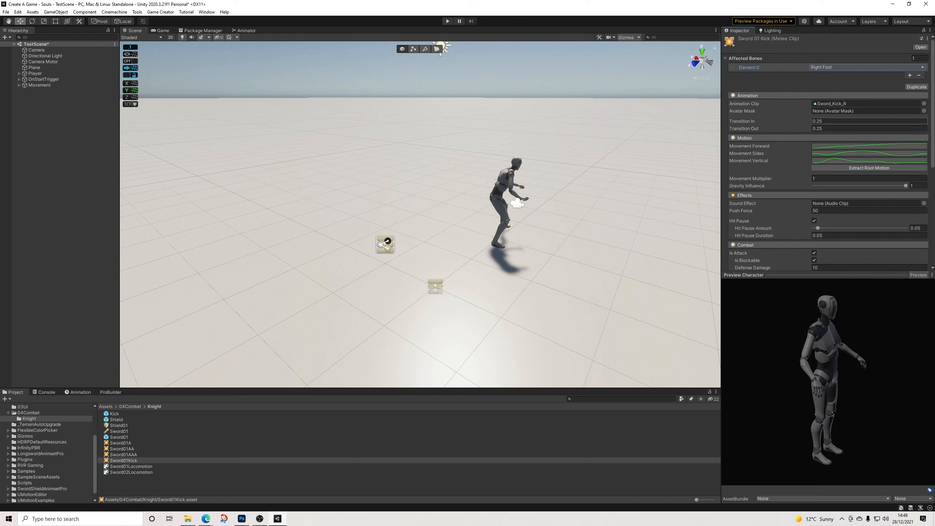
pyautogui.scroll(-8, 829, 154)
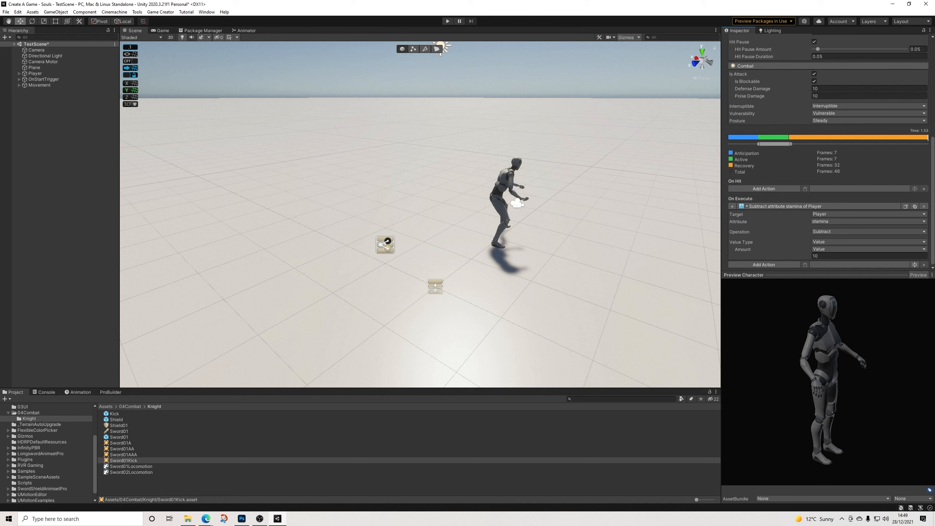
# Duplicate the Sword01Kick melee clip
pyautogui.click(124, 460)
pyautogui.scroll(6, 828, 90)
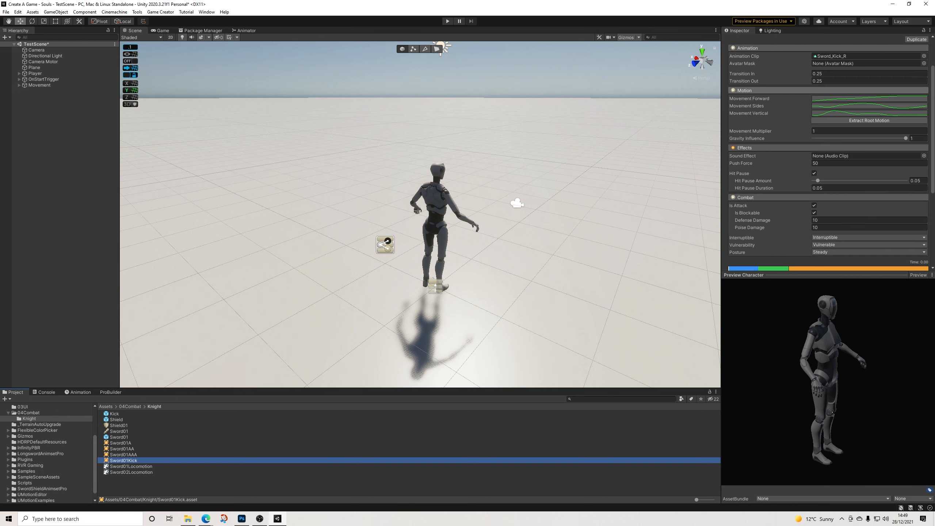
pyautogui.scroll(2, 829, 111)
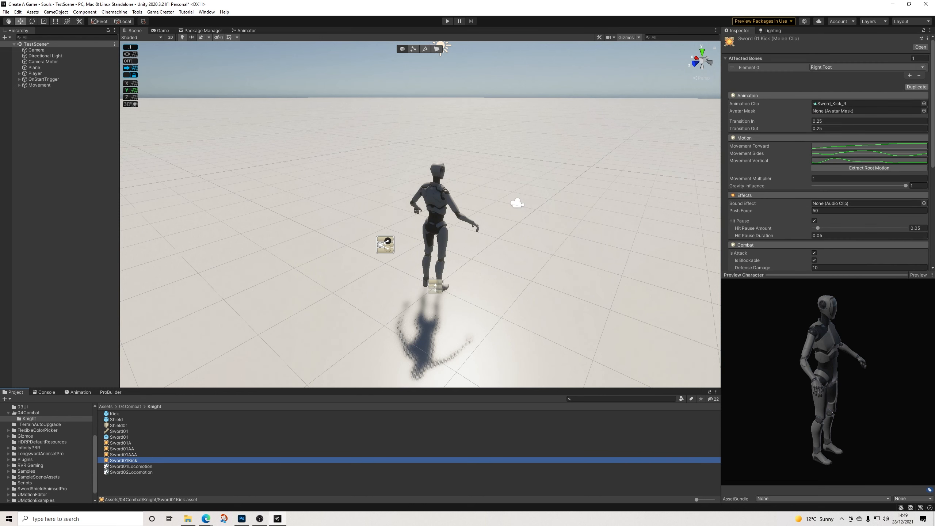
pyautogui.click(917, 87)
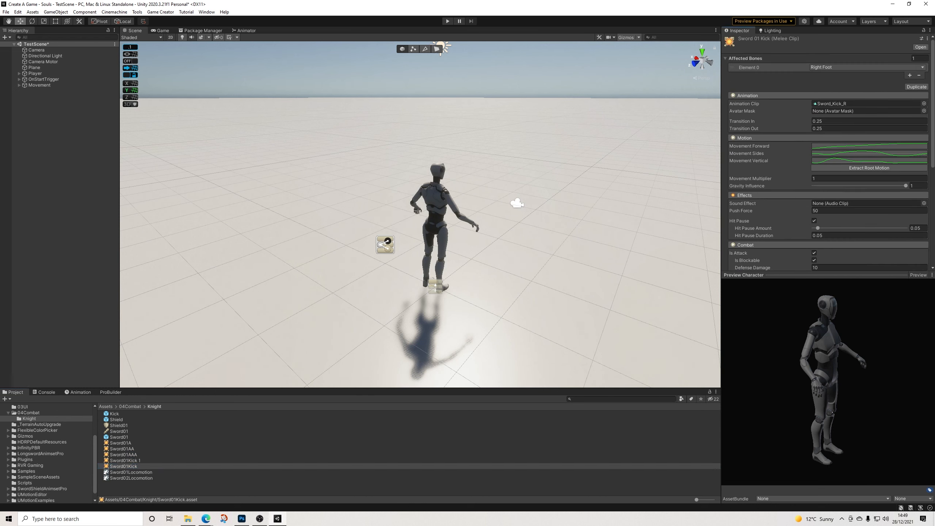
# Rename the duplicated kick clip as Sword01Counter
pyautogui.click(134, 461)
pyautogui.rightClick(135, 460)
pyautogui.click(154, 301)
pyautogui.hotkey('shift', 'Left')
pyautogui.hotkey('shift', 'Left')
pyautogui.hotkey('shift', 'Left')
pyautogui.hotkey('shift', 'Left')
pyautogui.hotkey('shift', 'Left')
pyautogui.hotkey('shift', 'Left')
pyautogui.press('Right')
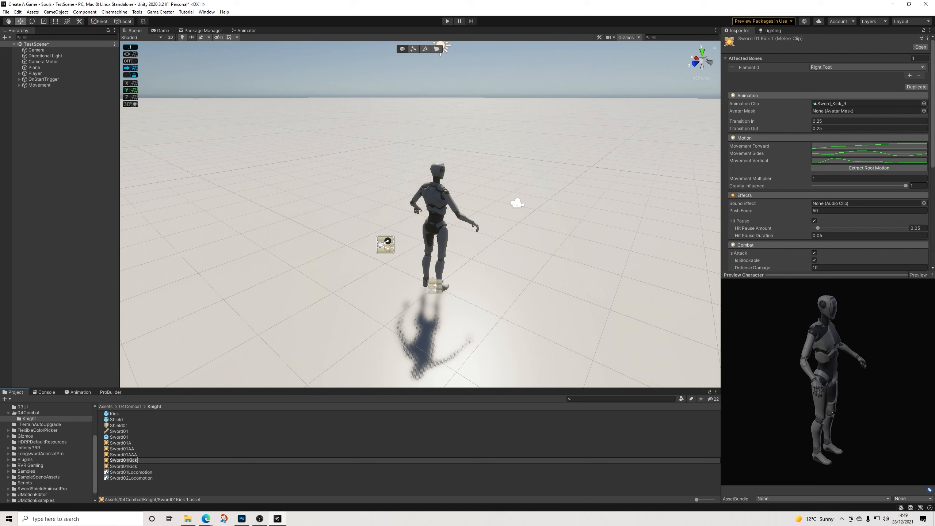
pyautogui.press('BackSpace')
pyautogui.write('Counter')
pyautogui.press('Return')
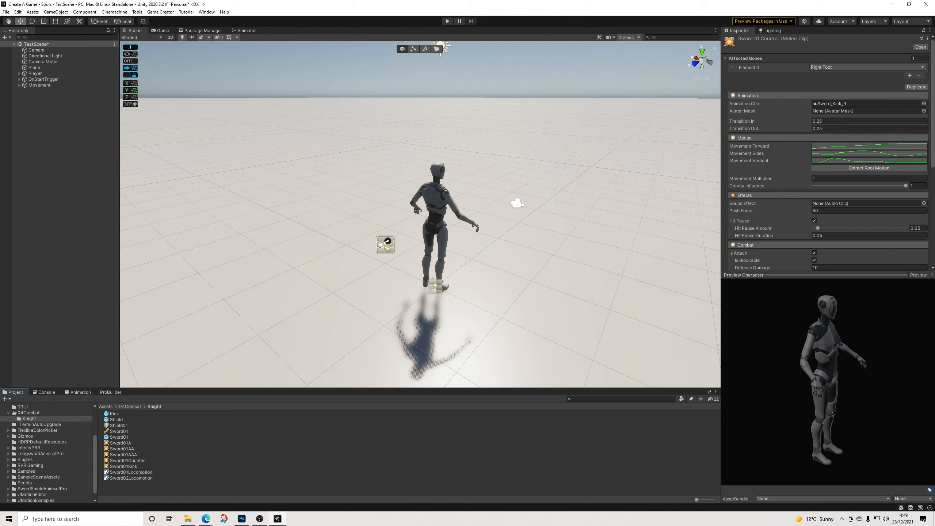
# Search the animation clips available for Sword01Counter for "shieldba", then clear the search
pyautogui.click(128, 461)
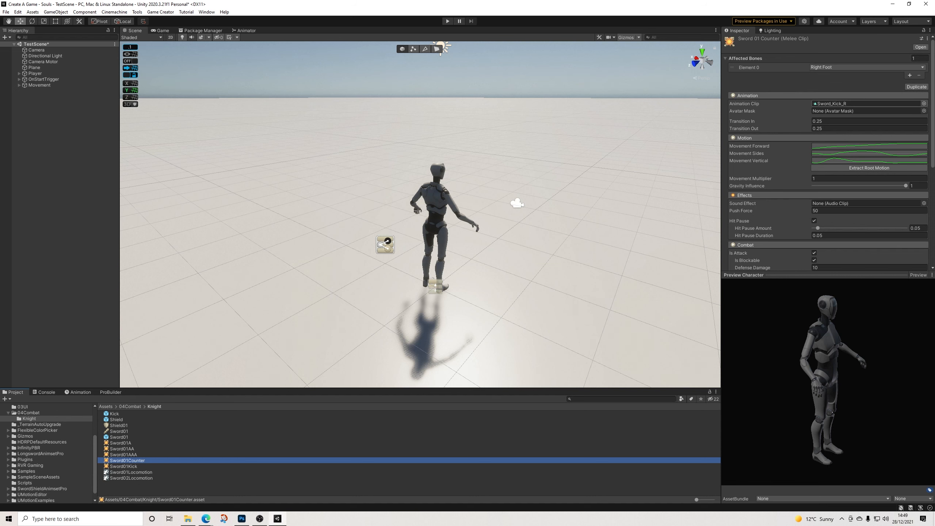
pyautogui.click(924, 103)
pyautogui.write('shiel')
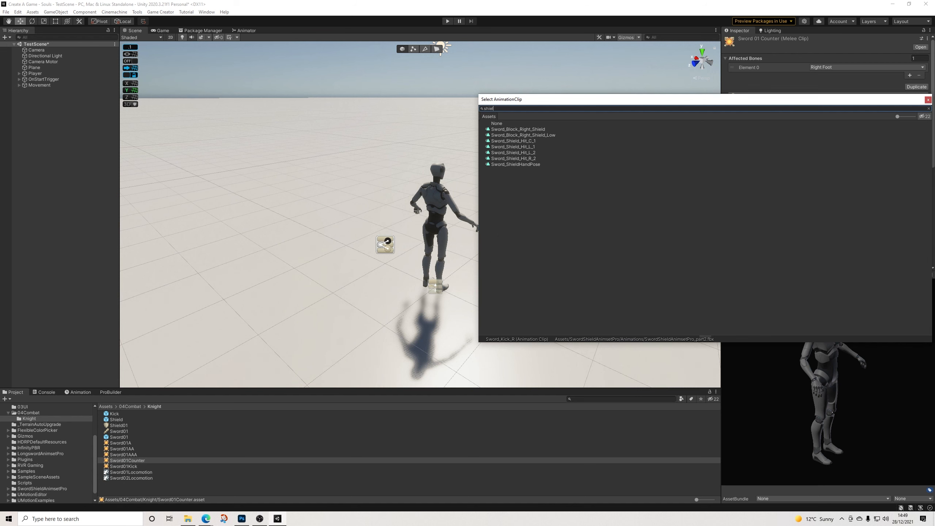
pyautogui.write('dba')
pyautogui.press('BackSpace')
pyautogui.press('BackSpace')
pyautogui.press('BackSpace')
pyautogui.press('BackSpace')
pyautogui.press('BackSpace')
pyautogui.press('BackSpace')
# Search the animation clips for "counter" and assign Sword_Counter_Sheildbash to Sword01Counter
pyautogui.write('counter')
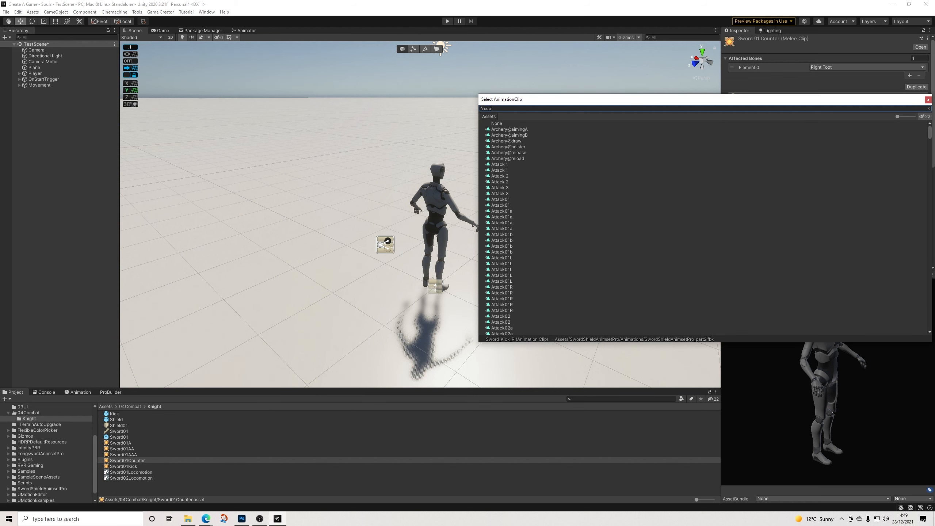
pyautogui.press('Down')
pyautogui.press('Down')
pyautogui.press('Down')
pyautogui.press('Down')
pyautogui.press('Down')
pyautogui.press('Down')
pyautogui.press('Down')
pyautogui.press('Down')
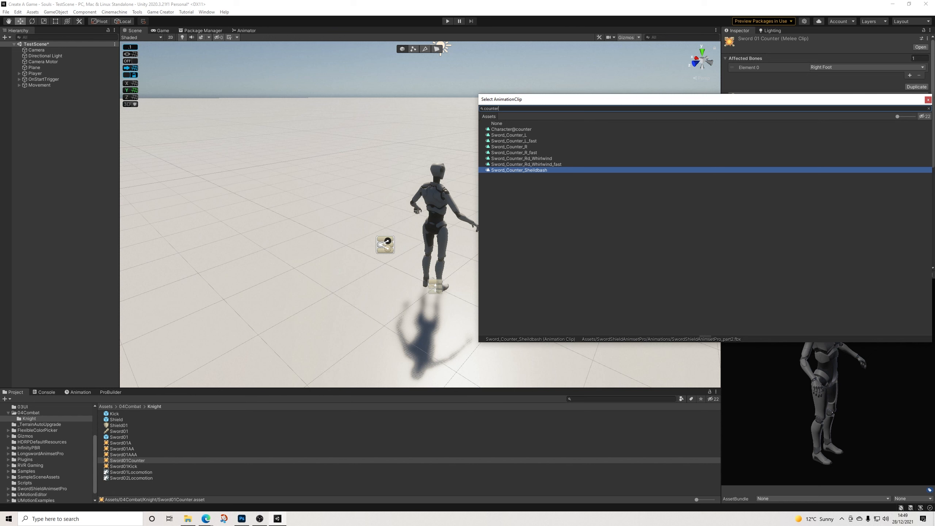
pyautogui.press('Return')
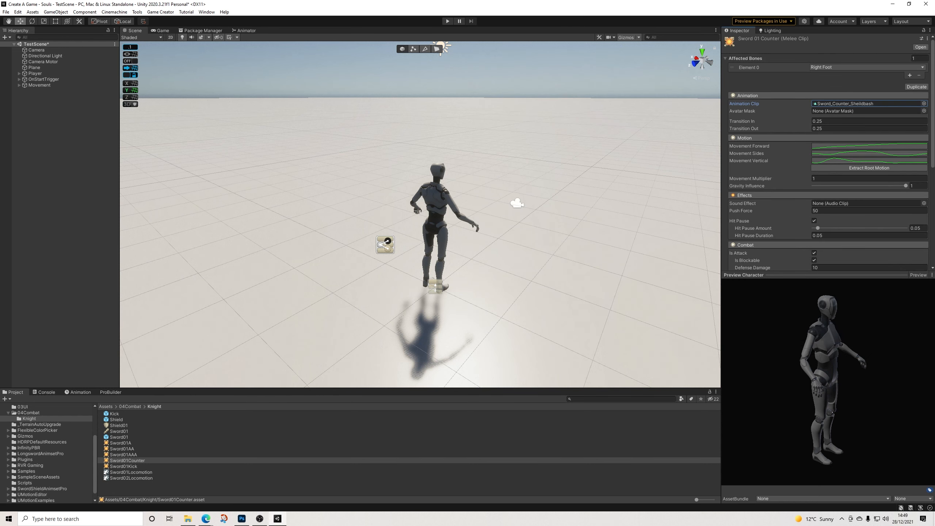
# Set the affected bone of Sword01Counter to Left Hand and extract the root motion of its animation
pyautogui.click(843, 67)
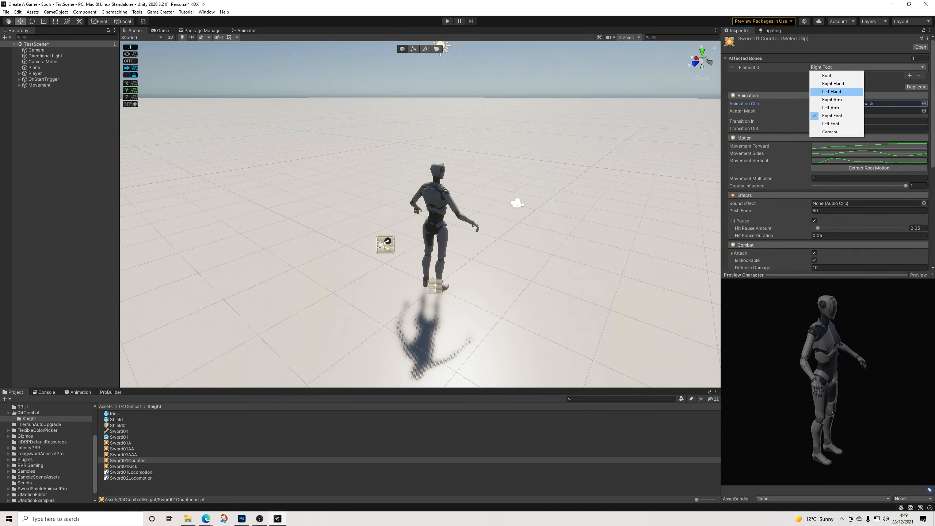
pyautogui.press('Return')
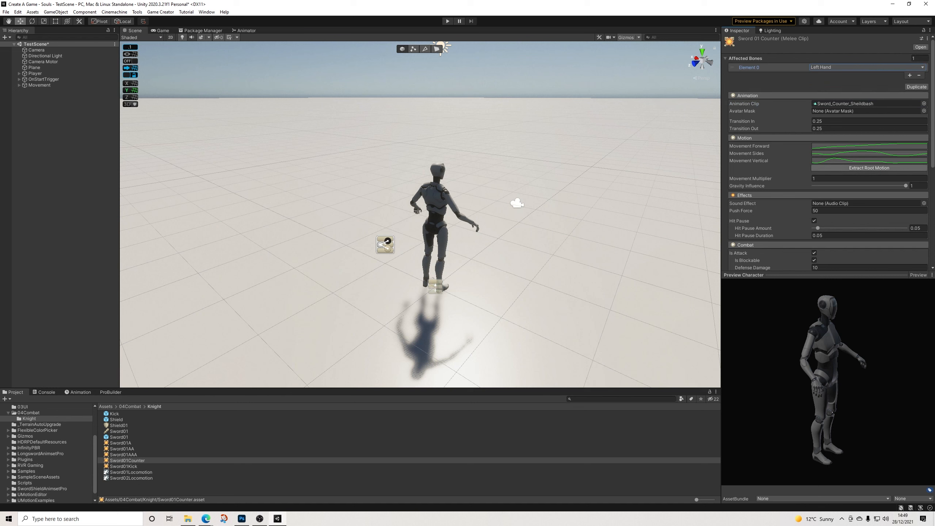
pyautogui.click(869, 168)
pyautogui.click(124, 467)
pyautogui.click(869, 168)
pyautogui.click(127, 461)
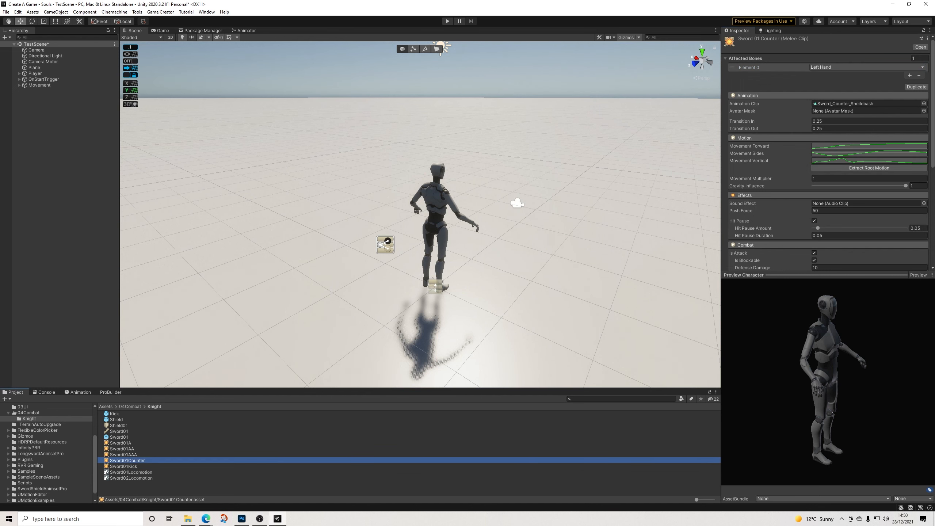
# Preview the Sword01Counter motion and set its phases to 11 anticipation, 7 active and 46 recovery frames
pyautogui.scroll(-6, 828, 155)
pyautogui.moveTo(731, 185)
pyautogui.mouseDown()
pyautogui.moveTo(922, 185)
pyautogui.moveTo(729, 185)
pyautogui.mouseUp()
pyautogui.click(833, 137)
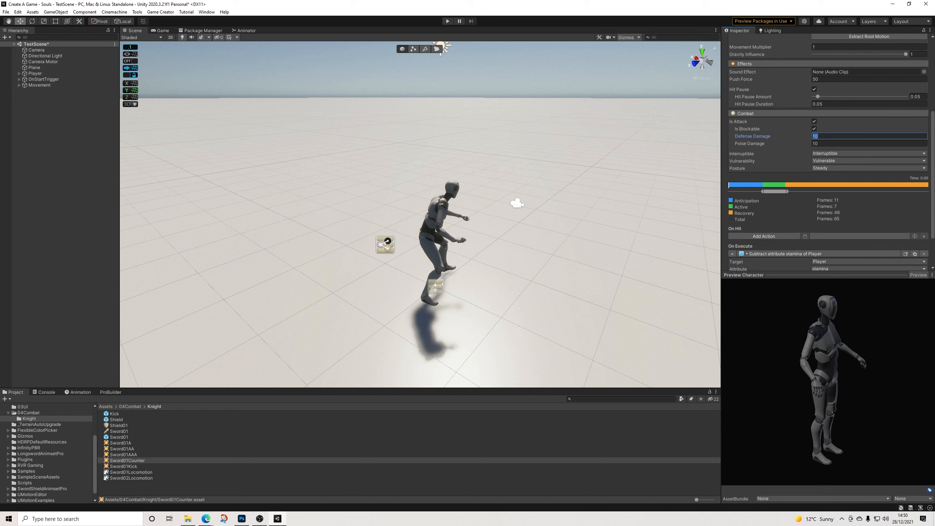
# Make Sword01Counter Uninterruptible and Invincible in its combat settings, keeping the Steady posture
pyautogui.scroll(-3, 847, 148)
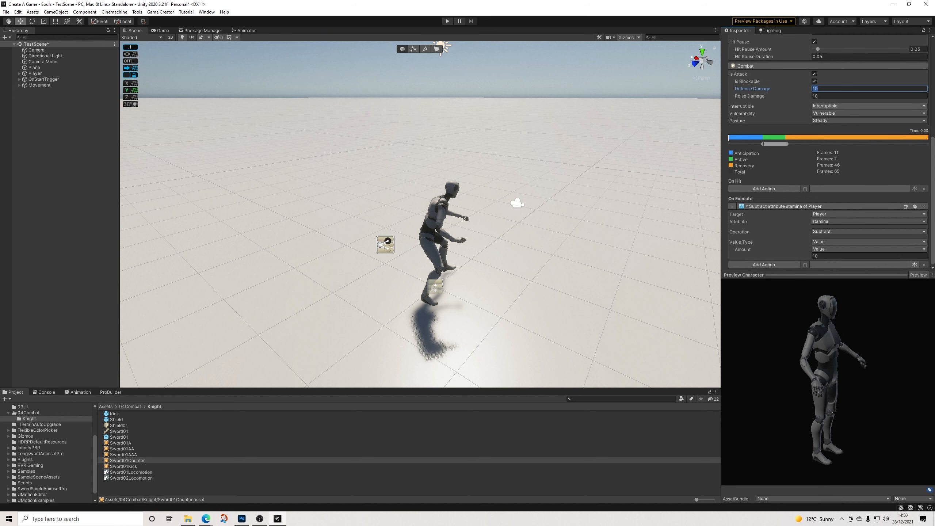
pyautogui.click(847, 106)
pyautogui.click(833, 122)
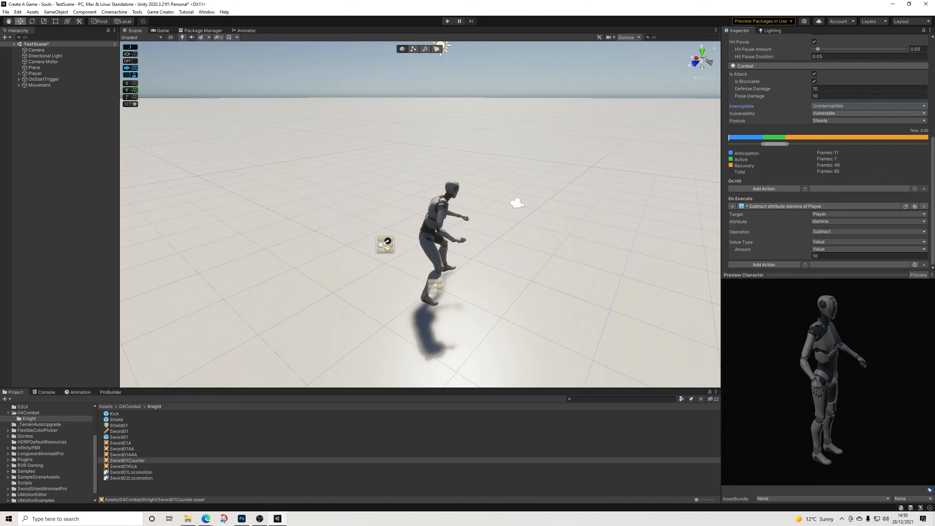
pyautogui.click(847, 113)
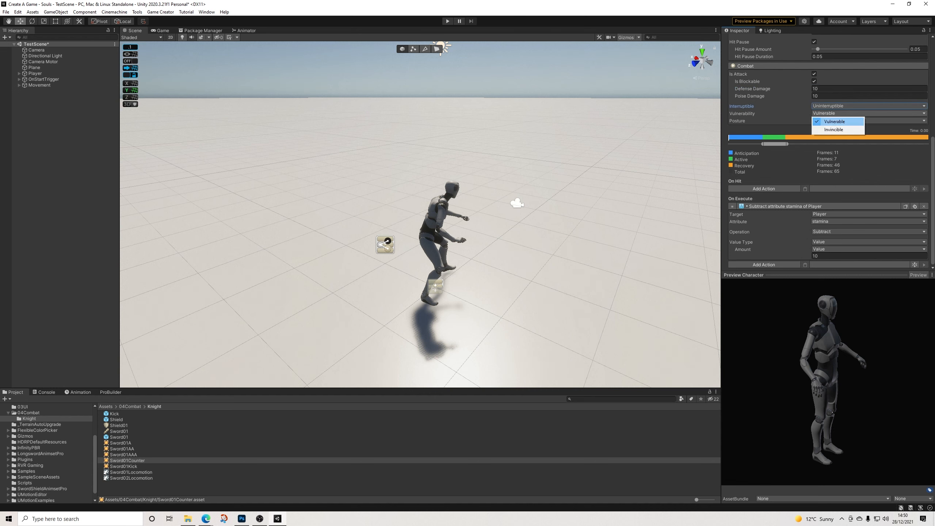
pyautogui.click(834, 128)
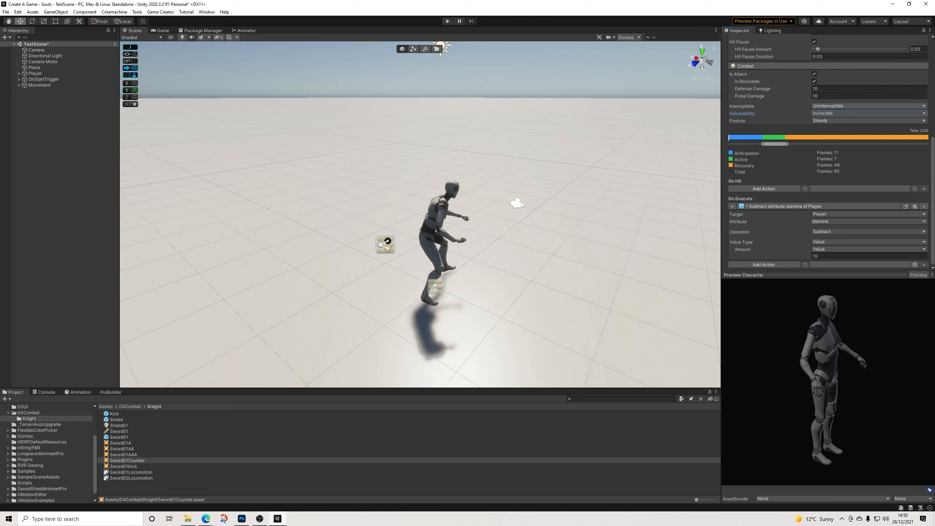
pyautogui.scroll(3, 829, 147)
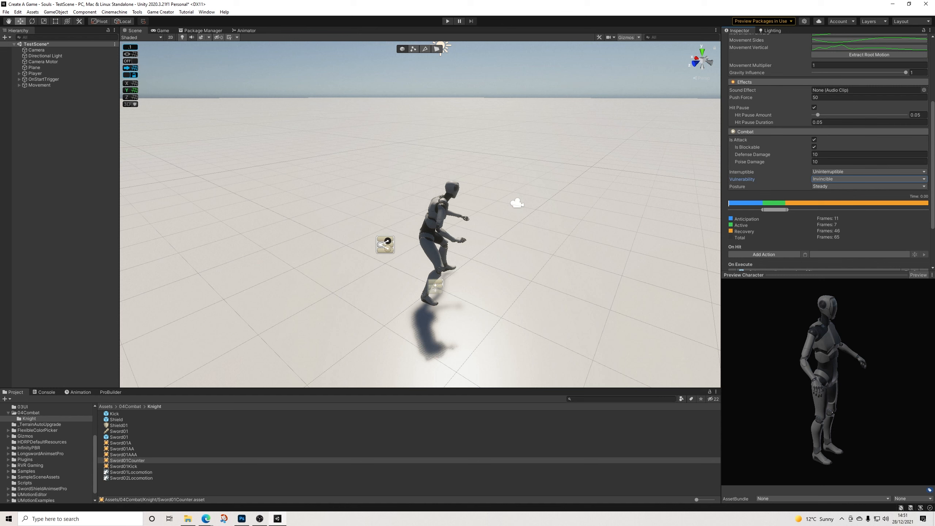
pyautogui.click(843, 179)
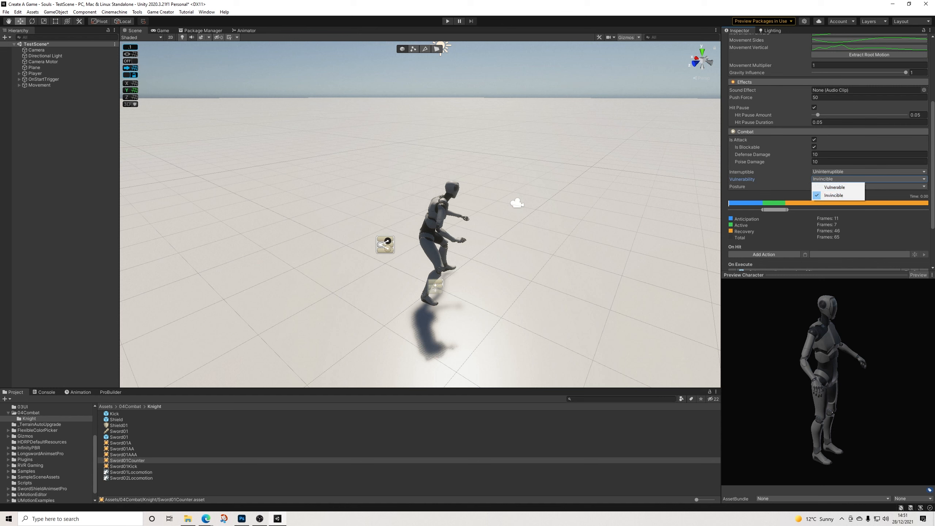
pyautogui.click(882, 187)
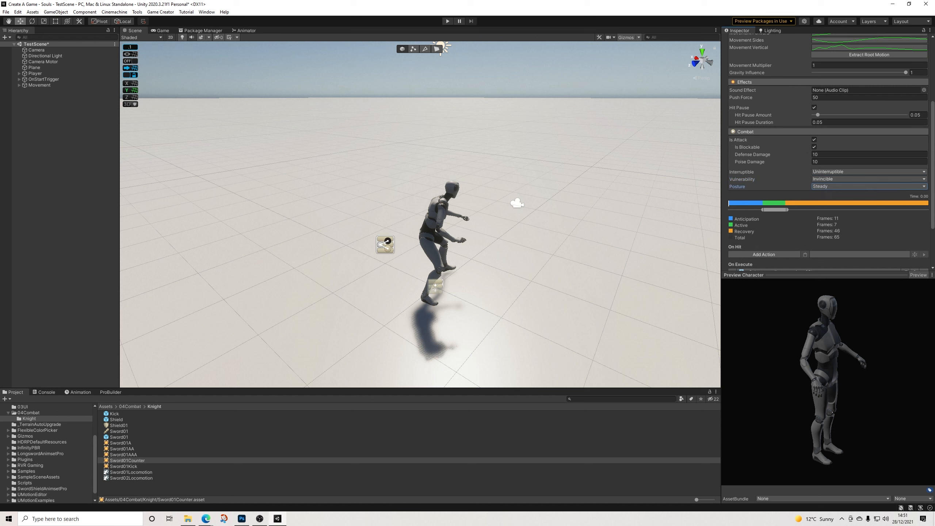
# Add an On Hit Change Attribute action to Sword01Counter that subtracts health from the Invoker
pyautogui.scroll(-3, 829, 155)
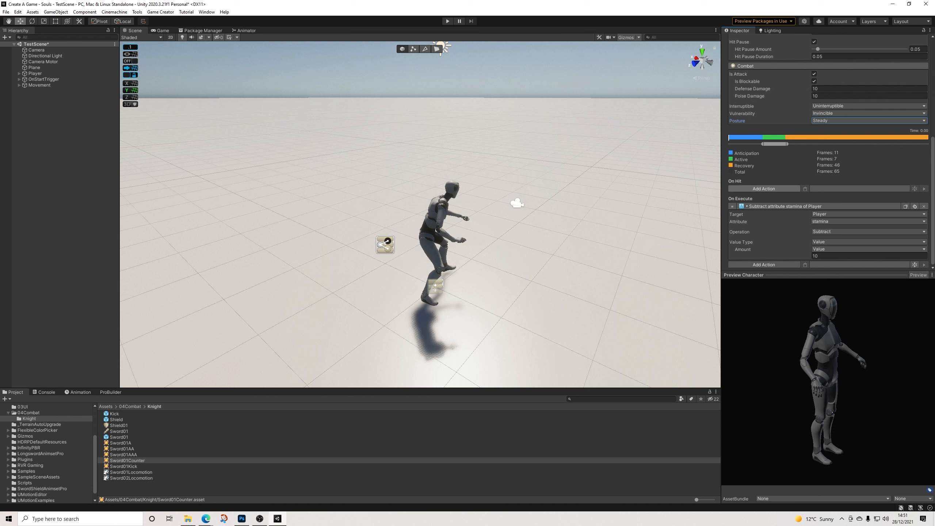
pyautogui.click(764, 189)
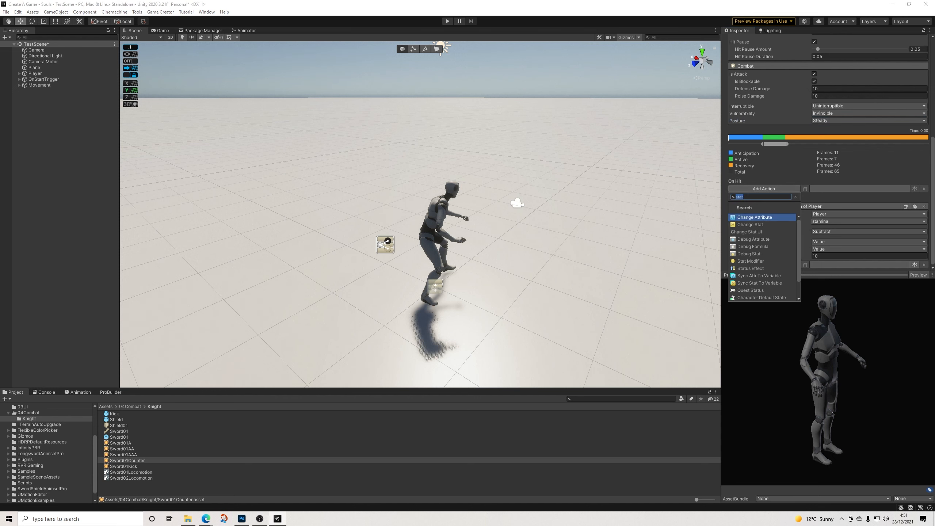
pyautogui.click(755, 218)
pyautogui.click(870, 204)
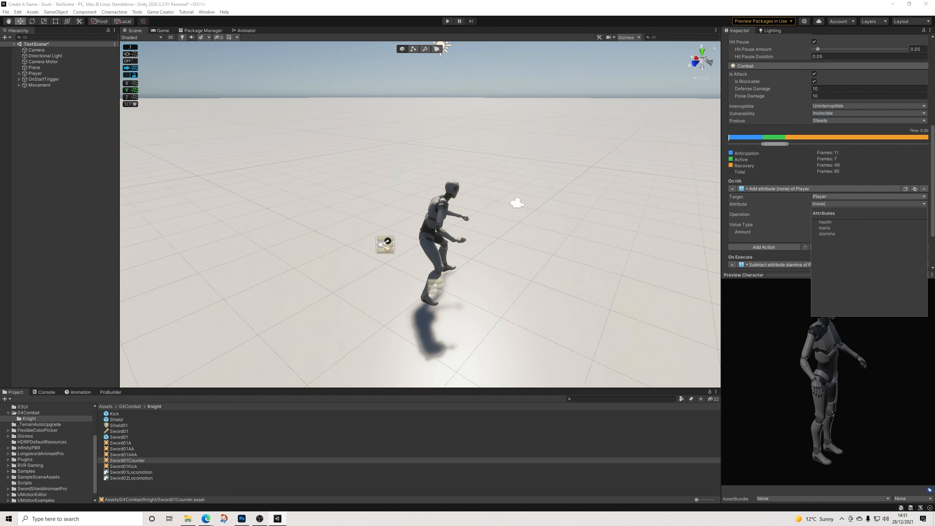
pyautogui.click(869, 196)
pyautogui.click(829, 213)
pyautogui.click(869, 204)
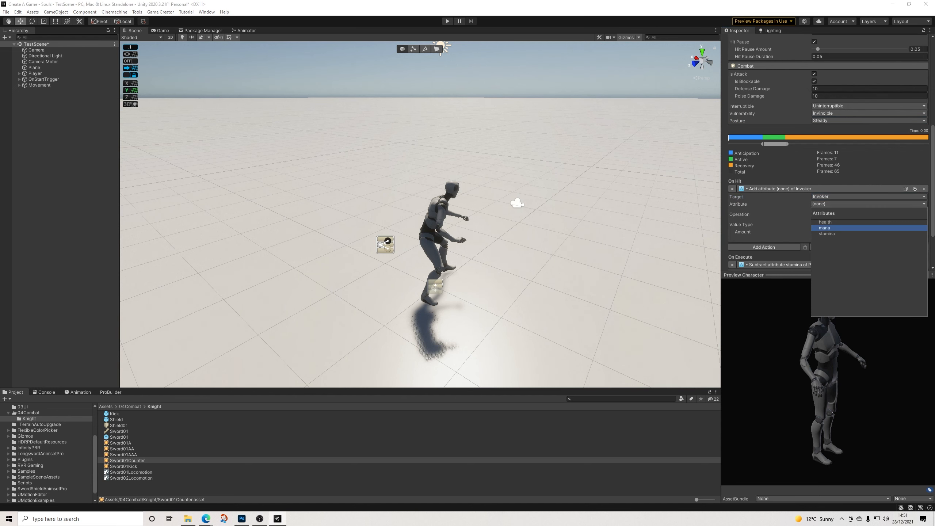
pyautogui.click(826, 222)
pyautogui.click(828, 214)
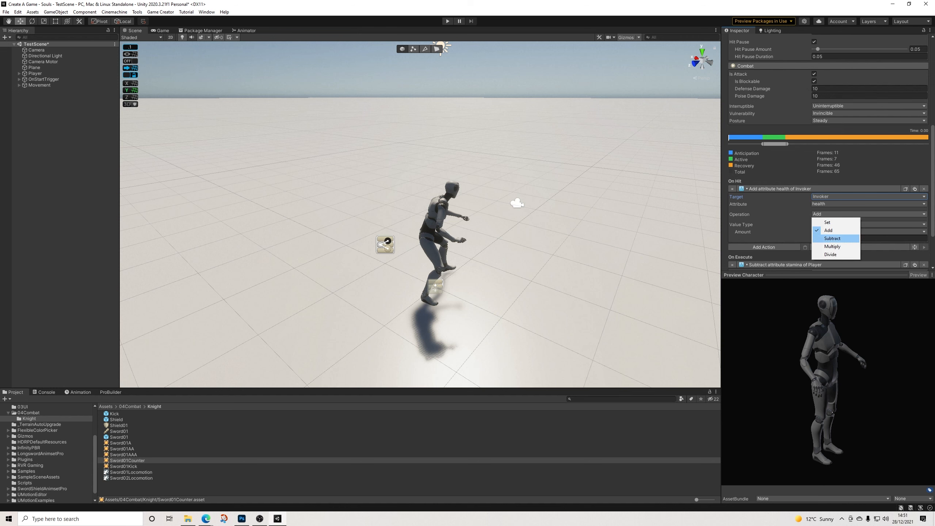
pyautogui.click(833, 238)
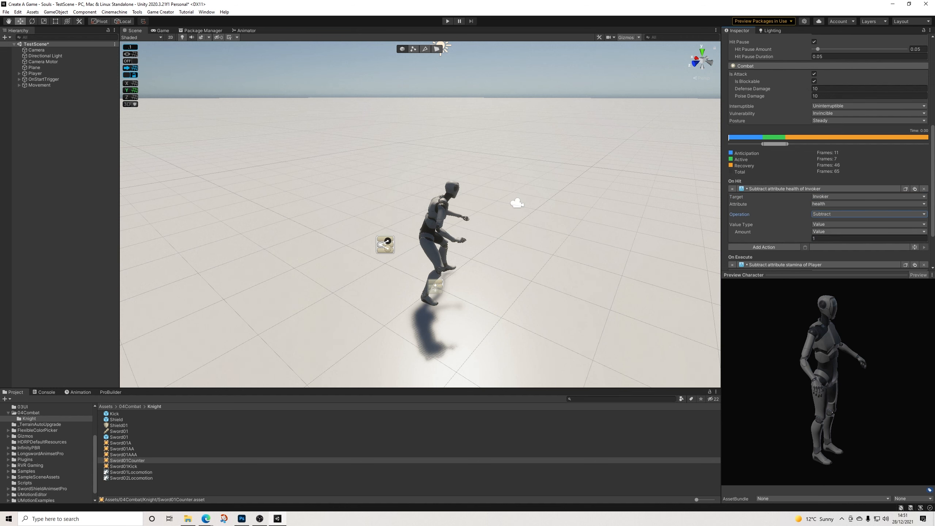
# Set the amount of the On Hit health subtraction to the global variable PlayerDamageStr
pyautogui.click(847, 232)
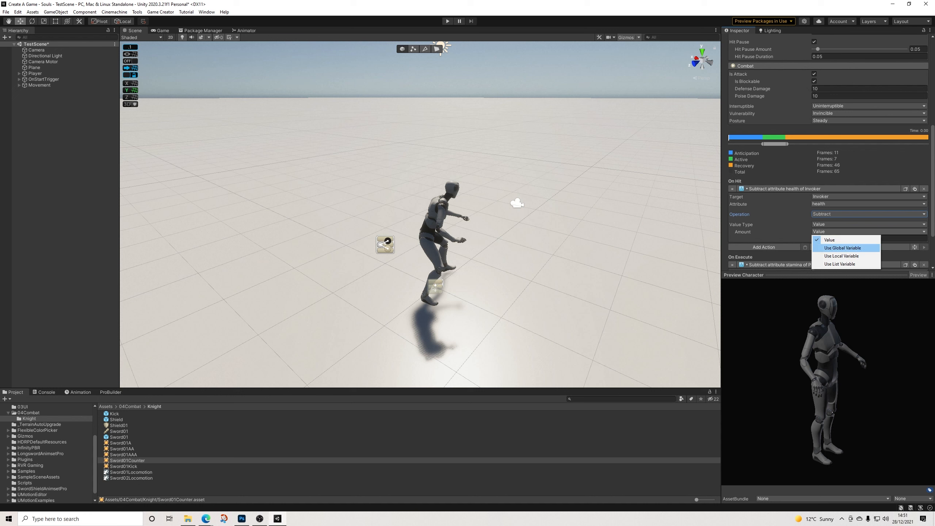
pyautogui.click(843, 248)
pyautogui.click(847, 239)
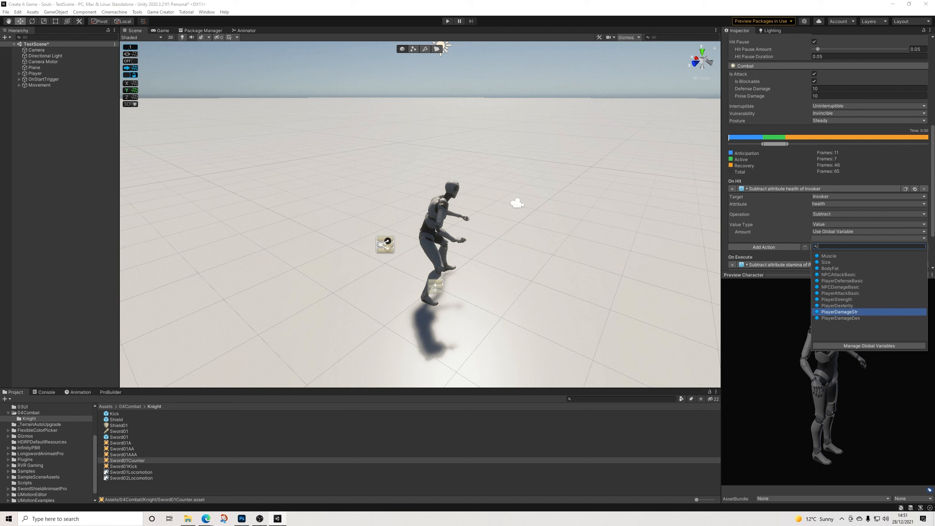
pyautogui.click(840, 311)
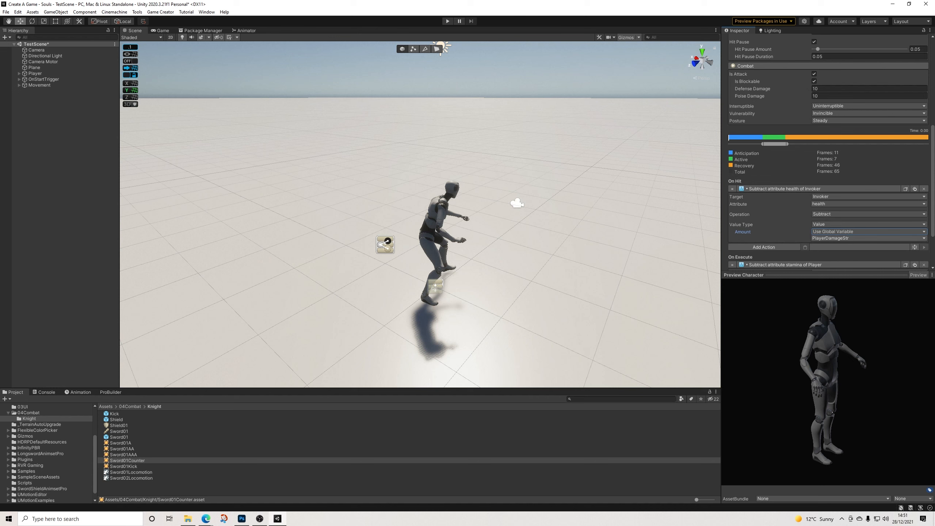
pyautogui.click(869, 238)
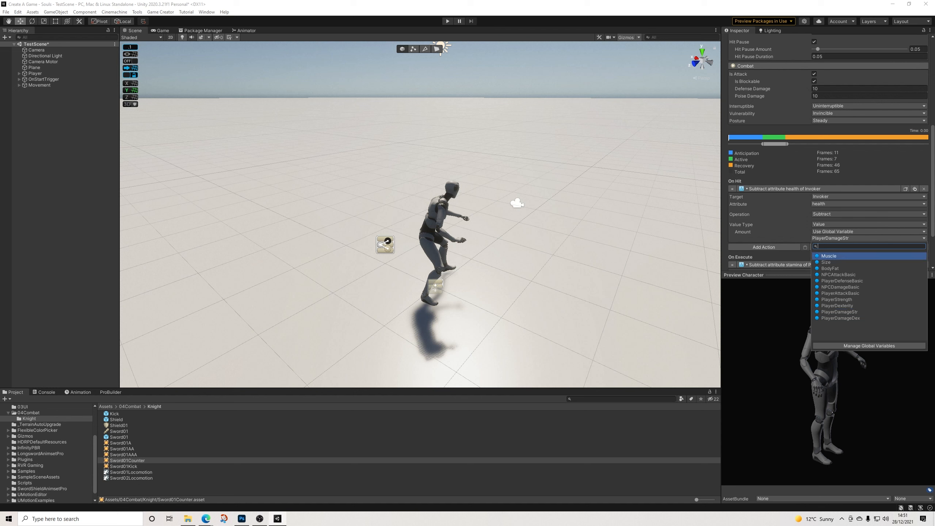
pyautogui.click(869, 238)
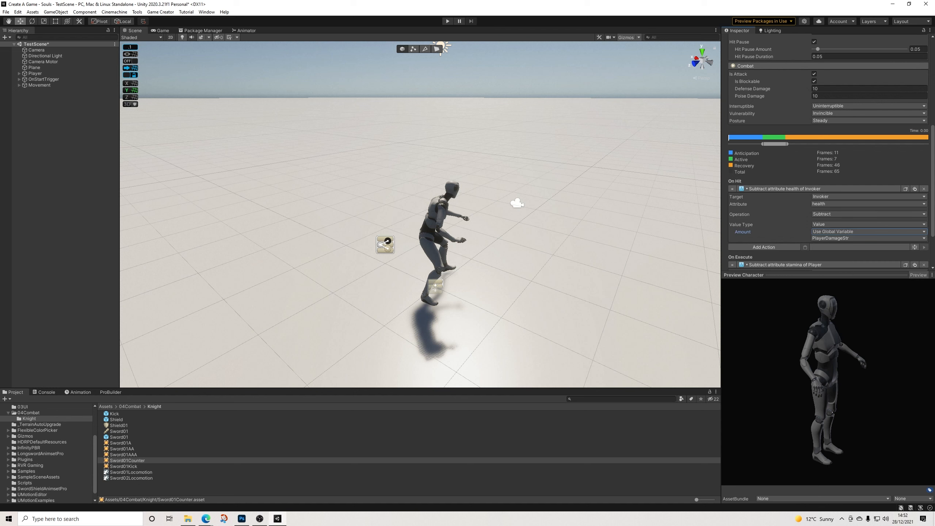
pyautogui.scroll(-3, 829, 154)
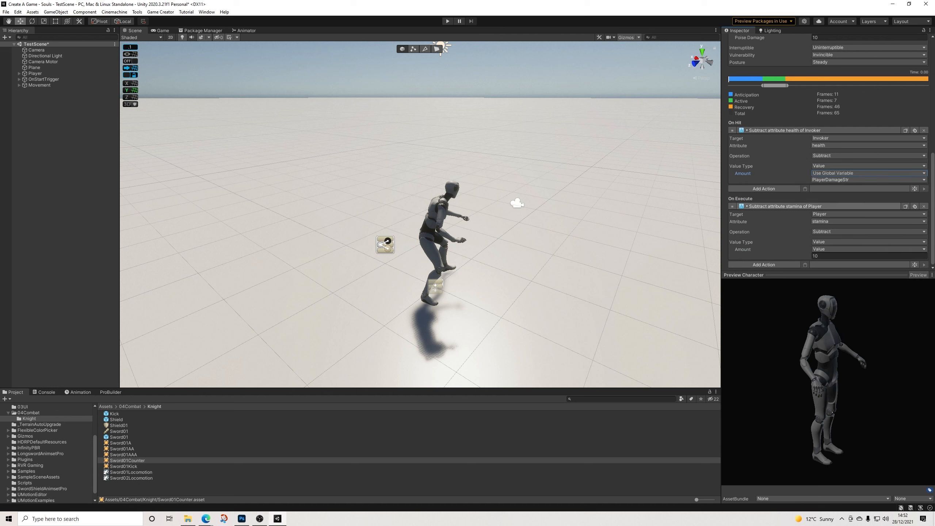
pyautogui.scroll(10, 829, 155)
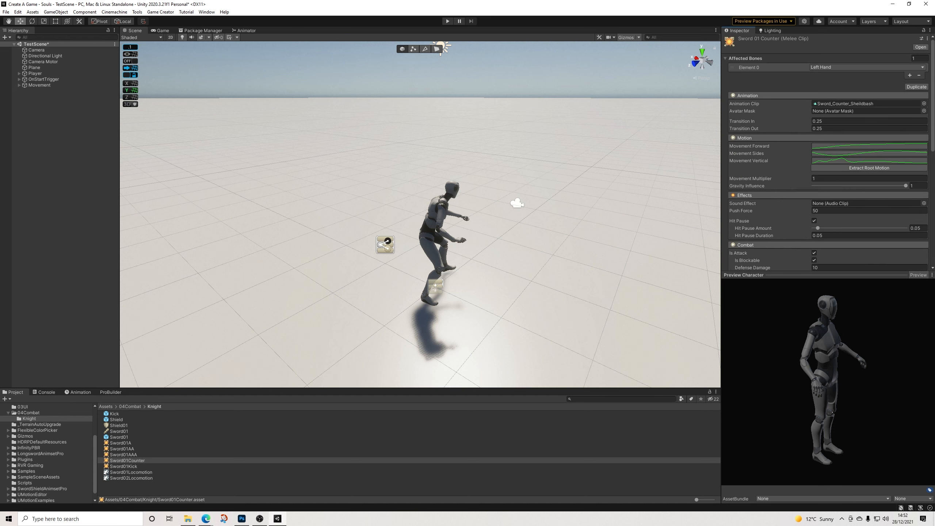
# In the Sword01 melee weapon, add an enabled combo on attack A with condition Input Forward and melee clip Sword01Kick
pyautogui.click(119, 432)
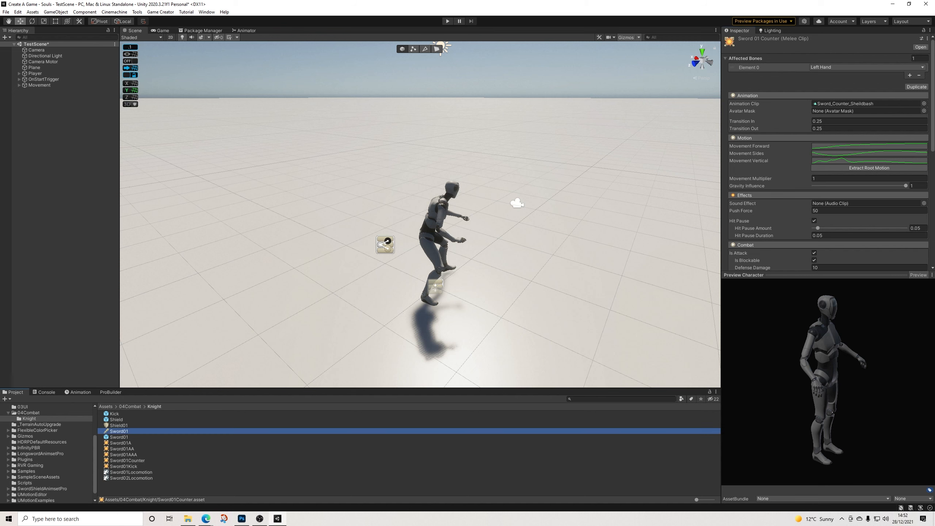
pyautogui.click(910, 271)
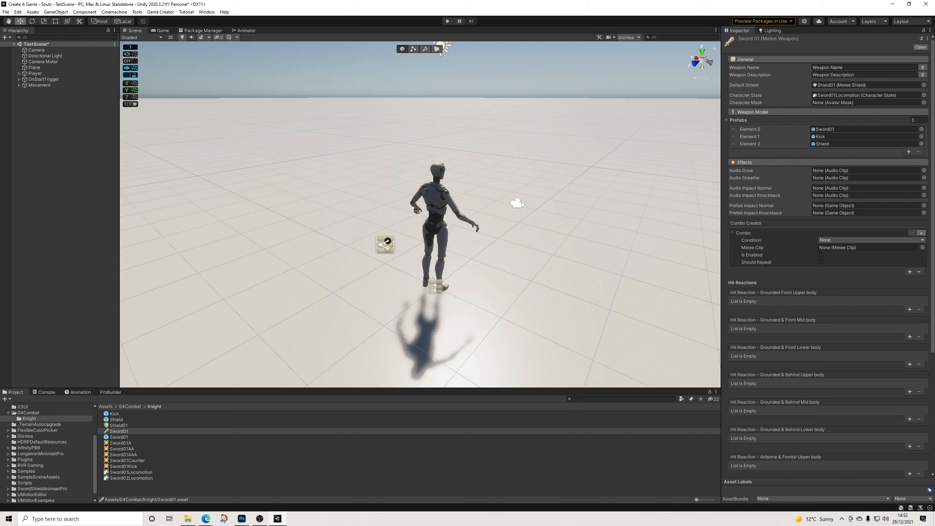
pyautogui.click(922, 233)
pyautogui.click(892, 240)
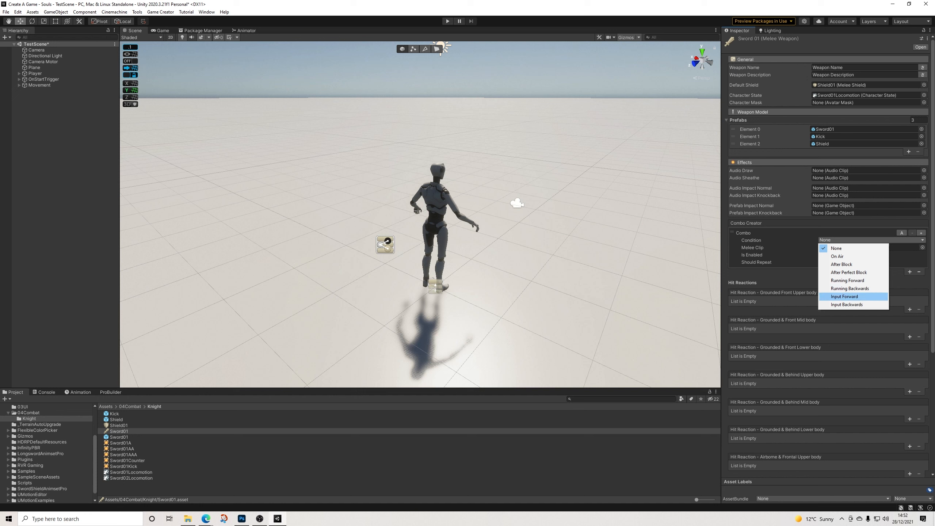
pyautogui.click(845, 297)
pyautogui.click(821, 255)
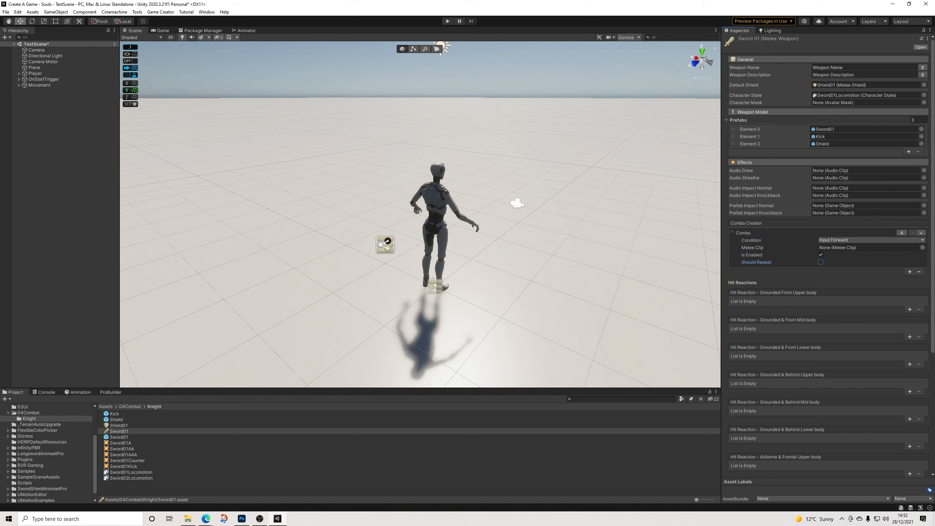
pyautogui.moveTo(123, 467); pyautogui.dragTo(844, 248)
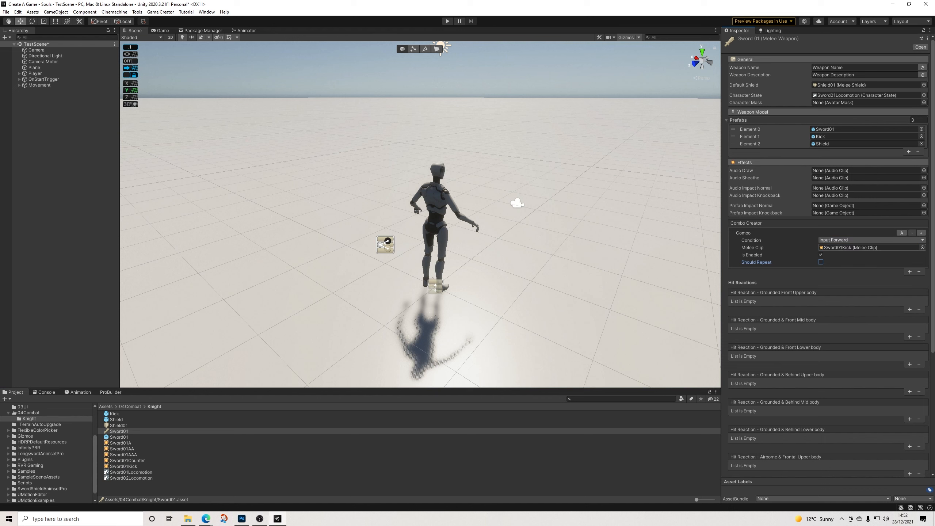
# Add a second combo on attack A with condition None and melee clip Sword01A
pyautogui.click(910, 272)
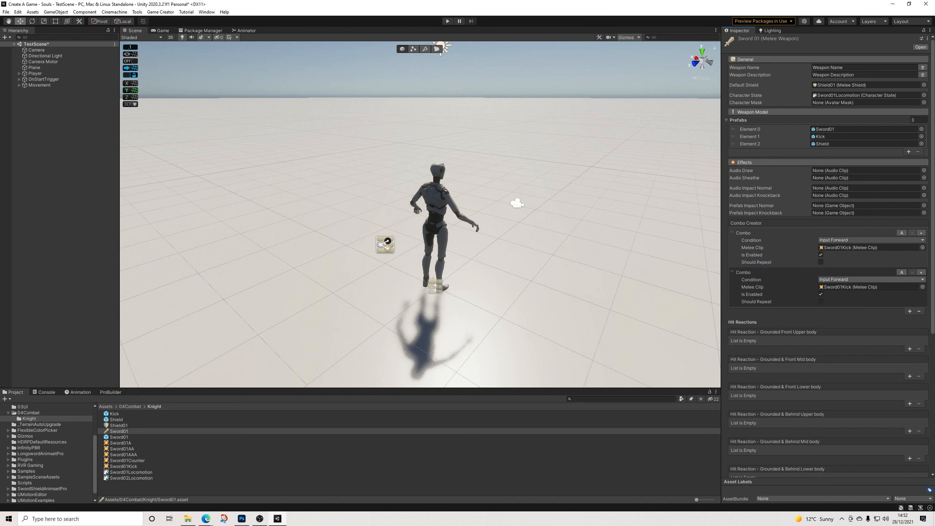
pyautogui.click(871, 279)
pyautogui.click(833, 288)
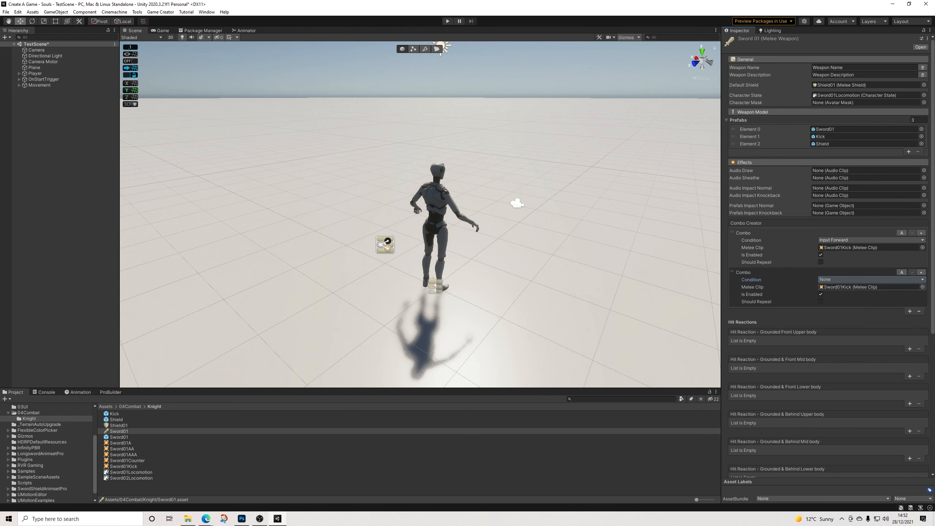
pyautogui.moveTo(120, 443); pyautogui.dragTo(852, 288)
# Add an A-A combo using the Sword01AA clip and an A-A-A combo using the Sword01AAA clip
pyautogui.click(910, 311)
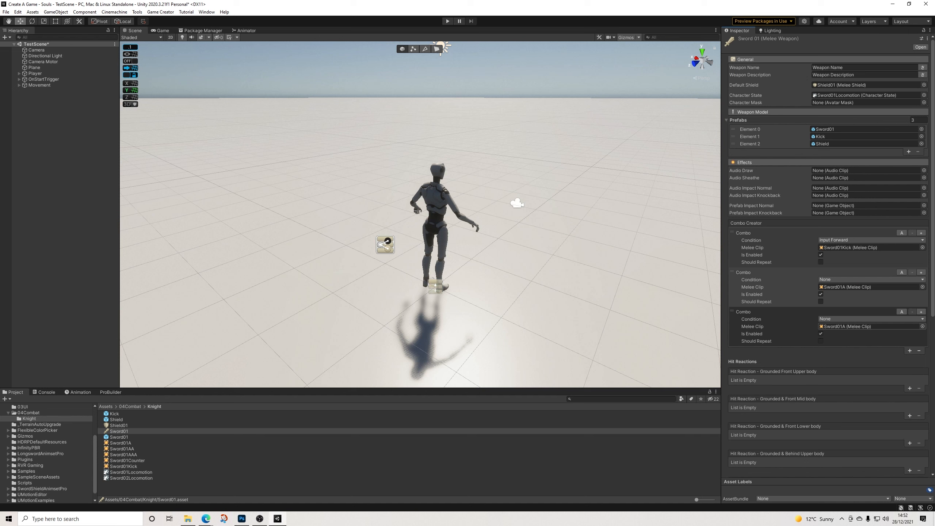
pyautogui.click(922, 312)
pyautogui.moveTo(122, 449); pyautogui.dragTo(856, 327)
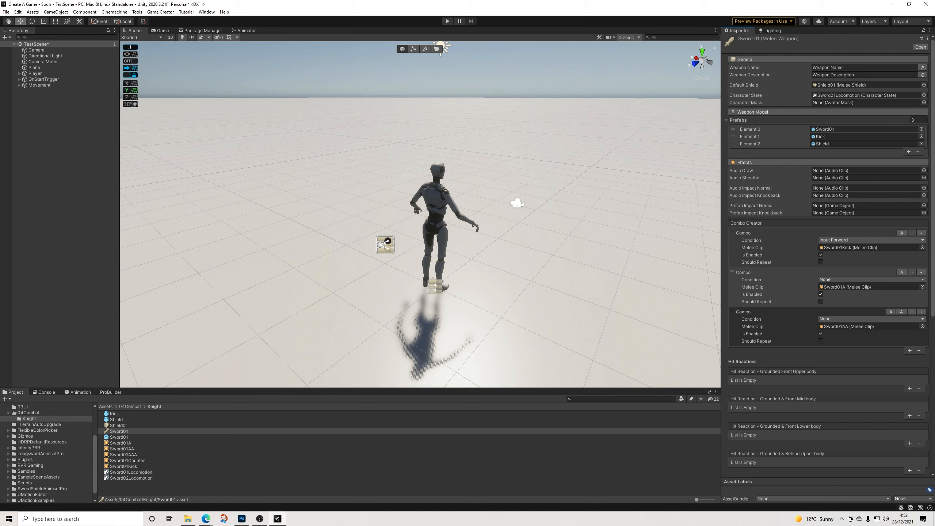
pyautogui.click(910, 350)
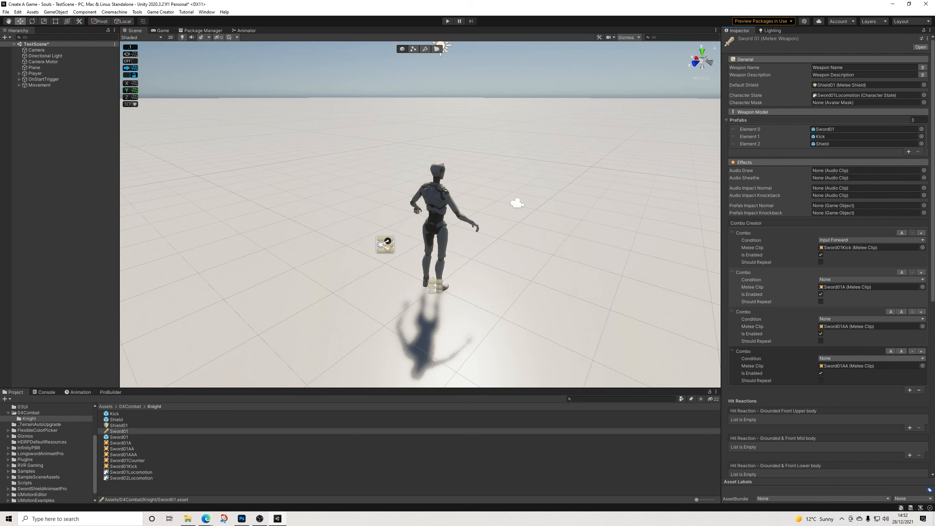
pyautogui.click(922, 351)
pyautogui.moveTo(122, 454); pyautogui.dragTo(858, 365)
# Add a fifth combo with the single attack key C and the melee clip Sword01Counter
pyautogui.click(910, 391)
pyautogui.click(913, 391)
pyautogui.click(902, 391)
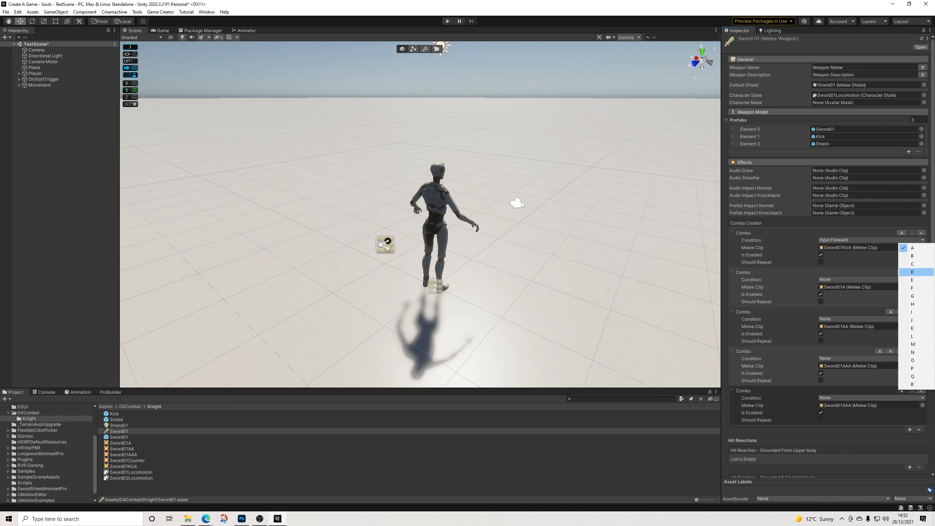
pyautogui.click(913, 264)
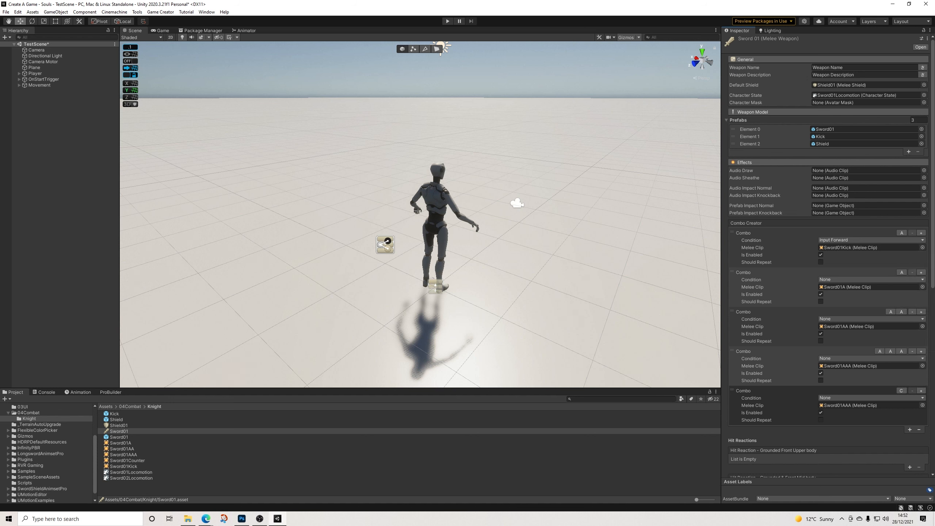
pyautogui.moveTo(128, 461); pyautogui.dragTo(854, 406)
pyautogui.scroll(-3, 829, 257)
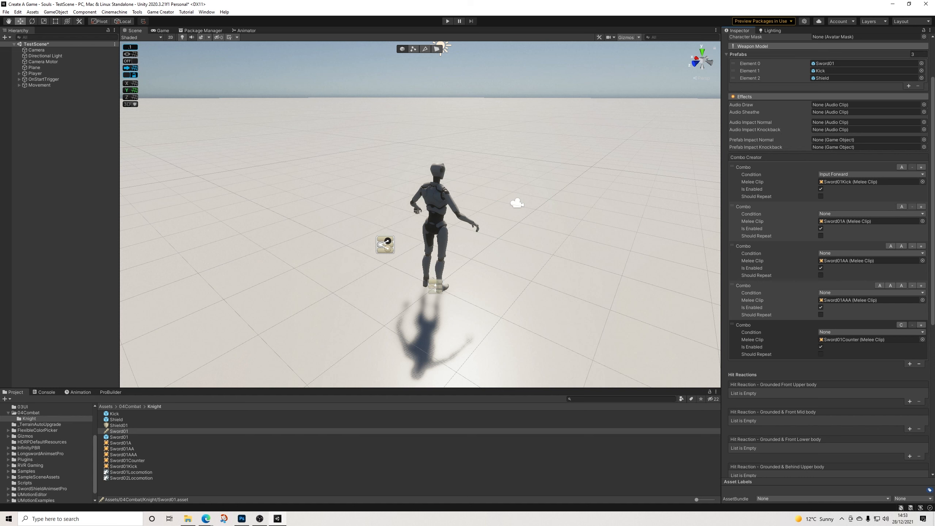
pyautogui.scroll(-3, 829, 258)
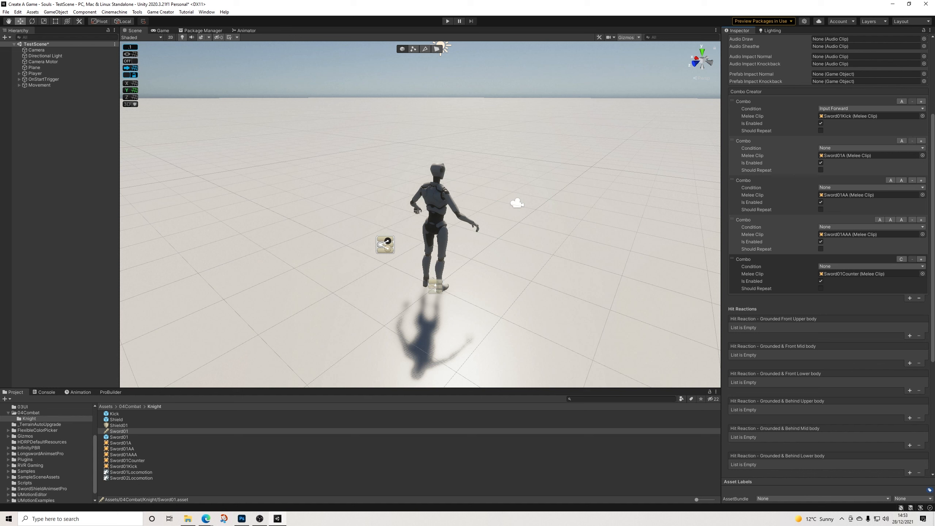
pyautogui.click(847, 266)
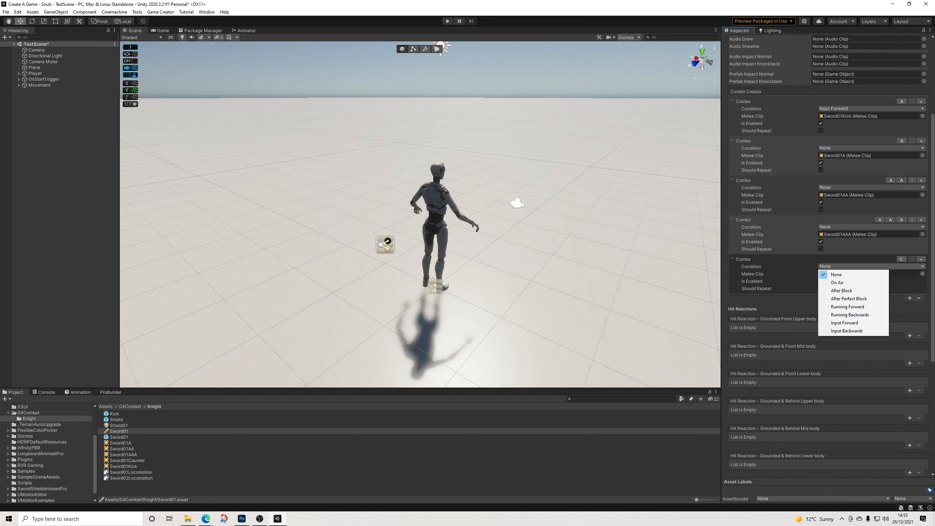
pyautogui.press('Escape')
# Add an empty hit reaction entry for the Grounded Front Upper body
pyautogui.scroll(-3, 828, 258)
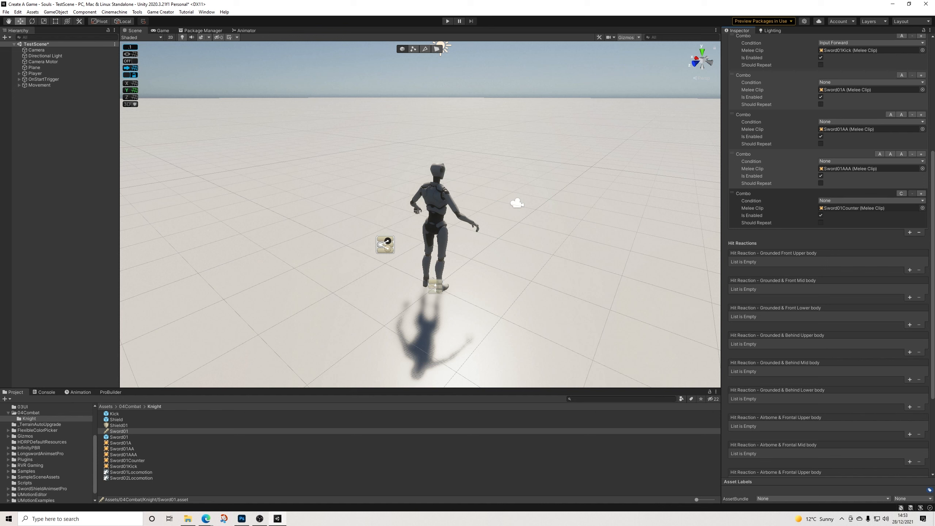
pyautogui.click(910, 270)
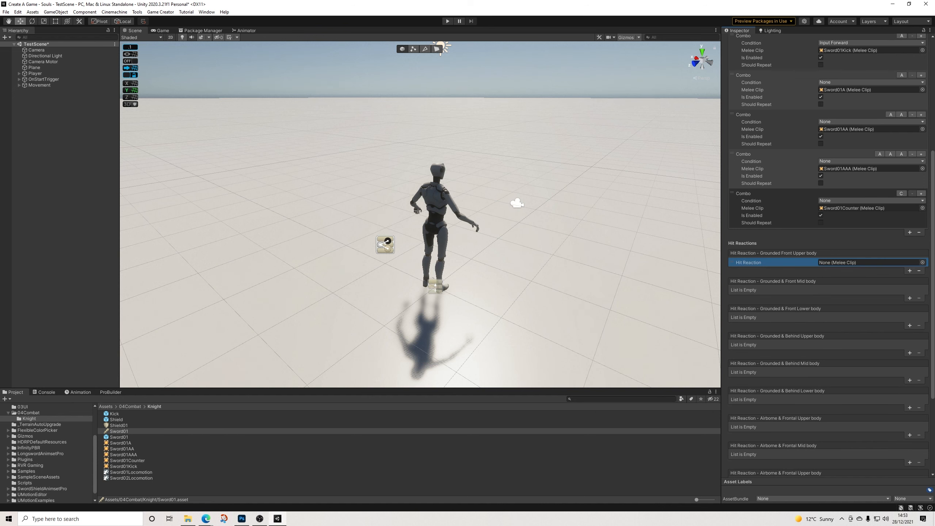
# Try the After Perfect Block condition on the Sword01Counter combo and return it to None
pyautogui.click(871, 201)
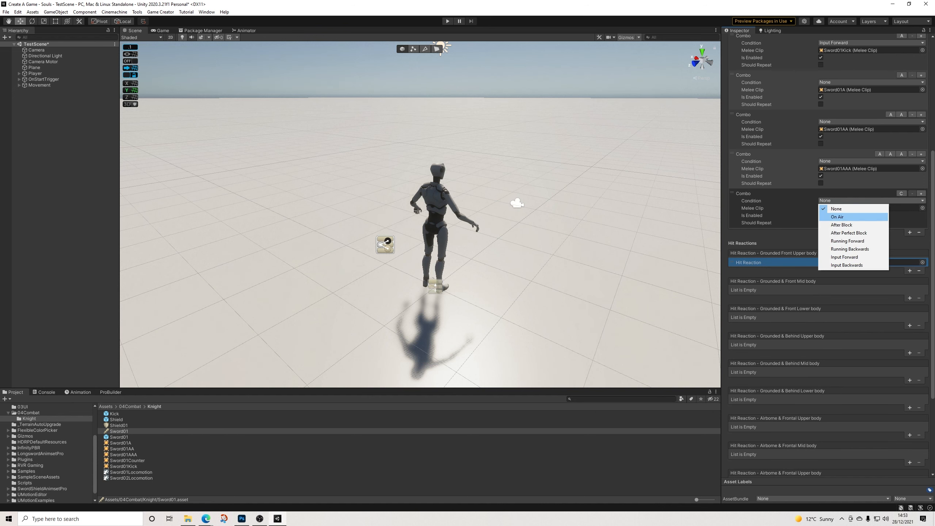
pyautogui.click(849, 233)
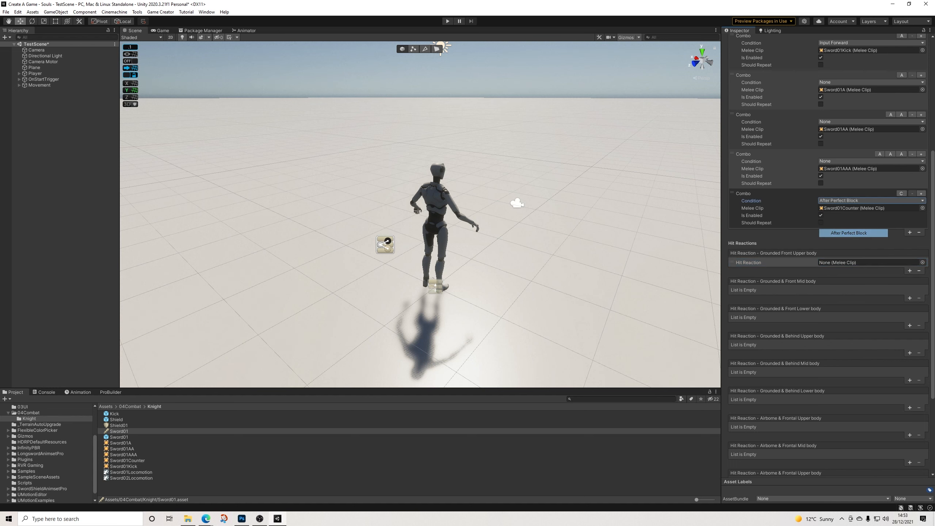
pyautogui.click(871, 200)
pyautogui.click(847, 209)
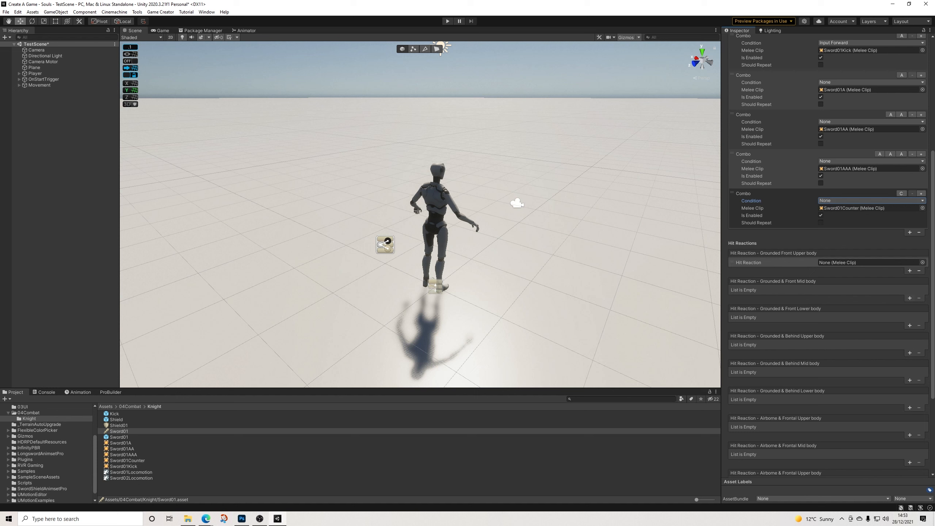
# Add an empty hit reaction entry for Grounded Front Mid and Lower body and for Grounded Behind Upper, Mid and Lower body
pyautogui.click(910, 299)
pyautogui.click(910, 326)
pyautogui.click(910, 354)
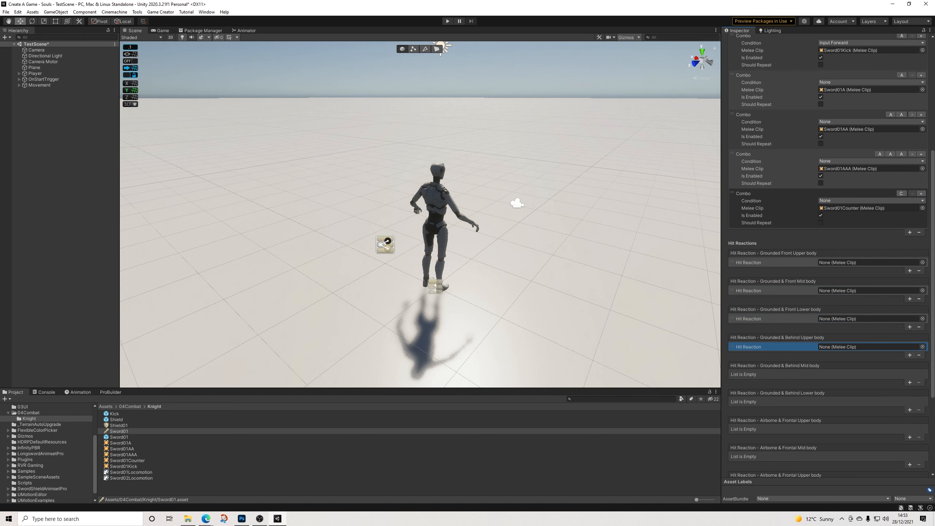
pyautogui.click(909, 382)
pyautogui.click(910, 410)
pyautogui.scroll(-3, 910, 410)
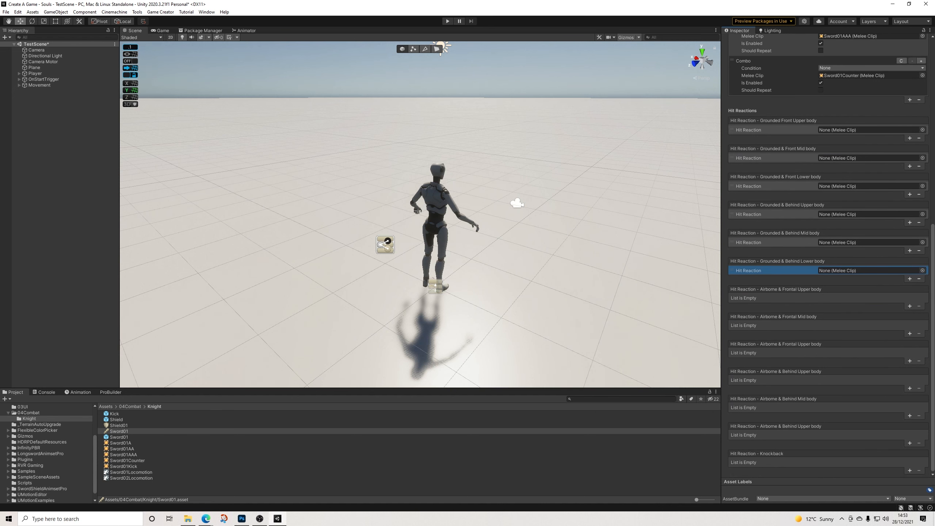
# Add an empty hit reaction entry to every Airborne Frontal and Airborne Behind body list and to the Knockback list
pyautogui.click(910, 306)
pyautogui.click(910, 334)
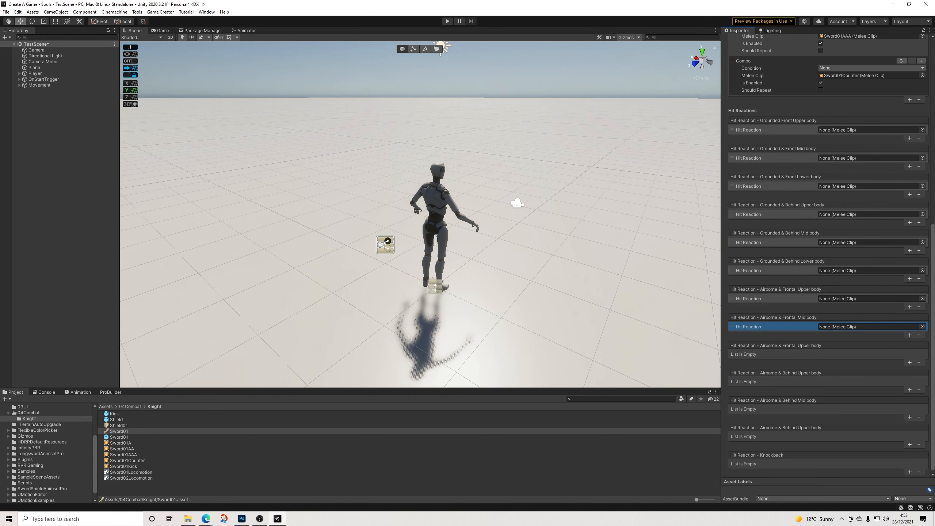
pyautogui.click(910, 363)
pyautogui.click(910, 390)
pyautogui.click(910, 418)
pyautogui.scroll(-1, 910, 418)
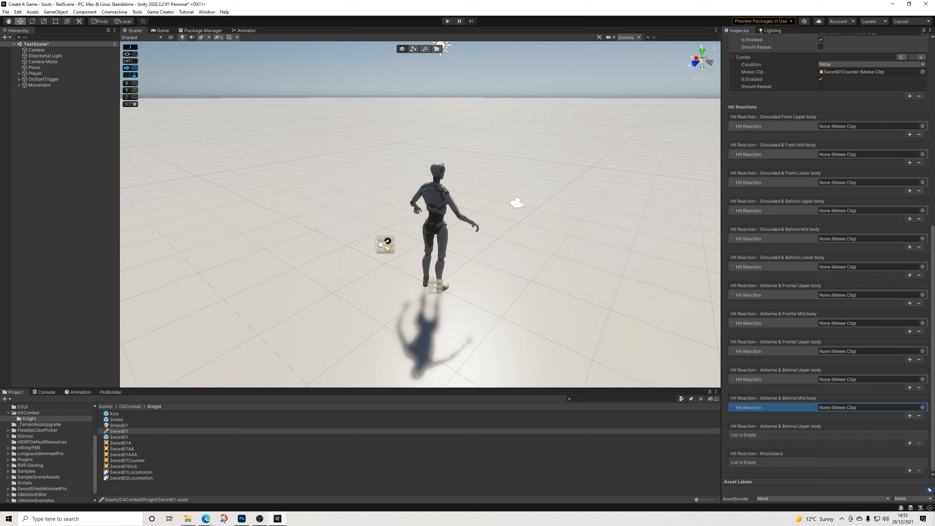
pyautogui.click(909, 443)
pyautogui.click(910, 471)
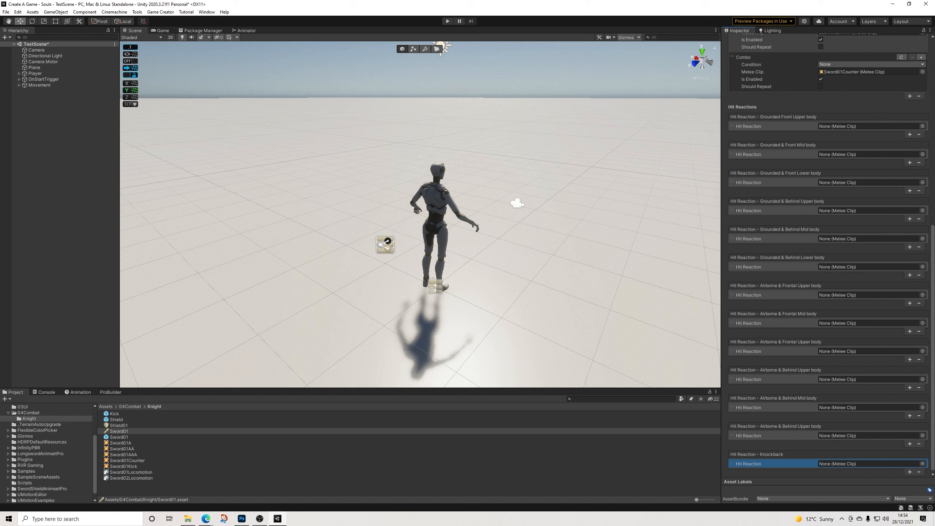
pyautogui.scroll(-1, 873, 239)
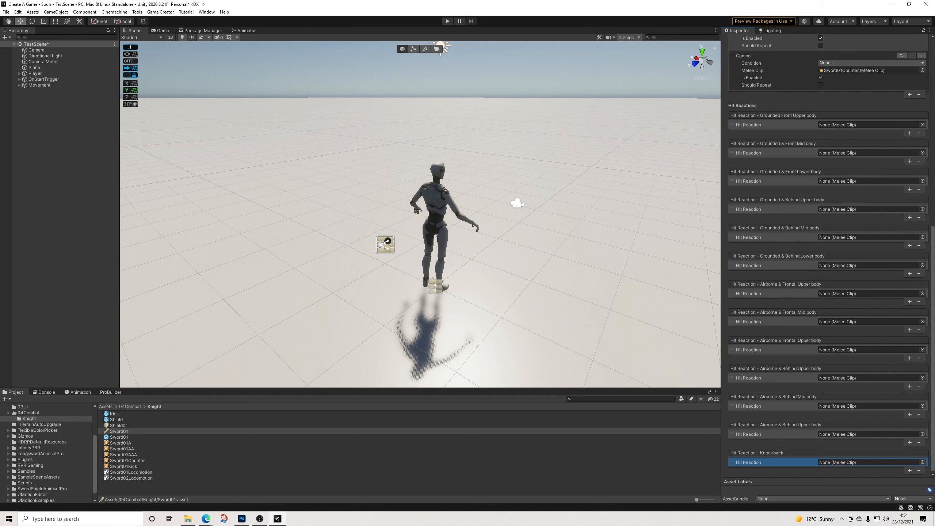
# Create a Game Creator melee clip named HitReaction in the Knight folder and turn off its Is Attack option
pyautogui.click(120, 443)
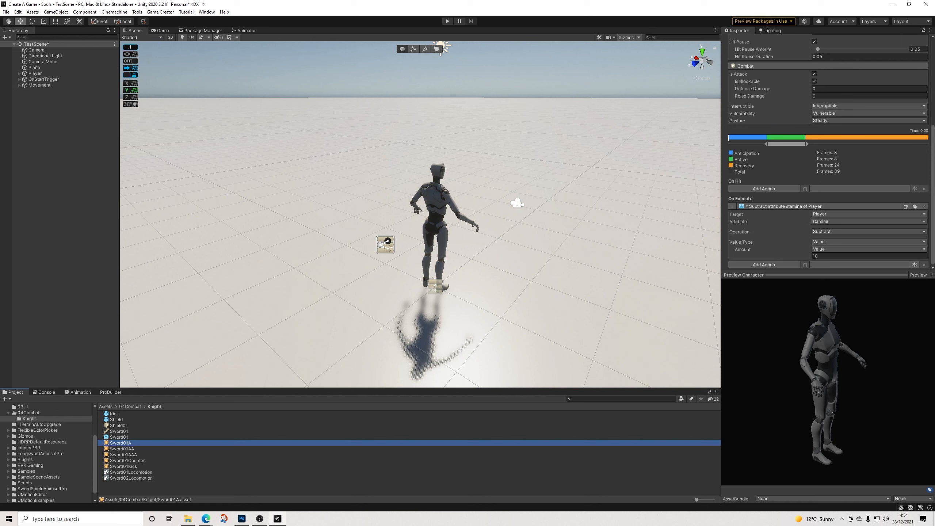
pyautogui.scroll(5, 869, 155)
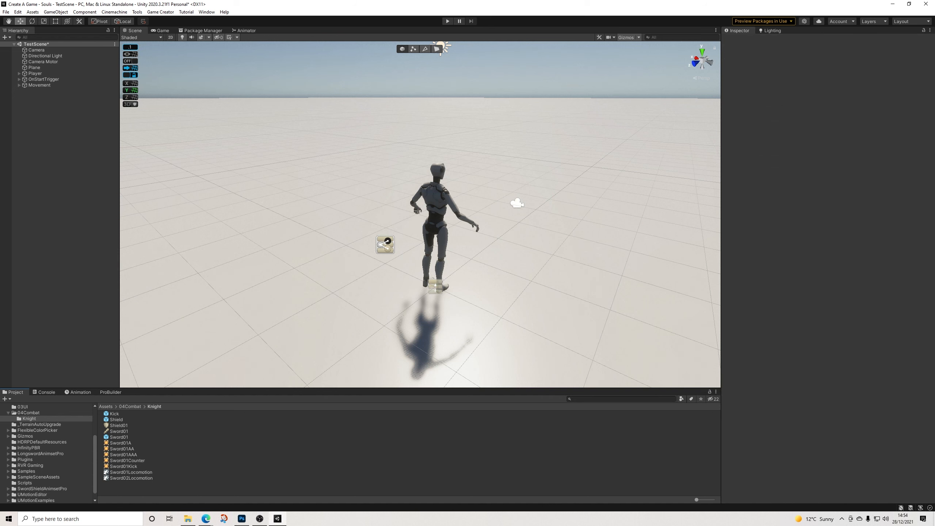
pyautogui.rightClick(147, 488)
pyautogui.moveTo(165, 297)
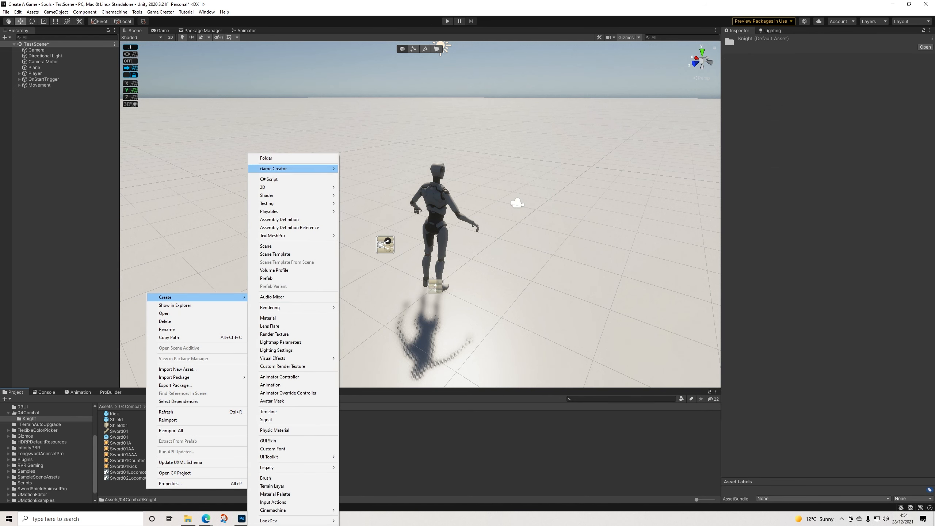
pyautogui.moveTo(287, 169)
pyautogui.moveTo(359, 192)
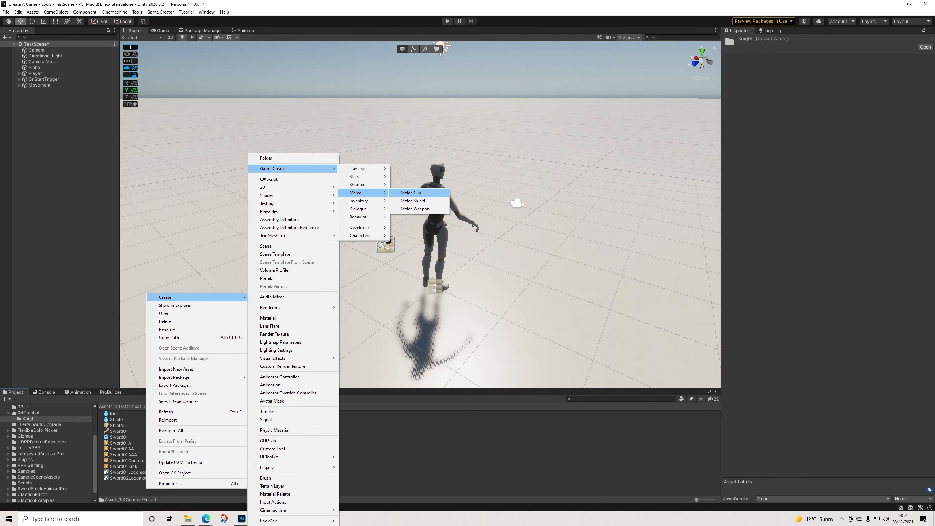
pyautogui.click(410, 193)
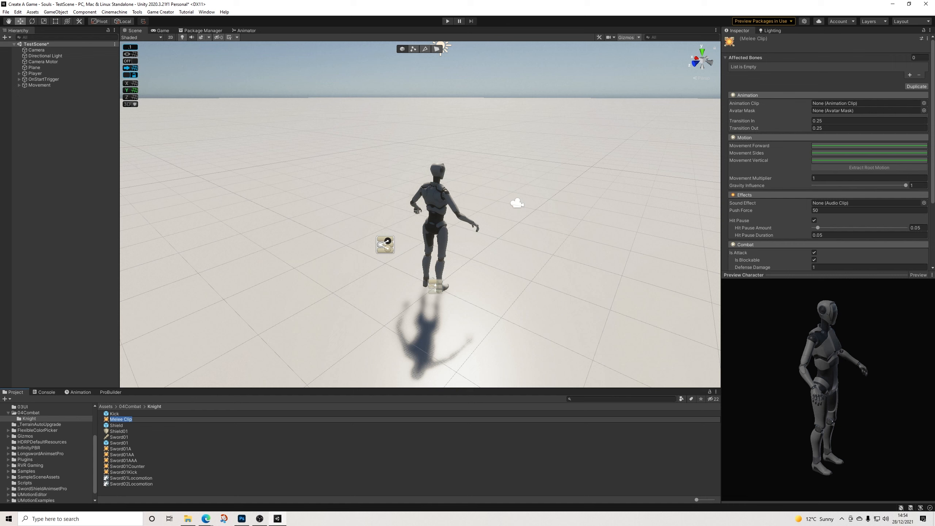
pyautogui.write('HitReaction')
pyautogui.press('Return')
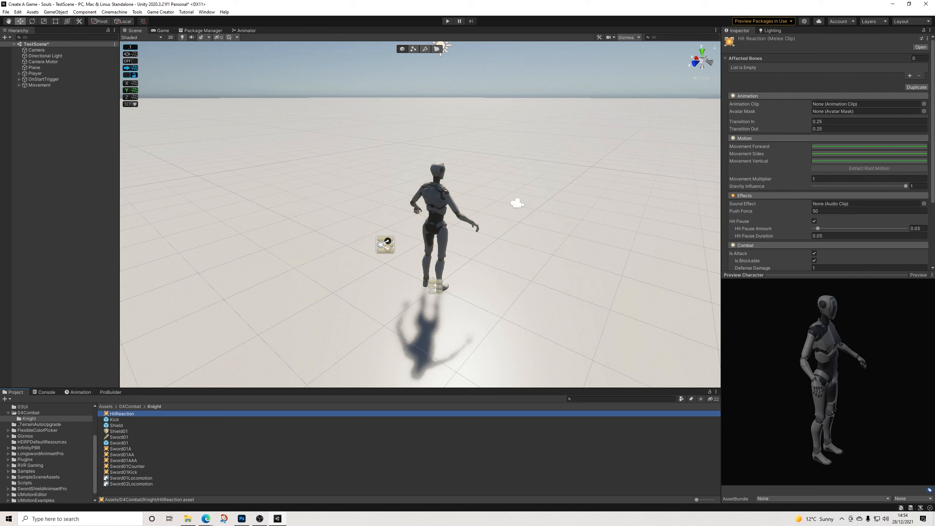
pyautogui.scroll(-4, 829, 155)
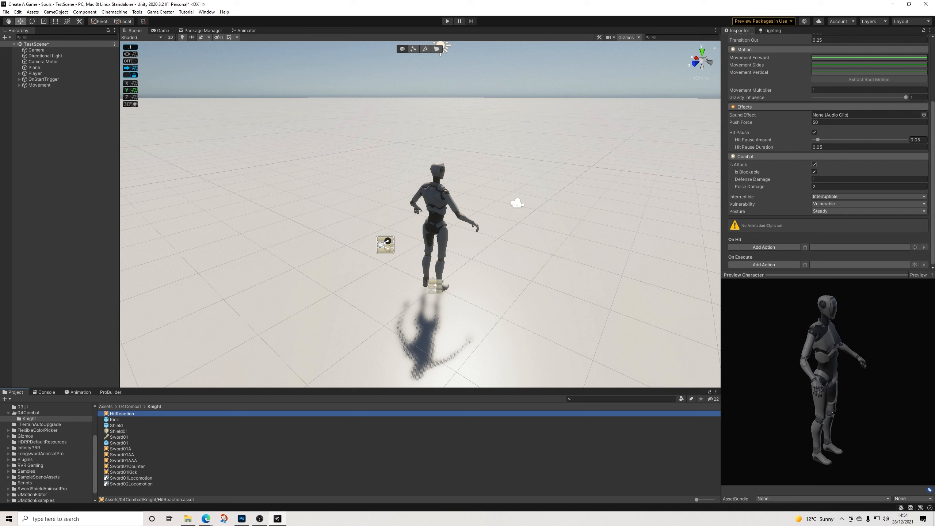
pyautogui.click(814, 165)
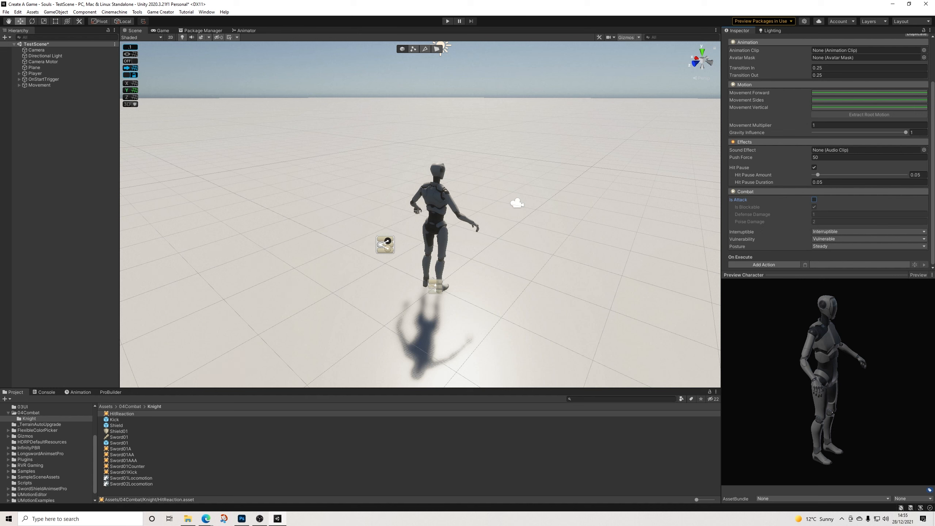
# Assign the Sword_Hit_R_2 animation clip to HitReaction and extract its root motion
pyautogui.scroll(3, 825, 184)
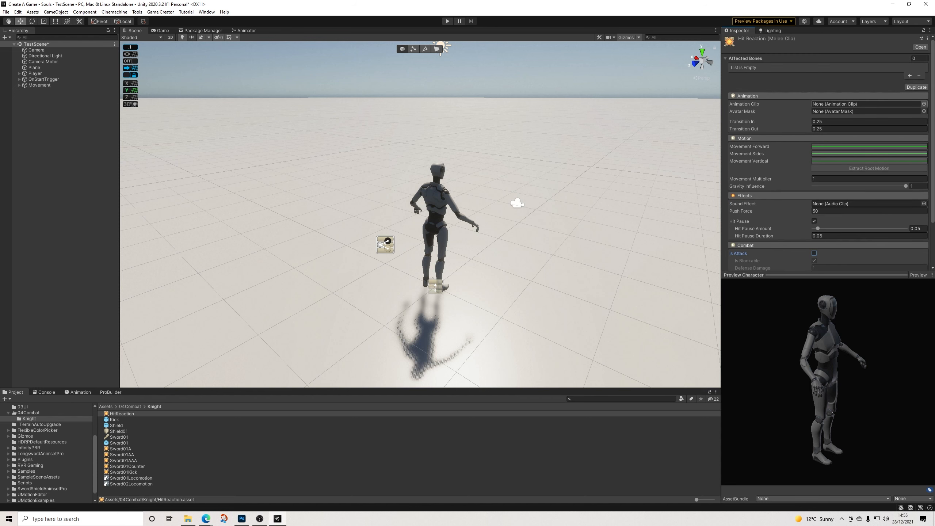
pyautogui.click(925, 104)
pyautogui.write('s')
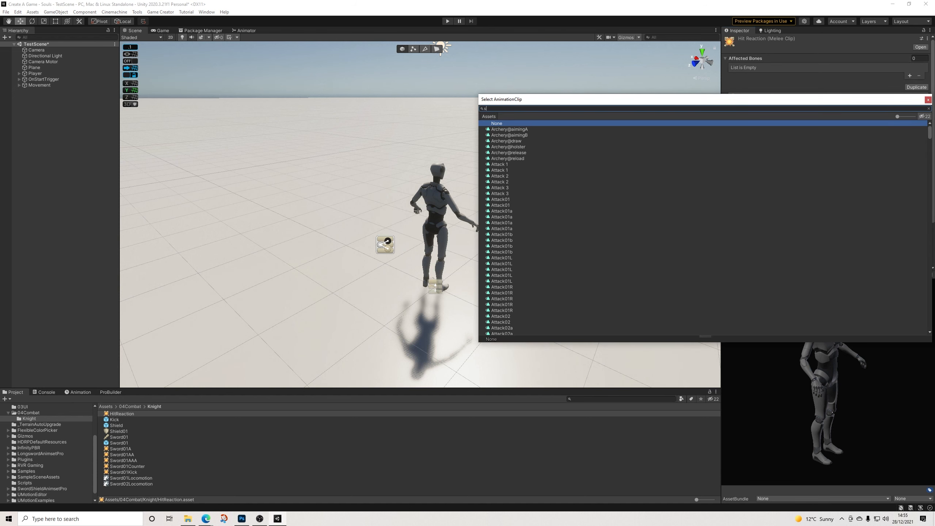
pyautogui.write('word')
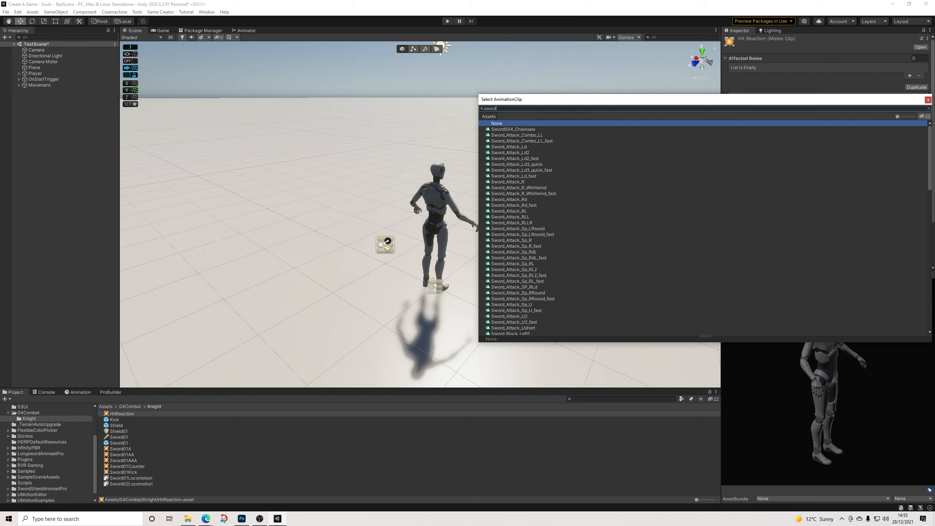
pyautogui.write('_')
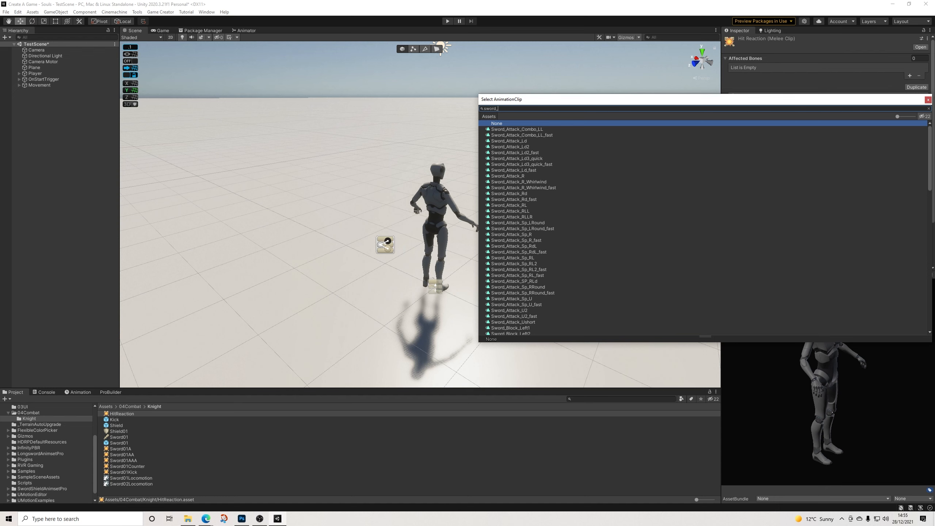
pyautogui.write('hit')
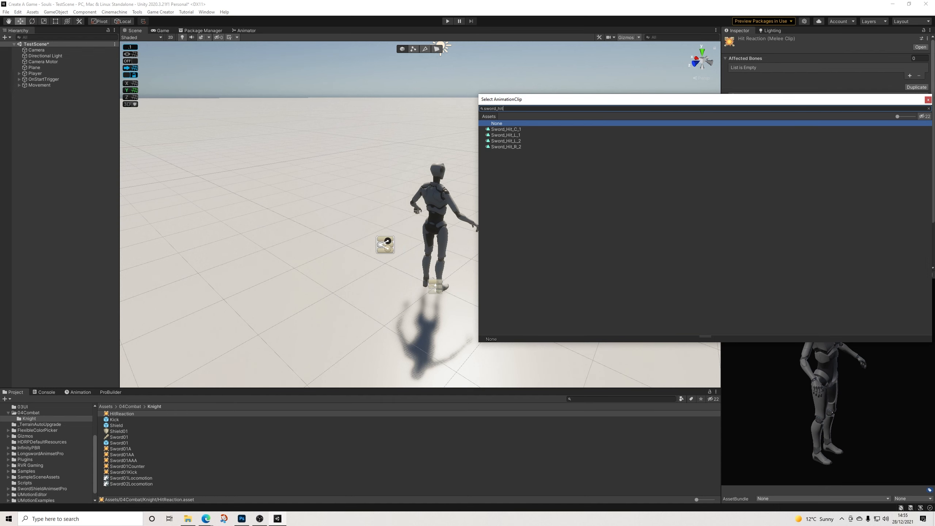
pyautogui.press('Down')
pyautogui.press('Down')
pyautogui.press('Down')
pyautogui.press('Down')
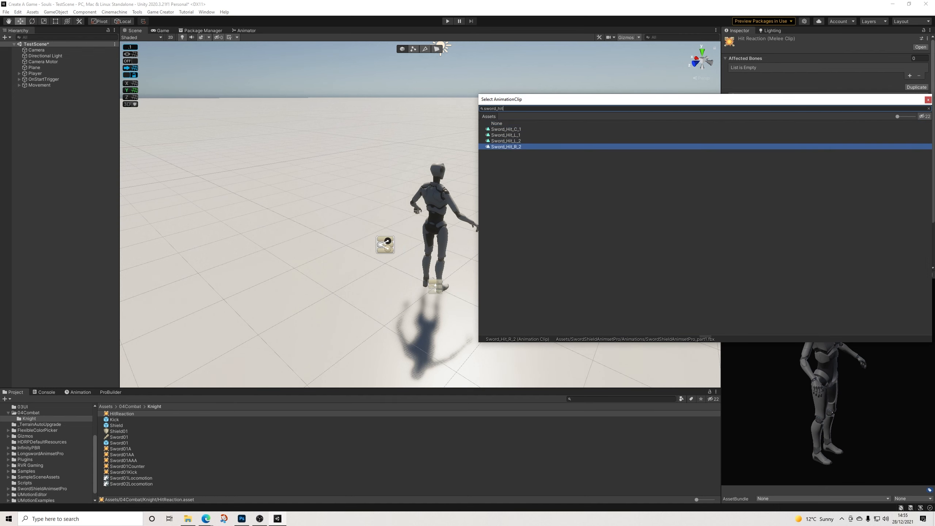
pyautogui.press('Return')
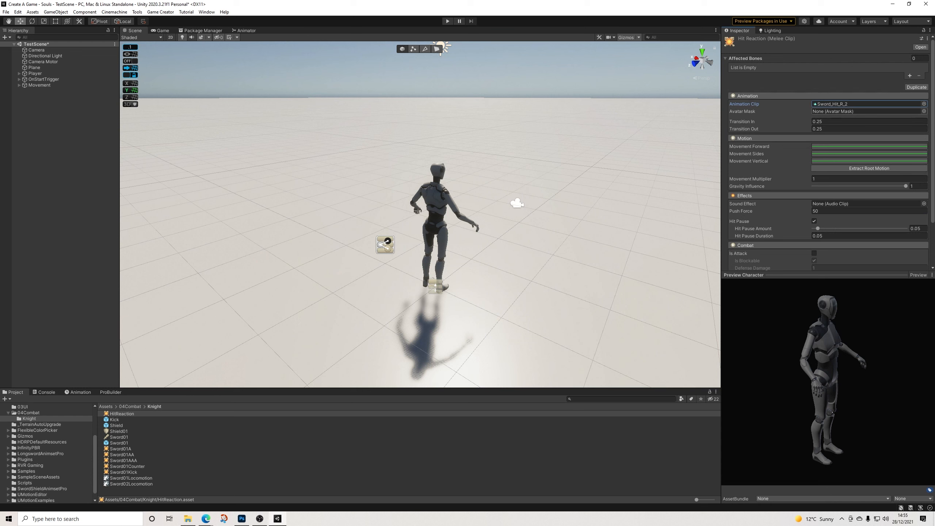
pyautogui.click(869, 168)
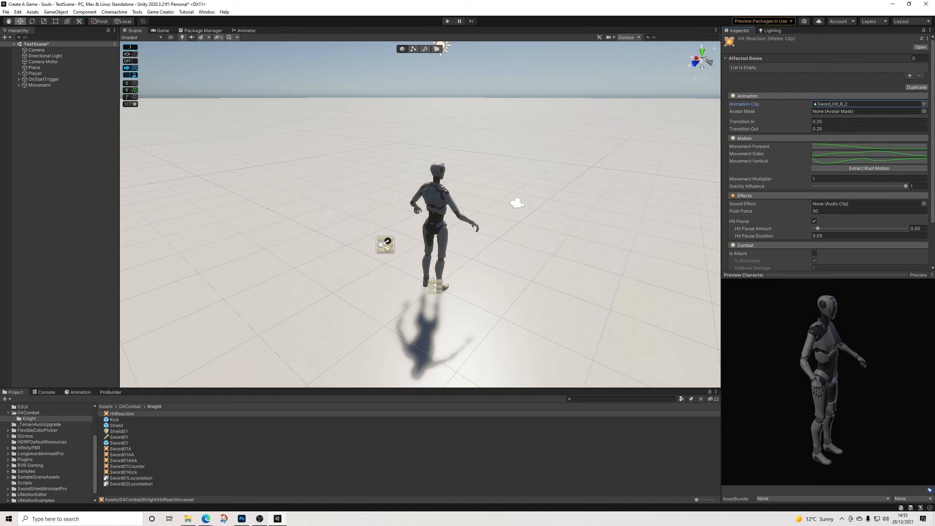
# Set the HitReaction clip's posture to Stagger, keeping it Interruptible and Vulnerable, and collapse the character preview
pyautogui.scroll(-3, 829, 155)
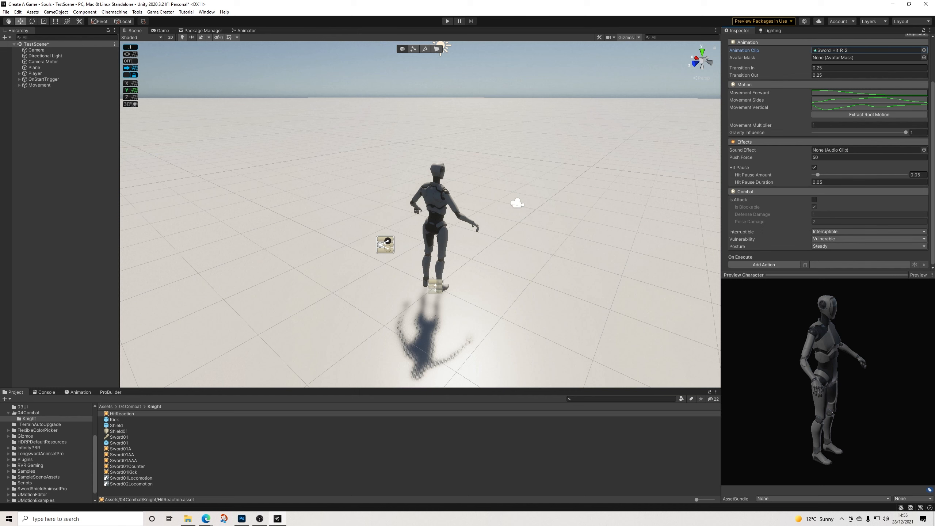
pyautogui.click(846, 232)
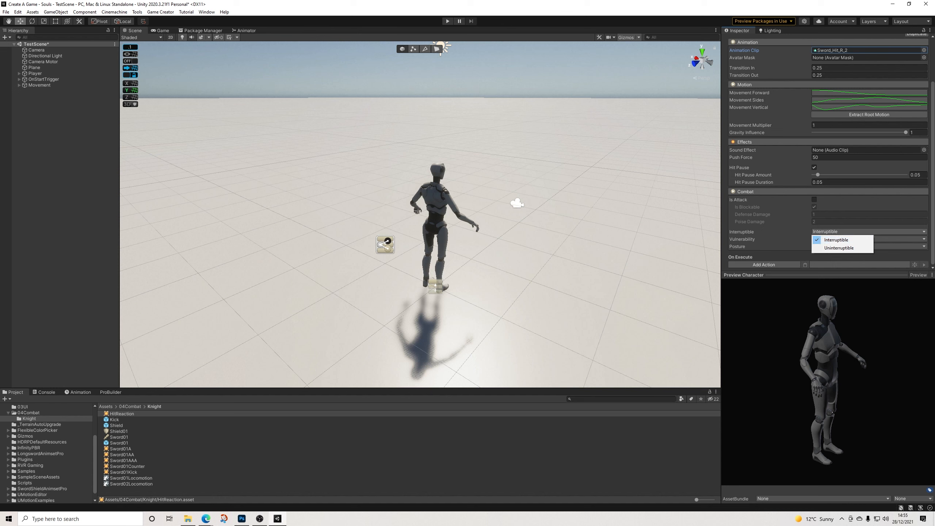
pyautogui.click(894, 246)
pyautogui.click(861, 239)
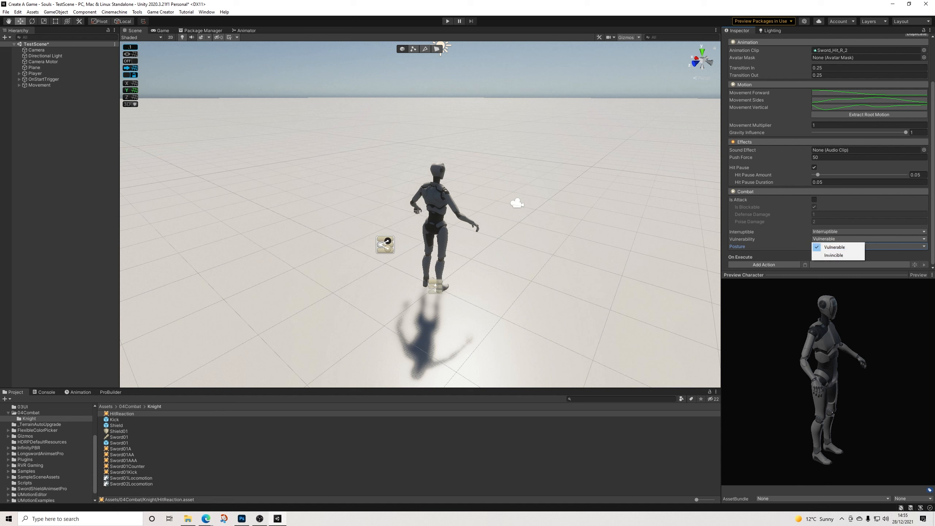
pyautogui.click(862, 239)
pyautogui.click(862, 246)
pyautogui.click(833, 262)
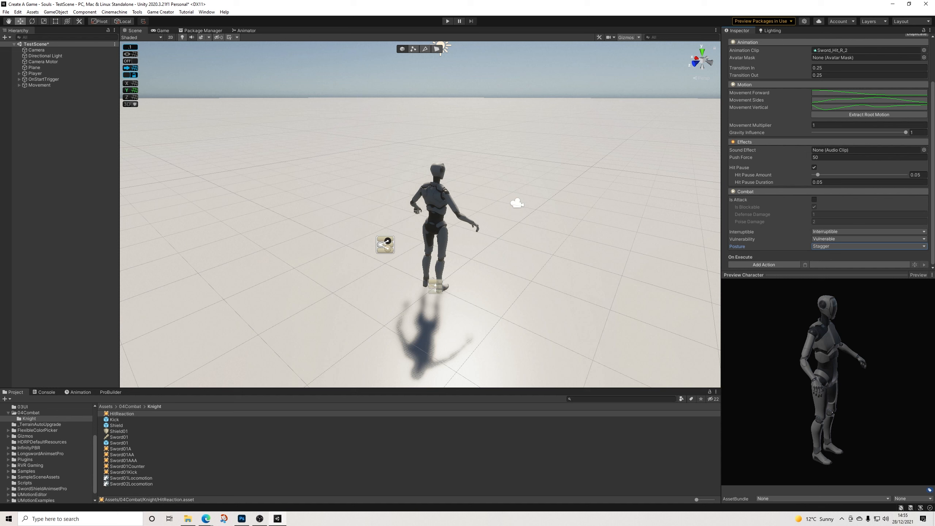
pyautogui.click(825, 275)
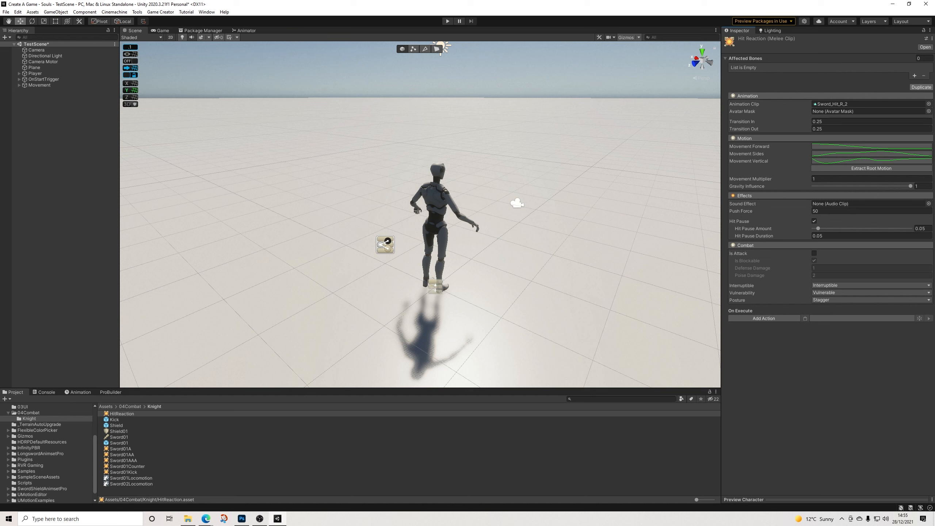
# Duplicate the HitReaction melee clip and rename the copy HitReactionKnockback
pyautogui.click(921, 87)
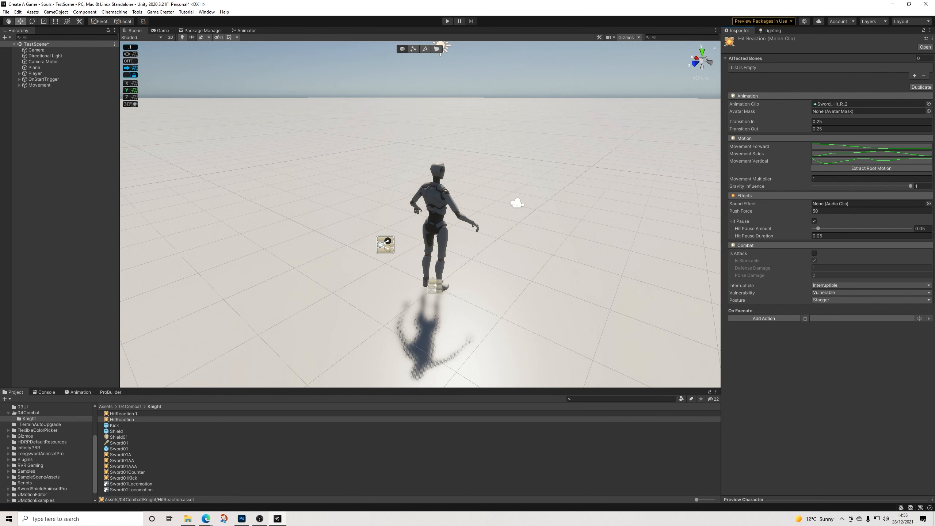
pyautogui.rightClick(129, 414)
pyautogui.click(147, 253)
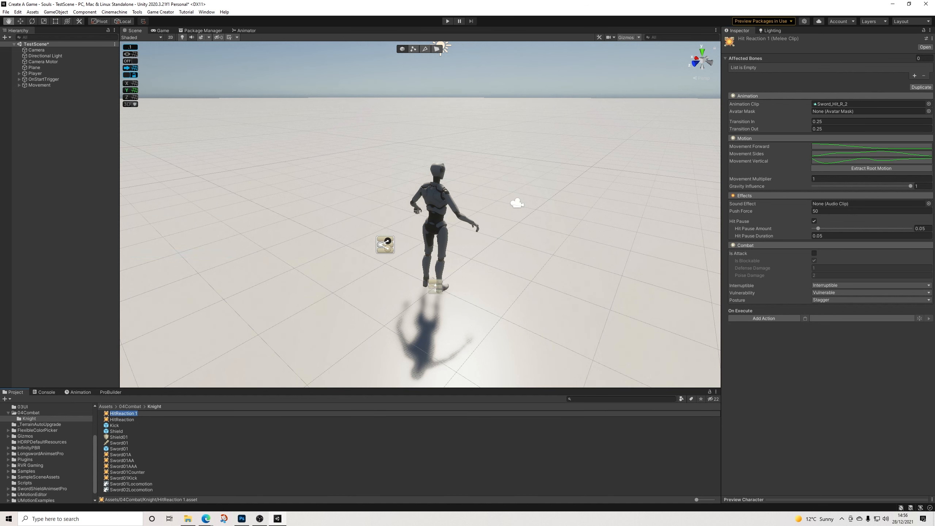
pyautogui.click(138, 413)
pyautogui.write('Knockback')
pyautogui.press('Return')
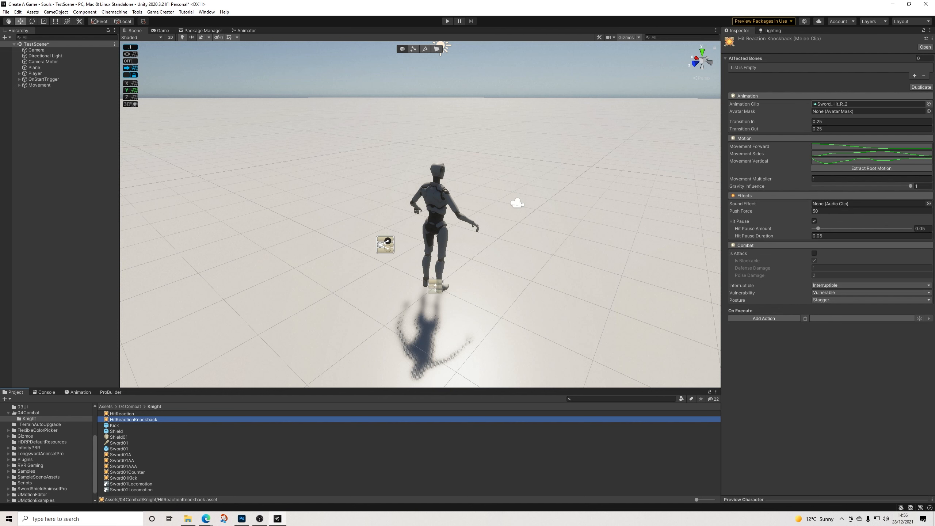
# Assign the KnockdownFront1 animation clip to HitReactionKnockback and extract its root motion
pyautogui.click(929, 104)
pyautogui.write('k')
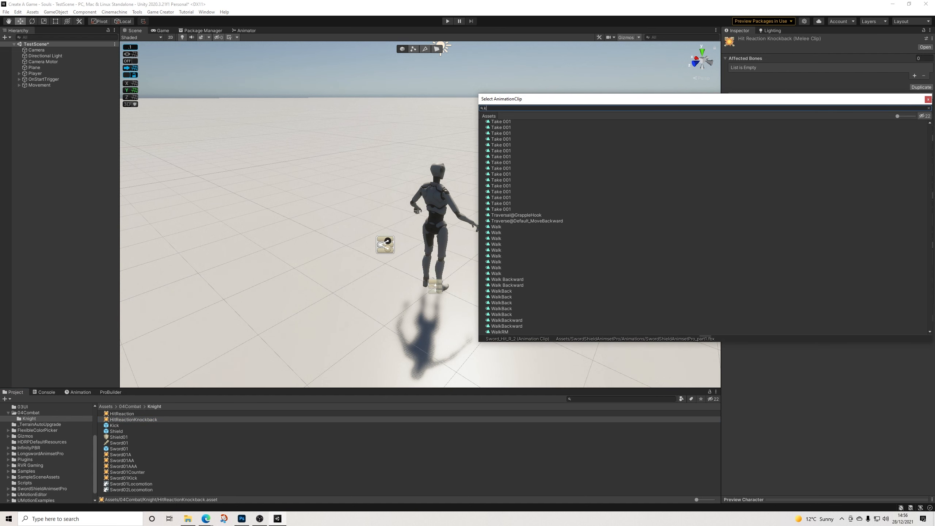
pyautogui.write('nockdown')
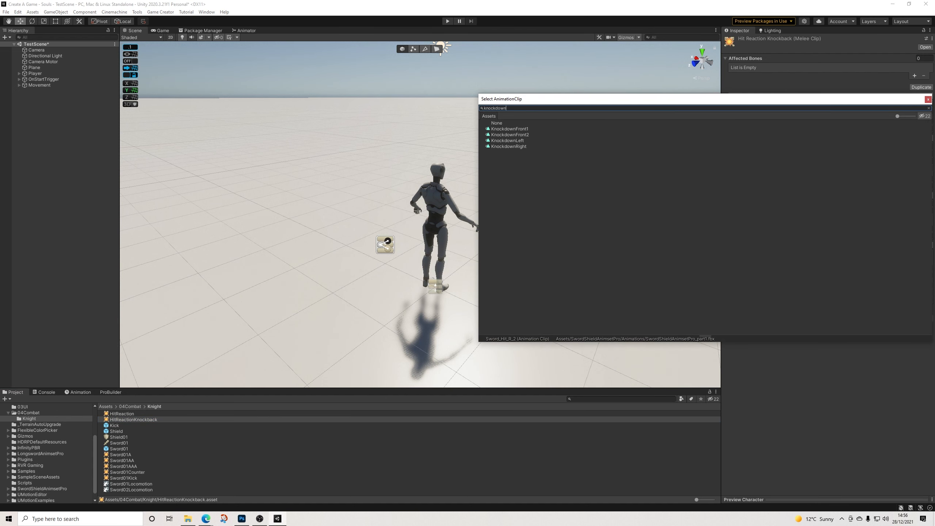
pyautogui.click(510, 129)
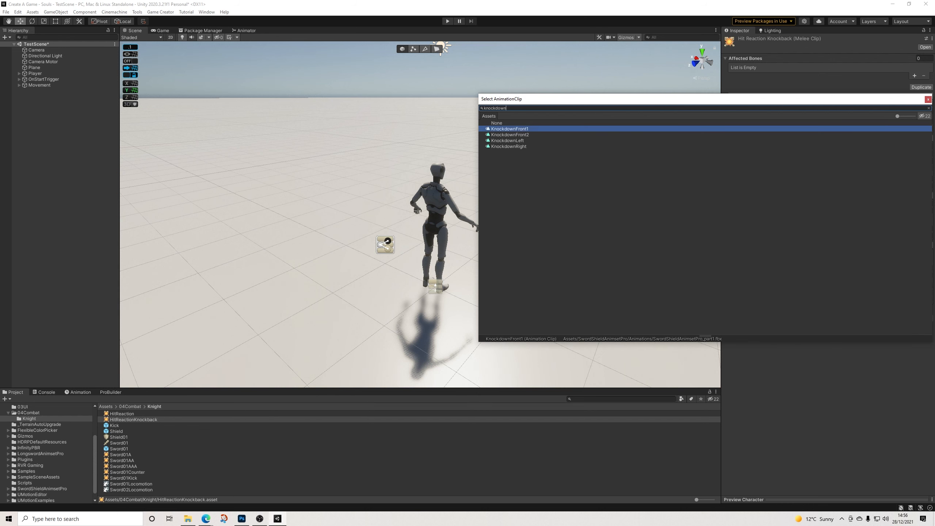
pyautogui.press('Return')
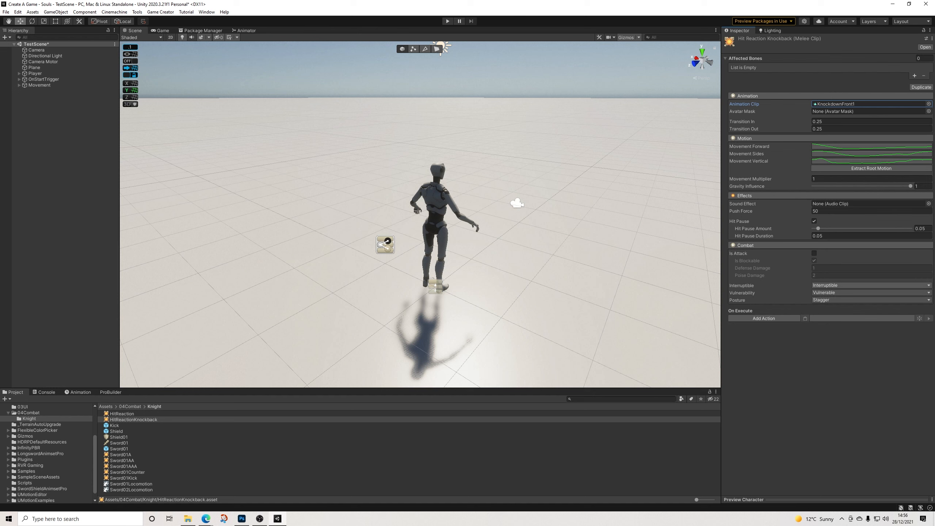
# Set the HitReactionKnockback clip to Uninterruptible
pyautogui.click(843, 286)
pyautogui.click(843, 301)
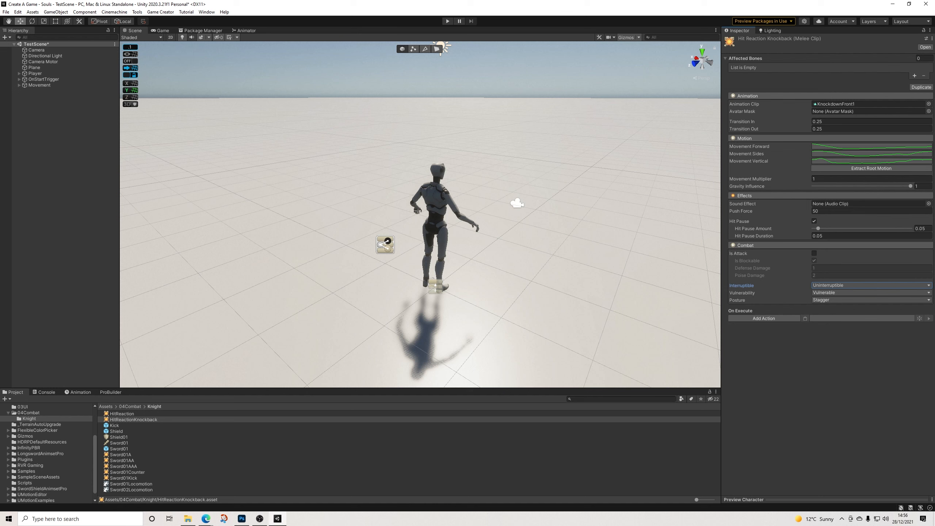
pyautogui.click(844, 285)
pyautogui.click(832, 354)
# Assign the HitReaction melee clip to Sword01's grounded front and grounded behind hit reaction slots for upper, mid and lower body
pyautogui.click(122, 413)
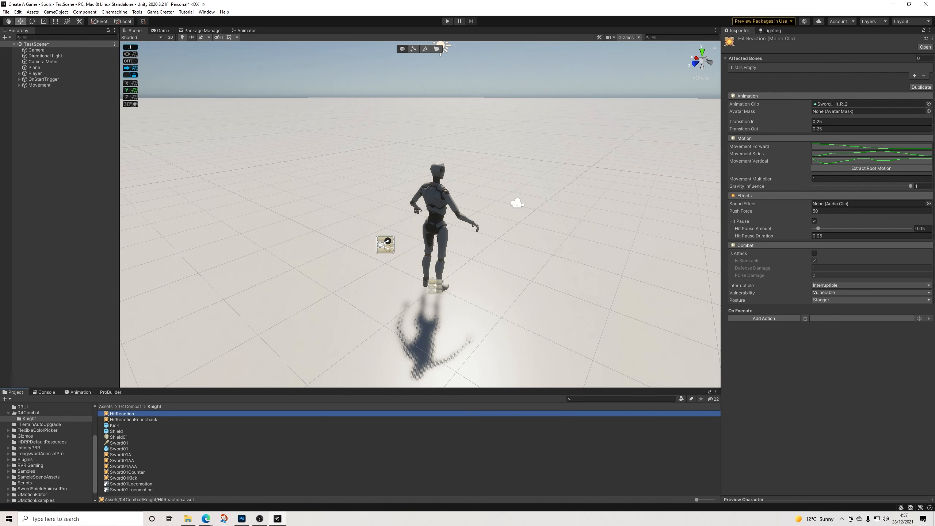
pyautogui.click(119, 443)
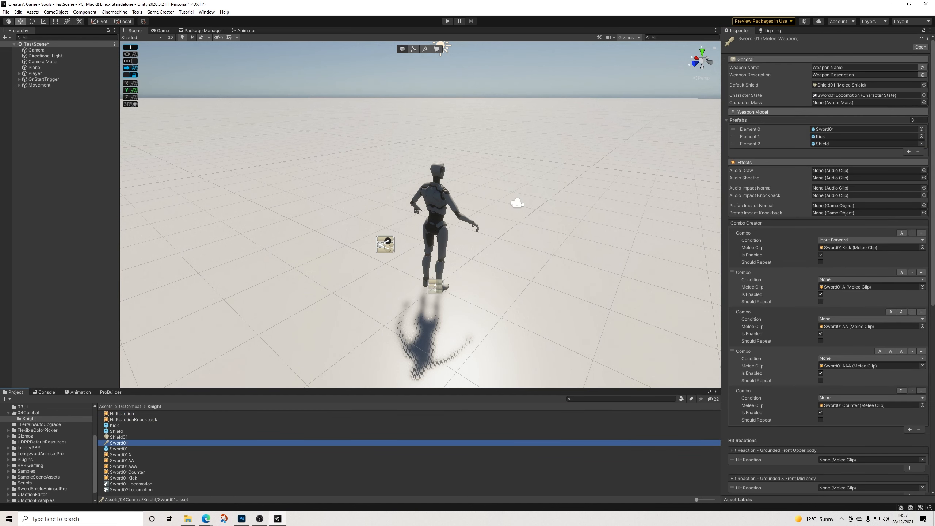
pyautogui.scroll(-10, 828, 266)
pyautogui.moveTo(122, 414); pyautogui.dragTo(869, 143)
pyautogui.moveTo(122, 413); pyautogui.dragTo(869, 171)
pyautogui.moveTo(122, 414); pyautogui.dragTo(870, 199)
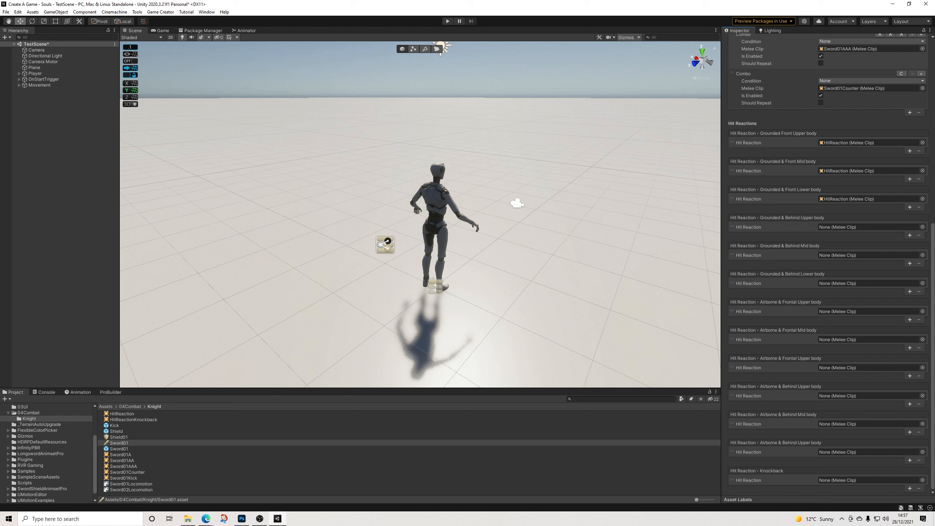
pyautogui.moveTo(122, 414); pyautogui.dragTo(870, 227)
pyautogui.moveTo(122, 414); pyautogui.dragTo(869, 256)
# Assign the HitReaction melee clip to all of Sword01's airborne frontal and airborne behind hit reaction slots
pyautogui.moveTo(122, 413); pyautogui.dragTo(870, 311)
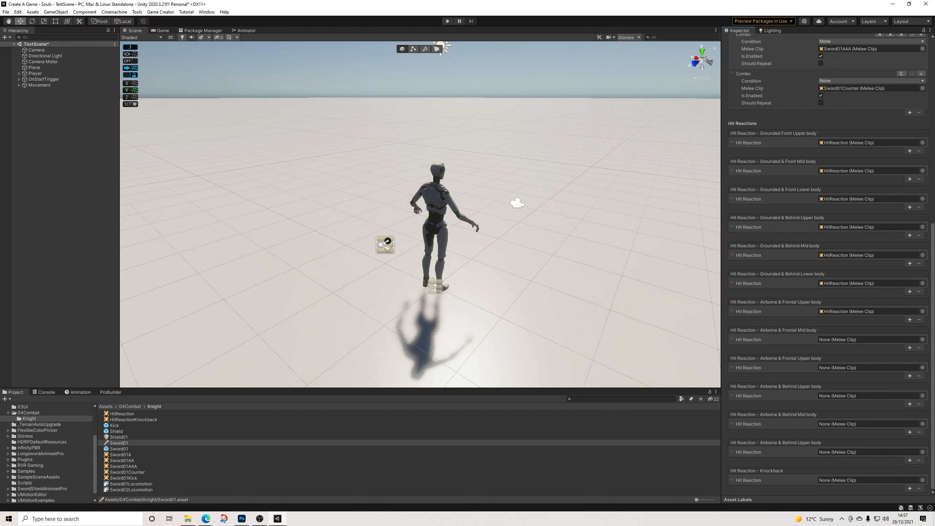
pyautogui.moveTo(123, 414); pyautogui.dragTo(870, 340)
pyautogui.moveTo(122, 414); pyautogui.dragTo(870, 367)
pyautogui.moveTo(122, 413); pyautogui.dragTo(869, 424)
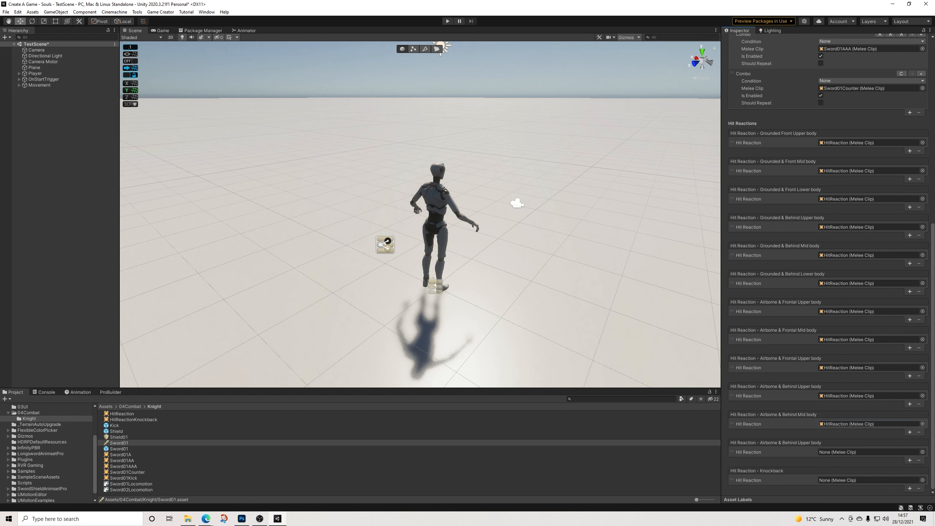
pyautogui.moveTo(122, 414); pyautogui.dragTo(869, 452)
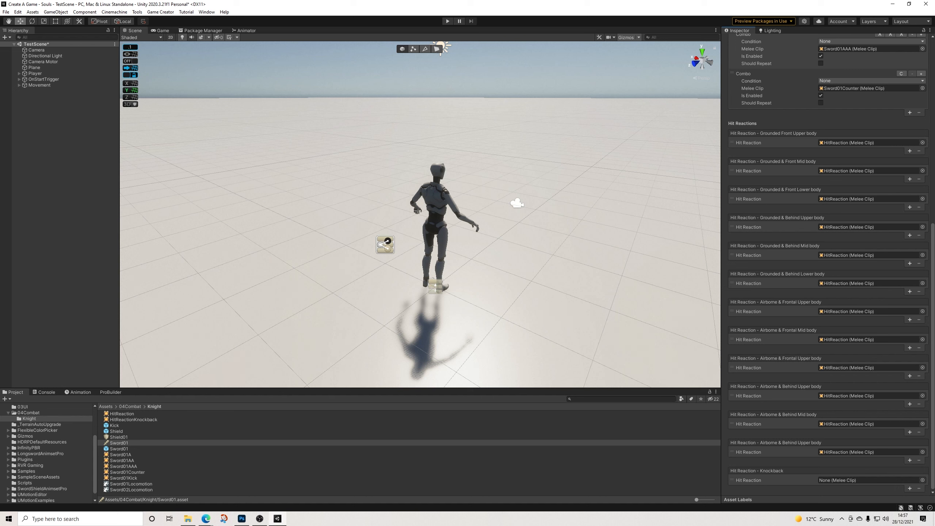
# Assign HitReactionKnockback to Sword01's Knockback hit reaction and review the weapon's complete settings
pyautogui.moveTo(134, 420); pyautogui.dragTo(869, 480)
pyautogui.scroll(3, 829, 258)
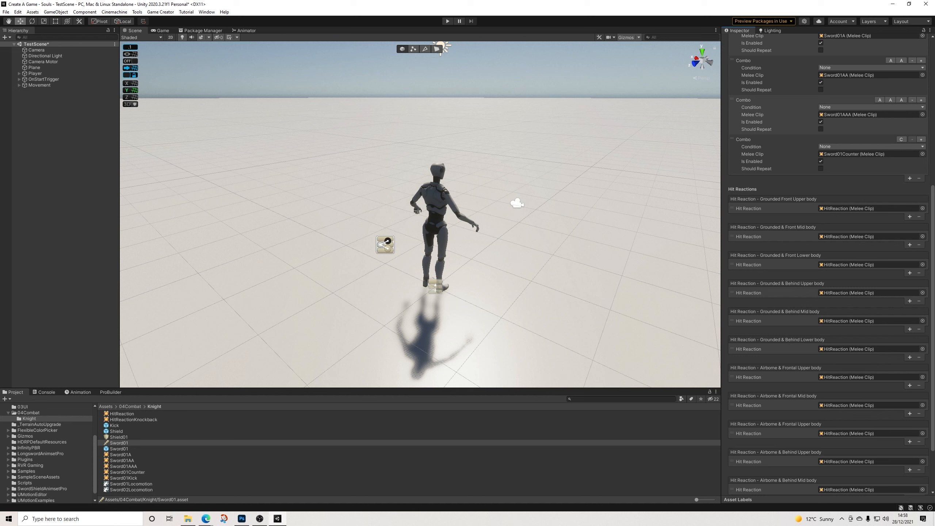
pyautogui.scroll(10, 829, 258)
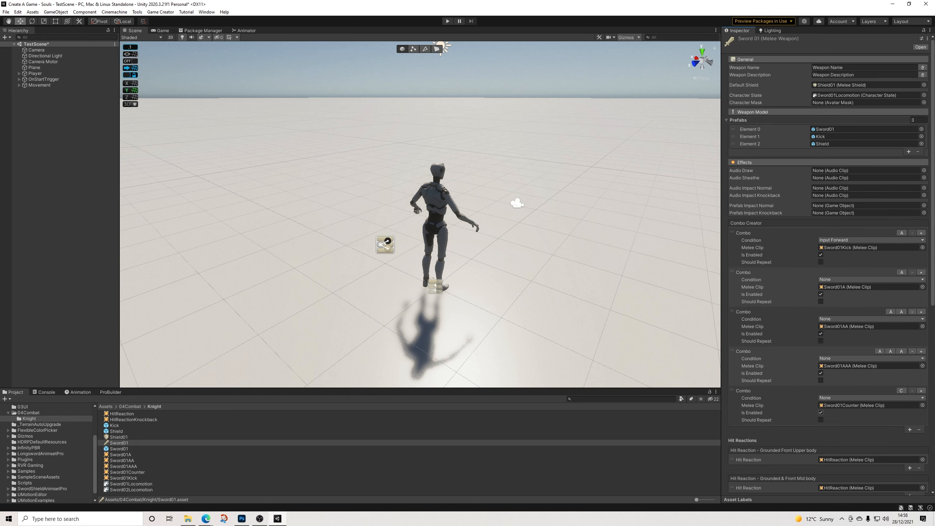
pyautogui.scroll(-10, 829, 258)
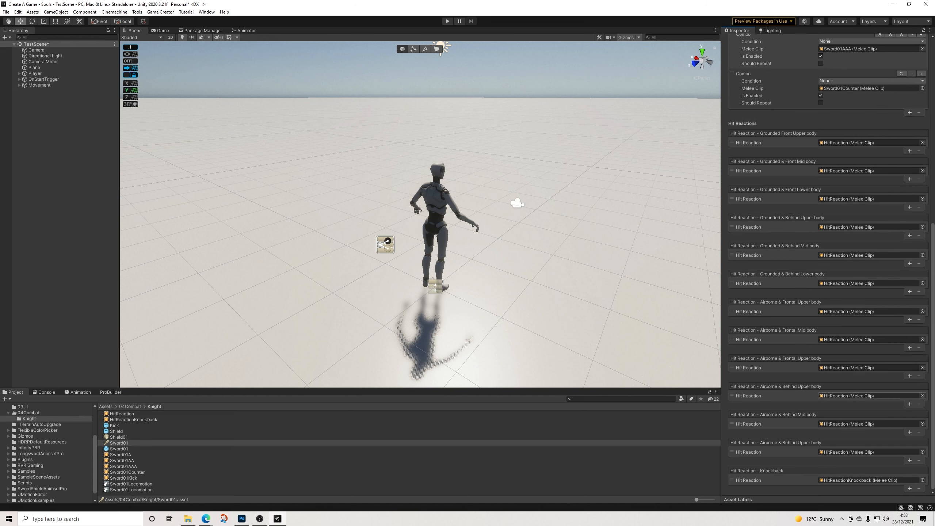
pyautogui.scroll(10, 829, 258)
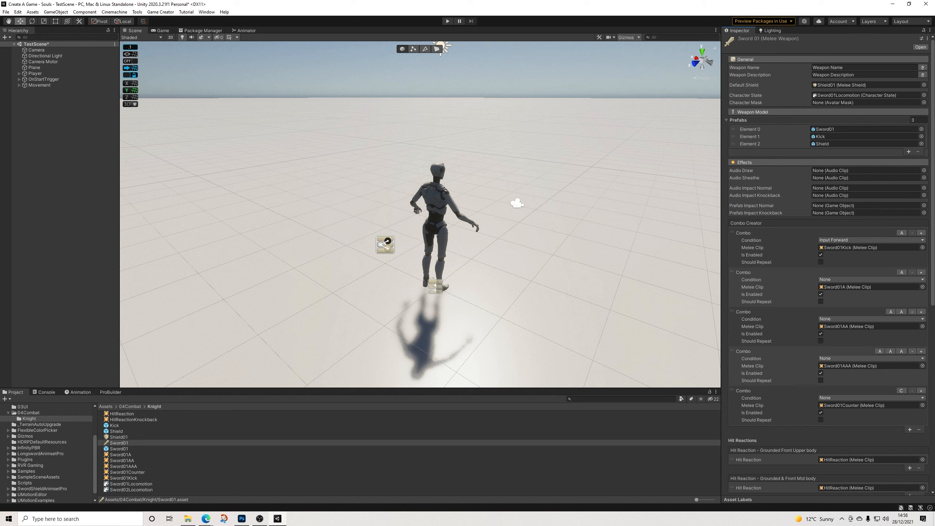
# Set the Shield01 melee shield's attachment to Left Hand
pyautogui.click(119, 437)
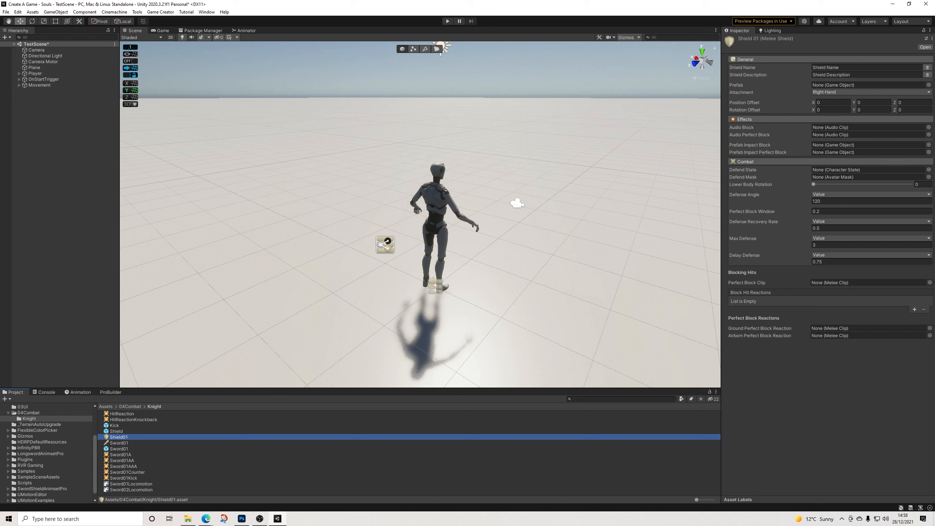
pyautogui.click(840, 92)
pyautogui.click(839, 117)
# Look through the SwordShieldAnimsetPro Models folder for the shield model
pyautogui.scroll(-1, 46, 453)
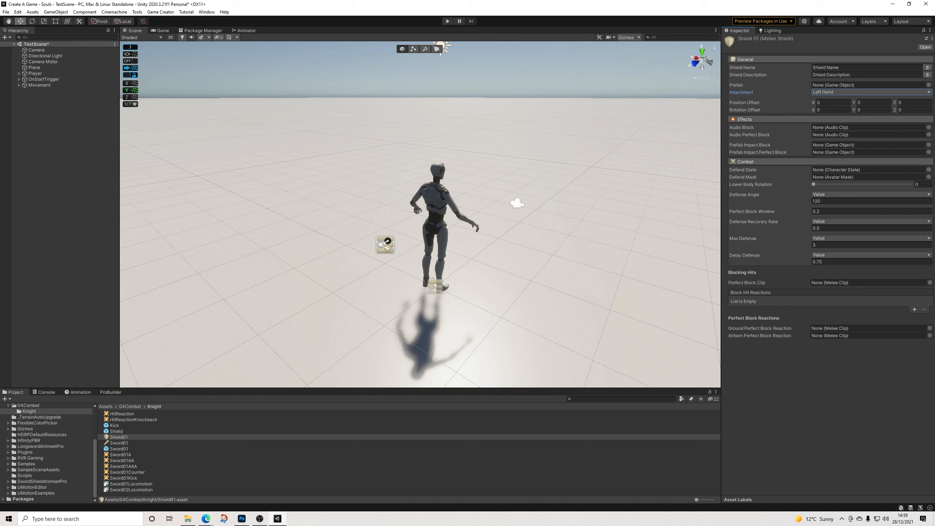
pyautogui.click(42, 481)
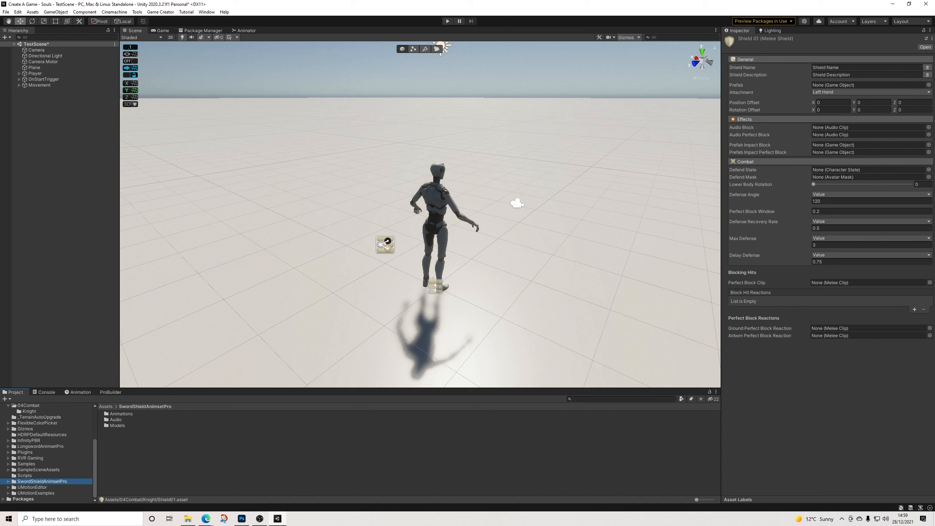
pyautogui.doubleClick(118, 425)
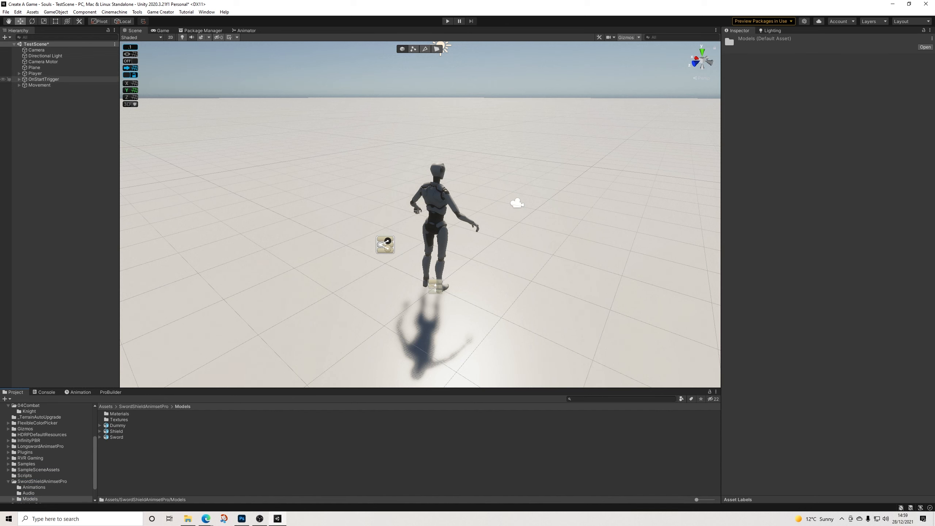
pyautogui.click(35, 74)
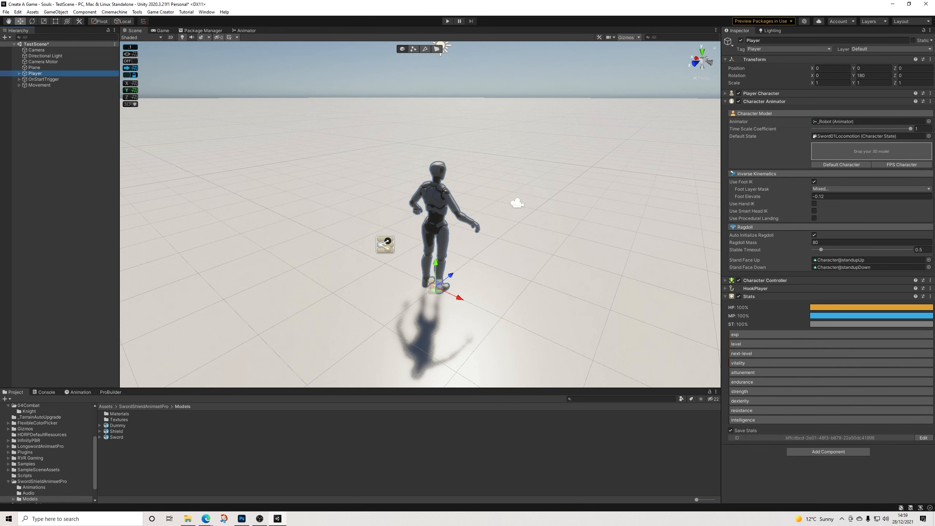
pyautogui.click(116, 432)
pyautogui.click(116, 438)
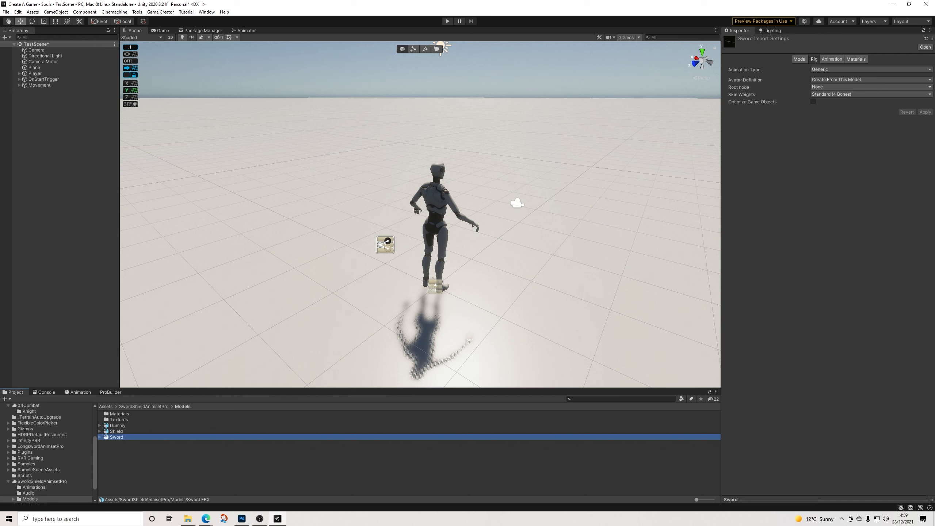
# Lock the Inspector on the Knight folder's Shield01 asset and assign the Shield model from SwordShieldAnimsetPro as its prefab
pyautogui.scroll(2, 46, 453)
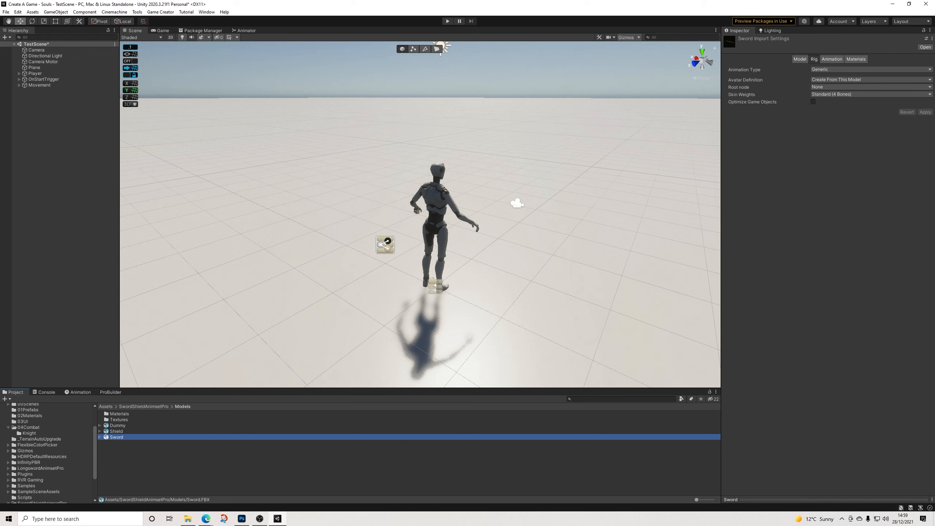
pyautogui.scroll(-3, 47, 453)
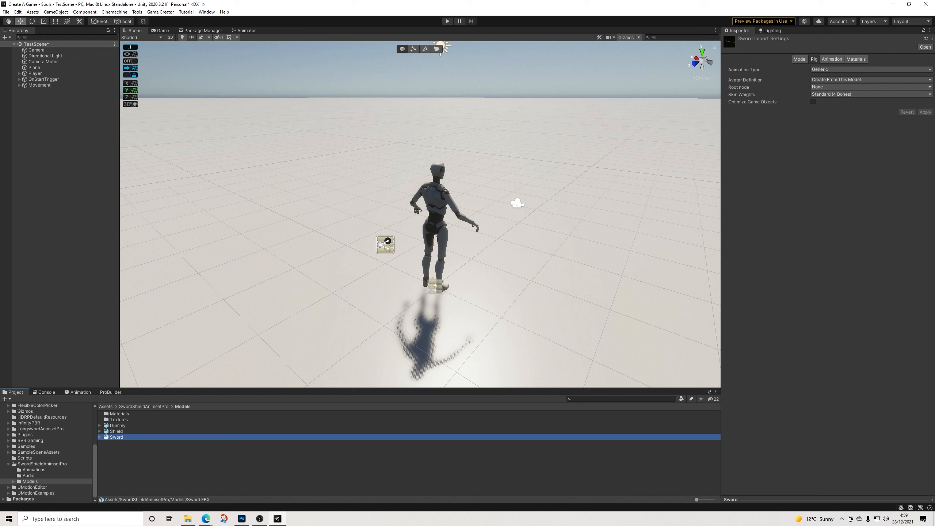
pyautogui.scroll(3, 46, 453)
pyautogui.scroll(2, 46, 453)
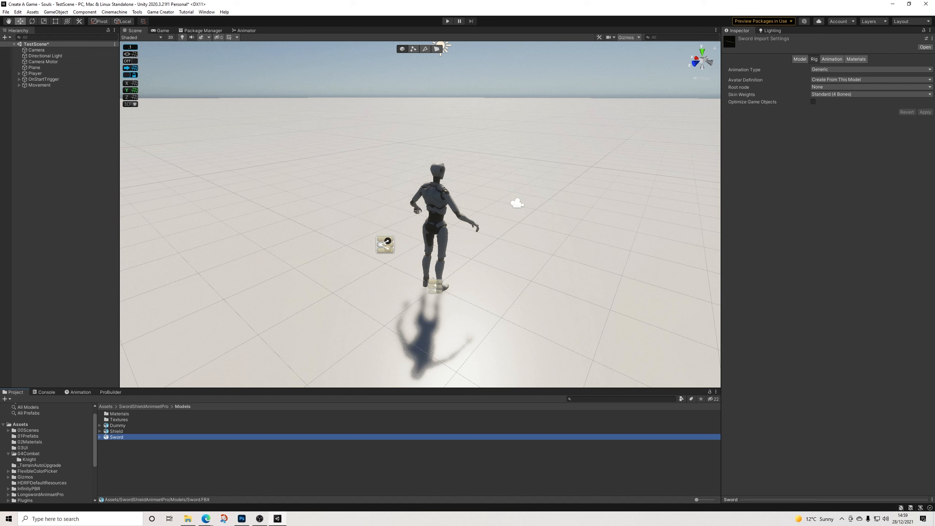
pyautogui.click(29, 460)
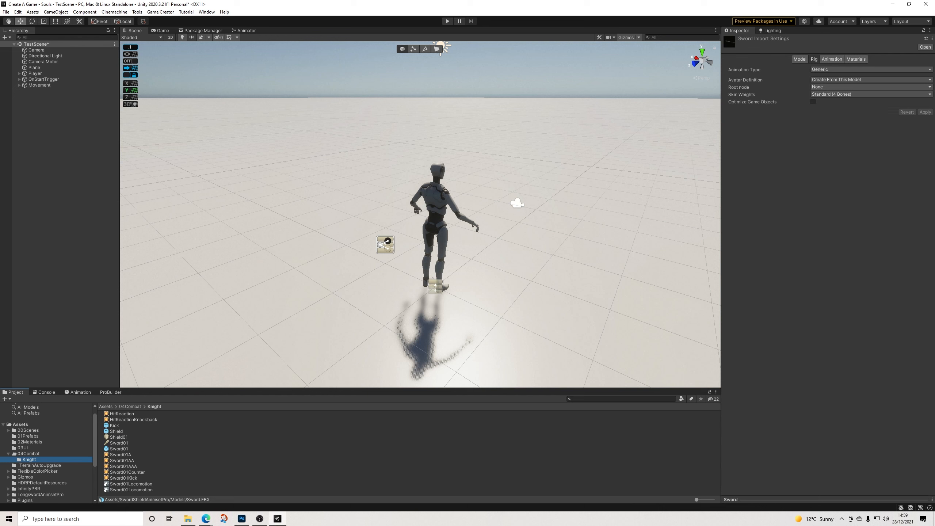
pyautogui.click(118, 437)
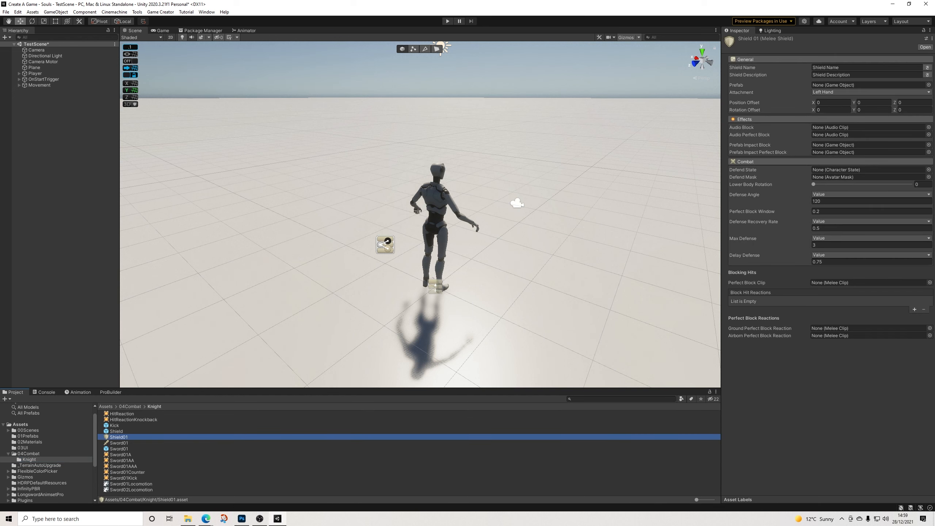
pyautogui.click(924, 30)
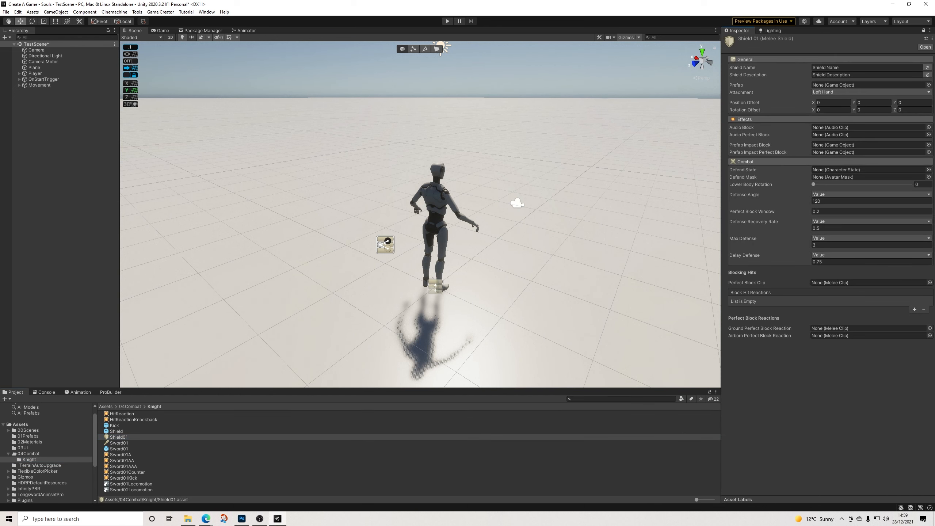
pyautogui.scroll(-5, 46, 453)
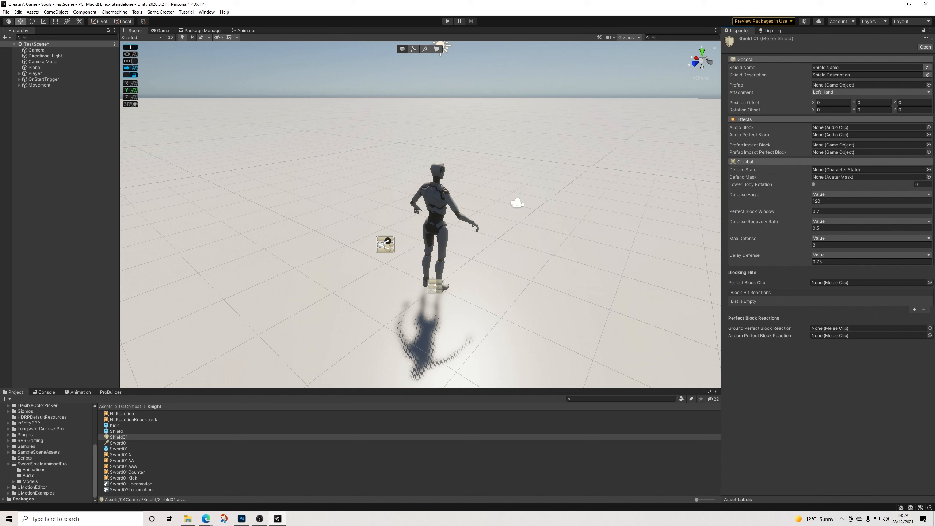
pyautogui.click(30, 482)
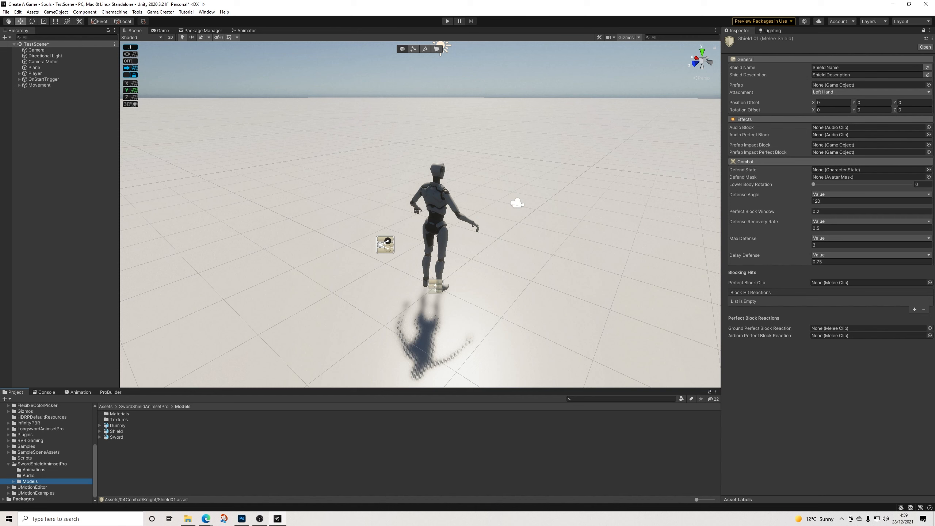
pyautogui.moveTo(116, 432); pyautogui.dragTo(843, 85)
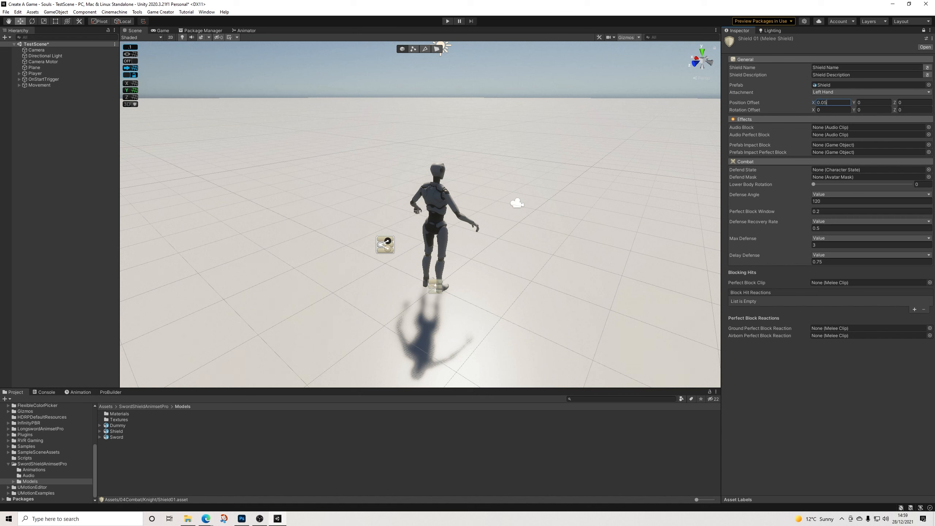
# Set Shield01's position offset to 0.05, -0.0257, -0.1741 and its rotation offset to -15.3, 76.5, -80.5
pyautogui.press('Tab')
pyautogui.press('Tab')
pyautogui.press('Tab')
pyautogui.press('Tab')
pyautogui.press('Tab')
pyautogui.press('Tab')
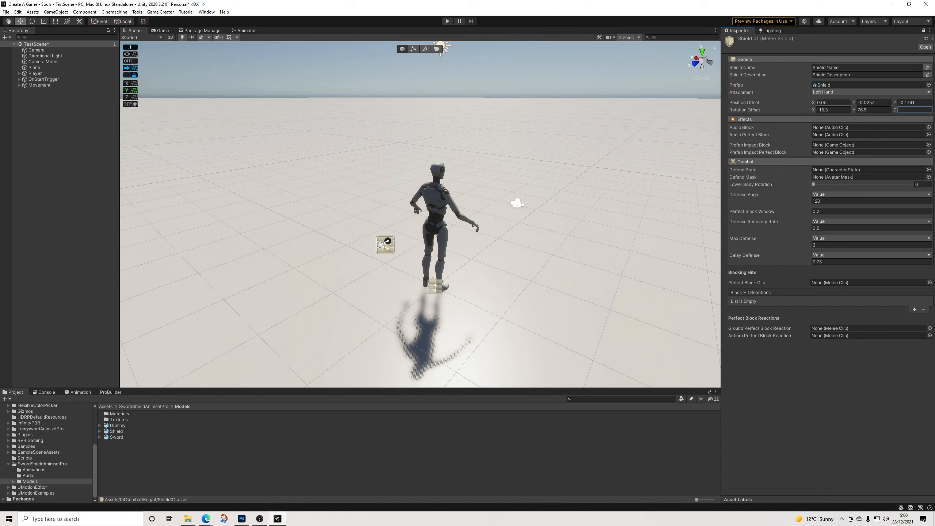
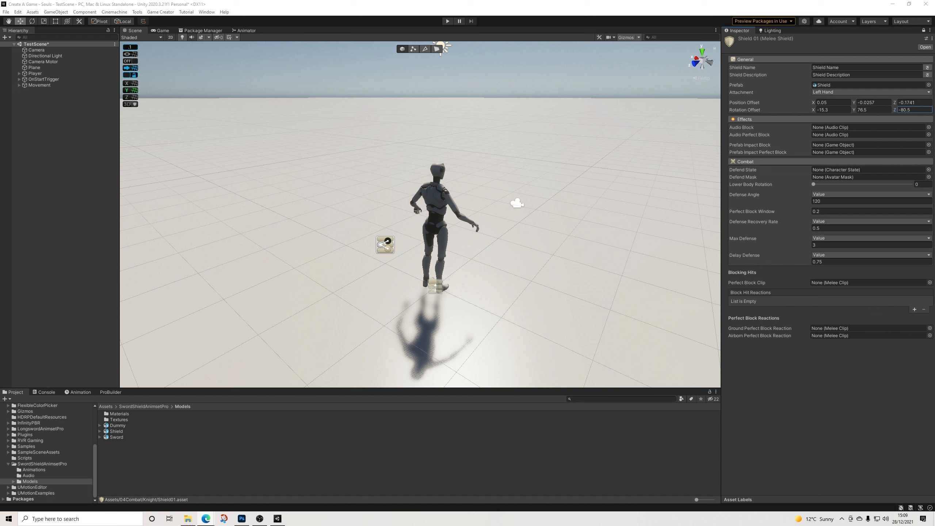
# Look through the clips in the SwordShieldAnimsetPro animation files, parts 1 to 3, for a shield-defence pose
pyautogui.click(34, 470)
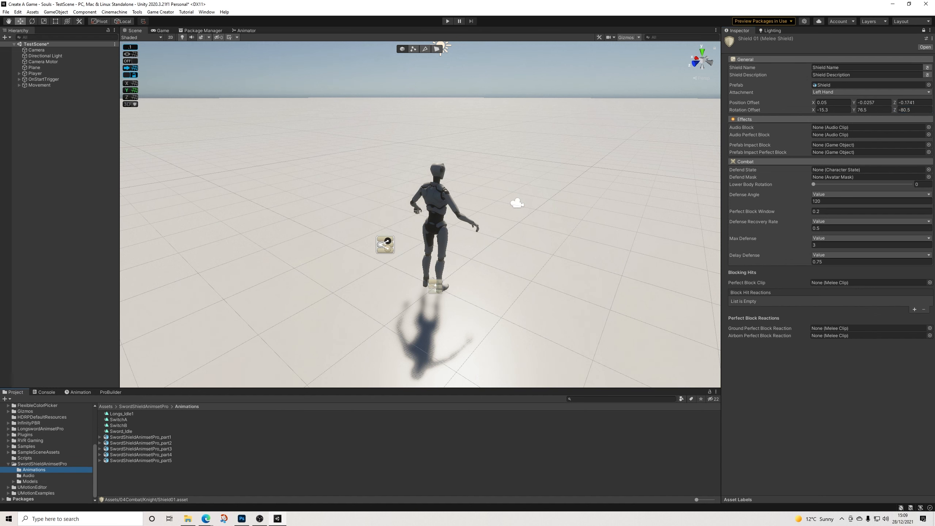
pyautogui.click(140, 437)
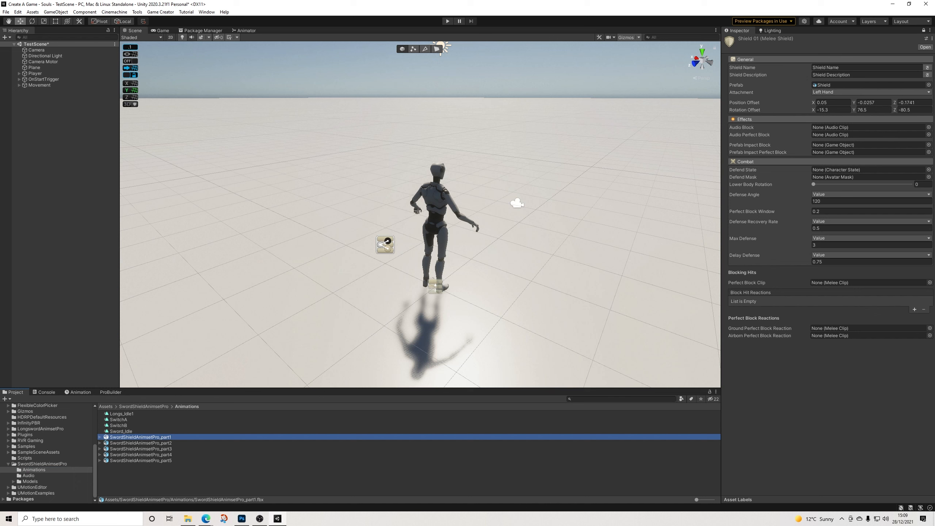
pyautogui.click(99, 438)
pyautogui.scroll(-1, 118, 446)
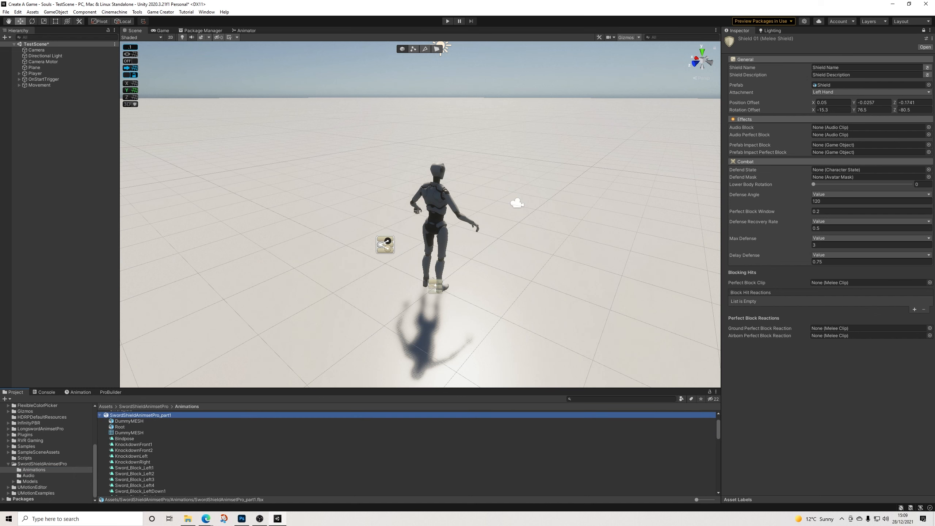
pyautogui.scroll(-10, 406, 453)
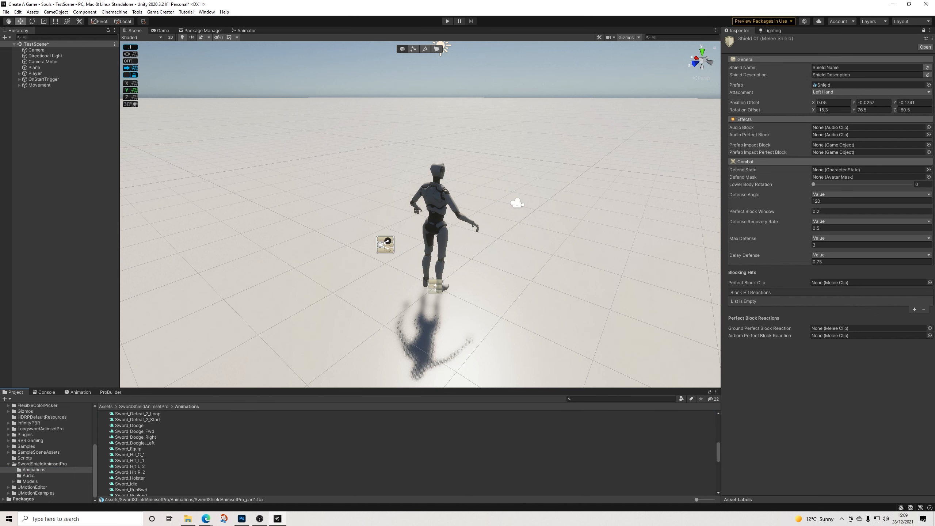
pyautogui.scroll(-3, 140, 454)
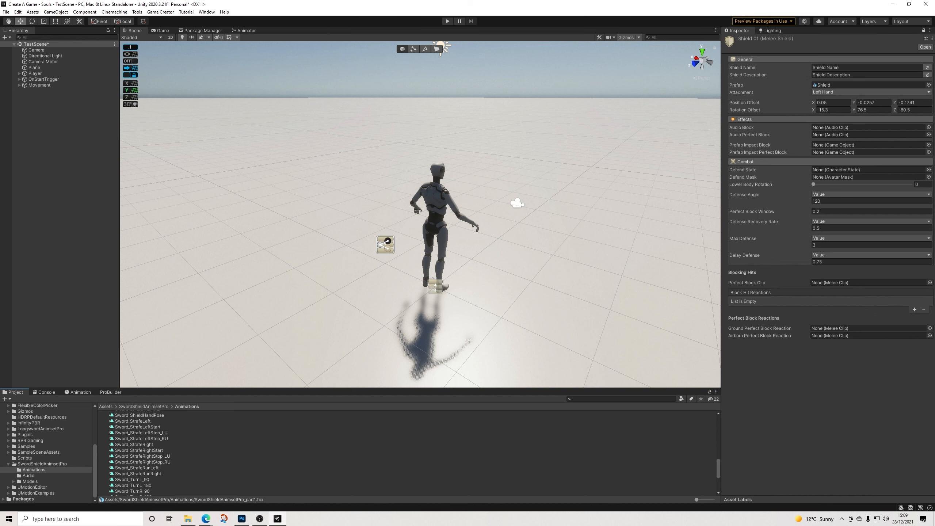
pyautogui.scroll(-4, 147, 454)
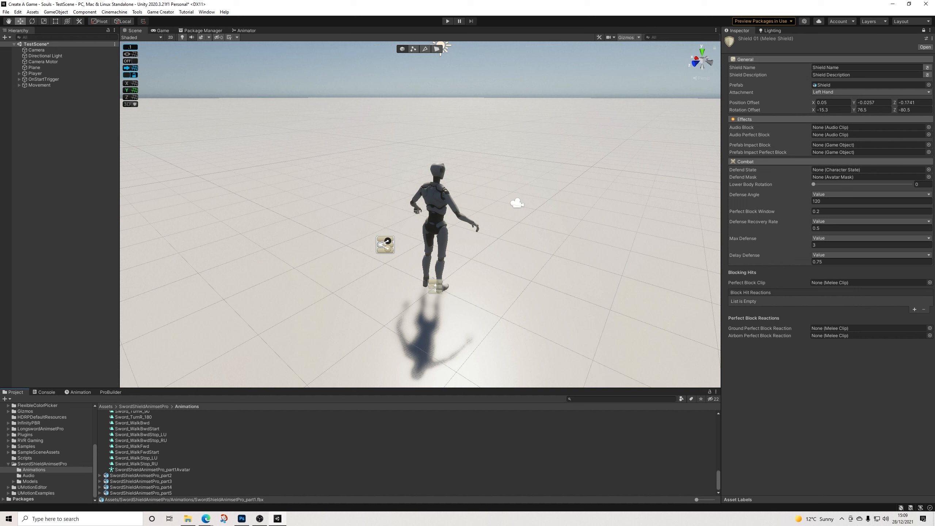
pyautogui.scroll(15, 147, 453)
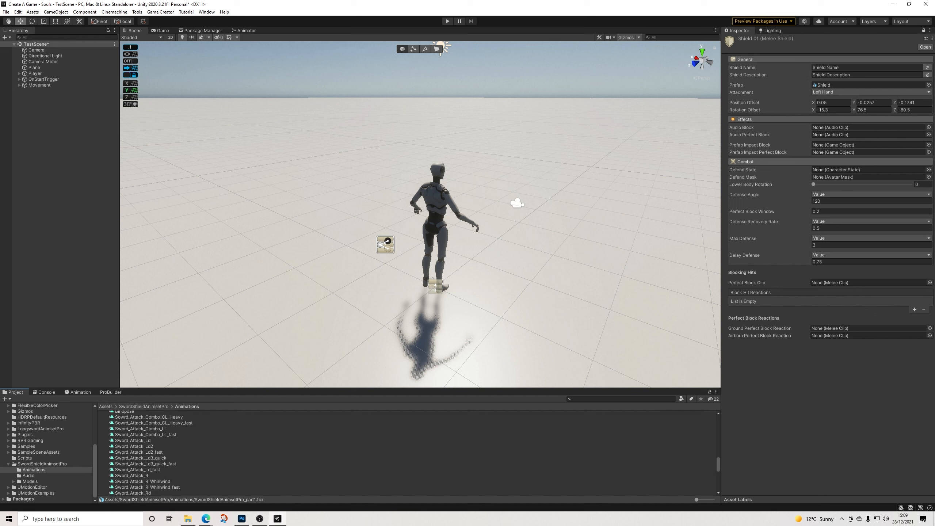
pyautogui.scroll(-5, 147, 453)
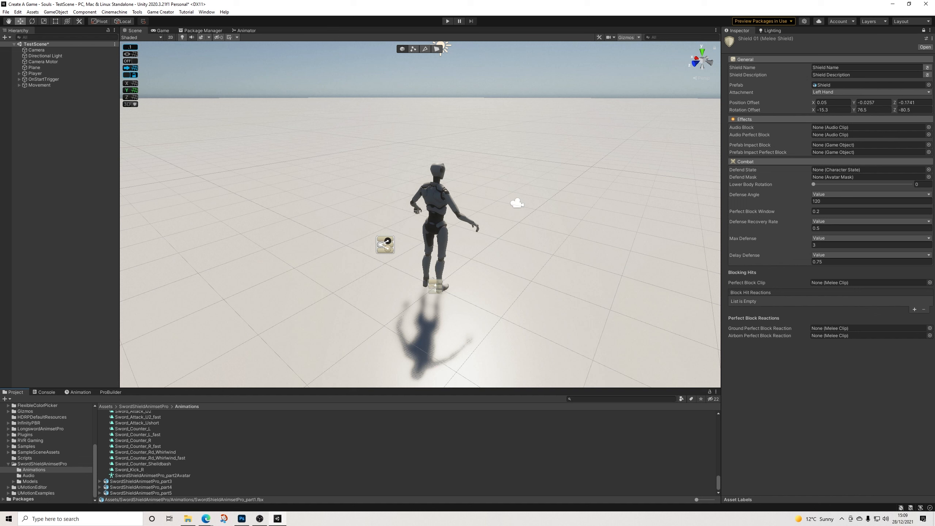
pyautogui.click(100, 482)
pyautogui.scroll(-4, 100, 482)
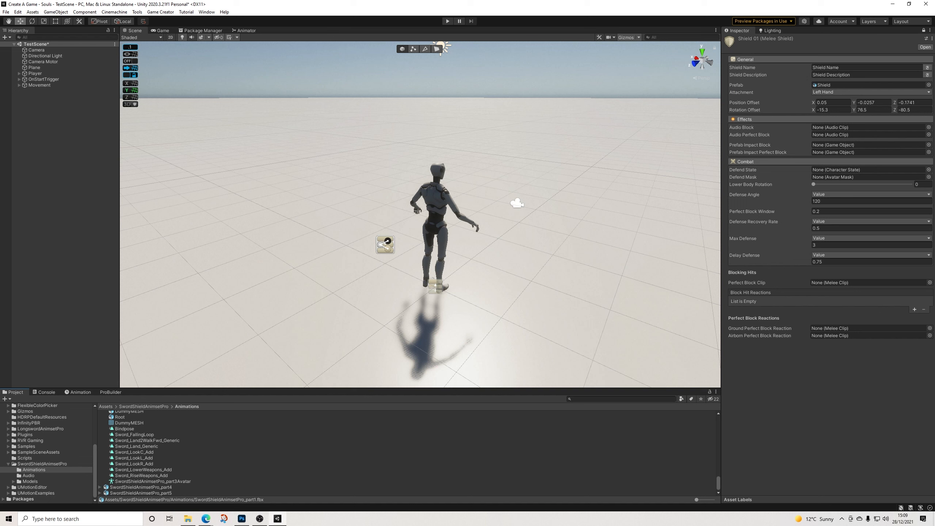
# Unlock the Inspector and preview the Sword_RiseWeapons_Add clip from SwordShieldAnimsetPro_part3, scrubbing through its frames
pyautogui.click(141, 476)
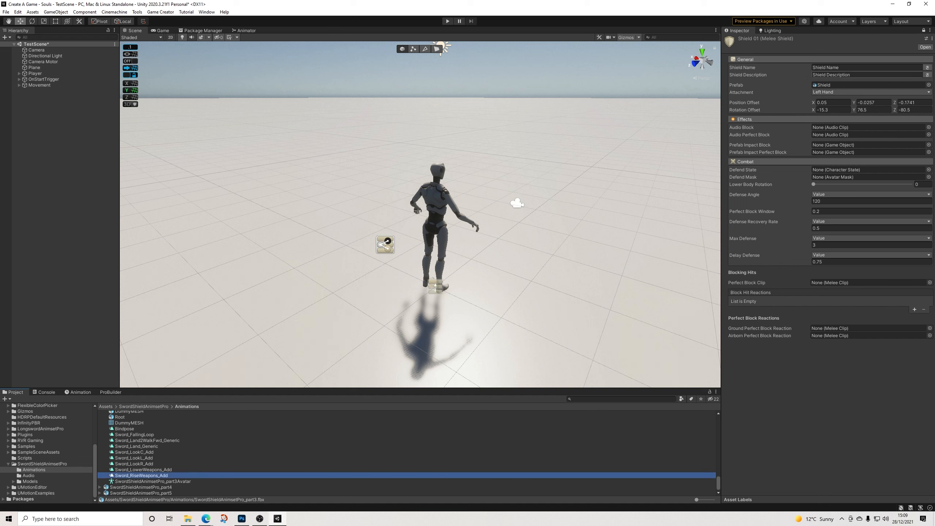
pyautogui.click(924, 30)
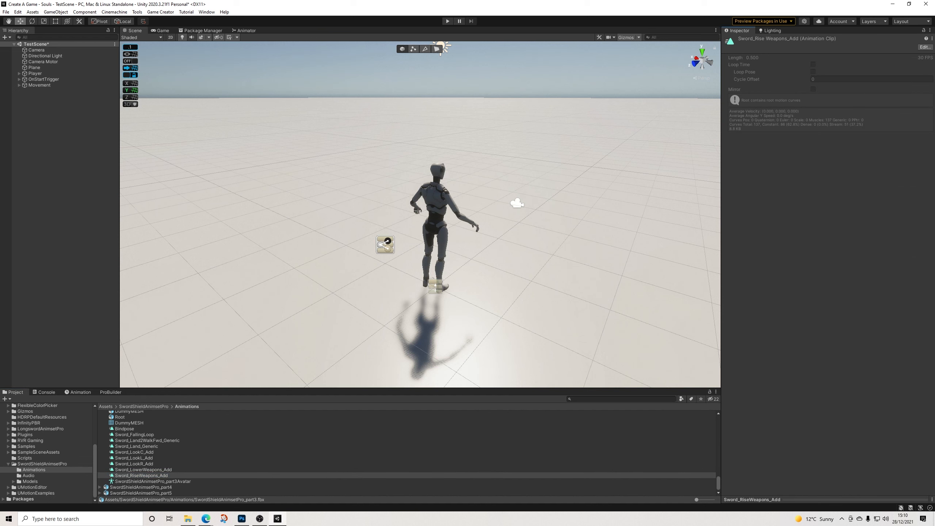
pyautogui.click(827, 500)
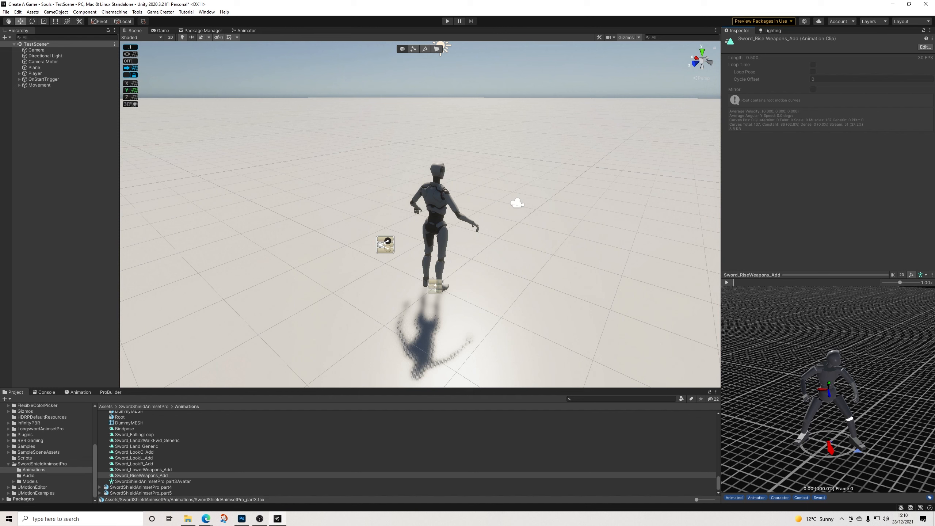
pyautogui.click(728, 282)
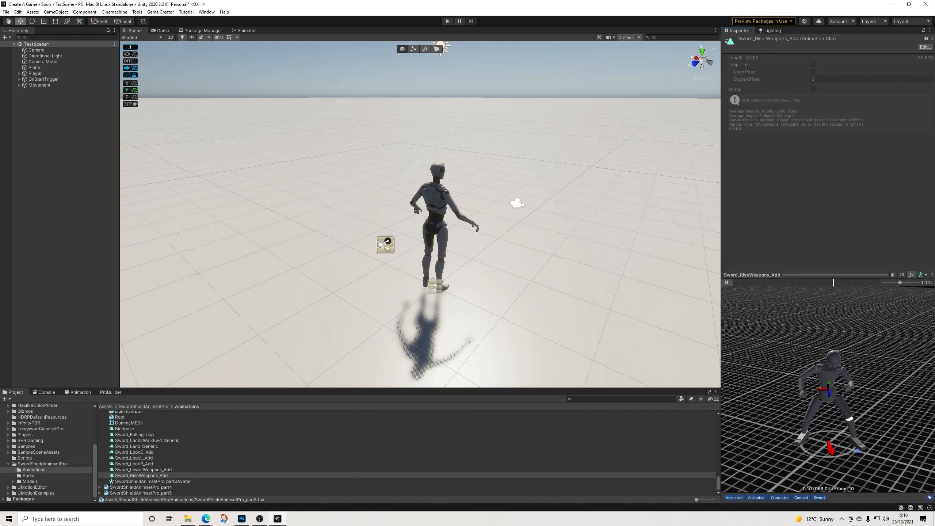
pyautogui.click(727, 282)
pyautogui.moveTo(836, 275); pyautogui.dragTo(835, 276)
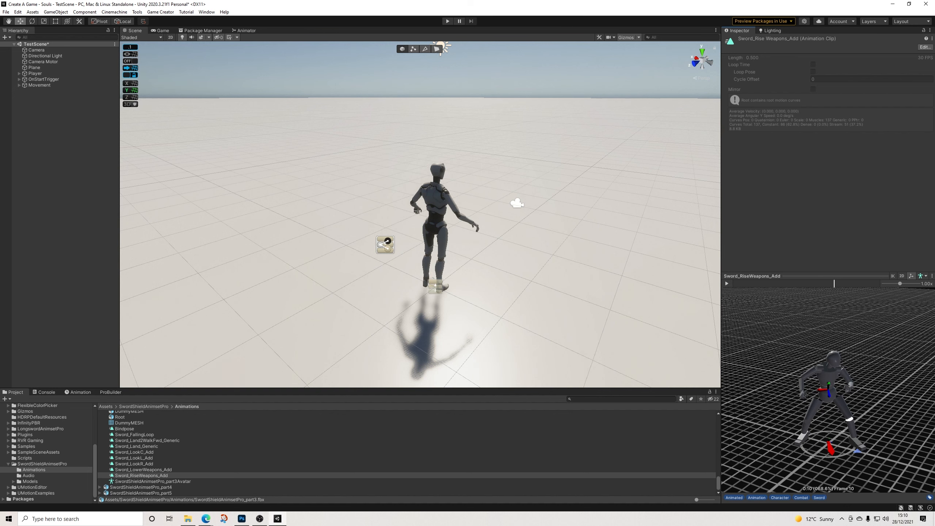
pyautogui.moveTo(741, 284); pyautogui.dragTo(870, 283)
# Duplicate the SwordShieldAnimsetPro_part3 model file and expand the copy to see its clips
pyautogui.scroll(3, 409, 453)
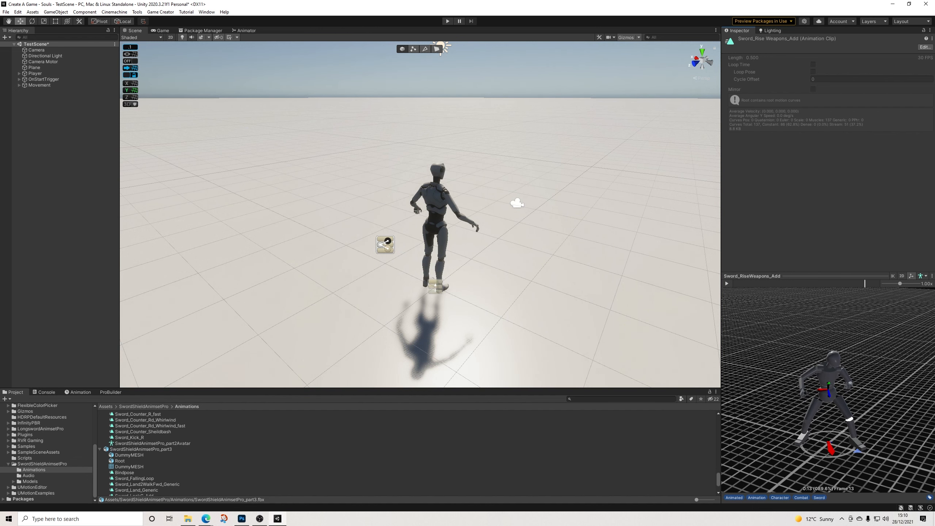
pyautogui.click(141, 449)
pyautogui.hotkey('ctrl', 'd')
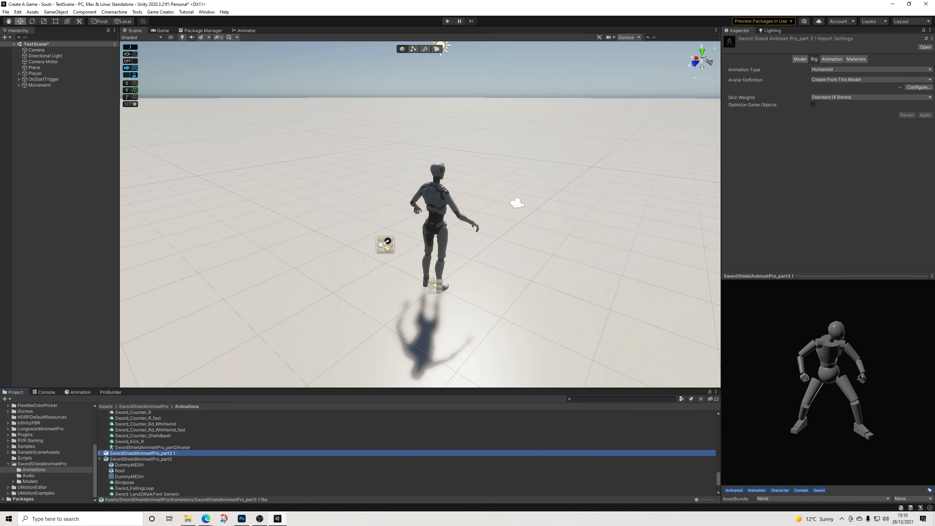
pyautogui.press('Right')
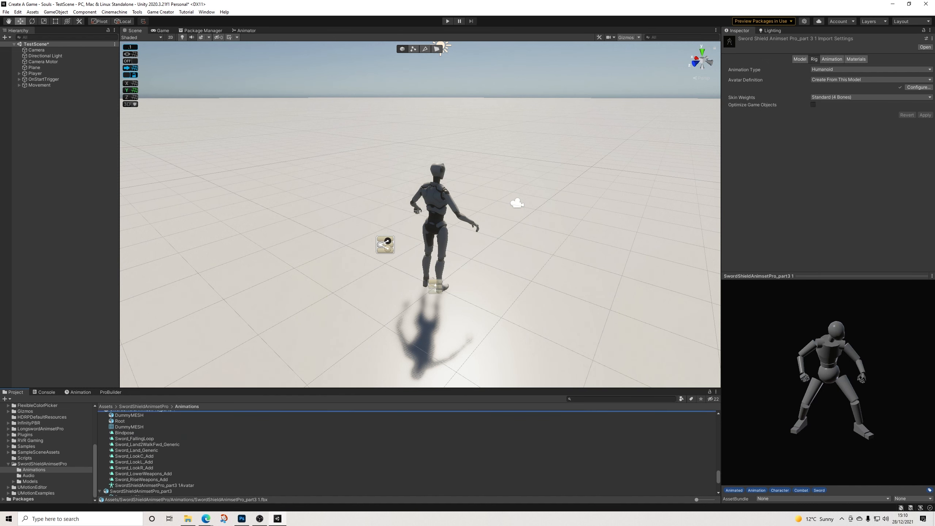
pyautogui.scroll(-2, 406, 453)
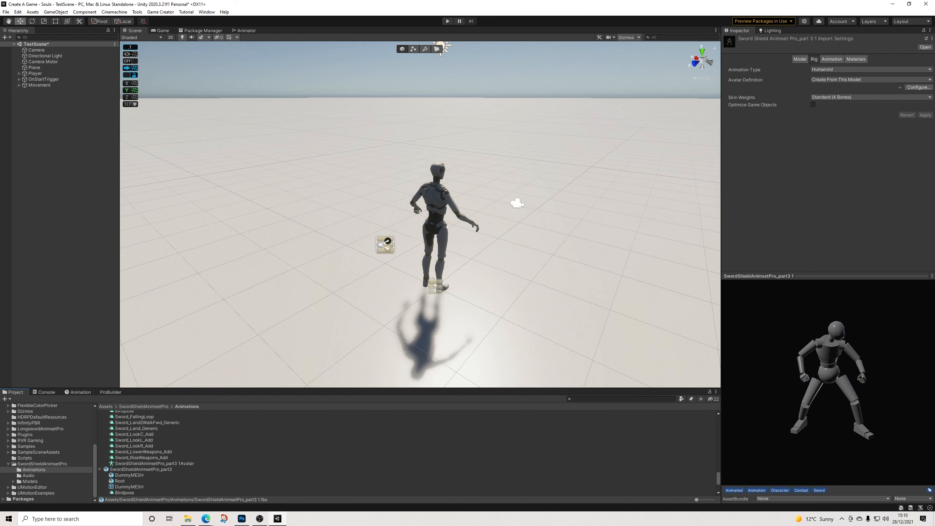
pyautogui.scroll(4, 405, 453)
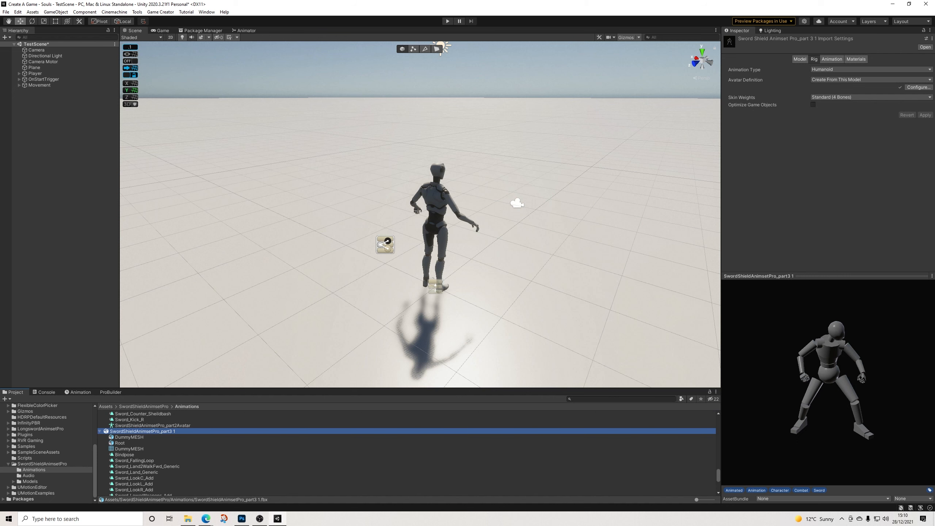
pyautogui.scroll(-4, 406, 453)
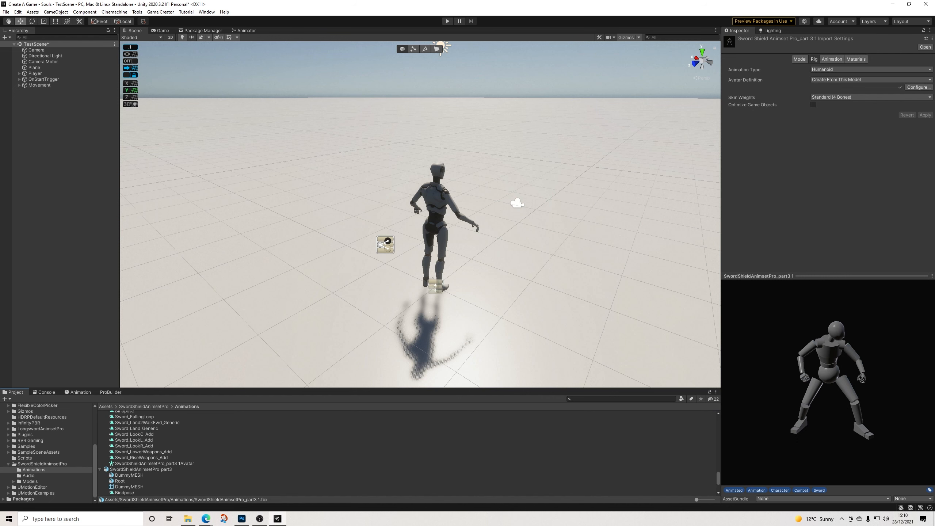
# In the duplicated part3 file's animation import settings, trim Sword_RiseWeapons_Add to start at about frame 12.8, where the weapons are raised
pyautogui.click(142, 457)
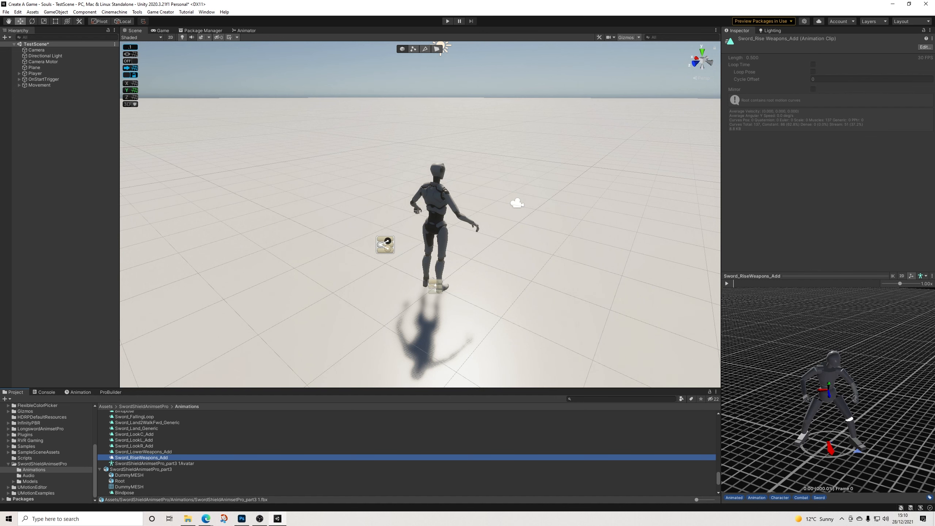
pyautogui.scroll(4, 405, 454)
pyautogui.click(142, 431)
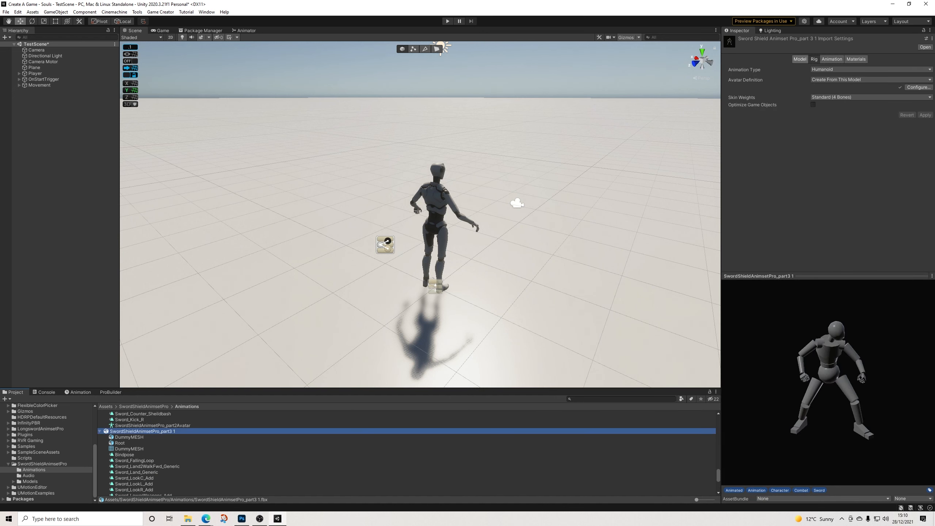
pyautogui.click(830, 59)
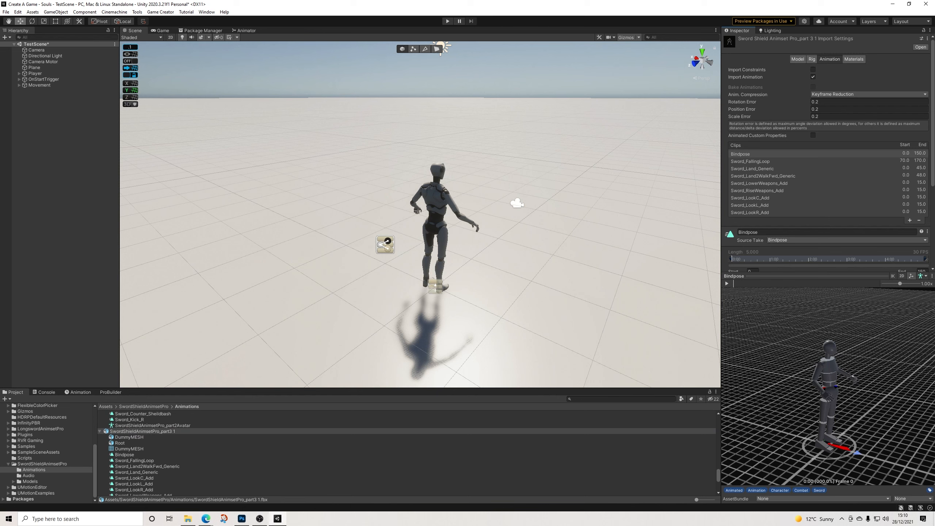
pyautogui.scroll(-5, 827, 165)
pyautogui.scroll(3, 827, 166)
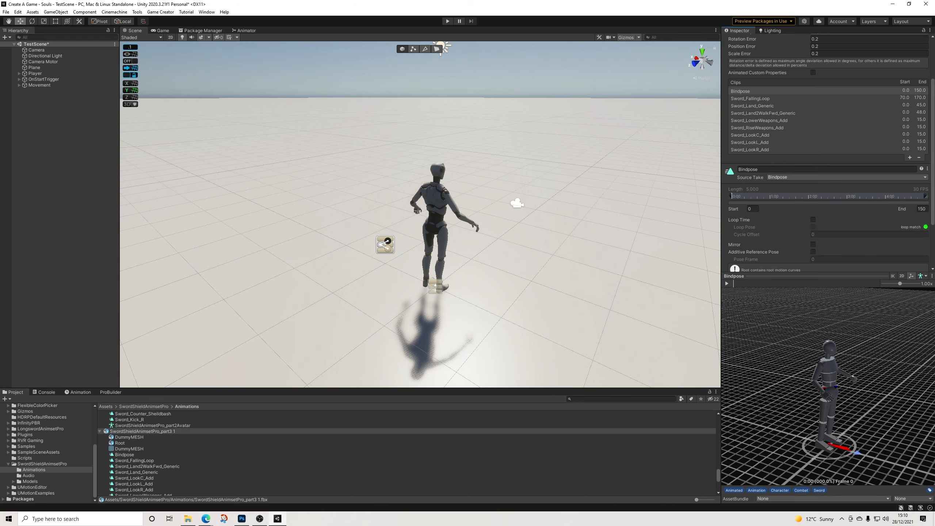
pyautogui.click(757, 128)
pyautogui.moveTo(734, 283); pyautogui.dragTo(868, 284)
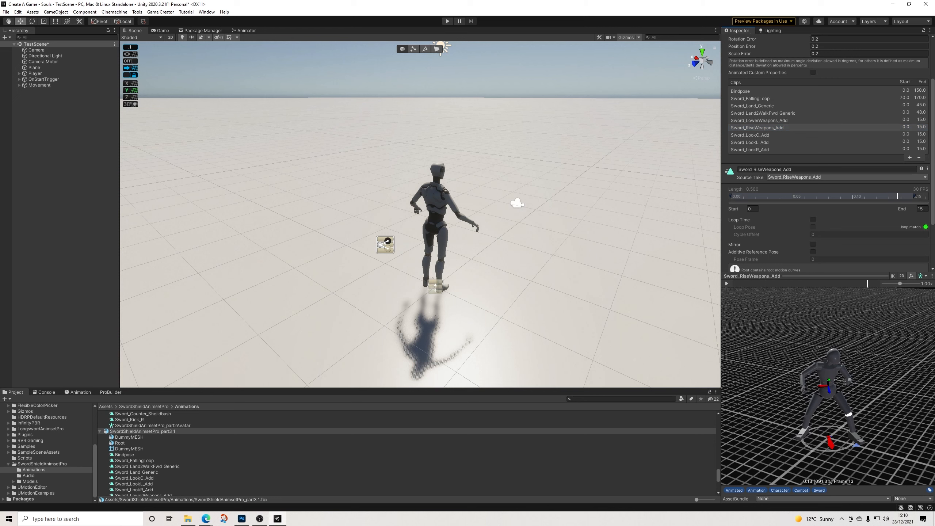
pyautogui.moveTo(867, 284)
pyautogui.mouseDown()
pyautogui.moveTo(880, 284)
pyautogui.moveTo(863, 283)
pyautogui.mouseUp()
pyautogui.moveTo(880, 284); pyautogui.dragTo(861, 283)
pyautogui.moveTo(732, 196); pyautogui.dragTo(888, 196)
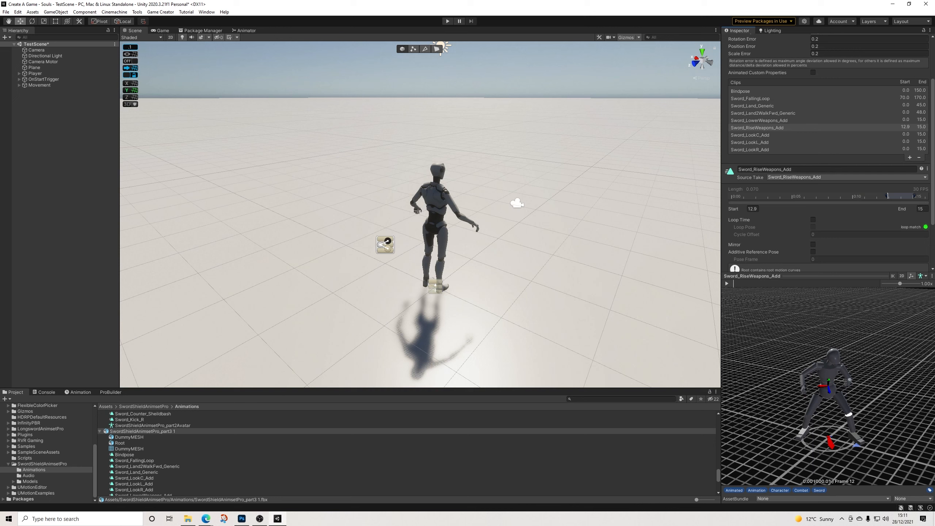
# Preview the trimmed Sword_RiseWeapons_Add clip and apply the duplicated file's import settings
pyautogui.click(727, 284)
pyautogui.click(727, 284)
pyautogui.moveTo(738, 284); pyautogui.dragTo(859, 283)
pyautogui.scroll(-3, 829, 147)
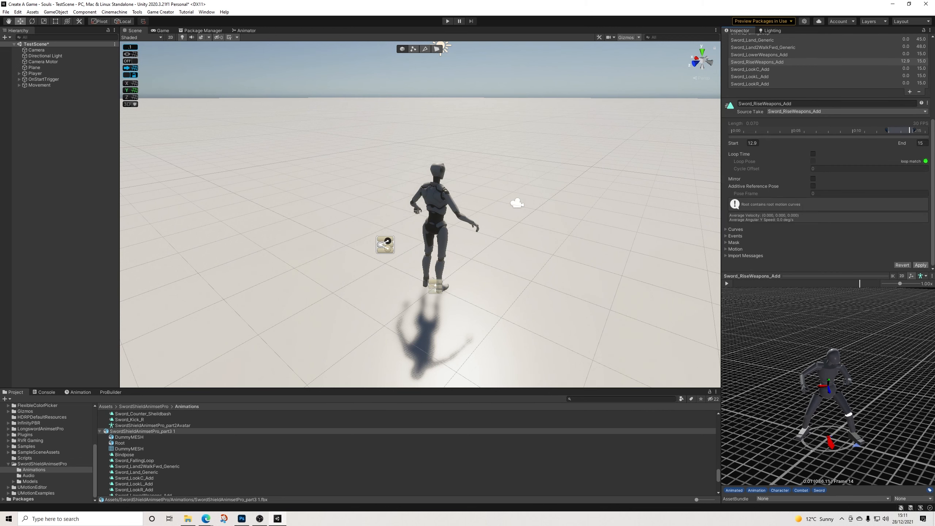
pyautogui.click(921, 266)
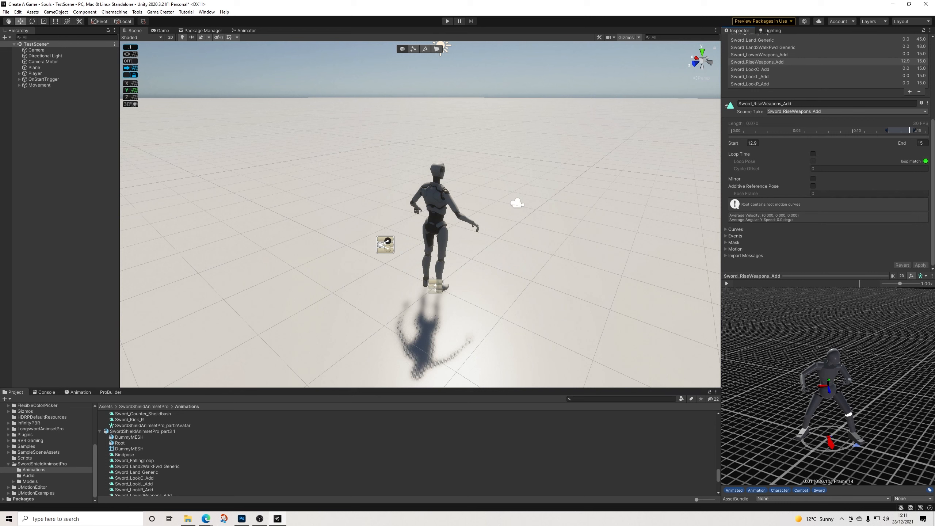
pyautogui.press('XF86AudioLowerVolume')
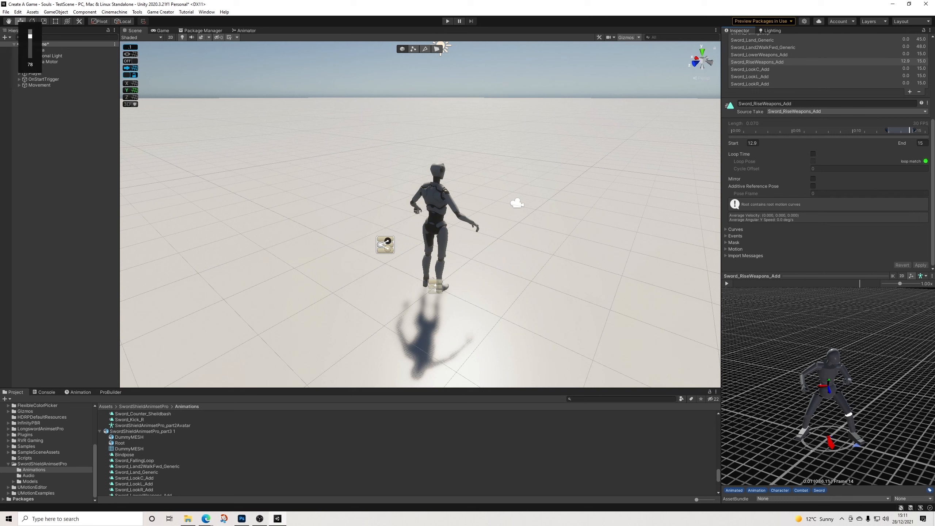
# Collapse the expanded part1, part2 and duplicated part3 files in the Animations folder
pyautogui.scroll(5, 147, 453)
pyautogui.scroll(10, 147, 453)
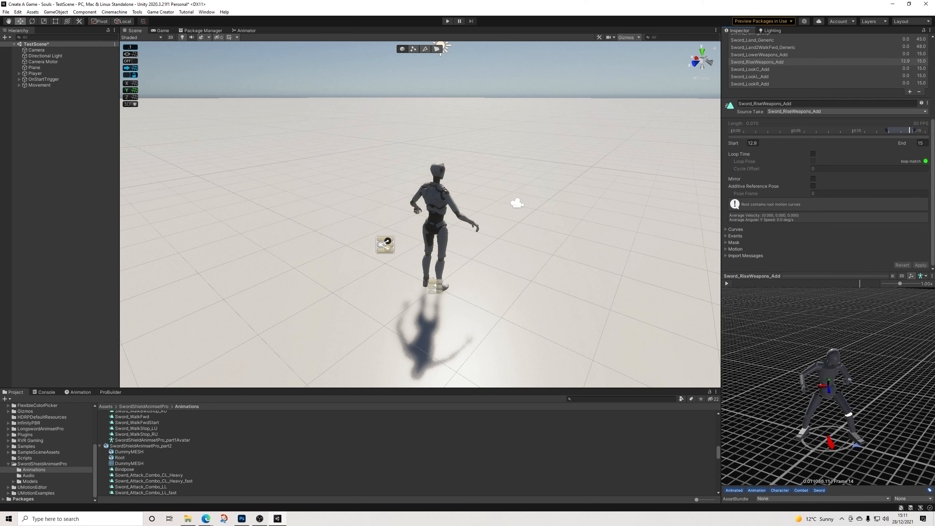
pyautogui.scroll(-10, 147, 453)
pyautogui.scroll(15, 147, 453)
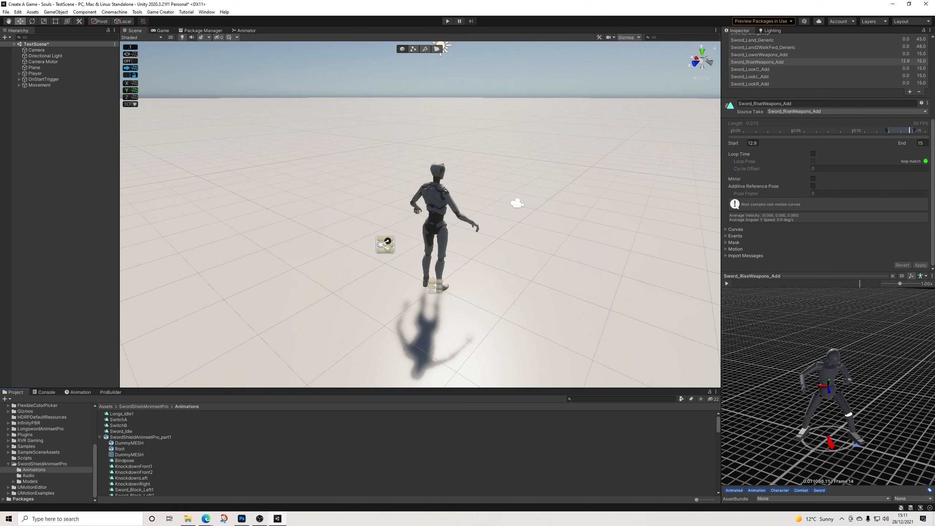
pyautogui.click(100, 437)
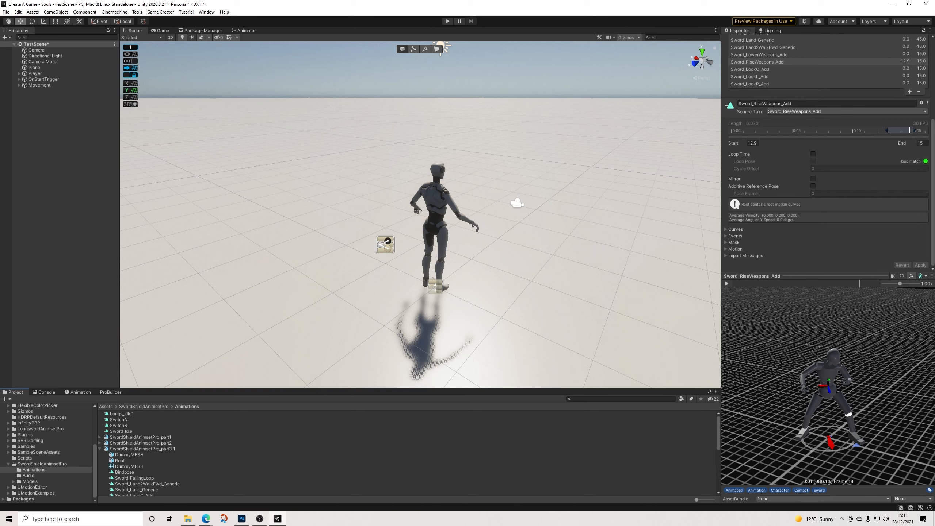
pyautogui.click(100, 449)
# Reopen the SwordShieldAnimsetPro Animations folder, review the duplicated part3 file's clip settings, and collapse the original part3 file
pyautogui.press('BackSpace')
pyautogui.press('BackSpace')
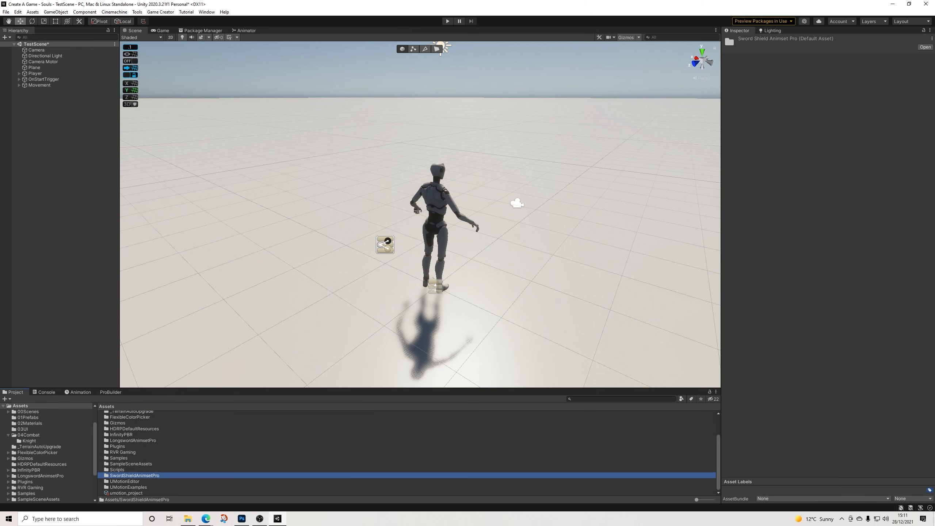
pyautogui.press('Return')
pyautogui.doubleClick(121, 414)
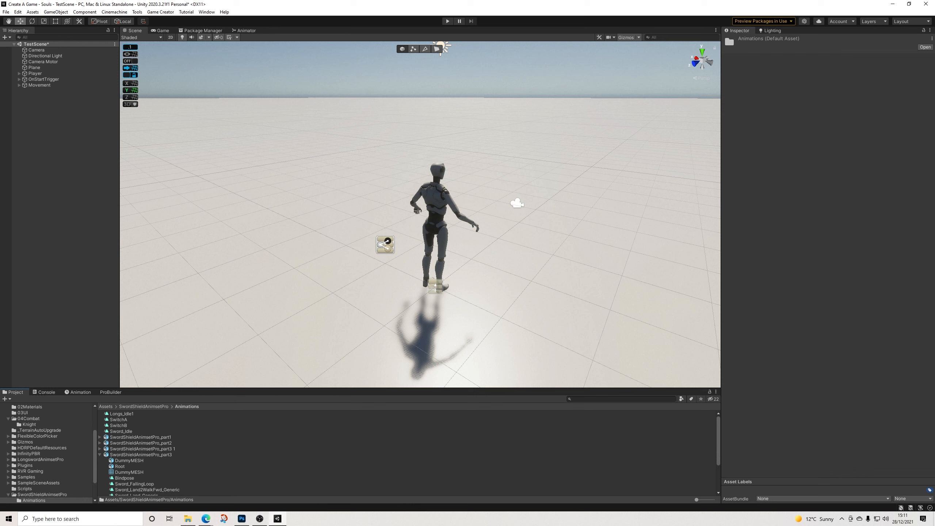
pyautogui.click(142, 449)
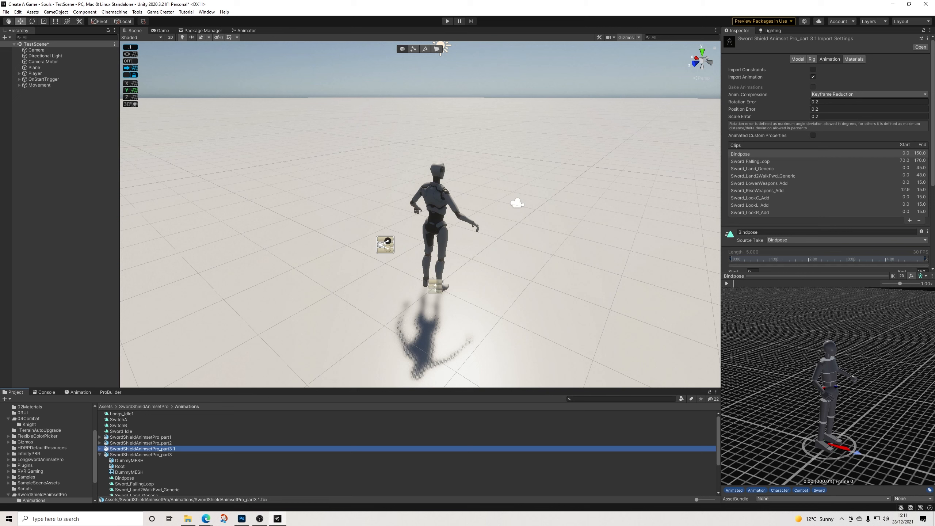
pyautogui.scroll(-3, 829, 147)
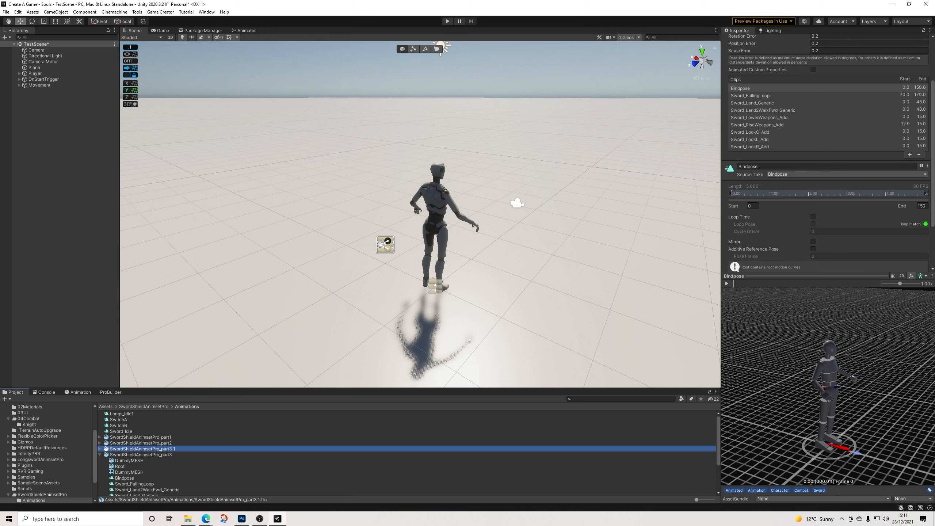
pyautogui.scroll(-3, 829, 147)
pyautogui.scroll(3, 828, 147)
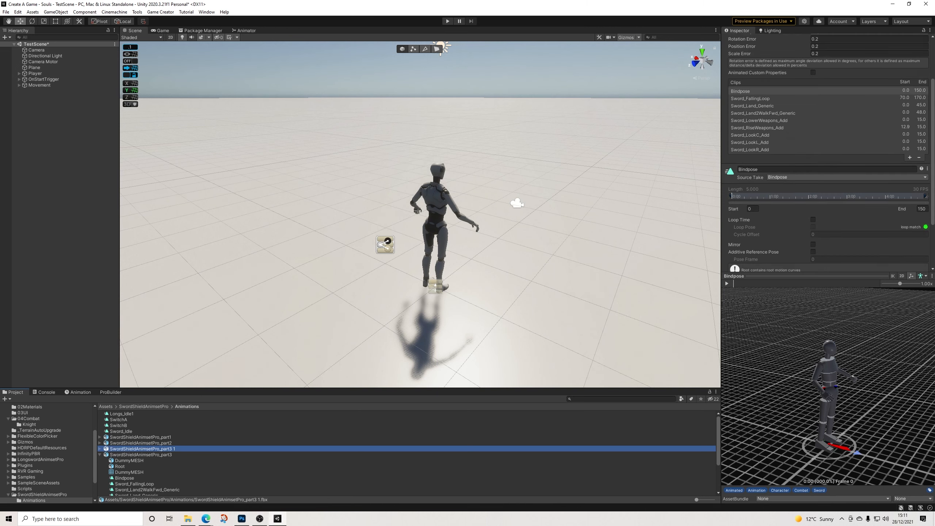
pyautogui.press('Delete')
pyautogui.click(100, 454)
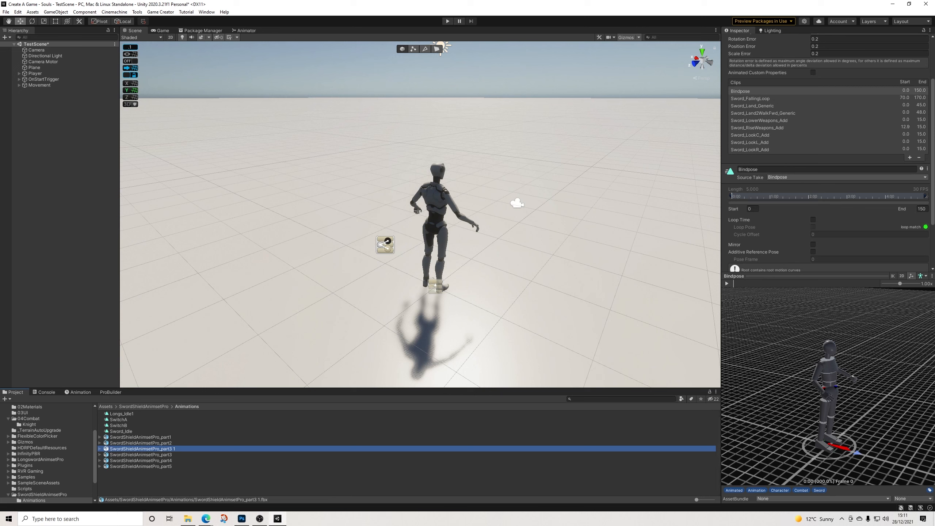
# Duplicate the SwordShieldAnimsetPro_part1 asset in the Animations folder
pyautogui.click(100, 437)
pyautogui.click(121, 413)
pyautogui.scroll(-6, 147, 450)
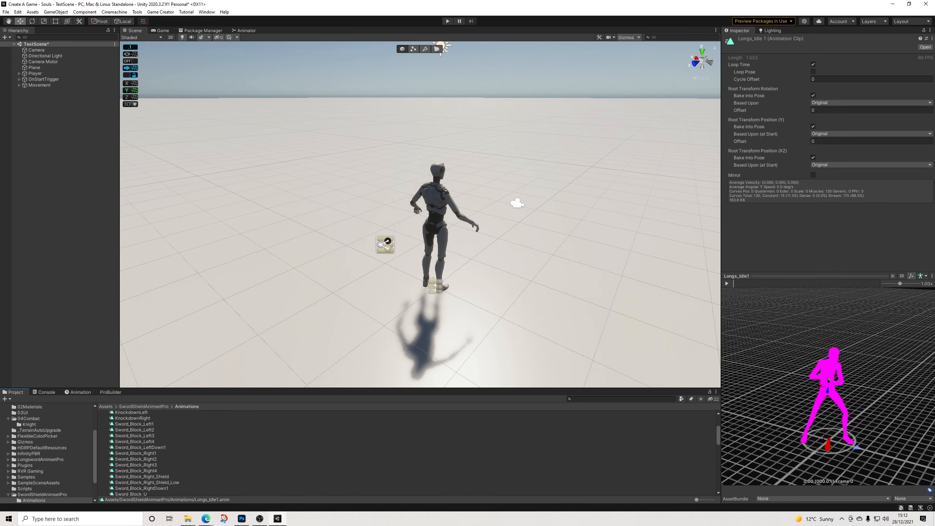
pyautogui.scroll(-4, 147, 453)
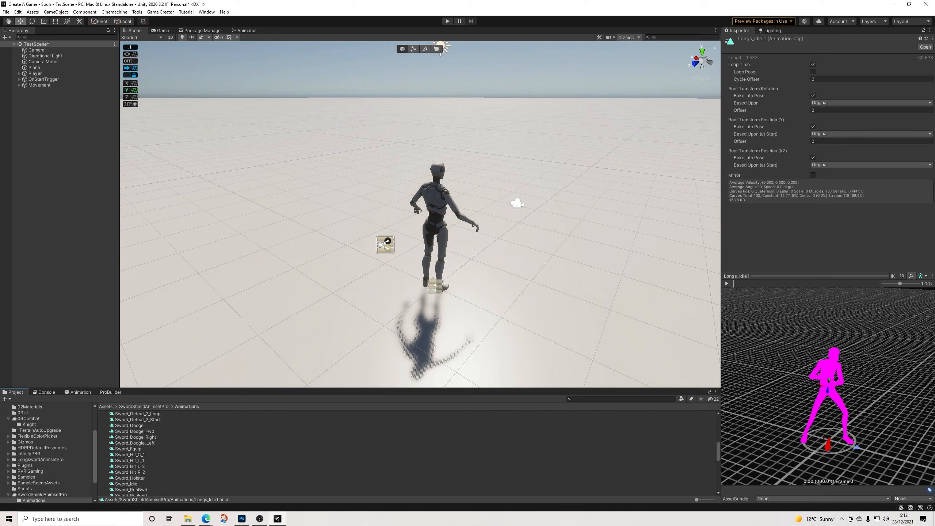
pyautogui.scroll(10, 147, 453)
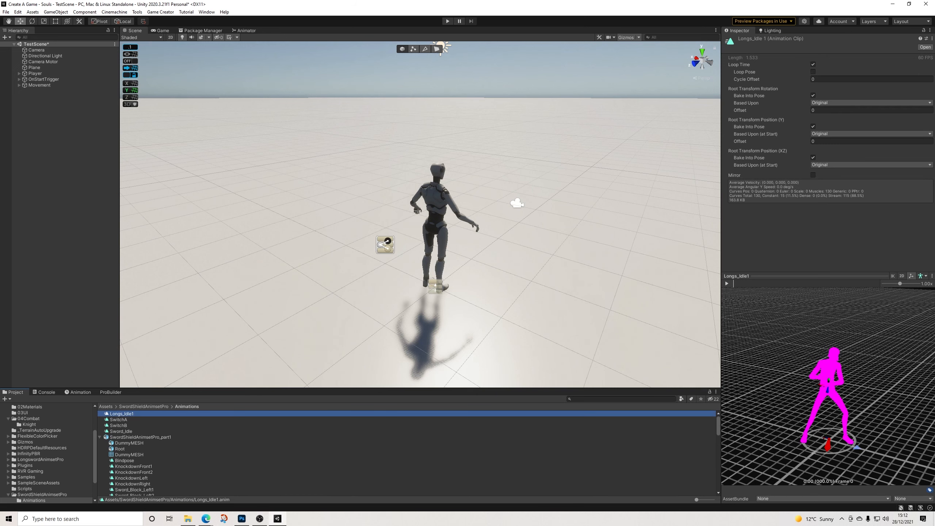
pyautogui.click(140, 437)
pyautogui.hotkey('ctrl', 'd')
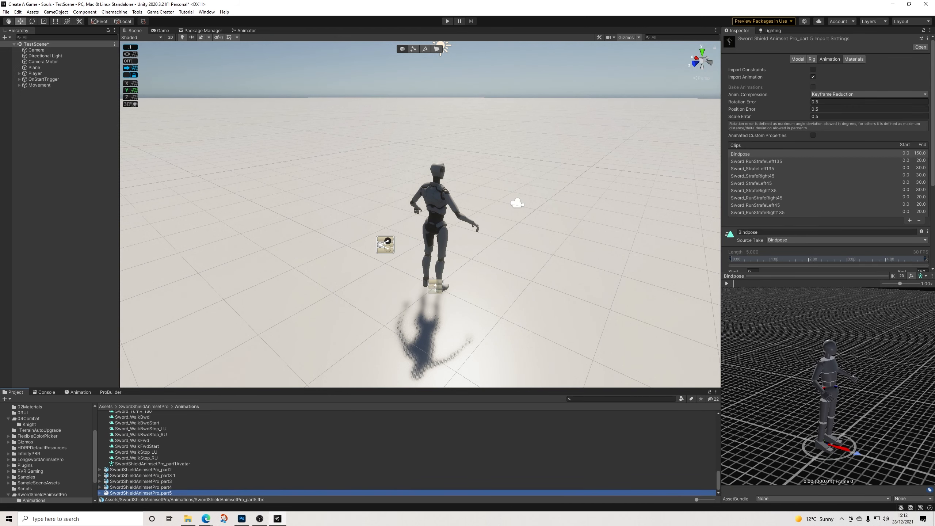
# Open the import settings of the duplicated SwordShieldAnimsetPro_part1 1 asset and select its Sword_Idle clip
pyautogui.scroll(15, 406, 454)
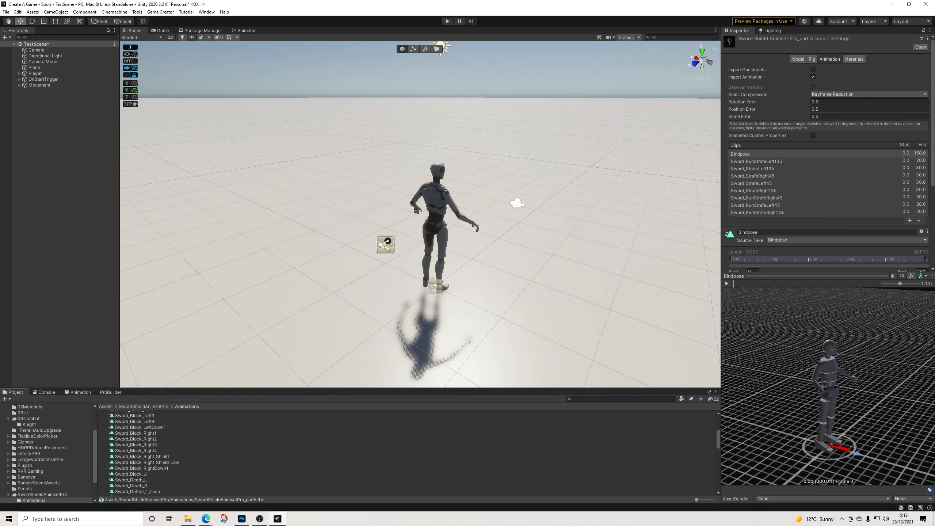
pyautogui.scroll(8, 405, 453)
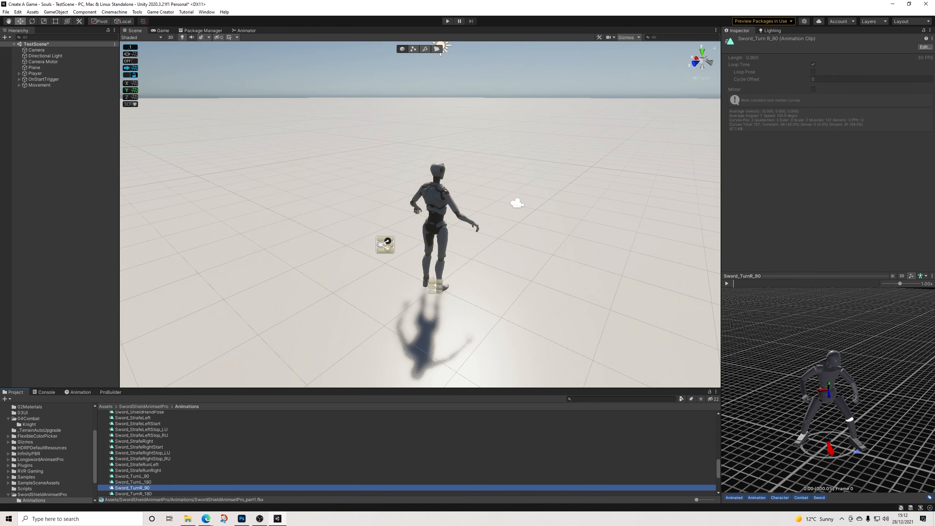
pyautogui.scroll(15, 405, 453)
pyautogui.click(405, 453)
pyautogui.scroll(5, 405, 454)
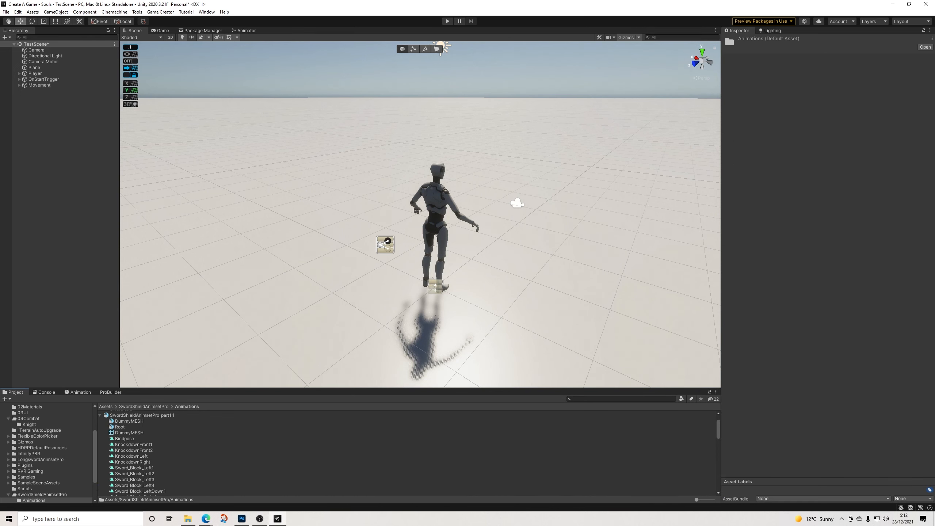
pyautogui.scroll(1, 142, 437)
pyautogui.click(142, 438)
pyautogui.scroll(-15, 829, 155)
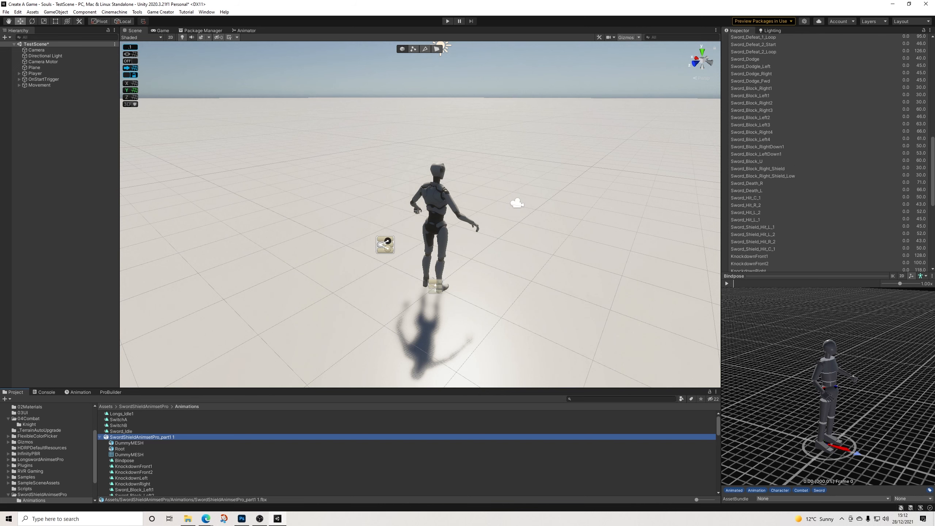
pyautogui.scroll(12, 828, 155)
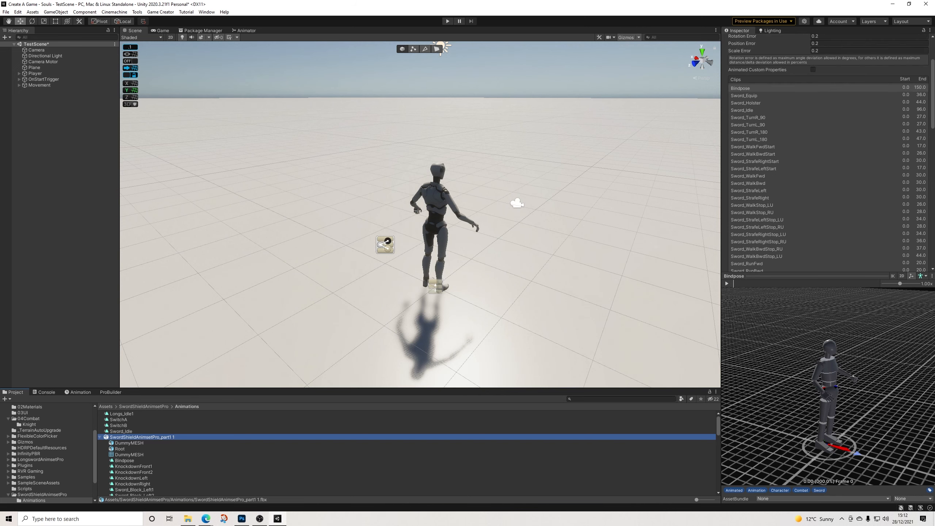
pyautogui.click(743, 110)
pyautogui.moveTo(737, 283)
pyautogui.mouseDown()
pyautogui.moveTo(872, 283)
pyautogui.moveTo(735, 283)
pyautogui.mouseUp()
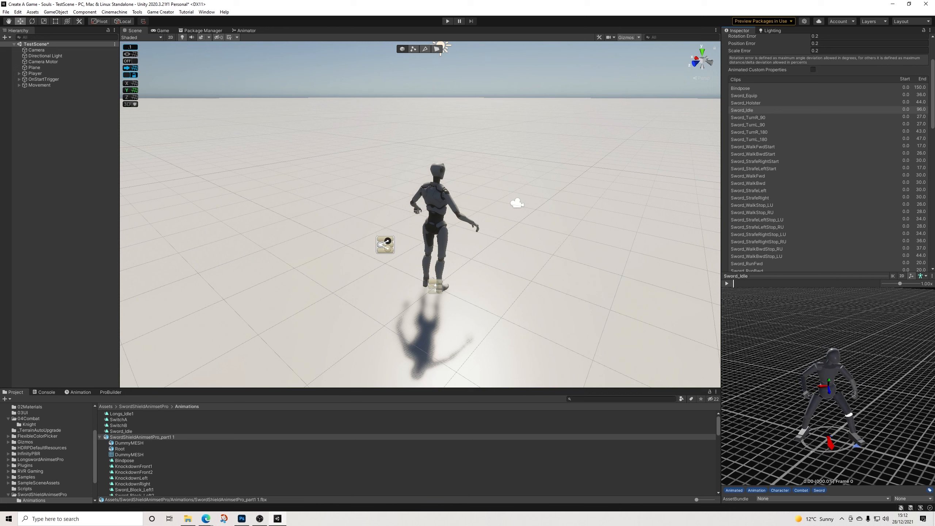
# Trim the Sword_Idle clip to end at frame 5, preview it, and apply the import settings
pyautogui.scroll(3, 825, 155)
pyautogui.scroll(-18, 825, 155)
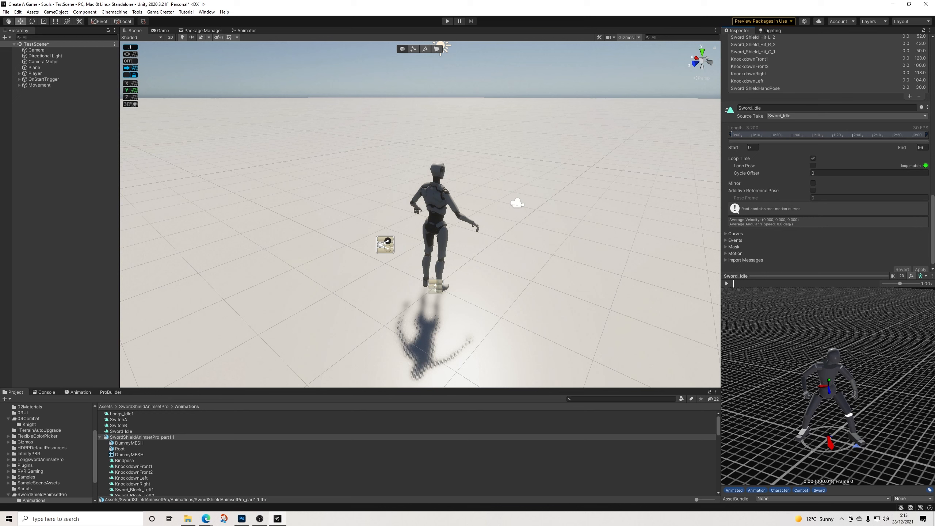
pyautogui.moveTo(926, 135); pyautogui.dragTo(742, 135)
pyautogui.click(727, 284)
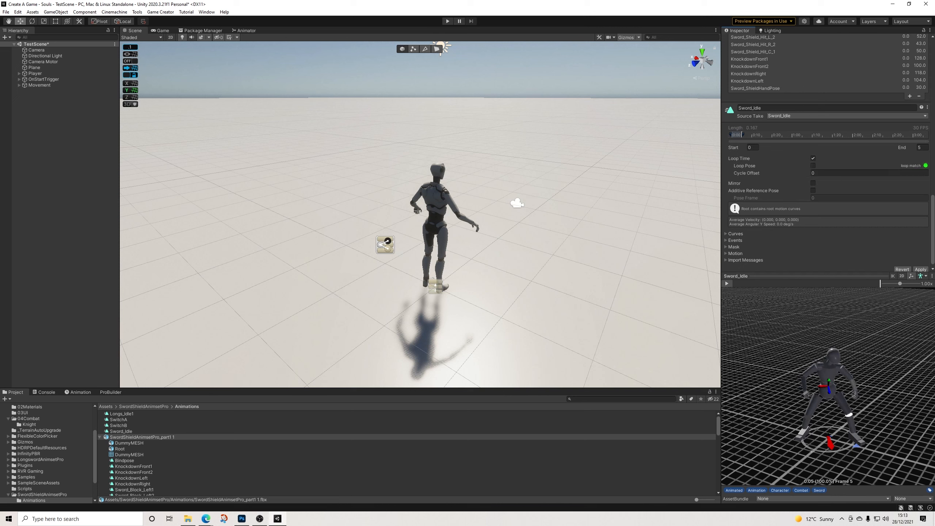
pyautogui.click(727, 284)
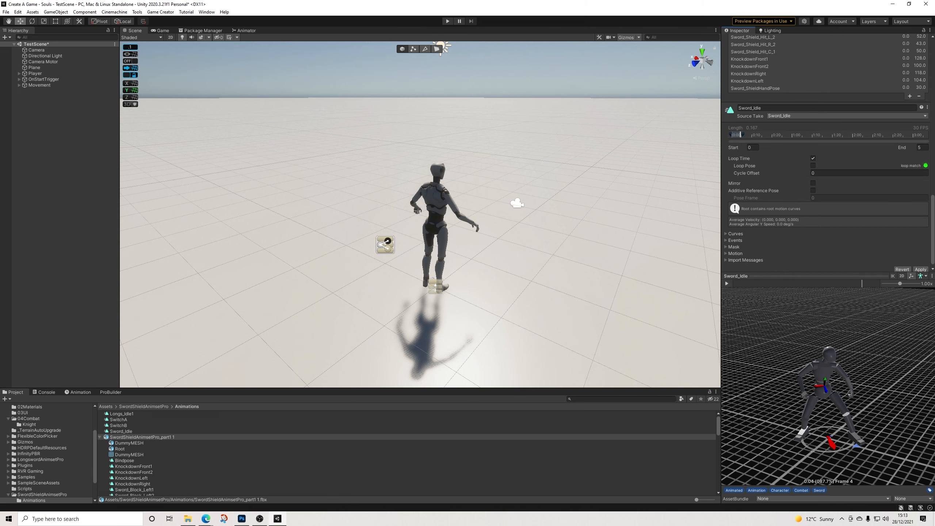
pyautogui.scroll(-1, 902, 239)
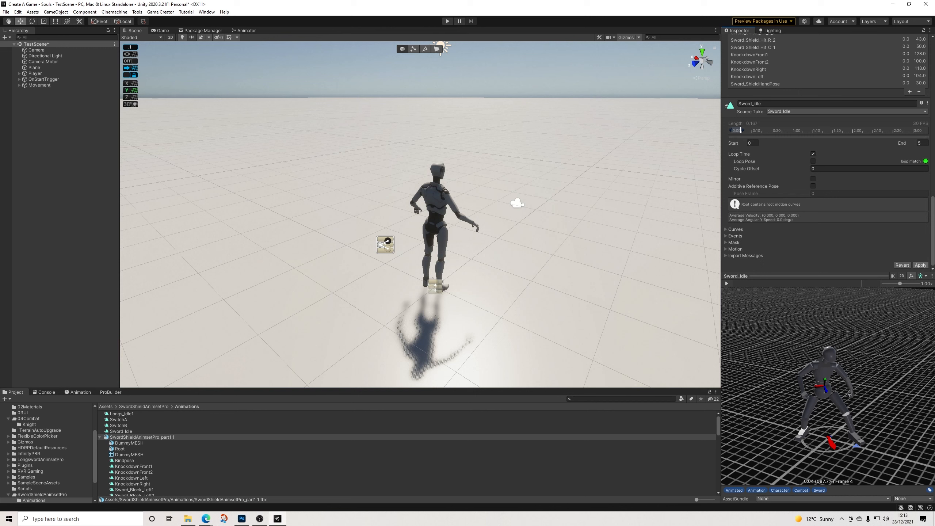
pyautogui.click(920, 266)
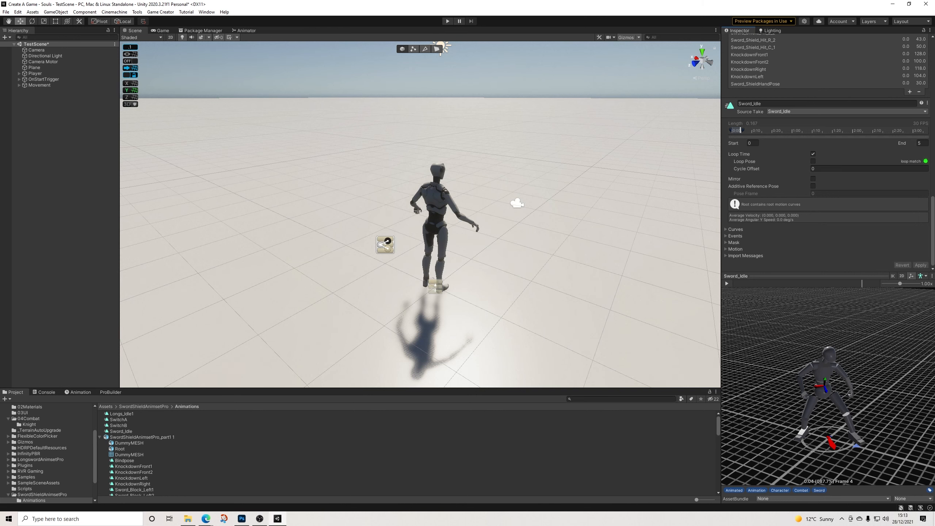
# Create a Game Creator simple character state asset in the 04Combat/Knight folder
pyautogui.click(100, 437)
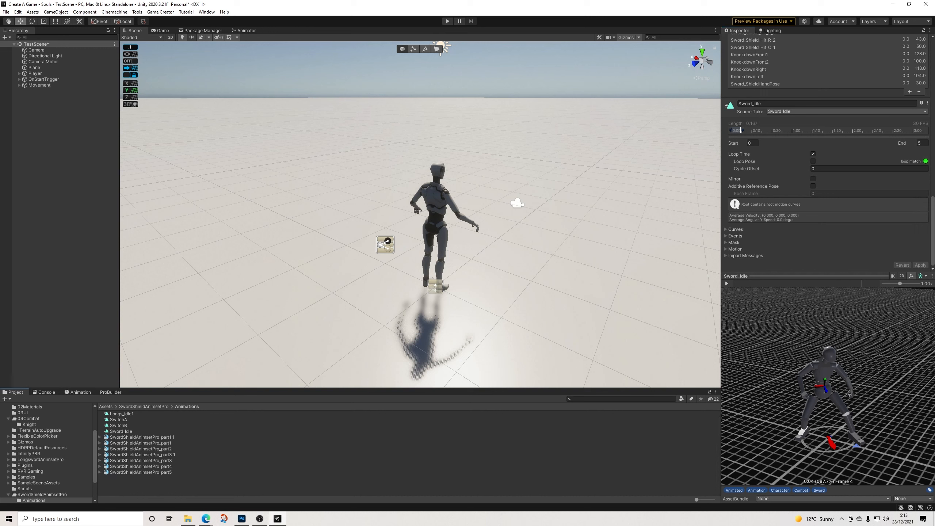
pyautogui.scroll(2, 46, 453)
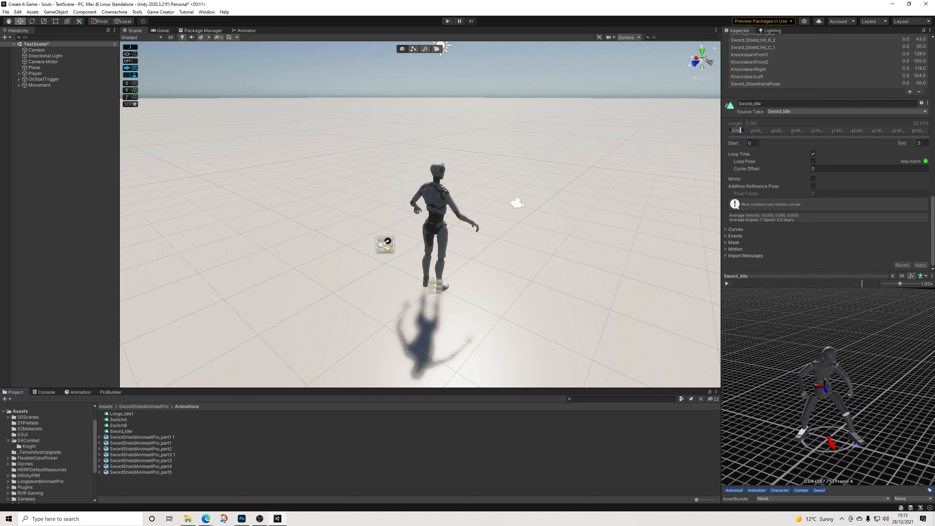
pyautogui.click(30, 447)
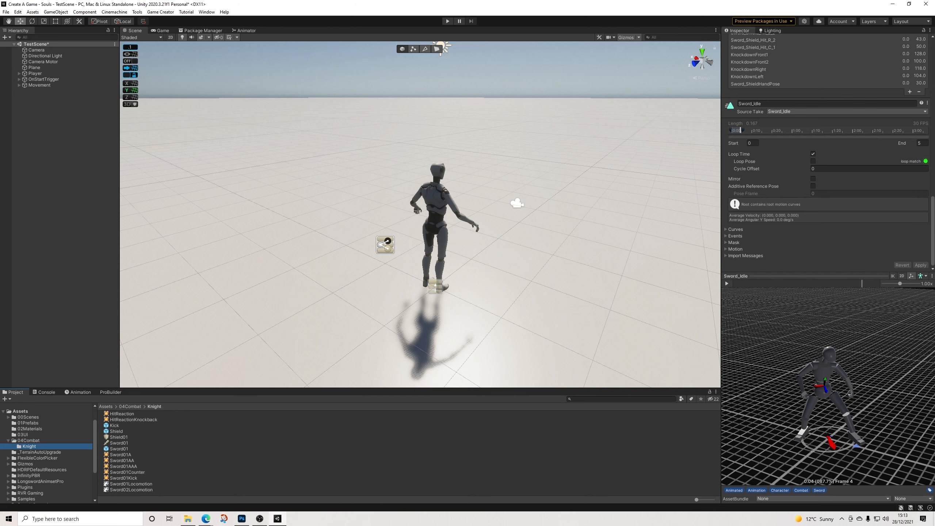
pyautogui.rightClick(130, 495)
pyautogui.moveTo(154, 303)
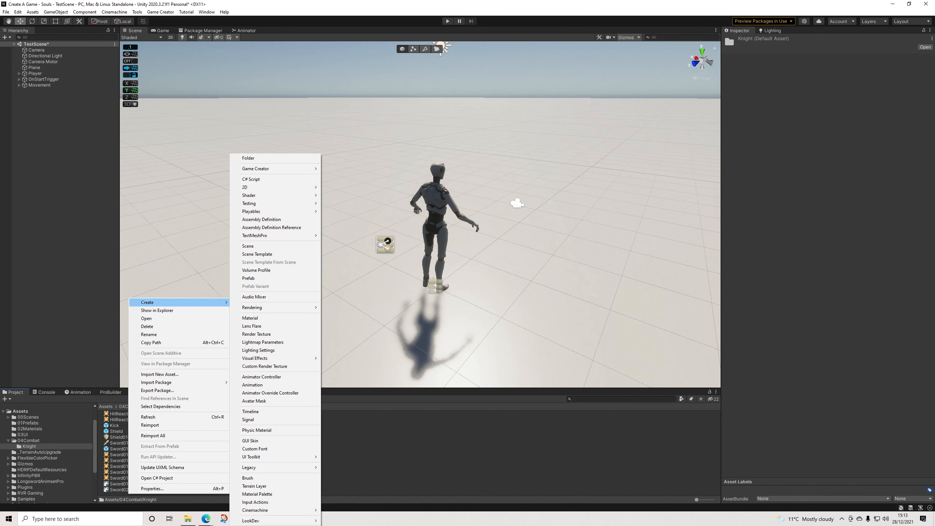
pyautogui.moveTo(276, 169)
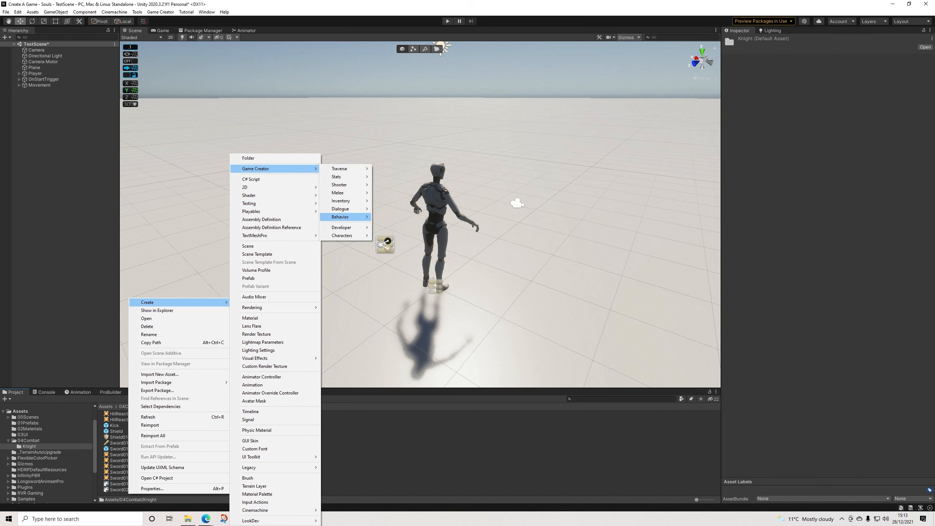
pyautogui.moveTo(346, 235)
pyautogui.click(405, 235)
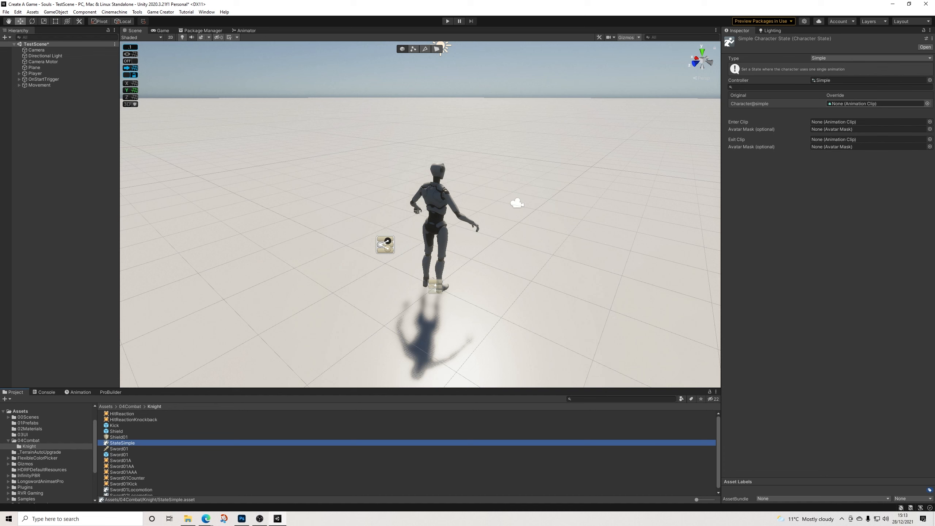
# Lock the Inspector on the new state and assign Sword_RiseWeapons_Add from SwordShieldAnimsetPro_part3 1 as its Character@simple override clip
pyautogui.click(924, 30)
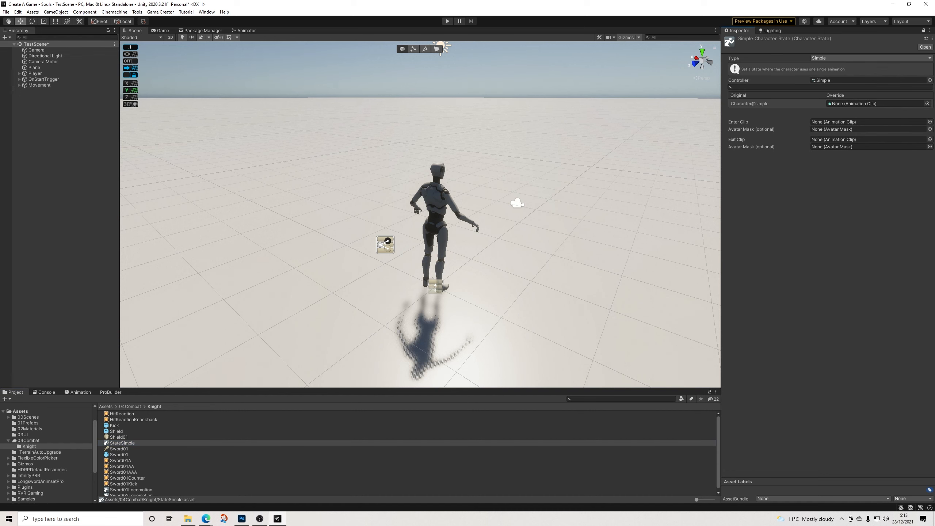
pyautogui.scroll(-3, 46, 453)
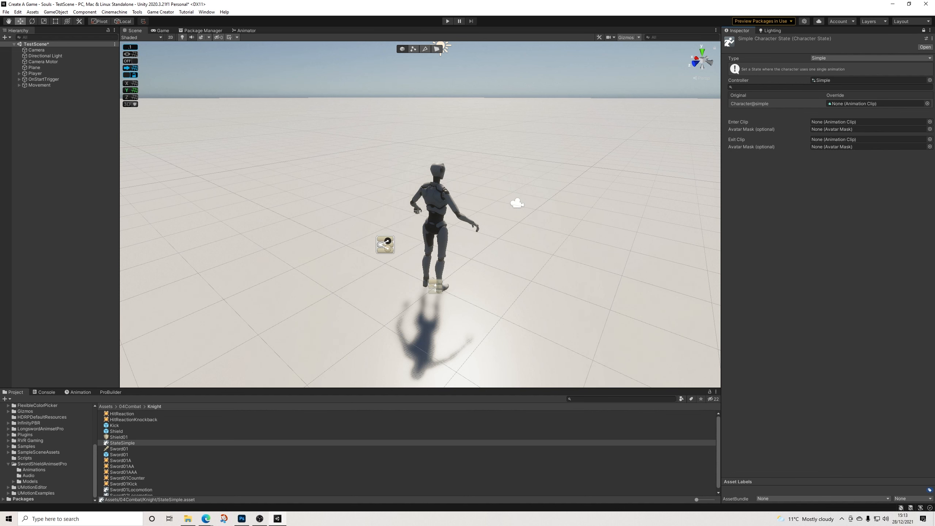
pyautogui.click(34, 470)
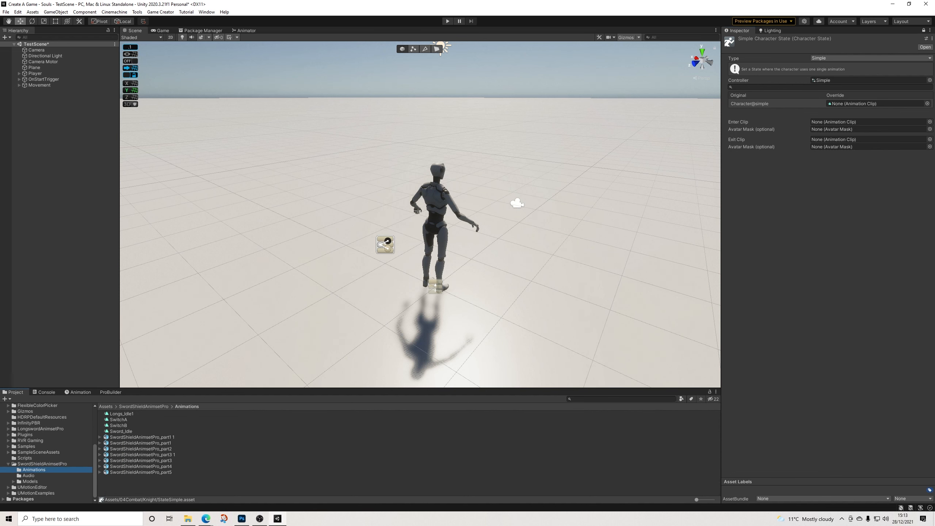
pyautogui.click(100, 455)
pyautogui.scroll(-3, 110, 456)
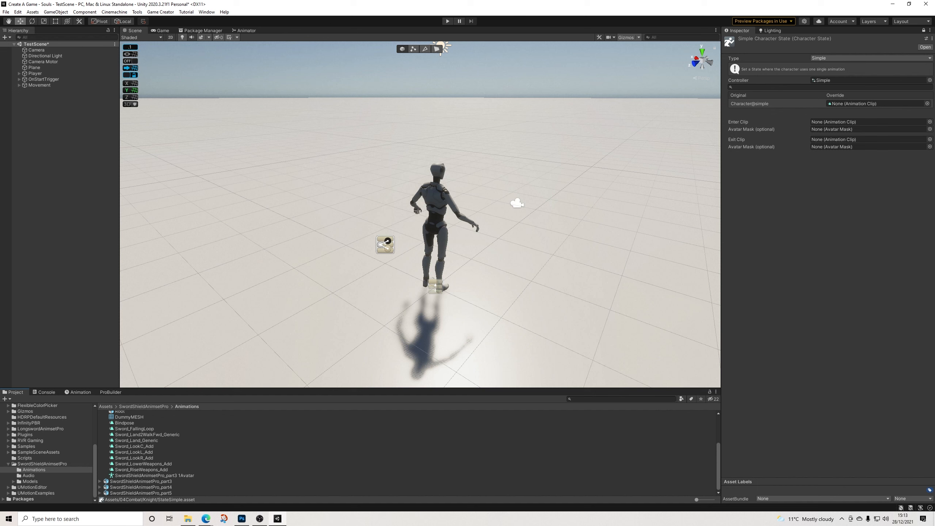
pyautogui.scroll(1, 406, 453)
pyautogui.moveTo(141, 475); pyautogui.dragTo(858, 103)
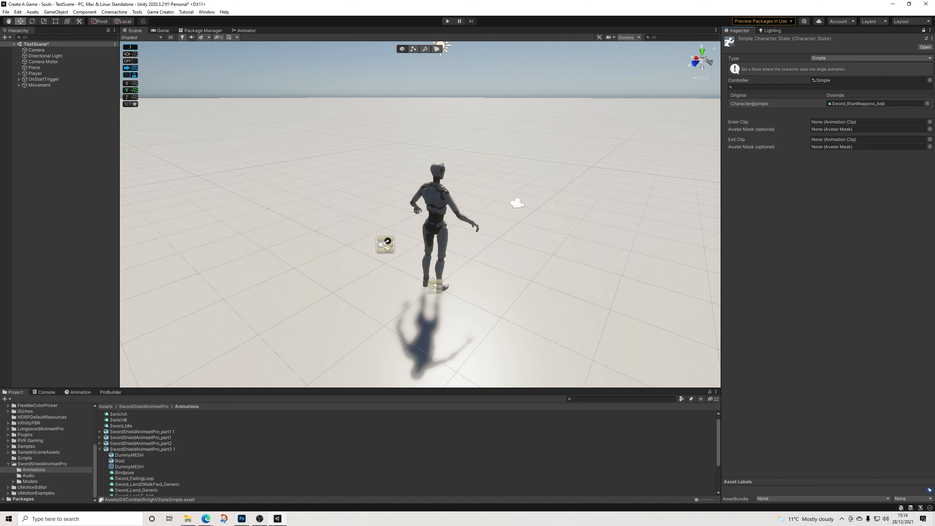
# Unlock the Inspector and examine the animation import settings and clip list of SwordShieldAnimsetPro_part3 1
pyautogui.click(142, 449)
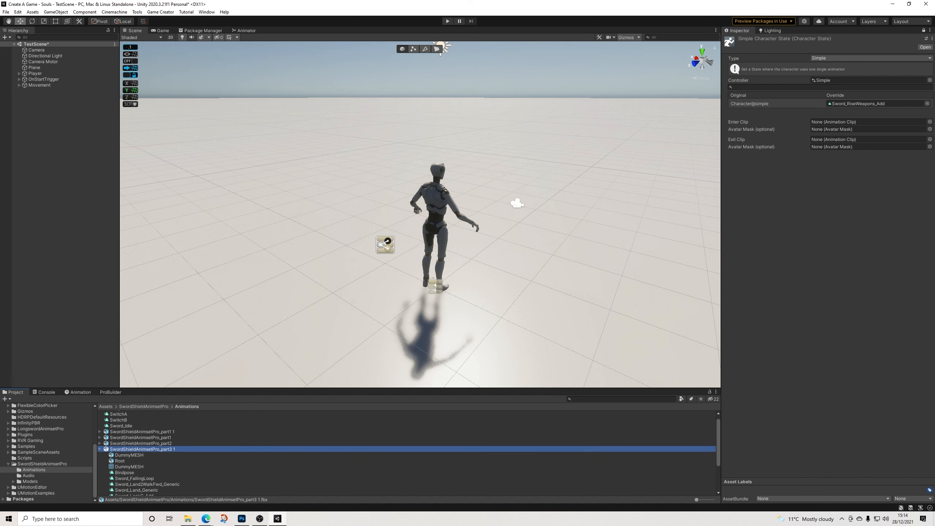
pyautogui.scroll(-3, 405, 453)
pyautogui.scroll(2, 405, 453)
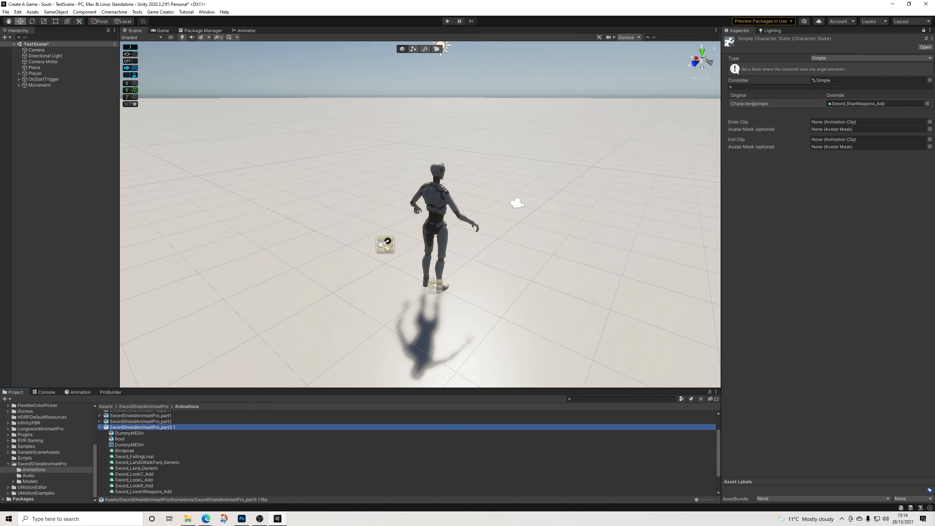
pyautogui.click(924, 31)
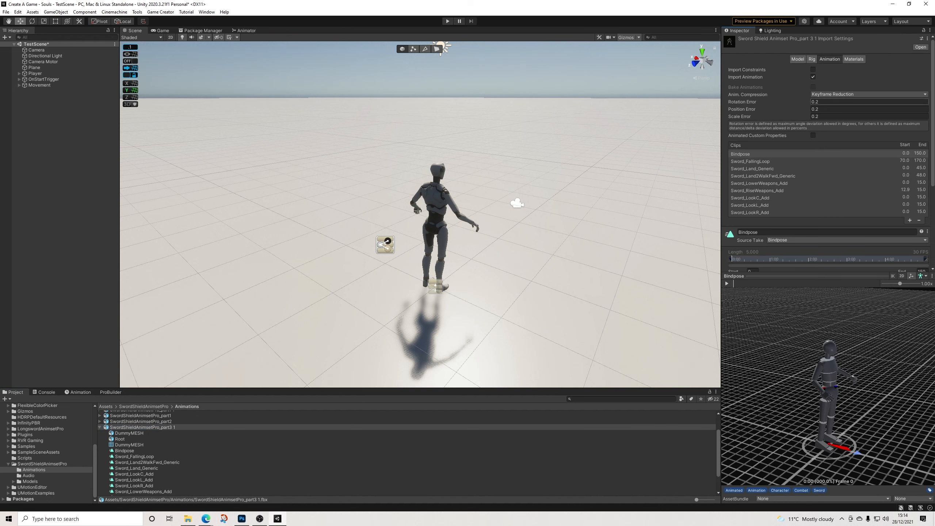
pyautogui.scroll(-3, 828, 166)
pyautogui.scroll(3, 829, 166)
pyautogui.scroll(-3, 829, 166)
pyautogui.scroll(-3, 829, 166)
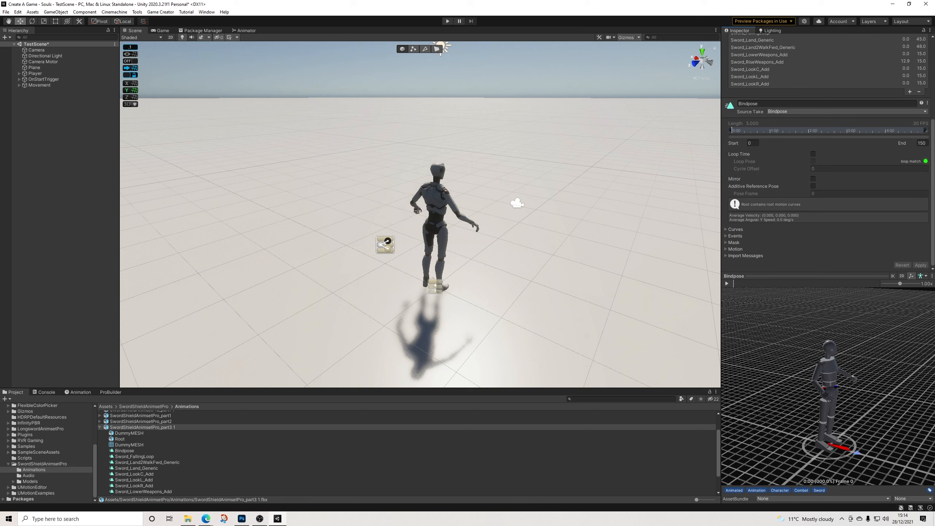
pyautogui.scroll(2, 408, 453)
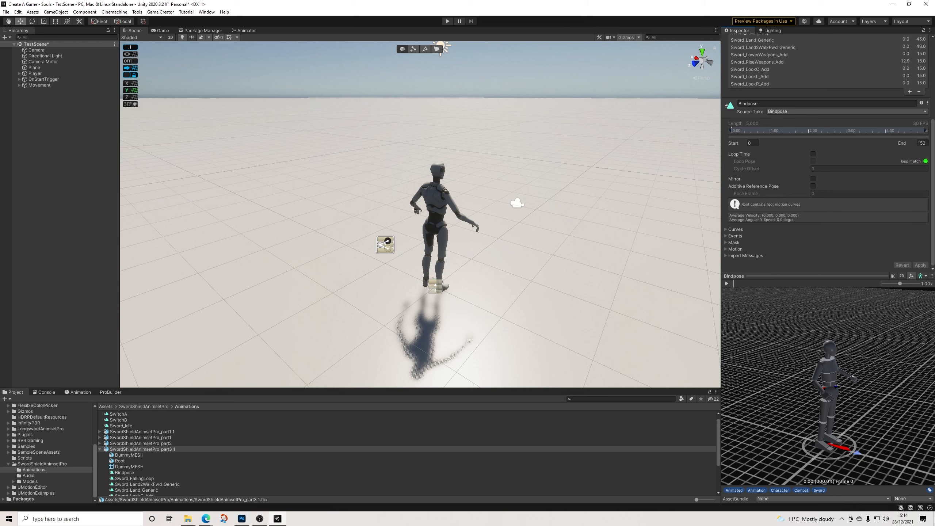
# Try to rename the StateSimple asset in the Knight folder to Shield01
pyautogui.scroll(3, 46, 453)
pyautogui.click(29, 437)
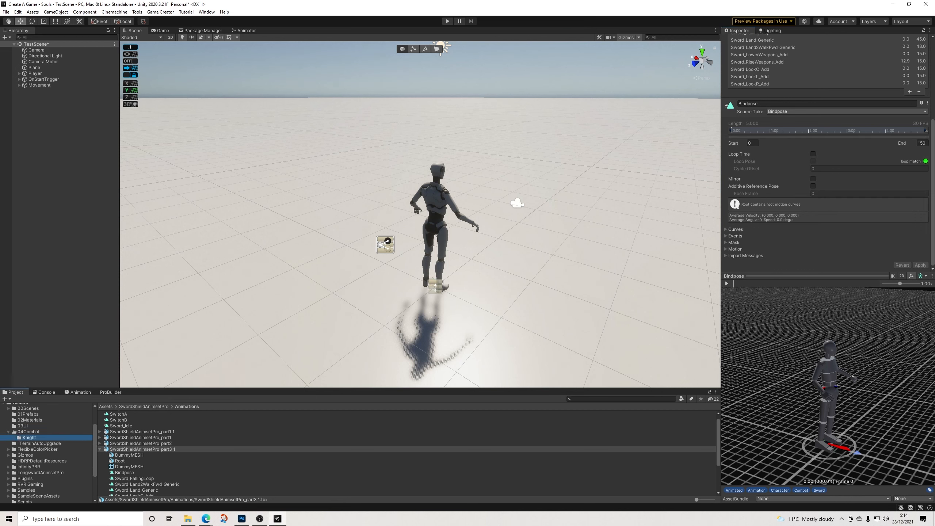
pyautogui.rightClick(123, 440)
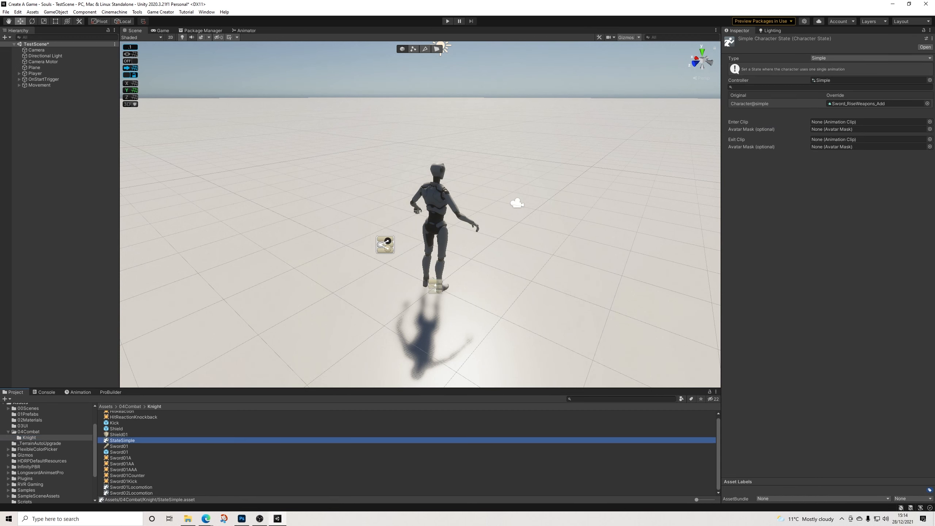
pyautogui.click(147, 281)
pyautogui.write('Shield01')
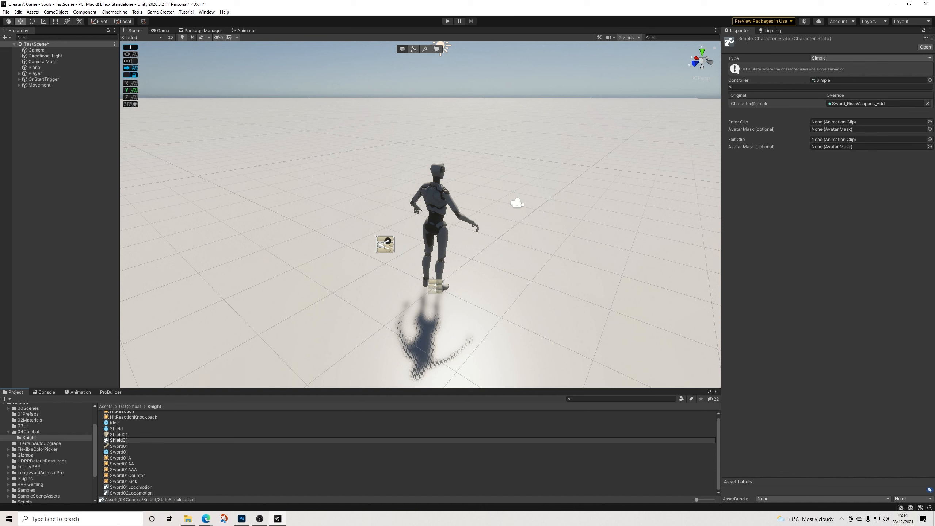
pyautogui.press('Return')
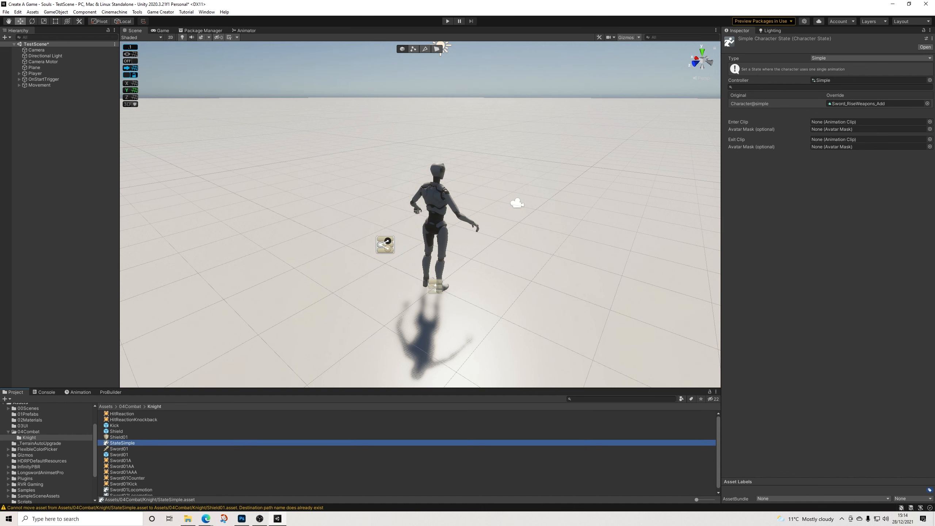
# Rename the StateSimple asset in the Knight folder to Shield01Locomotion
pyautogui.rightClick(131, 443)
pyautogui.click(166, 293)
pyautogui.write('Shield01')
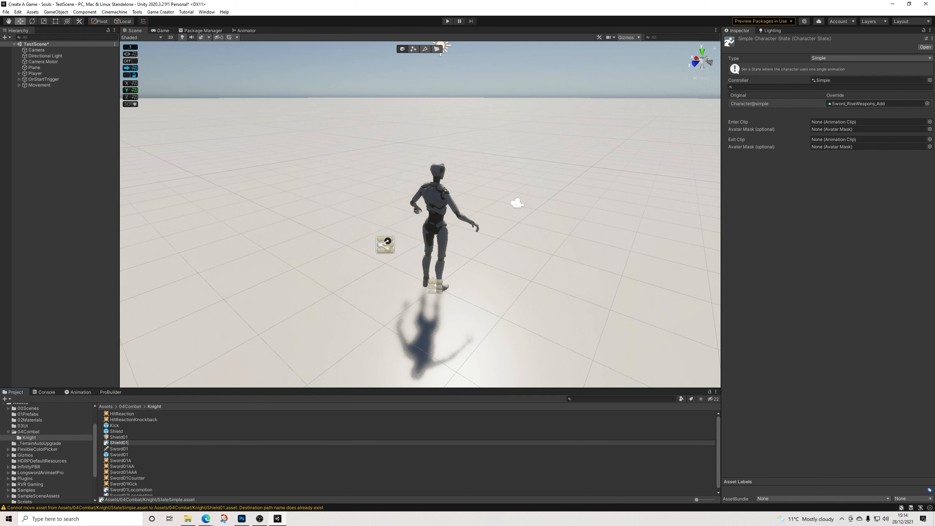
pyautogui.write('Locomotion')
pyautogui.press('Return')
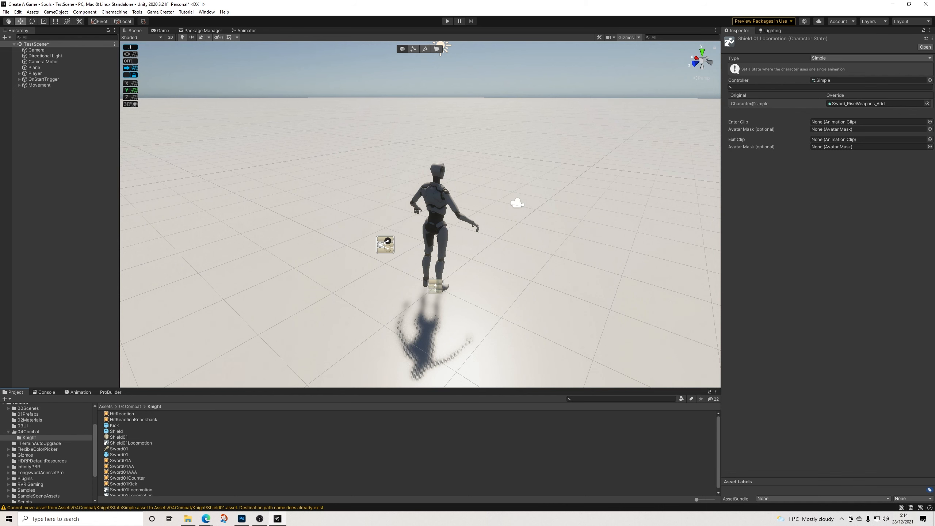
# Assign Shield01Locomotion as the Defend State of the Shield01 melee shield and UpperBody as its Defend Mask
pyautogui.click(118, 432)
pyautogui.click(119, 437)
pyautogui.moveTo(129, 444); pyautogui.dragTo(847, 169)
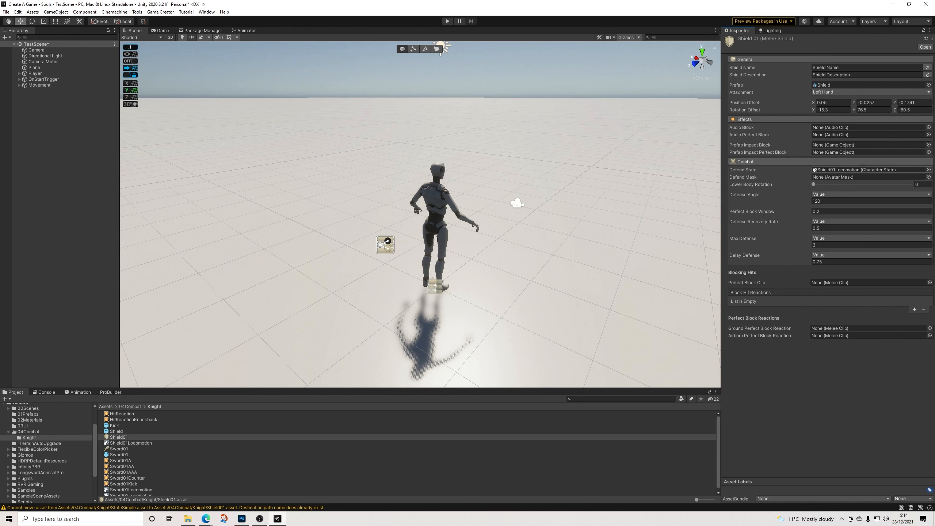
pyautogui.click(930, 177)
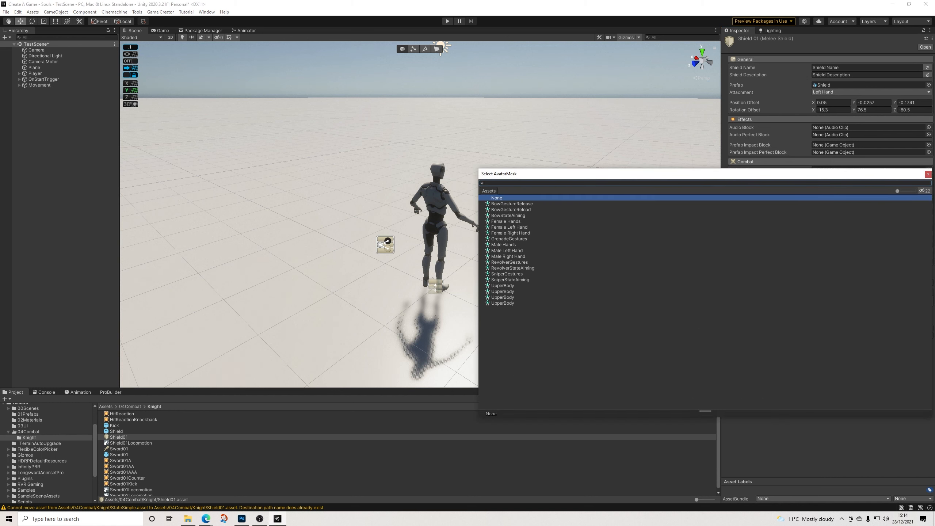
pyautogui.click(503, 303)
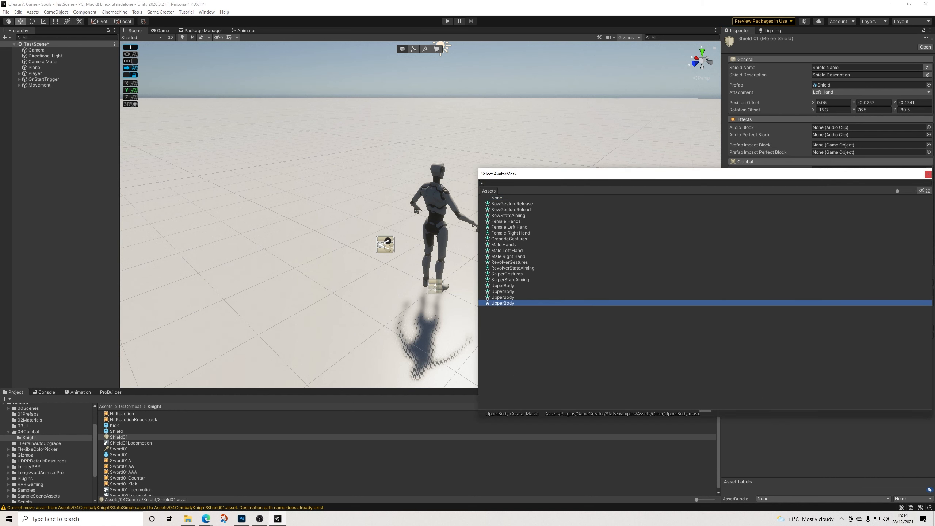
pyautogui.press('Return')
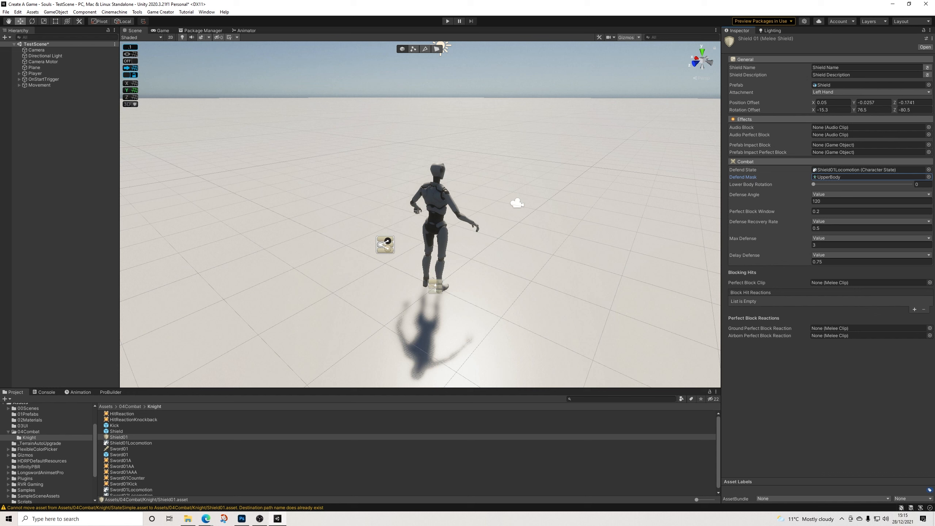
# Duplicate the HitReaction melee clip in the Knight folder and rename the copy PerfectBlock
pyautogui.click(122, 414)
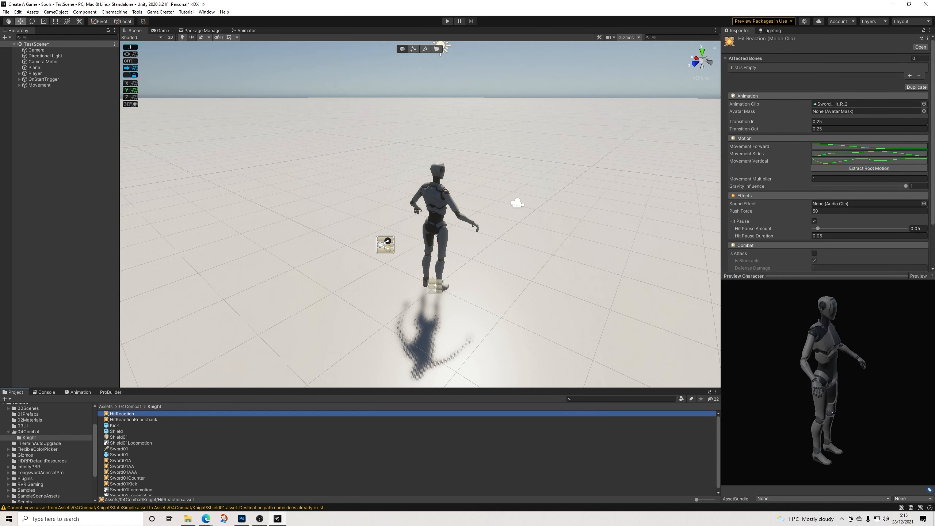
pyautogui.click(46, 393)
pyautogui.click(7, 399)
pyautogui.click(14, 393)
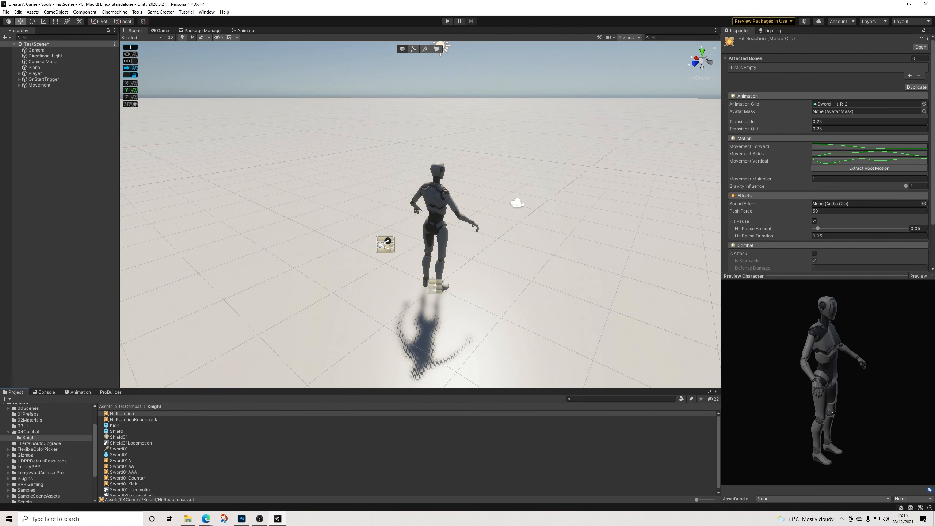
pyautogui.click(917, 87)
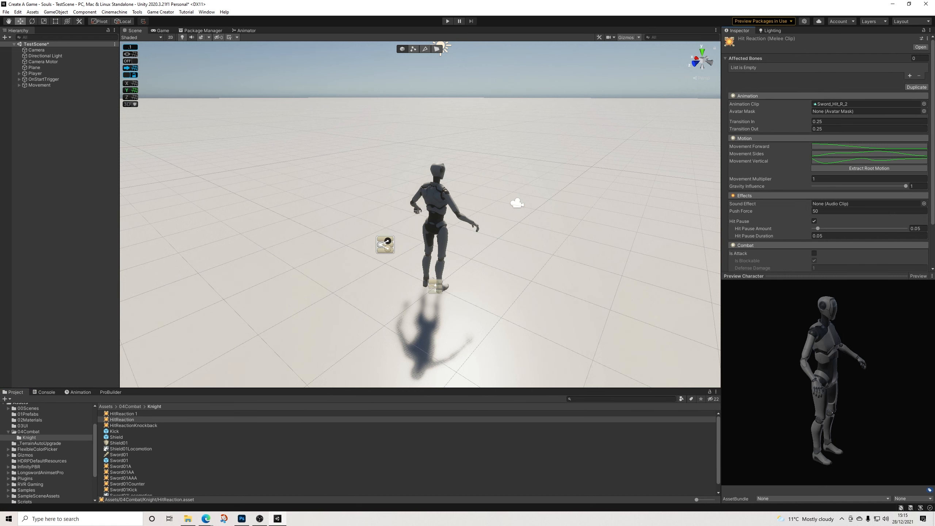
pyautogui.rightClick(123, 414)
pyautogui.click(145, 255)
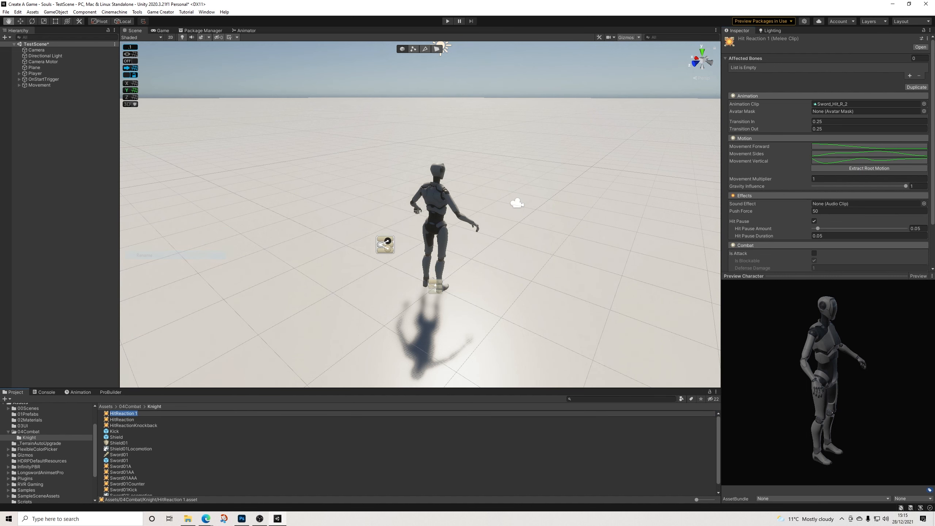
pyautogui.write('PerfectBlock')
pyautogui.press('Return')
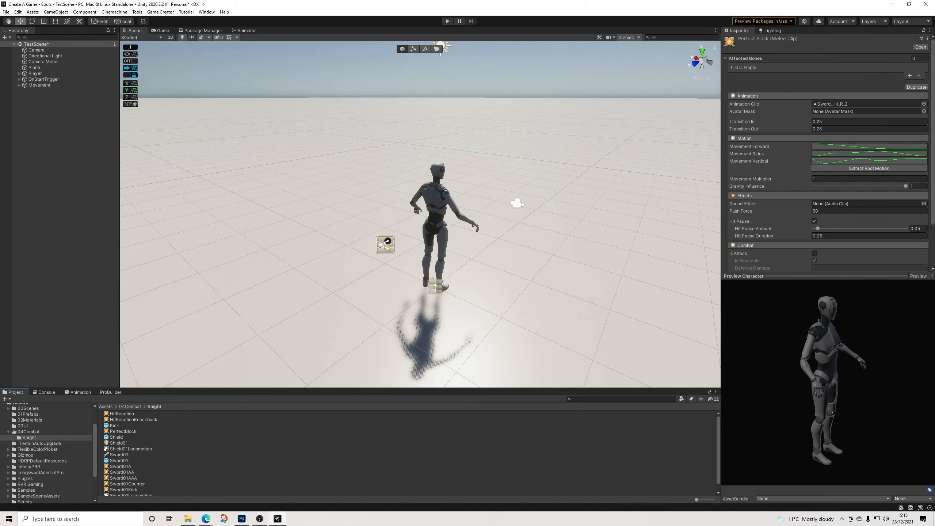
# Lock the Inspector on PerfectBlock and assign Sword_Idle from SwordShieldAnimsetPro_part1 1 as its animation clip
pyautogui.click(124, 431)
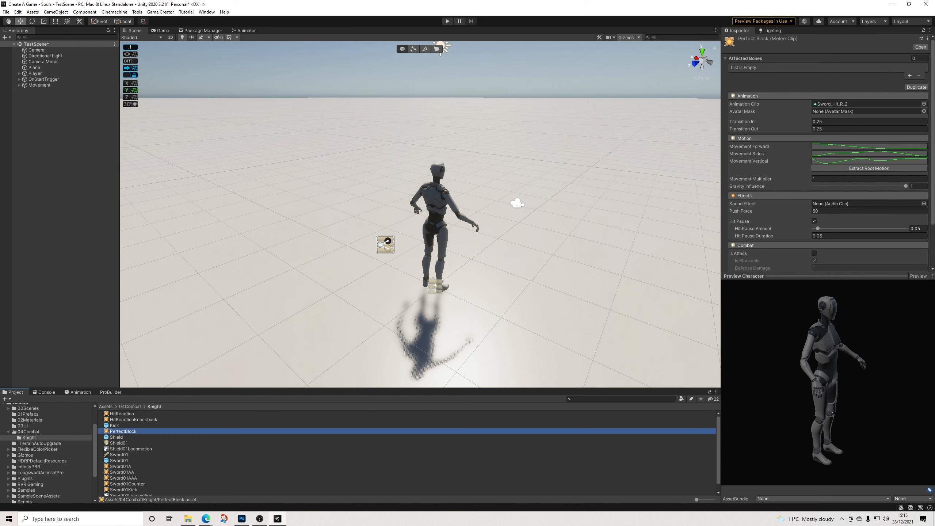
pyautogui.click(925, 30)
pyautogui.scroll(-2, 46, 464)
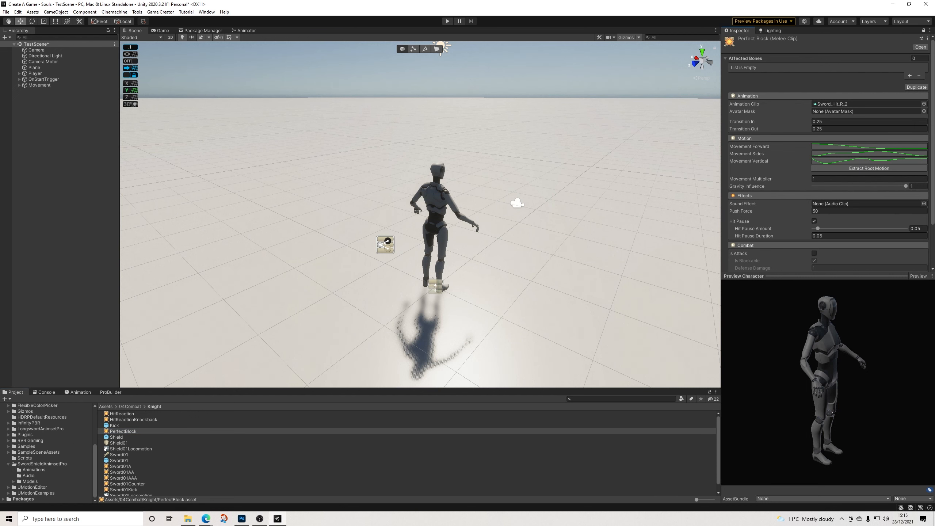
pyautogui.click(34, 470)
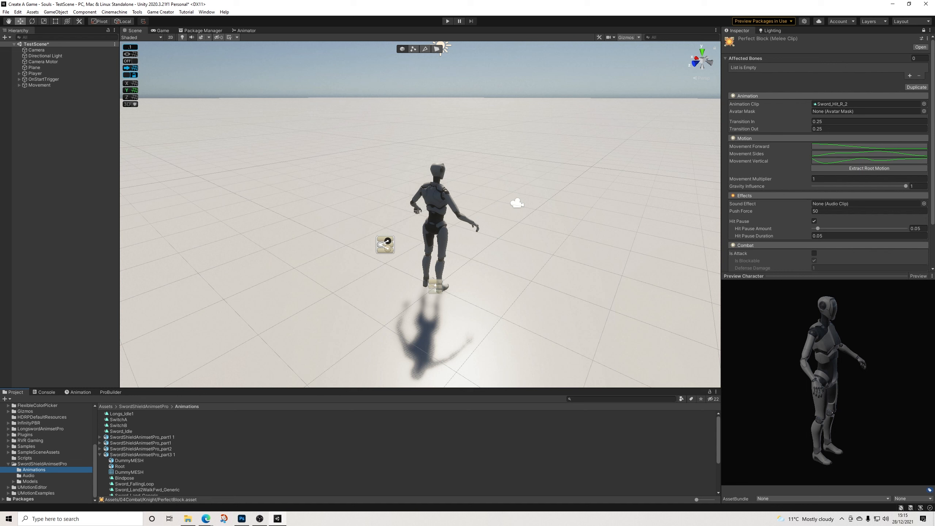
pyautogui.scroll(-10, 405, 453)
pyautogui.scroll(-4, 405, 453)
pyautogui.scroll(-2, 405, 453)
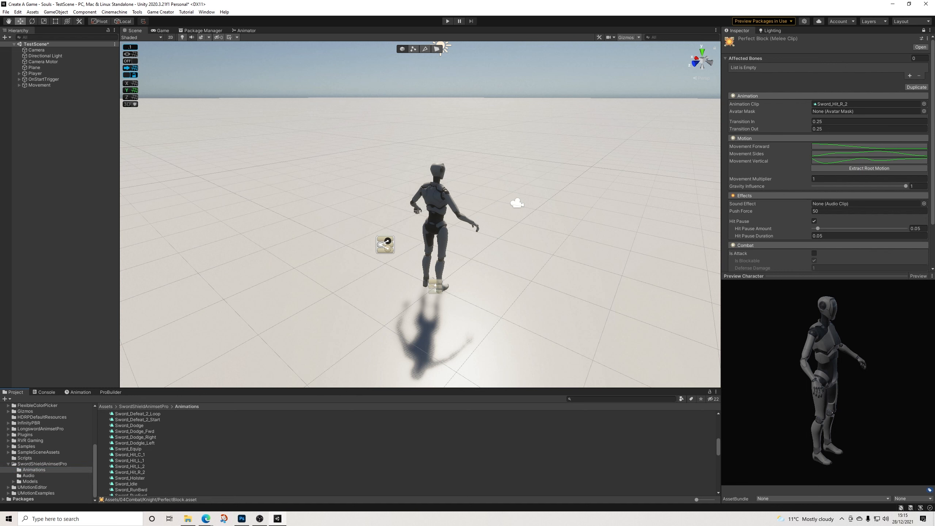
pyautogui.moveTo(127, 484); pyautogui.dragTo(843, 82)
pyautogui.scroll(8, 405, 453)
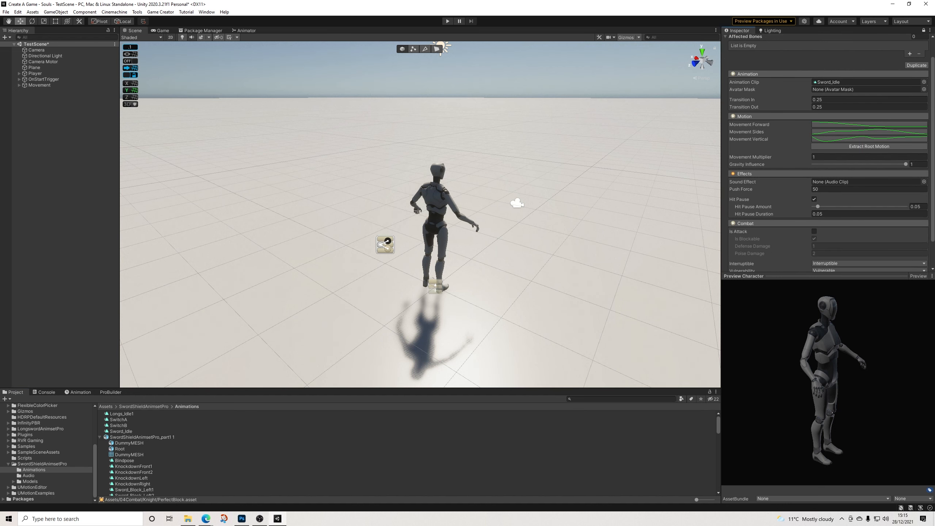
pyautogui.click(105, 437)
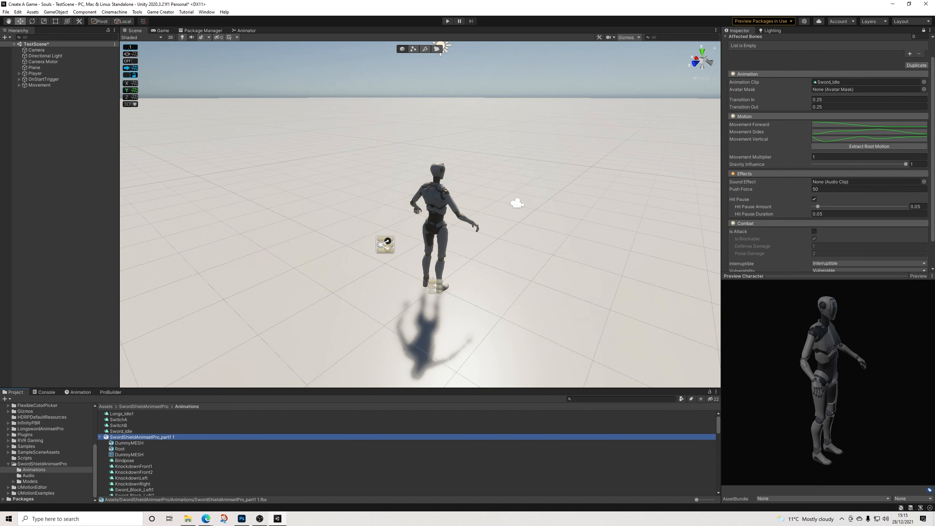
pyautogui.click(100, 437)
pyautogui.scroll(-2, 869, 182)
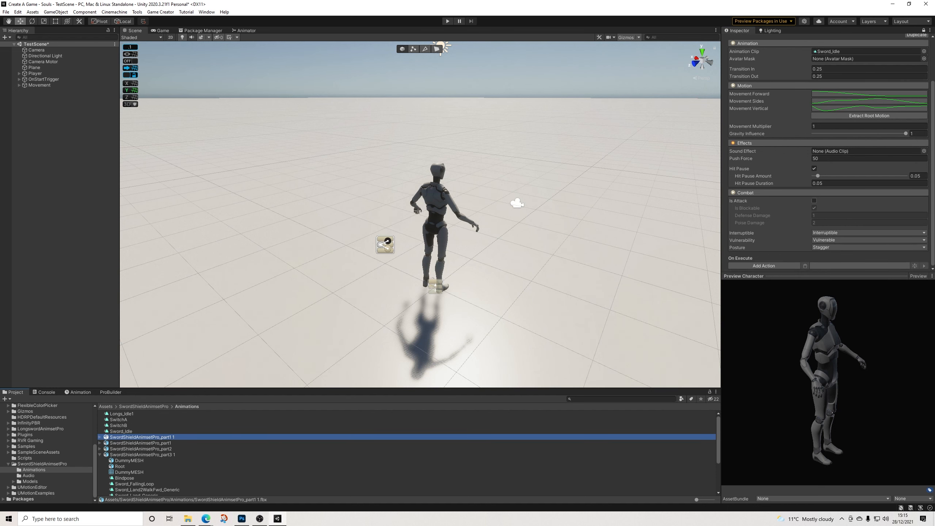
pyautogui.click(814, 201)
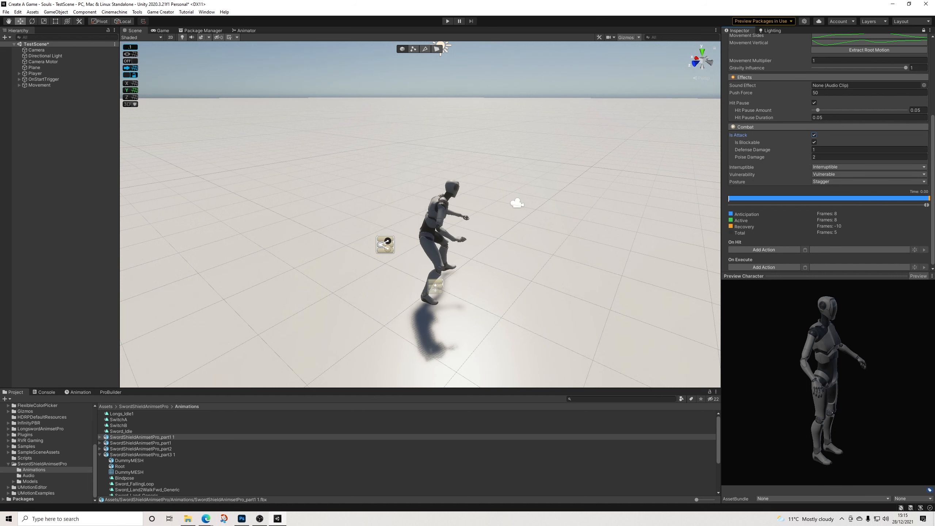
pyautogui.click(814, 135)
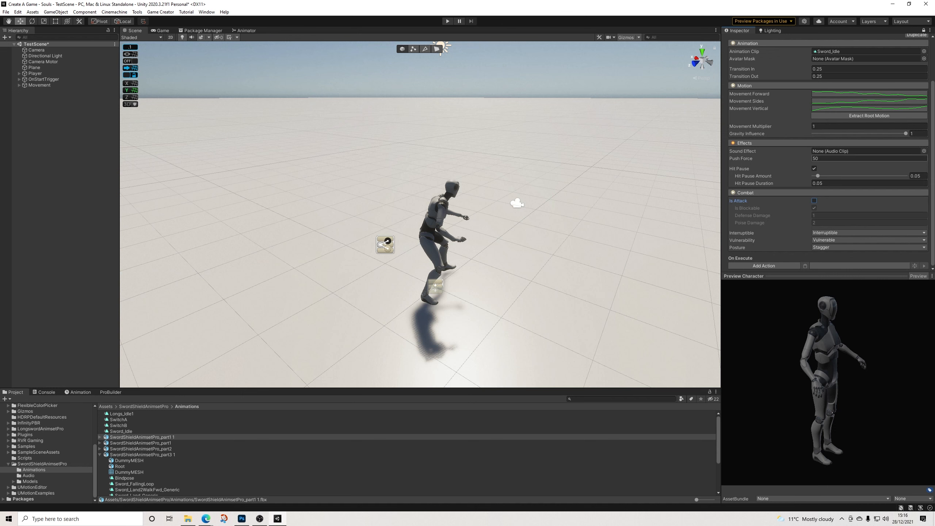
# Add an Input Melee action to PerfectBlock's On Execute list, with Player as the character and C as the key
pyautogui.click(764, 266)
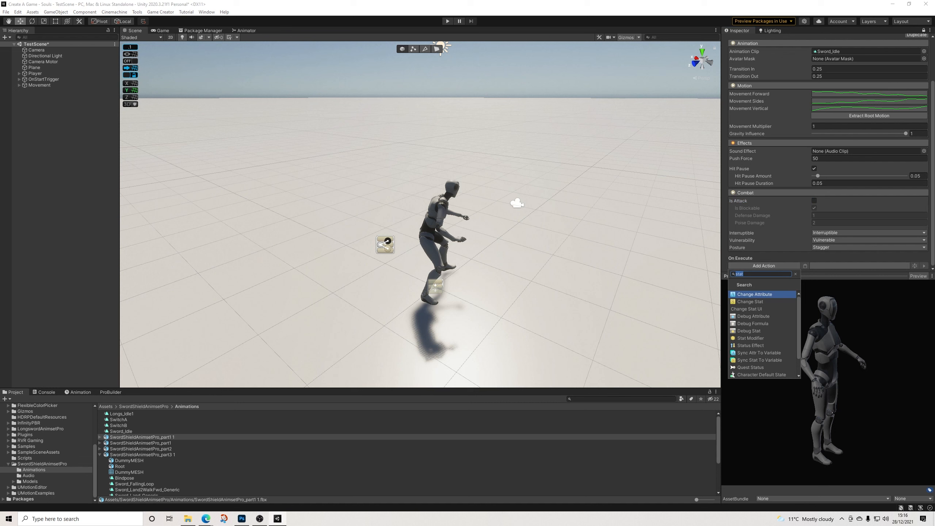
pyautogui.write('inp')
pyautogui.press('Return')
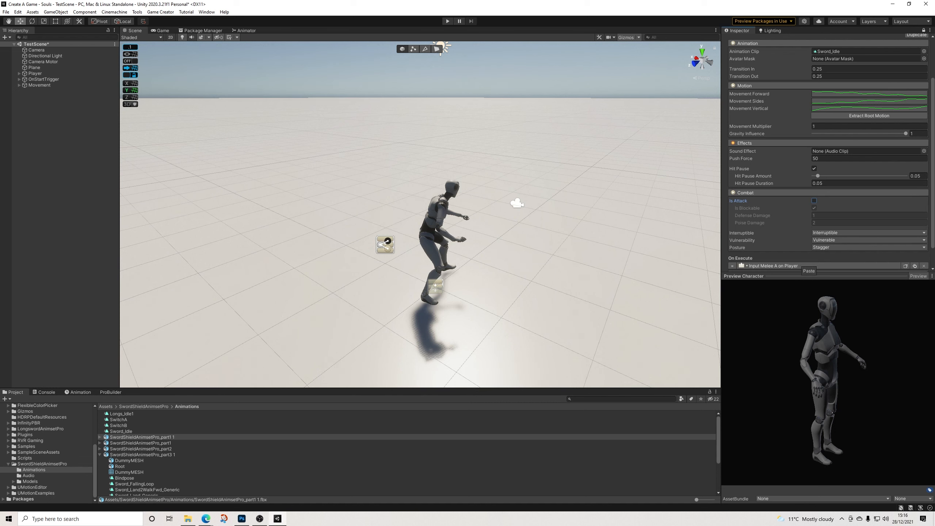
pyautogui.scroll(-2, 807, 258)
pyautogui.click(833, 257)
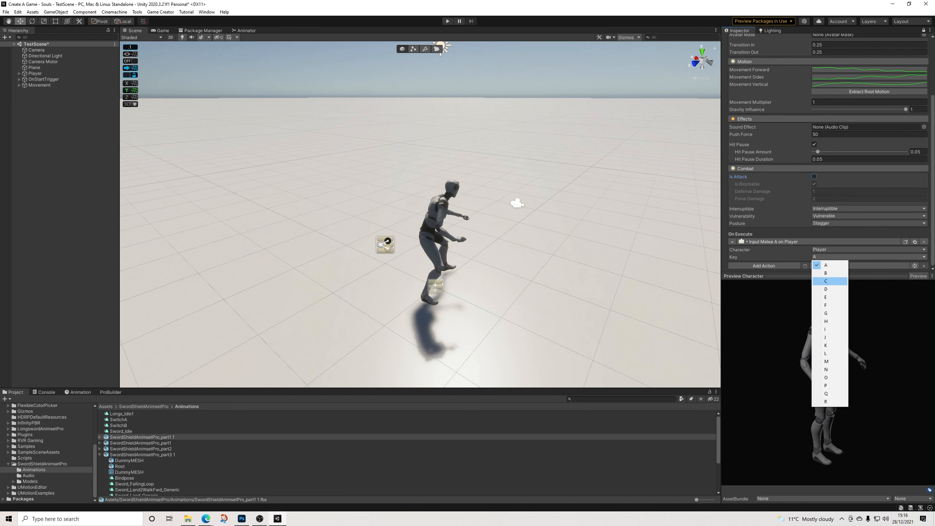
pyautogui.click(826, 281)
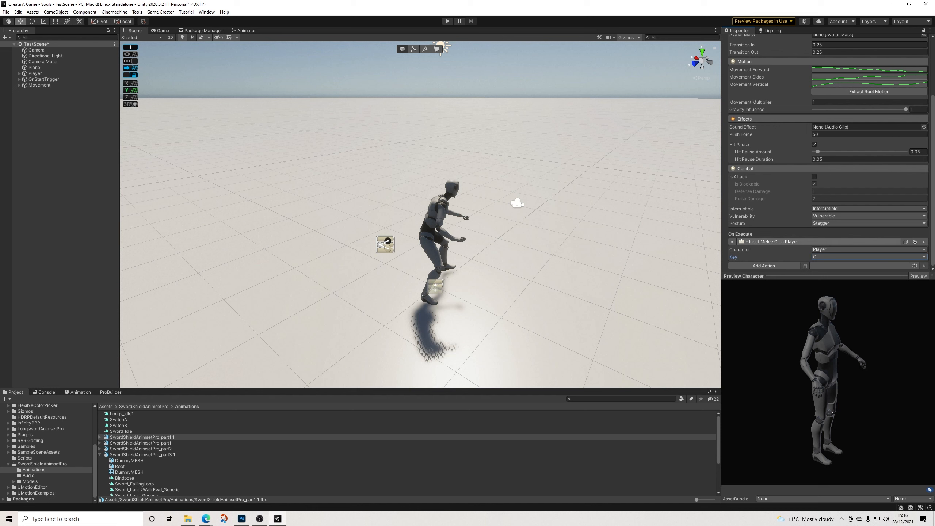
# Examine PerfectBlock's animation, motion, effects, combat and On Execute settings, and collapse the SwordShieldAnimsetPro_part3 1 contents
pyautogui.scroll(3, 822, 241)
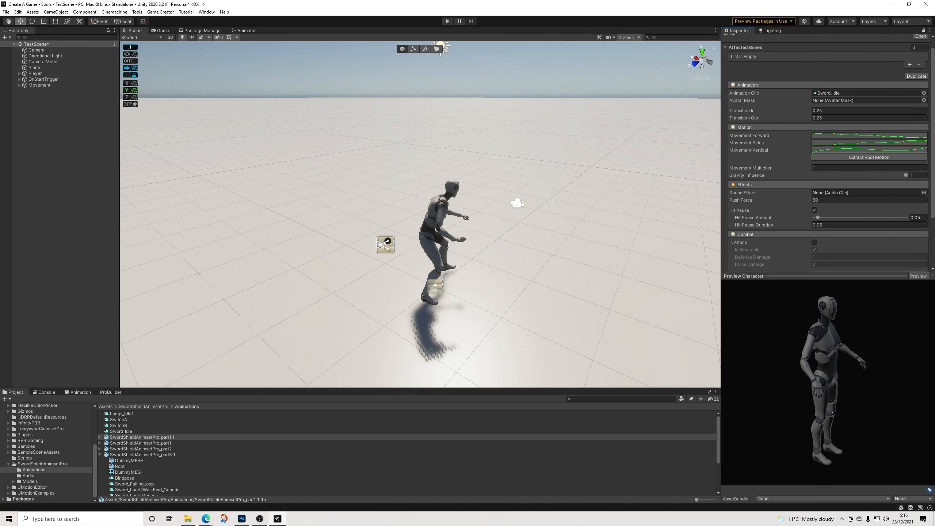
pyautogui.scroll(-3, 829, 192)
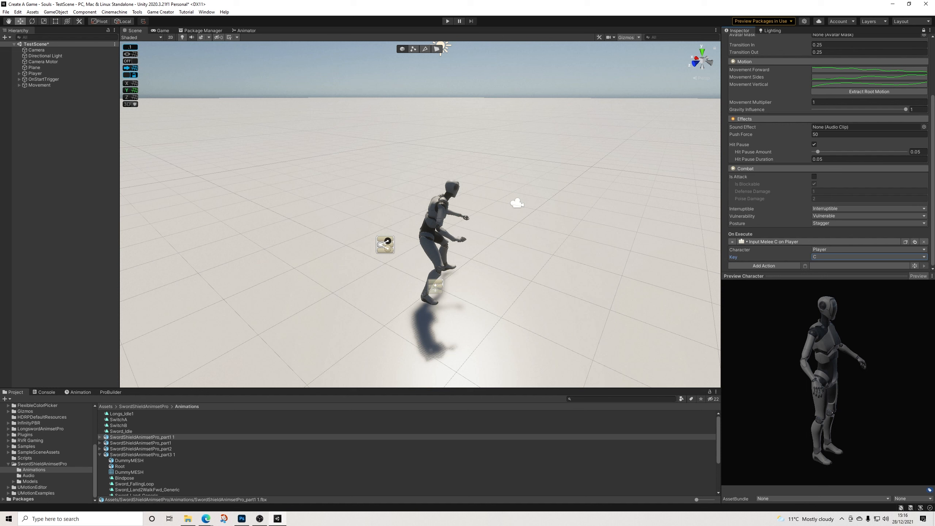
pyautogui.scroll(4, 847, 169)
pyautogui.scroll(-4, 847, 169)
pyautogui.scroll(4, 828, 155)
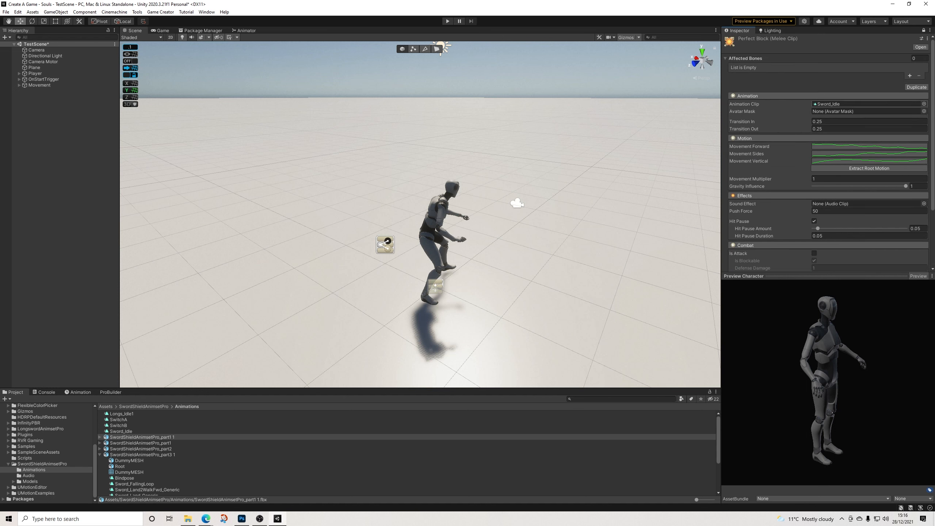
pyautogui.scroll(-4, 829, 155)
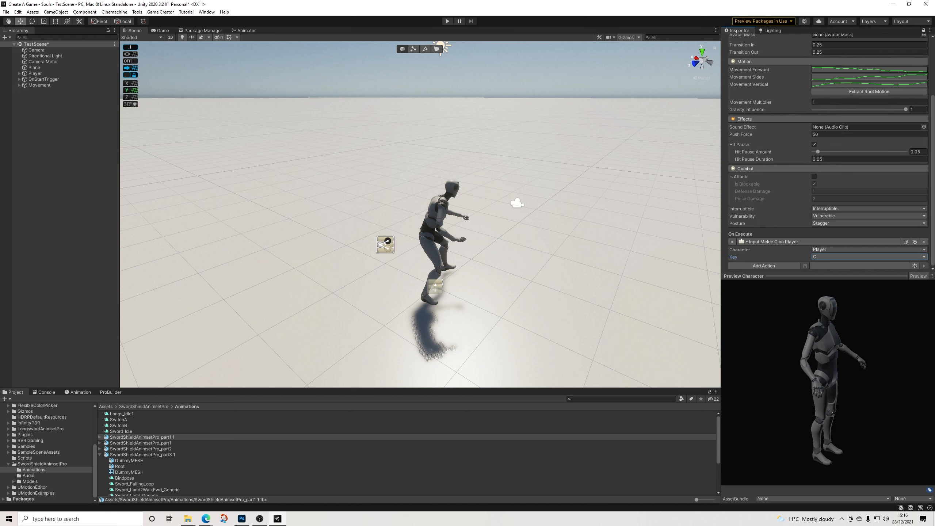
pyautogui.scroll(4, 829, 155)
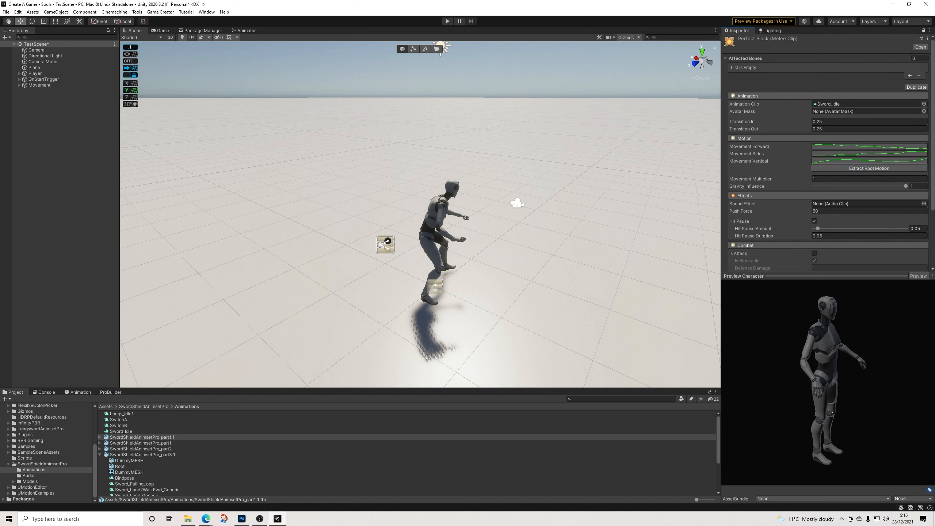
pyautogui.click(100, 455)
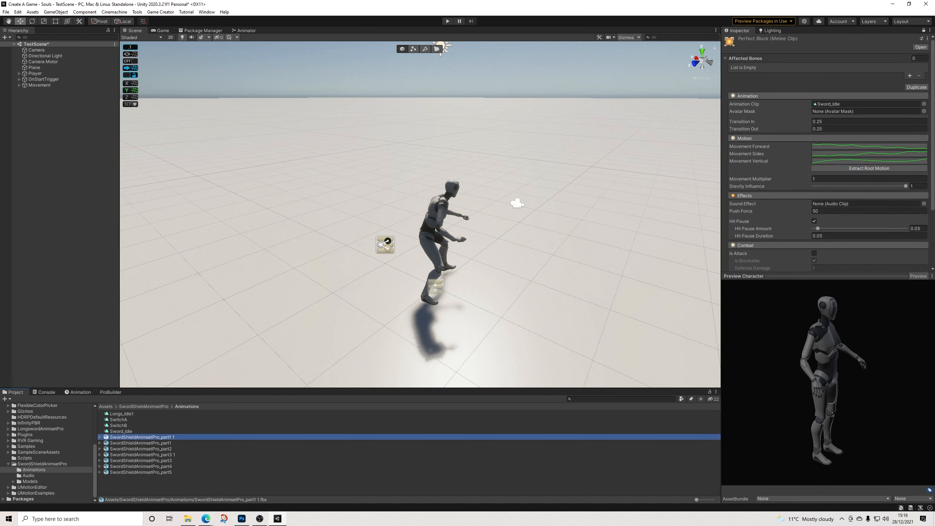
pyautogui.scroll(-4, 866, 204)
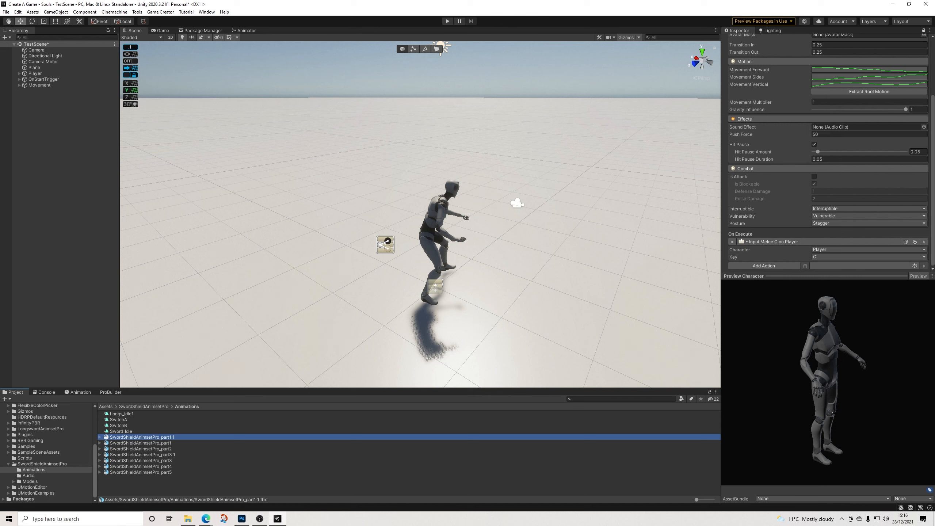
# Return to the 04Combat/Knight folder and unlock the Inspector
pyautogui.scroll(3, 47, 453)
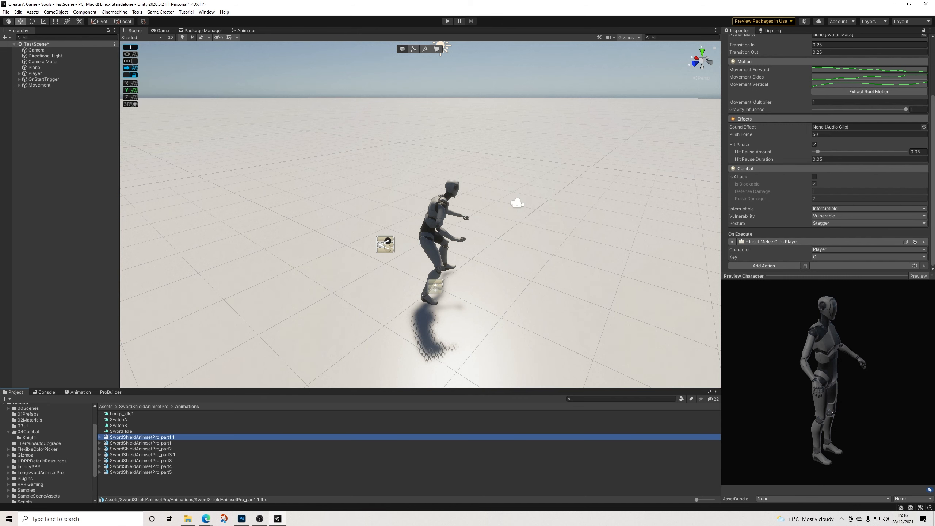
pyautogui.click(29, 438)
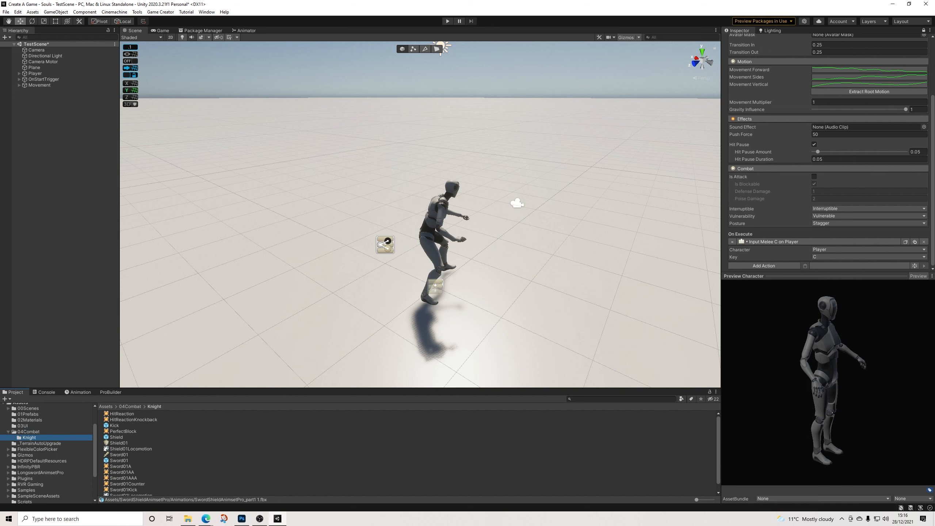
pyautogui.click(924, 31)
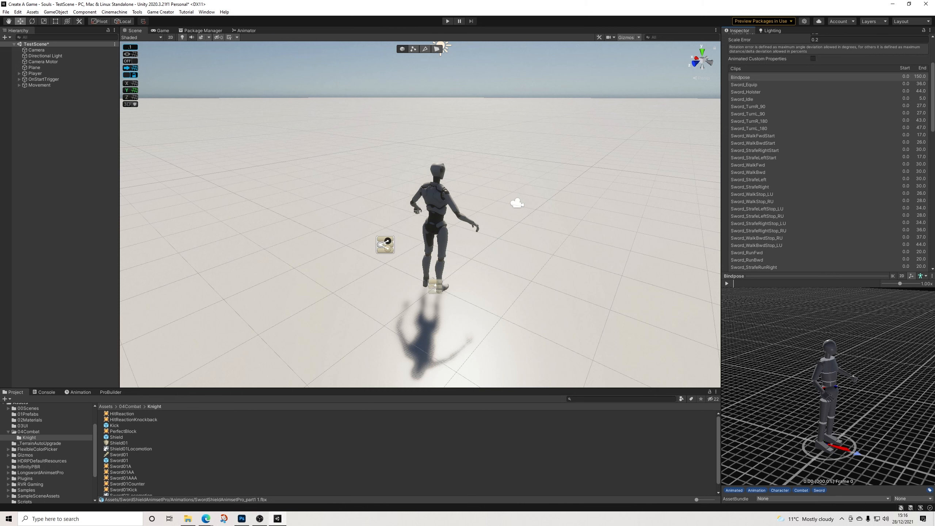
pyautogui.scroll(-1, 221, 453)
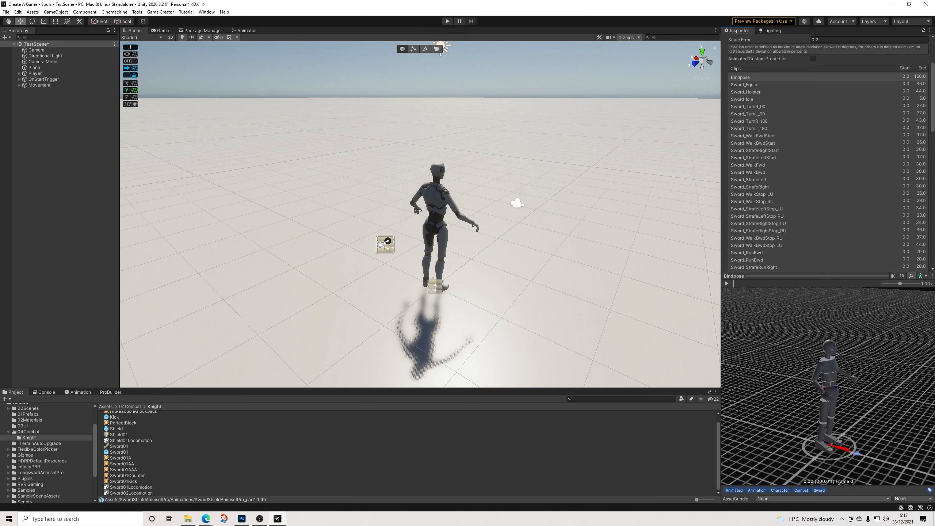
# Duplicate the HitReaction melee clip in the Knight folder and rename the copy BlockHitReaction
pyautogui.scroll(1, 148, 438)
pyautogui.click(122, 414)
pyautogui.scroll(3, 870, 51)
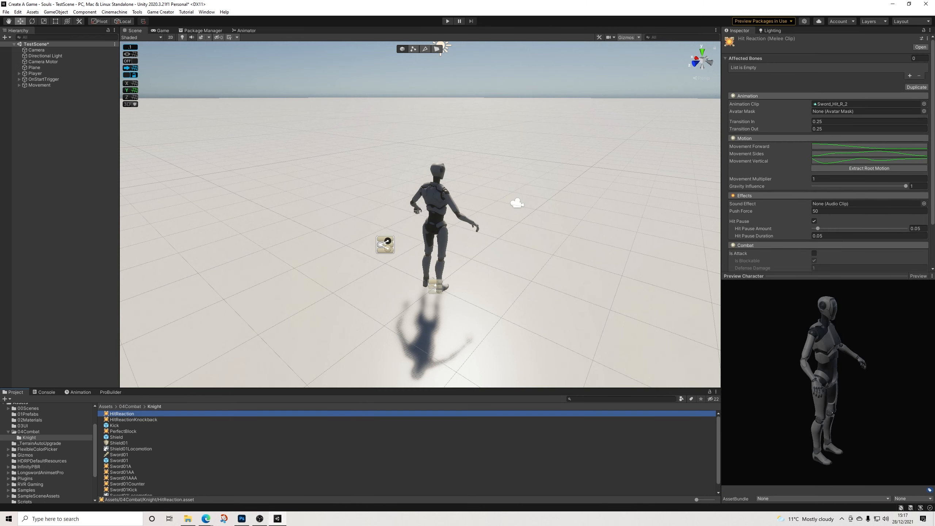
pyautogui.click(917, 87)
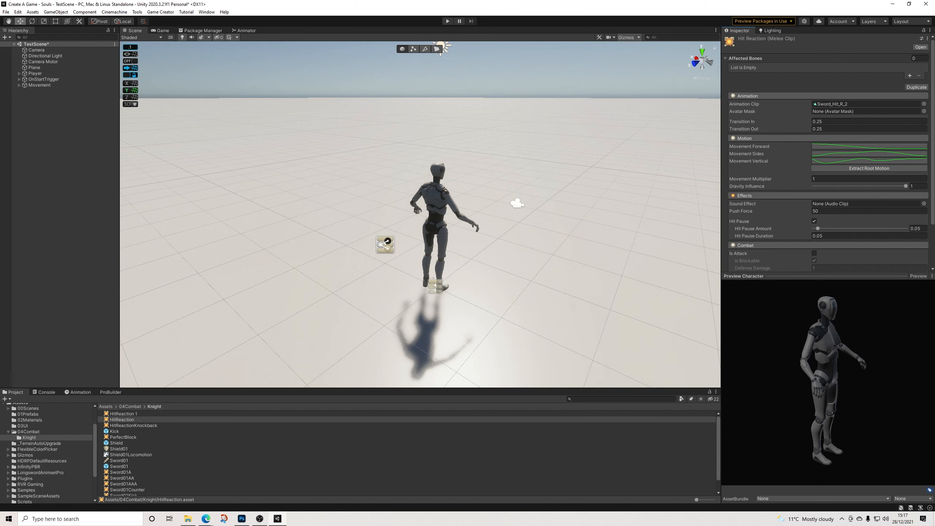
pyautogui.rightClick(129, 413)
pyautogui.click(147, 255)
pyautogui.write('BlockHitReaction')
pyautogui.press('Return')
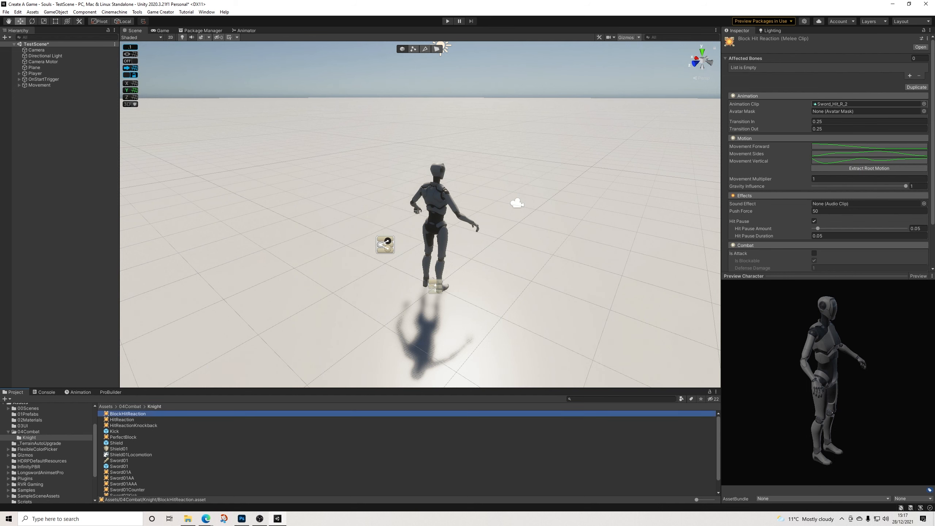
# Assign Sword_Block_Right_Shield as the animation clip of BlockHitReaction
pyautogui.click(924, 104)
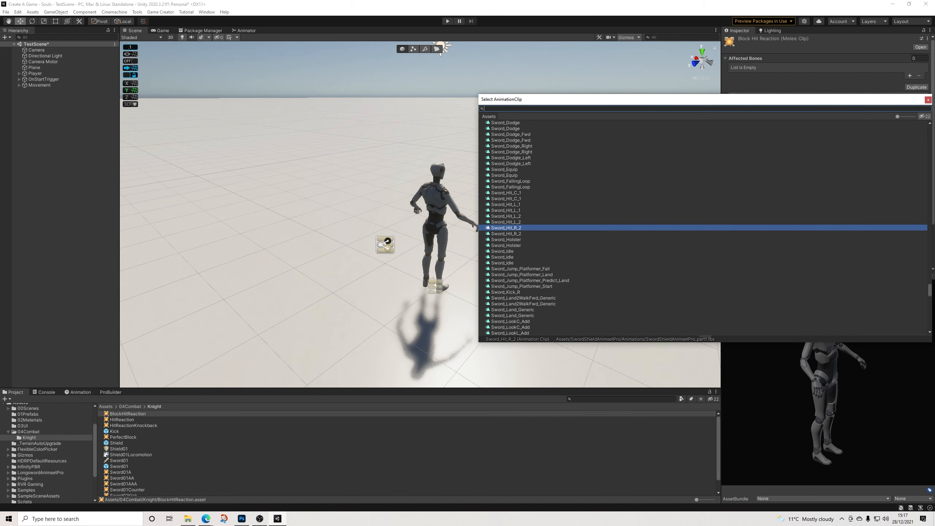
pyautogui.write('sword')
pyautogui.write(')')
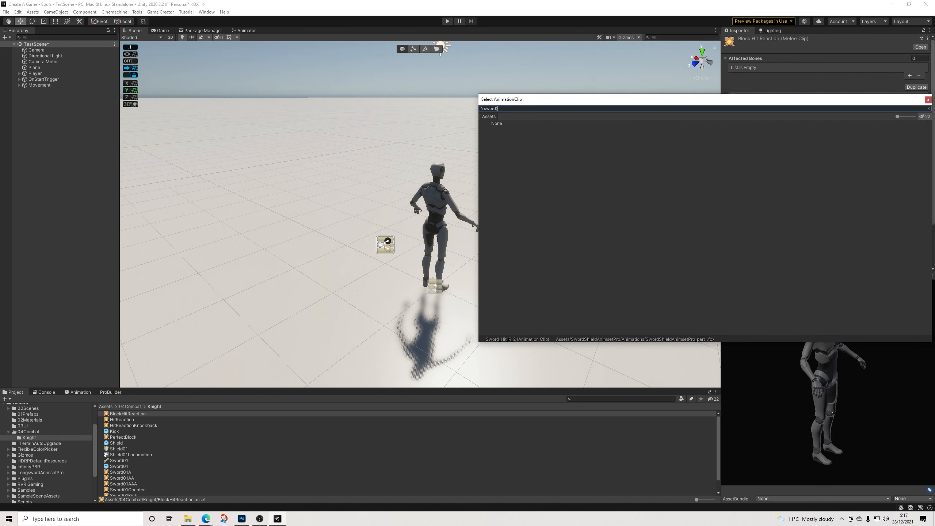
pyautogui.write('_block')
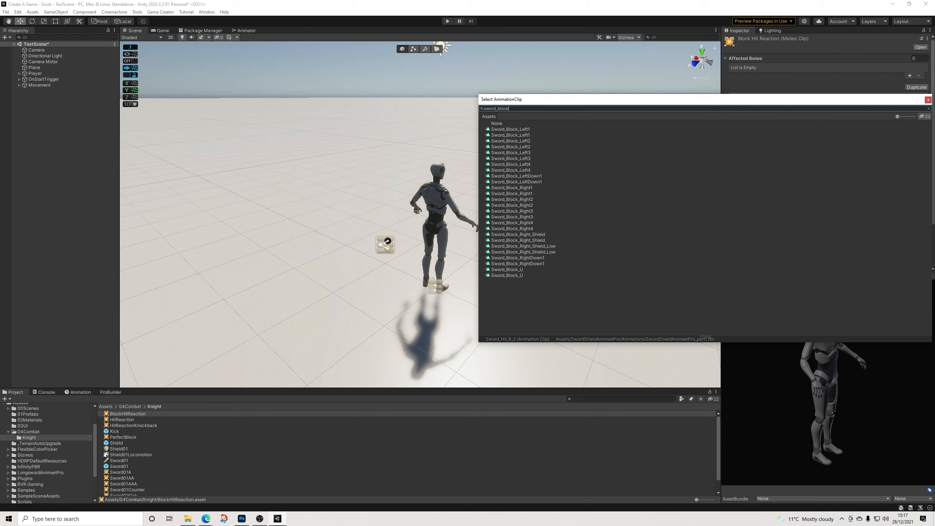
pyautogui.press('Down')
pyautogui.press('Down')
pyautogui.press('Down')
pyautogui.press('Down')
pyautogui.press('Down')
pyautogui.press('Down')
pyautogui.press('Down')
pyautogui.press('Down')
pyautogui.press('Down')
pyautogui.press('Down')
pyautogui.press('Down')
pyautogui.press('Down')
pyautogui.press('Down')
pyautogui.press('Down')
pyautogui.press('Down')
pyautogui.press('Down')
pyautogui.press('Down')
pyautogui.press('Down')
pyautogui.press('Down')
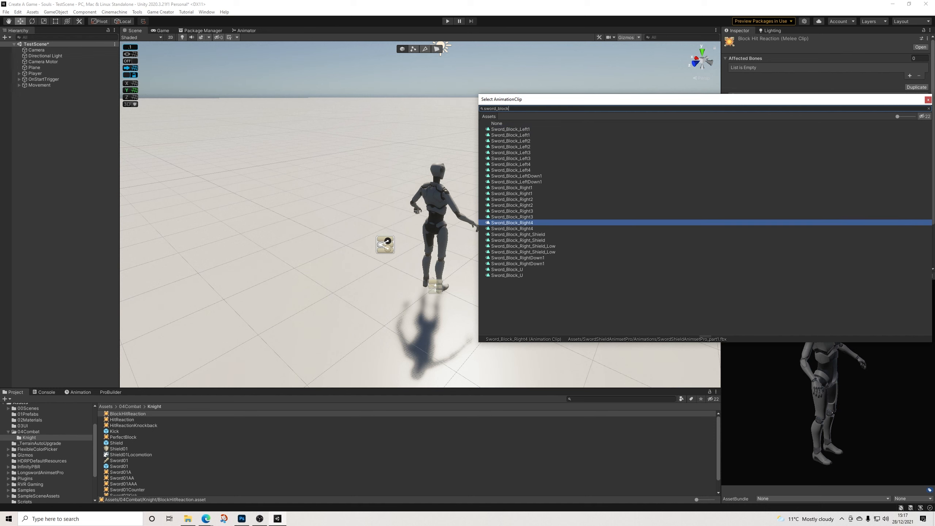
pyautogui.press('Down')
pyautogui.press('Up')
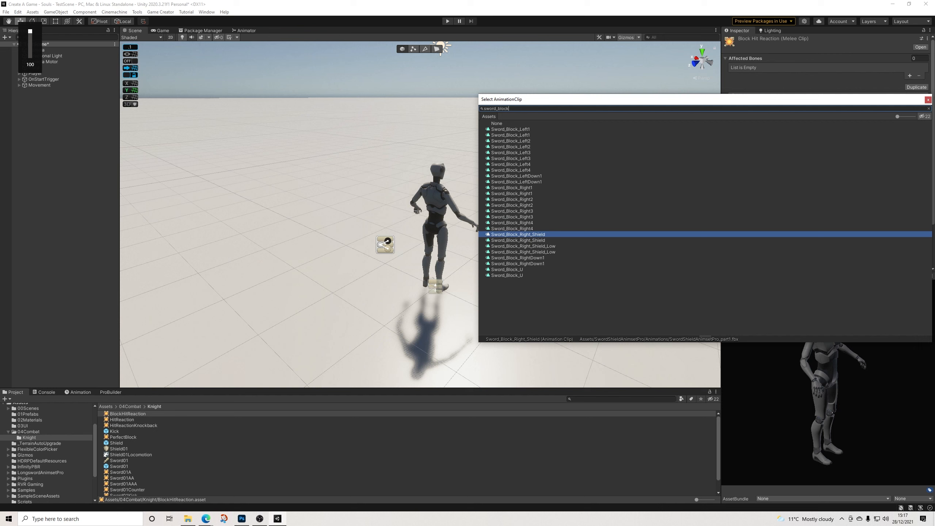
pyautogui.press('Return')
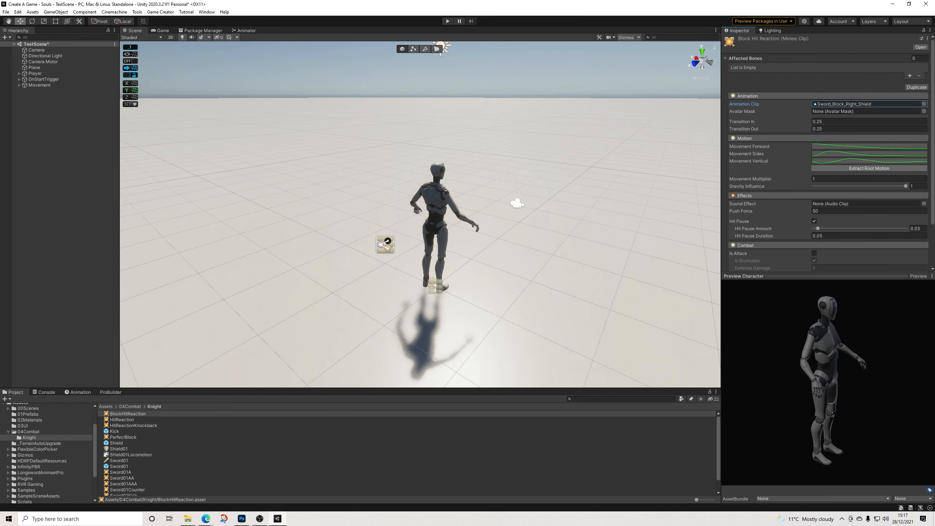
# Set BlockHitReaction's combat options to Uninterruptible, Invincible and Steady posture
pyautogui.scroll(-3, 829, 153)
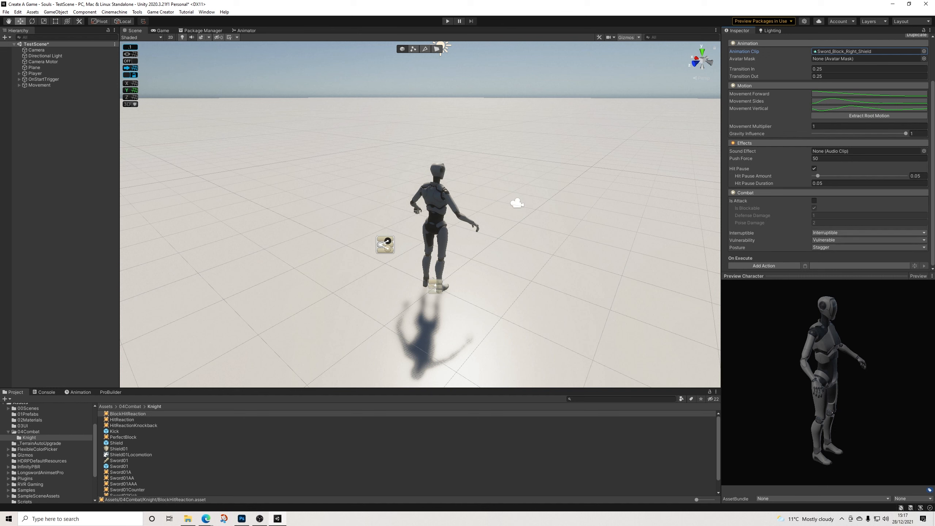
pyautogui.click(869, 233)
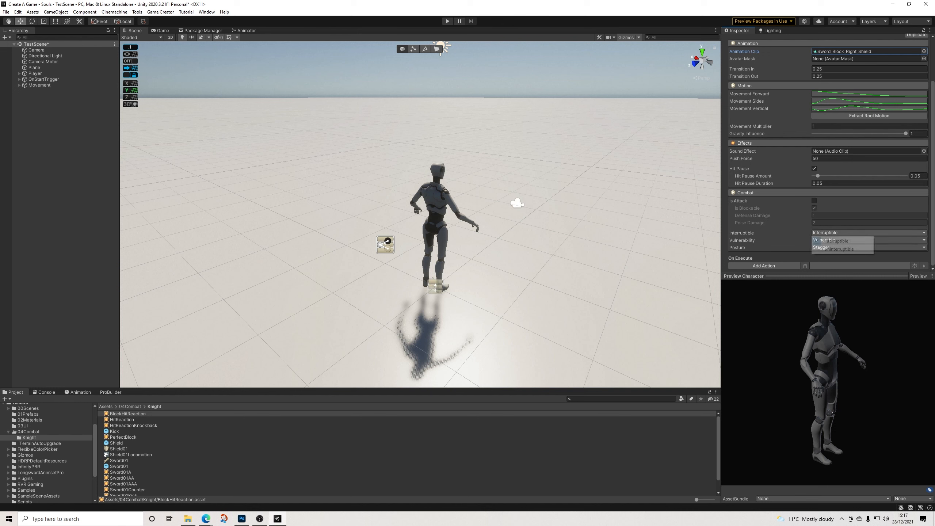
pyautogui.click(836, 248)
pyautogui.click(869, 240)
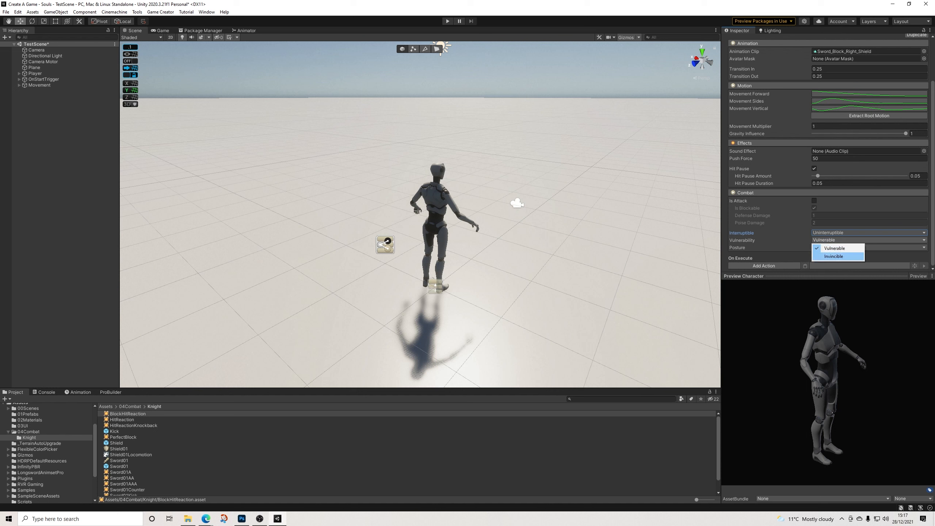
pyautogui.click(835, 256)
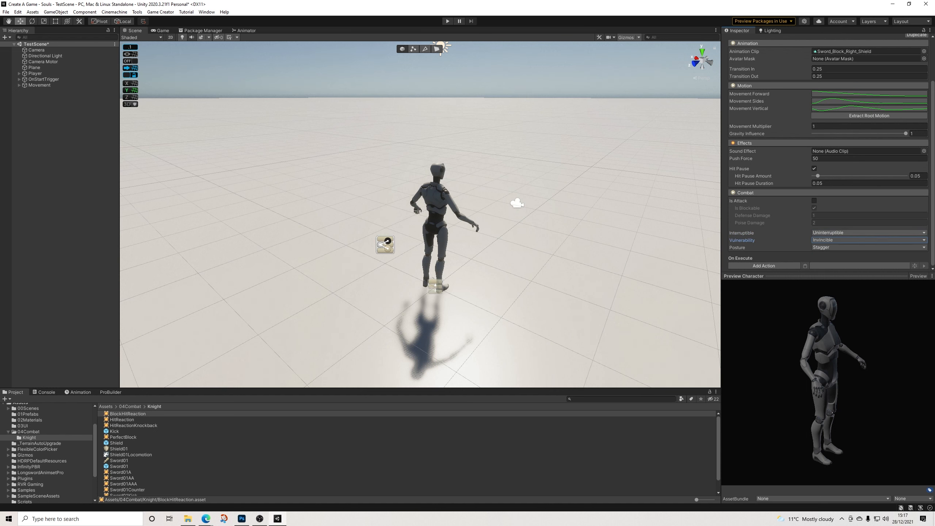
pyautogui.click(869, 247)
pyautogui.click(834, 255)
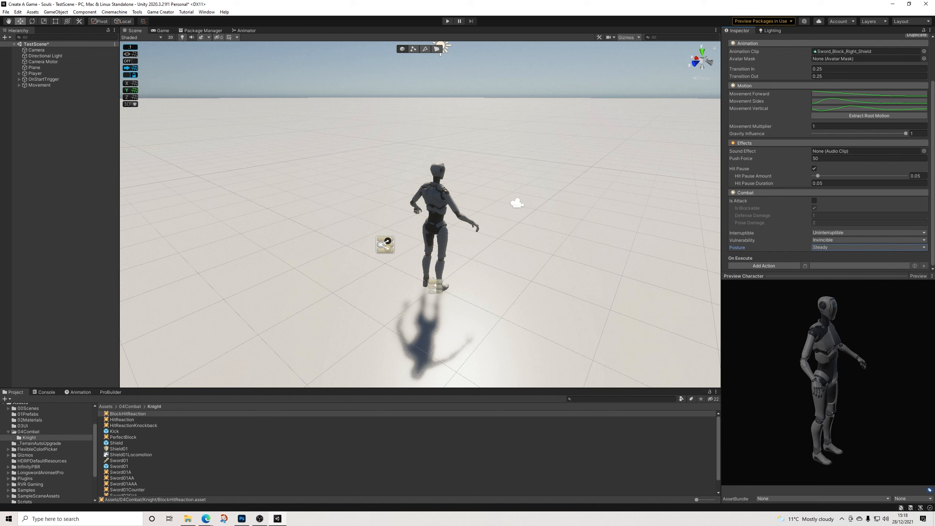
# Duplicate BlockHitReaction and assign Sword_Hit_L_1 as the copy's animation clip
pyautogui.scroll(3, 828, 159)
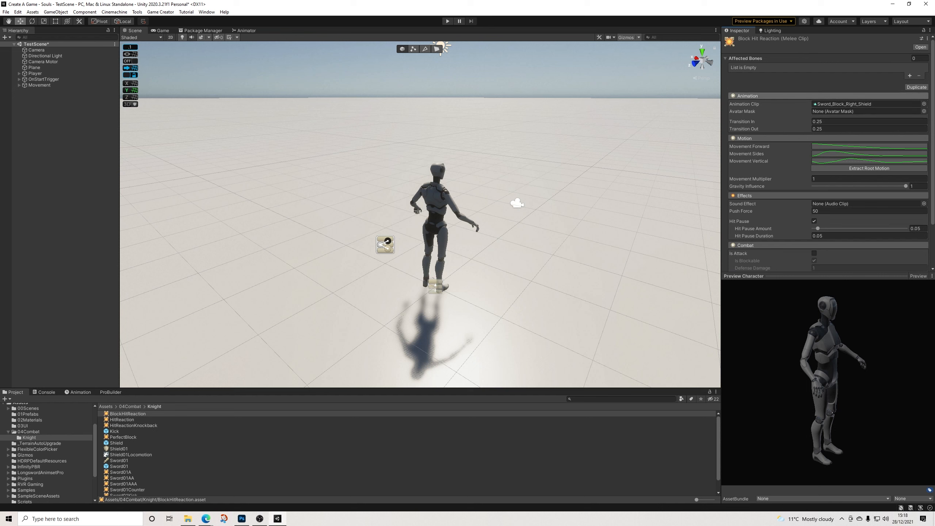
pyautogui.click(917, 87)
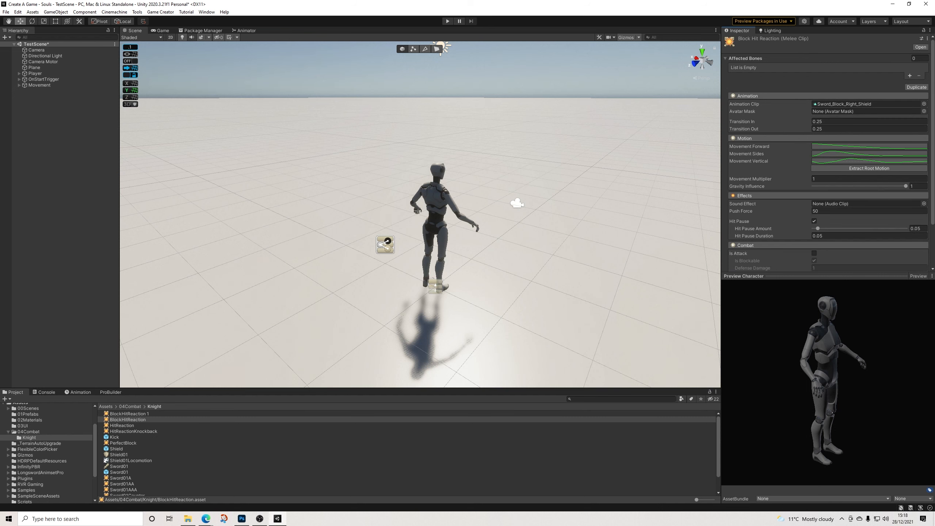
pyautogui.click(130, 413)
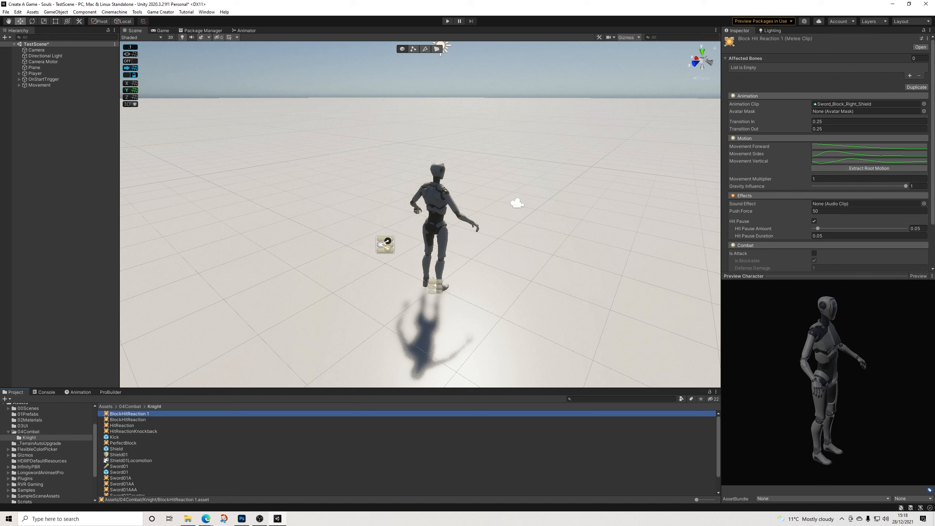
pyautogui.click(924, 104)
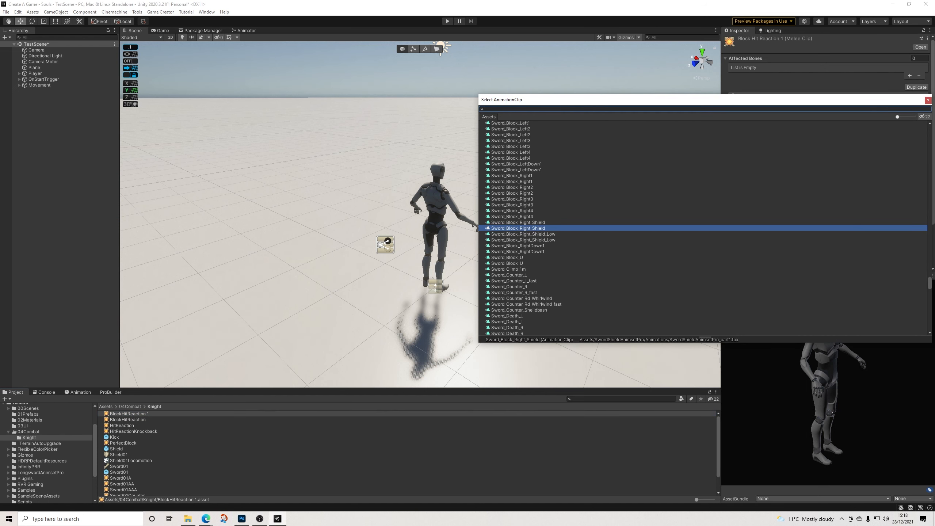
pyautogui.write('Sword')
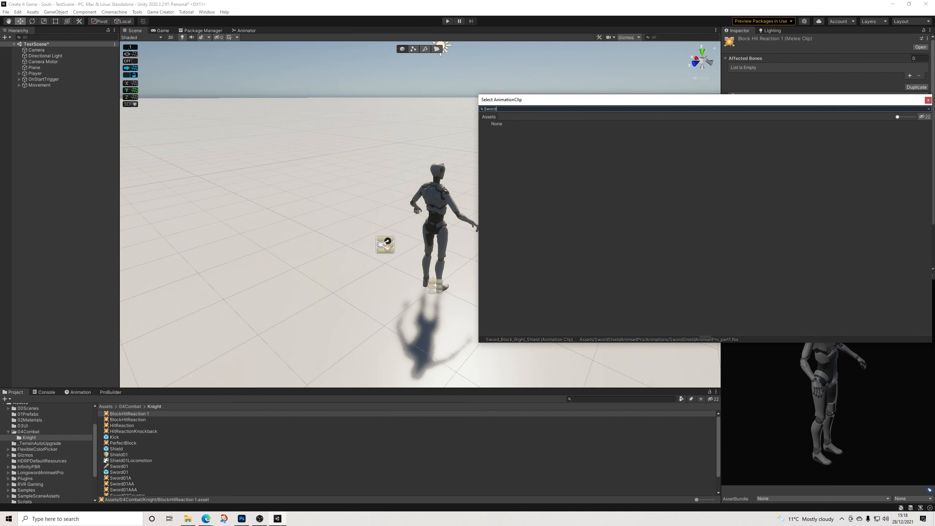
pyautogui.write('_hit')
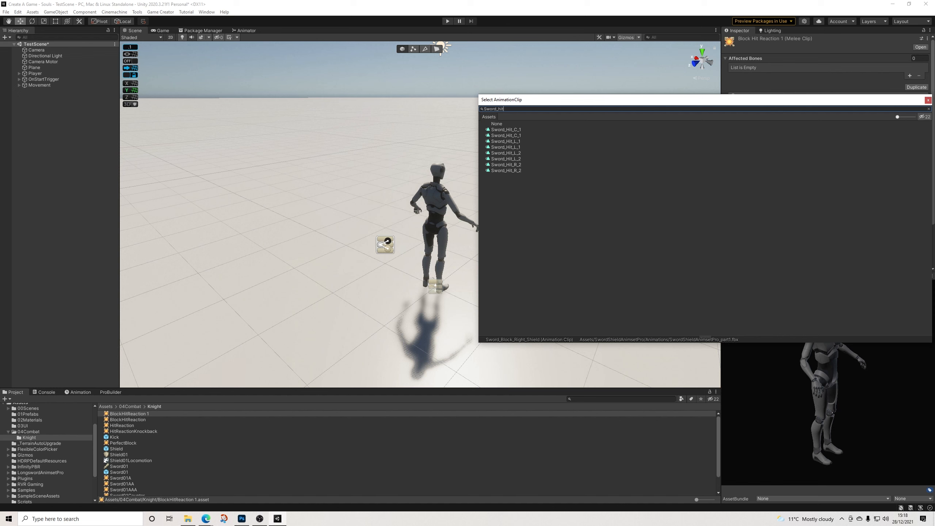
pyautogui.click(506, 142)
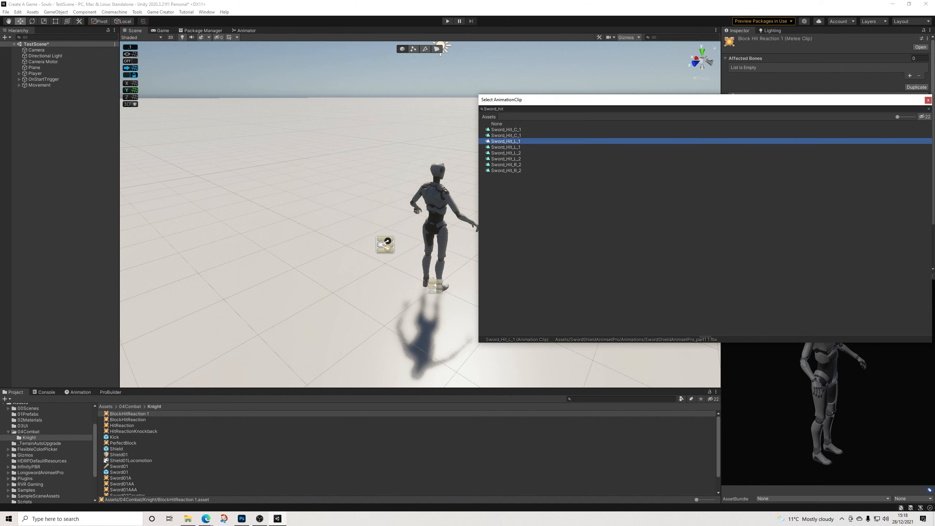
pyautogui.click(506, 147)
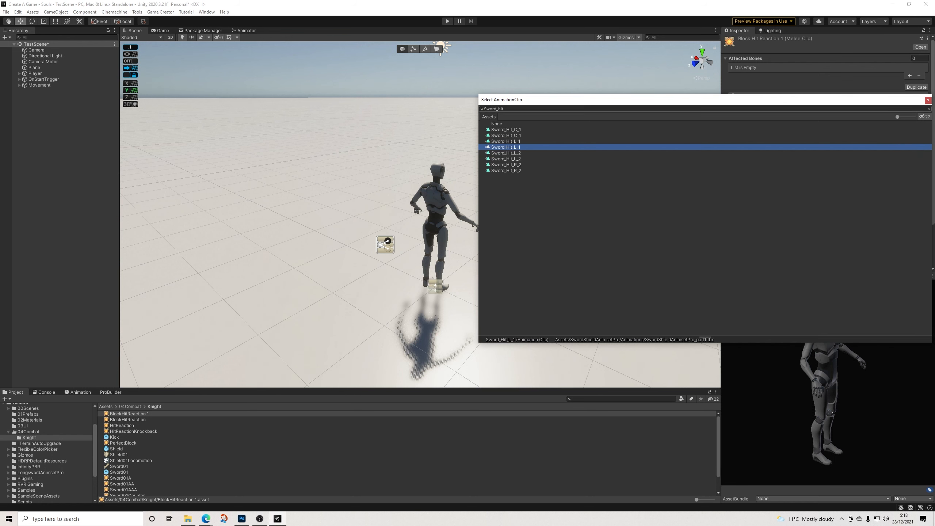
pyautogui.click(929, 101)
# Extract the root motion of the BlockHitReaction copy and set it to Interruptible and Vulnerable
pyautogui.scroll(-3, 870, 210)
pyautogui.click(870, 116)
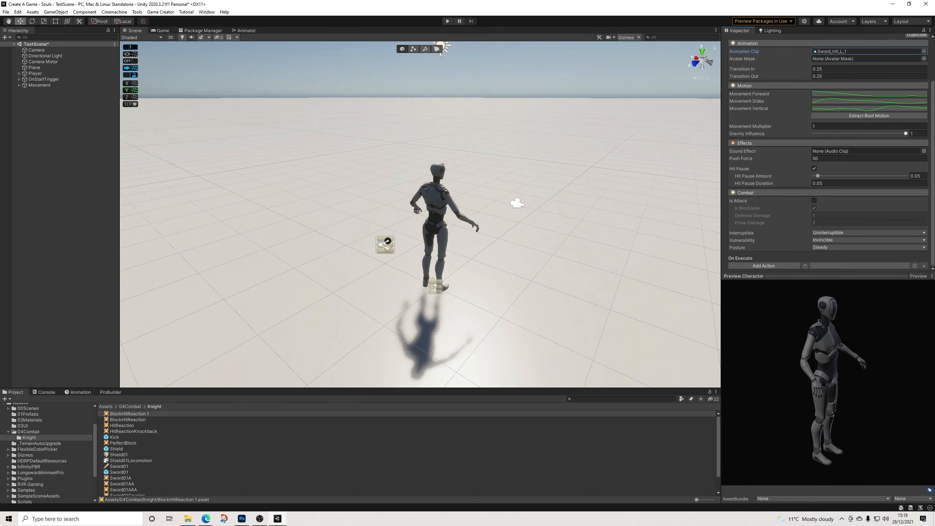
pyautogui.click(869, 232)
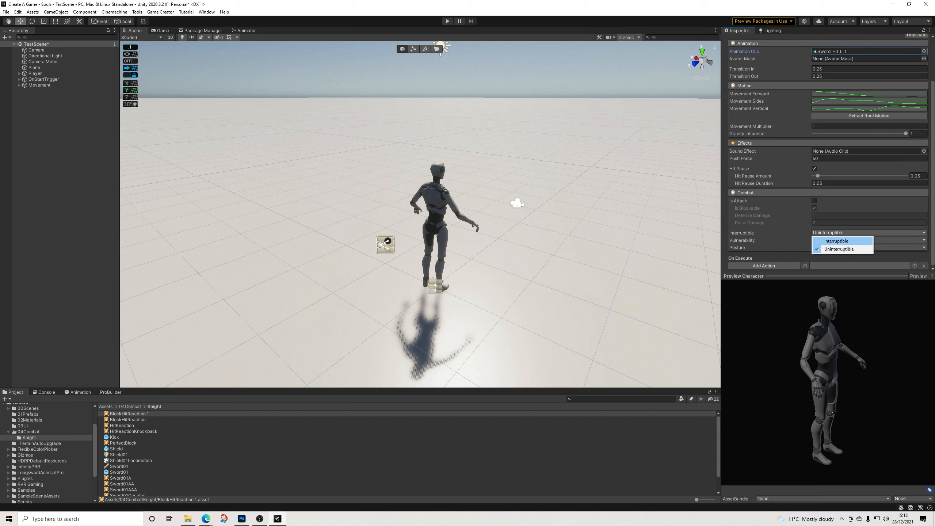
pyautogui.click(844, 250)
pyautogui.click(870, 240)
pyautogui.click(843, 246)
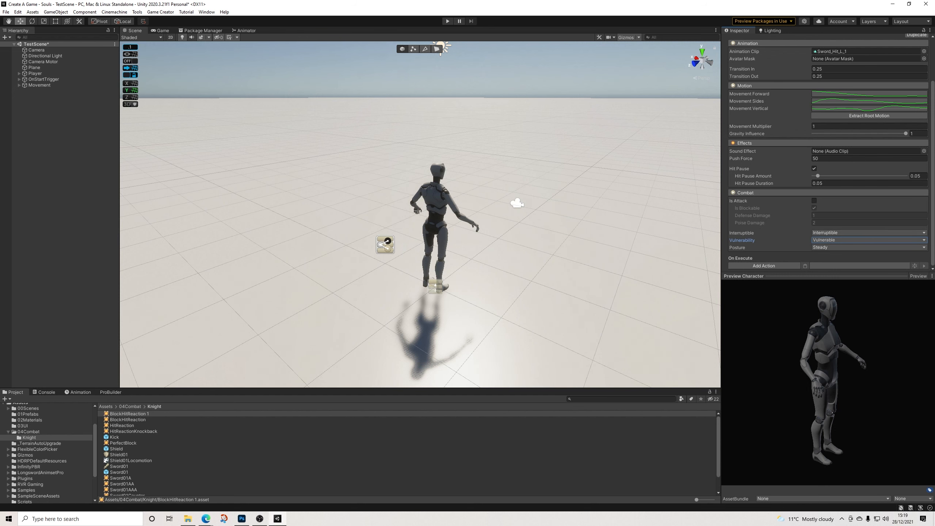
# Check Shield01's reaction slots and rename the BlockHitReaction copy as PerfectBlockReaction
pyautogui.click(120, 454)
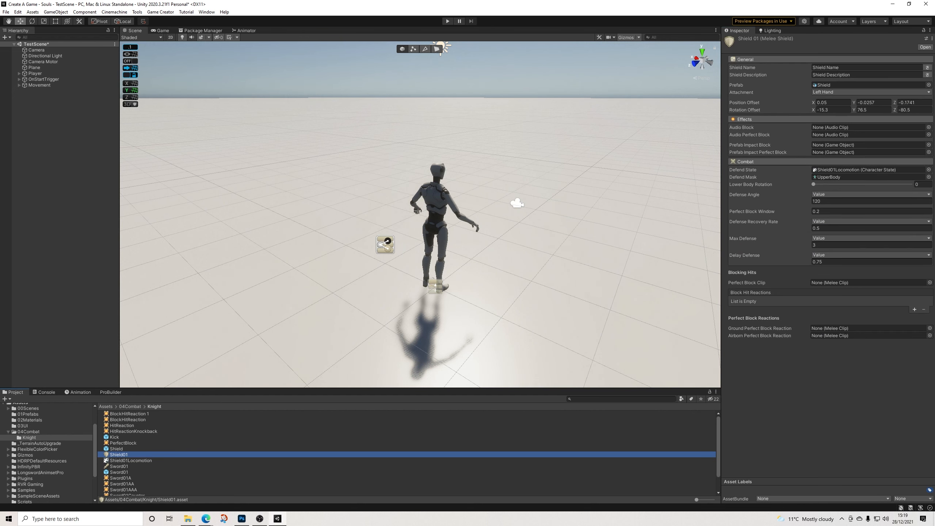
pyautogui.rightClick(138, 414)
pyautogui.click(158, 255)
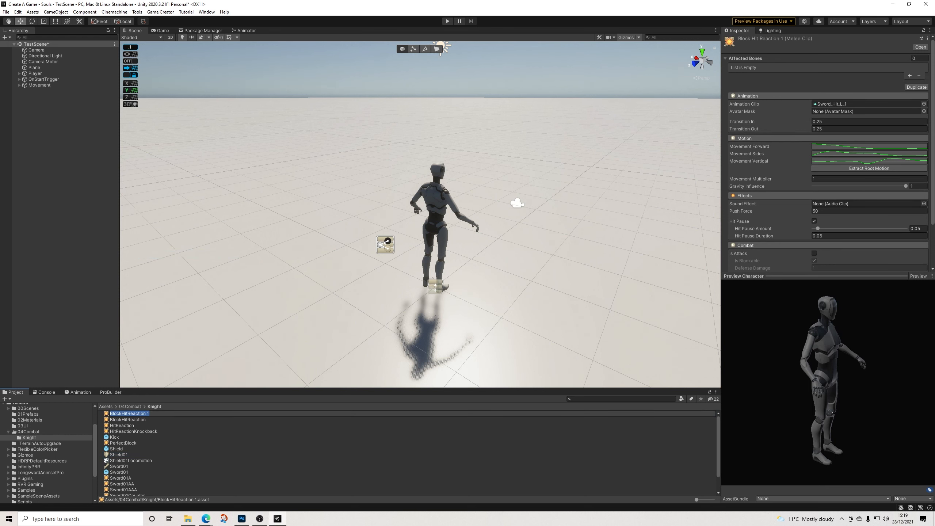
pyautogui.write('PerfectBlockReaction')
pyautogui.press('Return')
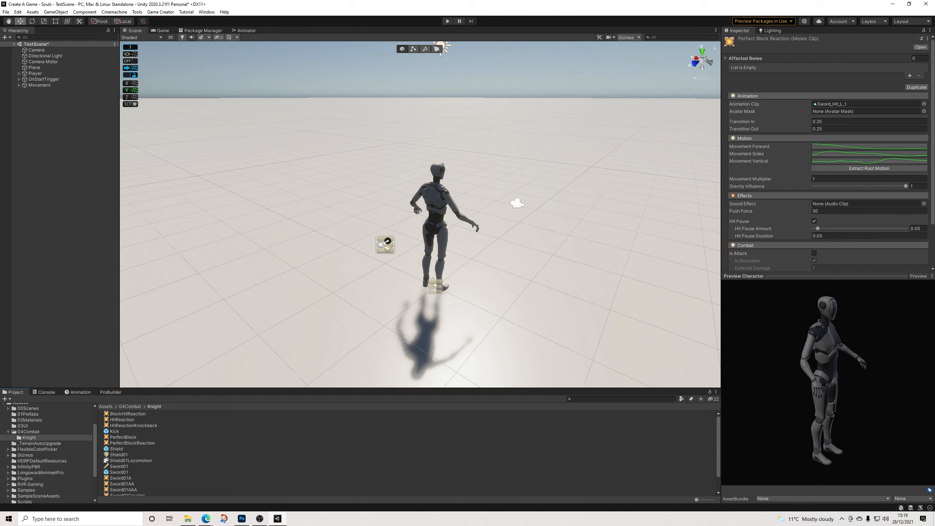
# On Shield01, assign PerfectBlock as the perfect block clip and PerfectBlockReaction as both the ground and airborne perfect block reactions
pyautogui.scroll(-2, 407, 453)
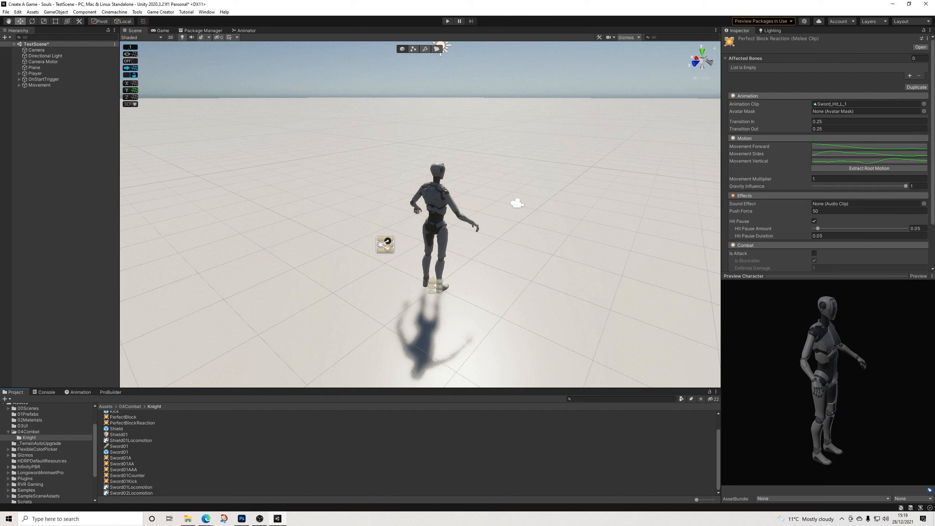
pyautogui.scroll(2, 407, 453)
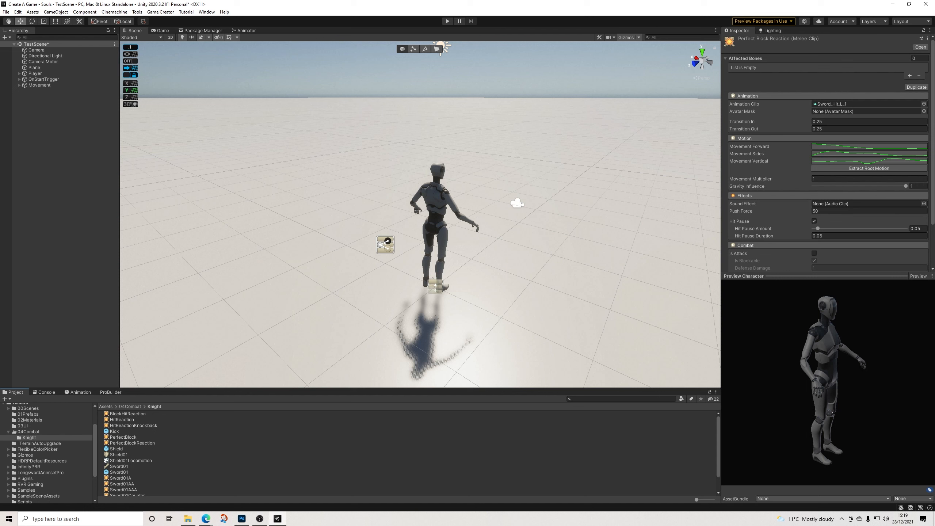
pyautogui.click(119, 455)
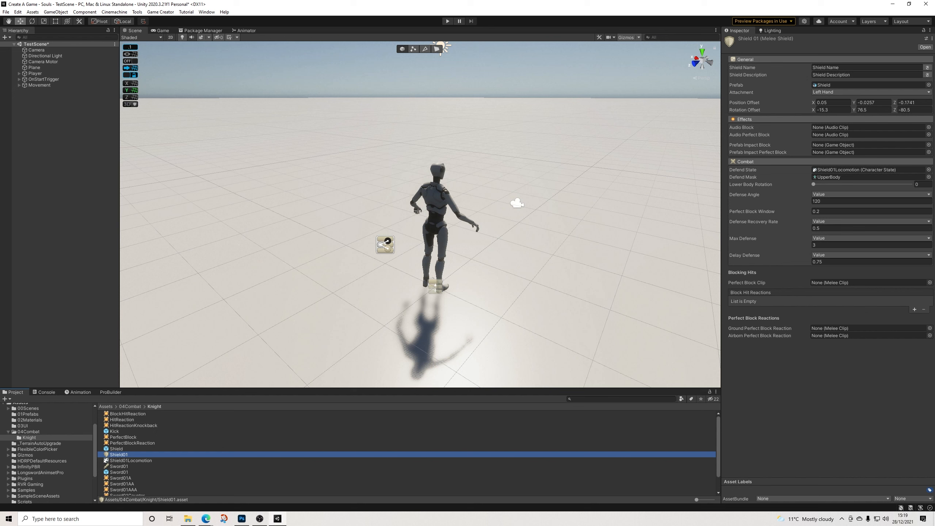
pyautogui.moveTo(123, 437); pyautogui.dragTo(866, 283)
pyautogui.moveTo(133, 443); pyautogui.dragTo(865, 328)
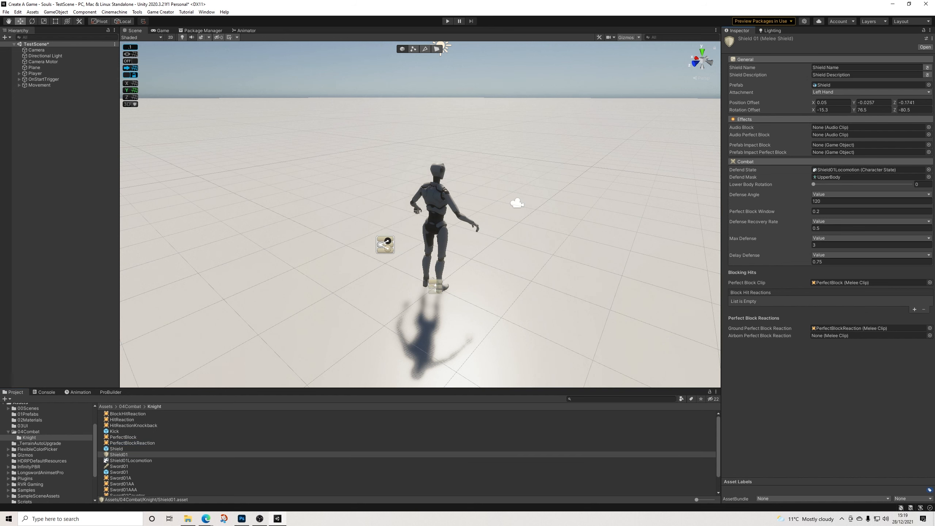
pyautogui.moveTo(132, 443); pyautogui.dragTo(866, 335)
# Add an entry to Shield01's Block Hit Reactions and assign BlockHitReaction to it
pyautogui.click(914, 309)
pyautogui.moveTo(128, 413); pyautogui.dragTo(866, 301)
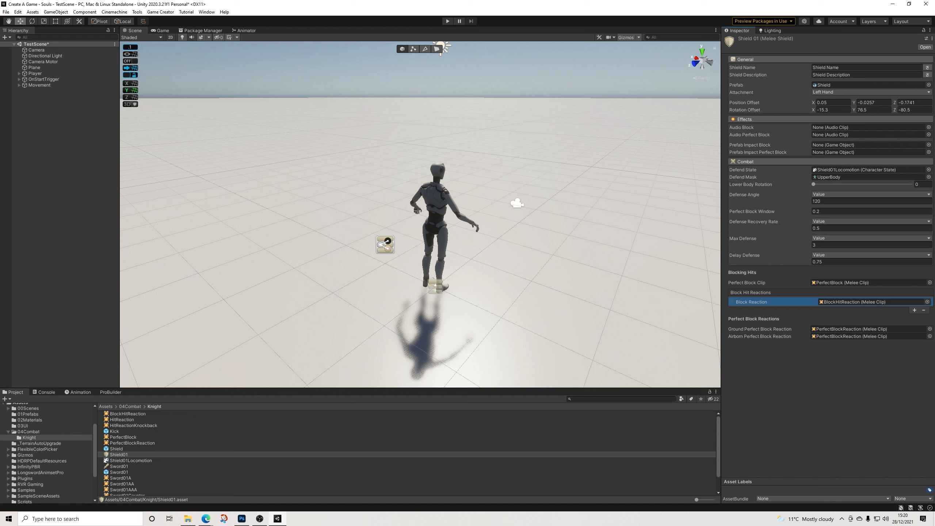
# Open the settings of the Sword01 melee weapon in the Knight folder
pyautogui.scroll(-2, 405, 453)
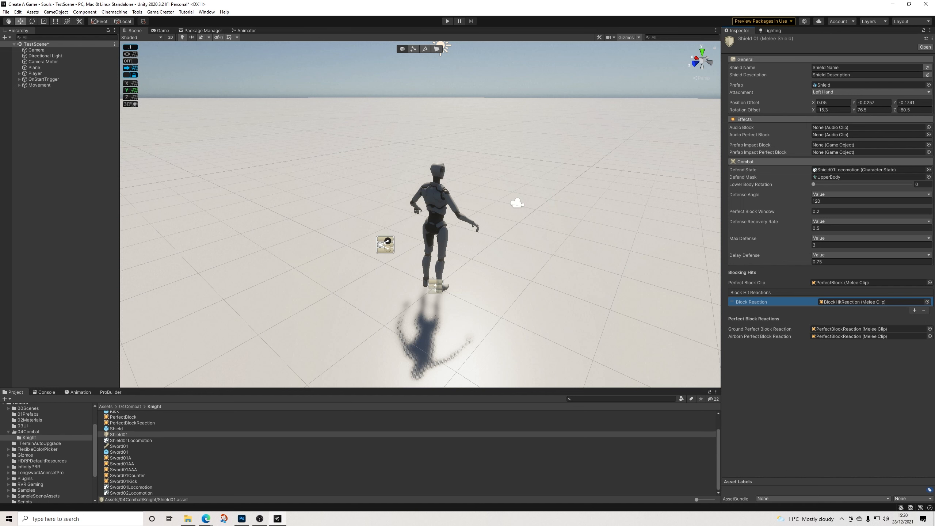
pyautogui.scroll(2, 405, 453)
pyautogui.scroll(-2, 405, 453)
pyautogui.click(119, 446)
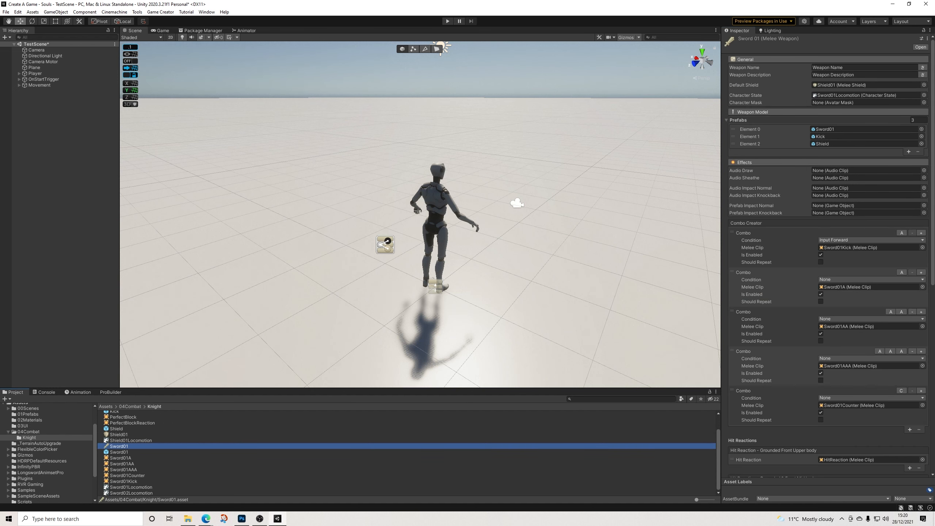
# Duplicate the Sword01 melee weapon in the Knight folder and rename the copy Sword02
pyautogui.scroll(-10, 829, 258)
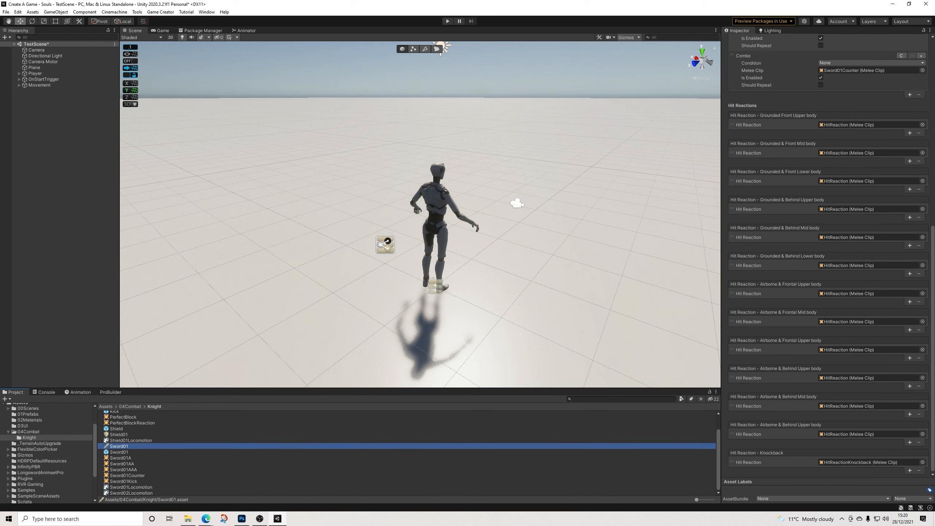
pyautogui.hotkey('ctrl', 'd')
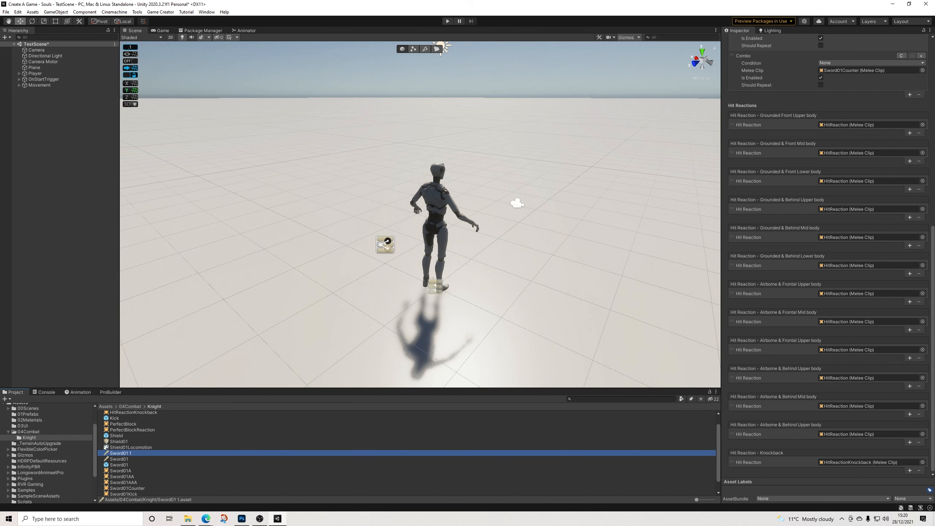
pyautogui.rightClick(124, 453)
pyautogui.click(140, 297)
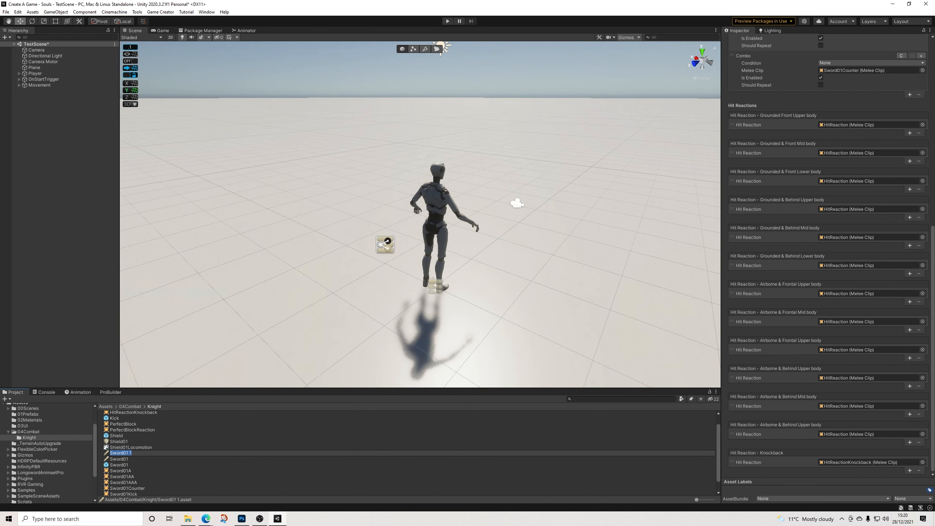
pyautogui.moveTo(132, 453); pyautogui.dragTo(126, 453)
pyautogui.write('2')
pyautogui.press('Return')
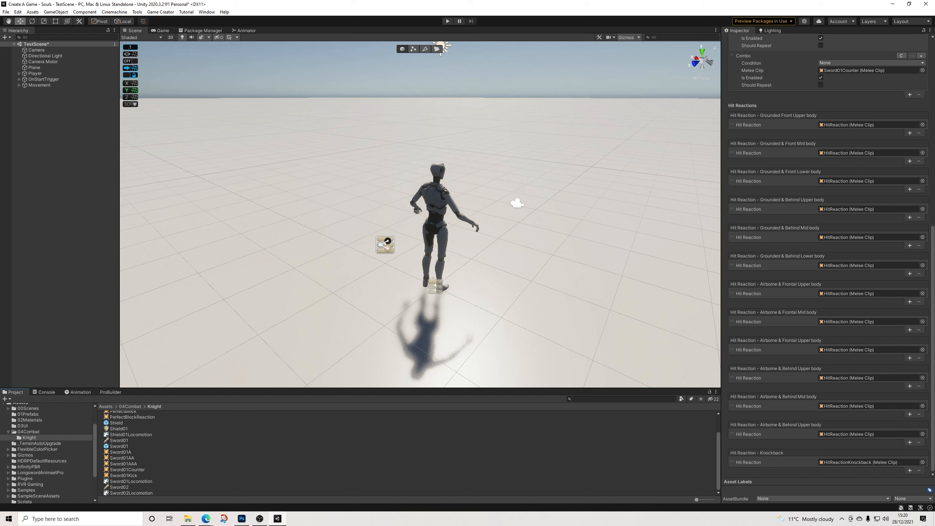
# Clear the default shield of the Sword02 melee weapon by setting it to None
pyautogui.click(119, 488)
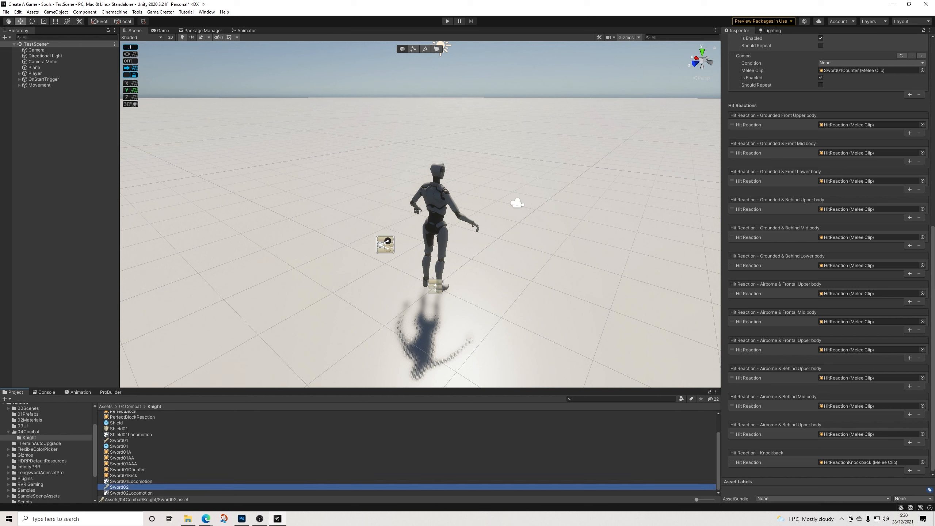
pyautogui.scroll(15, 829, 258)
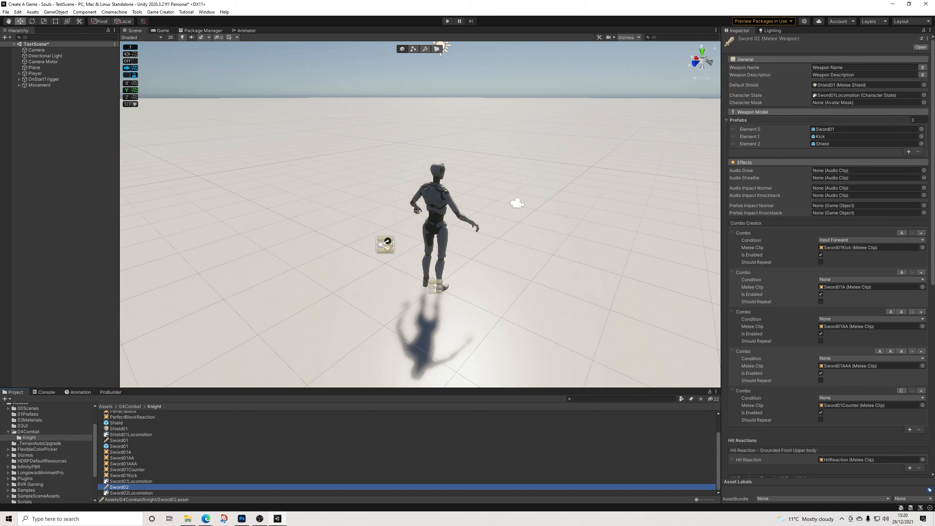
pyautogui.scroll(-15, 829, 258)
pyautogui.scroll(15, 828, 258)
pyautogui.click(924, 84)
pyautogui.click(497, 105)
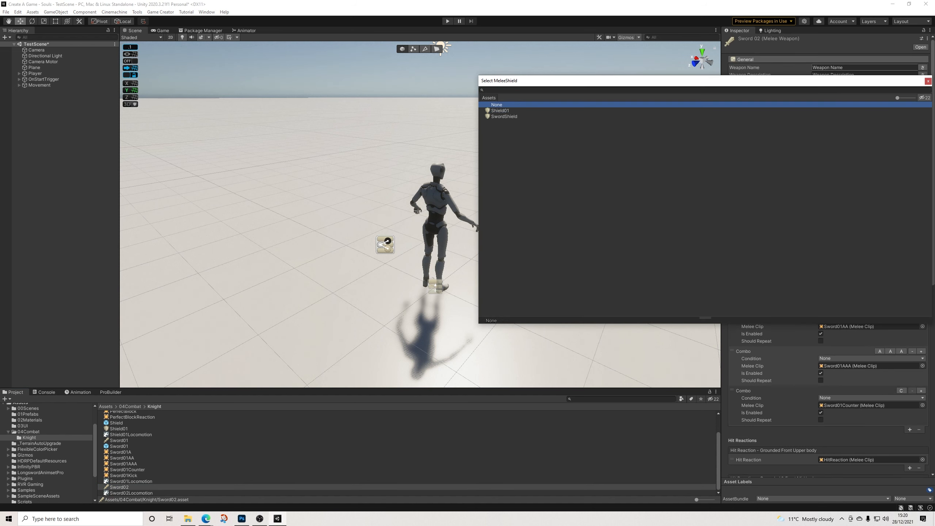
pyautogui.click(928, 81)
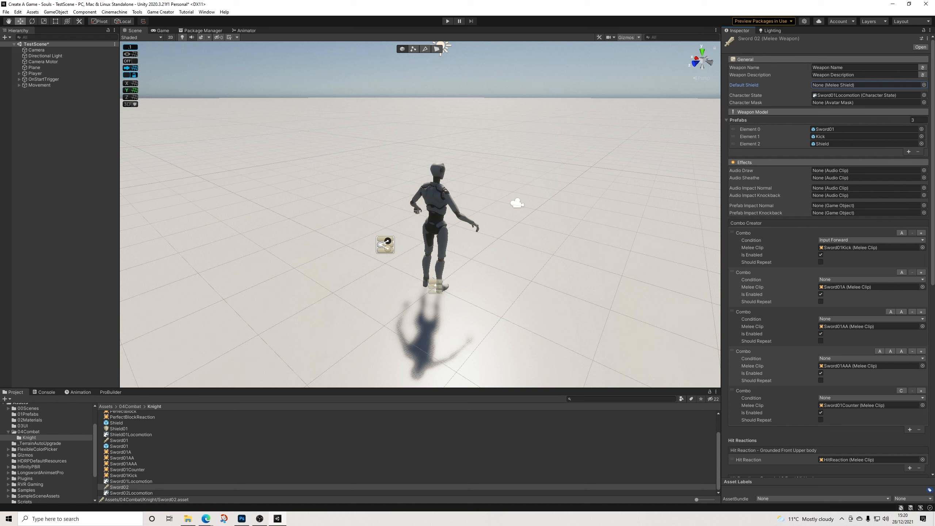
# Assign Sword02Locomotion as Sword02's character state and remove its last combo, the one using Sword01Counter
pyautogui.scroll(1, 711, 486)
pyautogui.moveTo(864, 95); pyautogui.dragTo(863, 95)
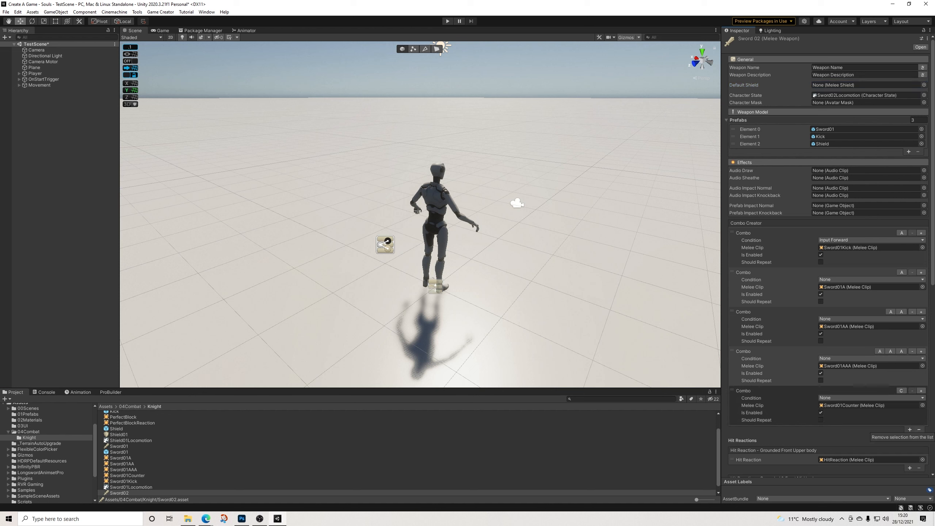
pyautogui.click(919, 430)
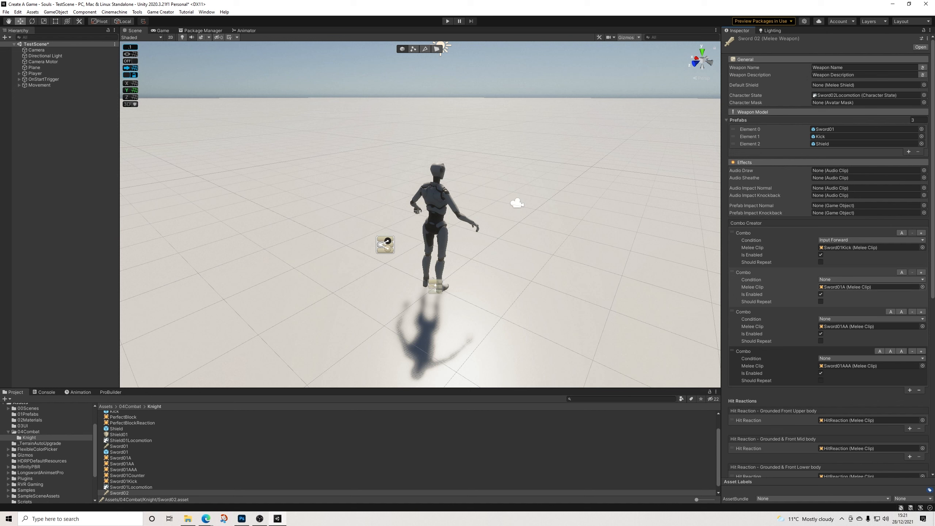
# Duplicate the Sword01A melee clip and rename the copy Sword02A
pyautogui.click(861, 288)
pyautogui.click(120, 453)
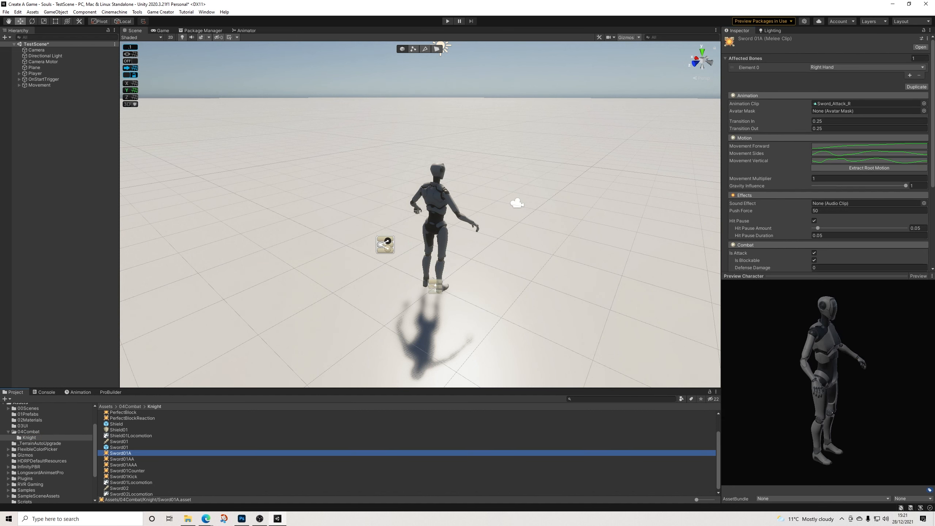
pyautogui.click(917, 86)
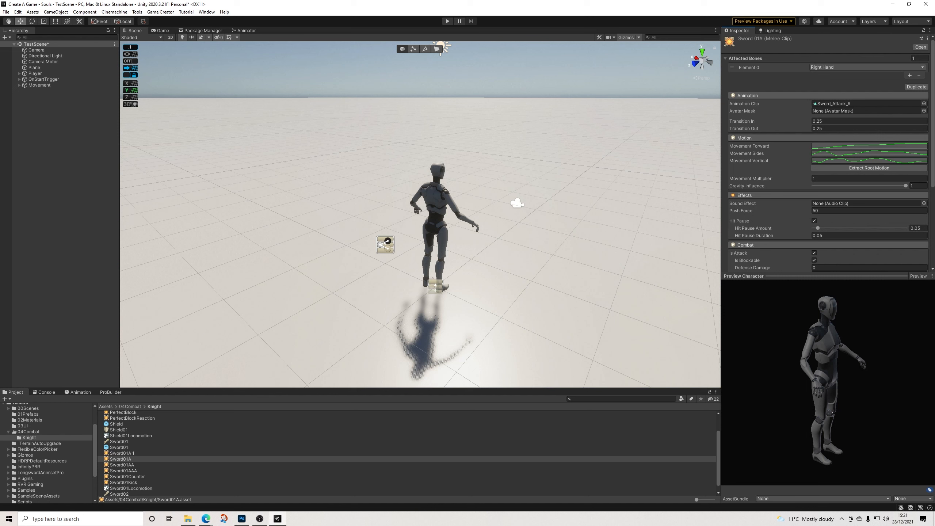
pyautogui.click(122, 453)
pyautogui.rightClick(127, 454)
pyautogui.click(151, 295)
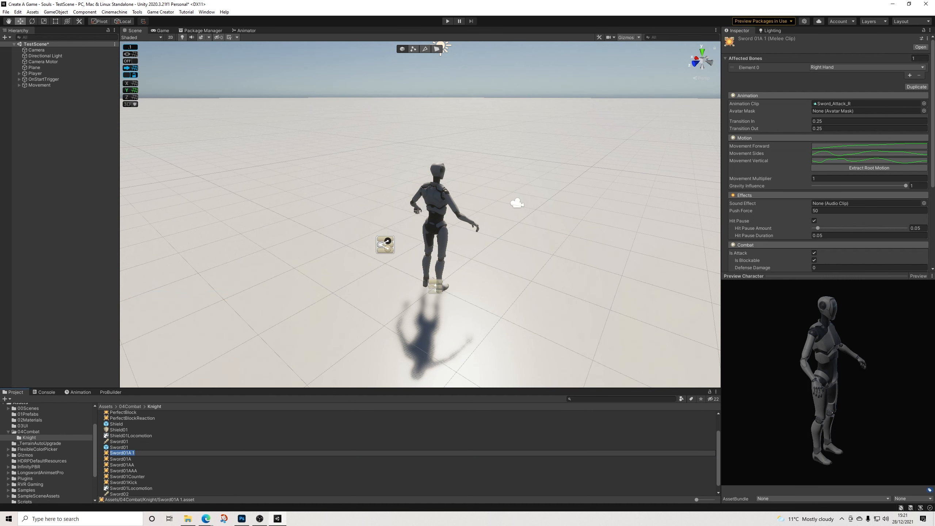
pyautogui.moveTo(126, 453); pyautogui.dragTo(136, 453)
pyautogui.press('BackSpace')
pyautogui.write('2A')
pyautogui.press('Return')
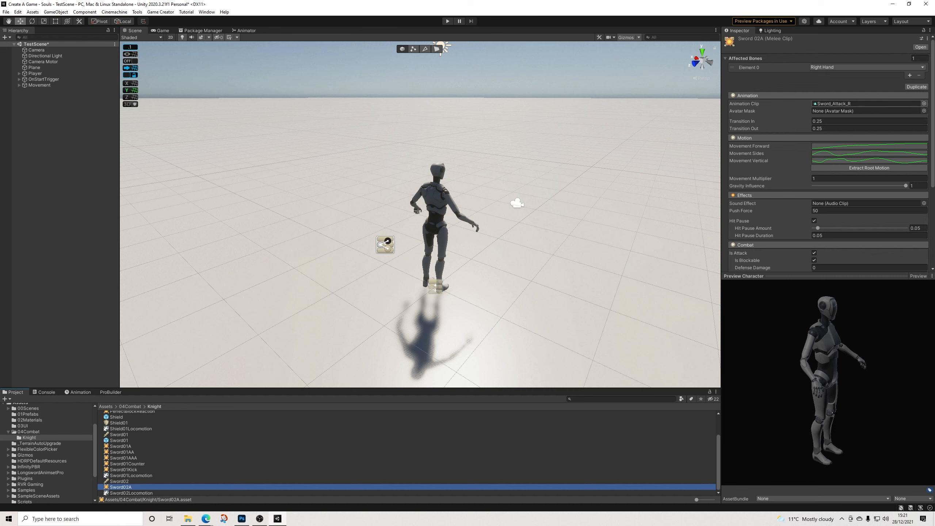
# Set Sword02A's animation clip to Longs_Attack_L2
pyautogui.click(924, 103)
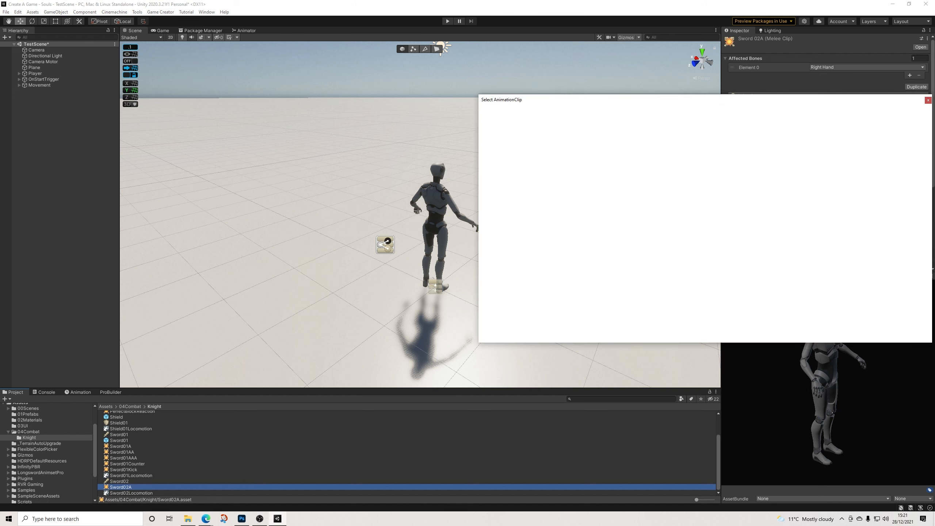
pyautogui.moveTo(826, 99); pyautogui.dragTo(588, 103)
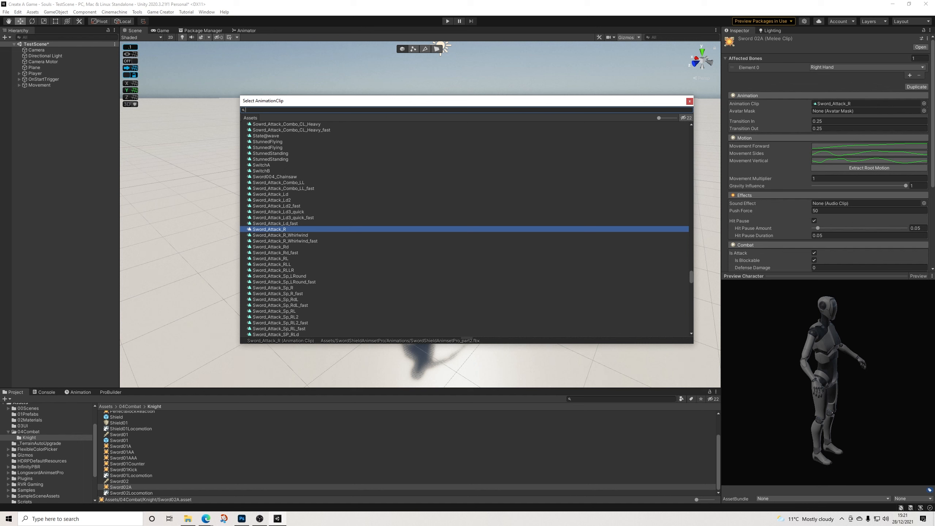
pyautogui.write('Longs')
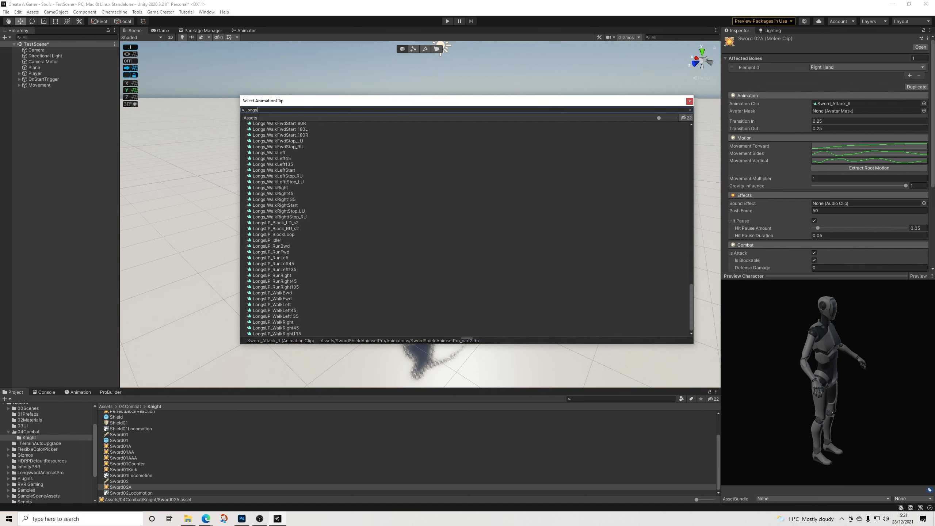
pyautogui.write('_')
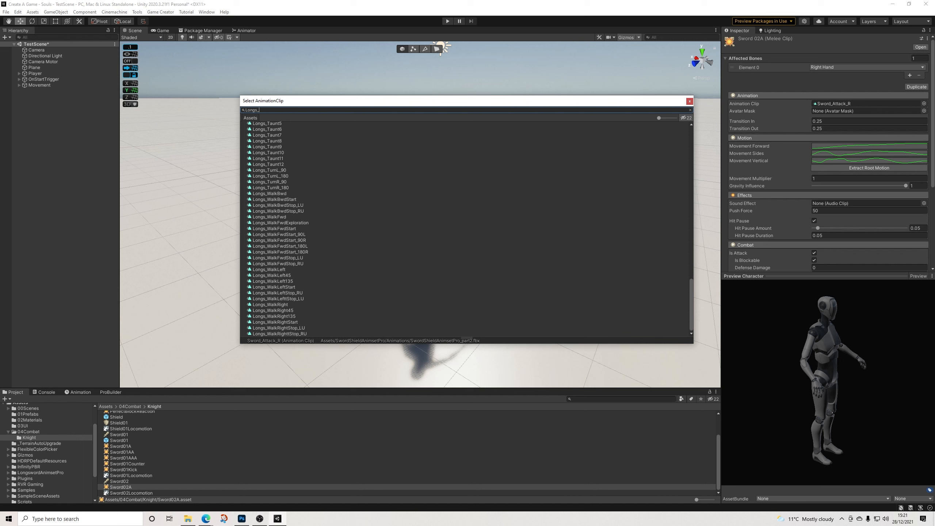
pyautogui.write('atta')
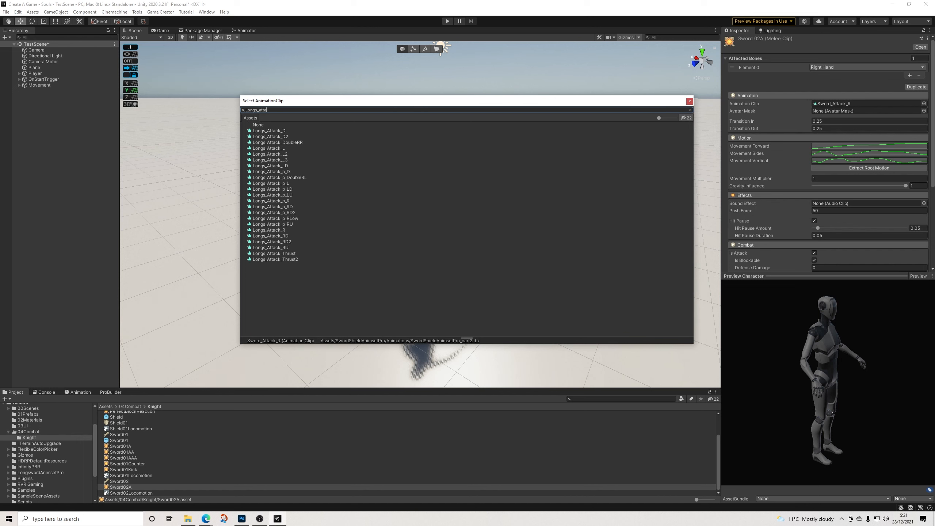
pyautogui.click(270, 155)
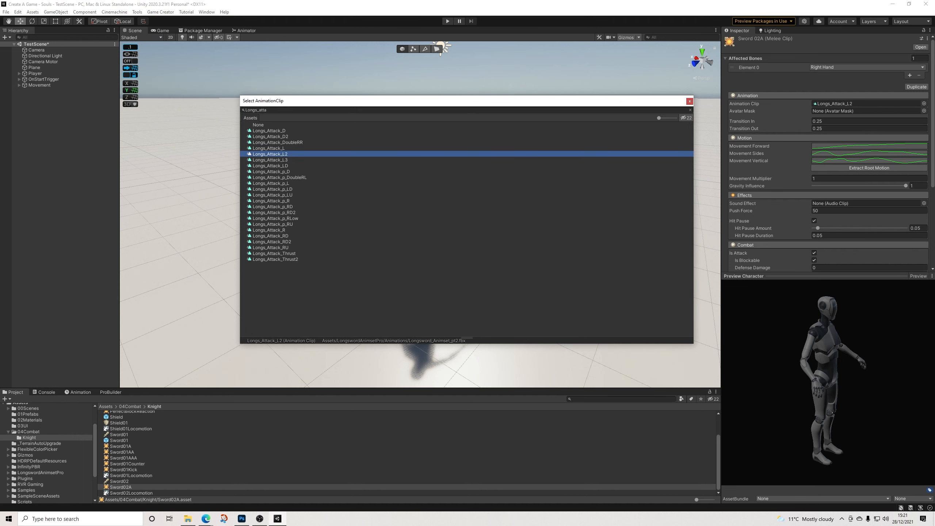
pyautogui.click(689, 101)
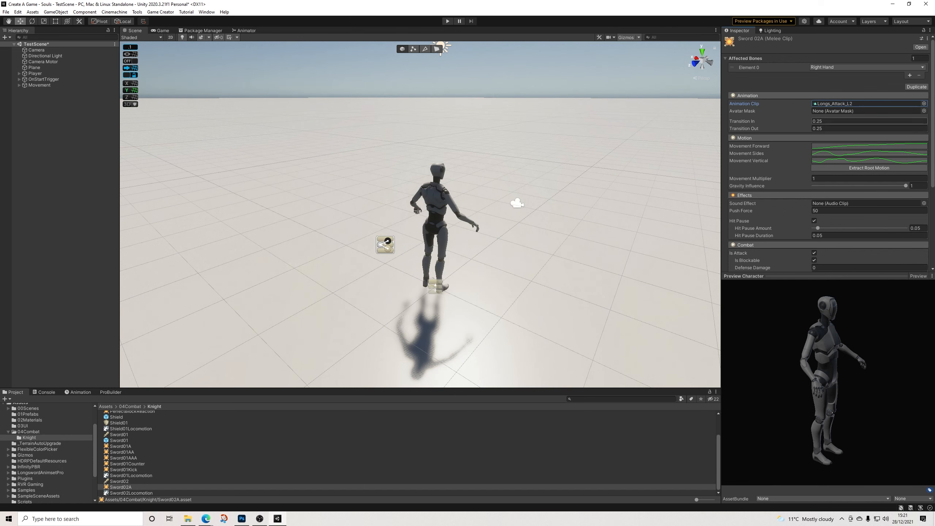
# Set the stamina amount subtracted from the player when Sword02A executes to 15
pyautogui.scroll(-3, 869, 168)
pyautogui.scroll(-1, 869, 168)
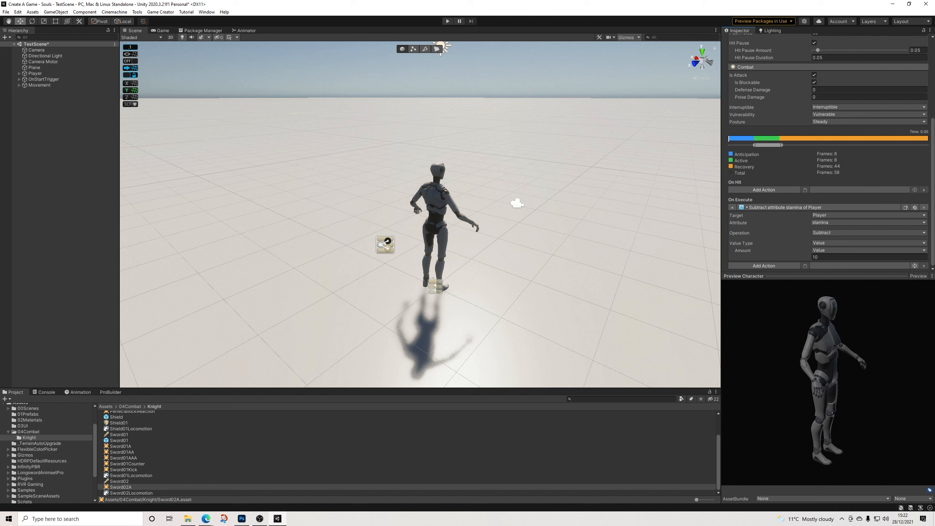
pyautogui.click(847, 257)
pyautogui.write('1')
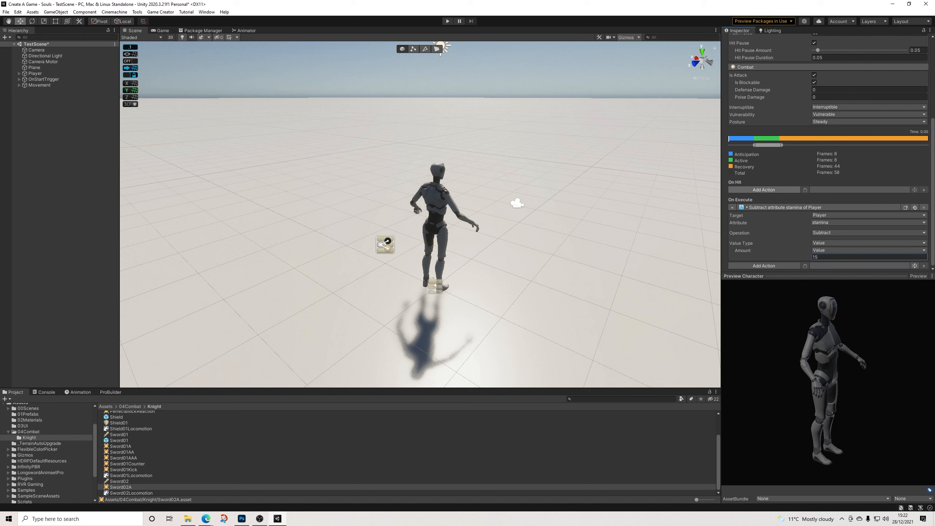
pyautogui.click(764, 190)
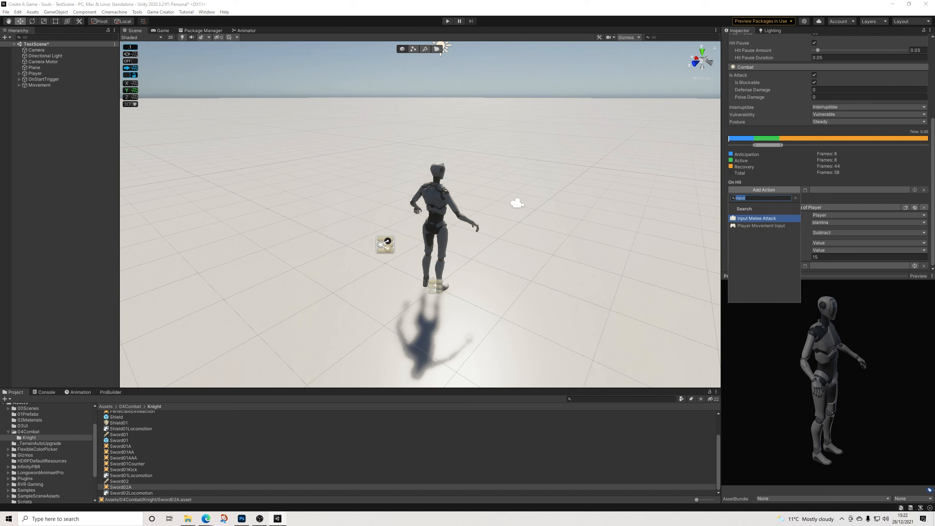
pyautogui.write('att')
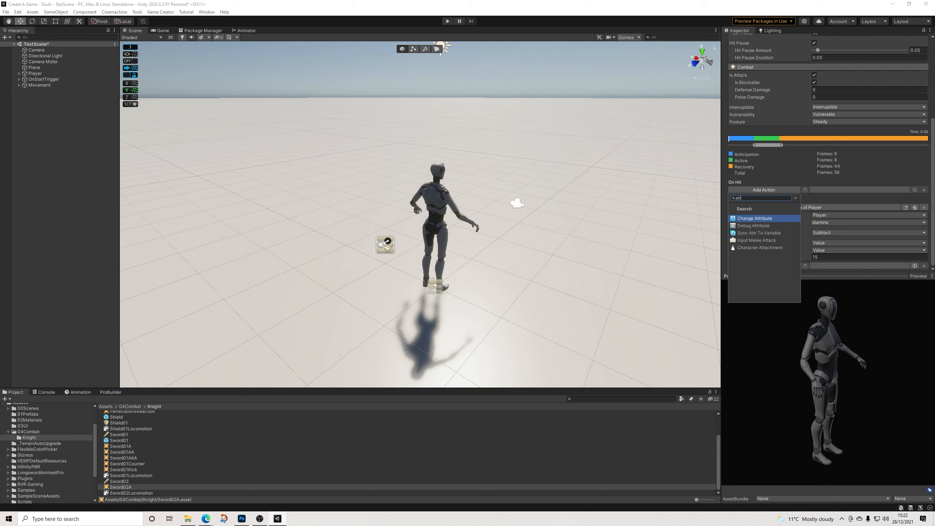
pyautogui.press('Return')
pyautogui.click(843, 197)
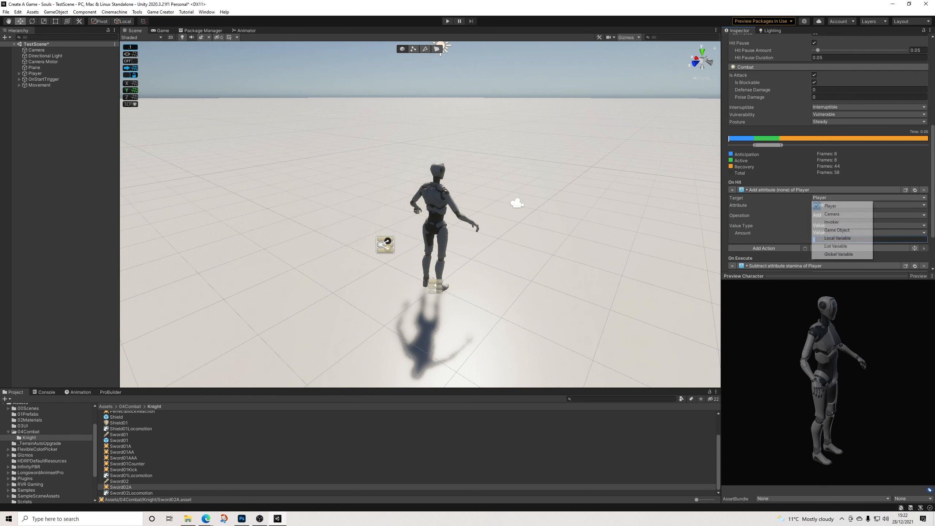
pyautogui.click(832, 222)
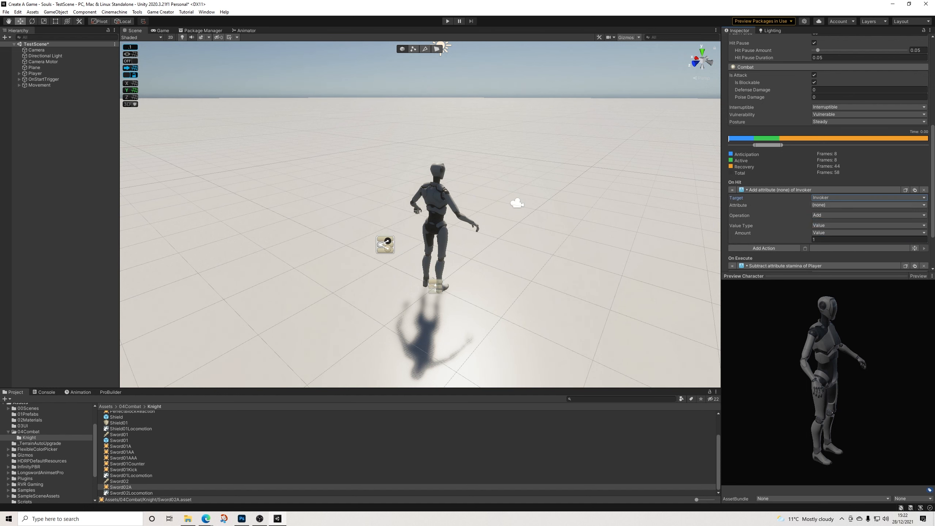
pyautogui.click(924, 189)
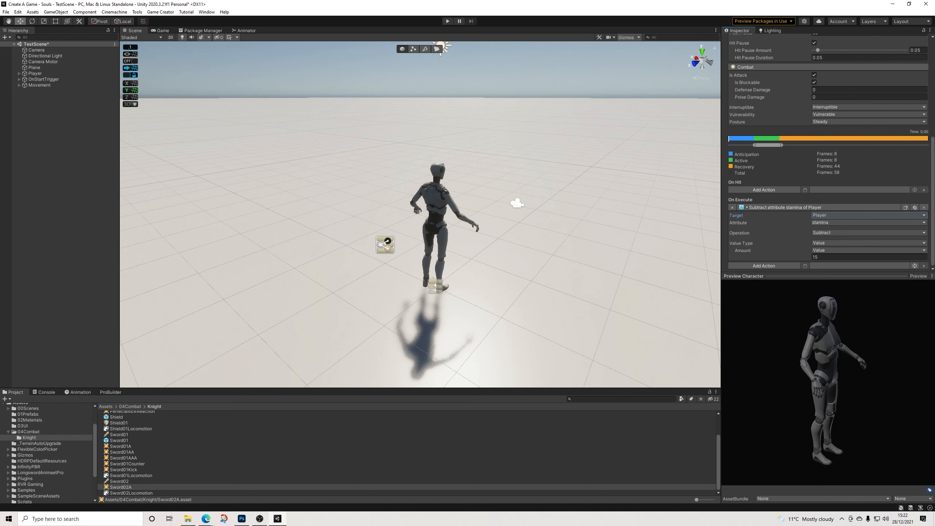
# Duplicate the Sword02A melee clip and rename the copy Sword02AA
pyautogui.click(840, 257)
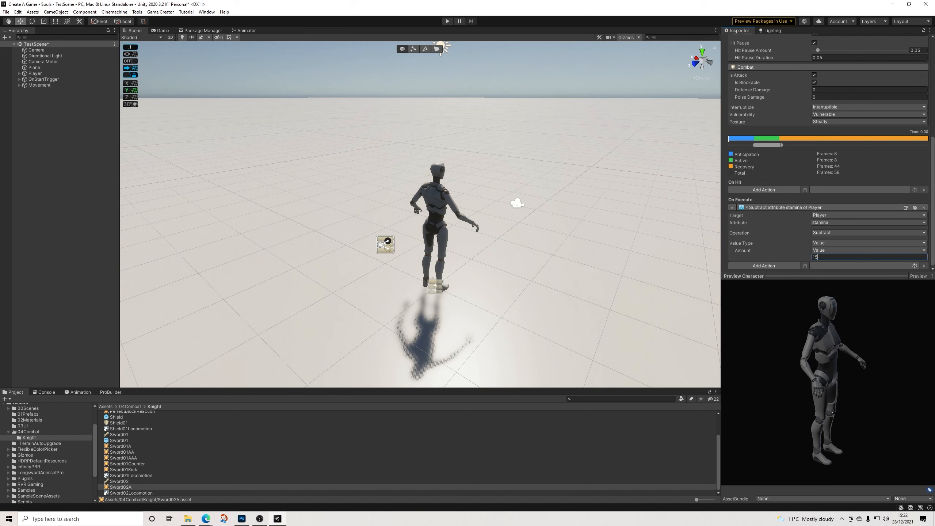
pyautogui.scroll(6, 829, 155)
pyautogui.click(916, 41)
pyautogui.scroll(-1, 711, 485)
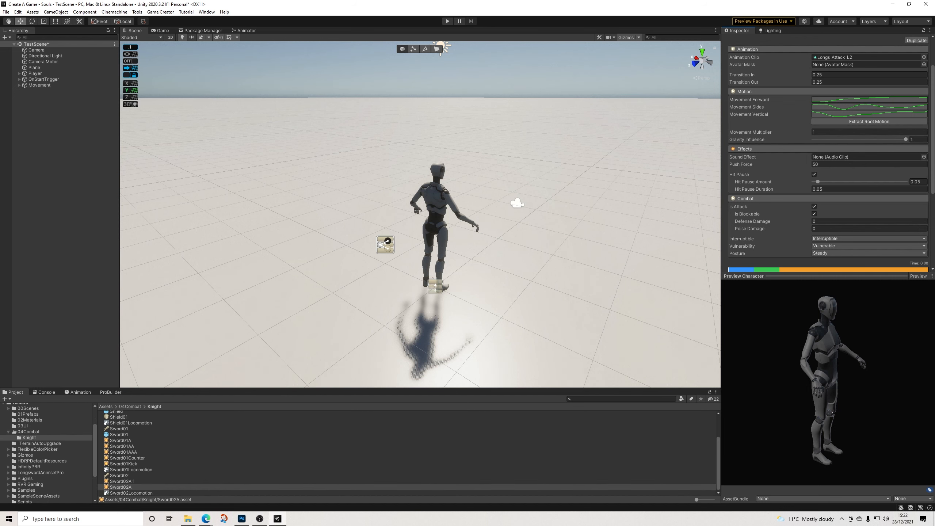
pyautogui.rightClick(132, 482)
pyautogui.click(148, 324)
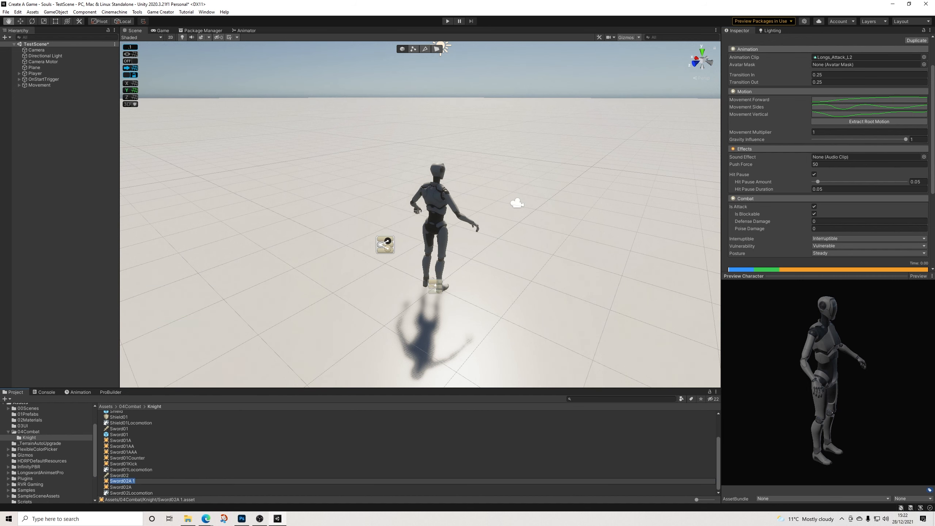
pyautogui.click(137, 482)
pyautogui.press('Return')
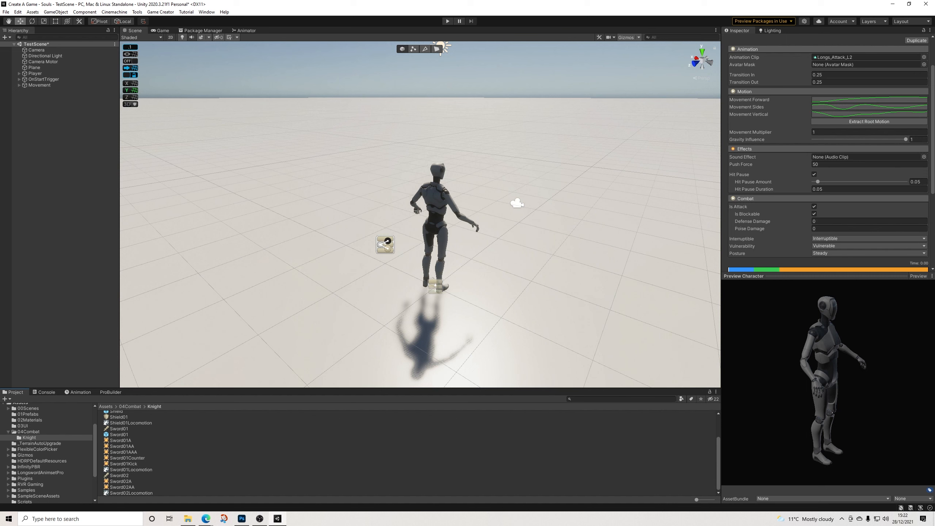
# Set Sword02AA's animation clip to Longs_Attack_L3
pyautogui.click(129, 487)
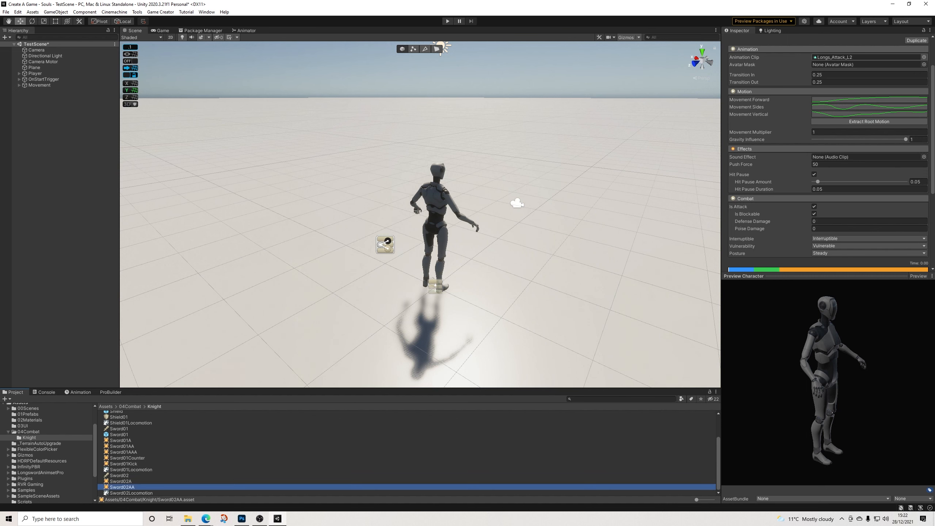
pyautogui.click(924, 57)
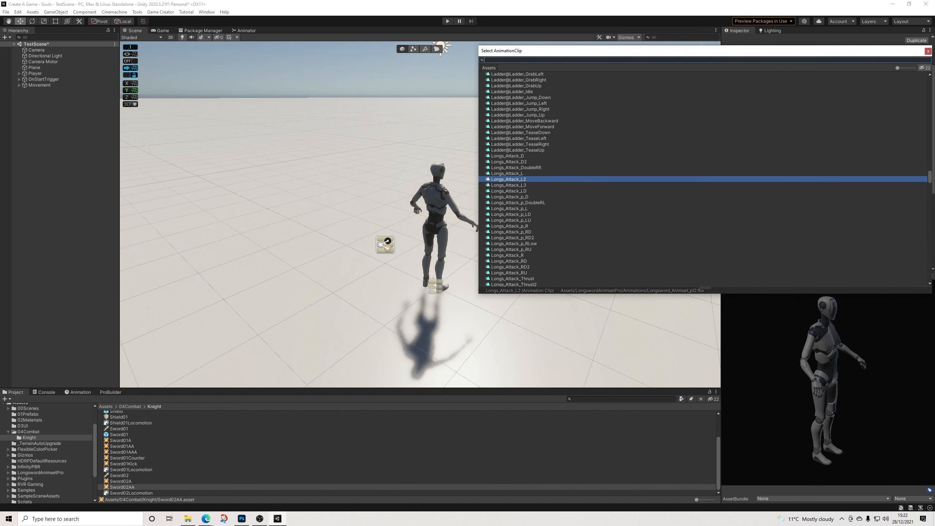
pyautogui.click(509, 185)
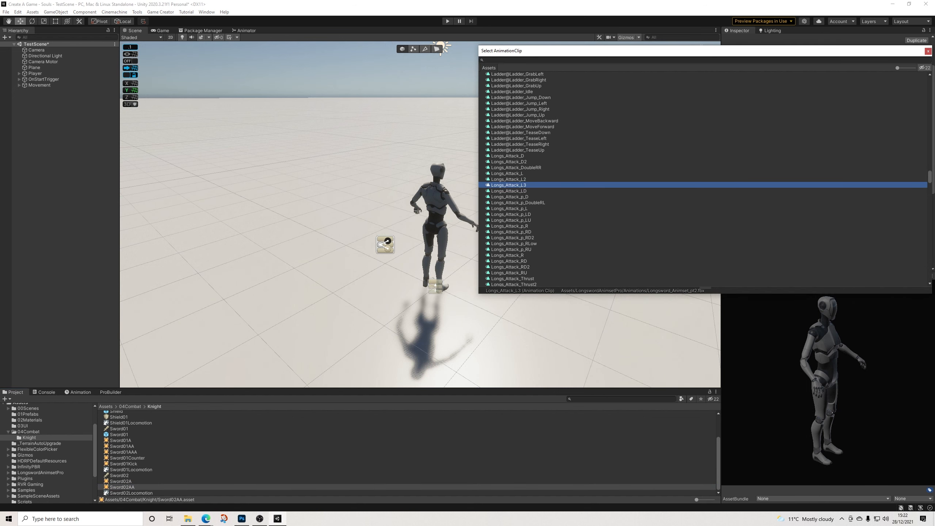
# Extract Sword02AA's root motion and adjust its attack phases to 18 anticipation, 14 active and 30 recovery frames
pyautogui.click(929, 51)
pyautogui.click(869, 122)
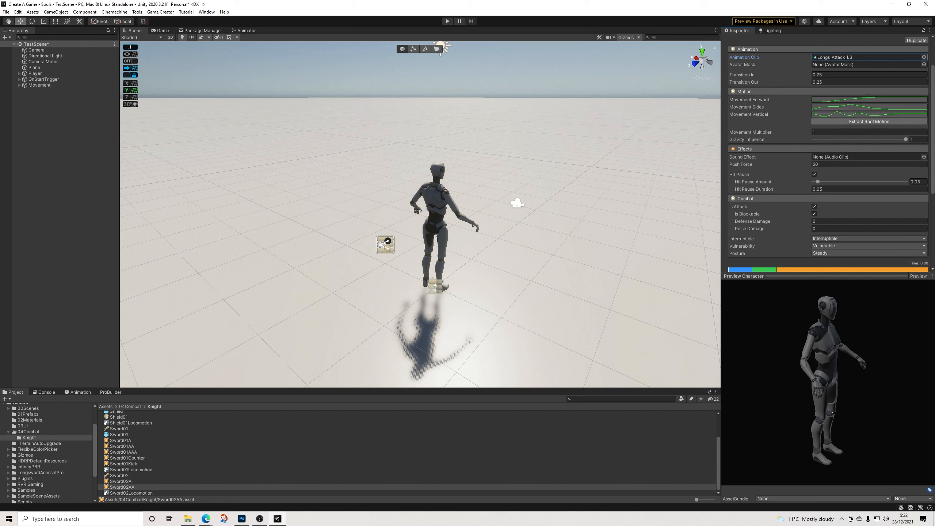
pyautogui.scroll(-5, 829, 155)
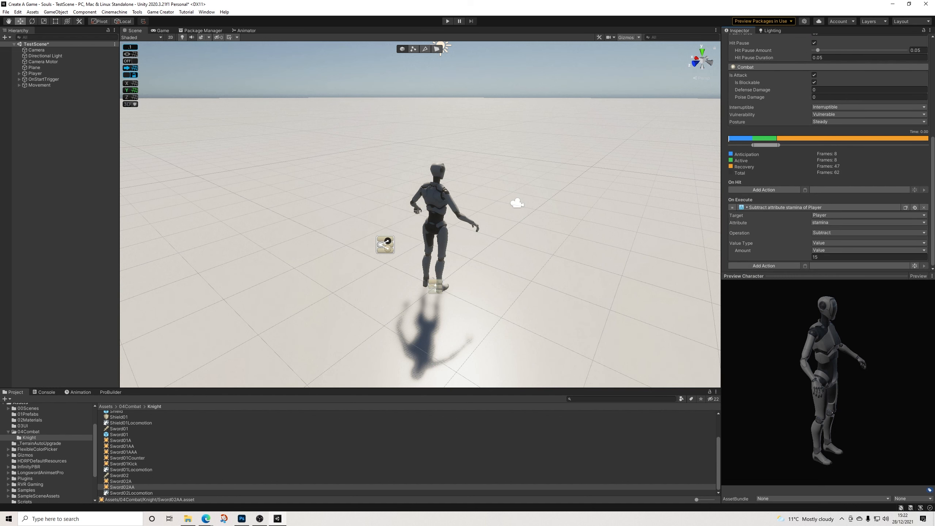
pyautogui.click(919, 276)
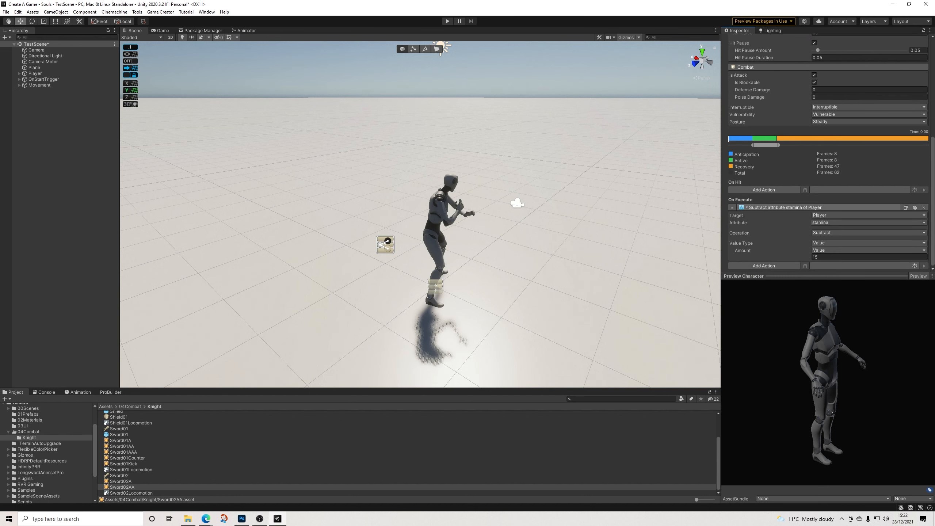
pyautogui.moveTo(731, 138); pyautogui.dragTo(862, 139)
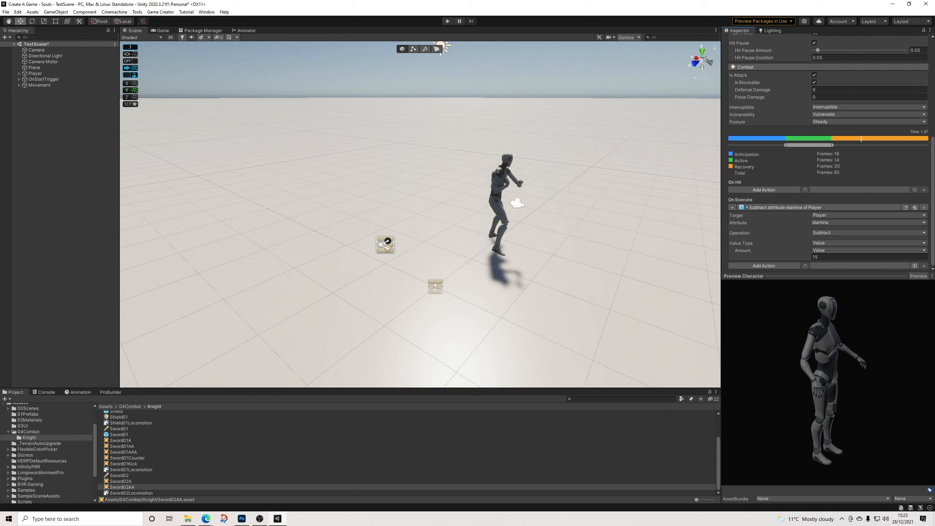
# Adjust Sword02A's attack phases to 10 anticipation, 11 active and 37 recovery frames
pyautogui.click(121, 482)
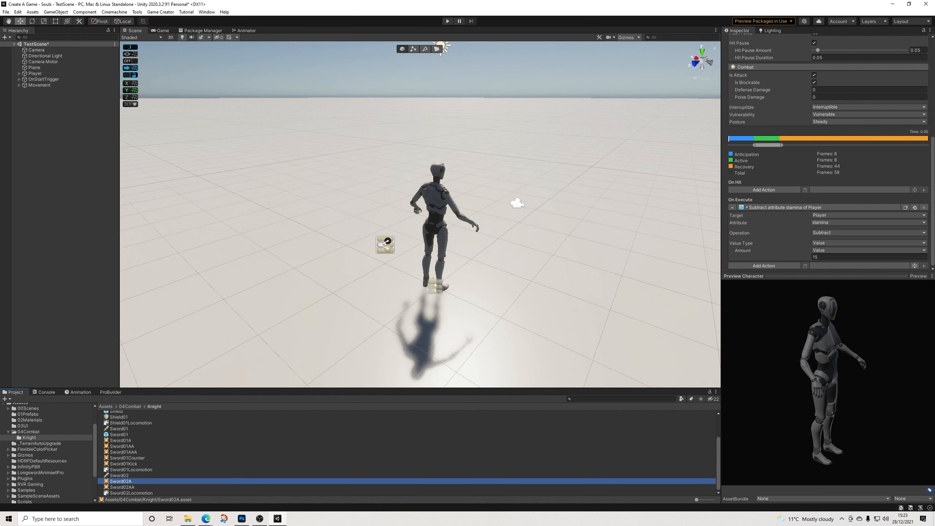
pyautogui.moveTo(760, 139); pyautogui.dragTo(804, 144)
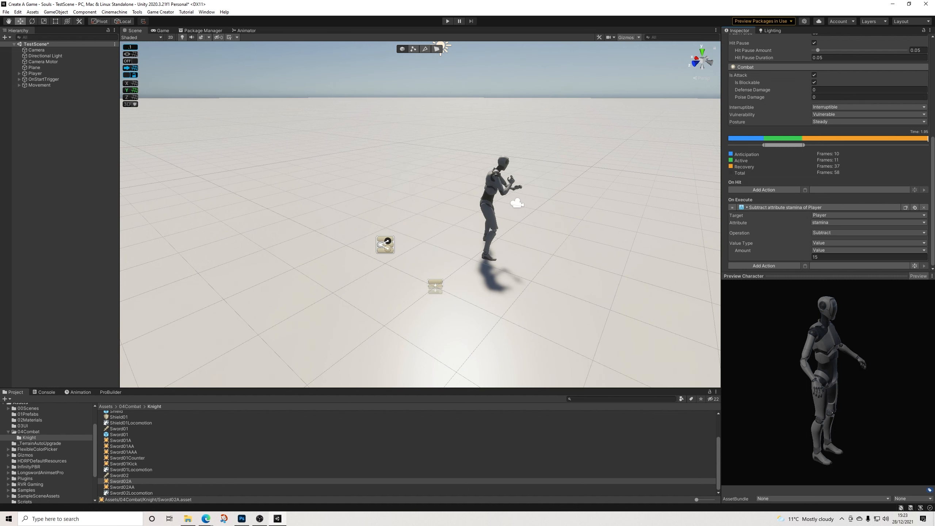
pyautogui.click(122, 487)
# Duplicate the Sword02A melee clip and rename the copy Sword02B
pyautogui.click(121, 481)
pyautogui.scroll(10, 829, 155)
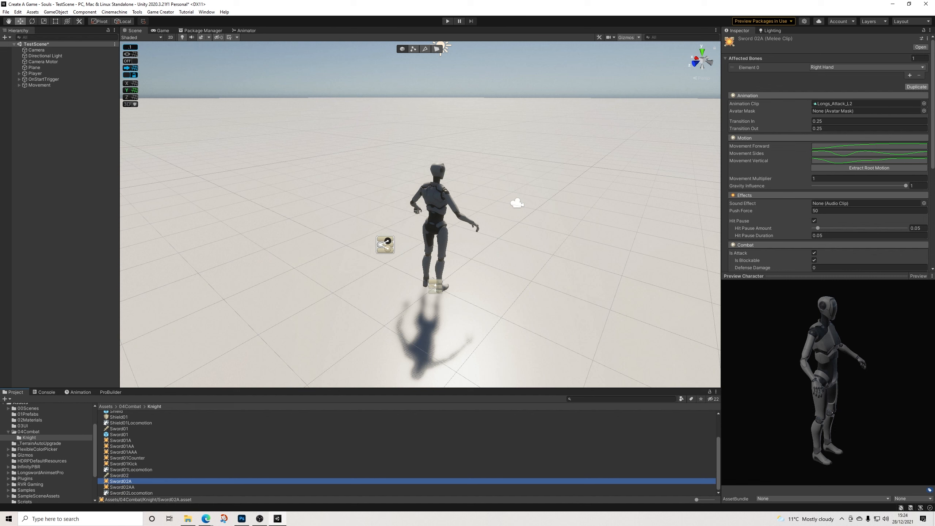
pyautogui.click(917, 87)
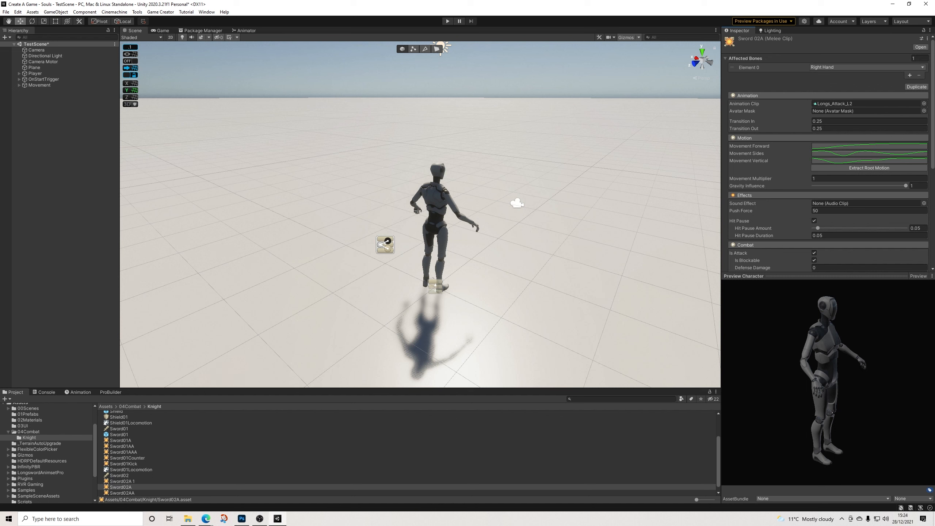
pyautogui.scroll(-1, 409, 453)
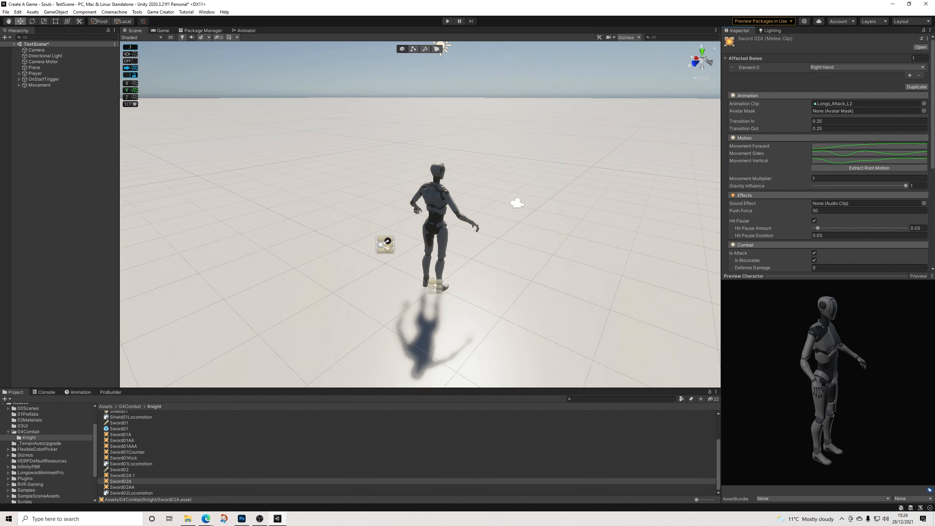
pyautogui.click(132, 476)
pyautogui.rightClick(131, 475)
pyautogui.click(153, 317)
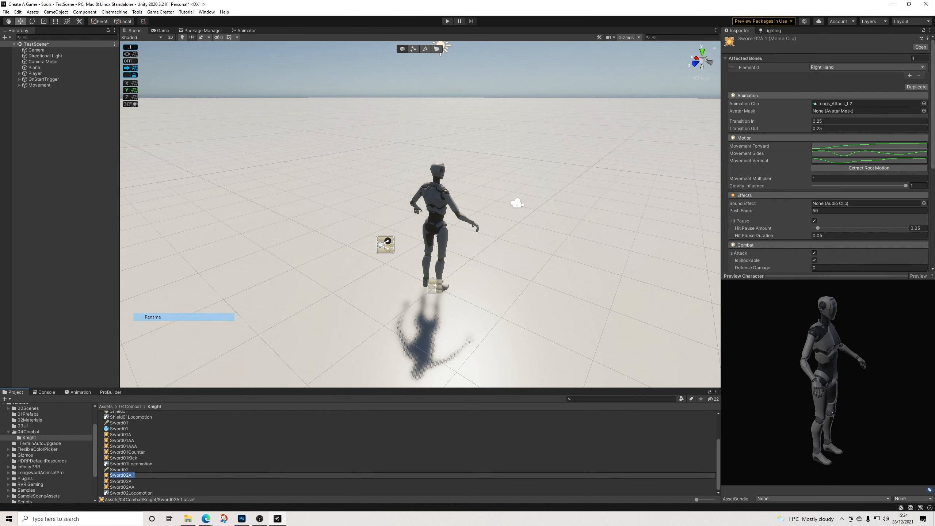
pyautogui.click(129, 475)
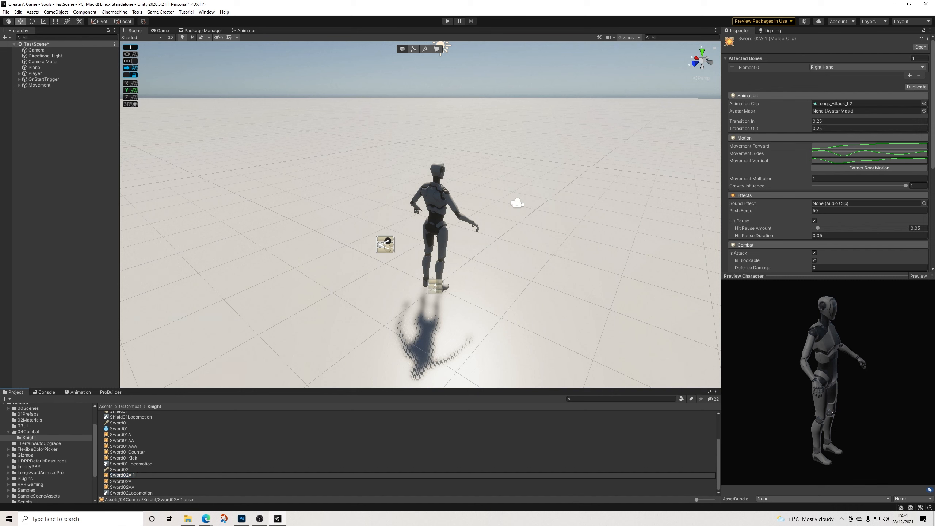
pyautogui.write('B')
pyautogui.press('Return')
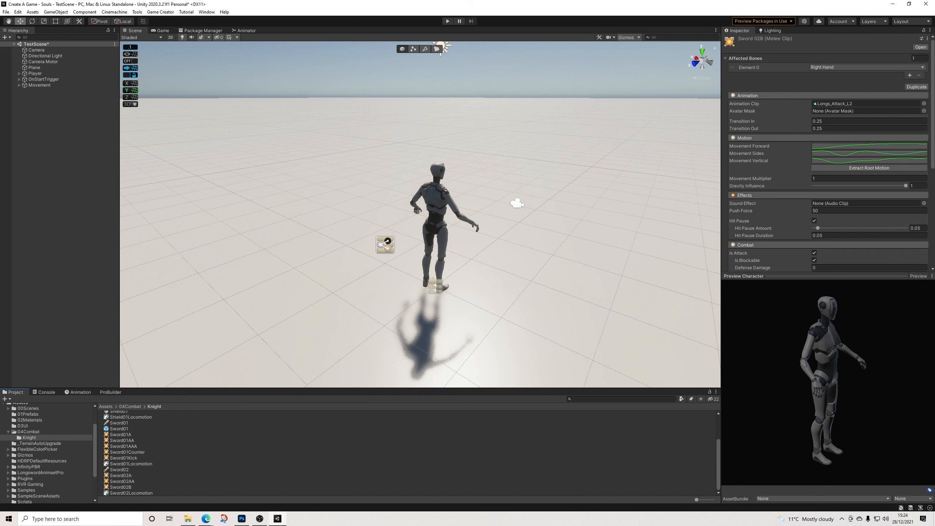
# Set the stamina amount subtracted from the player when Sword02B executes to 30
pyautogui.click(121, 488)
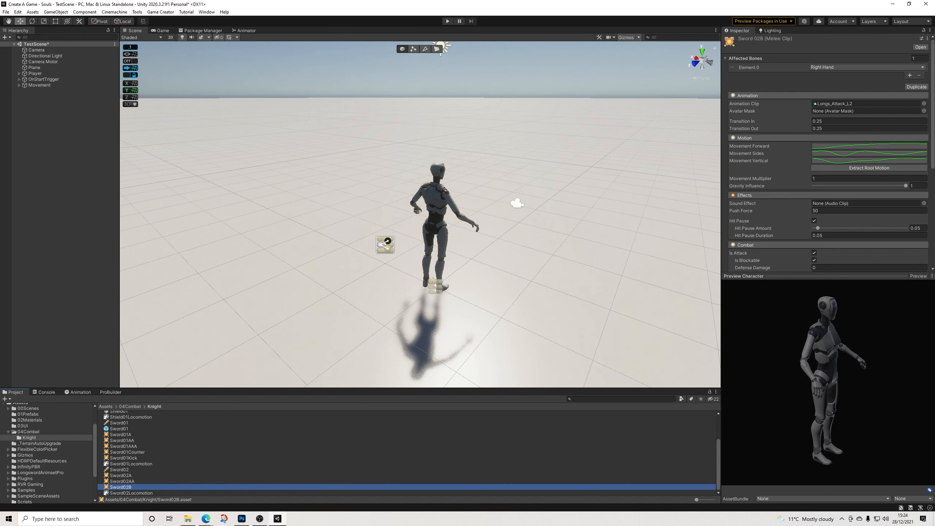
pyautogui.scroll(-6, 829, 166)
pyautogui.scroll(-3, 829, 152)
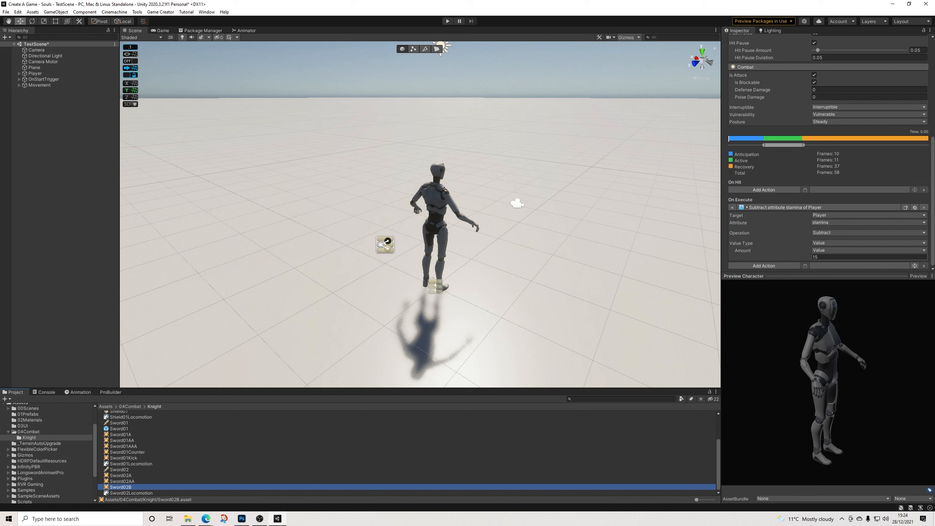
pyautogui.click(832, 257)
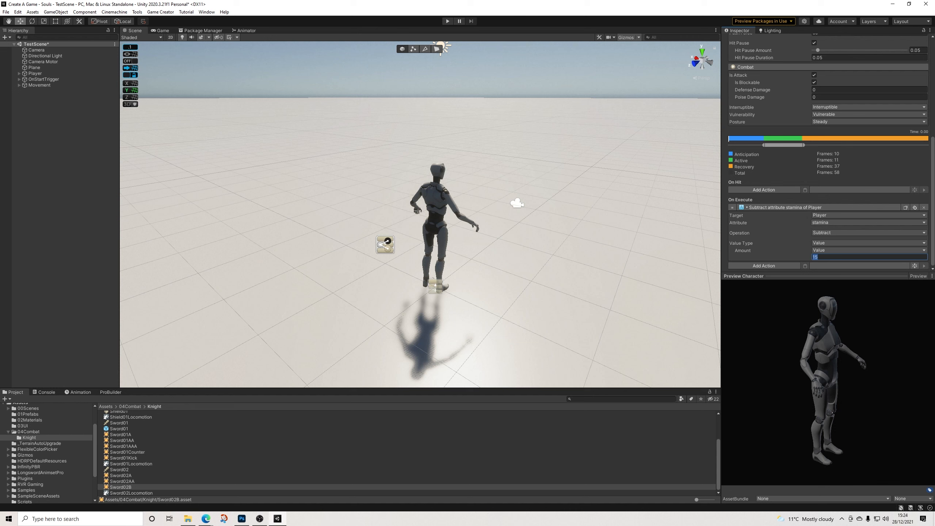
pyautogui.write('30')
# Set Sword02B's animation clip to Longs_Attack_Thrust and preview the attack on the scene character
pyautogui.scroll(10, 829, 148)
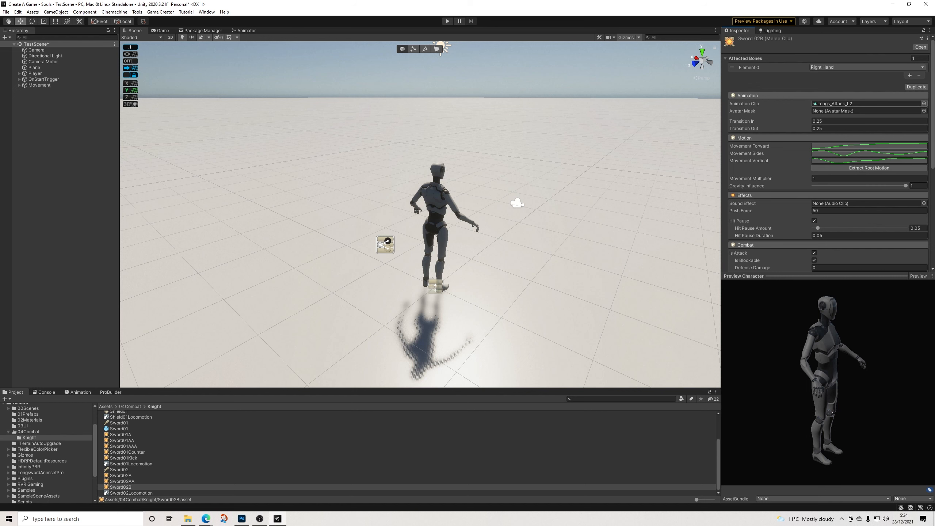
pyautogui.click(925, 103)
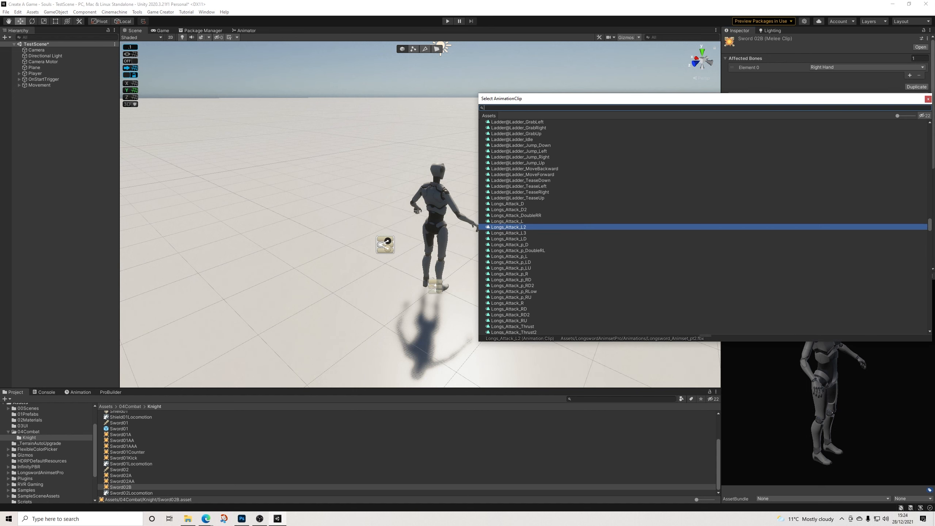
pyautogui.scroll(-3, 704, 227)
pyautogui.click(513, 283)
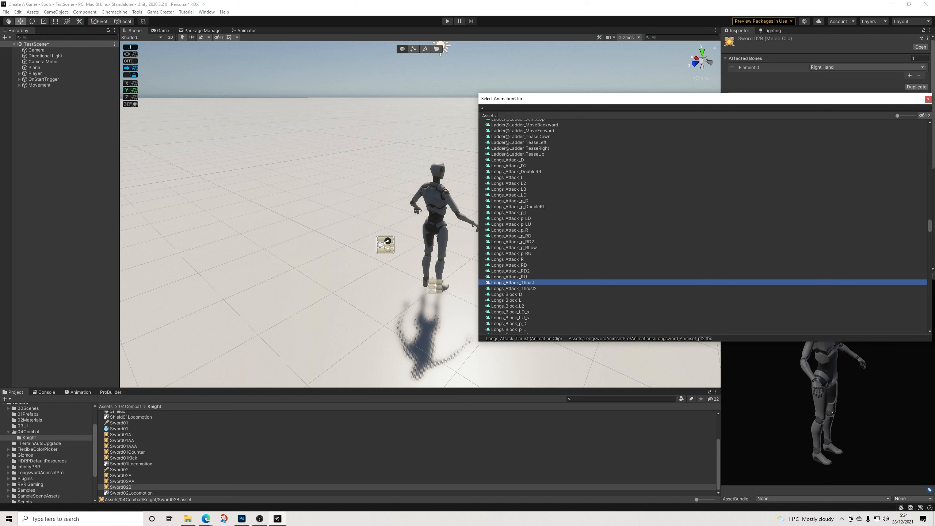
pyautogui.click(929, 99)
pyautogui.scroll(-8, 829, 153)
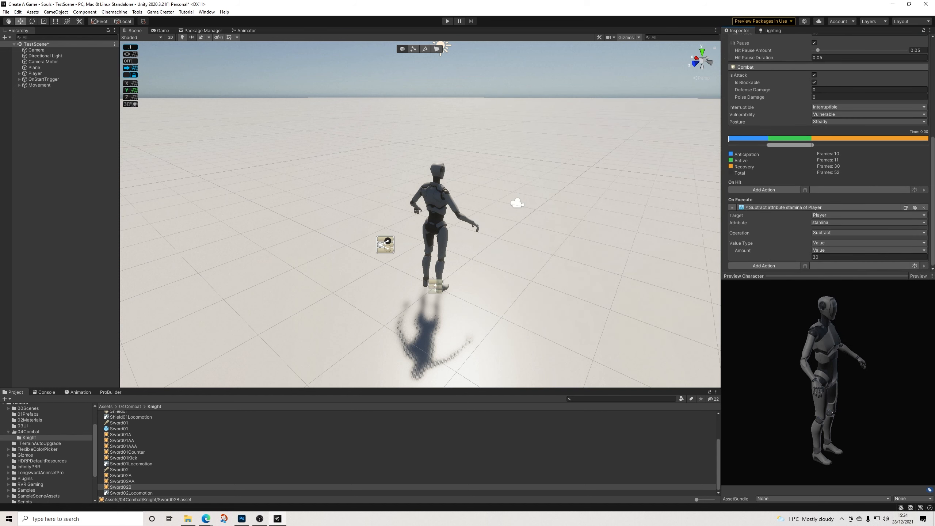
pyautogui.click(919, 276)
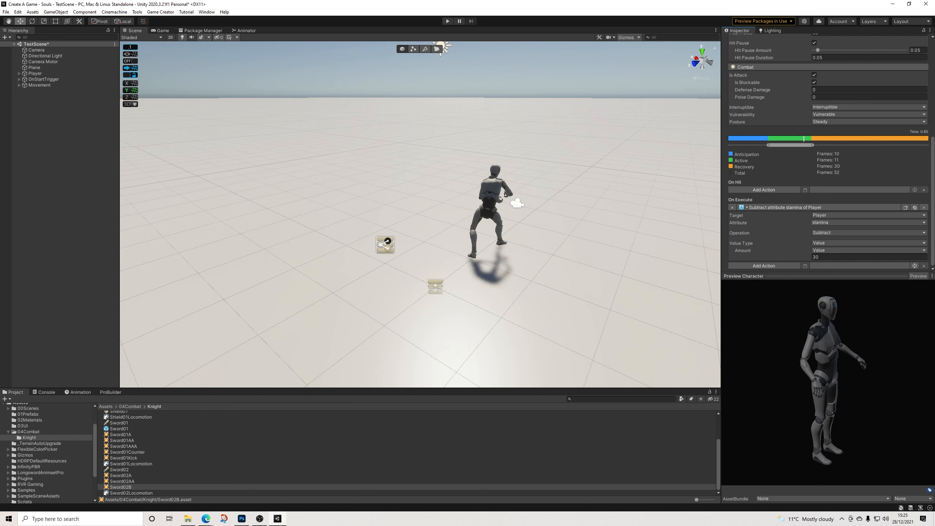
# Set both the defense damage and the poise damage of Sword02B to 10
pyautogui.click(863, 90)
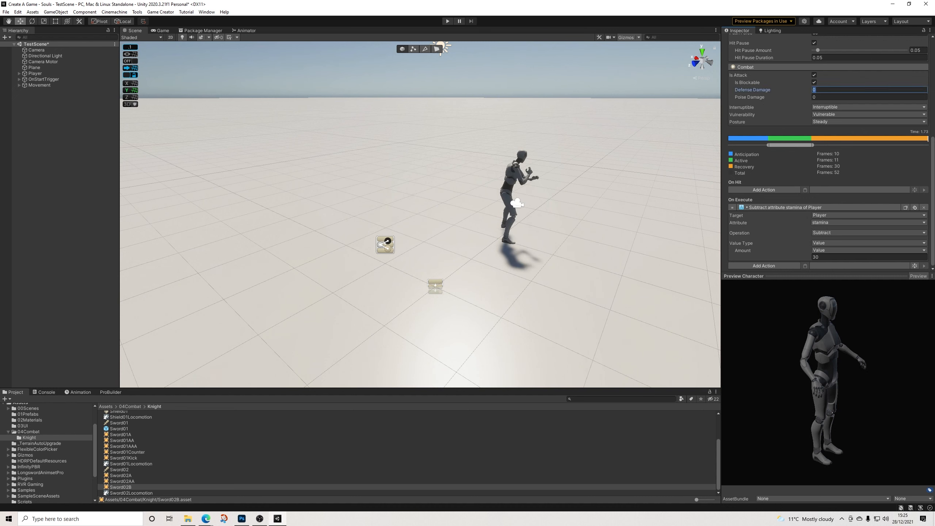
pyautogui.write('10')
pyautogui.press('Tab')
pyautogui.write('10')
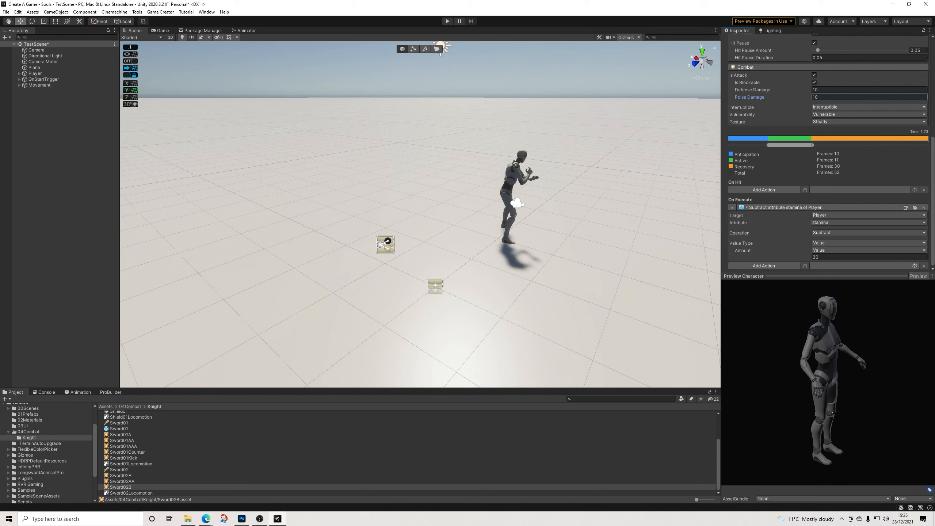
pyautogui.scroll(6, 828, 147)
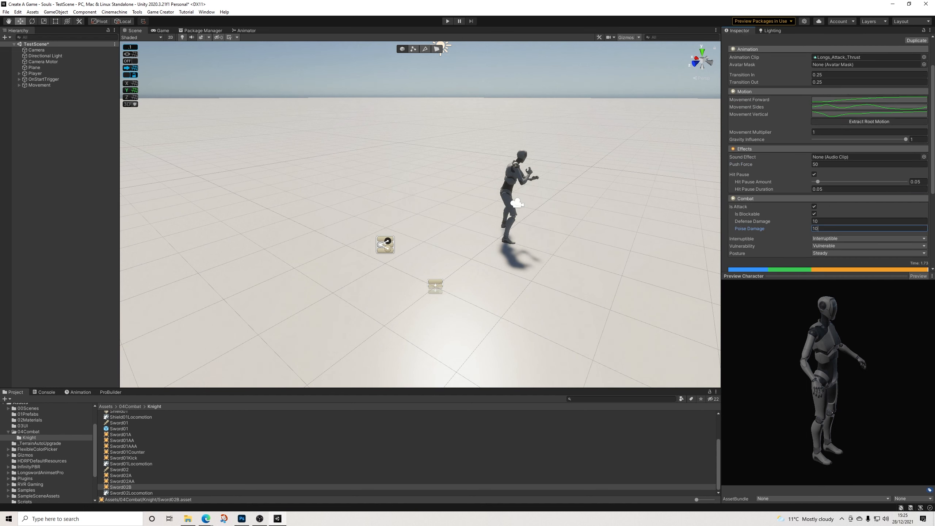
pyautogui.scroll(-6, 829, 147)
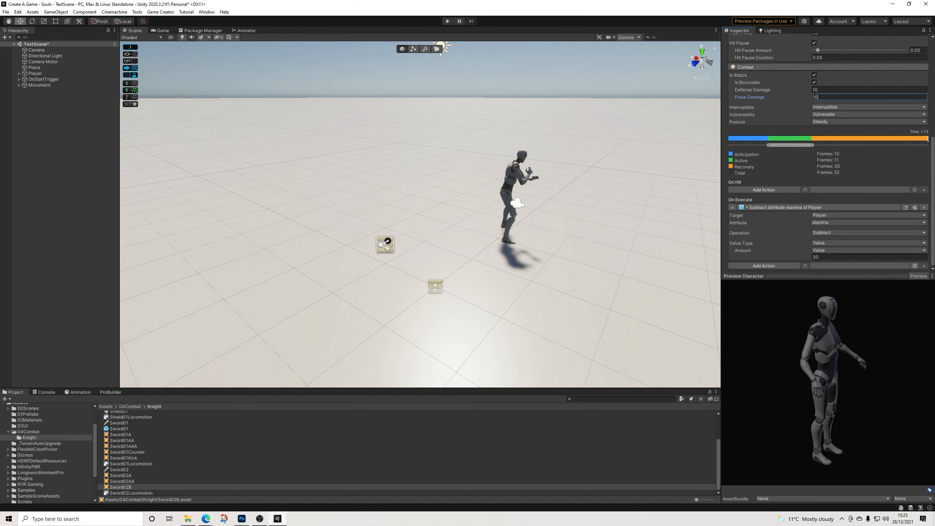
# Assign Sword02A, Sword02AA and Sword02B as the melee clips of the Sword02 weapon's second, third and fourth combos
pyautogui.click(119, 470)
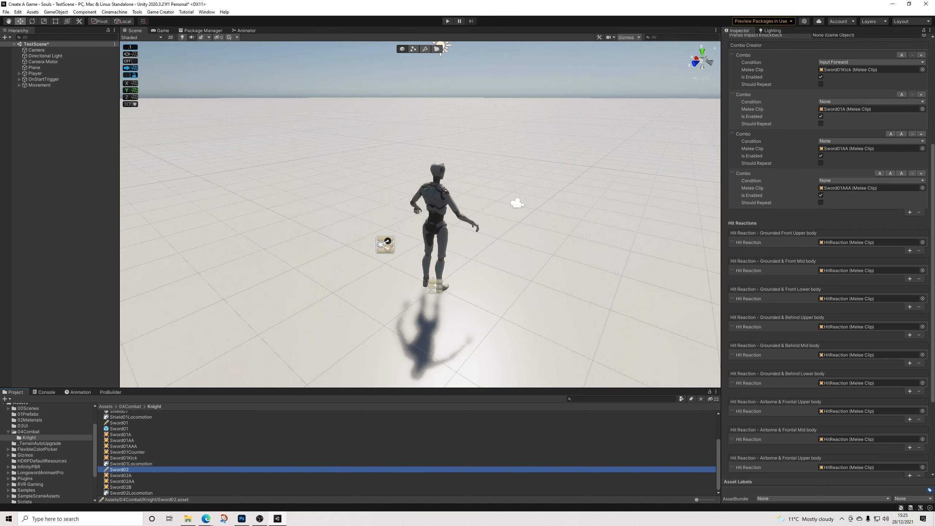
pyautogui.scroll(6, 828, 258)
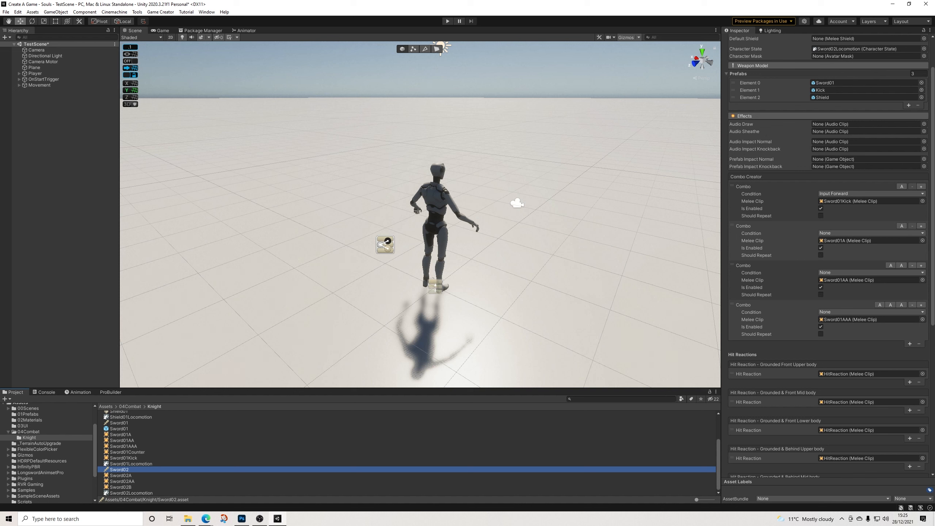
pyautogui.moveTo(121, 476); pyautogui.dragTo(847, 240)
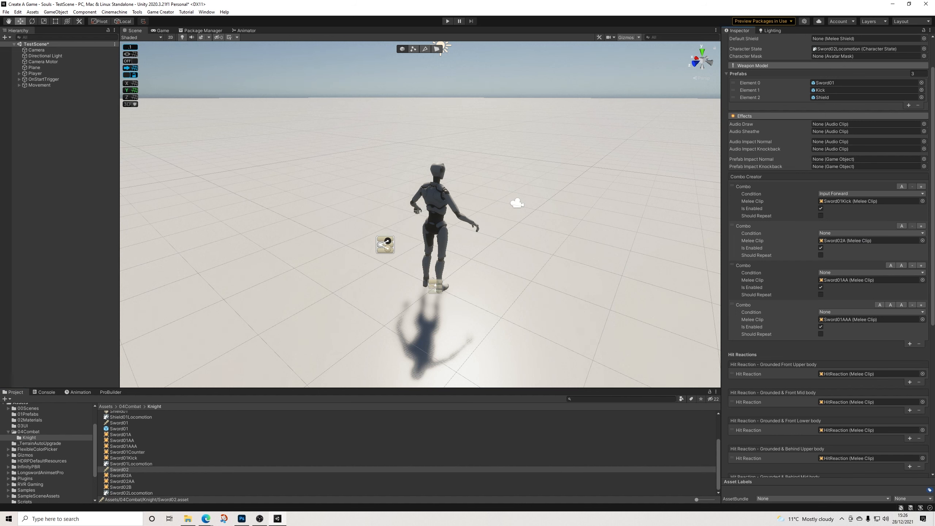
pyautogui.moveTo(122, 481); pyautogui.dragTo(847, 280)
pyautogui.moveTo(121, 487); pyautogui.dragTo(847, 319)
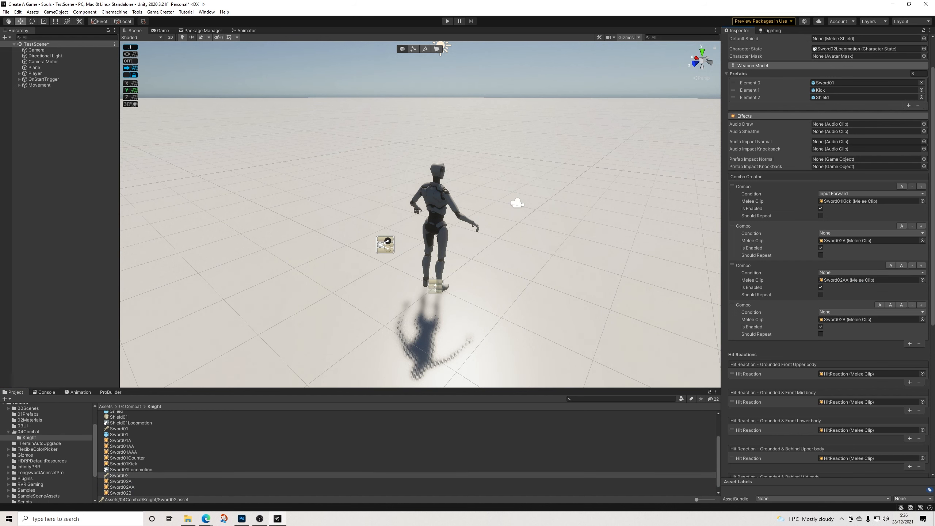
# Compare the combo and general settings of the Sword01 and Sword02 weapons
pyautogui.click(119, 428)
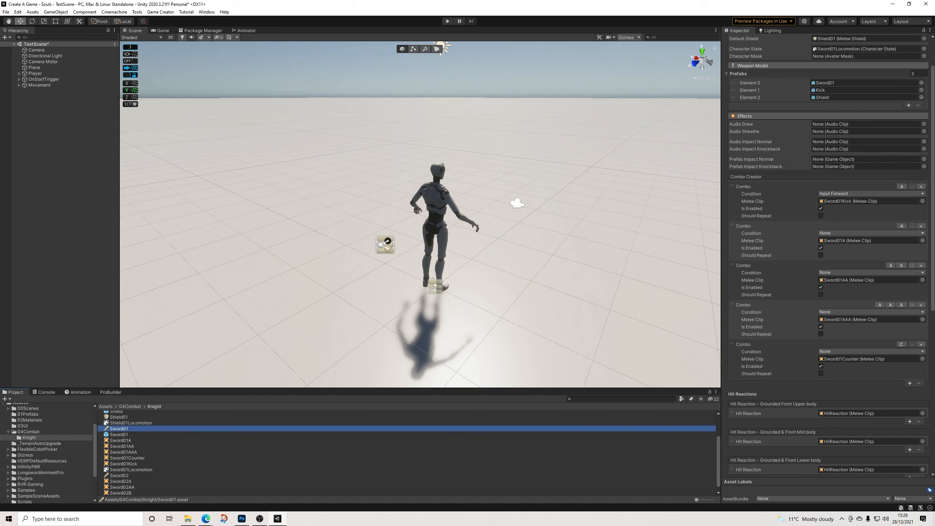
pyautogui.click(119, 475)
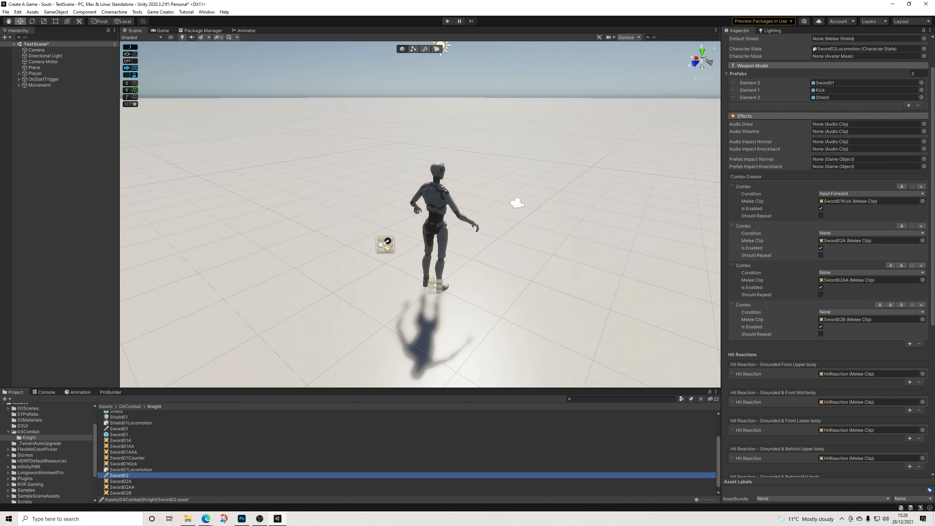
pyautogui.scroll(3, 420, 215)
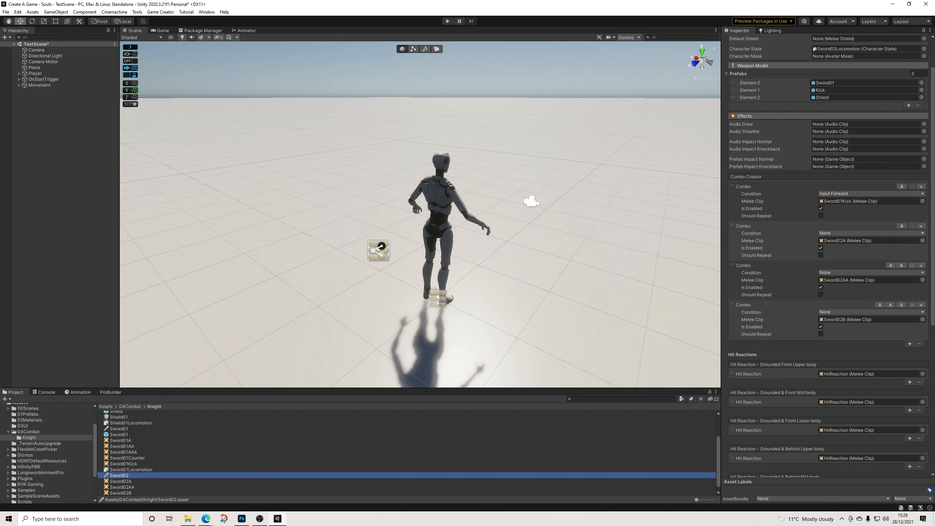
pyautogui.scroll(3, 828, 221)
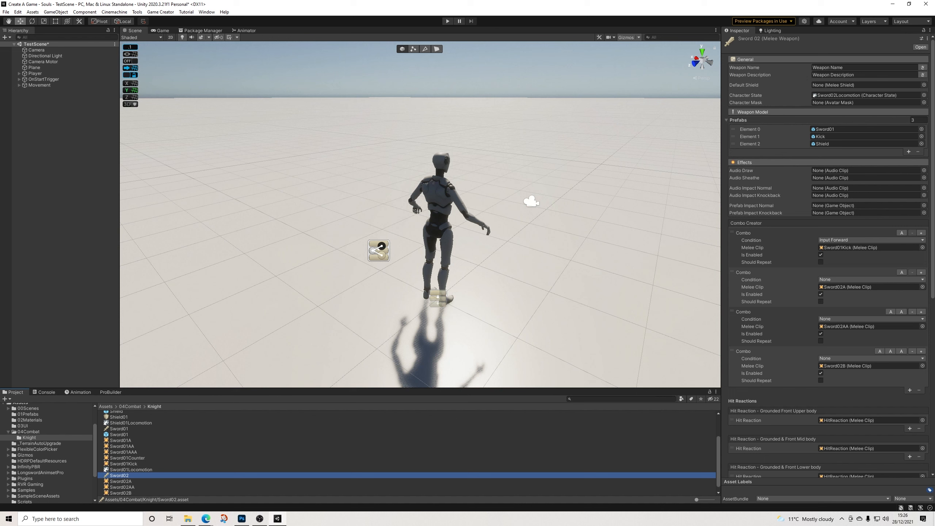
# Open the Sword01 prefab for editing and bring its blade and hit box into view
pyautogui.click(119, 429)
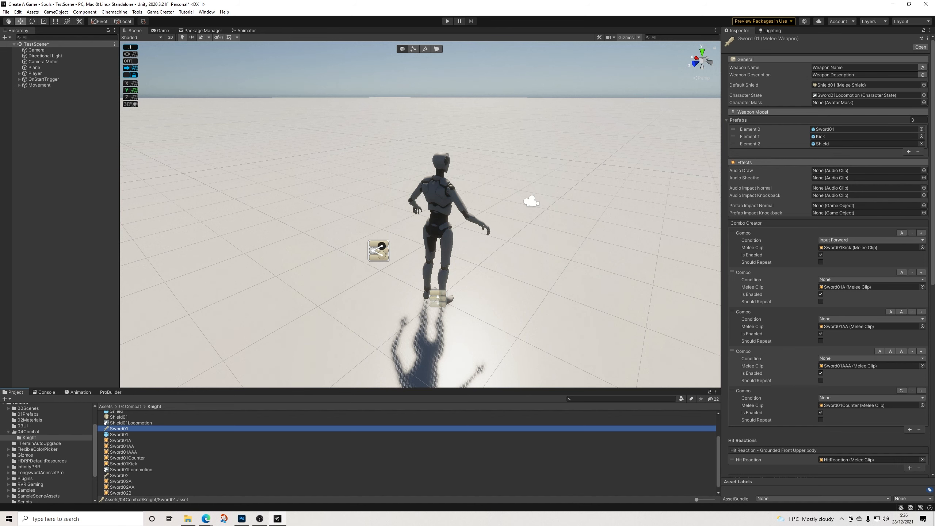
pyautogui.click(119, 435)
pyautogui.doubleClick(119, 434)
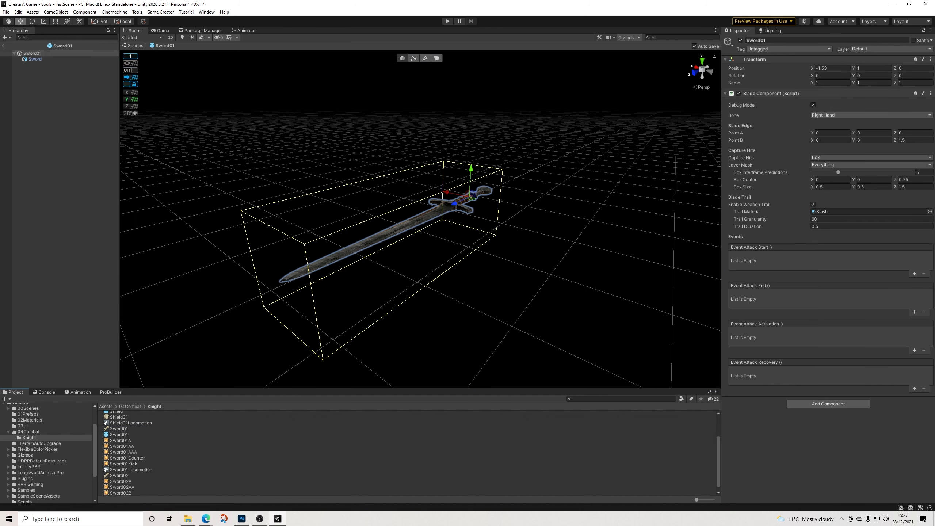
pyautogui.moveTo(420, 236)
pyautogui.mouseDown(button='right')
pyautogui.moveTo(417, 258)
pyautogui.moveTo(342, 250)
pyautogui.moveTo(417, 247)
pyautogui.mouseUp(button='right')
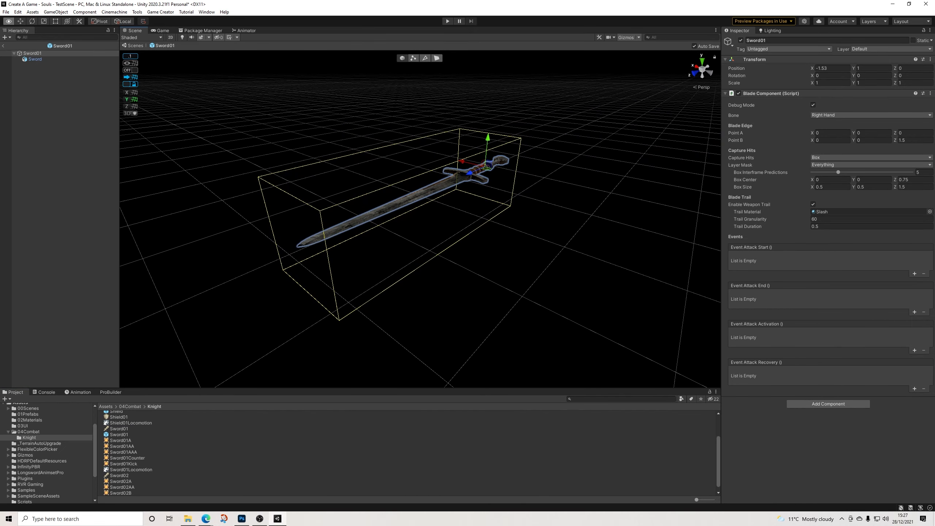
# Add the Sword model from SwordShieldAnimsetPro's Models folder as a child of the Sword01 prefab root
pyautogui.click(35, 59)
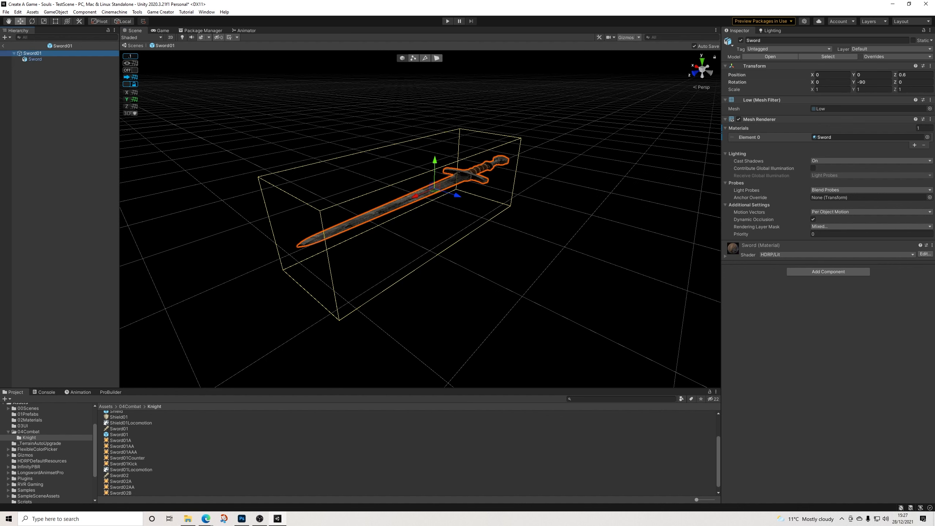
pyautogui.click(32, 53)
pyautogui.scroll(-3, 48, 453)
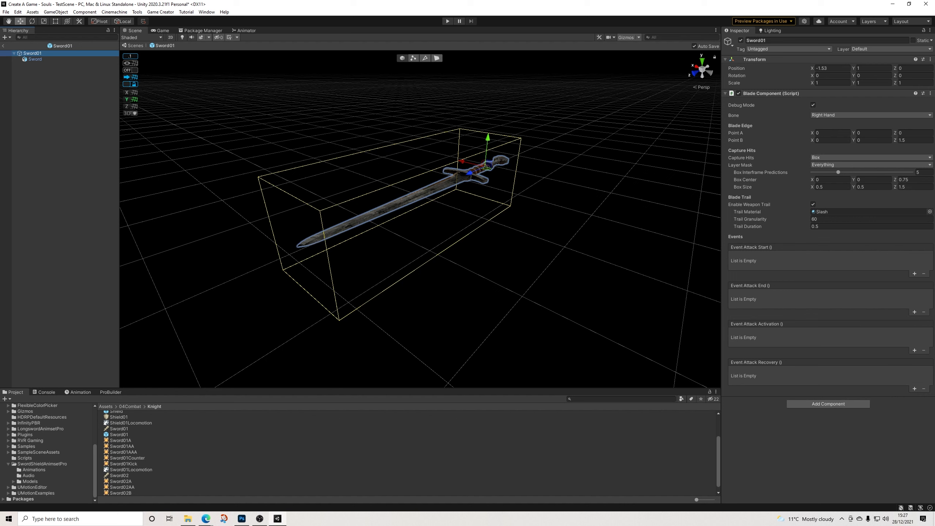
pyautogui.click(42, 464)
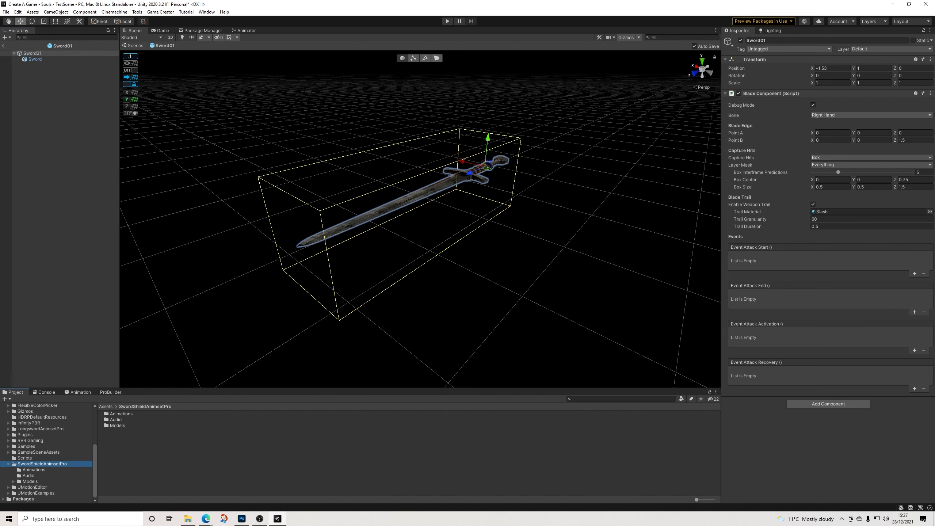
pyautogui.click(31, 482)
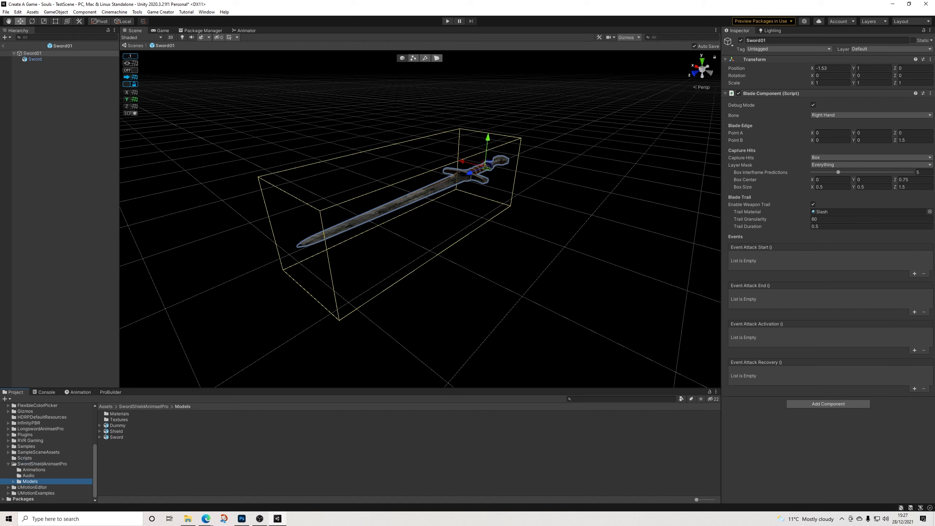
pyautogui.moveTo(116, 437); pyautogui.dragTo(32, 54)
pyautogui.moveTo(36, 56); pyautogui.dragTo(36, 54)
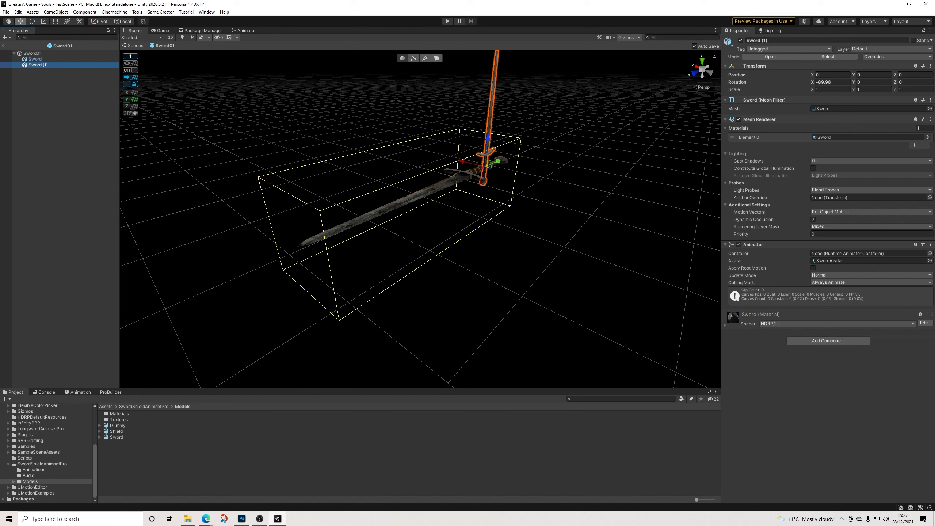
# Set the newly added sword model's rotation to 0 on X and 90 on Z
pyautogui.click(834, 83)
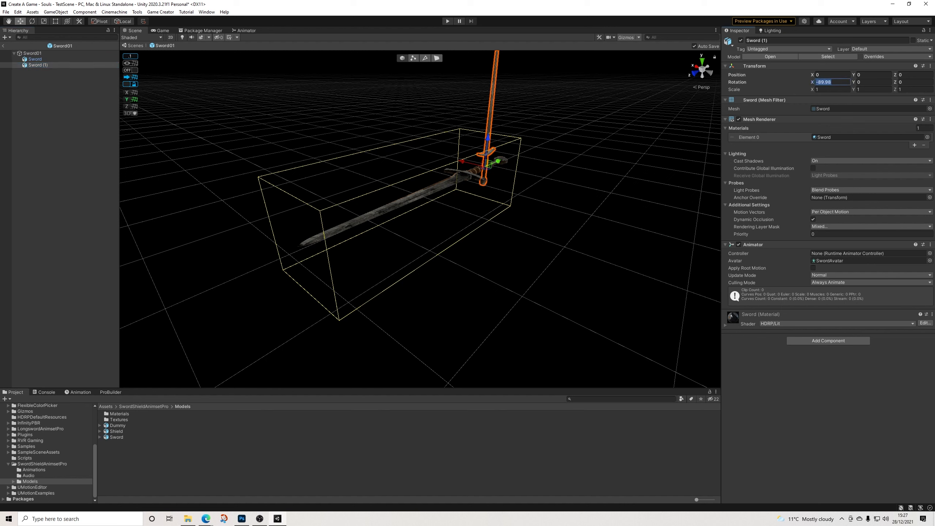
pyautogui.write('0')
pyautogui.press('Tab')
pyautogui.press('Tab')
pyautogui.write('90')
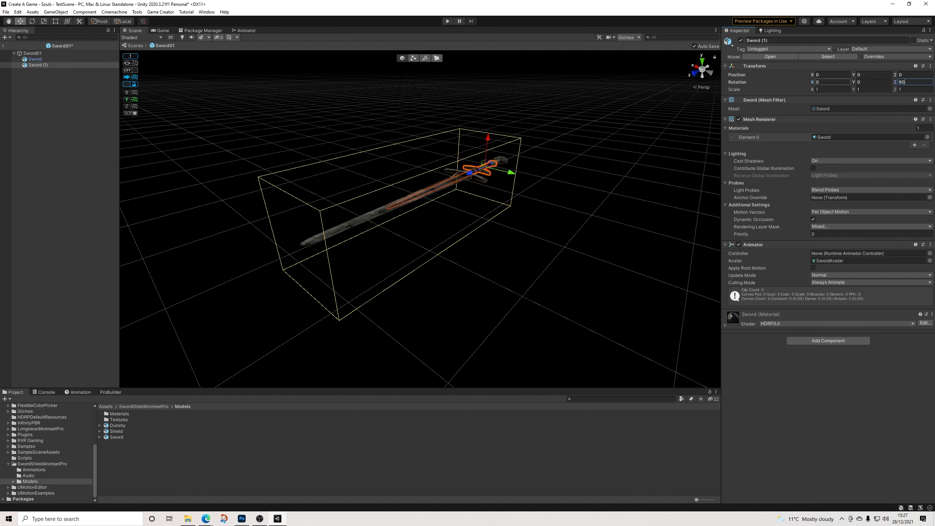
pyautogui.press('super')
pyautogui.press('super')
# Delete the original Sword child from the Sword01 prefab and check the replacement sword against the hit box
pyautogui.keyDown('alt'); pyautogui.moveTo(479, 229); pyautogui.dragTo(433, 242); pyautogui.keyUp('alt')
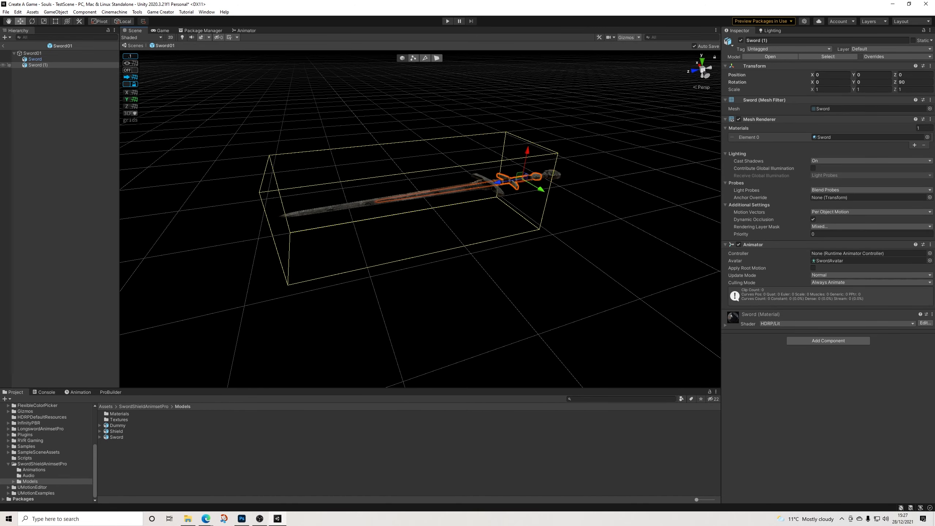
pyautogui.click(35, 59)
pyautogui.press('Delete')
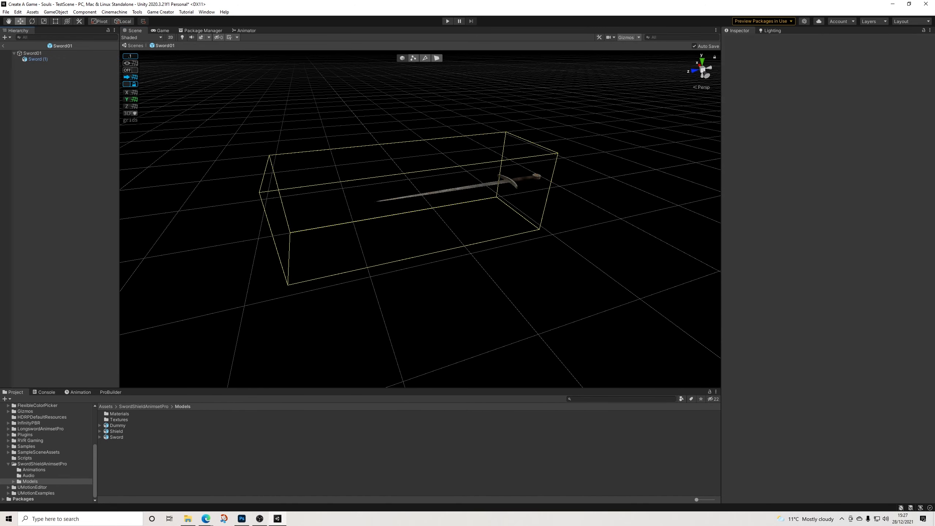
pyautogui.keyDown('alt'); pyautogui.moveTo(343, 235); pyautogui.dragTo(387, 229); pyautogui.keyUp('alt')
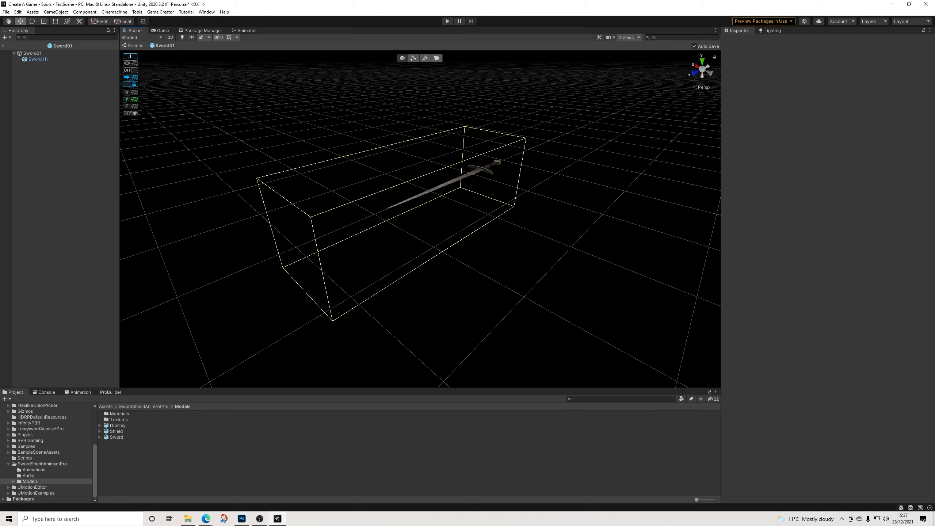
pyautogui.keyDown('alt'); pyautogui.moveTo(331, 217); pyautogui.dragTo(254, 188); pyautogui.keyUp('alt')
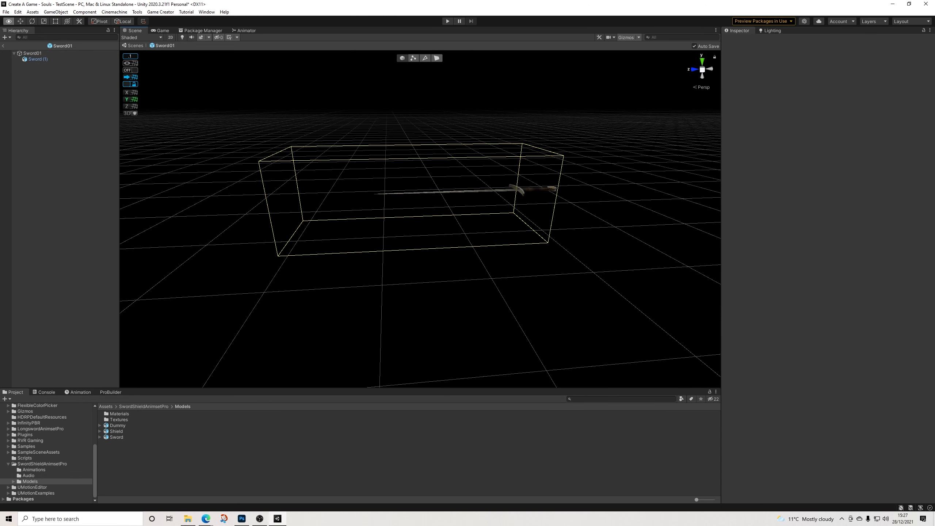
pyautogui.click(38, 59)
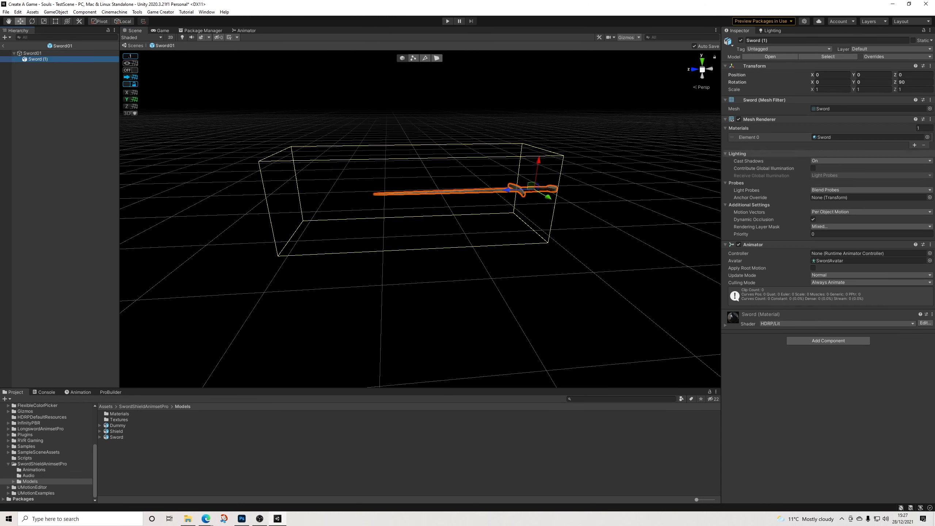
# Set the Z value of the Sword01 blade component's box center to 0.45
pyautogui.click(33, 54)
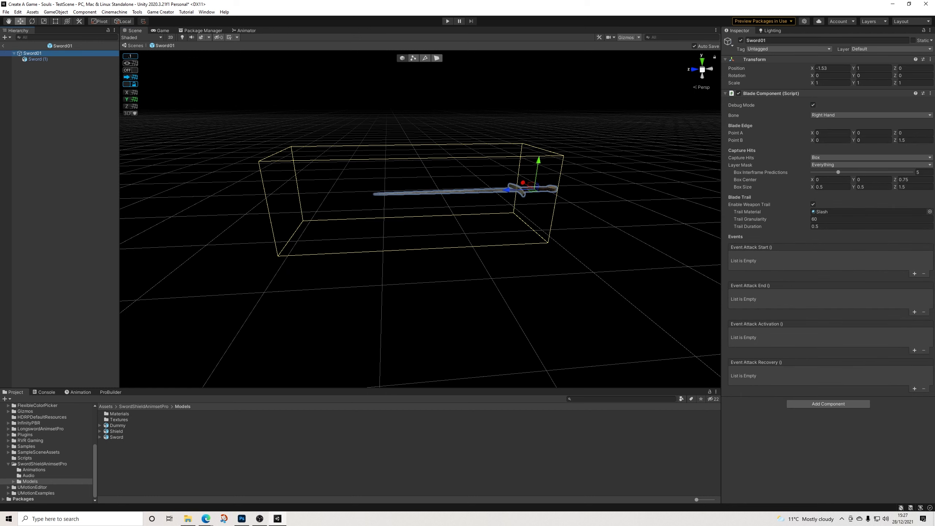
pyautogui.press('Tab')
pyautogui.press('Tab')
pyautogui.write('0.45')
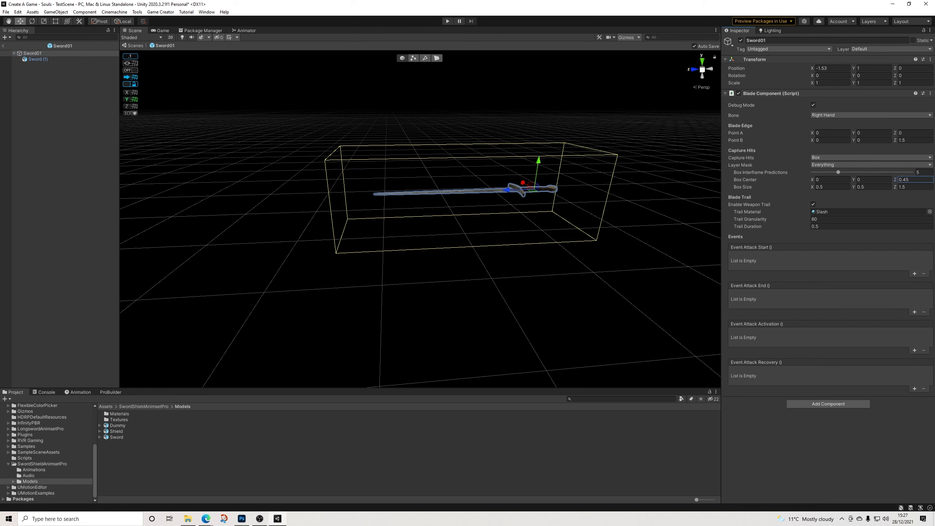
# Try a Z value of 1 for the blade edge's Point B and restore it to 1.5
pyautogui.click(915, 140)
pyautogui.write('1')
pyautogui.click(915, 133)
pyautogui.click(915, 140)
pyautogui.write('1.5')
# Set the Z values of the blade's hit box to 1 for the size and 0.55 for the center
pyautogui.click(915, 186)
pyautogui.write('1')
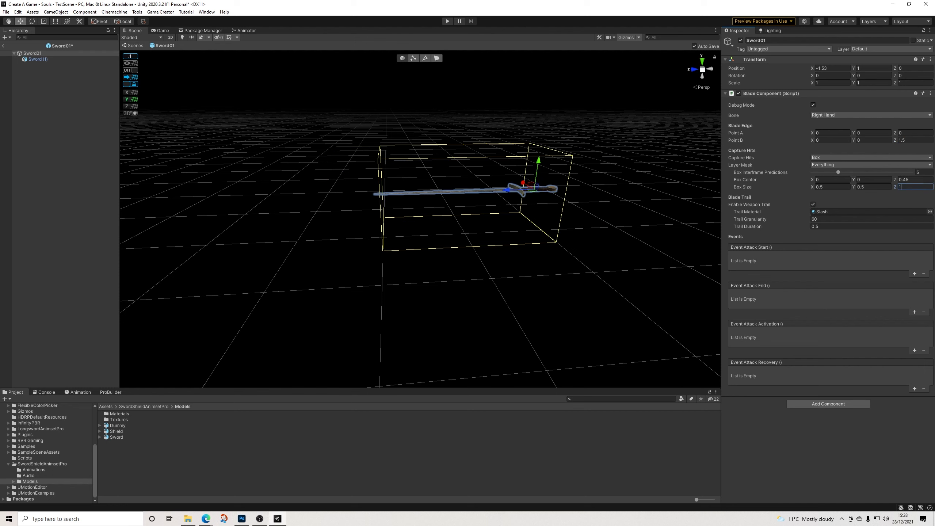
pyautogui.moveTo(896, 180); pyautogui.dragTo(898, 180)
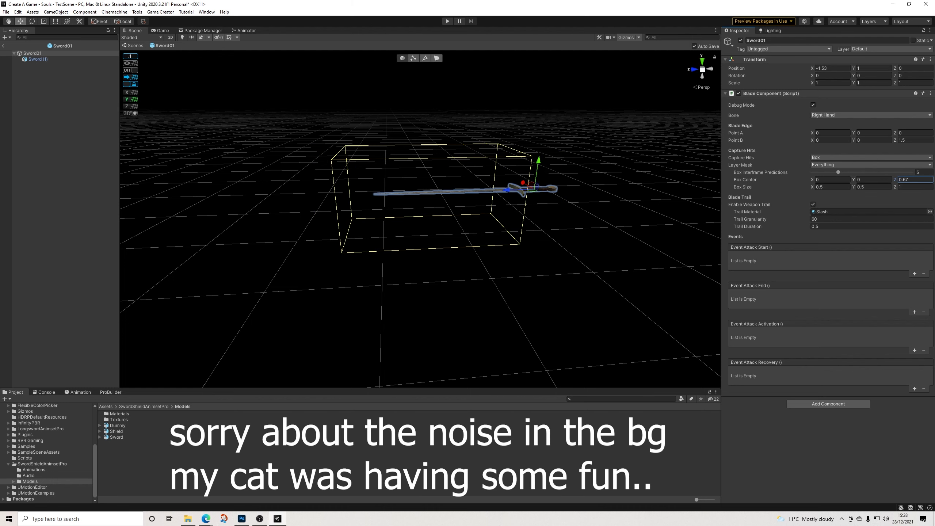
pyautogui.keyDown('alt'); pyautogui.moveTo(457, 235); pyautogui.dragTo(415, 224); pyautogui.keyUp('alt')
pyautogui.moveTo(895, 180); pyautogui.dragTo(895, 180)
pyautogui.keyDown('alt'); pyautogui.moveTo(553, 228); pyautogui.dragTo(574, 266); pyautogui.keyUp('alt')
pyautogui.click(904, 180)
pyautogui.write('0.')
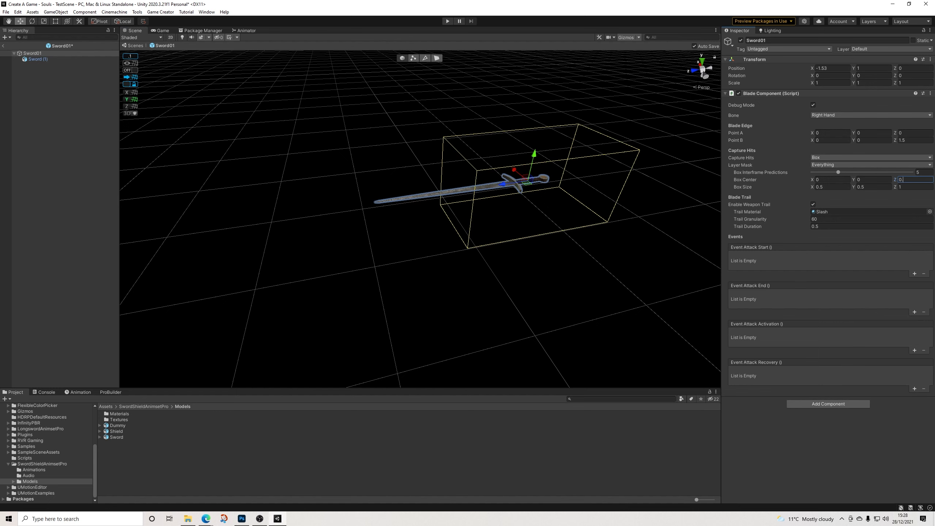
pyautogui.write('55')
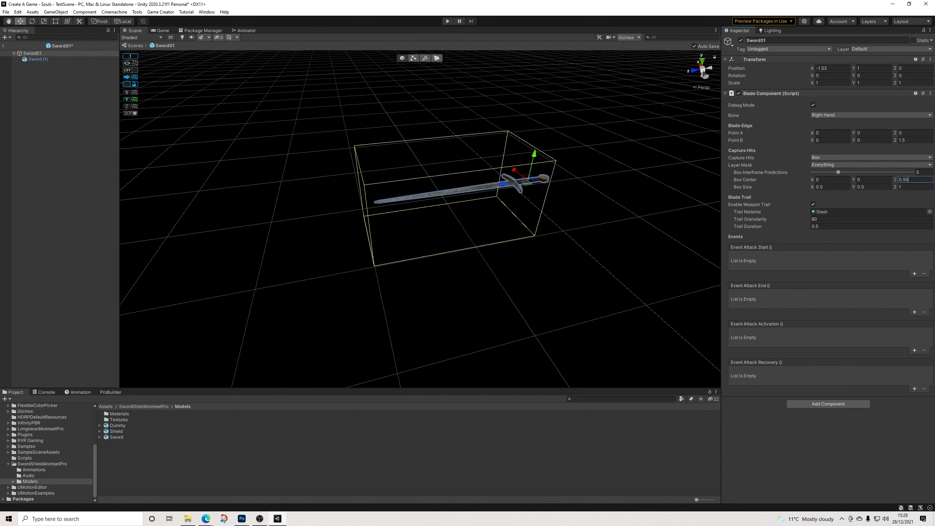
pyautogui.keyDown('alt'); pyautogui.moveTo(527, 166); pyautogui.dragTo(435, 127); pyautogui.keyUp('alt')
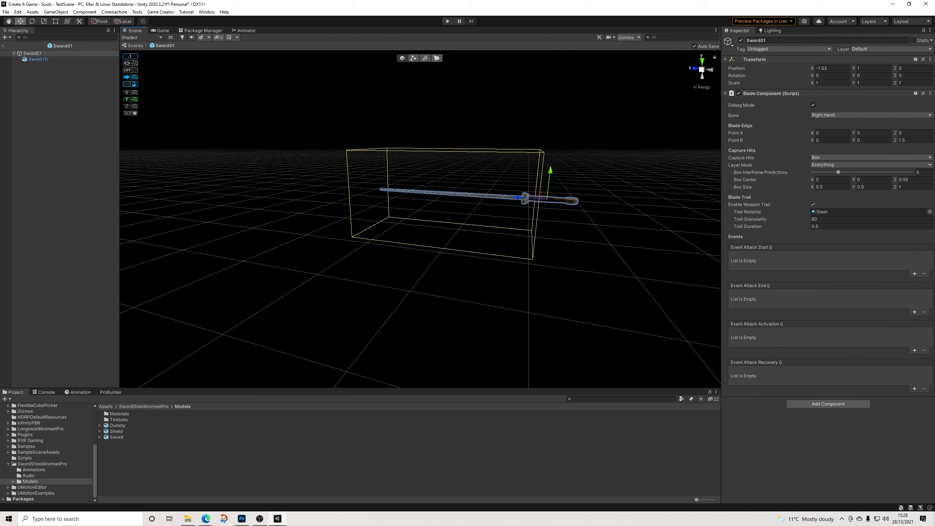
# Disable the weapon trail on the Sword01 blade component
pyautogui.click(813, 204)
pyautogui.scroll(-5, 420, 219)
pyautogui.scroll(5, 420, 219)
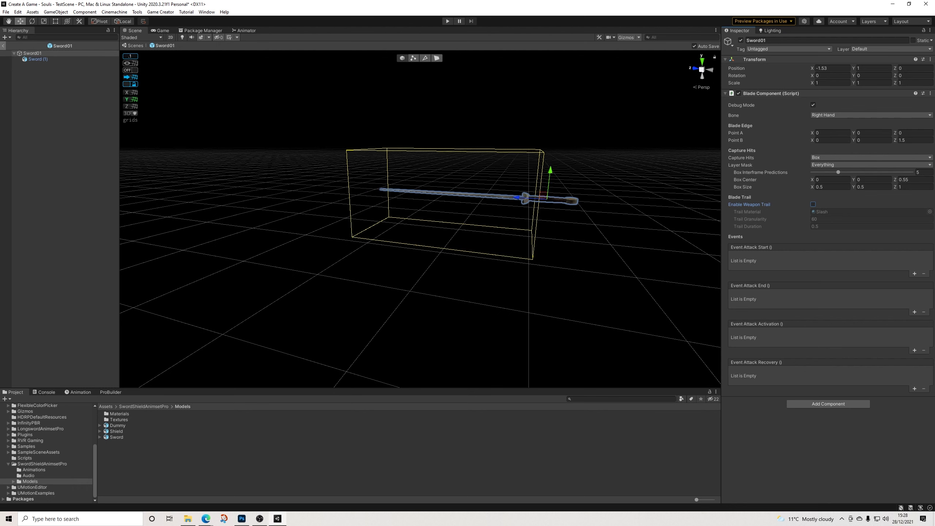
pyautogui.scroll(-2, 420, 219)
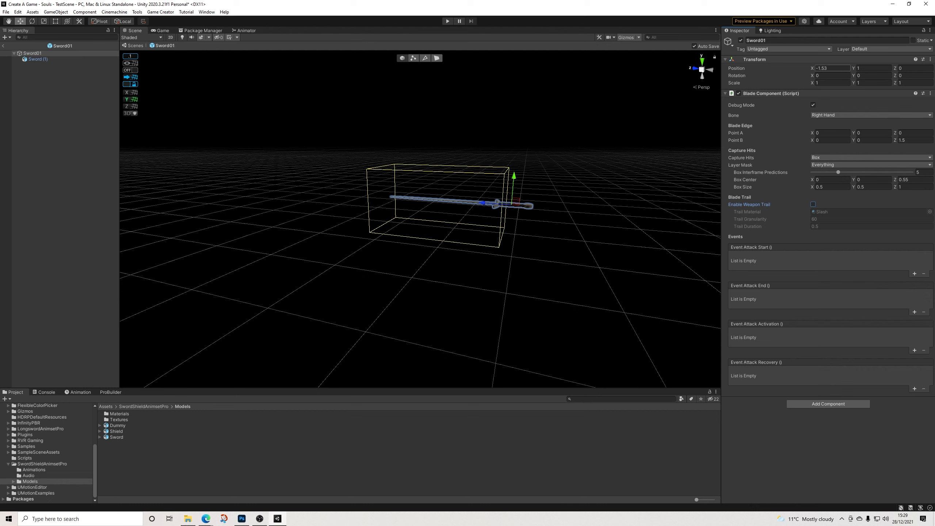
# Set the Sword01 root's position to X 0.008297231, Y -0.03528114 and Z 0.08602851
pyautogui.click(822, 68)
pyautogui.write('0.0')
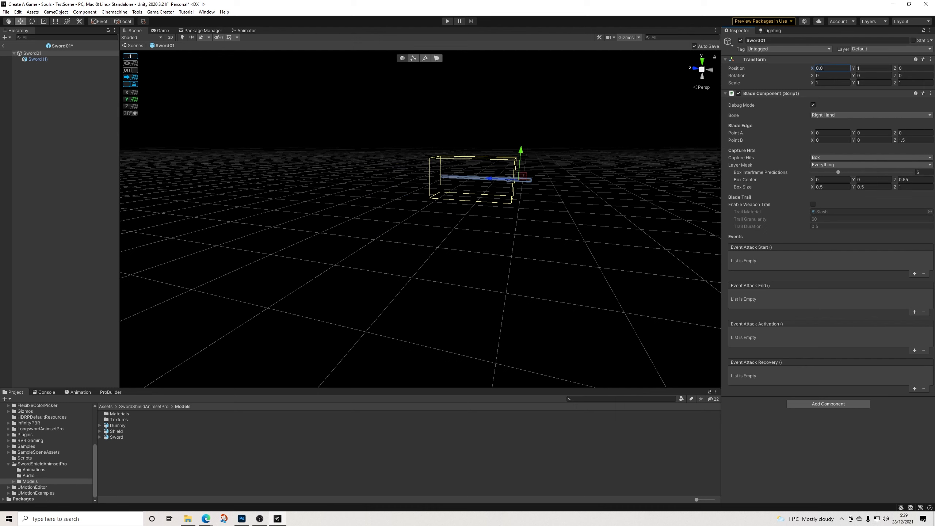
pyautogui.write('08297231')
pyautogui.press('Tab')
pyautogui.write('-')
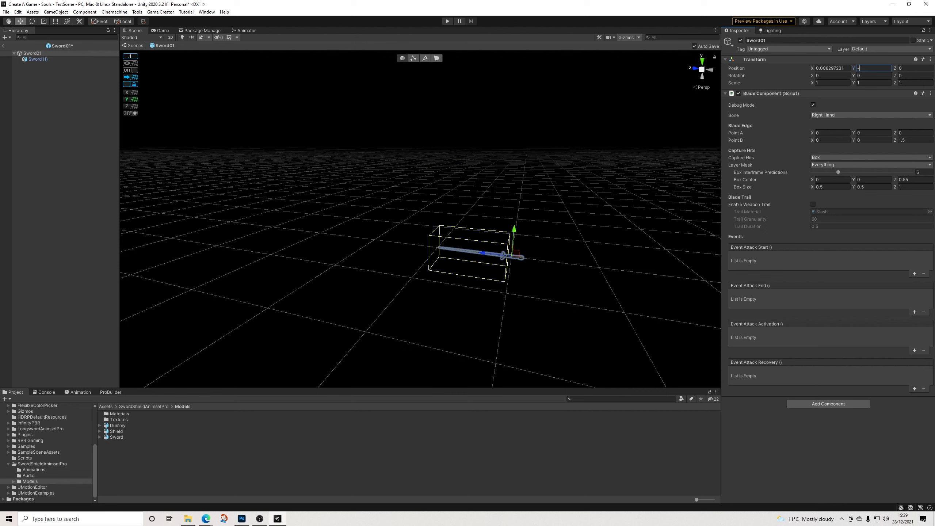
pyautogui.write('0.0352')
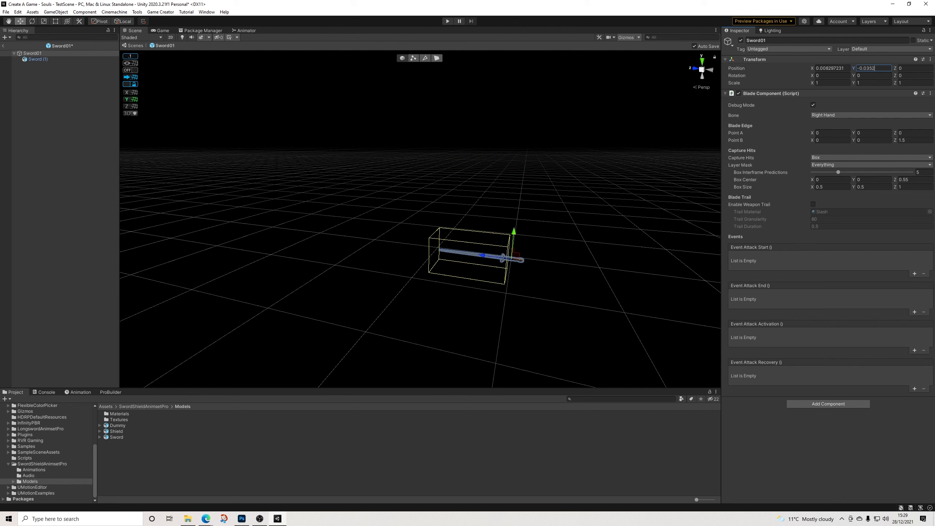
pyautogui.write('8114')
pyautogui.press('Tab')
pyautogui.write('0.086')
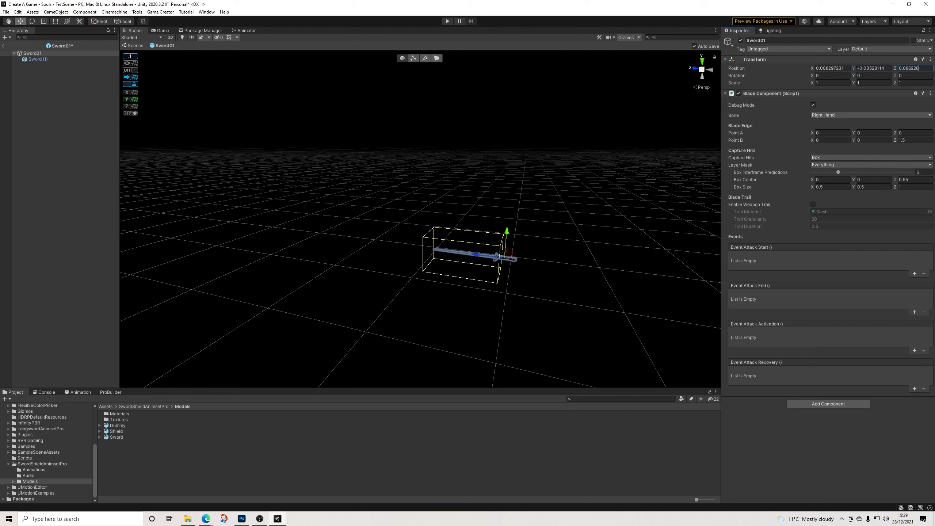
pyautogui.write('22851')
pyautogui.press('Return')
pyautogui.press('Tab')
pyautogui.click(888, 61)
pyautogui.click(931, 58)
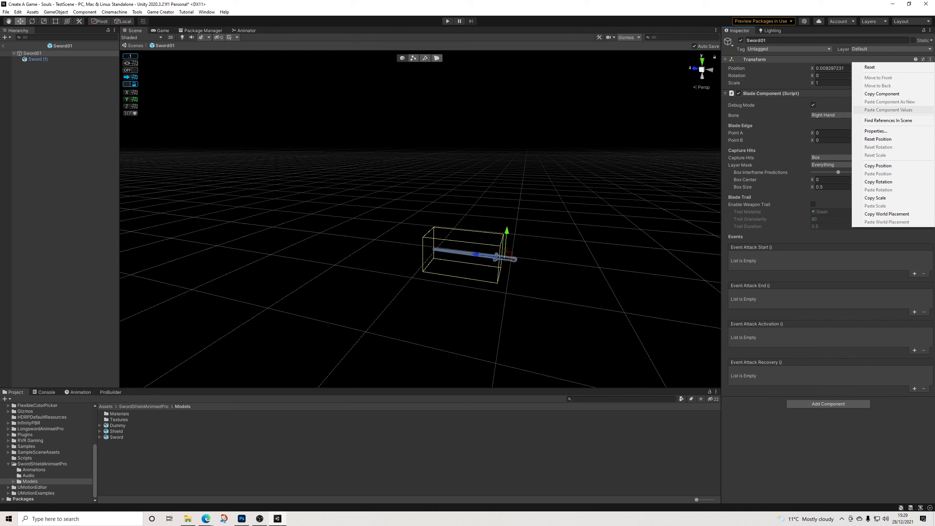
pyautogui.click(834, 69)
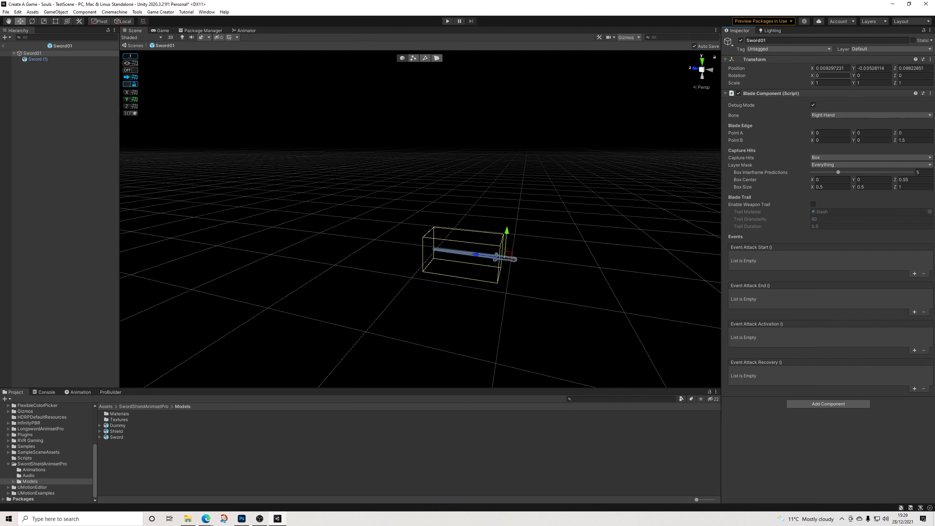
# Set the Sword01 root's rotation to -58.859 on Y and 156.893 on Z, and leave prefab editing for TestScene
pyautogui.click(832, 76)
pyautogui.click(874, 76)
pyautogui.write('-5')
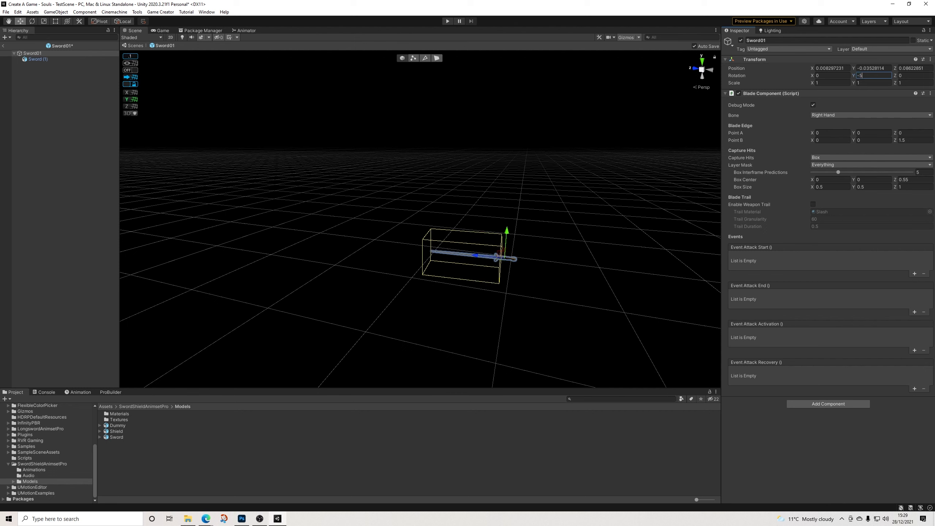
pyautogui.write('8.859')
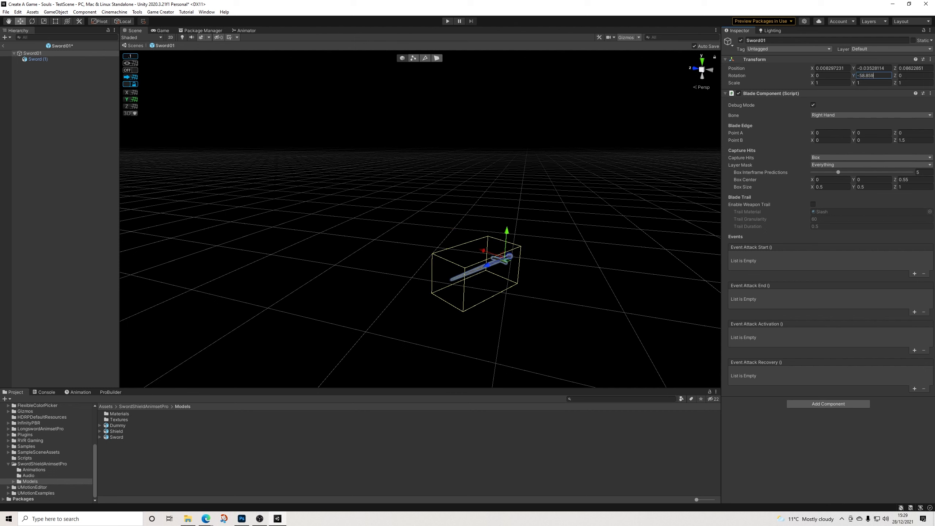
pyautogui.press('Tab')
pyautogui.write('15')
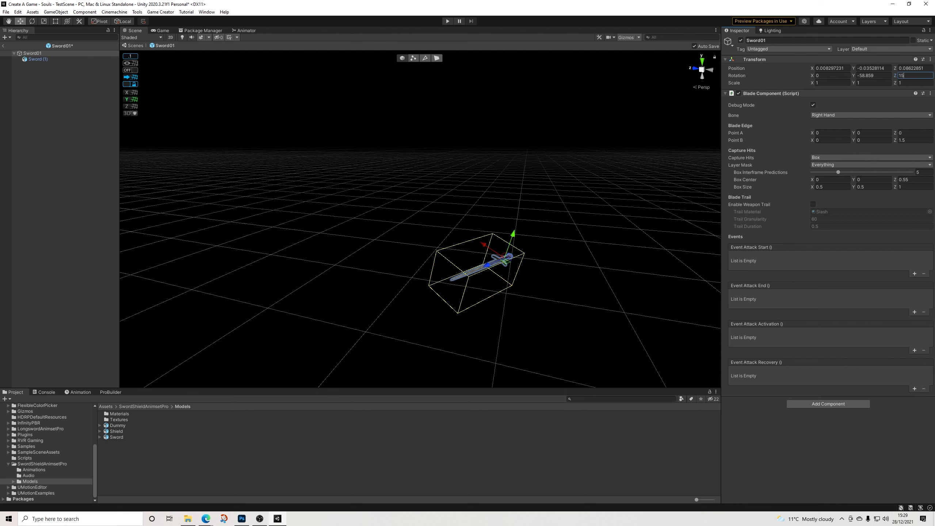
pyautogui.write('6.893')
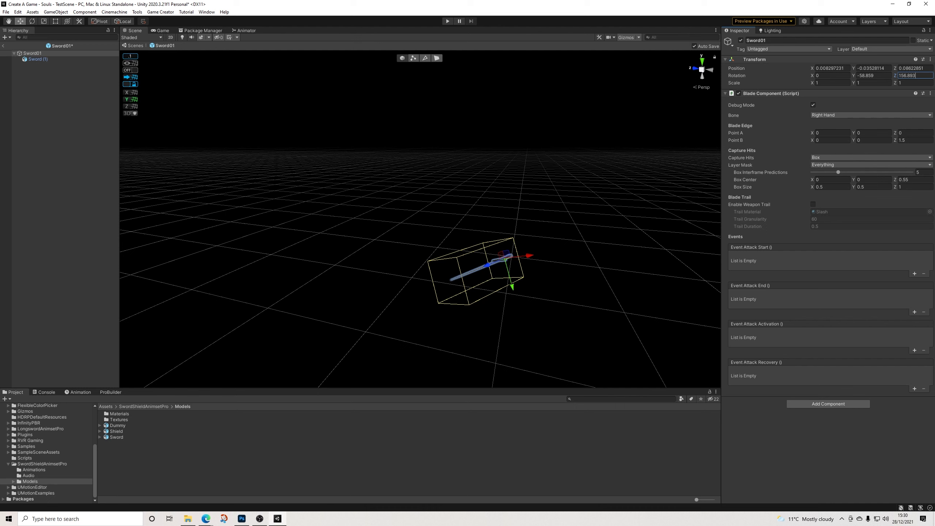
pyautogui.click(6, 12)
pyautogui.click(4, 47)
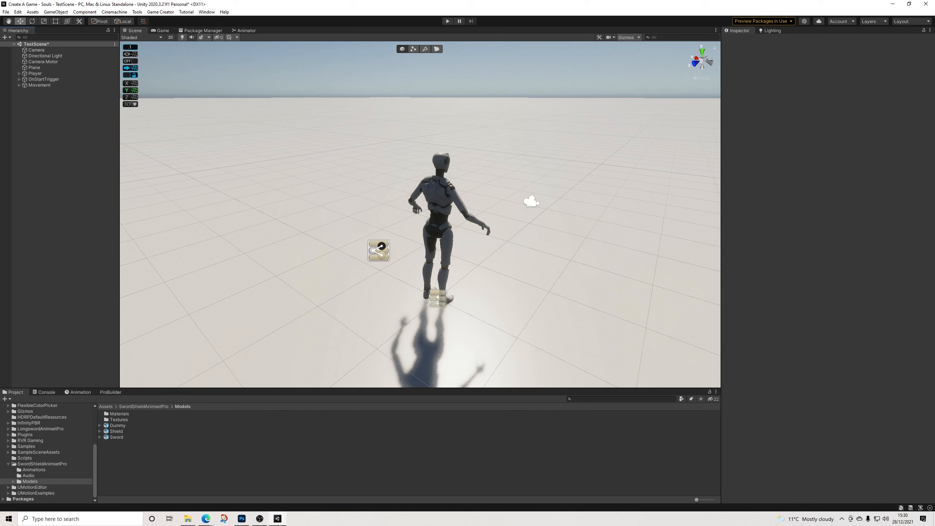
# Open the Game Creator preferences showing the global variables
pyautogui.hotkey('alt', 'Tab')
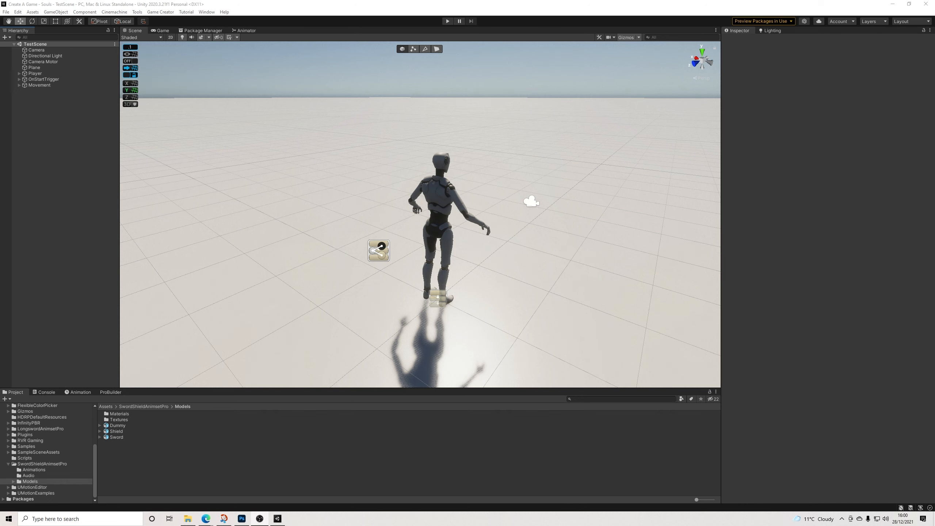
pyautogui.click(160, 12)
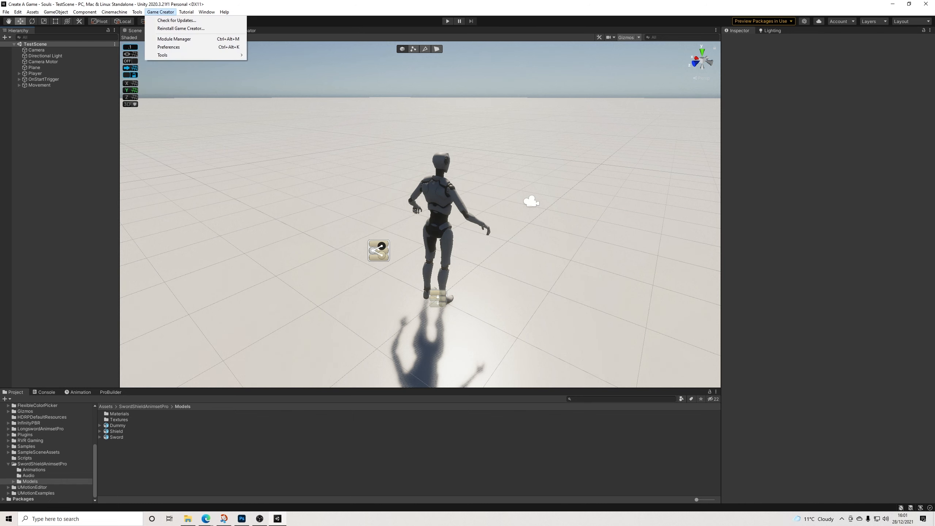
pyautogui.click(169, 46)
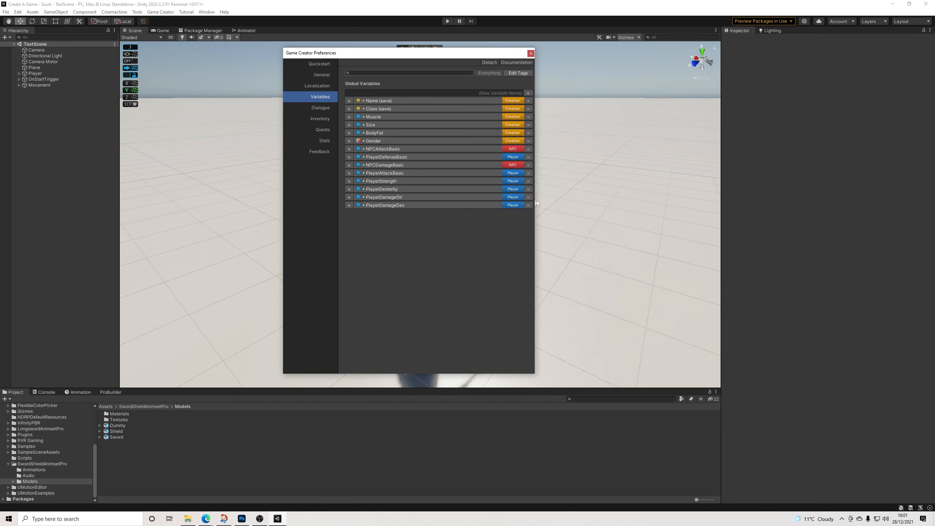
# Add two new global variables and define the first as Target, a GameObject variable tagged NPC
pyautogui.click(528, 93)
pyautogui.click(528, 93)
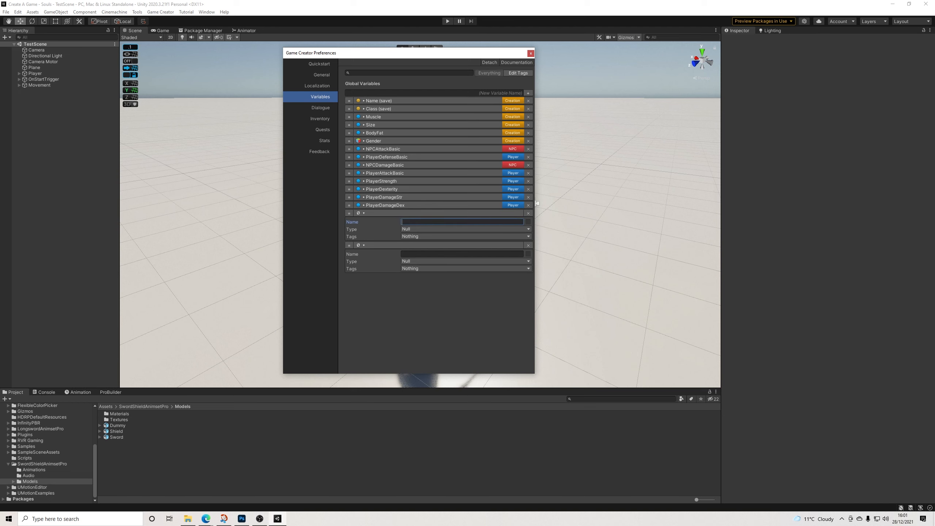
pyautogui.write('Target')
pyautogui.click(466, 229)
pyautogui.click(442, 279)
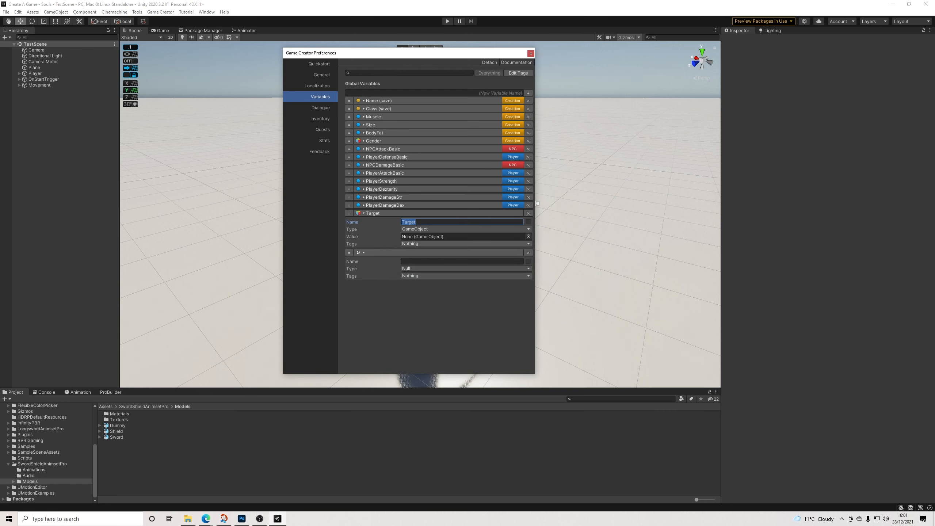
pyautogui.click(466, 244)
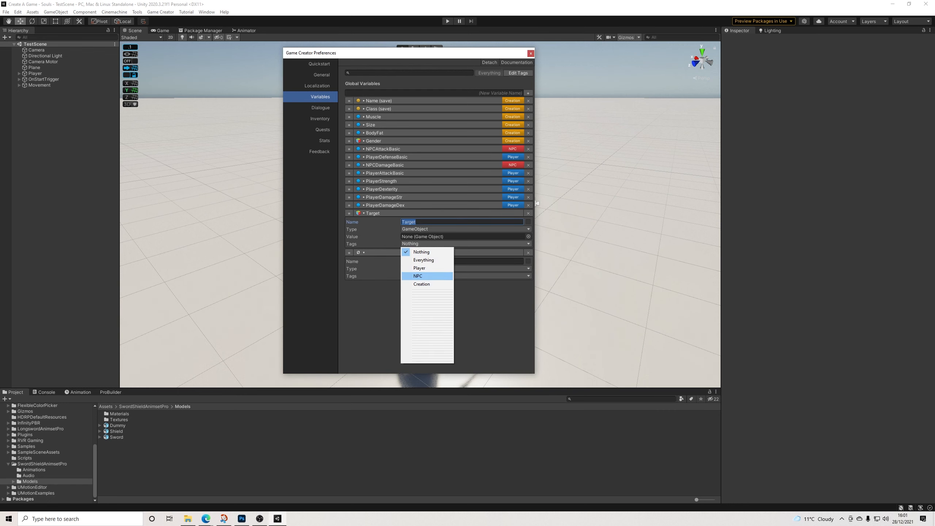
pyautogui.click(427, 276)
pyautogui.click(412, 214)
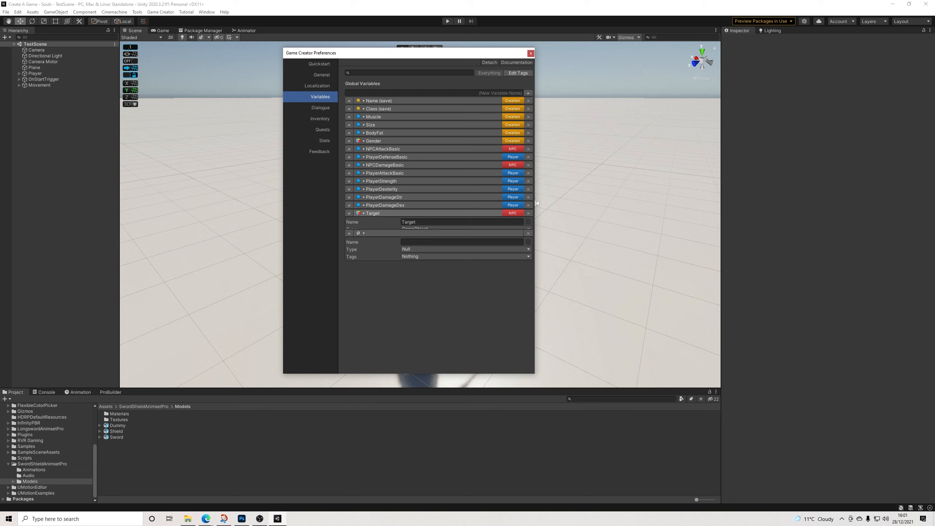
# Define the second new global variable as TargetFocussed, a GameObject variable tagged NPC, and close the Game Creator preferences
pyautogui.click(427, 230)
pyautogui.write('TargetFocussed2')
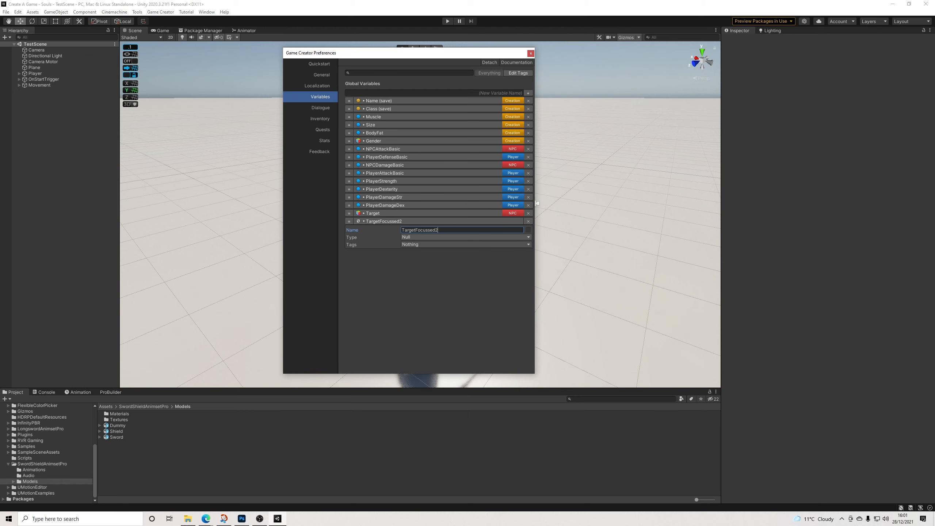
pyautogui.click(465, 238)
pyautogui.write('21')
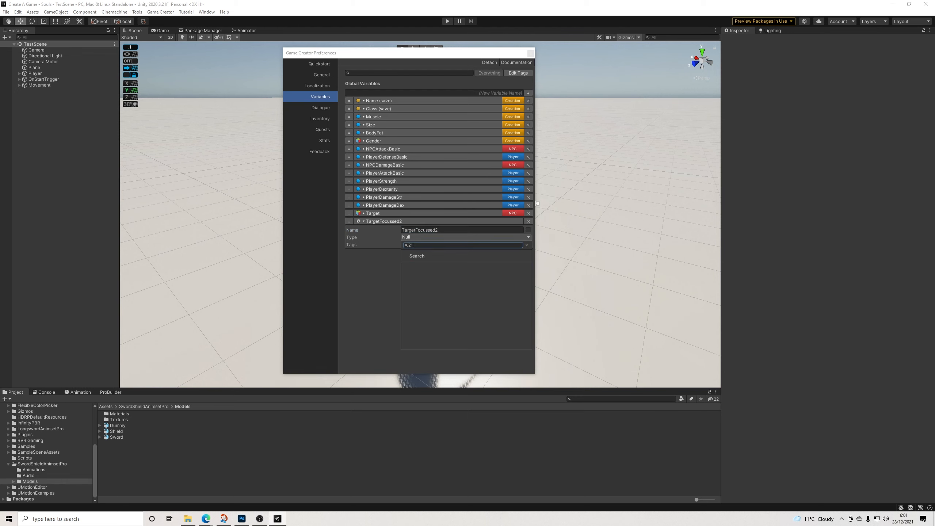
pyautogui.write('-0')
pyautogui.press('BackSpace')
pyautogui.press('BackSpace')
pyautogui.press('Down')
pyautogui.press('Down')
pyautogui.press('Down')
pyautogui.press('Return')
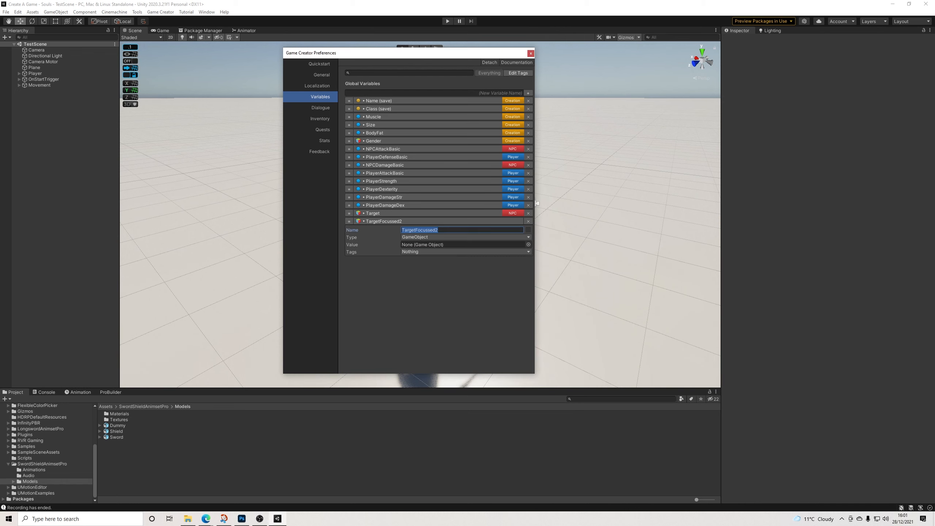
pyautogui.click(439, 229)
pyautogui.click(427, 252)
pyautogui.click(427, 284)
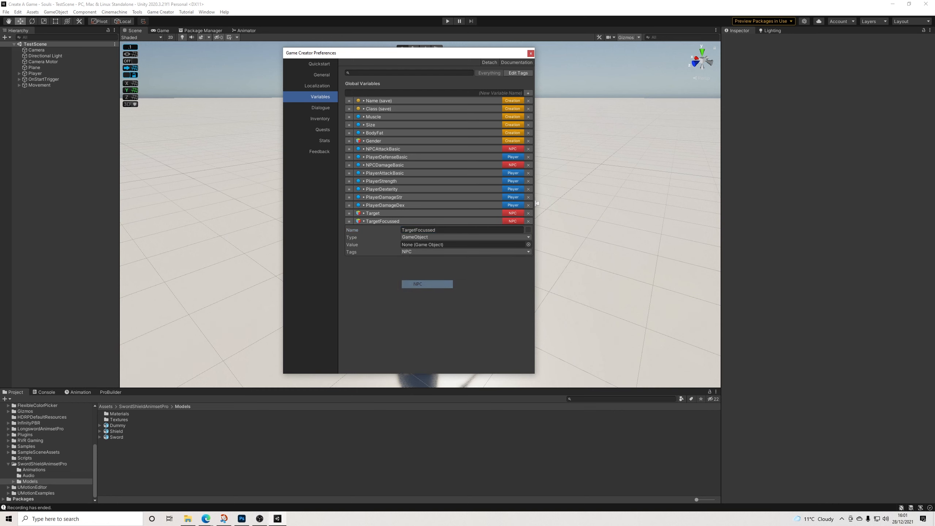
pyautogui.click(383, 221)
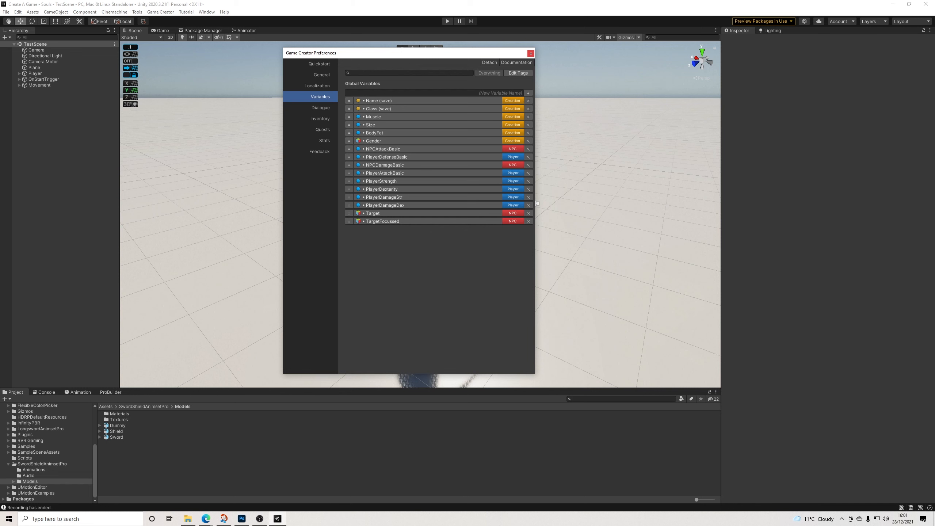
pyautogui.click(531, 53)
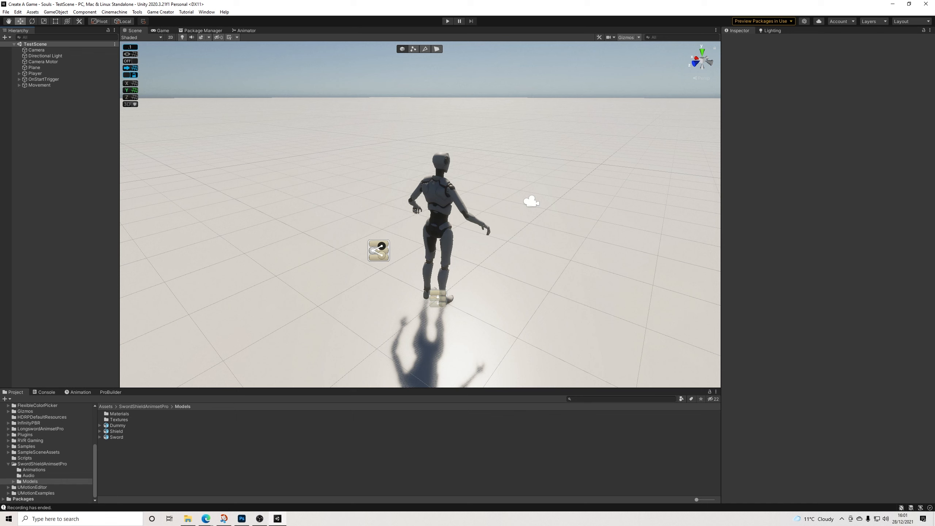
# Create a Game Creator Trigger object in TestScene and name it Targetting
pyautogui.rightClick(51, 106)
pyautogui.moveTo(85, 203)
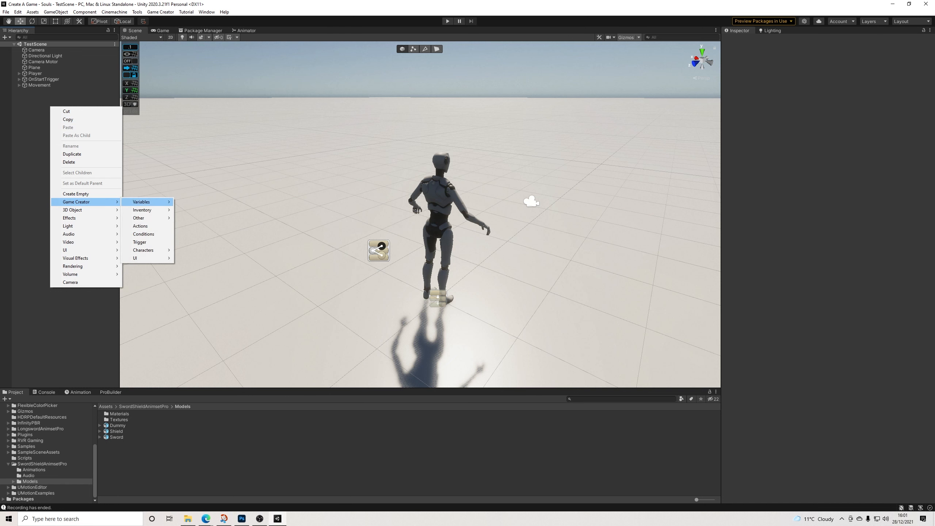
pyautogui.click(140, 243)
pyautogui.click(788, 41)
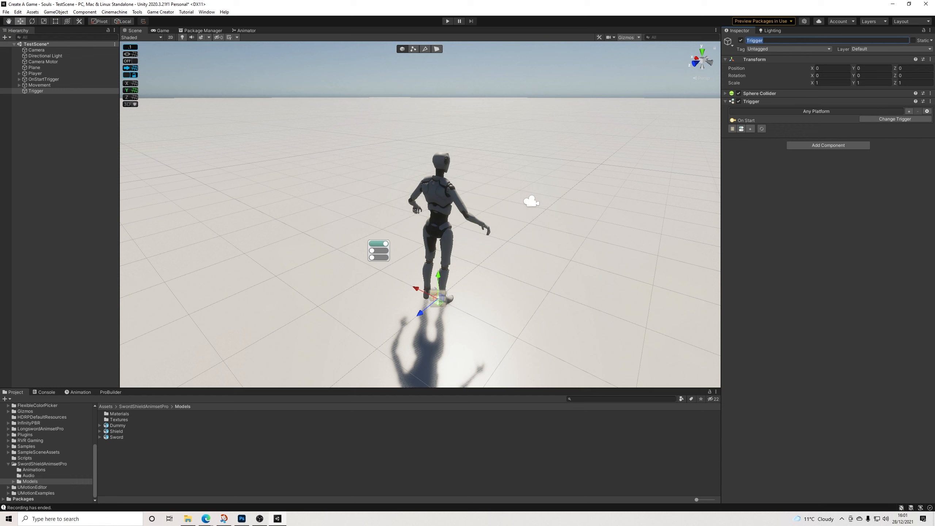
pyautogui.write('Targetting')
pyautogui.press('Return')
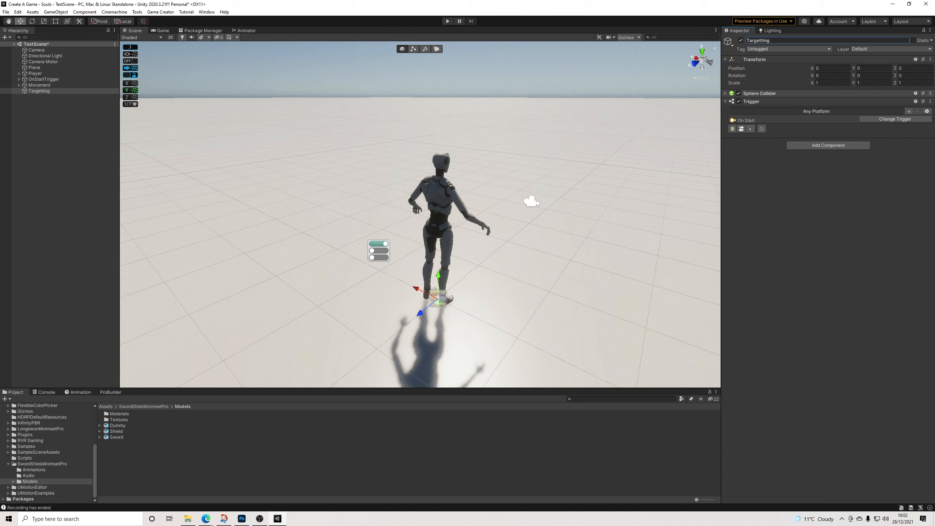
# Remove the Sphere Collider from Targetting and create a child Actions object for its On Start trigger
pyautogui.click(931, 93)
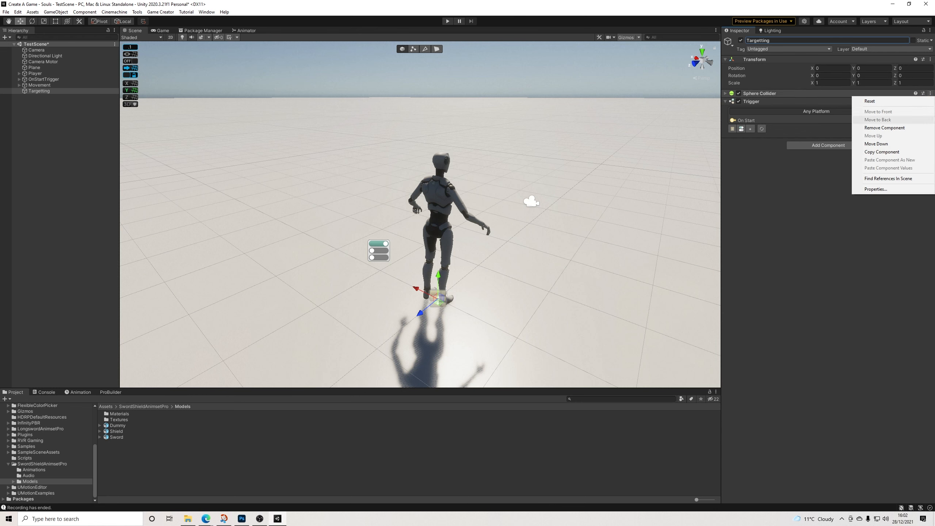
pyautogui.click(885, 127)
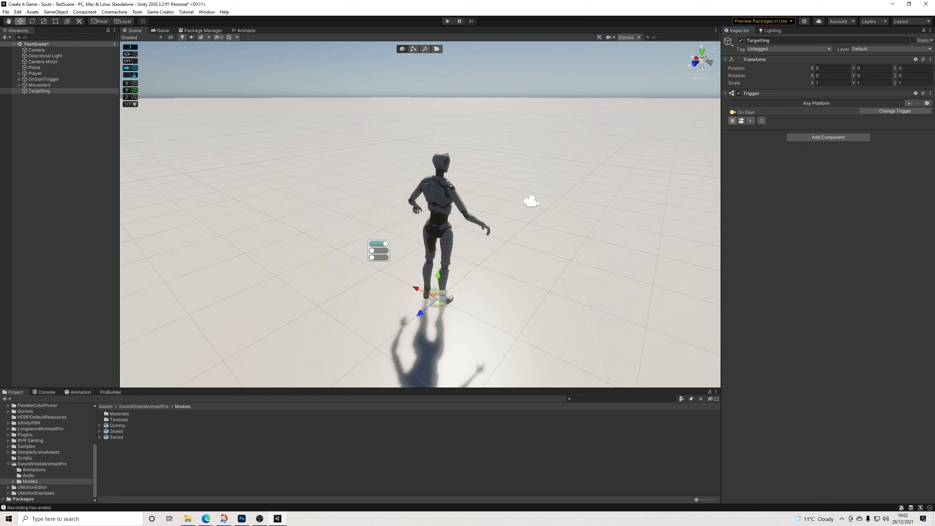
pyautogui.click(733, 121)
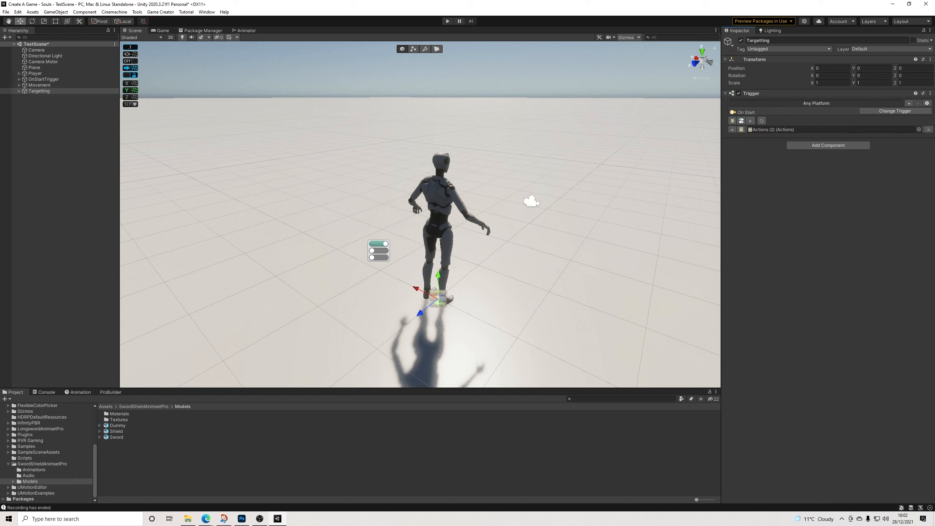
pyautogui.click(19, 91)
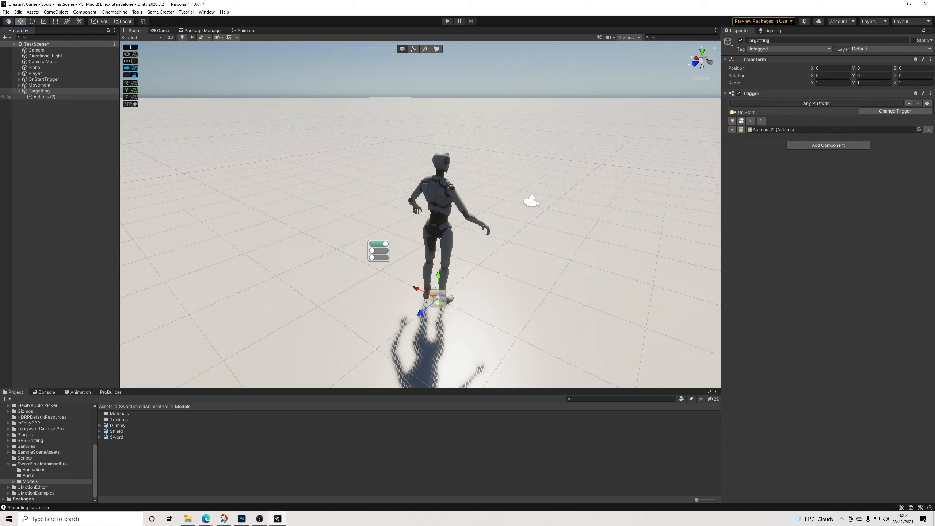
# Try to rename Targetting's child Actions object by replacing its number suffix with Gather
pyautogui.click(45, 97)
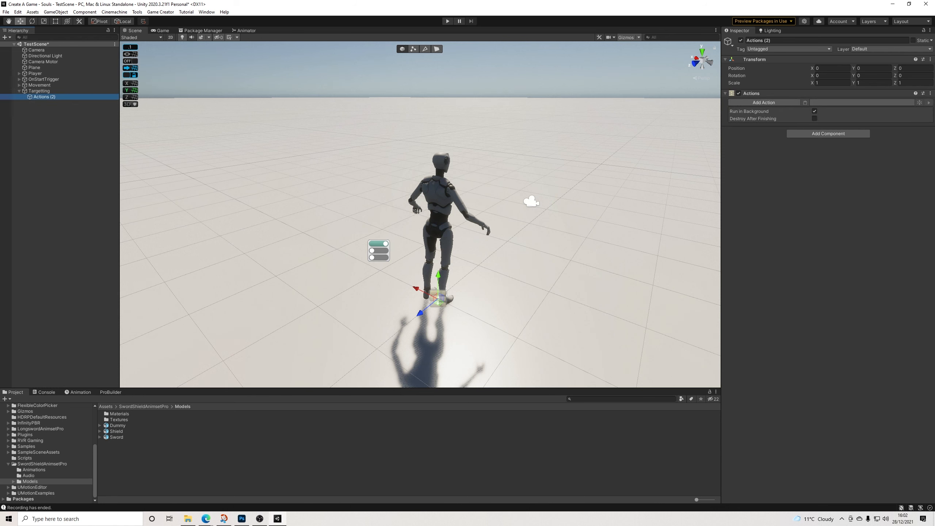
pyautogui.moveTo(776, 41); pyautogui.dragTo(763, 40)
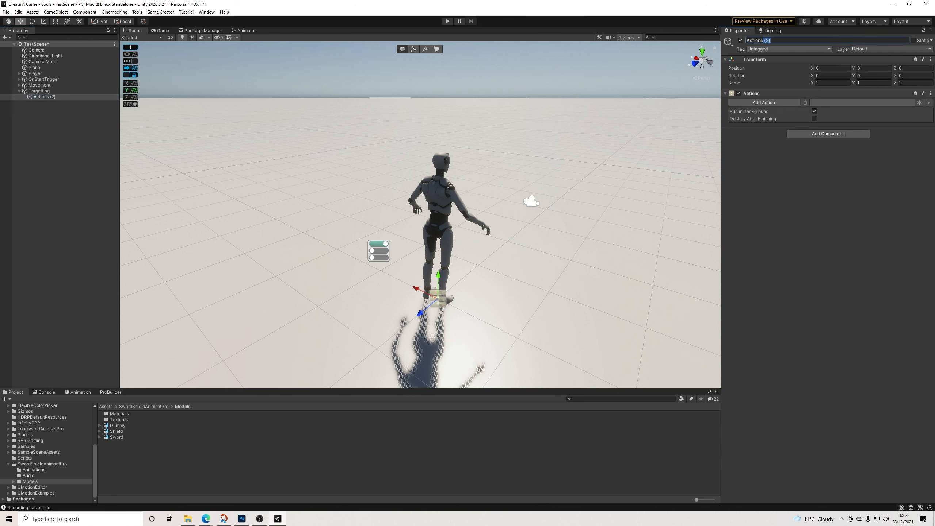
pyautogui.write('Gather')
# Add a Nearest with Tag action to the child Actions object, storing objects tagged Enemy in the global variable Target
pyautogui.click(764, 102)
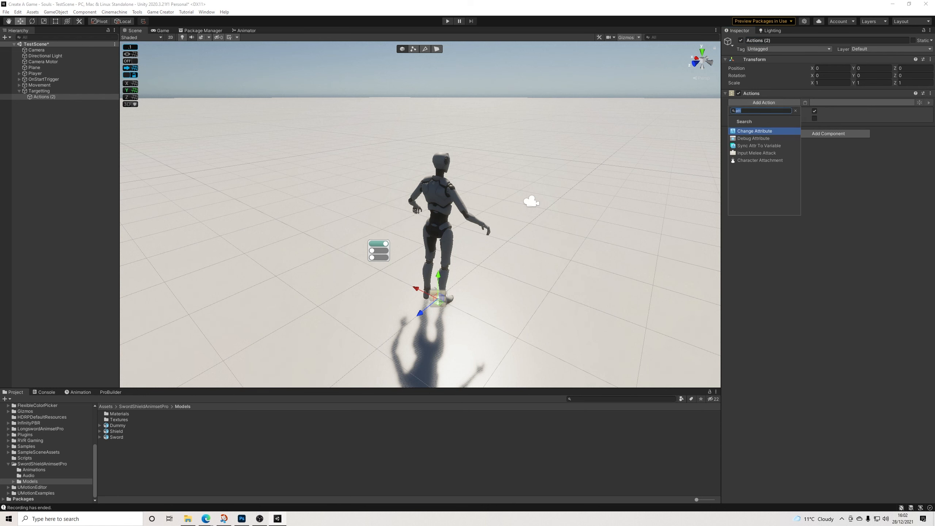
pyautogui.write('tag')
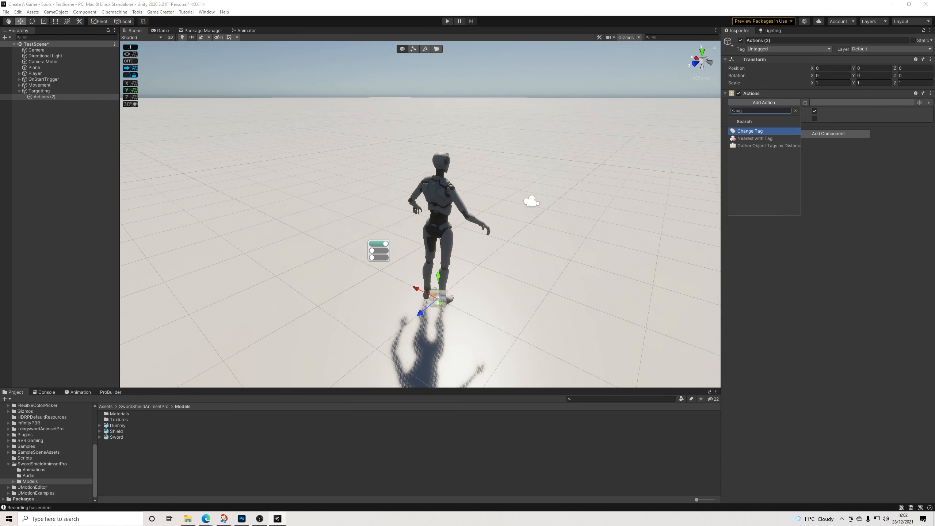
pyautogui.press('Down')
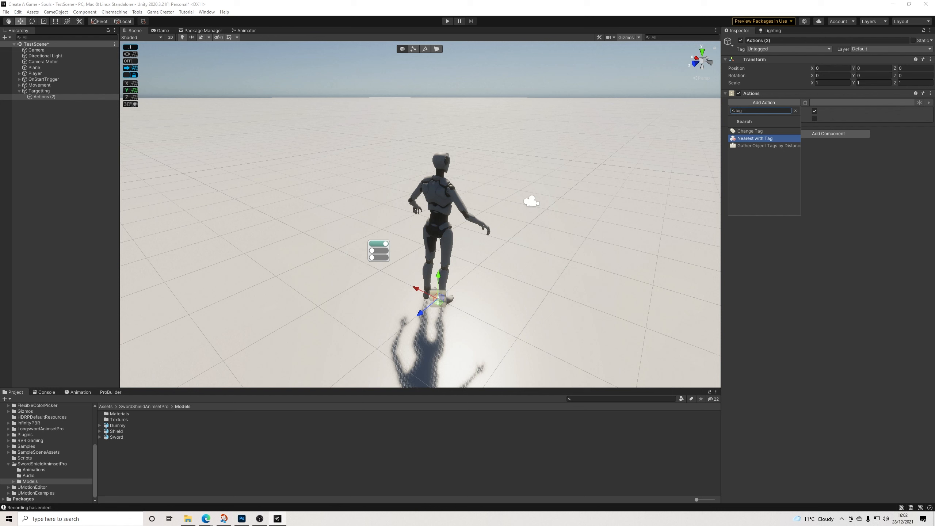
pyautogui.press('Return')
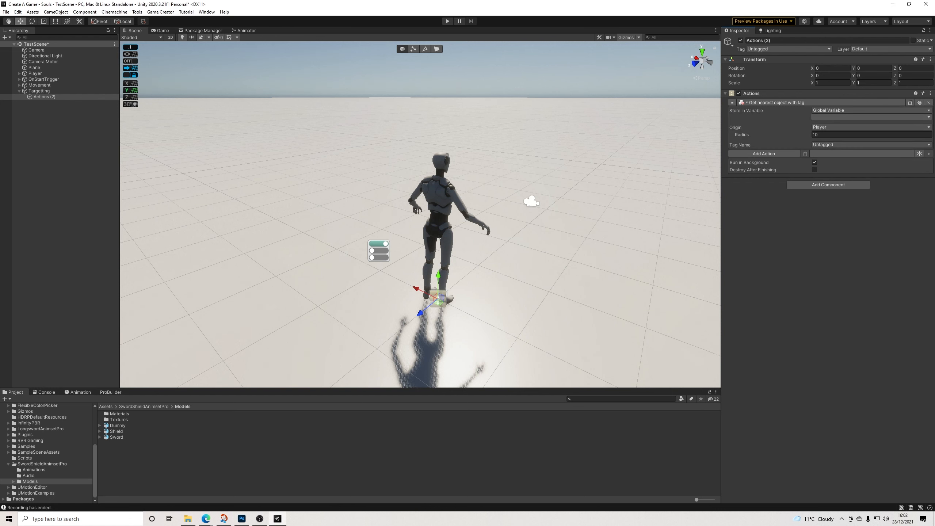
pyautogui.click(872, 117)
pyautogui.click(847, 141)
pyautogui.click(847, 145)
pyautogui.click(843, 209)
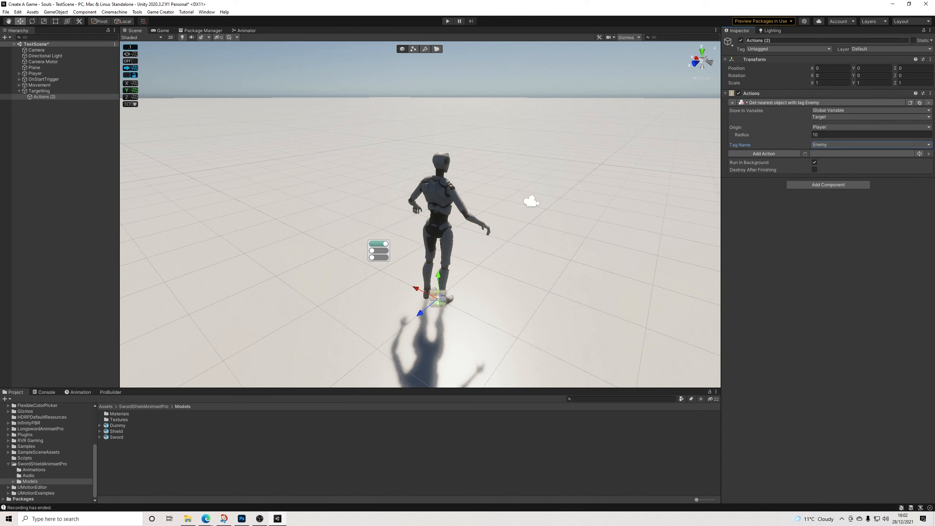
# Check the project's defined tags in the Tags & Layers settings and return to the child Actions object
pyautogui.click(777, 49)
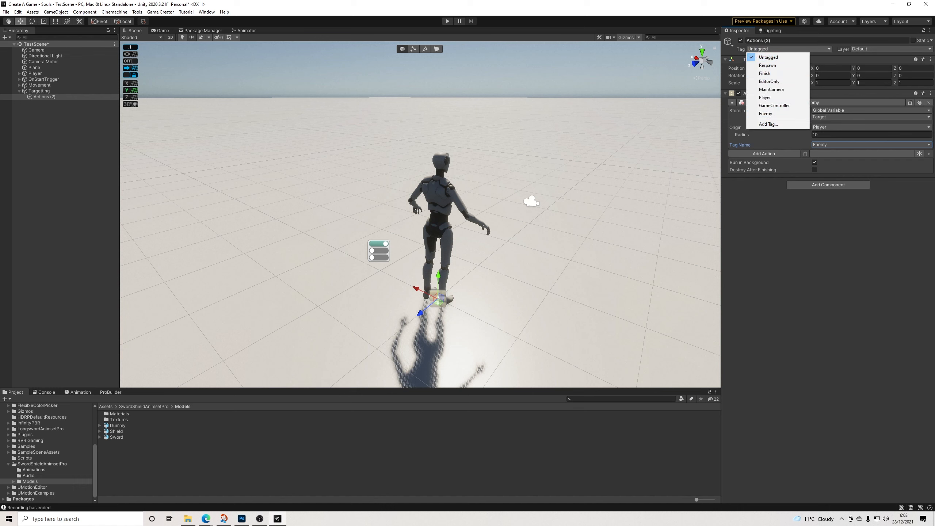
pyautogui.click(769, 125)
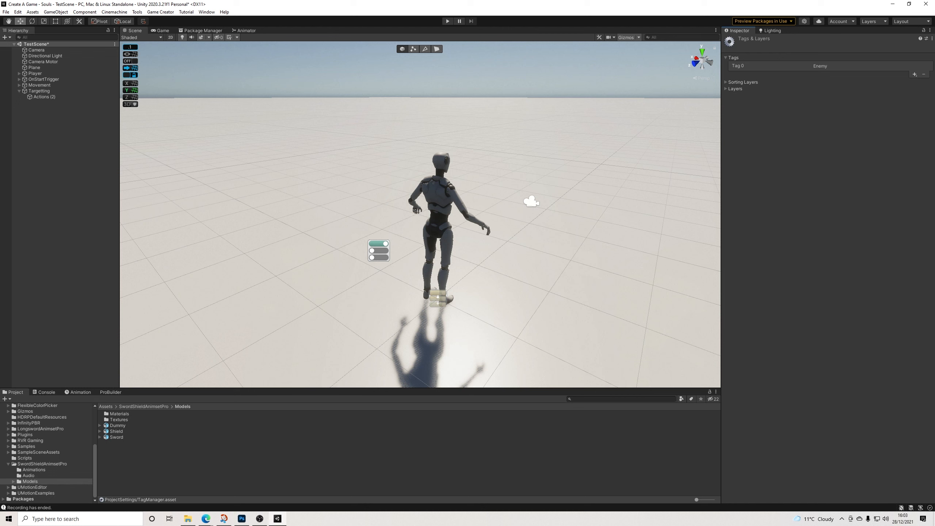
pyautogui.click(44, 97)
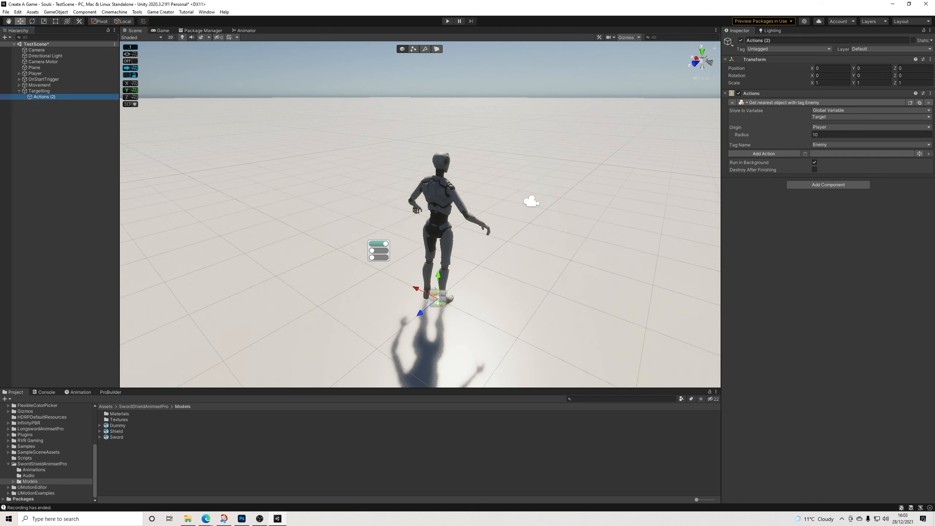
# Rename Targetting's child Actions object to ActionsGather
pyautogui.moveTo(775, 41); pyautogui.dragTo(764, 40)
pyautogui.press('BackSpace')
pyautogui.write('Gather')
pyautogui.press('Return')
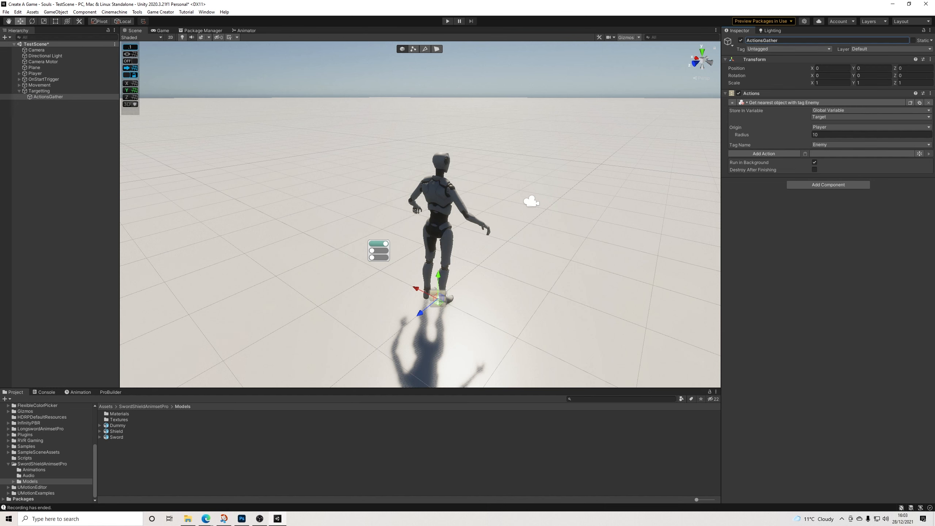
# Add a second Trigger component to Targetting, fired On Mouse Down with the Middle mouse button
pyautogui.click(39, 91)
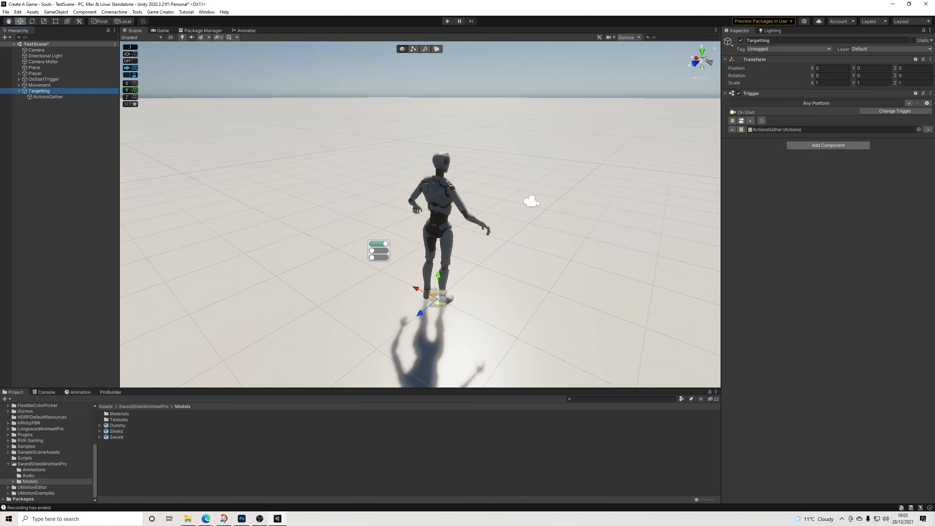
pyautogui.click(828, 145)
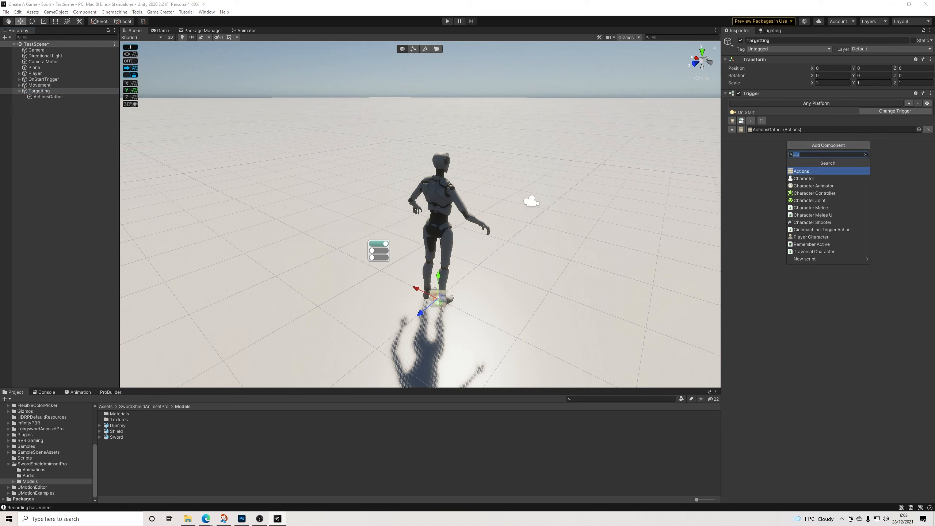
pyautogui.write('trigg')
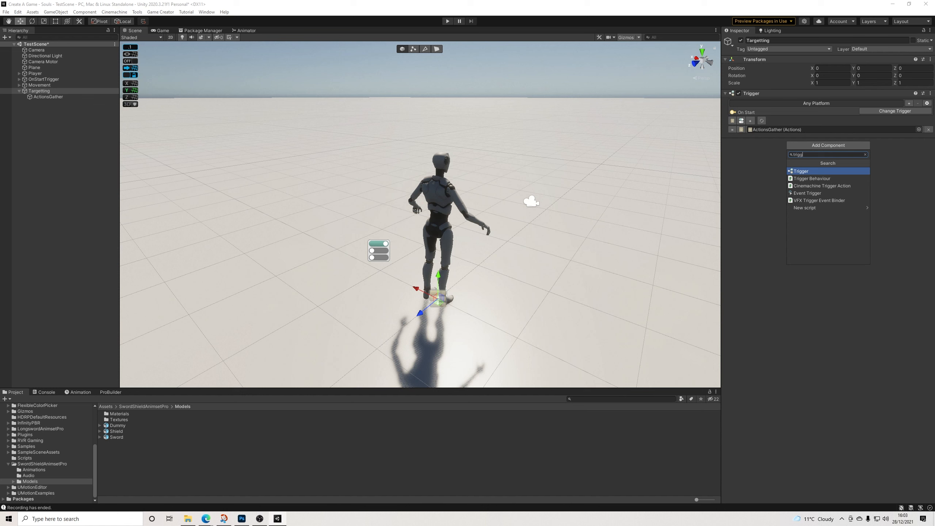
pyautogui.press('Return')
pyautogui.click(895, 160)
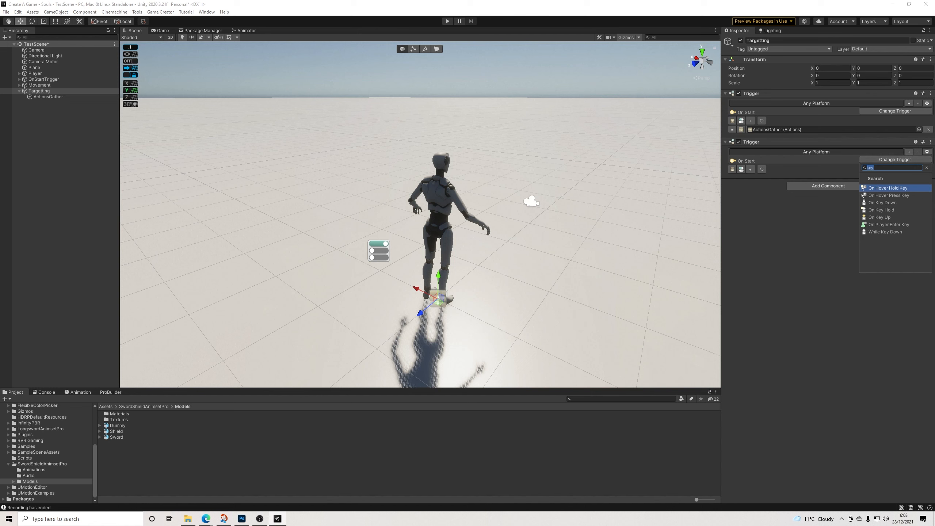
pyautogui.write('mouse')
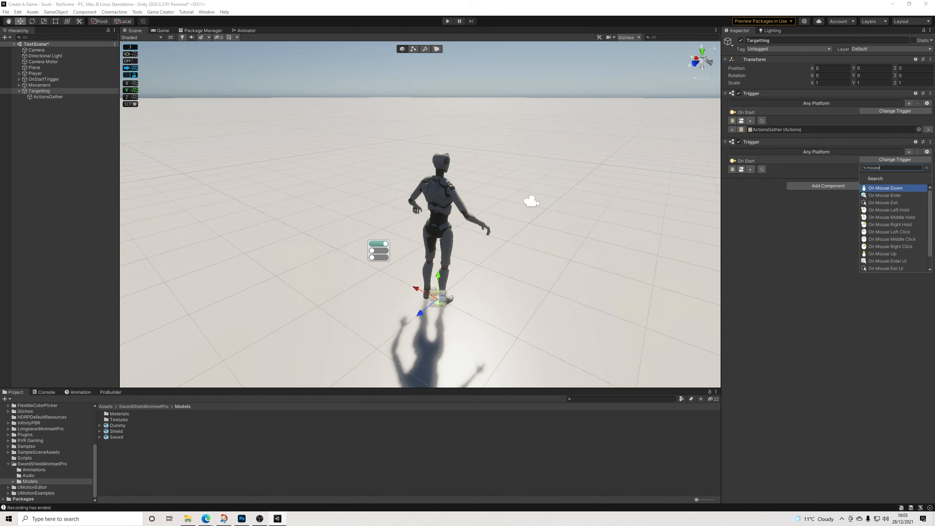
pyautogui.press('Return')
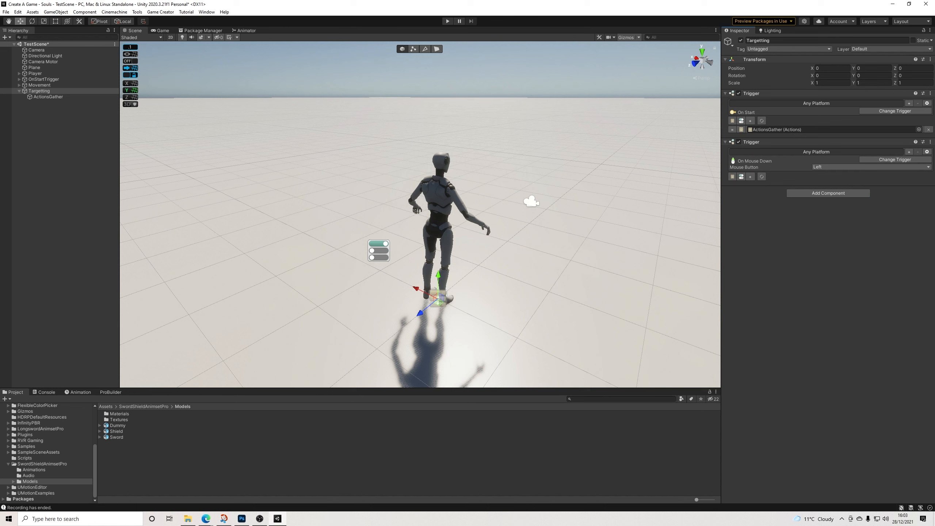
pyautogui.click(832, 167)
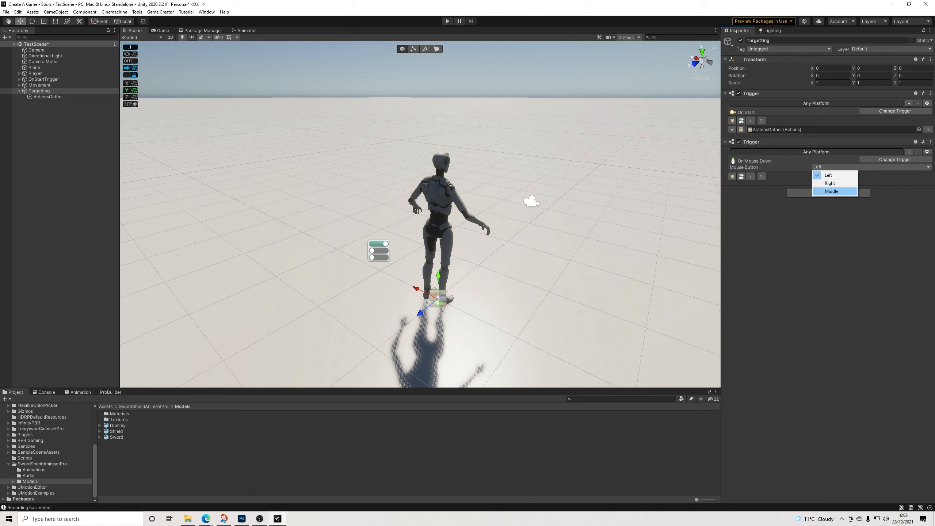
pyautogui.click(832, 191)
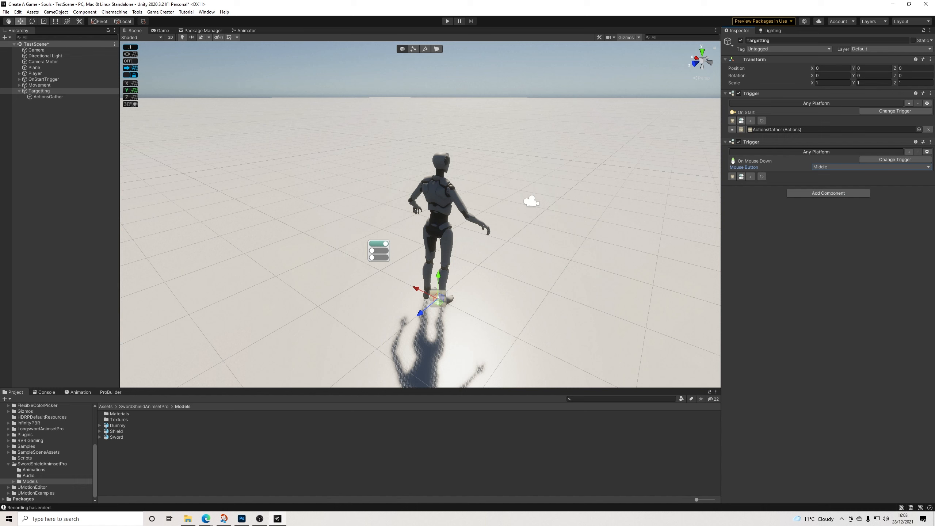
# Create two Conditions slots in the mouse trigger and rename the first Conditions object ConditionsTarget
pyautogui.click(741, 176)
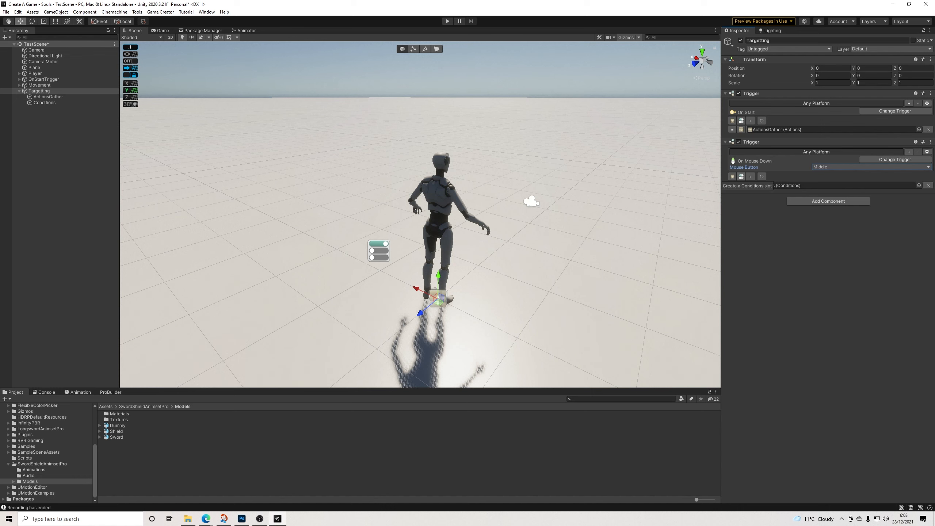
pyautogui.click(741, 176)
pyautogui.click(45, 103)
pyautogui.click(784, 40)
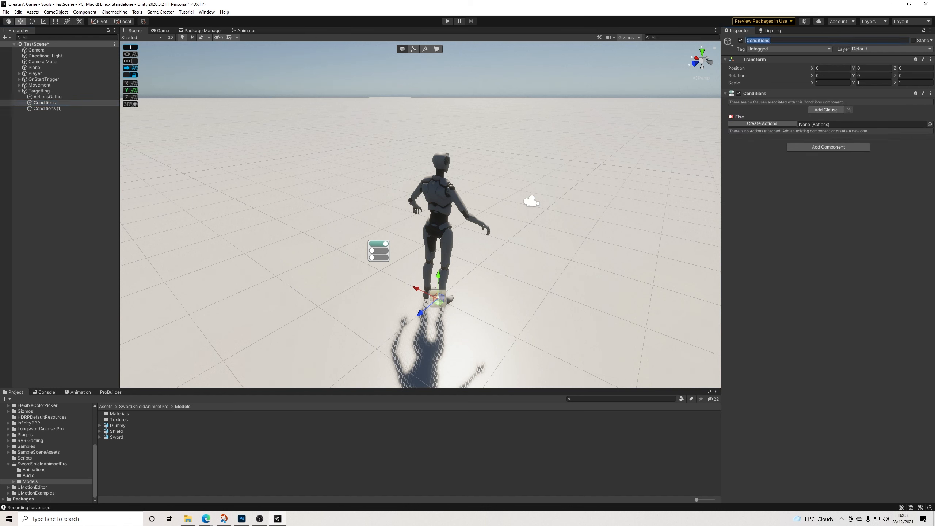
pyautogui.click(771, 40)
pyautogui.write('Target')
pyautogui.press('Return')
# Add a clause to ConditionsTarget with a Has Character Focus condition requiring that Player Is Not Focused
pyautogui.click(827, 110)
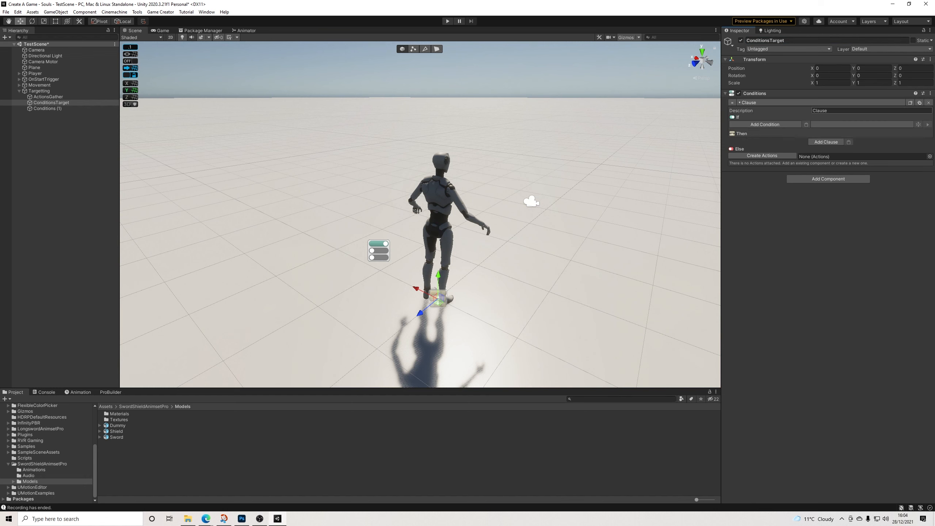
pyautogui.click(765, 125)
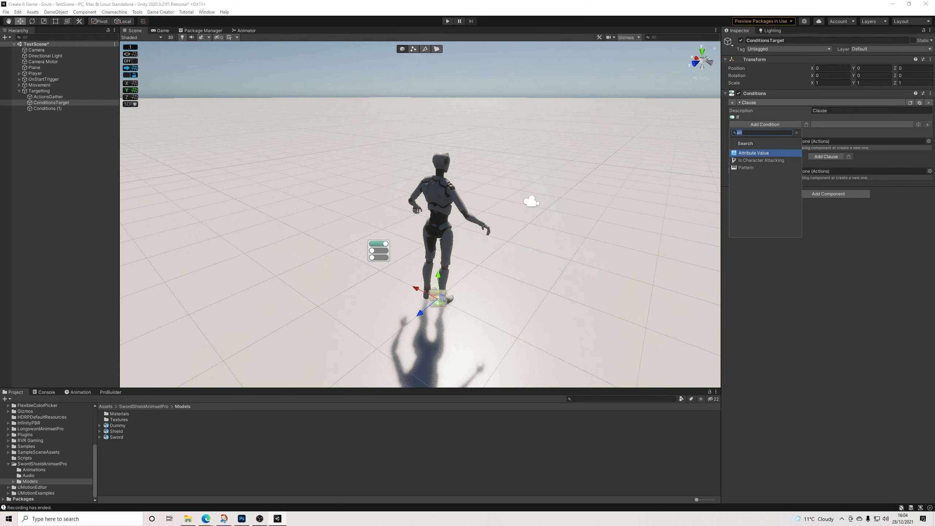
pyautogui.write('focus')
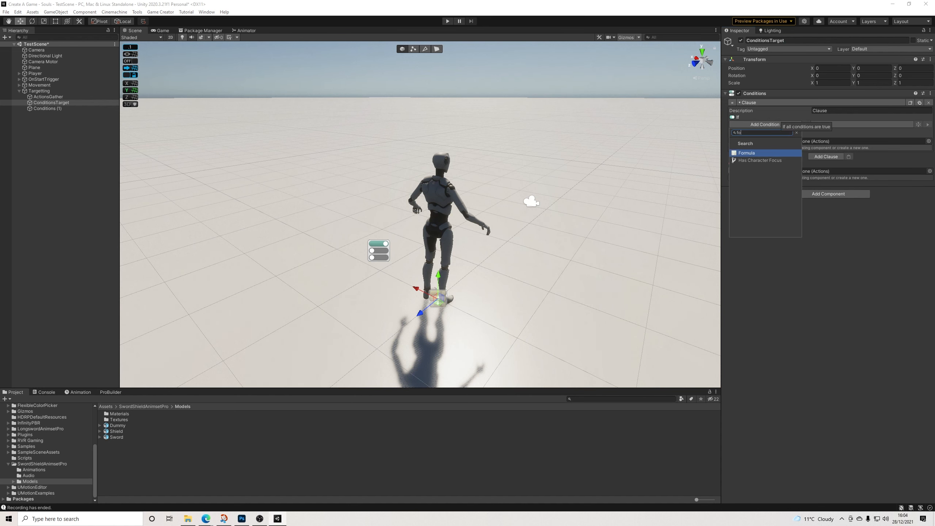
pyautogui.press('Return')
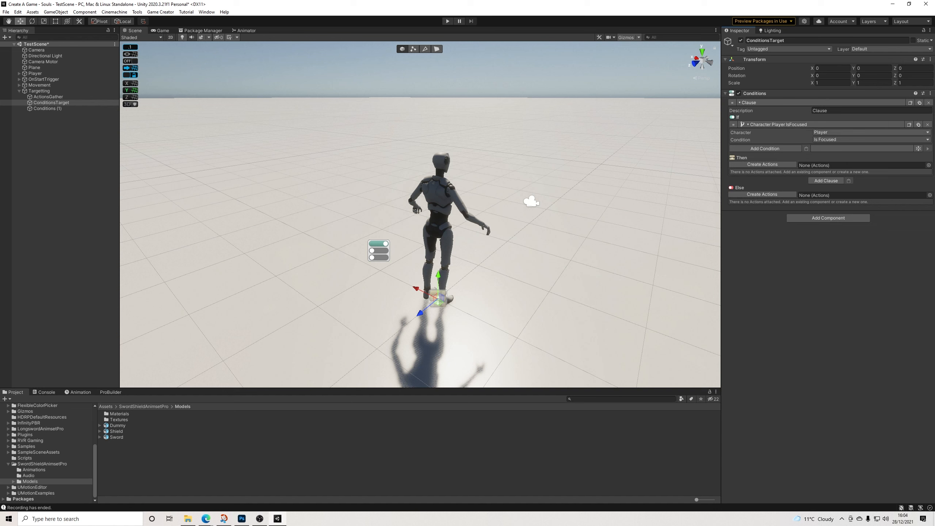
pyautogui.click(844, 140)
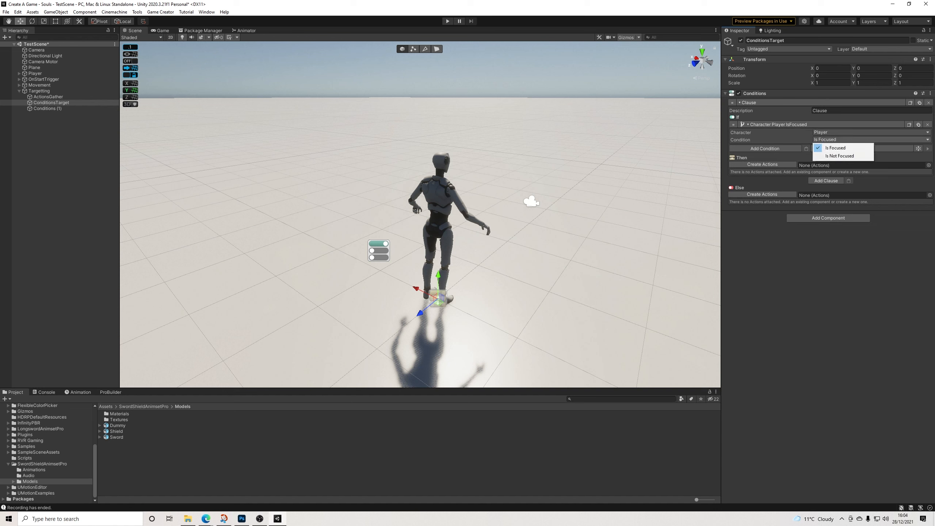
pyautogui.click(842, 156)
# Create Then actions for the clause and add a Melee Focus Target action setting Player's target to the global variable Target
pyautogui.click(762, 164)
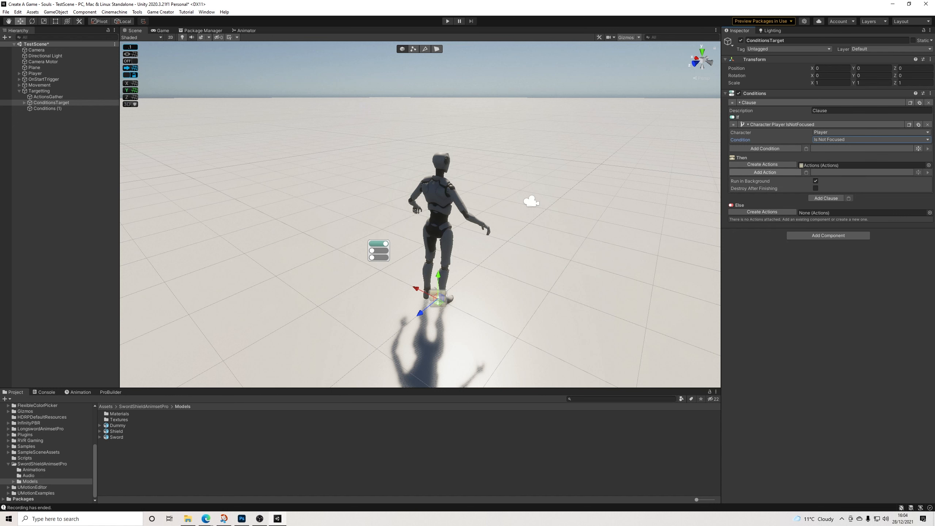
pyautogui.click(765, 172)
pyautogui.write('set')
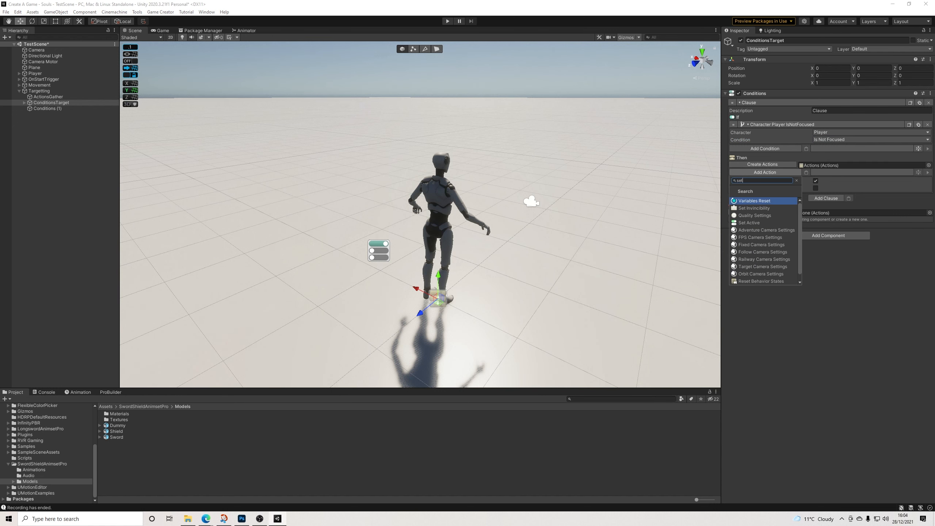
pyautogui.press('BackSpace')
pyautogui.press('BackSpace')
pyautogui.press('BackSpace')
pyautogui.write('target')
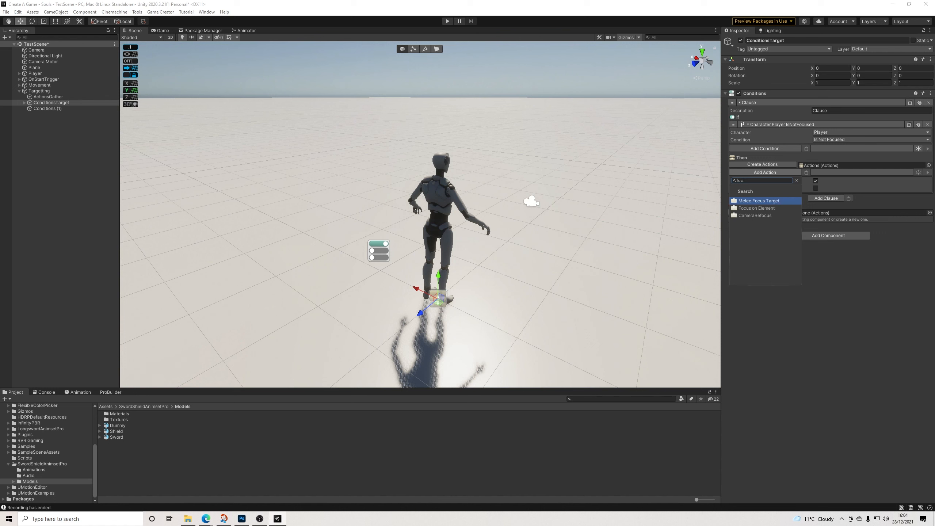
pyautogui.press('Return')
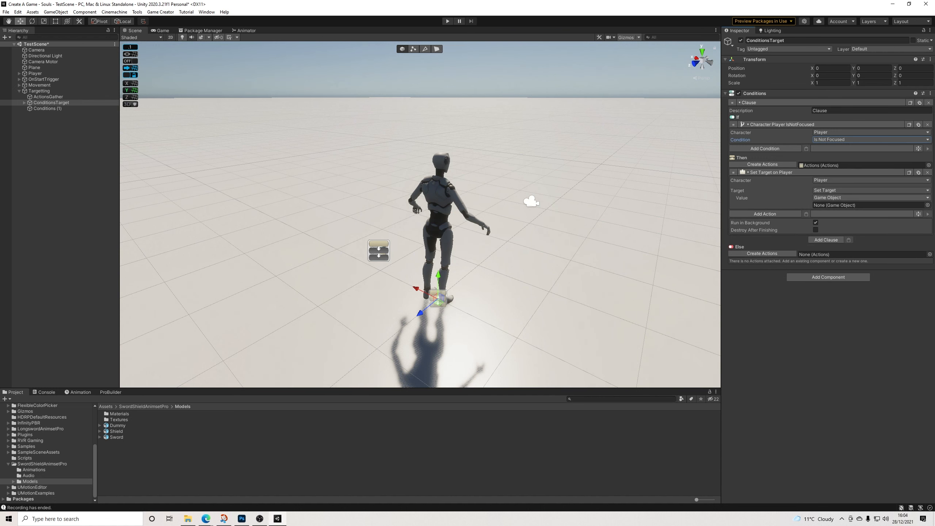
pyautogui.click(871, 198)
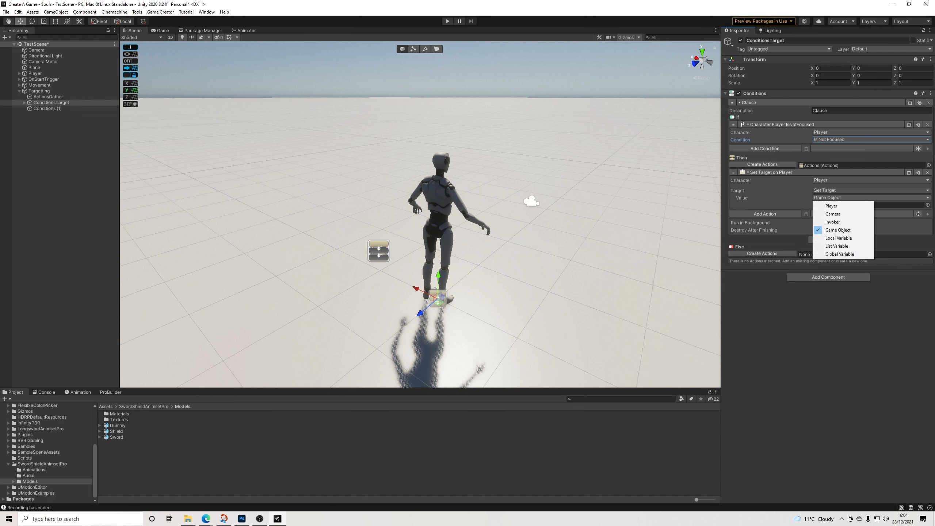
pyautogui.click(840, 254)
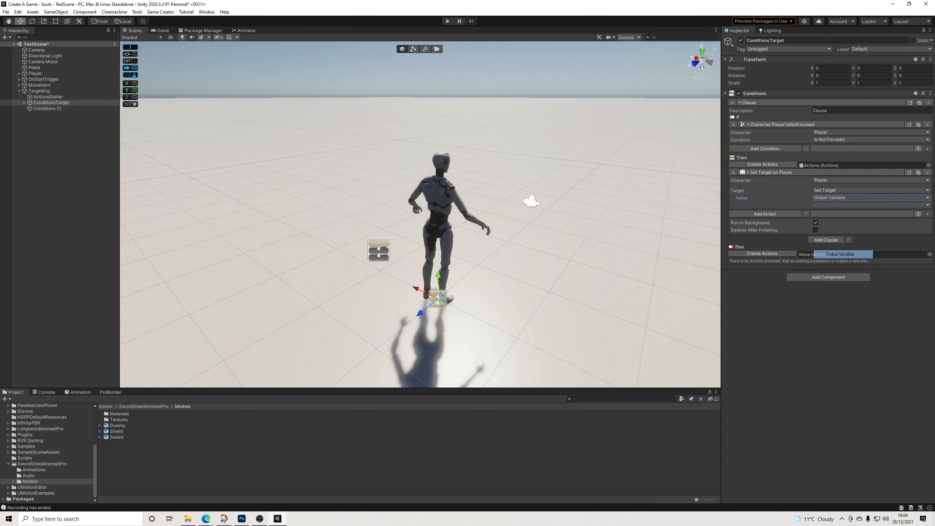
pyautogui.click(847, 205)
pyautogui.click(844, 229)
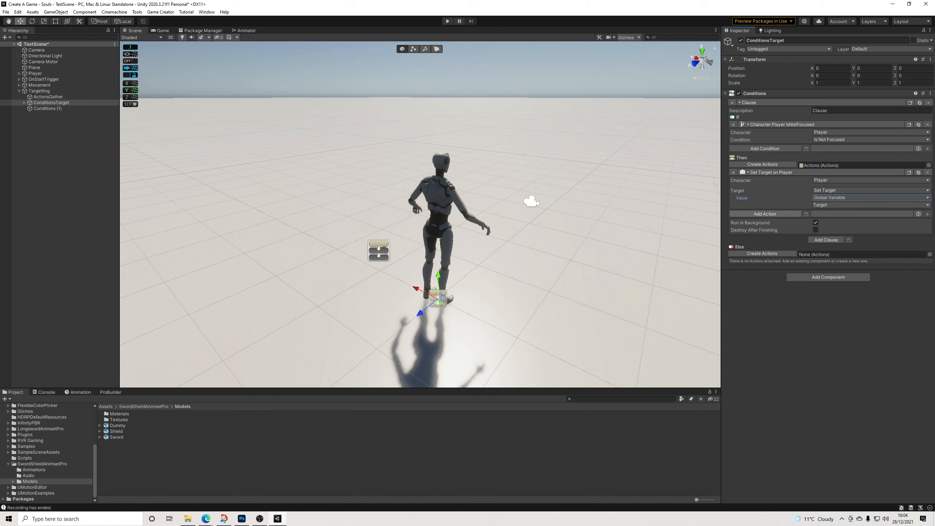
# Add an action that assigns a GameObject variable after the Set Target action in the clause's Then actions
pyautogui.click(765, 214)
pyautogui.write('assi')
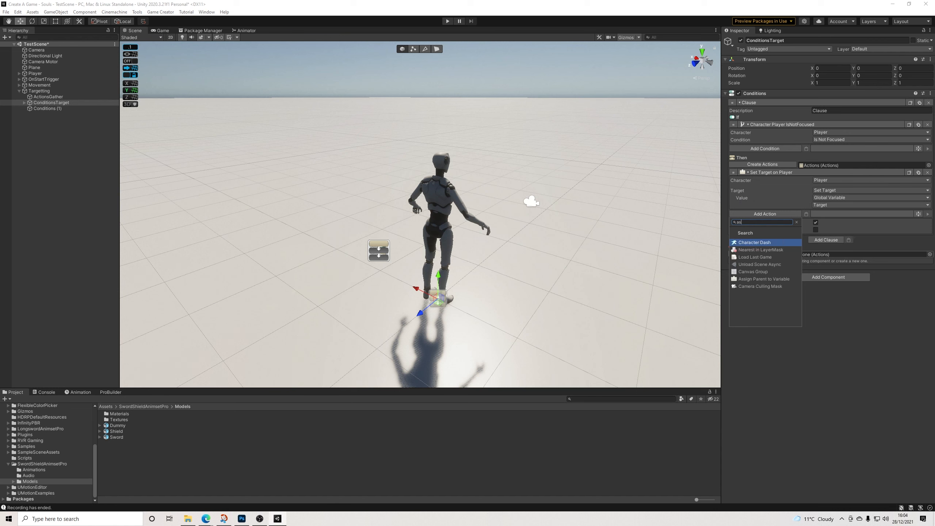
pyautogui.press('BackSpace')
pyautogui.press('BackSpace')
pyautogui.press('BackSpace')
pyautogui.press('BackSpace')
pyautogui.write('game')
pyautogui.press('Down')
pyautogui.press('Down')
pyautogui.press('Down')
pyautogui.press('Down')
pyautogui.press('Return')
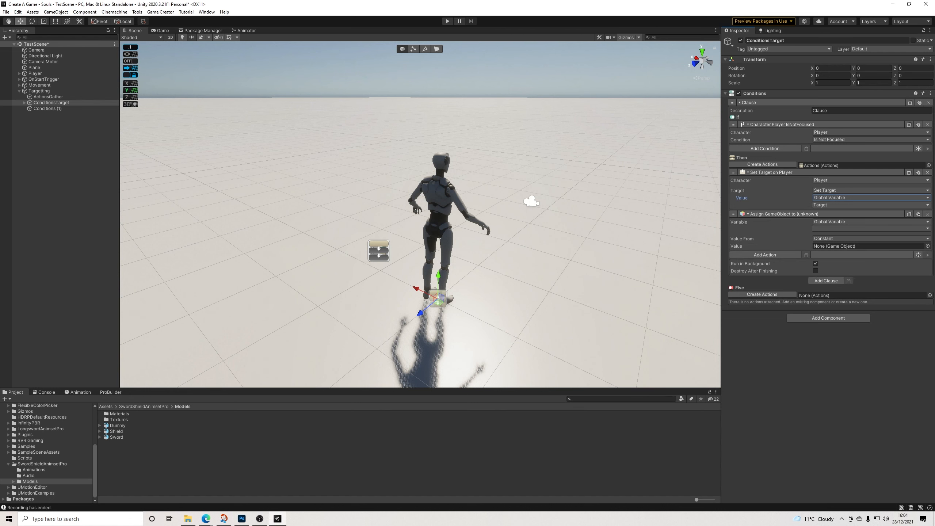
# Configure the assignment to store the global variable Target in the global variable TargetFocussed
pyautogui.click(872, 229)
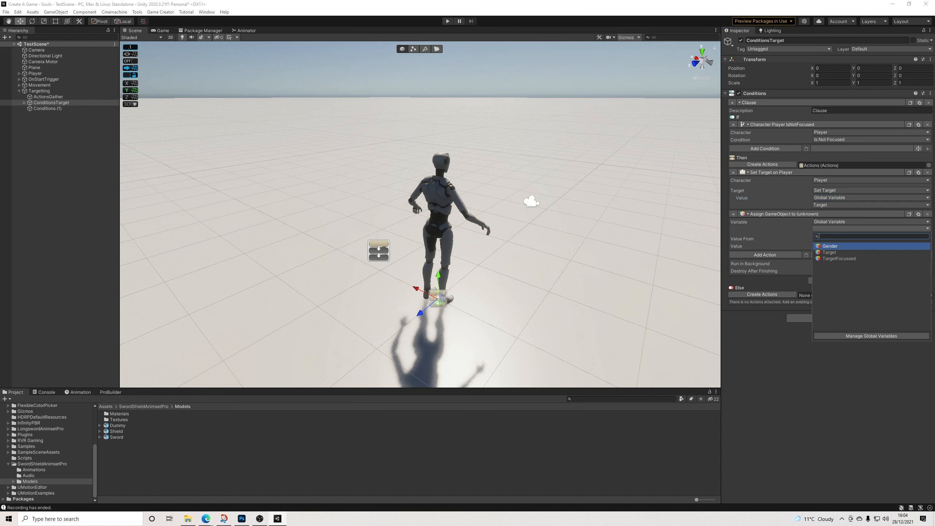
pyautogui.press('Return')
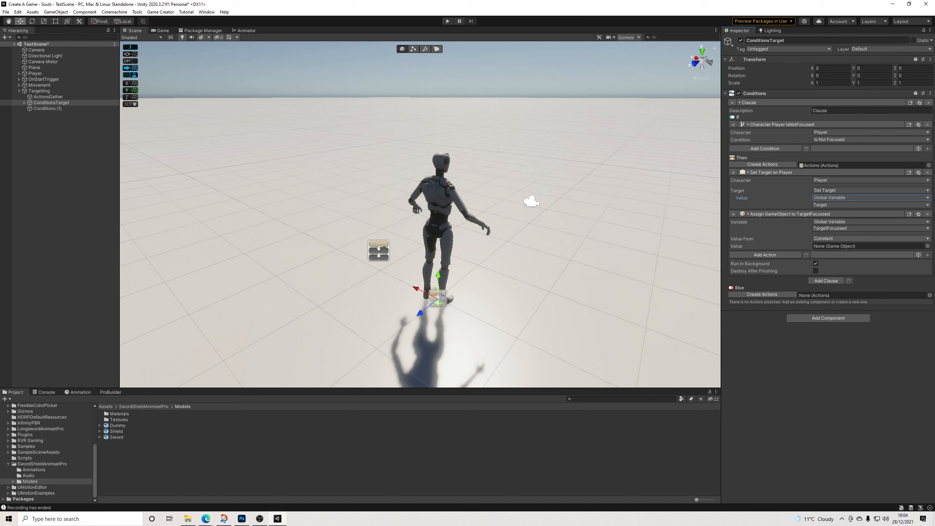
pyautogui.click(847, 238)
pyautogui.click(844, 271)
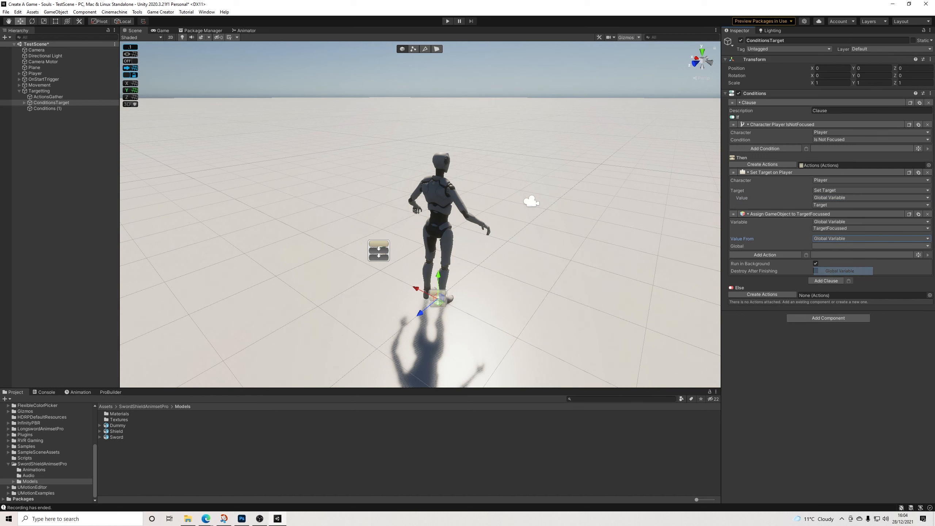
pyautogui.click(847, 246)
pyautogui.scroll(-2, 869, 282)
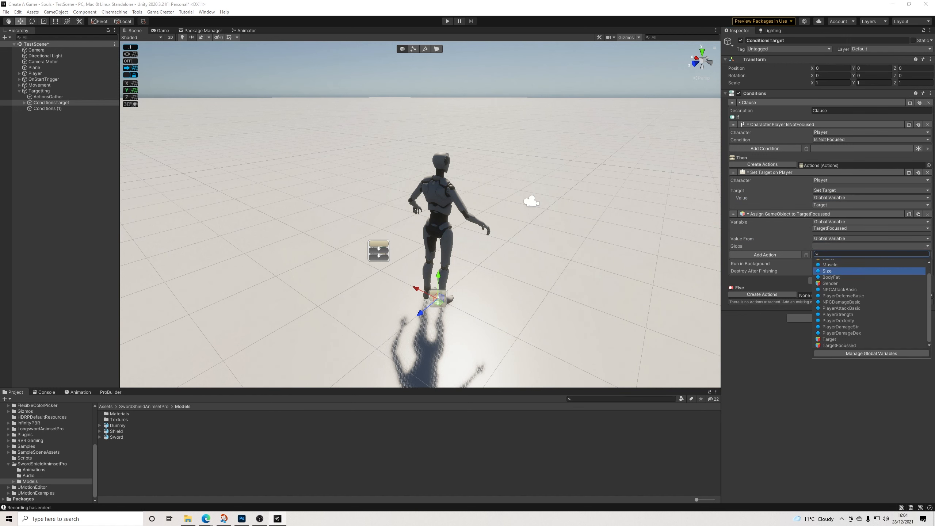
pyautogui.click(832, 339)
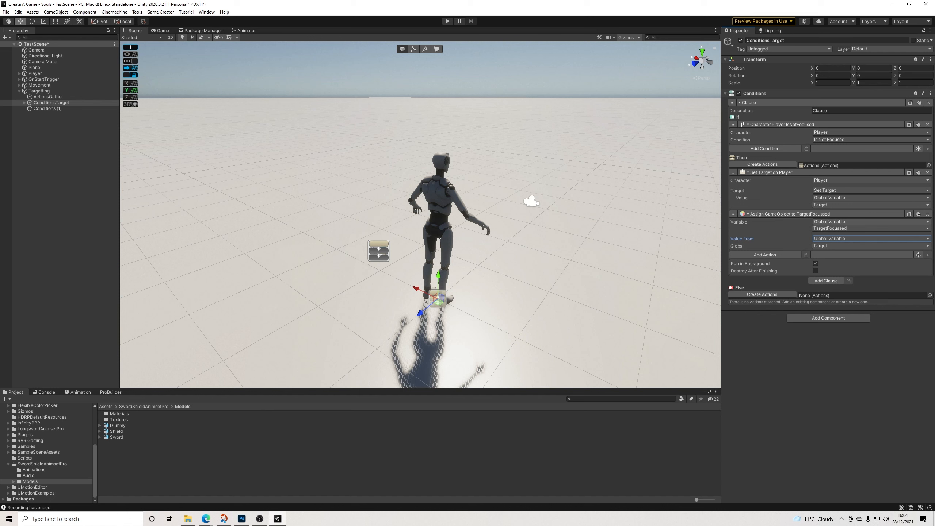
# Add a Wait action of 0.001 seconds after the GameObject assignment
pyautogui.click(765, 255)
pyautogui.write('wait')
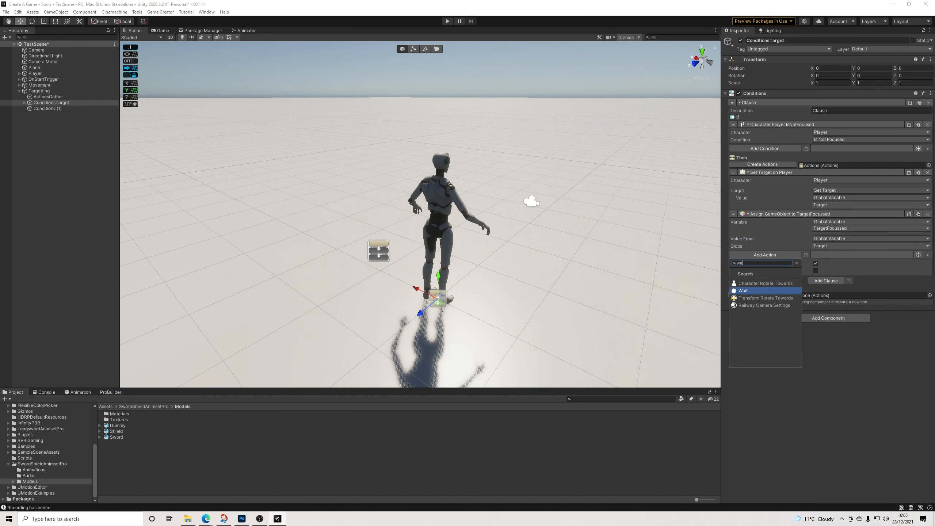
pyautogui.click(759, 290)
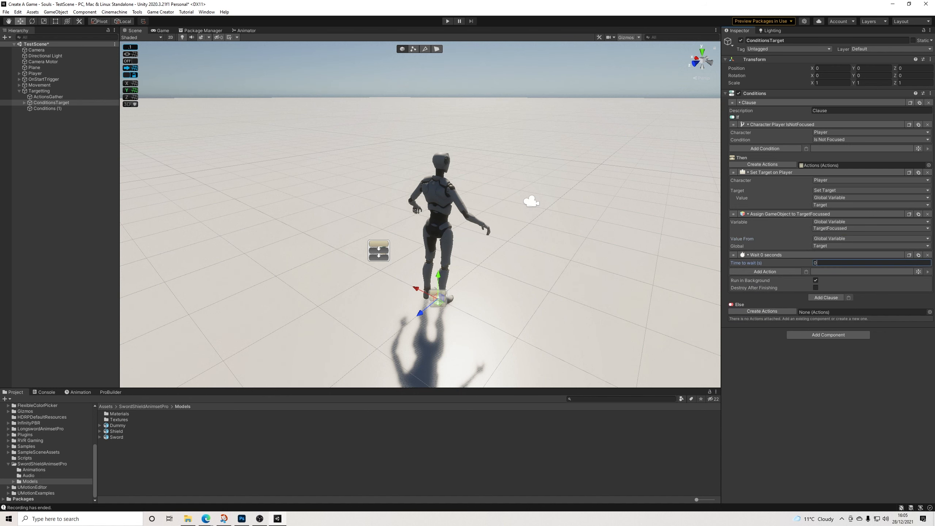
pyautogui.write('1')
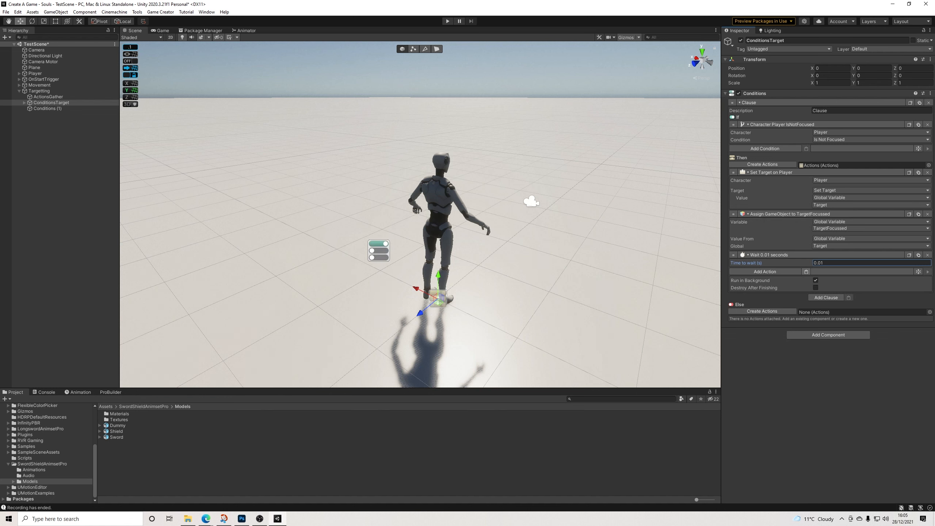
pyautogui.doubleClick(817, 263)
pyautogui.click(818, 262)
pyautogui.write('0')
# Paste a copy of the Set Target action after the wait and set its global variable to TargetFocussed
pyautogui.click(806, 271)
pyautogui.click(871, 304)
pyautogui.click(847, 332)
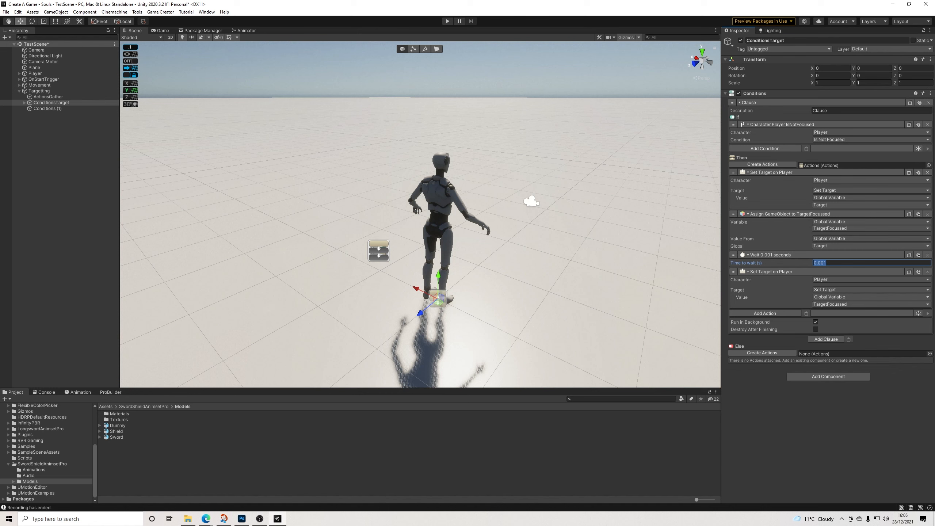
# Add a second clause to ConditionsTarget, paste in the character focus condition and set it to Is Focused
pyautogui.click(827, 339)
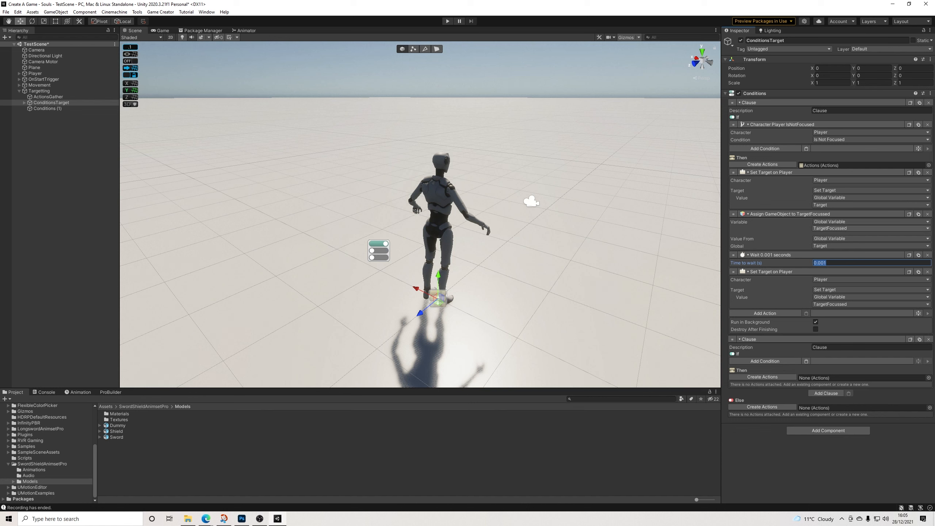
pyautogui.click(807, 361)
pyautogui.click(838, 376)
pyautogui.click(837, 385)
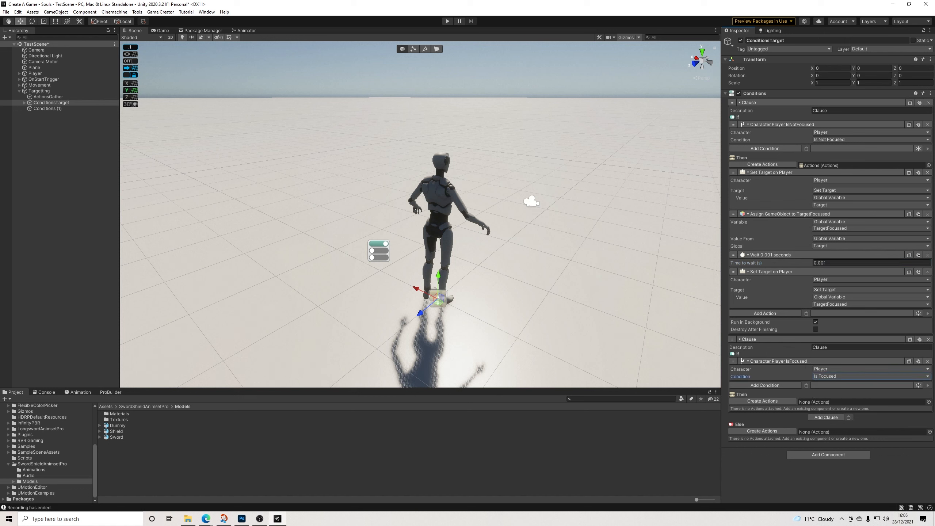
# Create actions for the Is Focused clause and paste in the target action, setting it to Release Target on Player
pyautogui.click(762, 401)
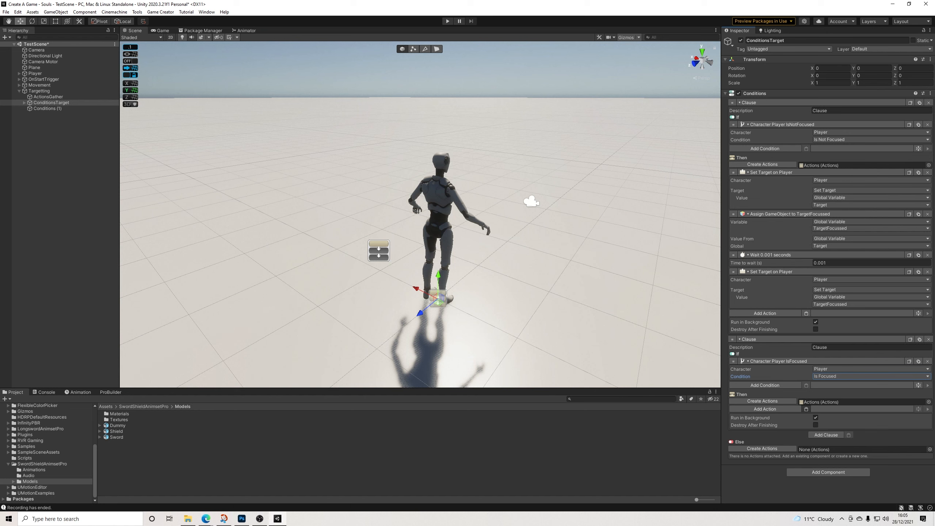
pyautogui.click(807, 409)
pyautogui.click(841, 427)
pyautogui.click(839, 443)
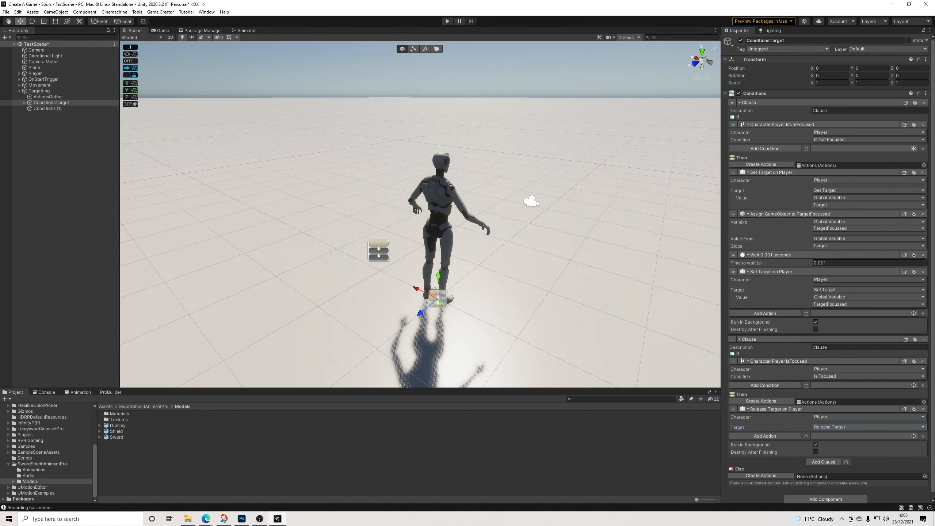
# Add a Variable GameObject action after the target release that assigns an empty constant to the global variable TargetFocussed
pyautogui.click(765, 436)
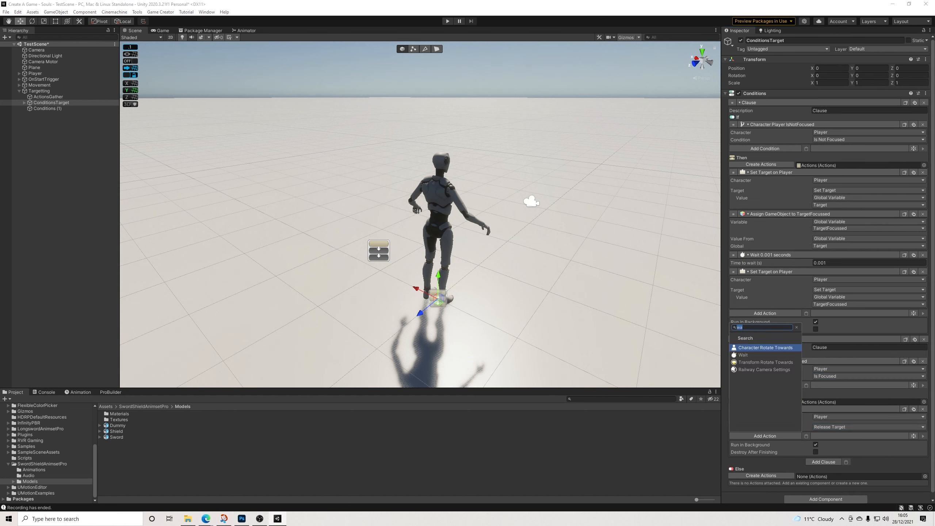
pyautogui.write('game')
pyautogui.press('Down')
pyautogui.press('Down')
pyautogui.press('Down')
pyautogui.press('Down')
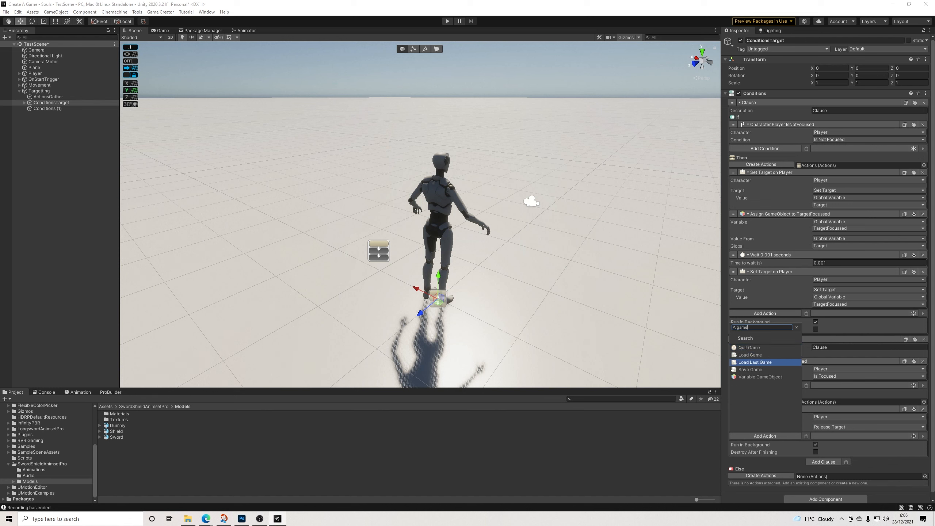
pyautogui.press('Return')
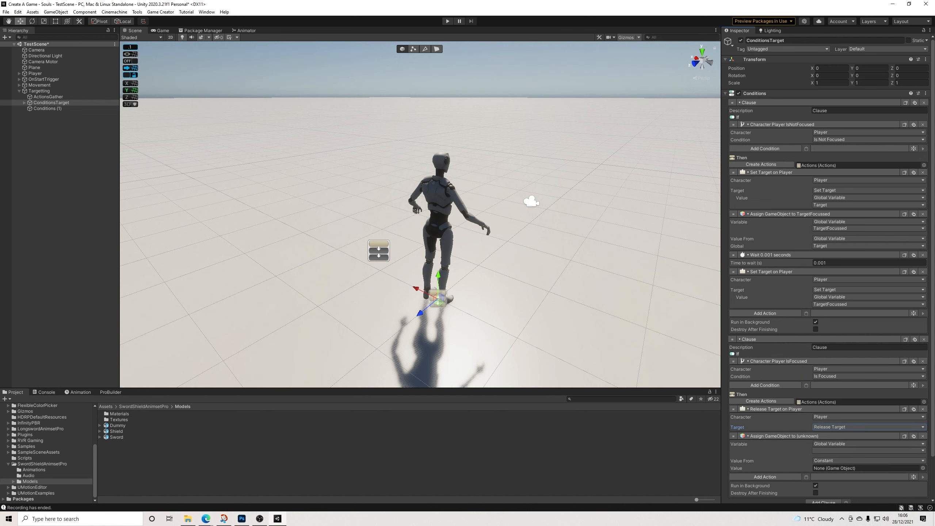
pyautogui.click(870, 451)
pyautogui.click(847, 365)
# Add a clause to Conditions (1) and create its Then actions
pyautogui.click(48, 108)
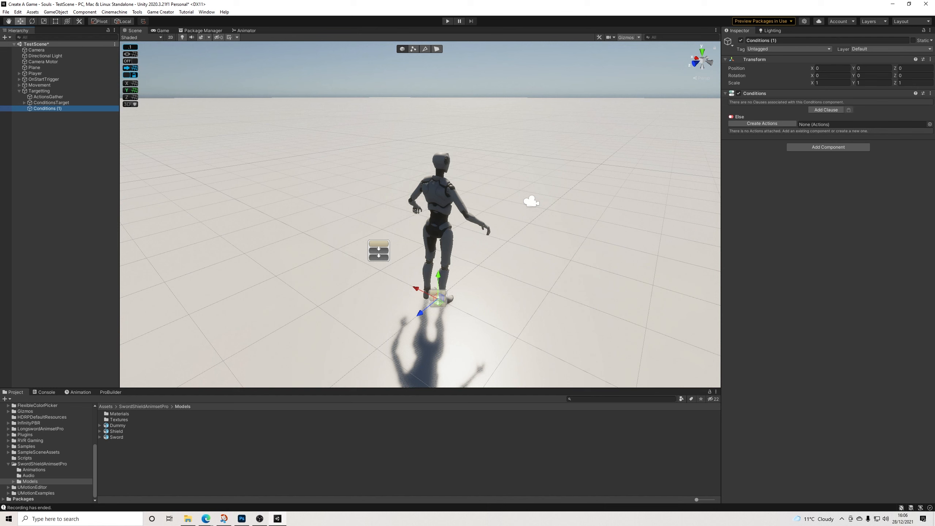
pyautogui.moveTo(784, 41); pyautogui.dragTo(770, 41)
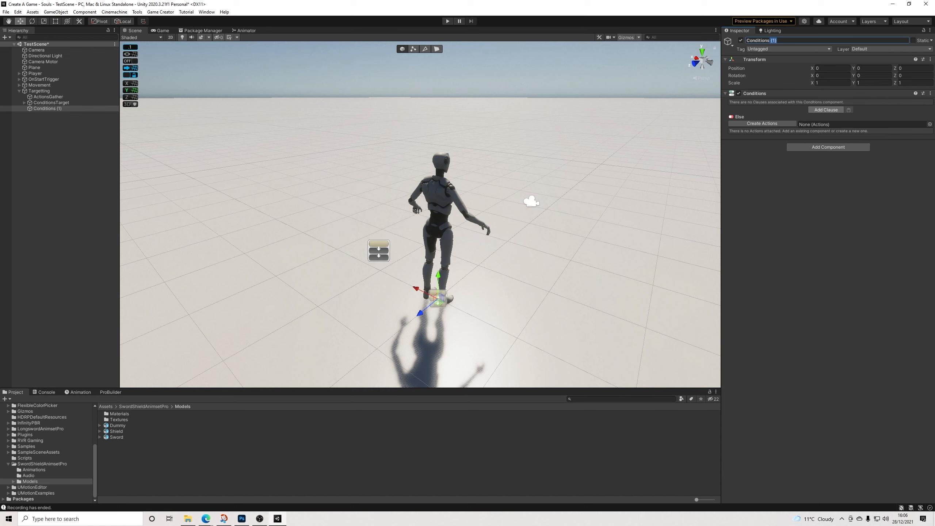
pyautogui.click(826, 110)
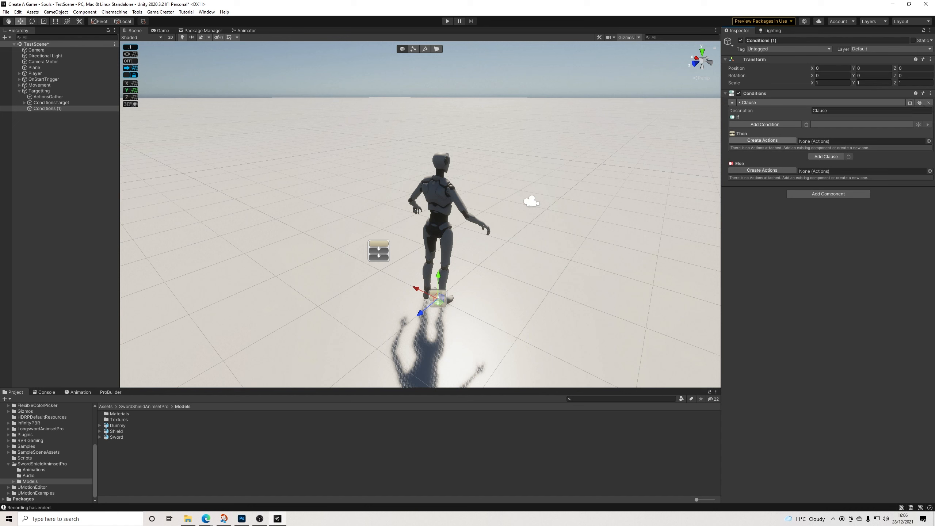
pyautogui.click(762, 140)
# Add a CameraRefocus action to the new clause's Then actions
pyautogui.click(765, 148)
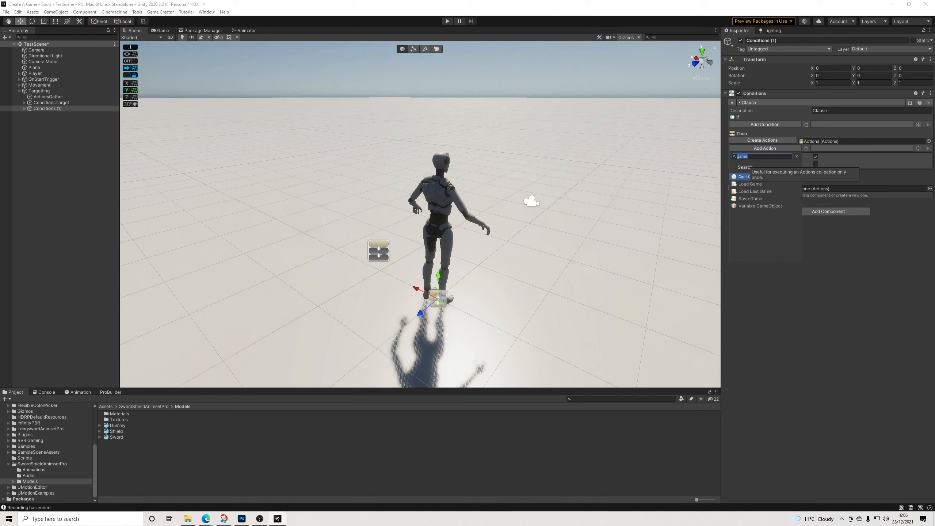
pyautogui.write('cam')
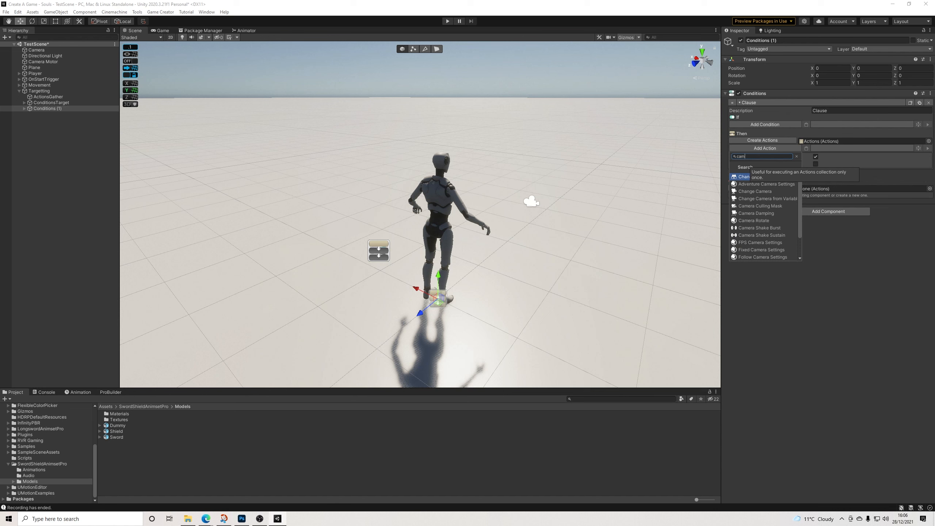
pyautogui.press('BackSpace')
pyautogui.press('BackSpace')
pyautogui.press('BackSpace')
pyautogui.write('focus')
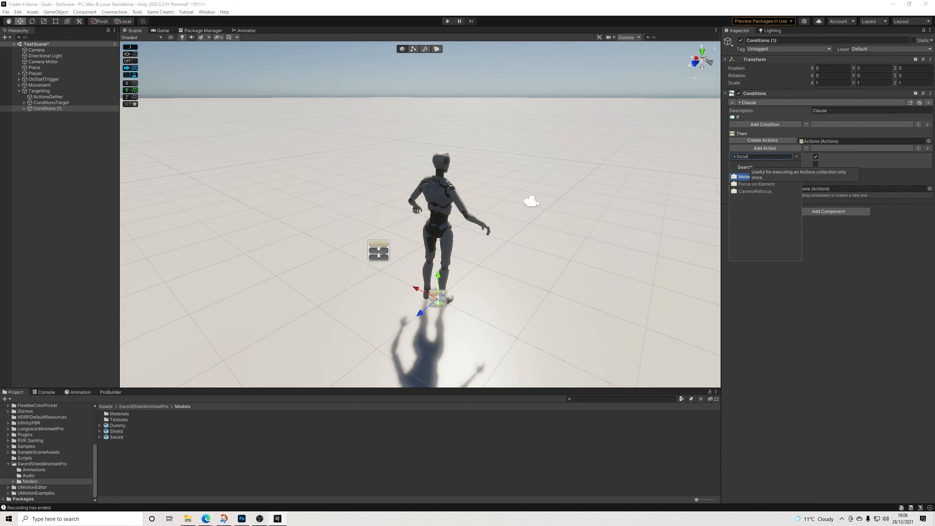
pyautogui.click(755, 191)
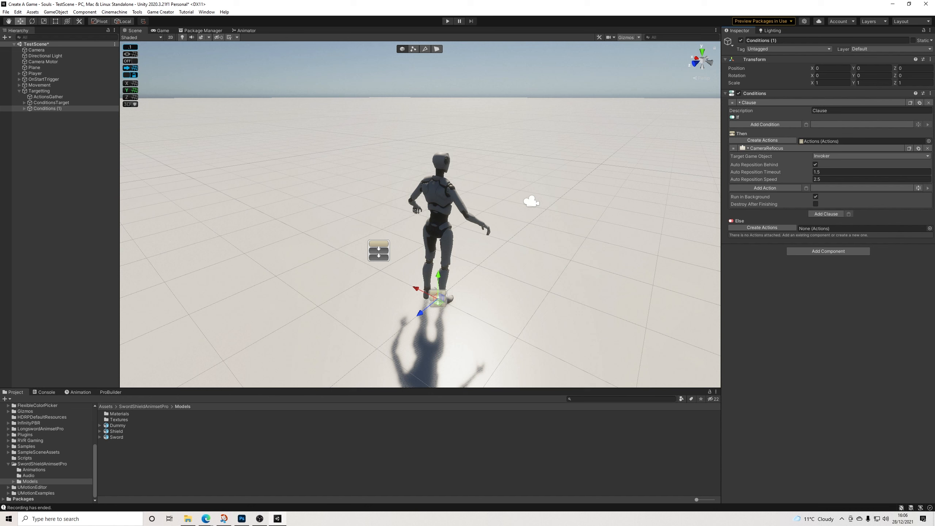
# Target the CameraRefocus action at the Camera Motor game object, with Auto Reposition Timeout 0 and Auto Reposition Speed 0.01
pyautogui.click(870, 156)
pyautogui.click(828, 185)
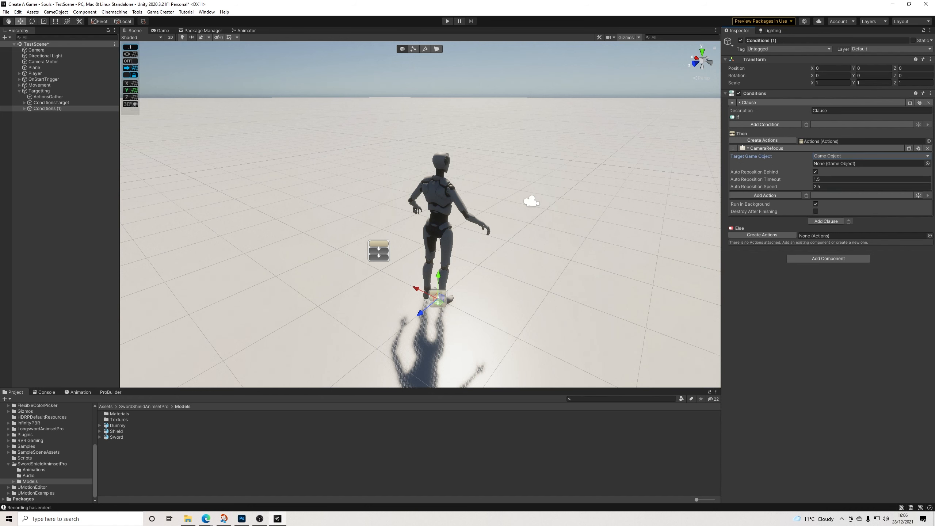
pyautogui.moveTo(43, 62); pyautogui.dragTo(869, 163)
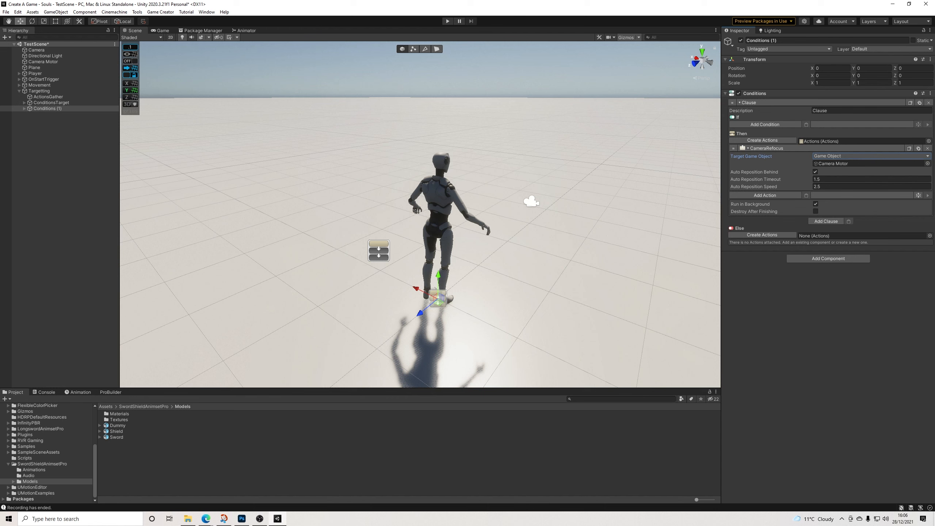
pyautogui.click(869, 179)
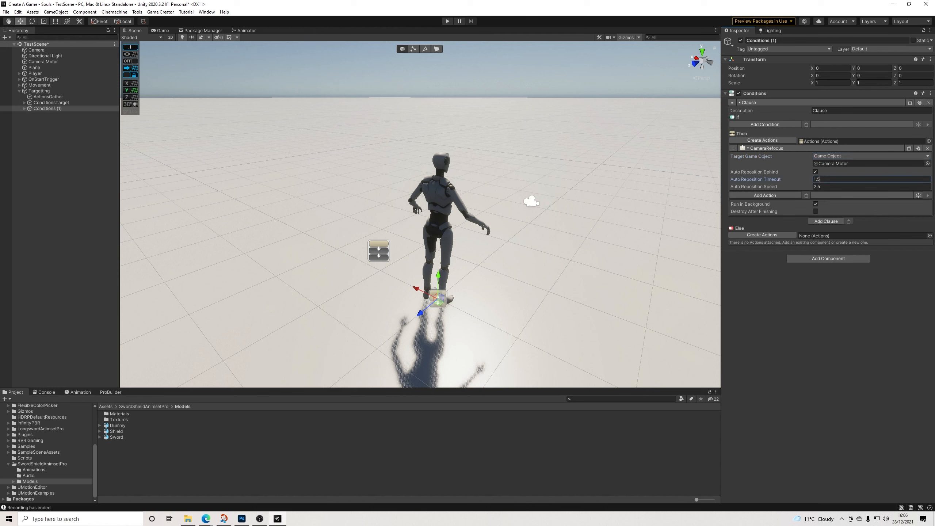
pyautogui.write('0')
pyautogui.press('Tab')
pyautogui.write('0.01')
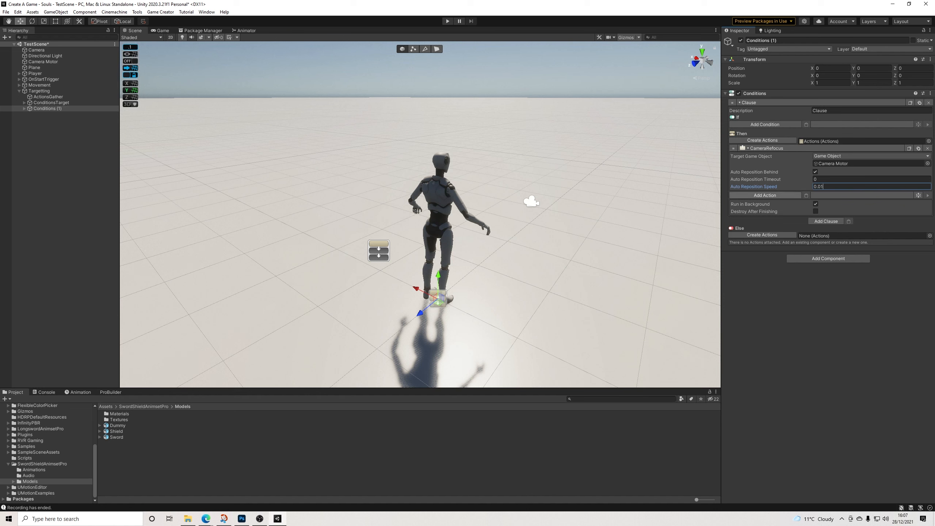
# Add a 0.01-second Wait followed by a pasted copy of the CameraRefocus action with Auto Reposition Behind disabled
pyautogui.click(764, 195)
pyautogui.write('wa')
pyautogui.press('Return')
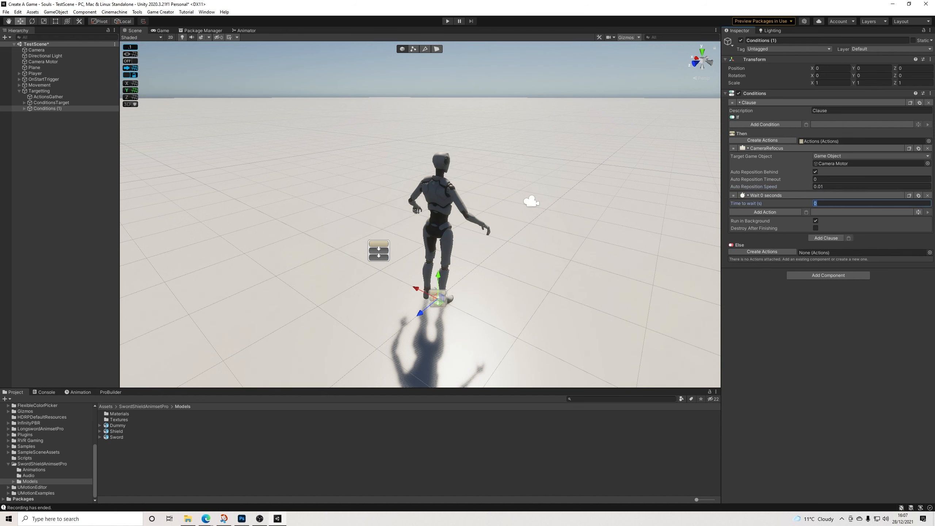
pyautogui.write('0.01')
pyautogui.click(807, 212)
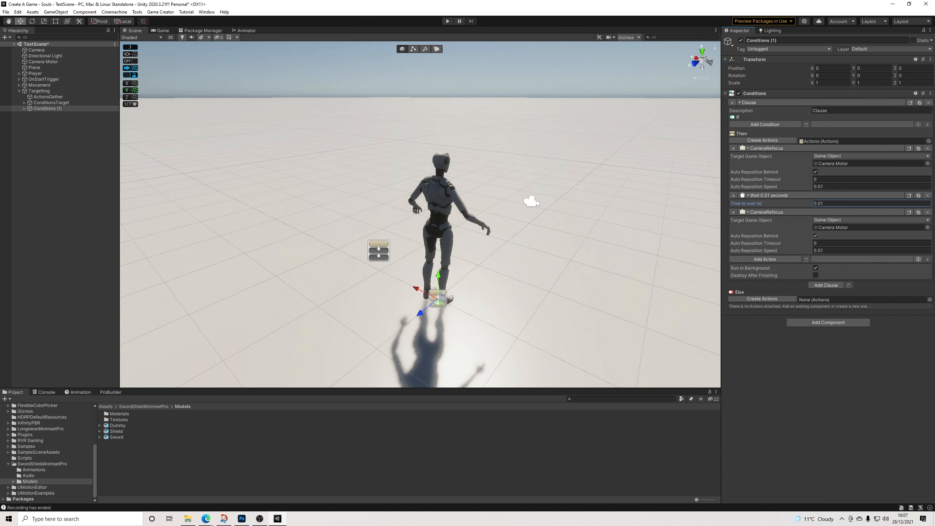
pyautogui.click(815, 235)
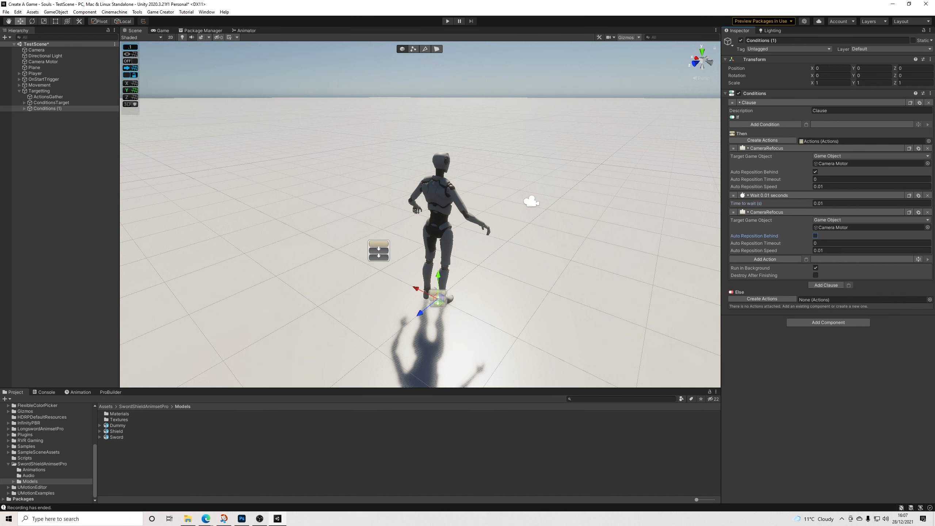
pyautogui.click(43, 61)
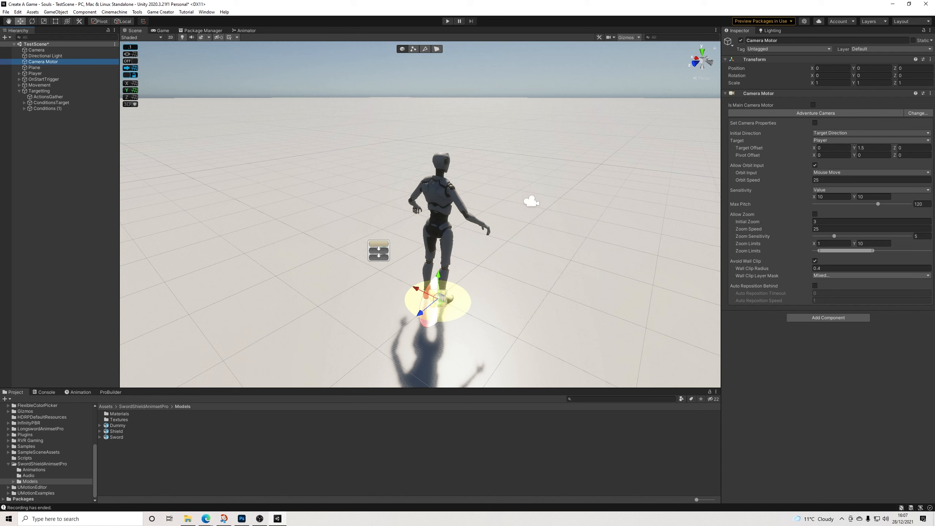
pyautogui.click(63, 121)
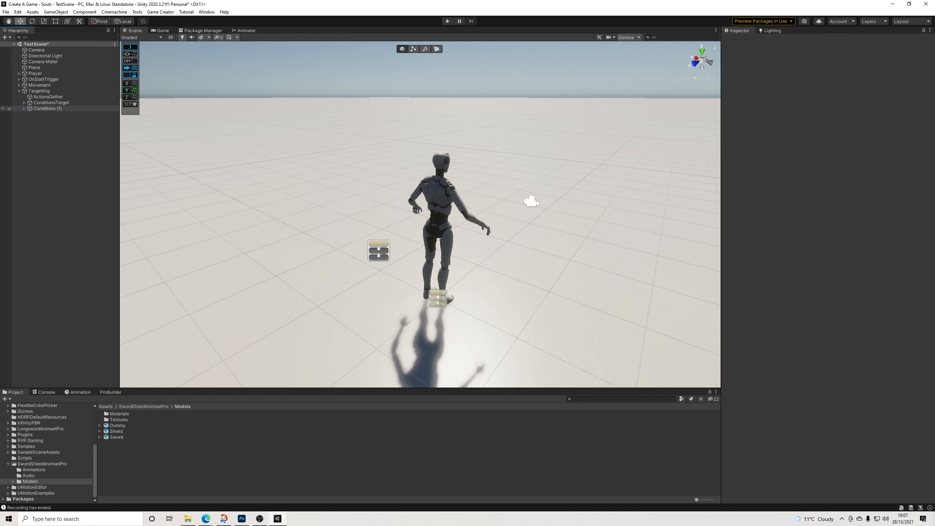
# Rename the Conditions (1) object as ConditionsRefocus
pyautogui.click(52, 109)
pyautogui.moveTo(782, 41); pyautogui.dragTo(770, 41)
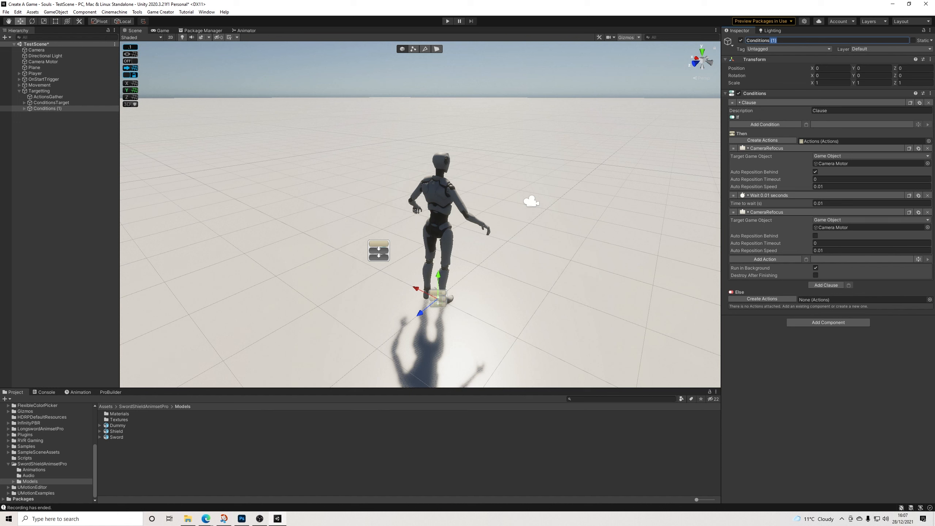
pyautogui.write('Refocus')
pyautogui.press('Return')
# Save the scene and playtest the player movement and camera refocus in play mode
pyautogui.click(6, 12)
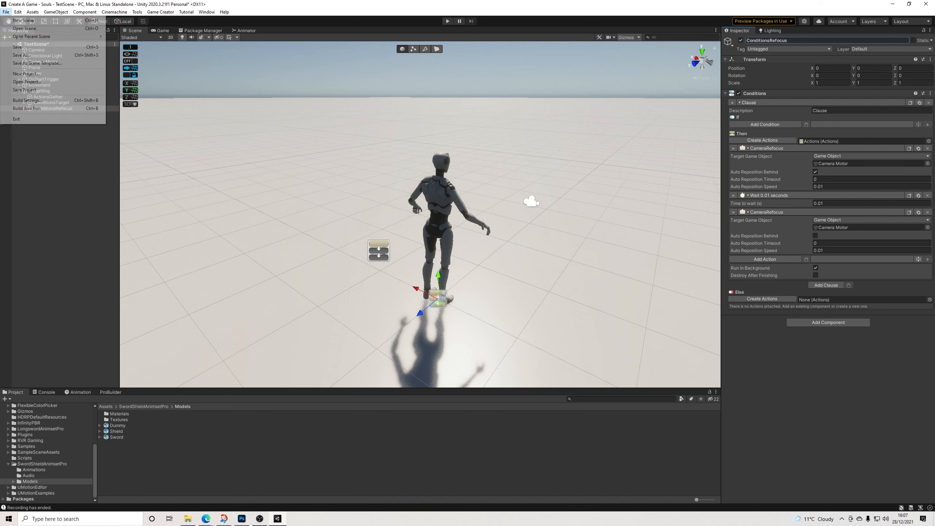
pyautogui.click(17, 47)
pyautogui.hotkey('ctrl', 'p')
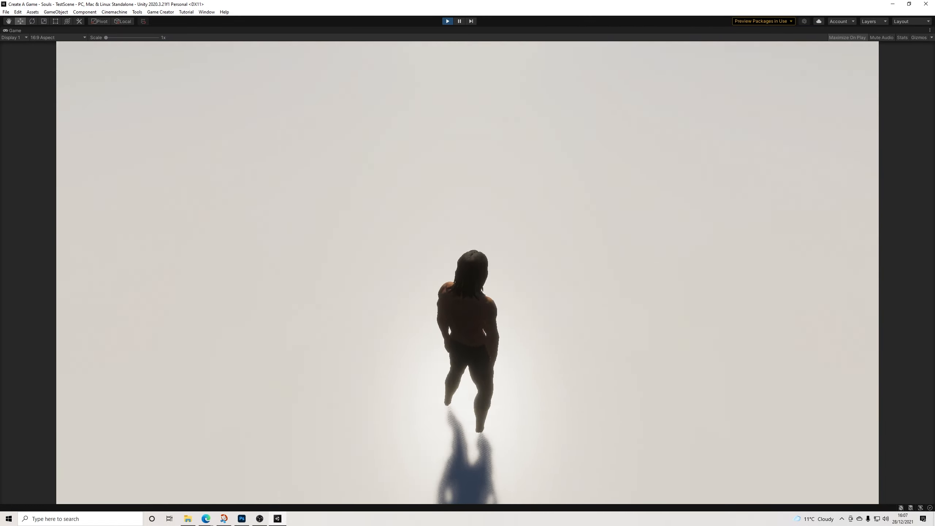
pyautogui.press('w')
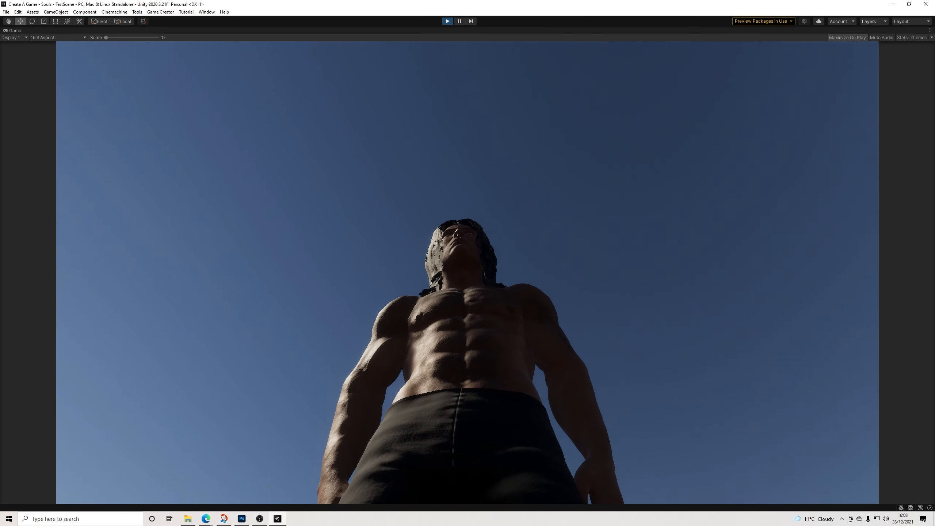
pyautogui.hotkey('ctrl', 'p')
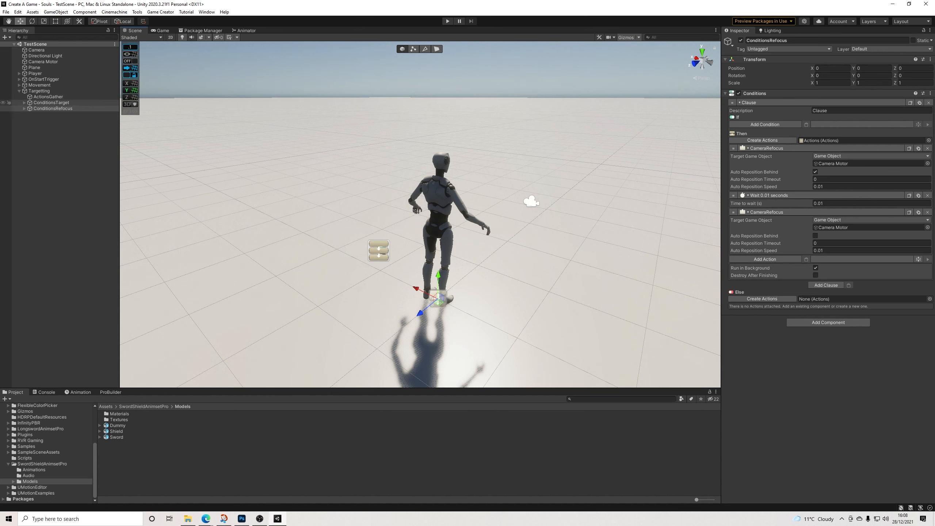
# Review the ConditionsTarget clauses and the Targetting triggers, and collapse the Targetting object in the scene hierarchy
pyautogui.click(51, 103)
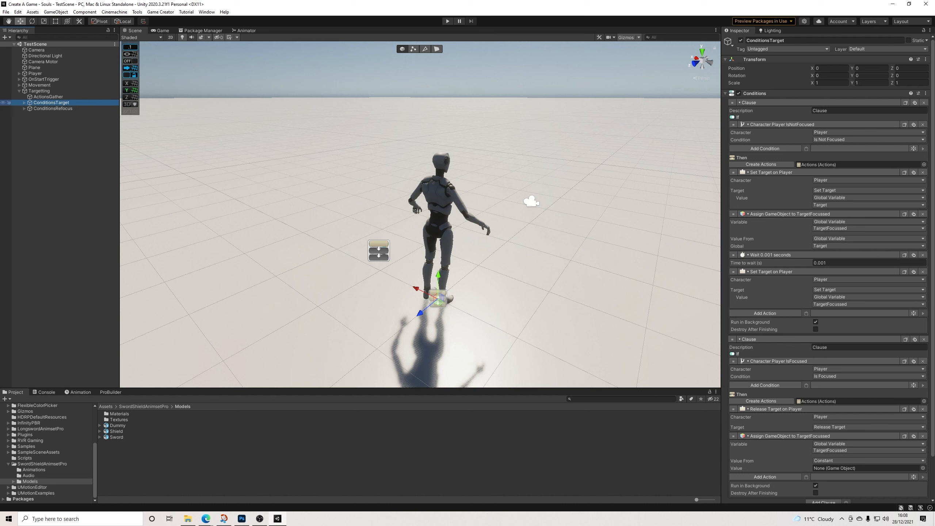
pyautogui.click(39, 90)
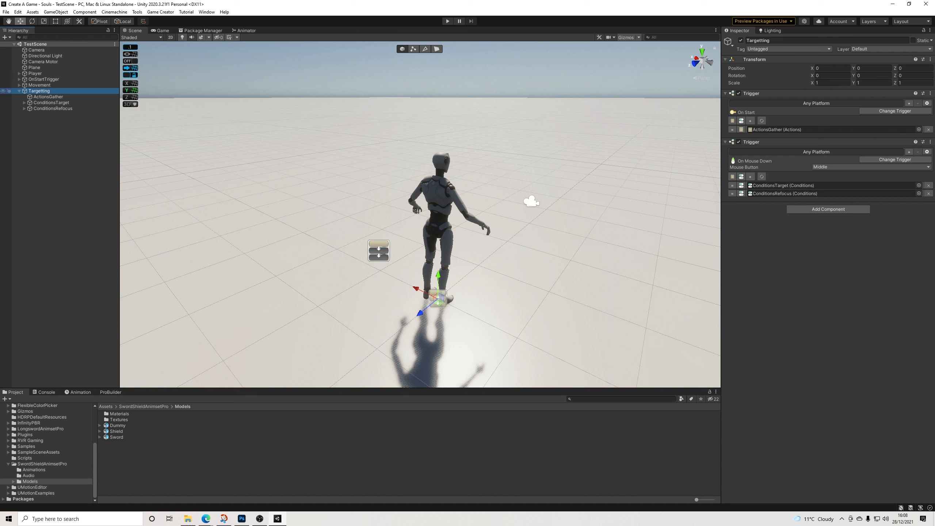
pyautogui.click(19, 91)
pyautogui.click(49, 148)
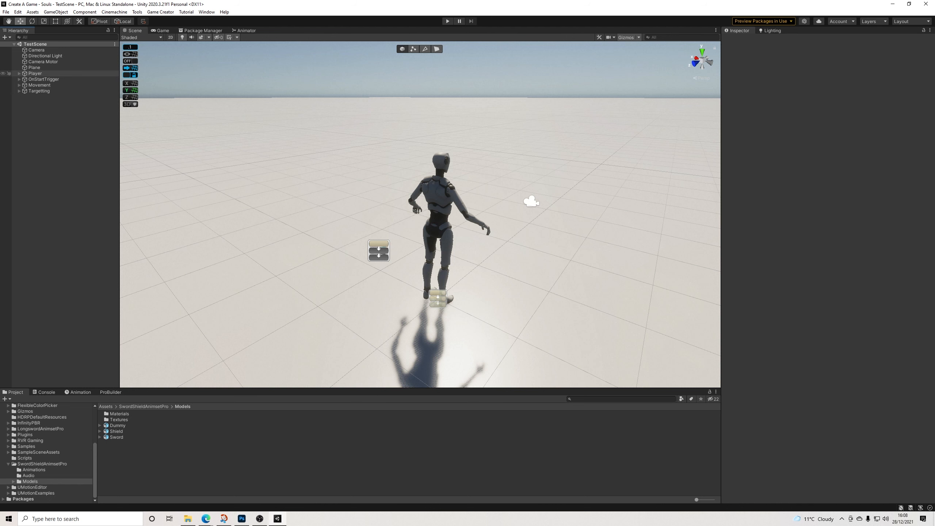
# Create a new Game Creator trigger object in the scene and name it Combat
pyautogui.click(35, 73)
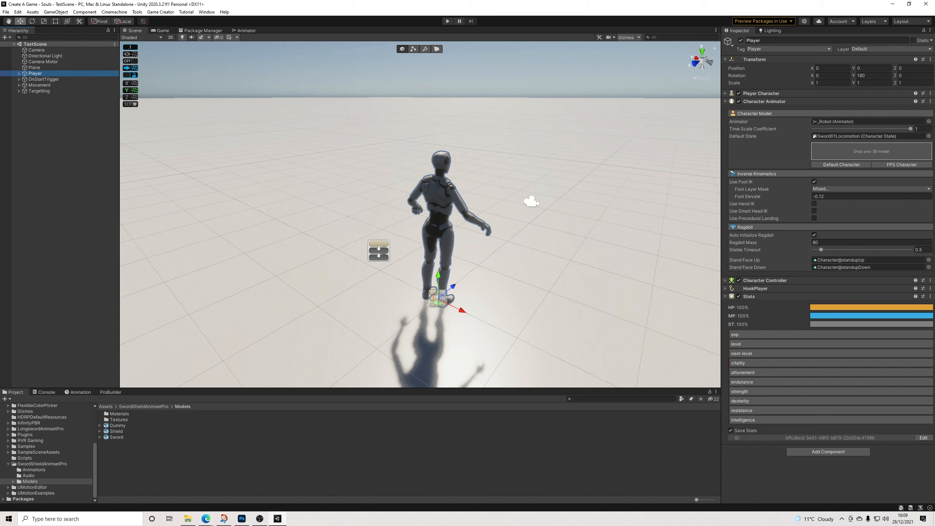
pyautogui.click(39, 91)
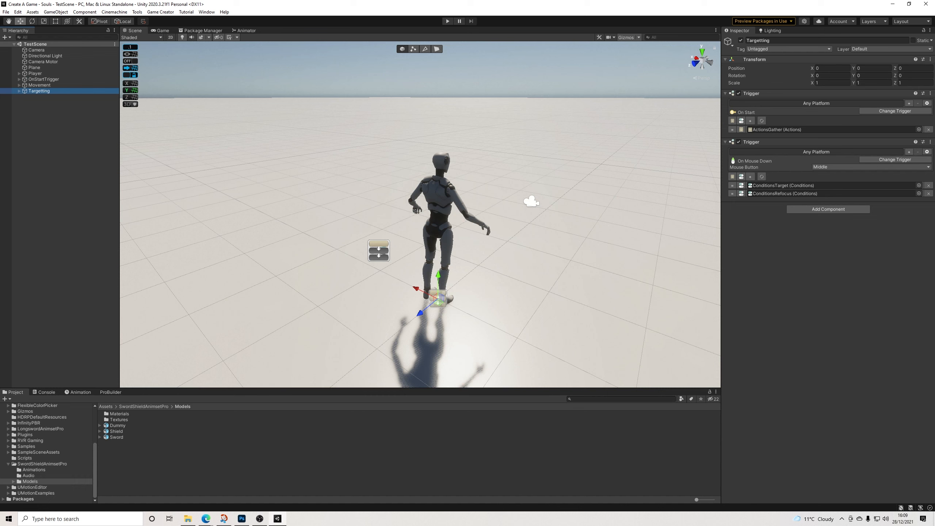
pyautogui.click(37, 118)
pyautogui.rightClick(36, 119)
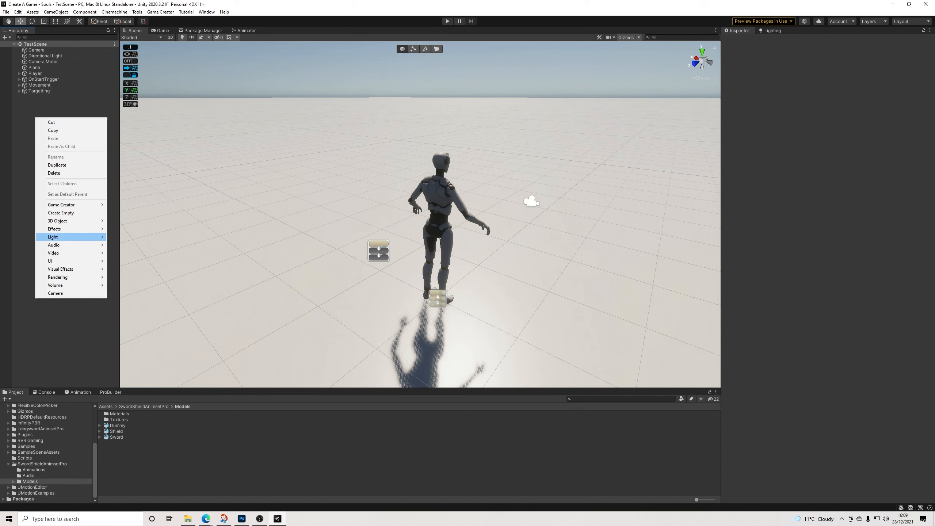
pyautogui.moveTo(61, 205)
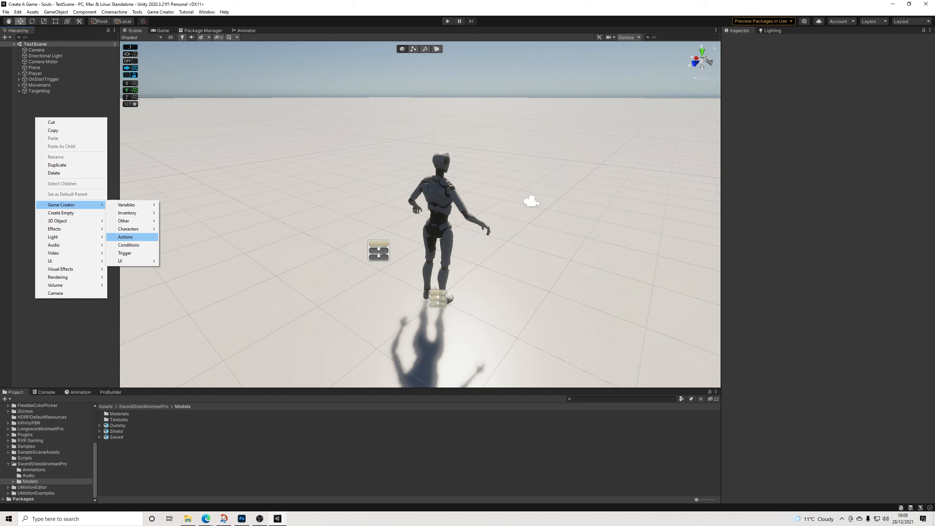
pyautogui.moveTo(127, 220)
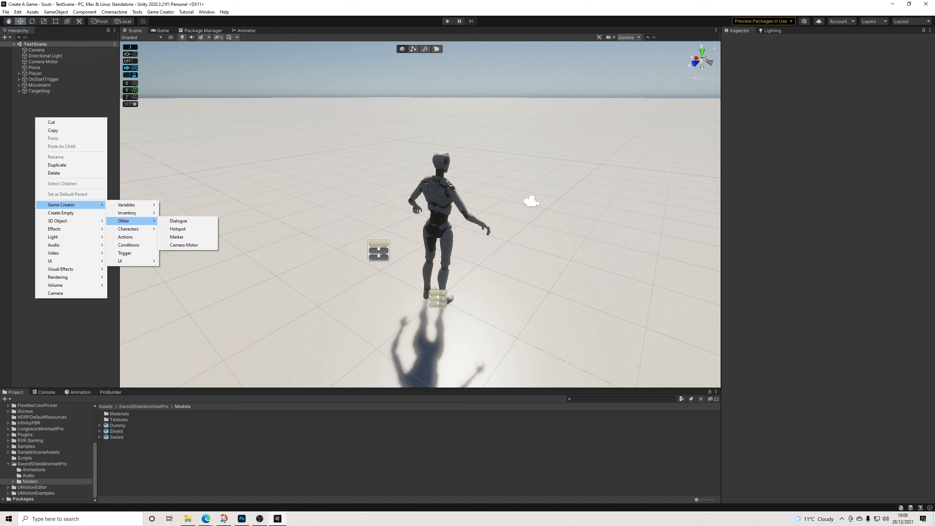
pyautogui.rightClick(42, 105)
pyautogui.moveTo(64, 208)
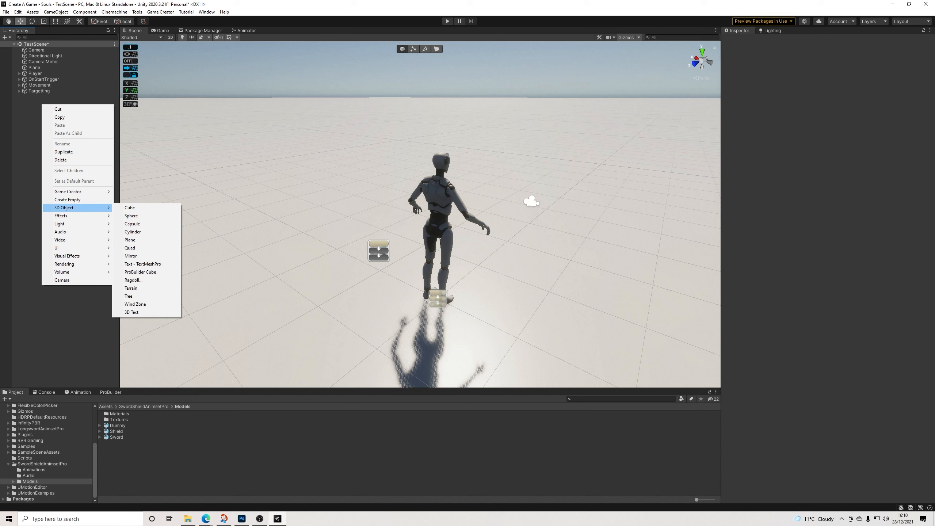
pyautogui.moveTo(67, 191)
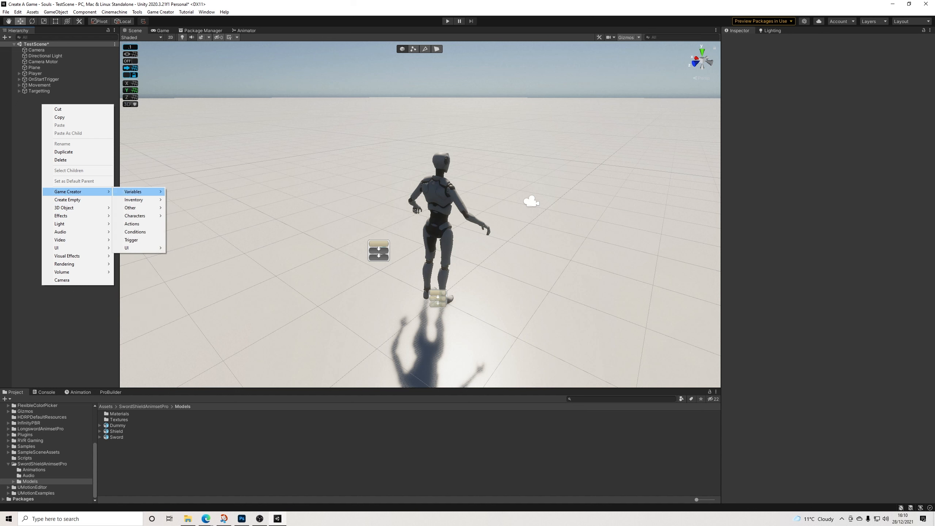
pyautogui.click(132, 240)
pyautogui.click(788, 41)
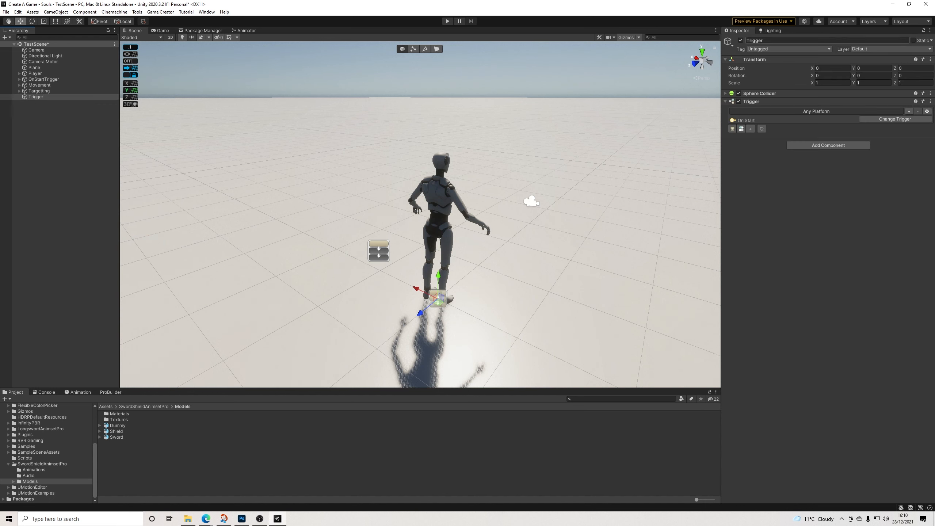
pyautogui.write('Combat')
pyautogui.press('Return')
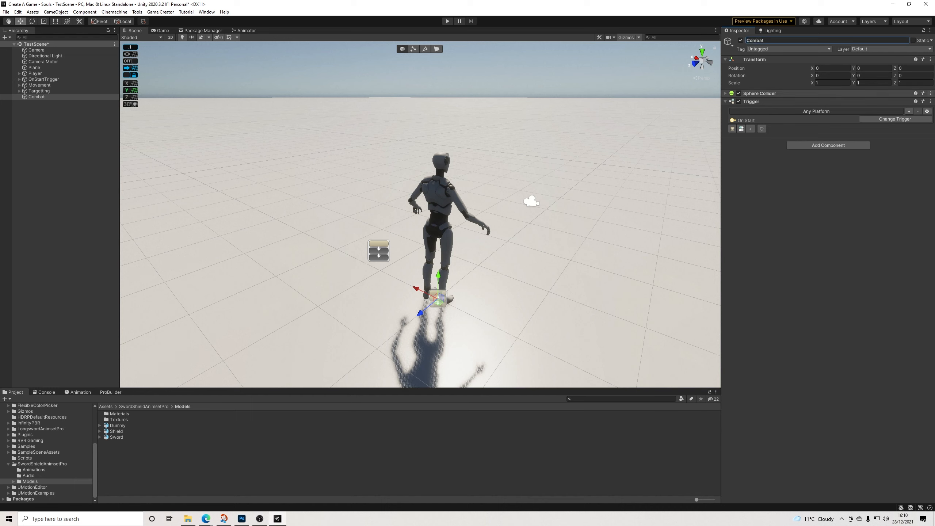
# Remove the Sphere Collider from the Combat trigger and attach a new Conditions object to its On Start event
pyautogui.click(931, 94)
pyautogui.click(884, 128)
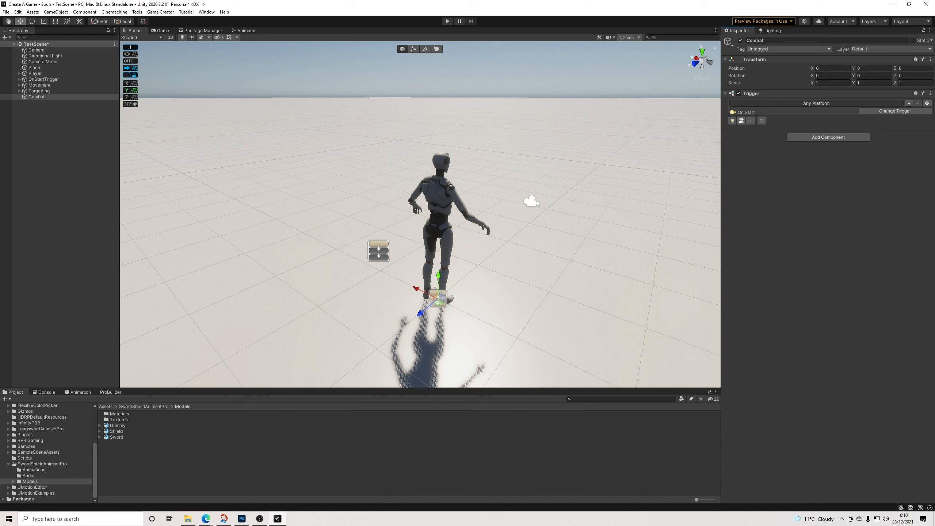
pyautogui.click(742, 120)
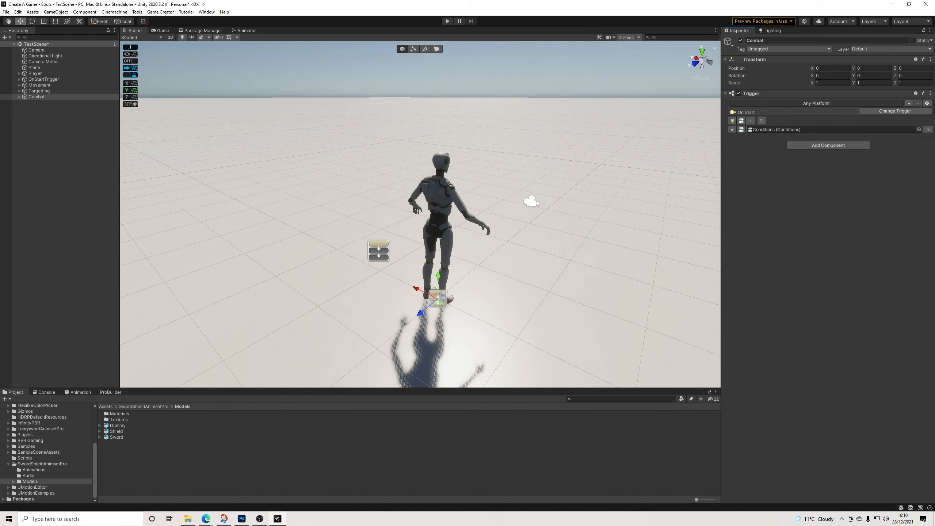
# Rename the Conditions object under Combat as ConditionsDraw
pyautogui.click(37, 97)
pyautogui.click(19, 97)
pyautogui.click(43, 103)
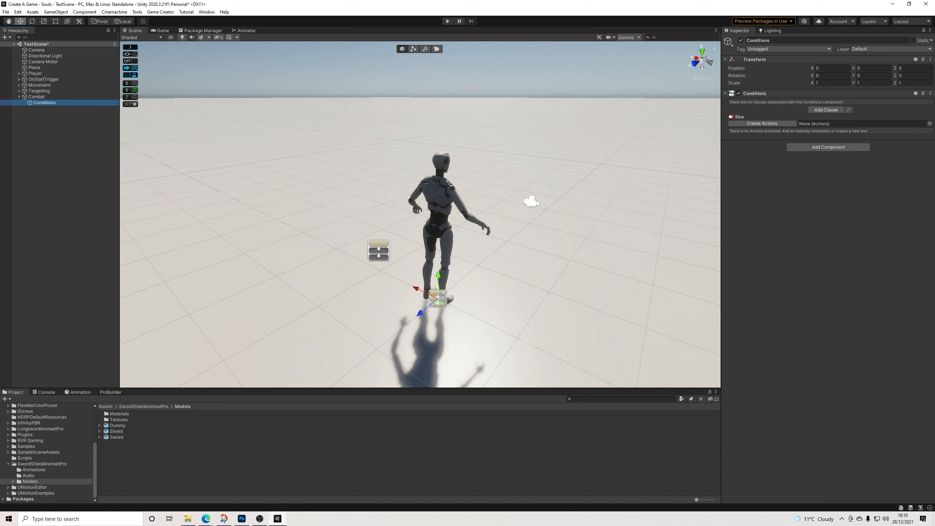
pyautogui.click(789, 41)
pyautogui.click(788, 40)
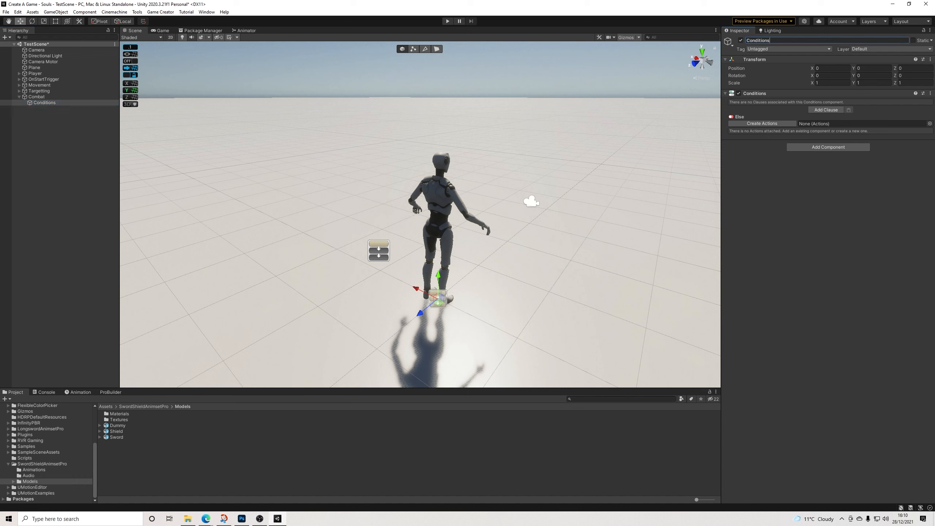
pyautogui.write('Draw')
pyautogui.press('Return')
# Add a clause to ConditionsDraw and give it a variable comparison condition
pyautogui.click(827, 110)
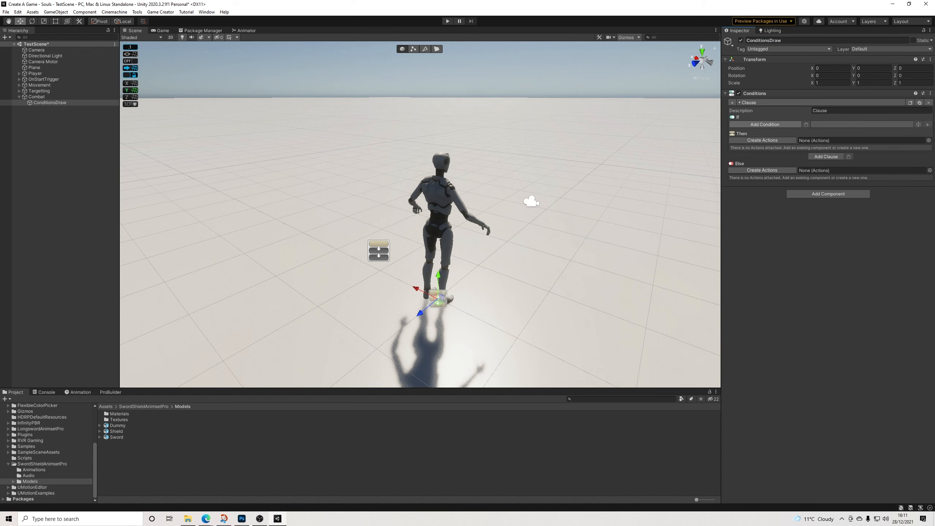
pyautogui.click(766, 124)
pyautogui.write('foc')
pyautogui.press('BackSpace')
pyautogui.press('Down')
pyautogui.press('Down')
pyautogui.press('Down')
pyautogui.press('Down')
pyautogui.press('Down')
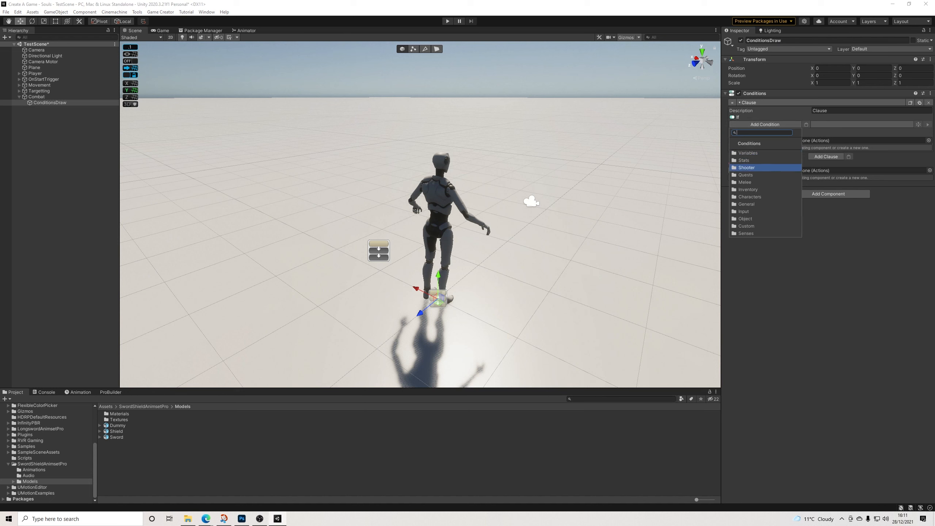
pyautogui.press('Up')
pyautogui.press('Down')
pyautogui.press('Down')
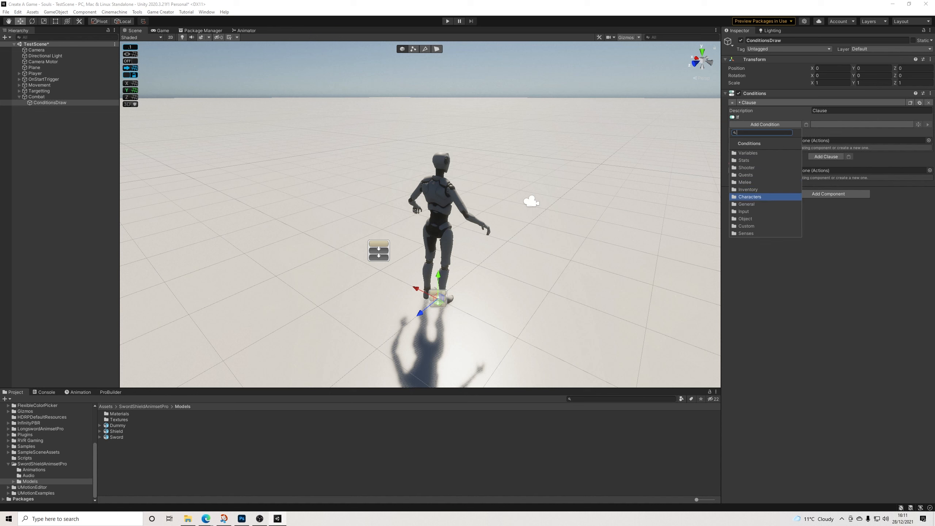
pyautogui.press('Up')
pyautogui.press('Up')
pyautogui.press('Up')
pyautogui.press('Up')
pyautogui.press('Up')
pyautogui.press('Up')
pyautogui.press('Return')
pyautogui.press('Down')
pyautogui.press('Down')
pyautogui.press('Down')
pyautogui.press('Down')
pyautogui.press('Down')
pyautogui.press('Down')
pyautogui.click(754, 204)
# Set the condition to compare the global variable Class with the value Knight
pyautogui.click(847, 139)
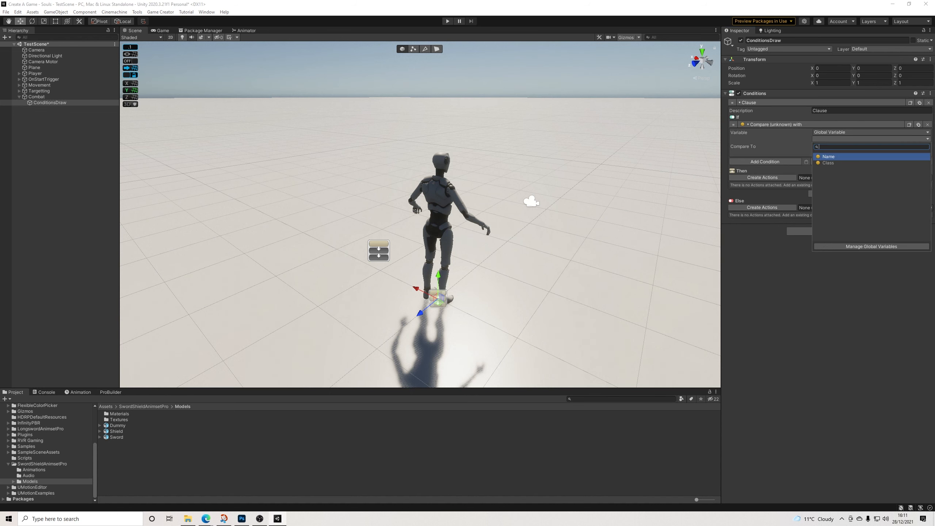
pyautogui.press('Return')
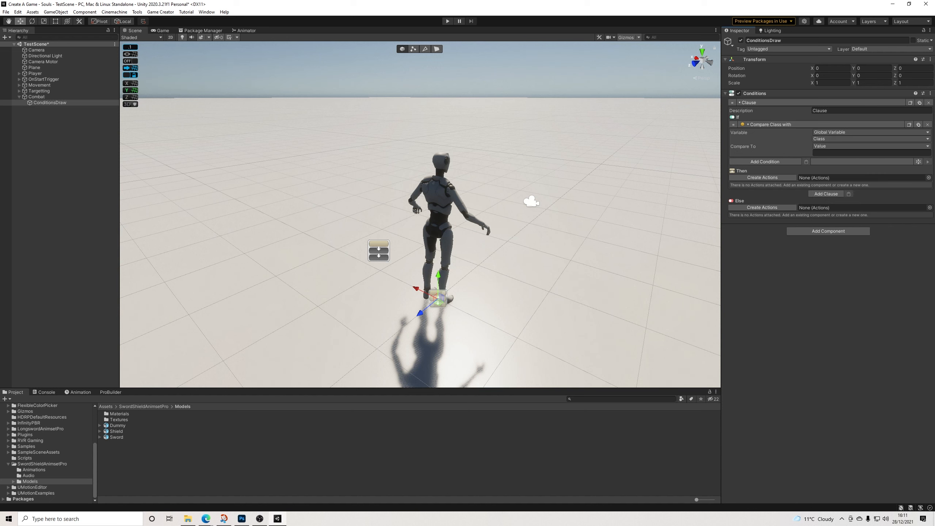
pyautogui.write('Knight')
# Create actions for the clause's Then branch and add a melee draw-weapon action for the Player
pyautogui.click(762, 178)
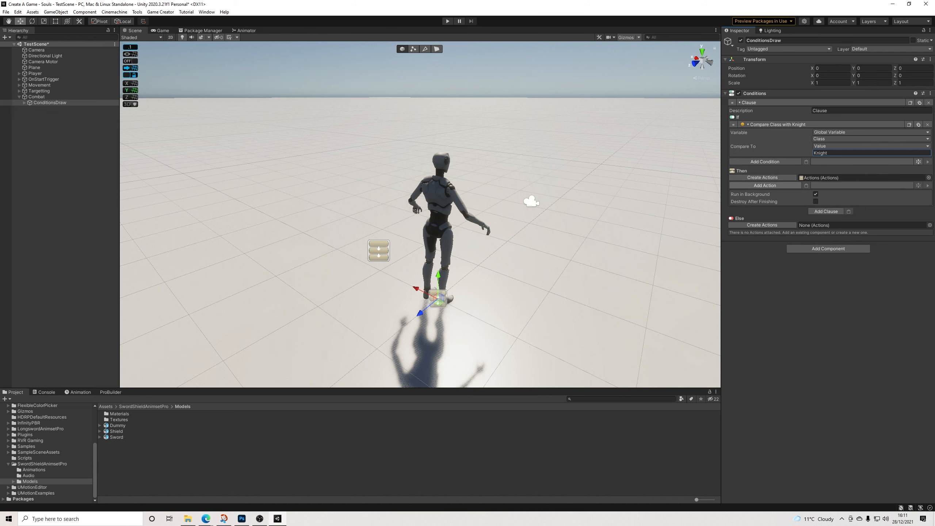
pyautogui.click(764, 185)
pyautogui.write('draw')
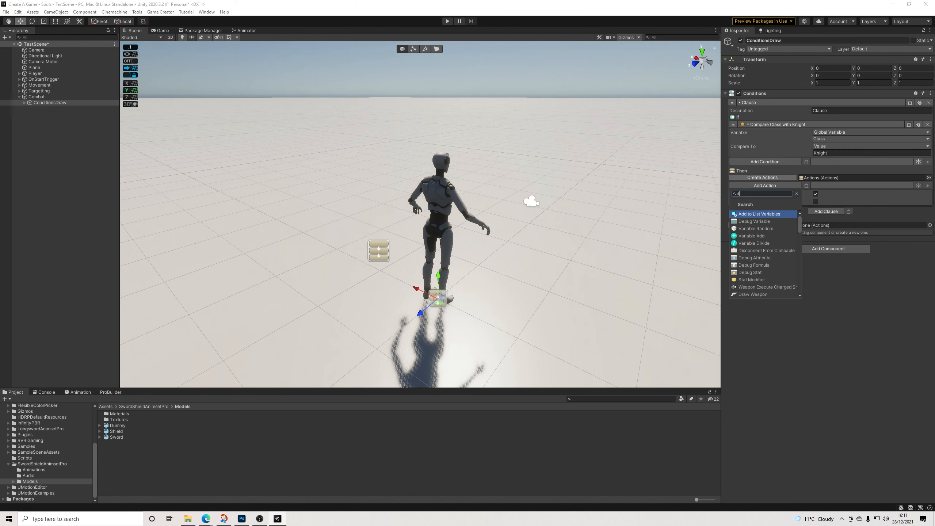
pyautogui.click(761, 222)
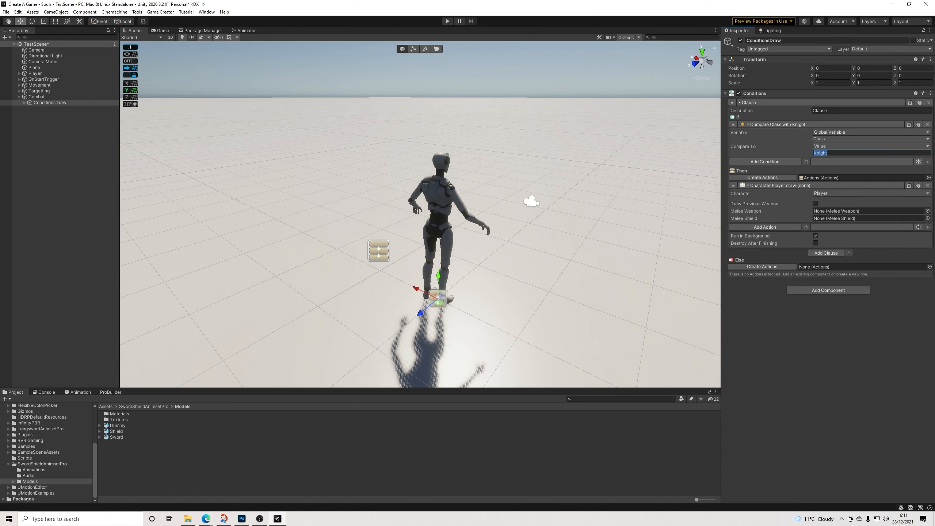
# Assign Sword01 from the 04Combat/Knight folder as the draw action's melee weapon and test-run the scene
pyautogui.click(42, 465)
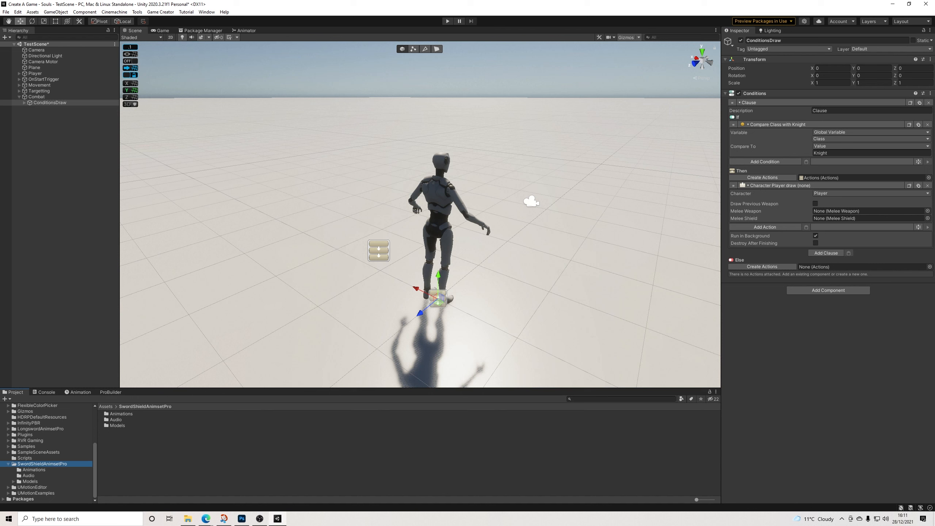
pyautogui.scroll(5, 47, 454)
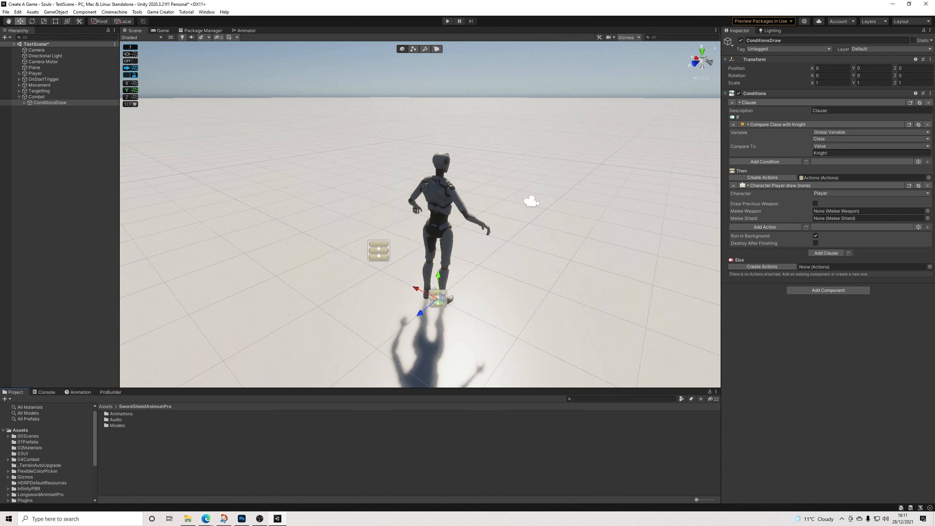
pyautogui.click(28, 459)
pyautogui.click(8, 460)
pyautogui.click(29, 466)
pyautogui.scroll(-3, 147, 453)
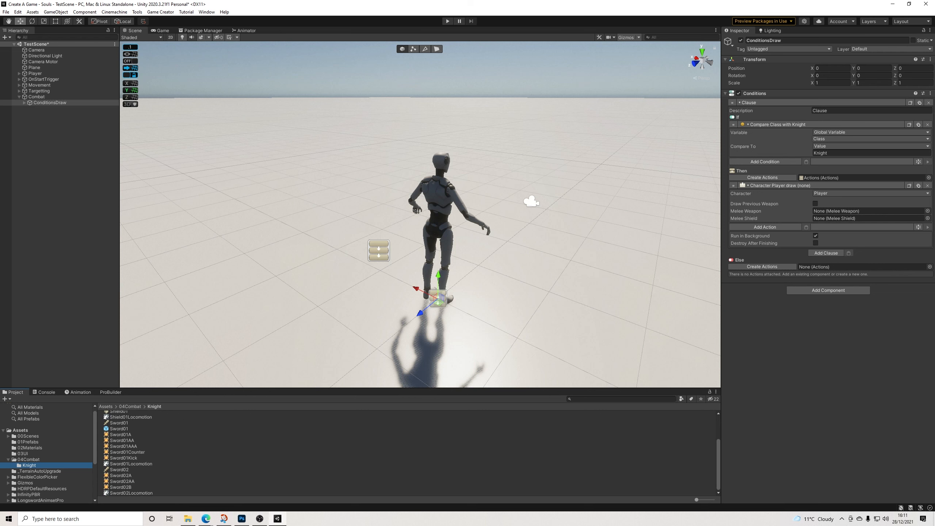
pyautogui.moveTo(119, 428)
pyautogui.mouseDown()
pyautogui.moveTo(847, 159)
pyautogui.moveTo(858, 211)
pyautogui.mouseUp()
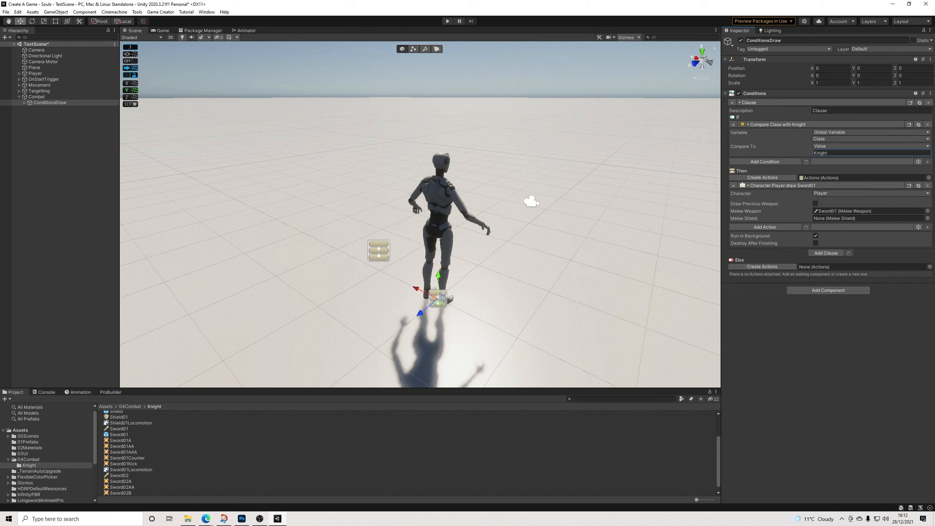
pyautogui.hotkey('ctrl', 'p')
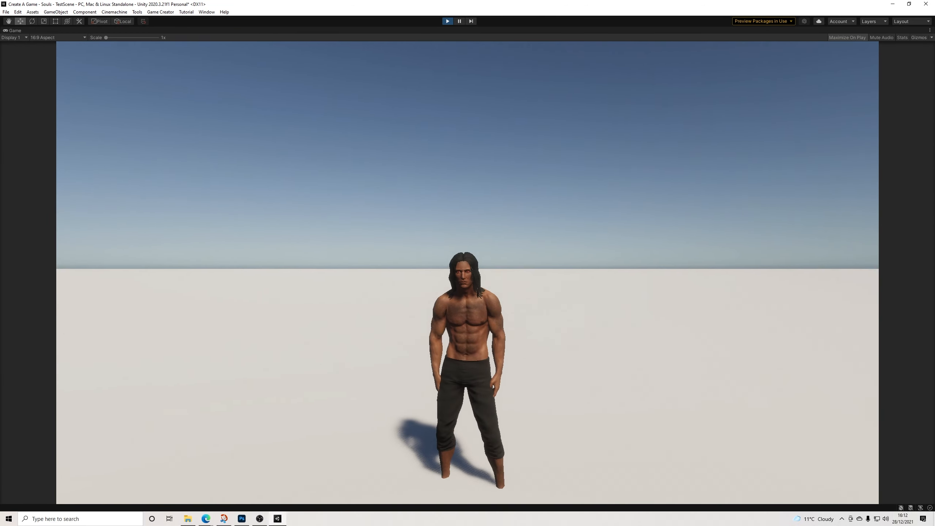
pyautogui.hotkey('ctrl', 'p')
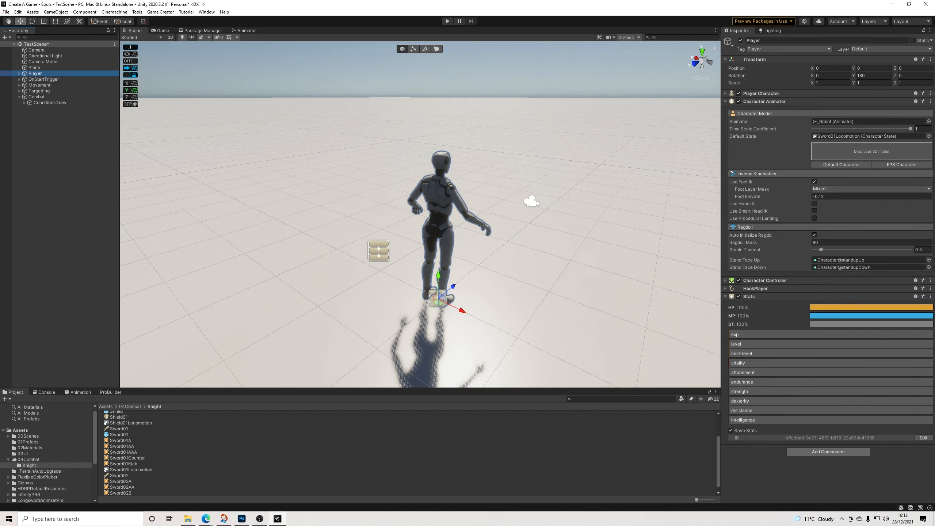
# Add a Character Melee component to the Player
pyautogui.click(828, 451)
pyautogui.write('mel')
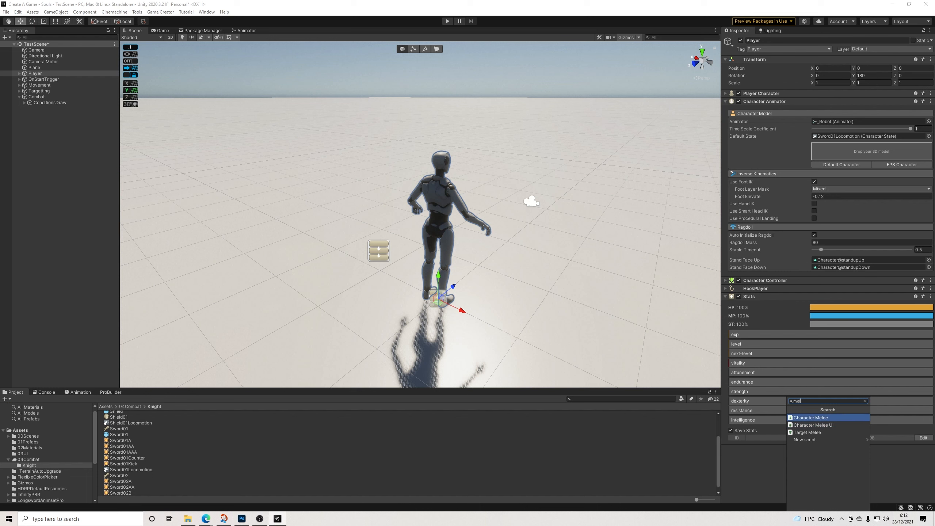
pyautogui.click(813, 418)
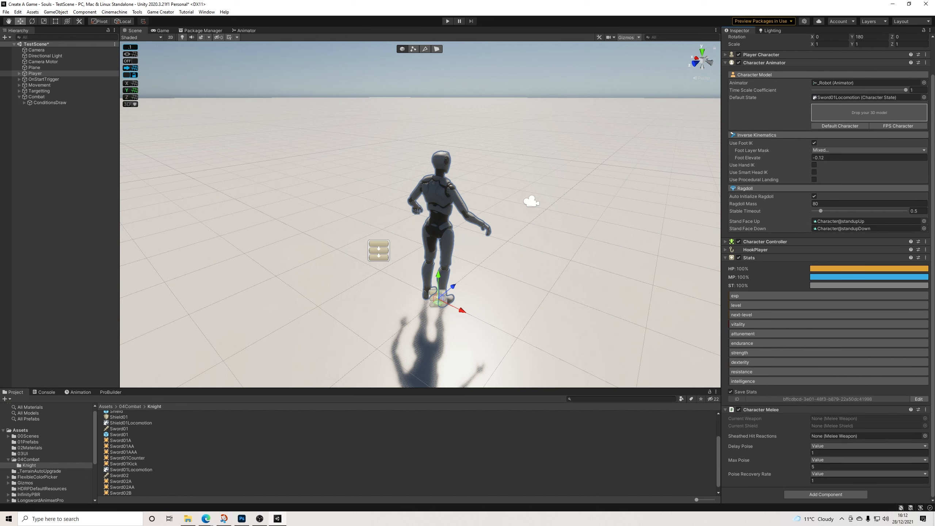
# Play-test the scene by moving the character around, and leave the maximized game view with the game still running
pyautogui.hotkey('ctrl', 'p')
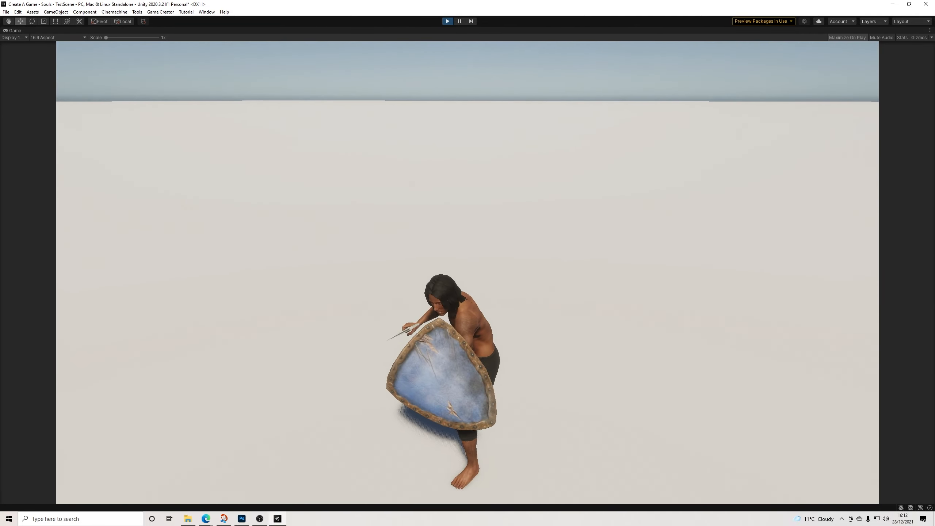
pyautogui.press('w')
pyautogui.press('d')
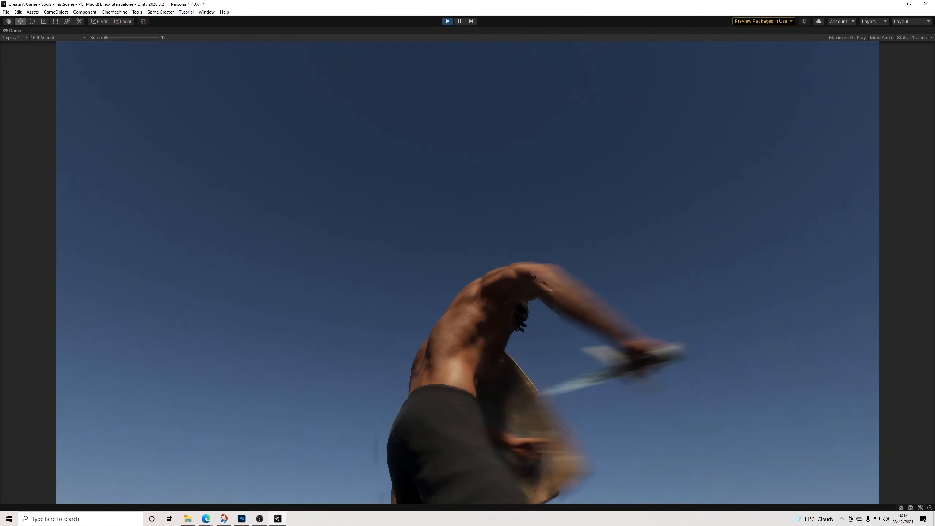
pyautogui.hotkey('ctrl', 'shift', 'p')
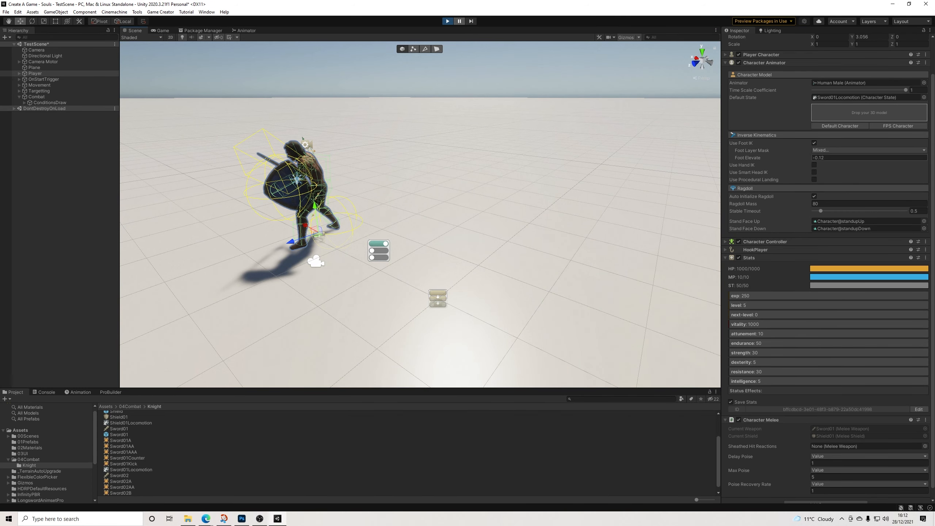
# Try a Foot Elevate of -0.11 on the running Player in the game view, and set it back to -0.12
pyautogui.click(822, 158)
pyautogui.click(162, 31)
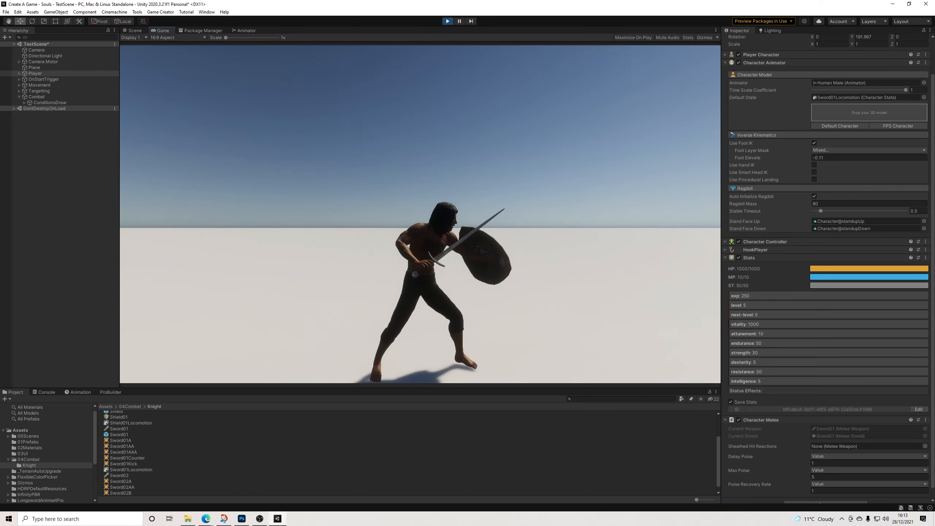
pyautogui.moveTo(826, 158); pyautogui.dragTo(823, 158)
pyautogui.write('2')
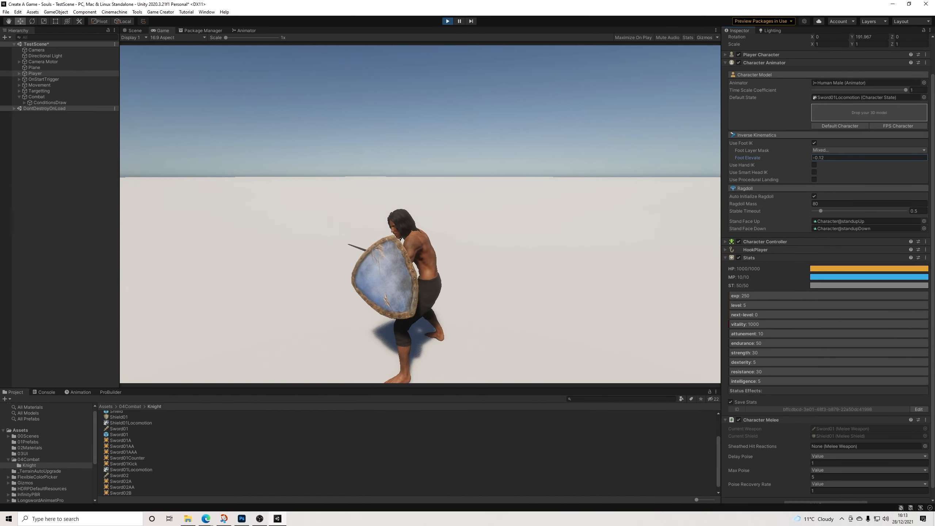
pyautogui.click(420, 214)
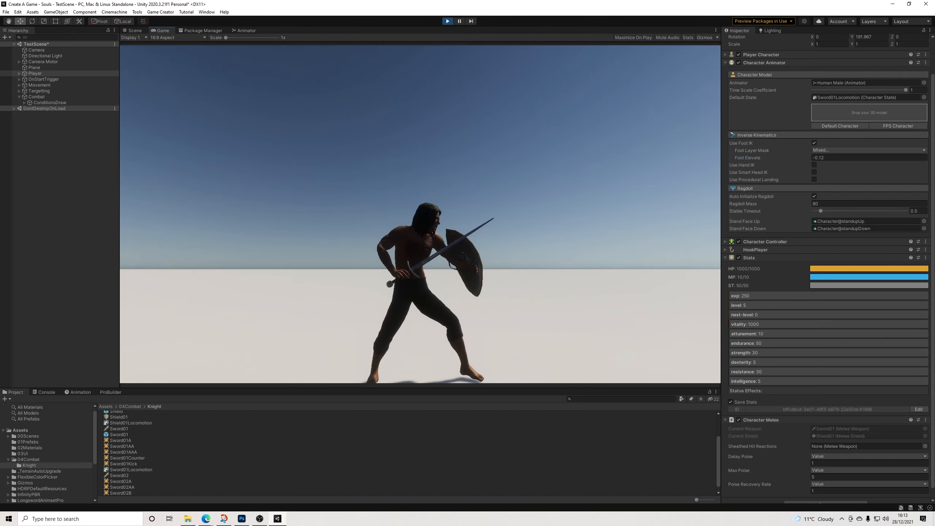
# Test the character's movement with sword and shield in the running game, and stop play mode
pyautogui.press('d')
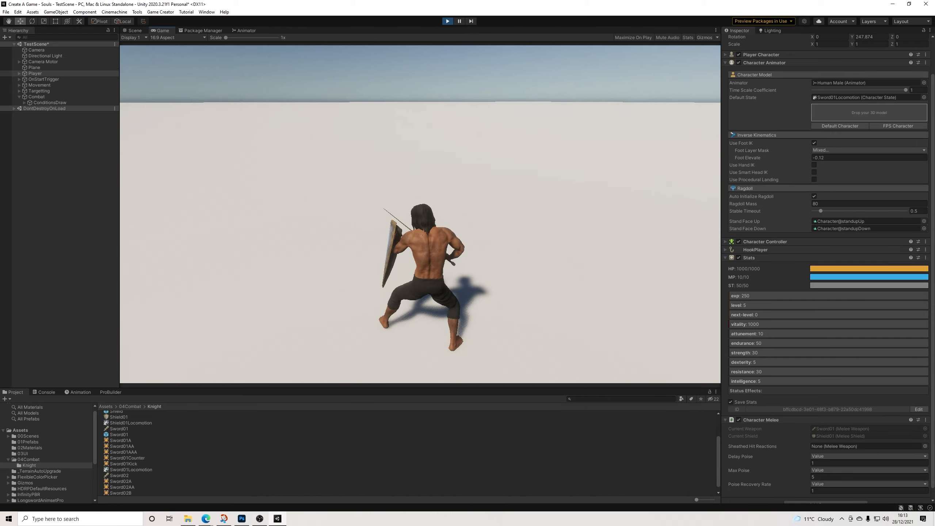
pyautogui.press('w')
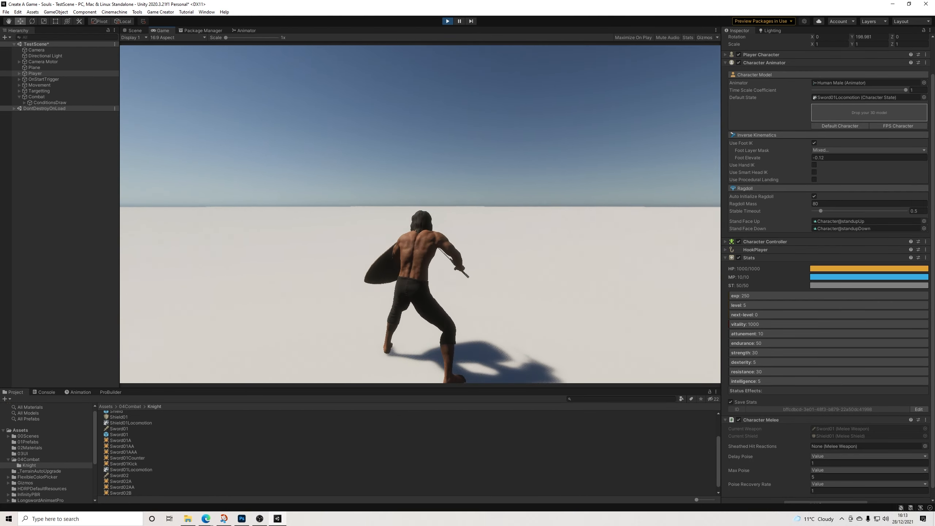
pyautogui.hotkey('ctrl', 'p')
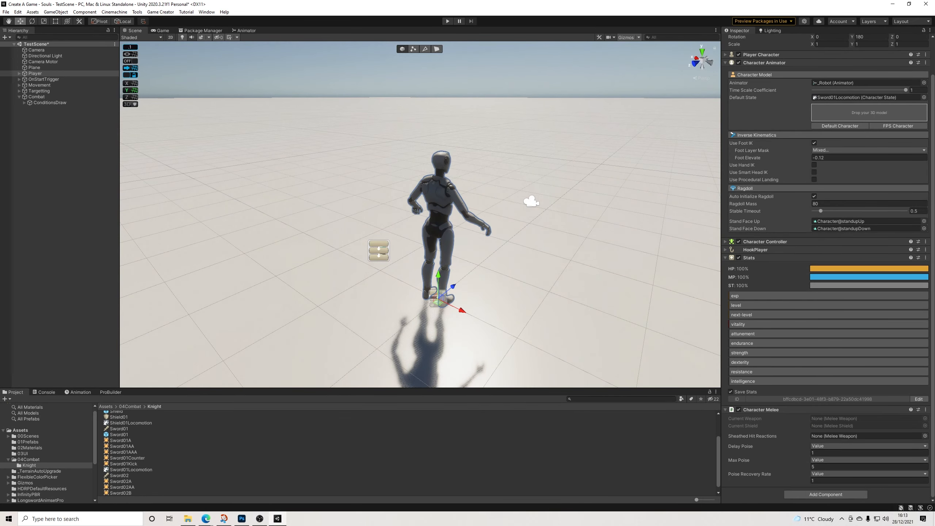
pyautogui.scroll(-3, 427, 216)
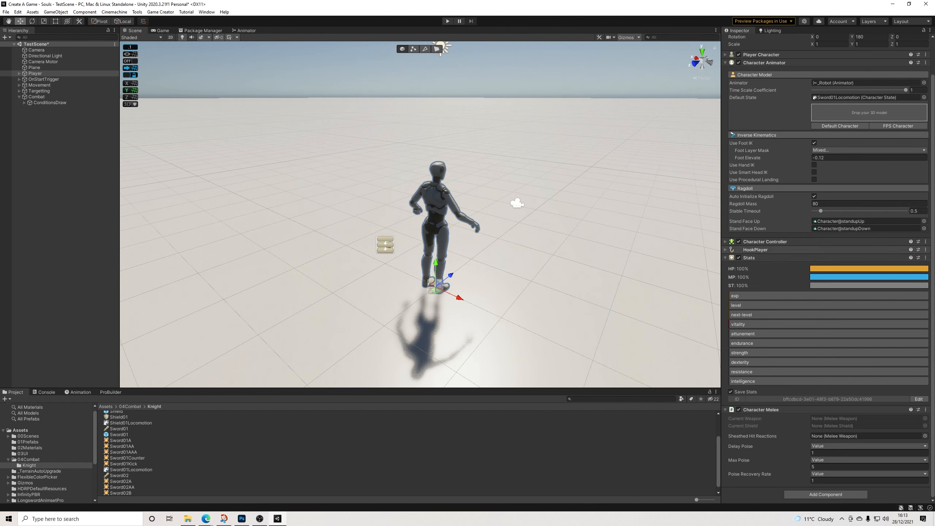
# Add a second Trigger component to the Combat object and set it to On Mouse Down
pyautogui.click(749, 258)
pyautogui.click(761, 304)
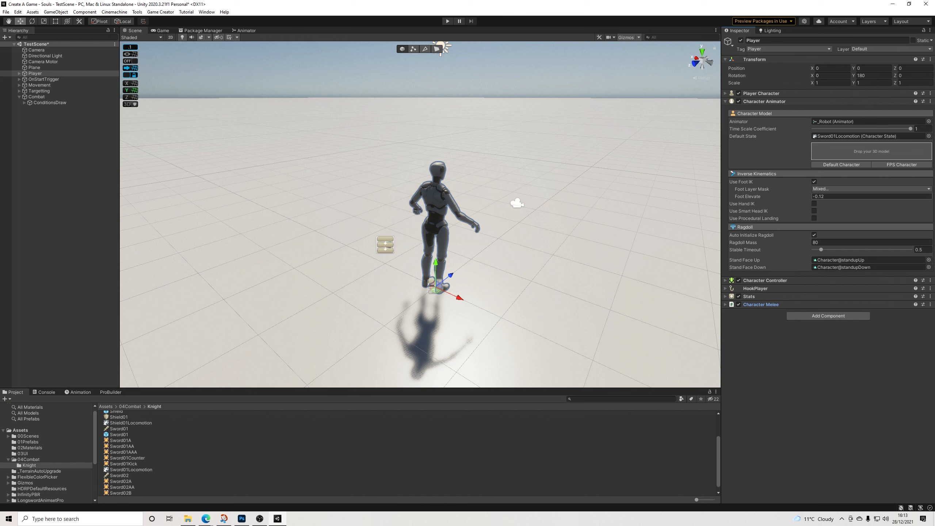
pyautogui.click(36, 97)
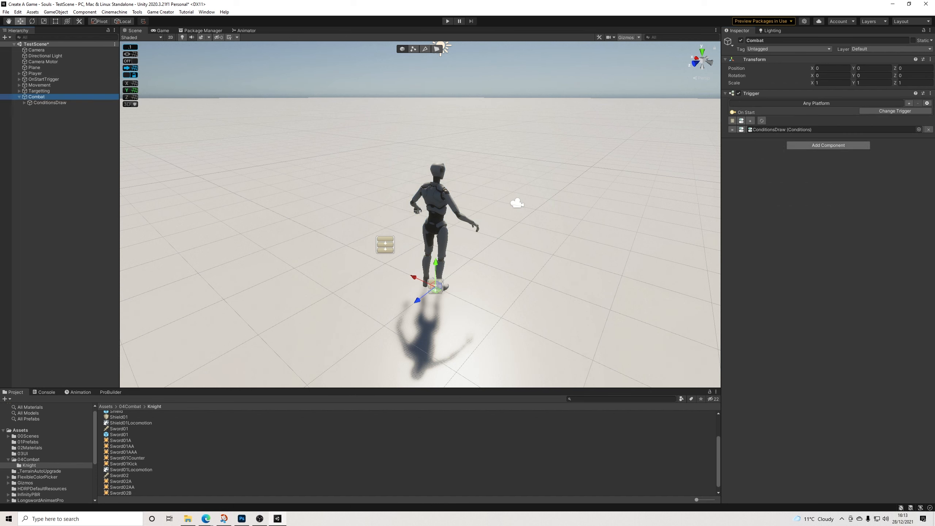
pyautogui.click(829, 145)
pyautogui.write('trig')
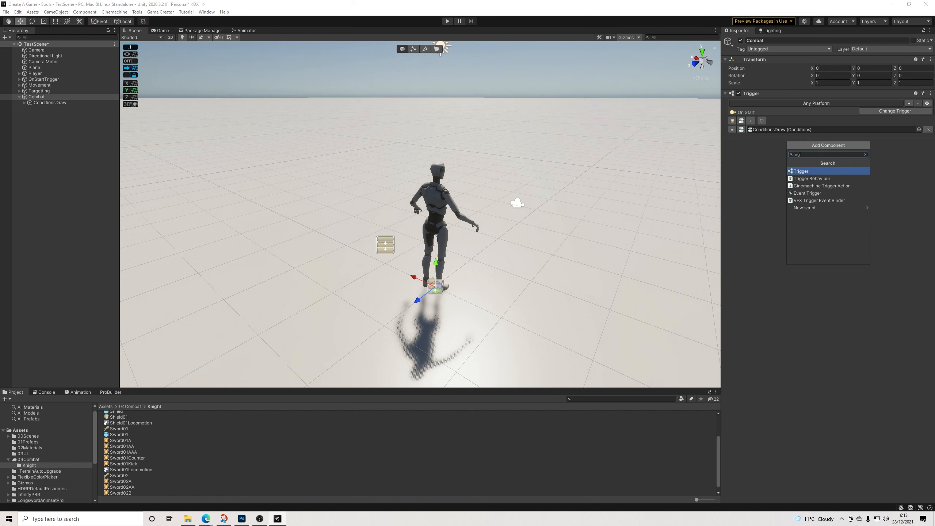
pyautogui.press('Return')
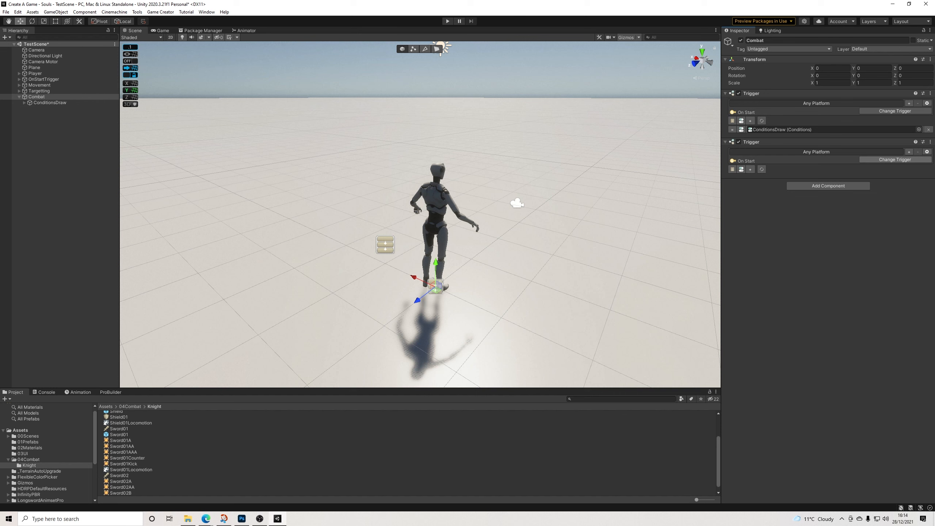
pyautogui.click(895, 160)
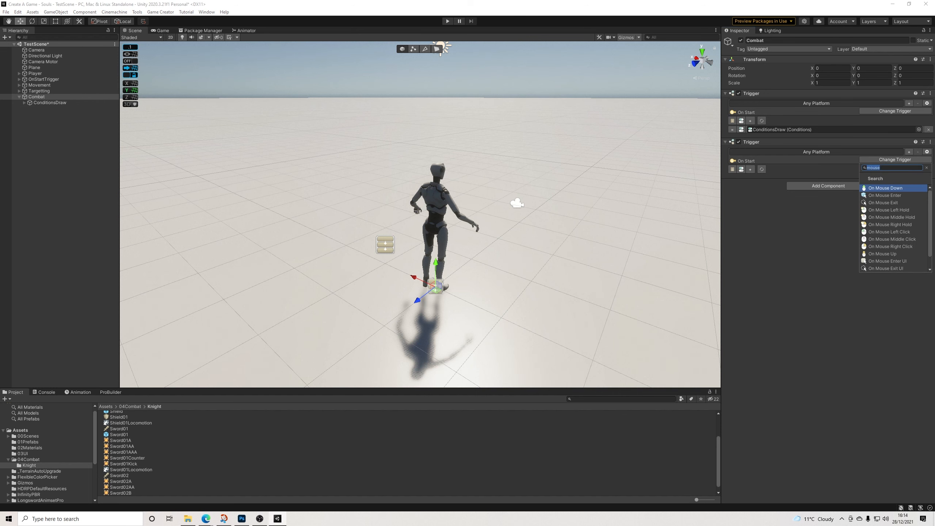
pyautogui.press('Return')
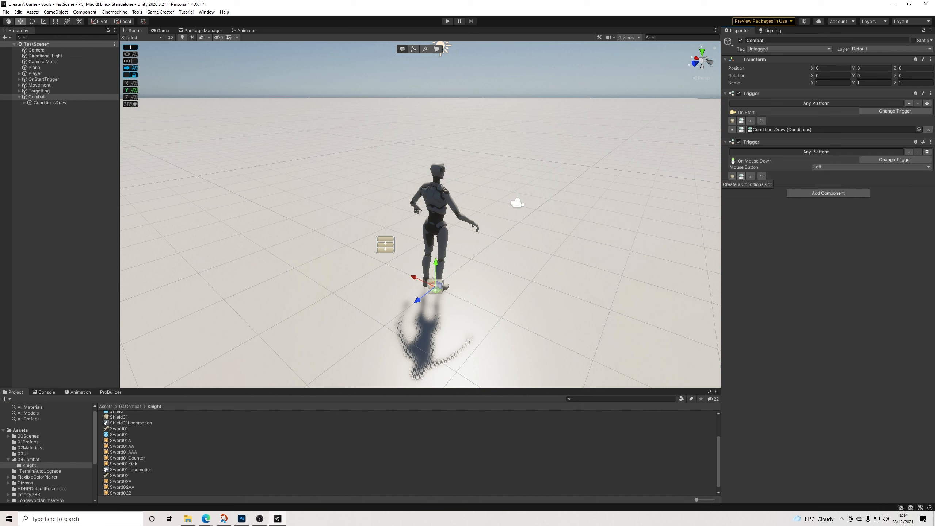
# Create a Conditions slot on the On Mouse Down trigger and name its object ConditionsPrimary
pyautogui.click(742, 177)
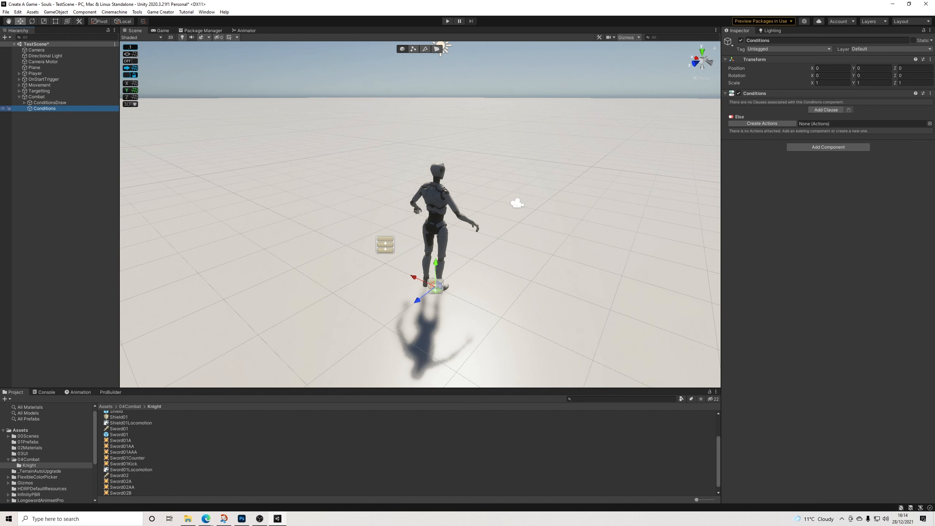
pyautogui.click(784, 41)
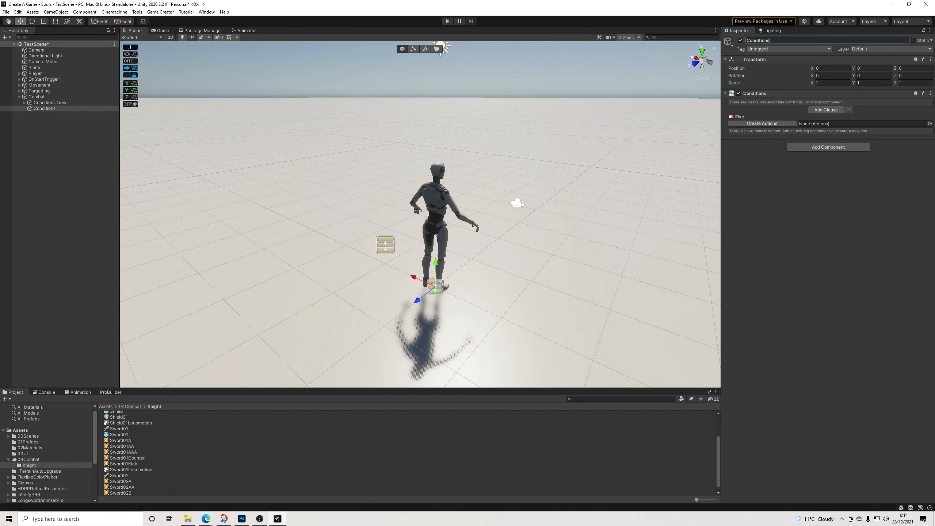
pyautogui.write('Primary')
pyautogui.press('Return')
# Add a clause to ConditionsPrimary with an Attribute Value condition
pyautogui.click(826, 110)
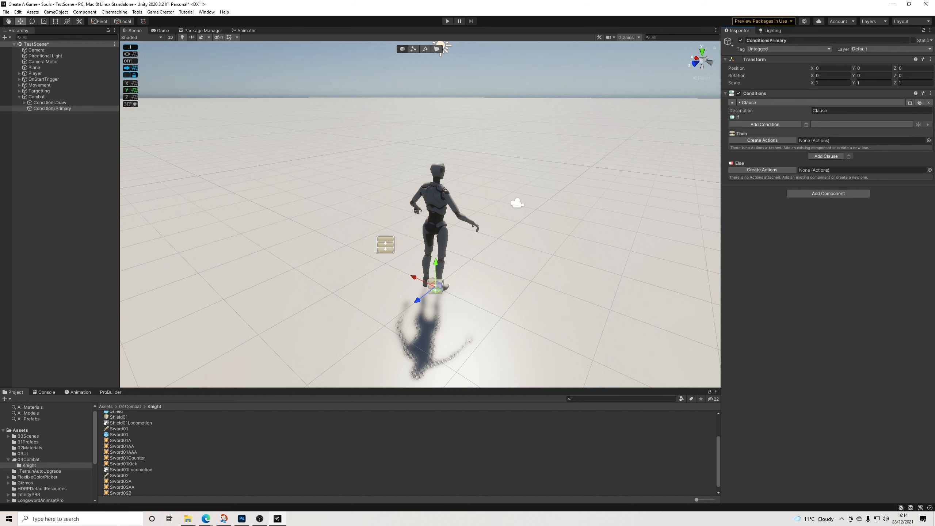
pyautogui.click(765, 124)
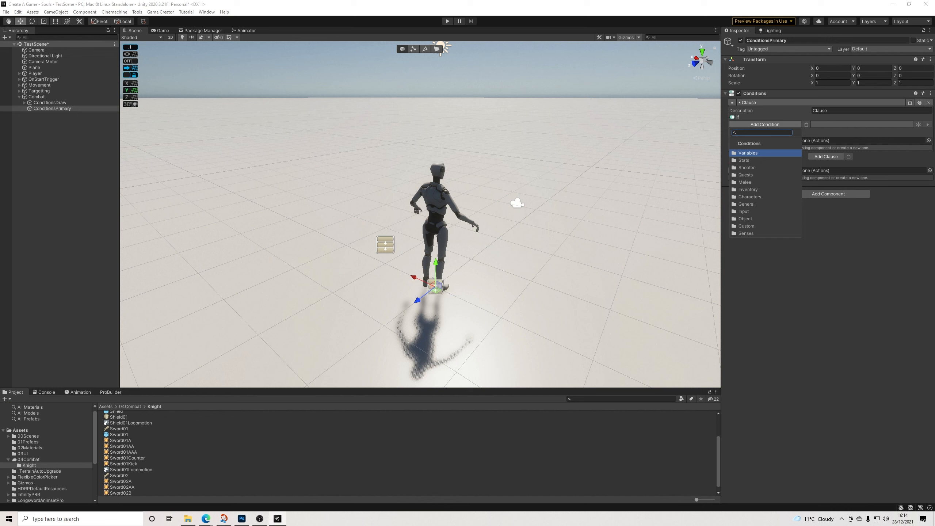
pyautogui.write('stima')
pyautogui.press('BackSpace')
pyautogui.write('am')
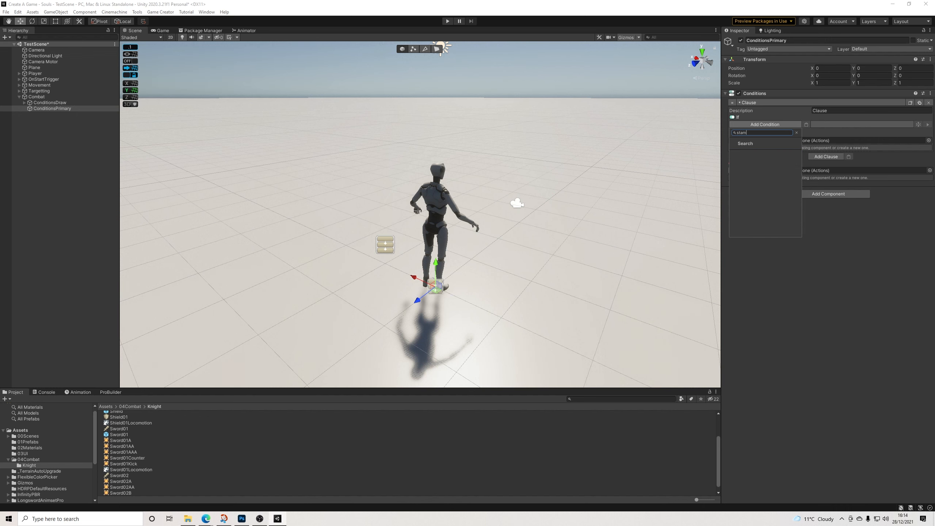
pyautogui.press('BackSpace')
pyautogui.press('BackSpace')
pyautogui.press('BackSpace')
pyautogui.press('BackSpace')
pyautogui.press('BackSpace')
pyautogui.press('BackSpace')
pyautogui.write('att')
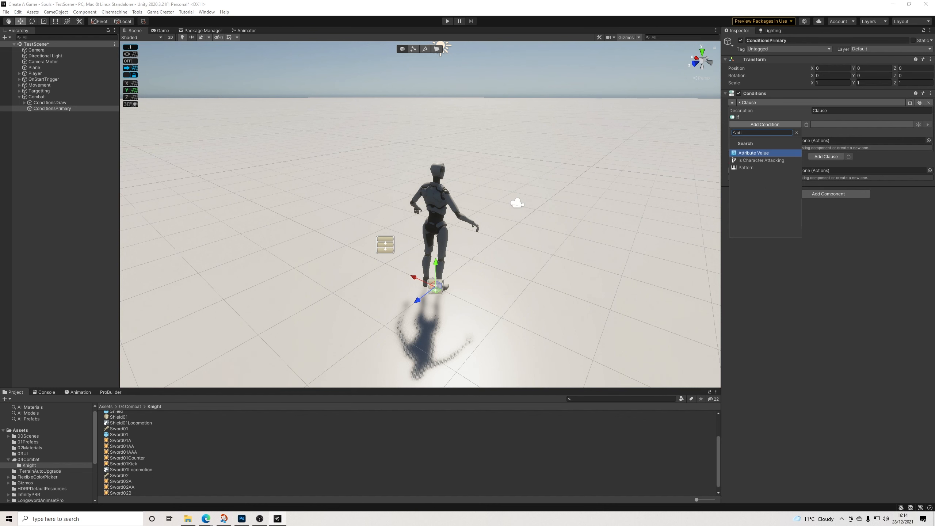
pyautogui.press('Return')
# Set the Attribute Value condition to check the Player's stamina against a value of 10
pyautogui.click(872, 140)
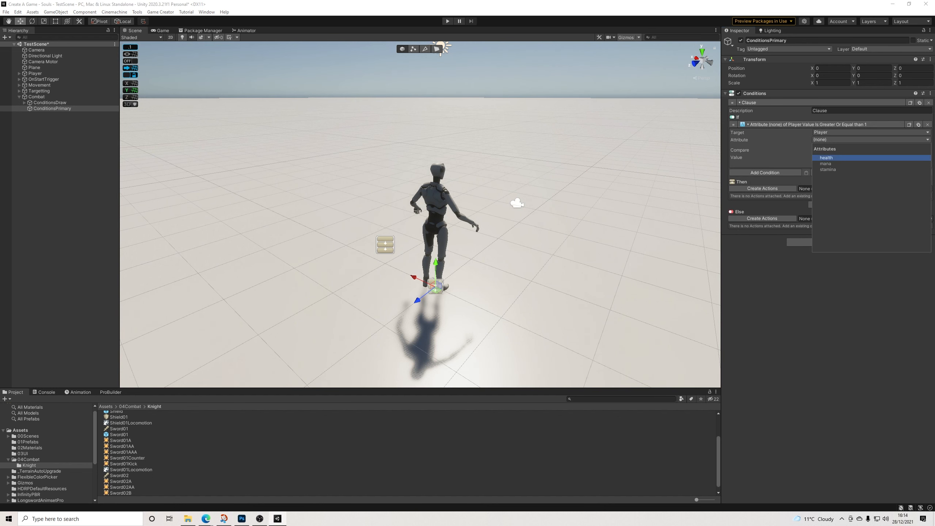
pyautogui.click(871, 170)
pyautogui.click(871, 164)
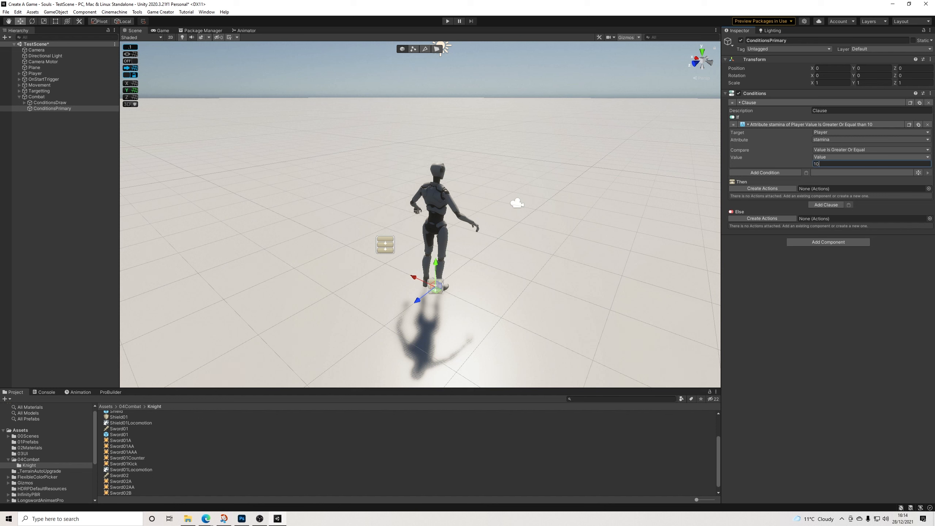
# Add a Character Is Wielding A Weapon condition to the clause, with Player as character and Sword01 as melee weapon
pyautogui.click(765, 173)
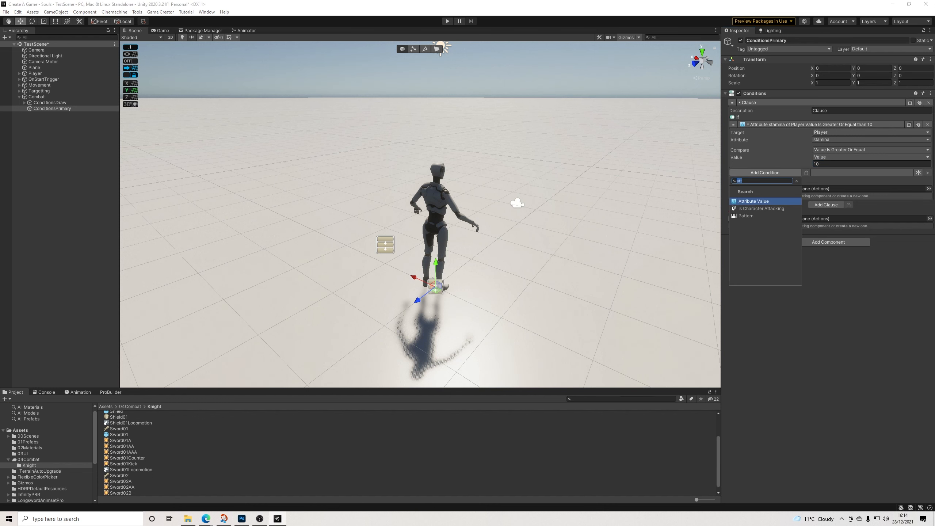
pyautogui.press('BackSpace')
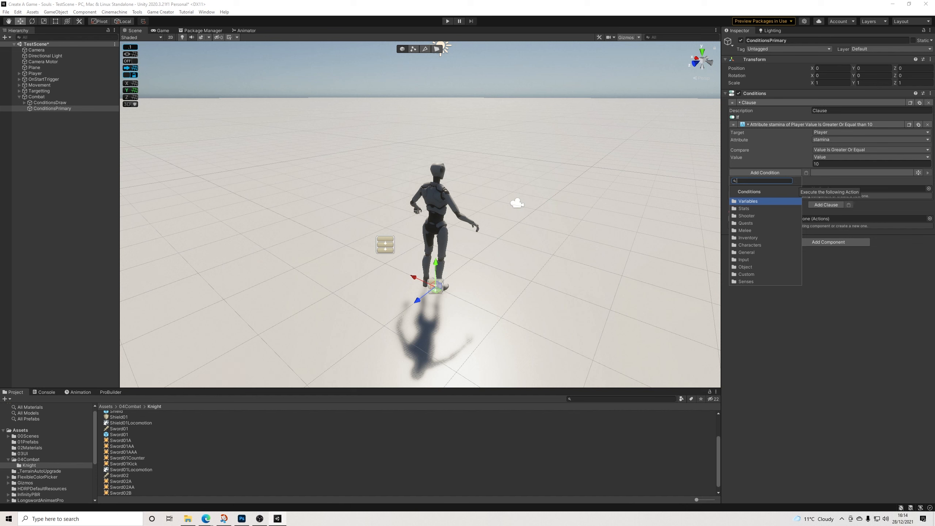
pyautogui.write('wield')
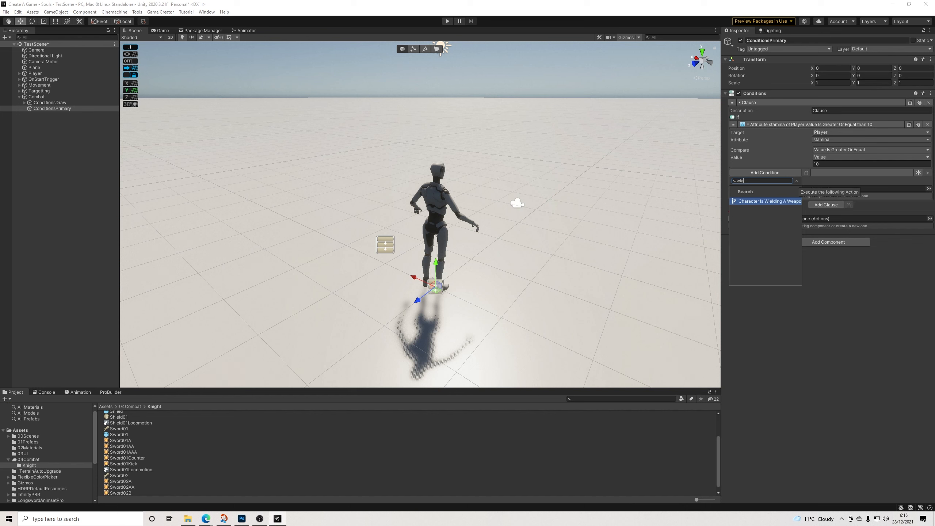
pyautogui.press('Return')
pyautogui.click(869, 180)
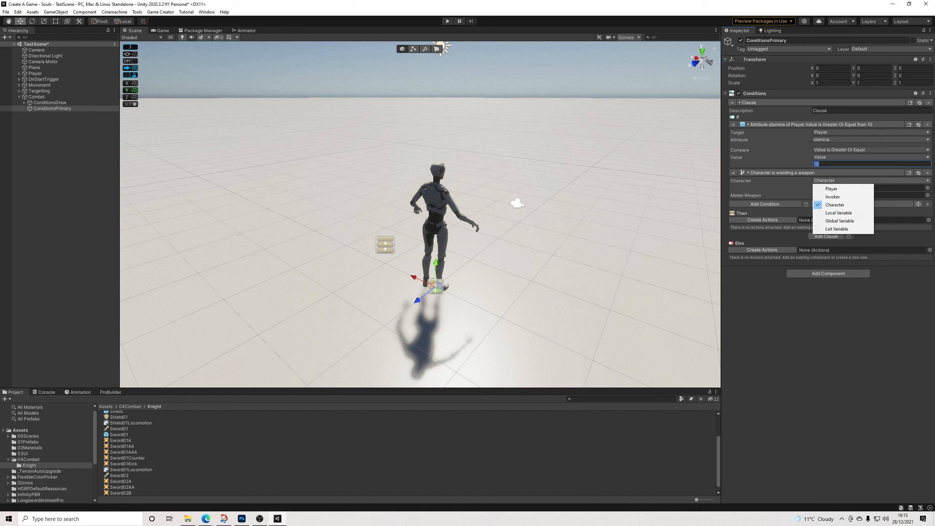
pyautogui.click(827, 187)
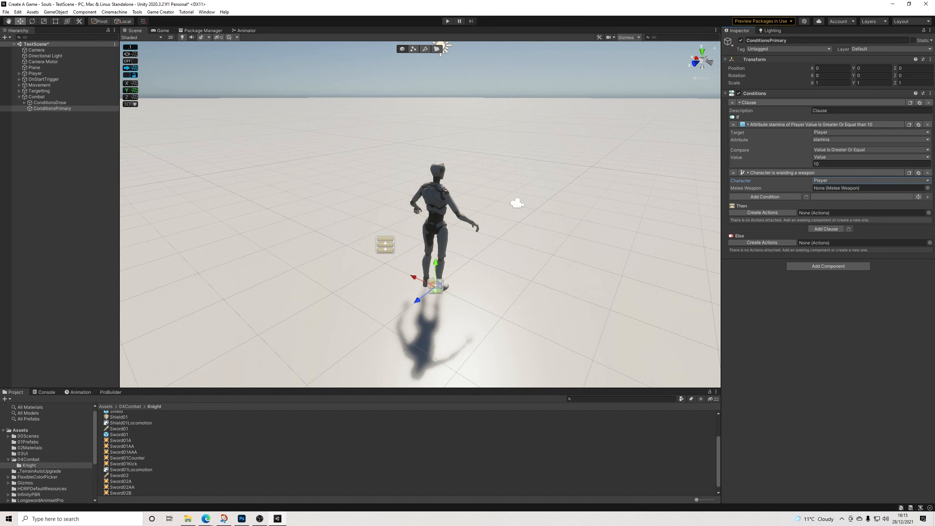
pyautogui.scroll(1, 405, 453)
pyautogui.moveTo(119, 434); pyautogui.dragTo(870, 188)
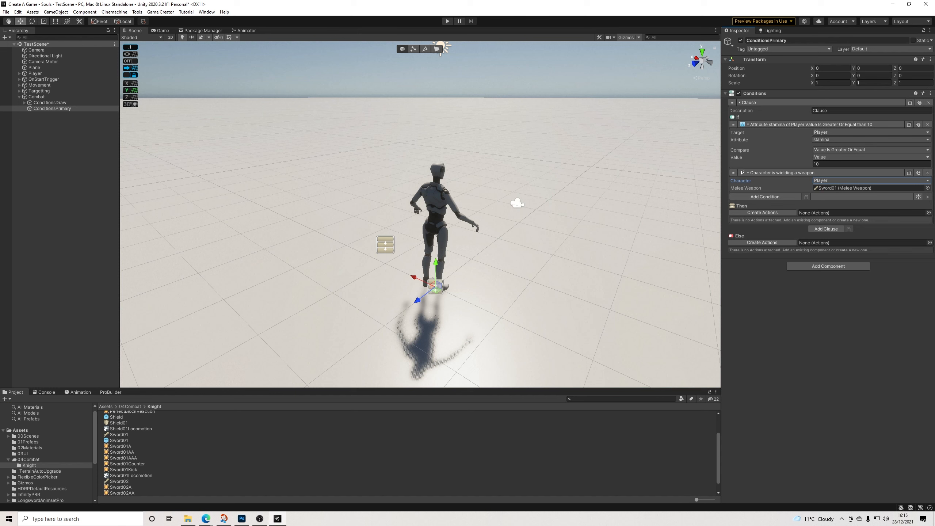
# Create actions for the clause's Then branch and add an Input Melee action
pyautogui.click(763, 213)
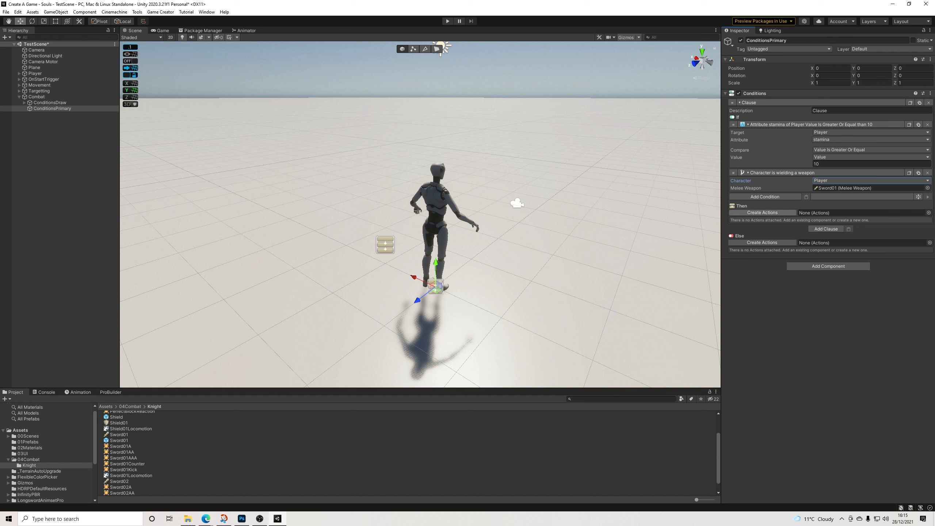
pyautogui.click(765, 220)
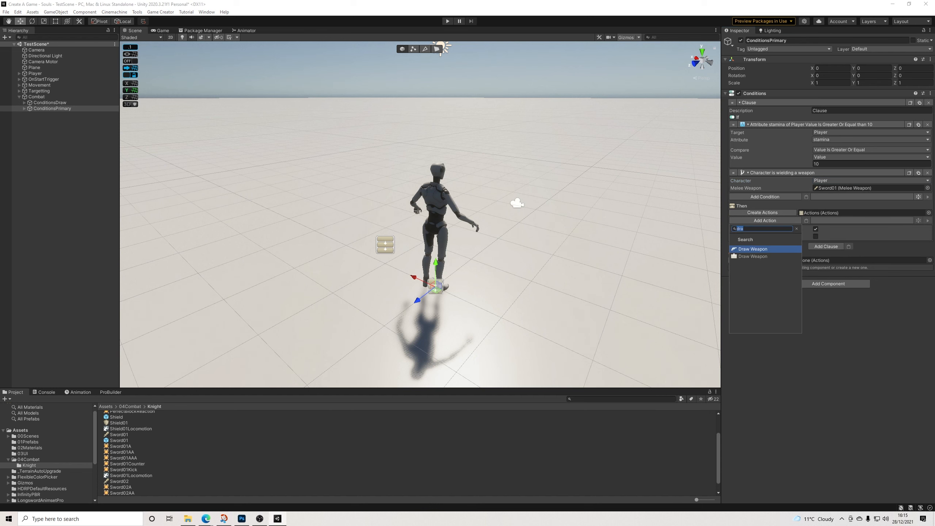
pyautogui.write('inpu')
pyautogui.press('Return')
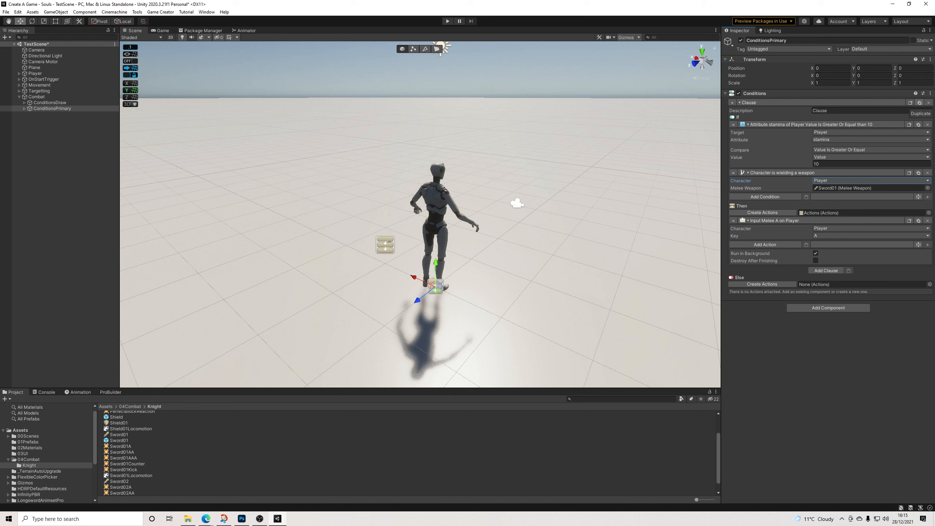
# Duplicate the clause, and in the copy set the stamina value to 15 and the melee weapon to Sword02
pyautogui.click(920, 102)
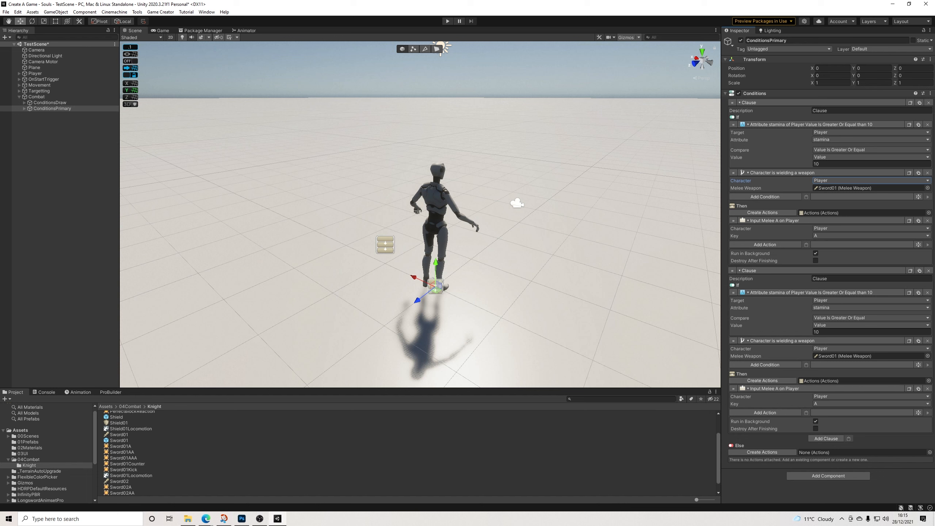
pyautogui.click(860, 333)
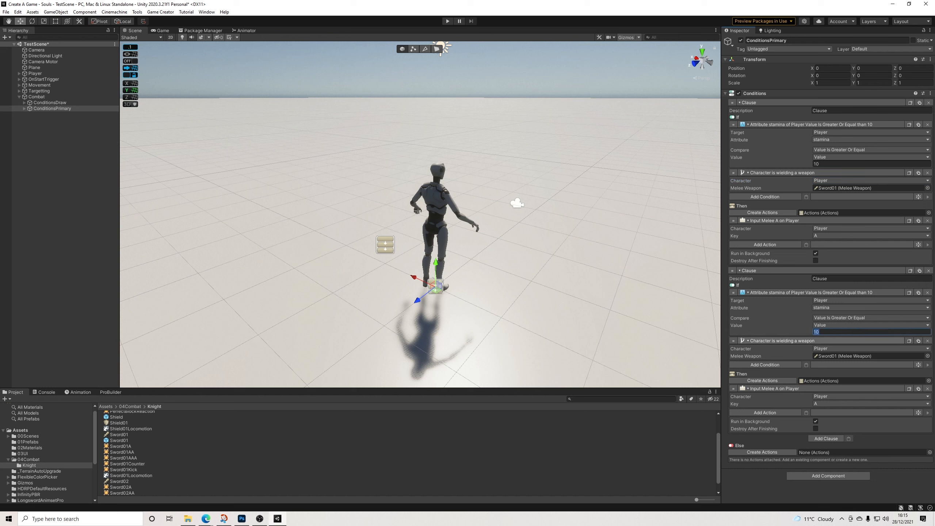
pyautogui.write('1')
pyautogui.moveTo(119, 481); pyautogui.dragTo(843, 357)
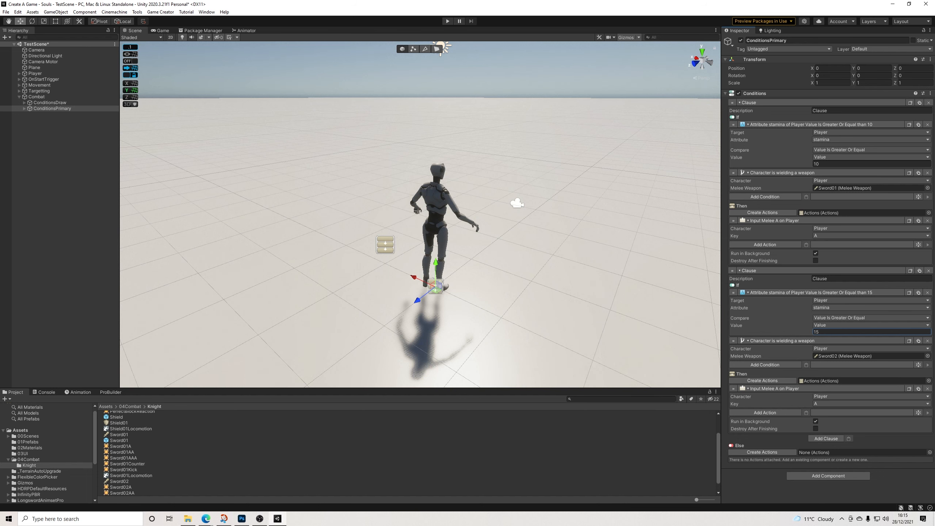
# Add a third Trigger component to the Combat object and set it to On Mouse Down with the Right mouse button
pyautogui.click(76, 148)
pyautogui.rightClick(56, 125)
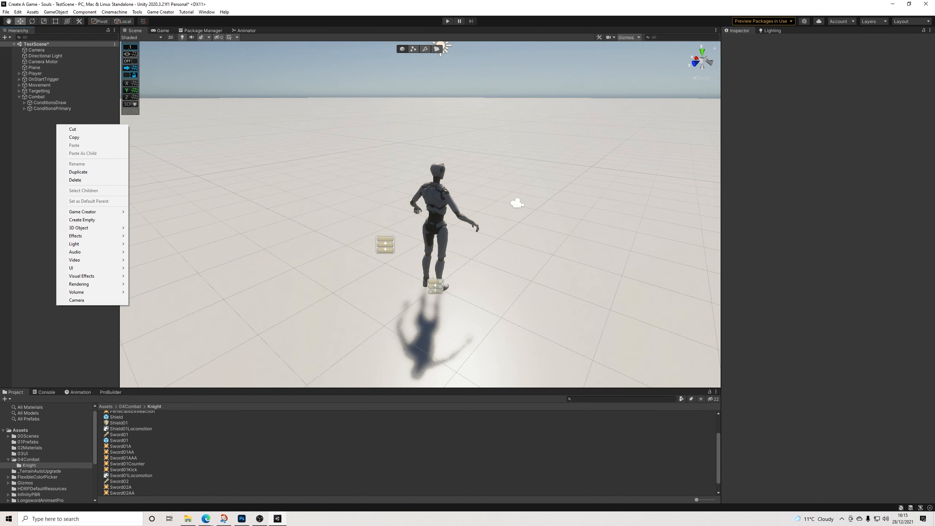
pyautogui.click(37, 97)
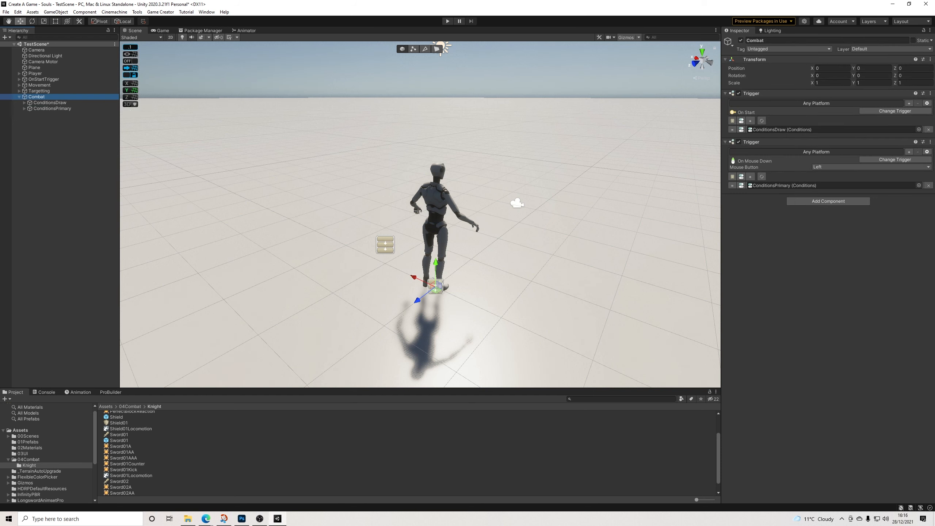
pyautogui.click(829, 201)
pyautogui.press('Return')
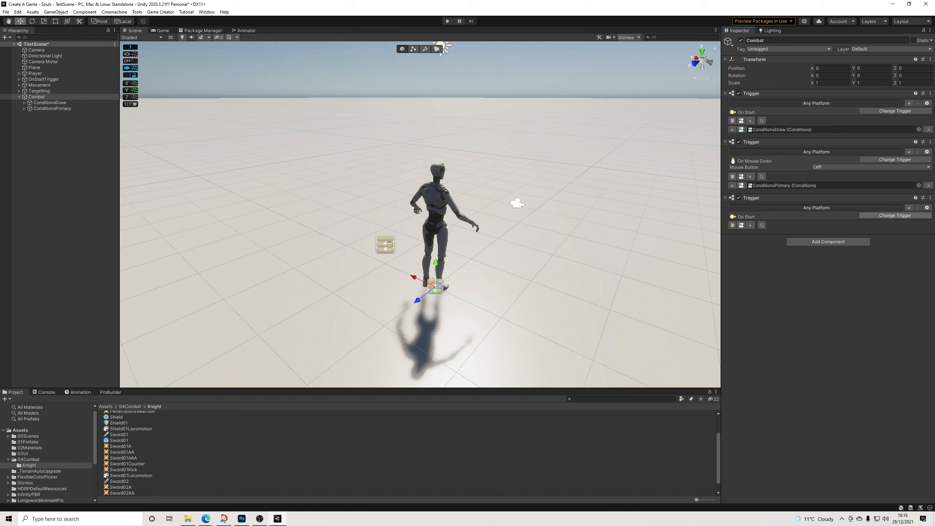
pyautogui.click(895, 215)
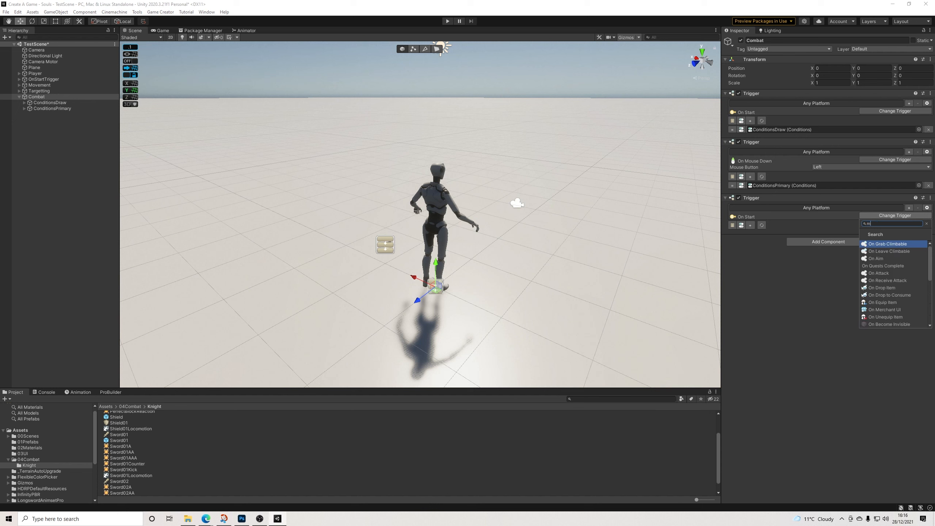
pyautogui.press('Return')
pyautogui.click(871, 223)
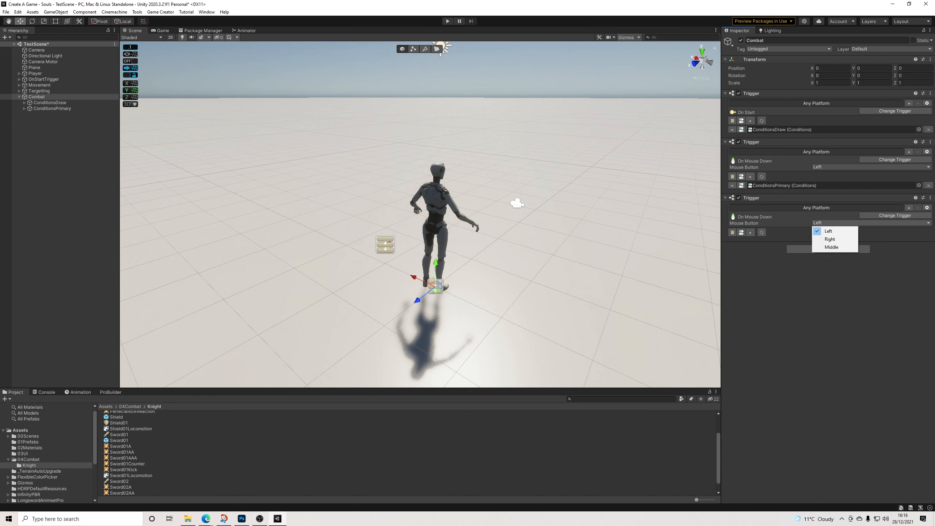
pyautogui.click(832, 240)
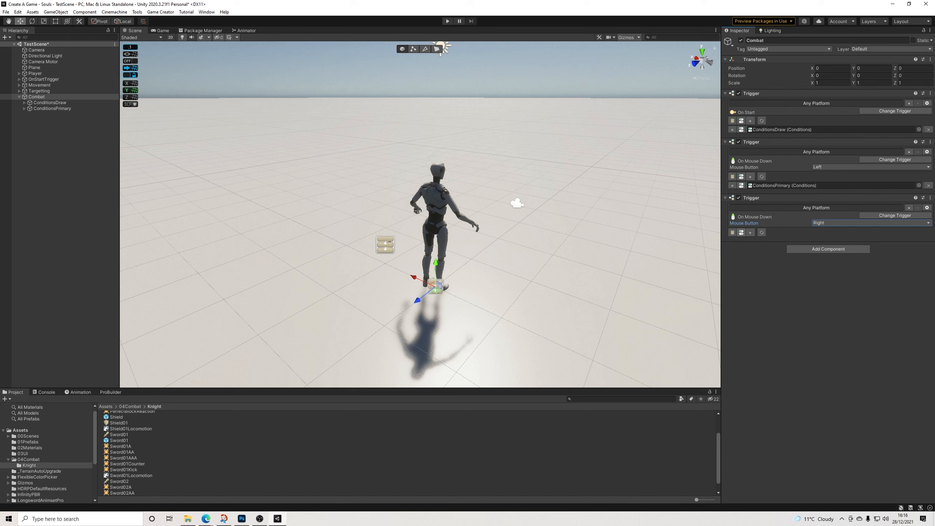
# Create a Conditions slot for the right-mouse-down trigger and rename the new object ConditionsSecondary
pyautogui.click(741, 232)
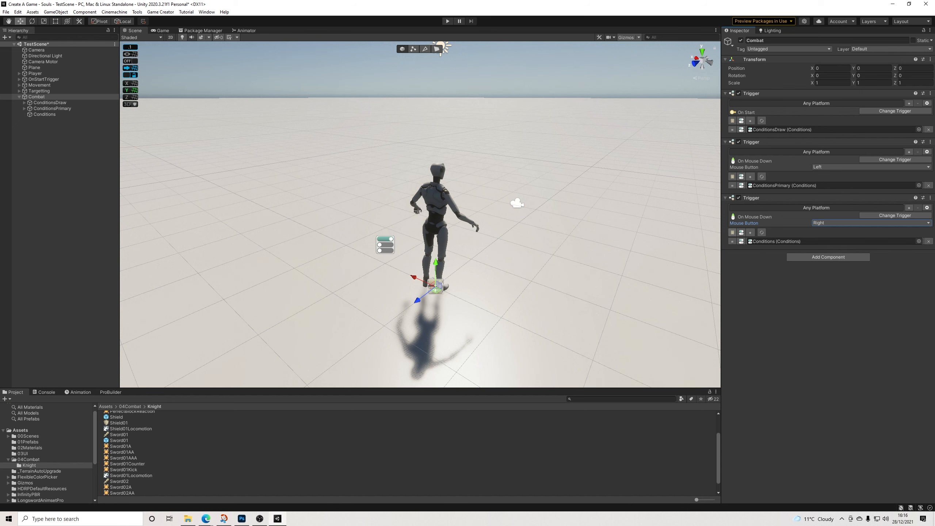
pyautogui.click(785, 41)
pyautogui.click(784, 41)
pyautogui.write('Sec')
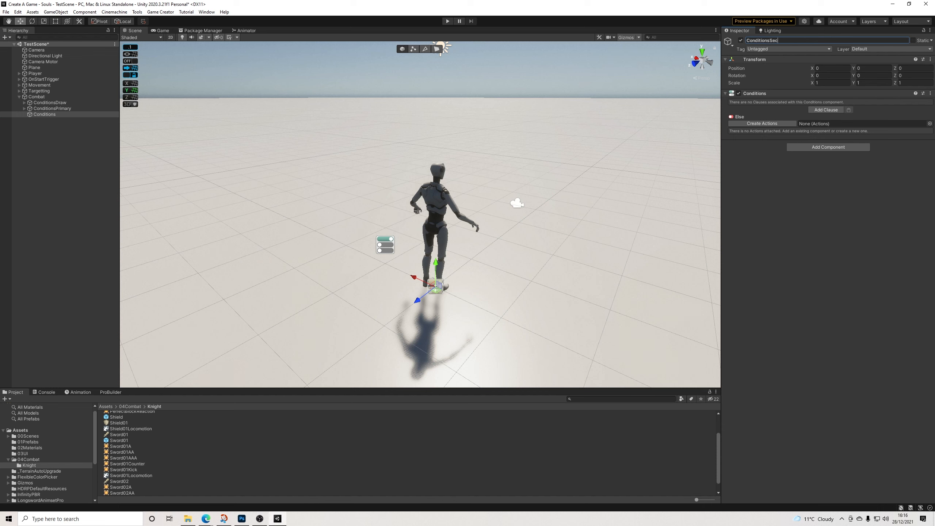
pyautogui.write('ondrry')
pyautogui.press('Return')
# Add a clause to ConditionsSecondary and paste in the Sword01 wielding condition copied from ConditionsPrimary
pyautogui.click(826, 110)
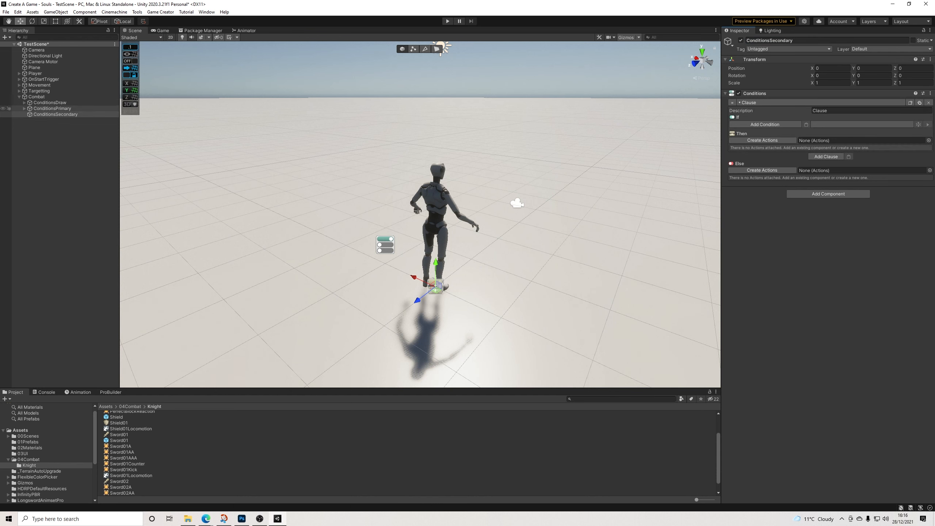
pyautogui.click(53, 108)
pyautogui.click(909, 173)
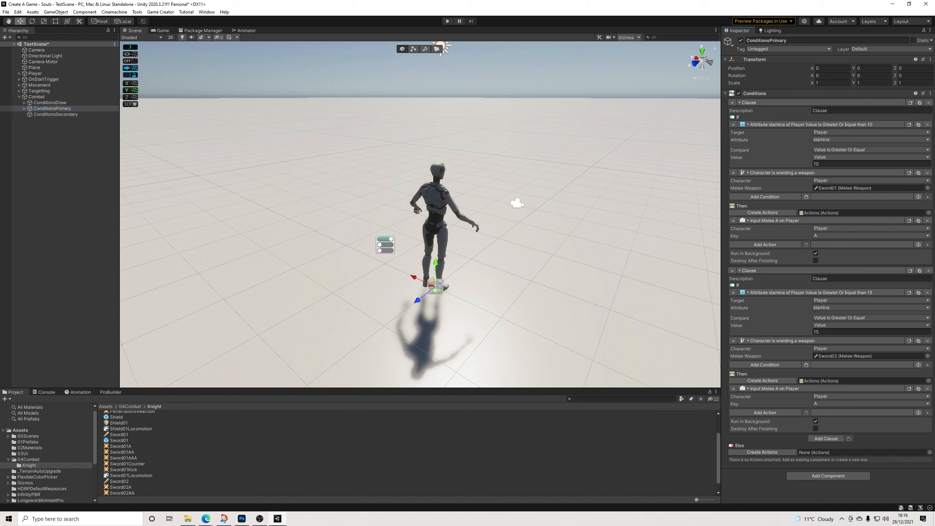
pyautogui.click(55, 115)
pyautogui.click(807, 124)
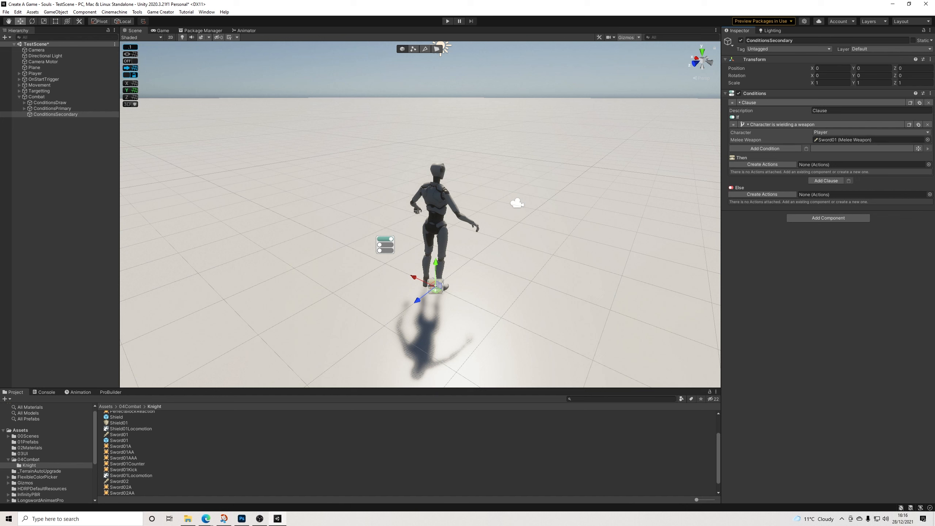
# Create actions for the clause's Then branch and add a melee blocking action that makes the Player start blocking
pyautogui.click(763, 165)
pyautogui.click(765, 172)
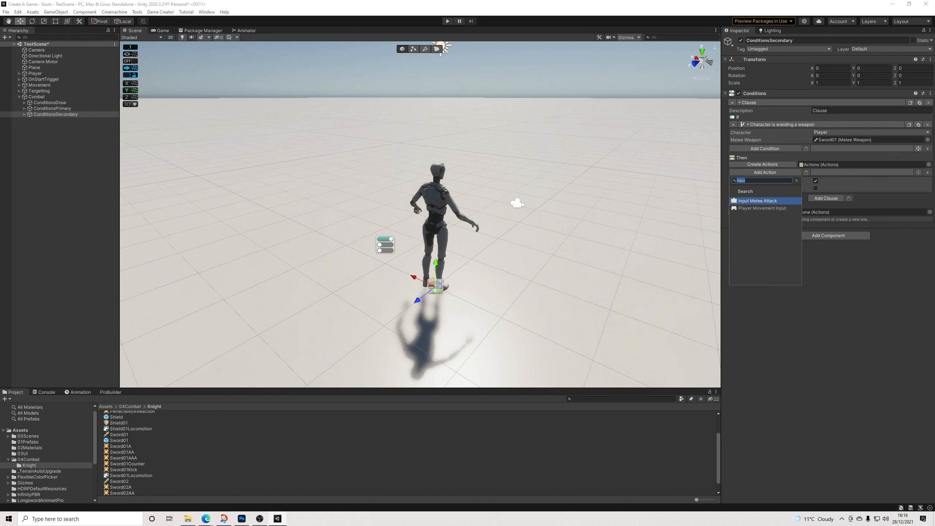
pyautogui.write('blo')
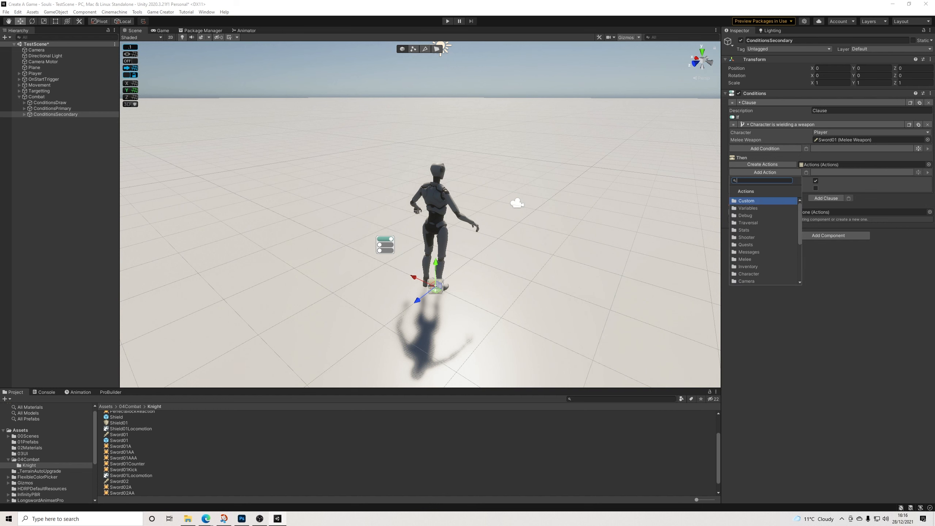
pyautogui.press('Return')
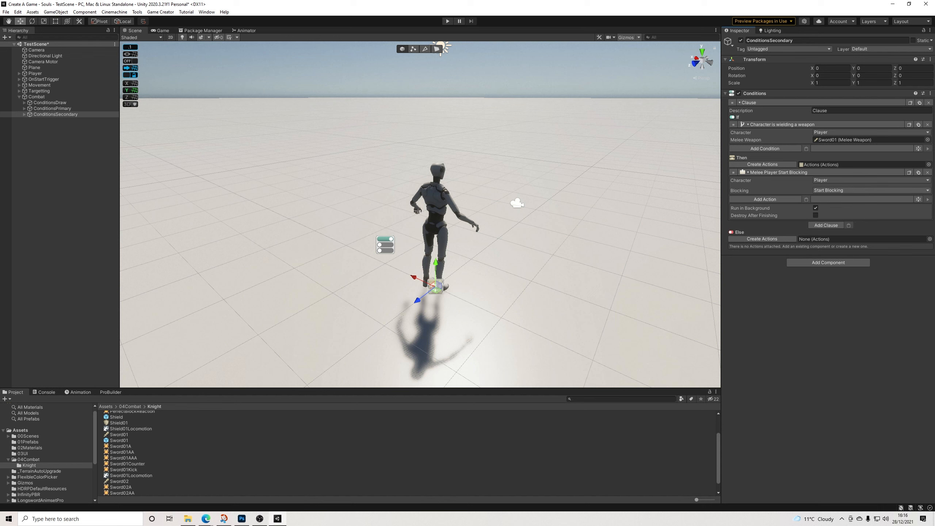
# Add a second clause with a copy of the weapon-wielding condition and assign Sword02 as its melee weapon
pyautogui.click(827, 225)
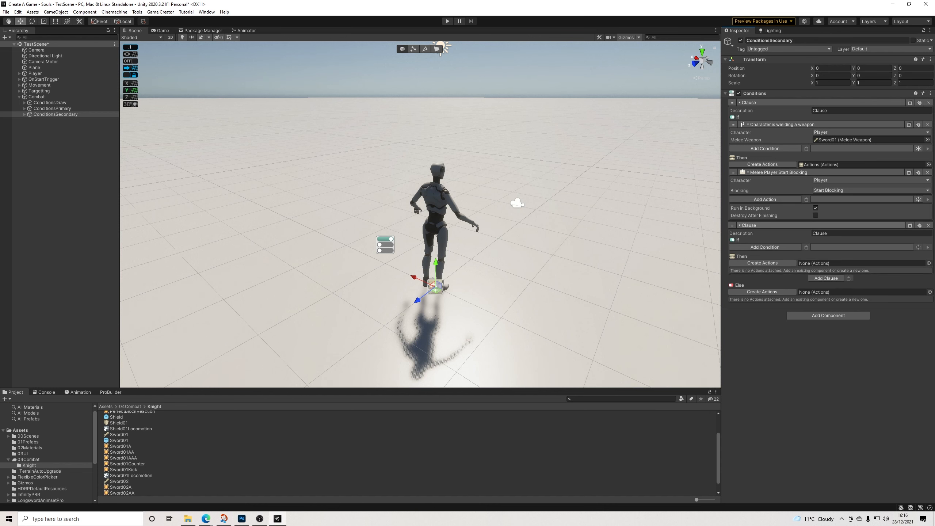
pyautogui.click(909, 125)
pyautogui.click(807, 247)
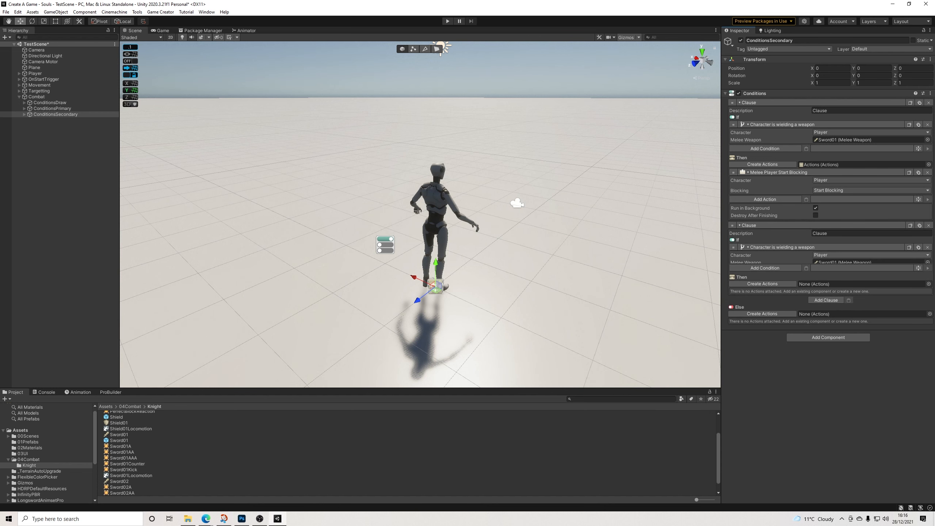
pyautogui.moveTo(120, 482); pyautogui.dragTo(870, 263)
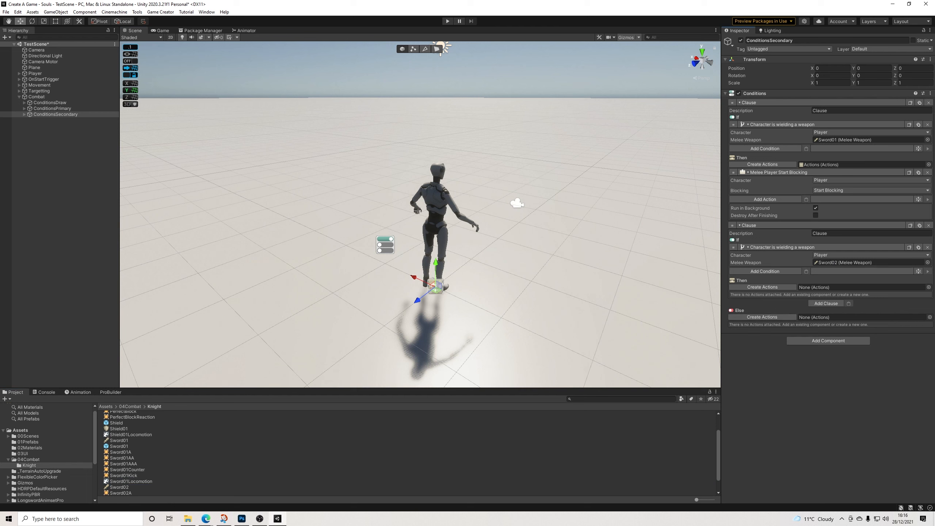
# Create the Sword02 clause's actions and paste in ConditionsPrimary's second stamina condition, setting its value to 30 and moving it above the weapon condition
pyautogui.click(762, 288)
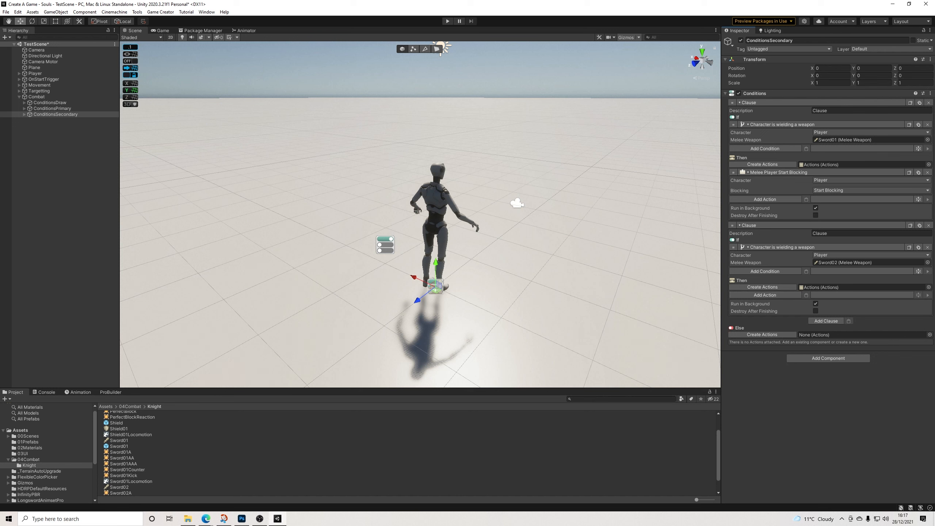
pyautogui.click(53, 109)
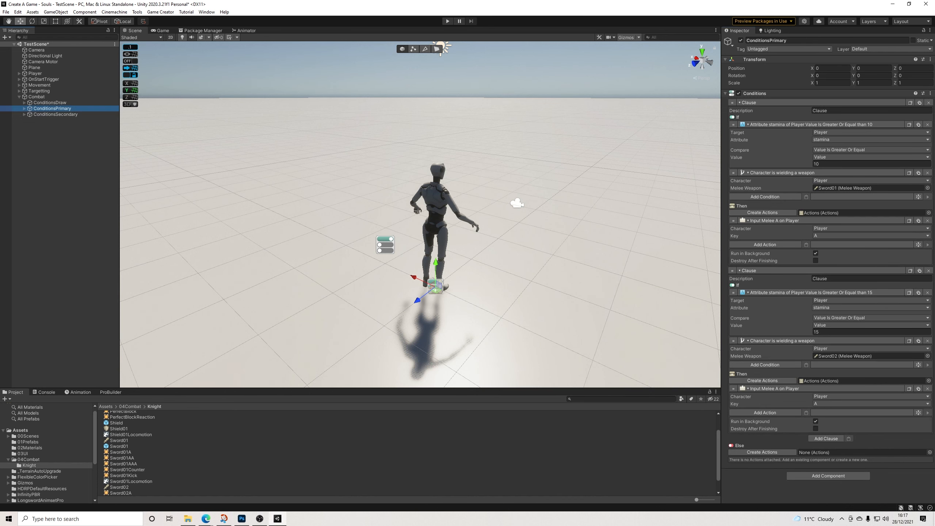
pyautogui.click(909, 292)
pyautogui.click(55, 114)
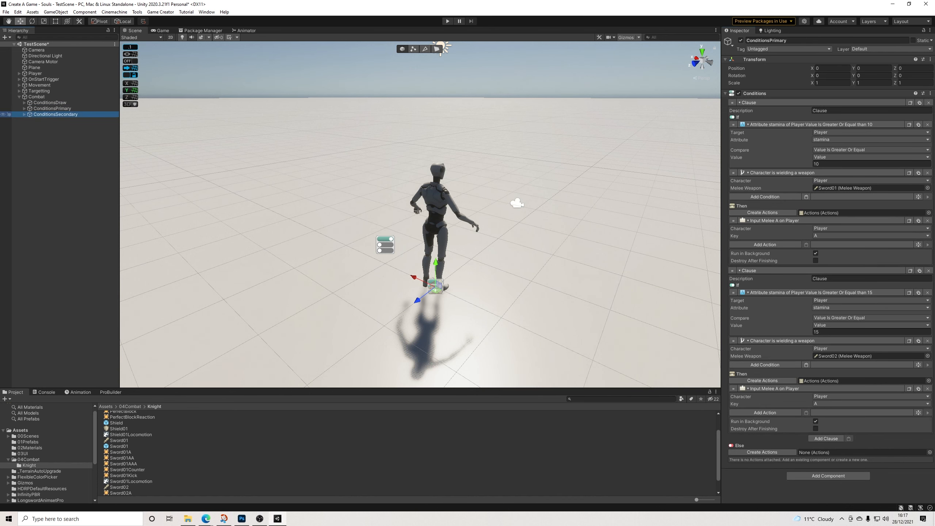
pyautogui.click(807, 271)
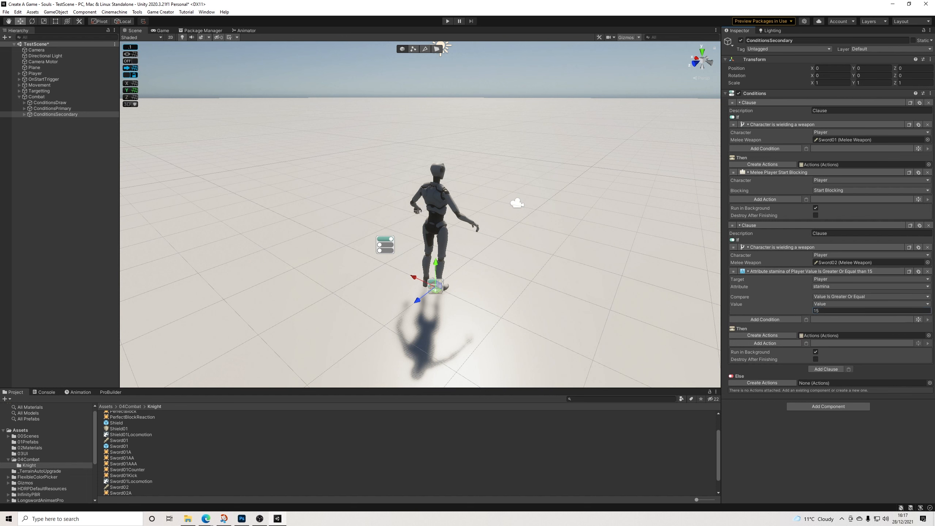
pyautogui.write('30')
pyautogui.moveTo(734, 272); pyautogui.dragTo(734, 246)
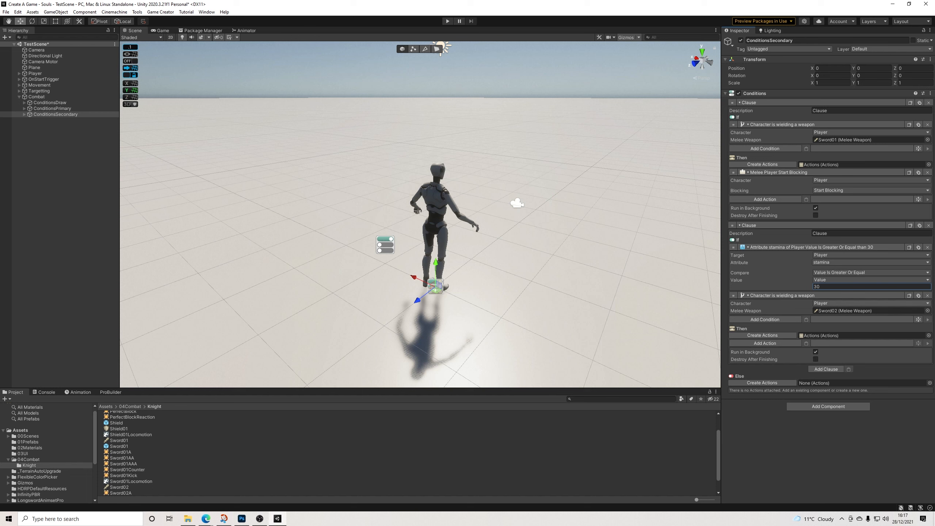
# Add an Input Melee Attack action to the Sword02 clause's Then branch and set its key to B
pyautogui.click(765, 344)
pyautogui.write('inp')
pyautogui.press('Return')
pyautogui.click(871, 359)
pyautogui.click(832, 375)
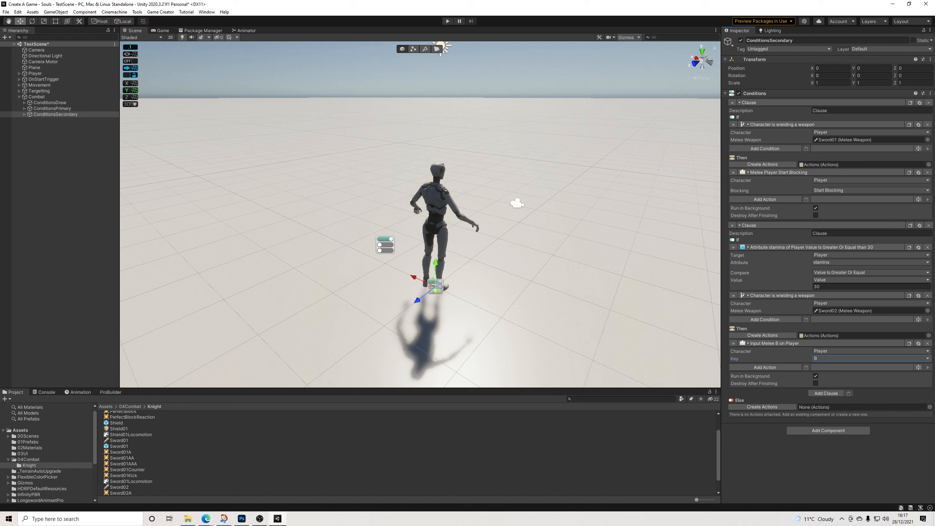
pyautogui.click(879, 393)
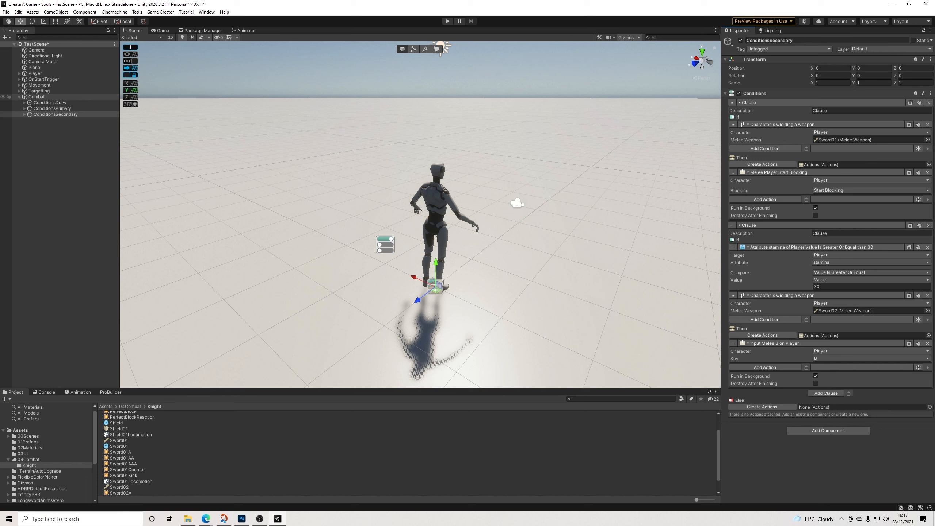
# Add a fourth Trigger component to the Combat object and set it to On Mouse Up with the Right mouse button
pyautogui.click(36, 97)
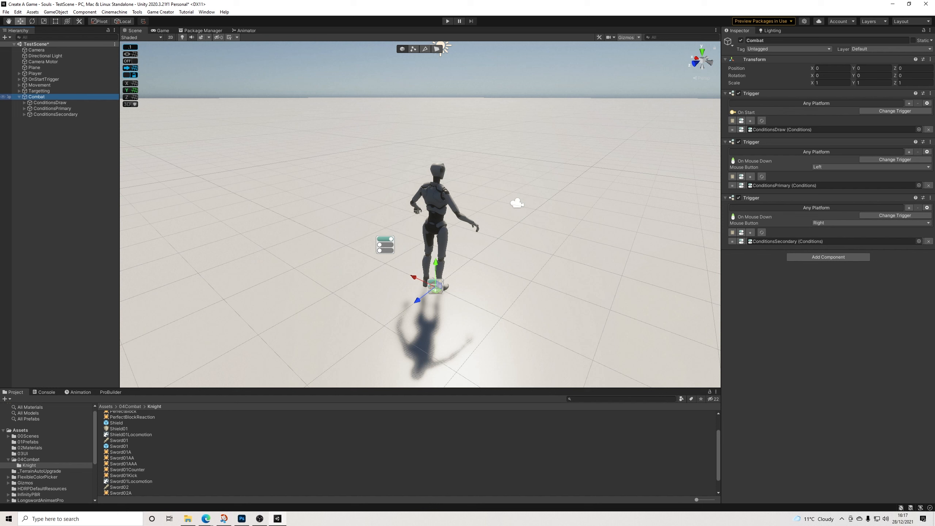
pyautogui.click(829, 257)
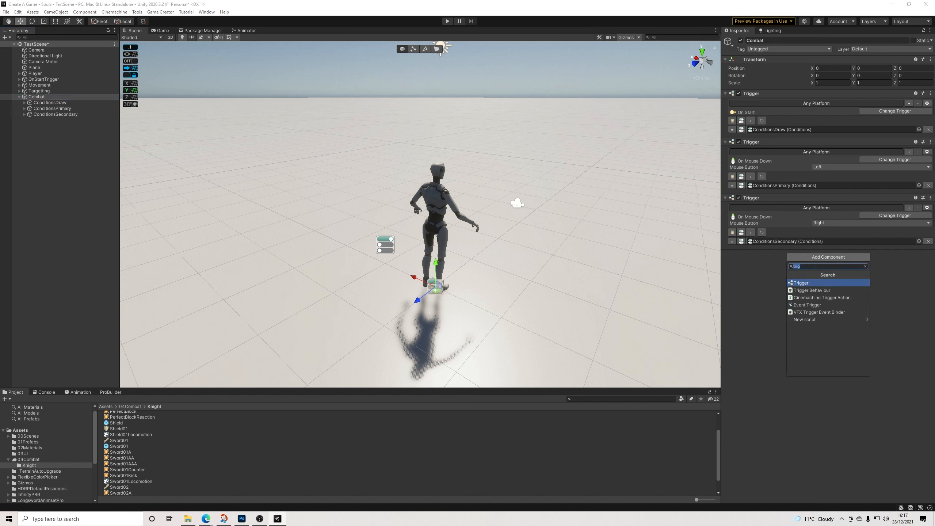
pyautogui.press('Return')
pyautogui.click(895, 271)
pyautogui.write('mous')
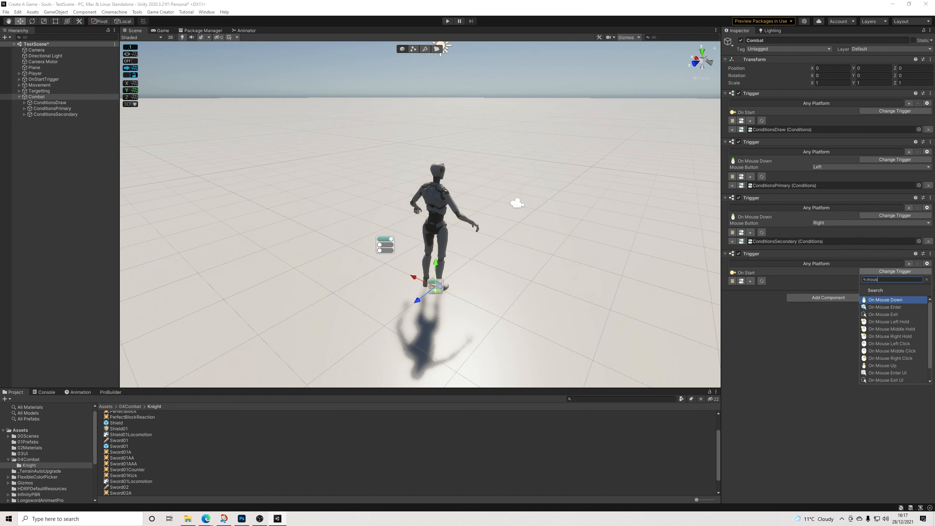
pyautogui.write('e up')
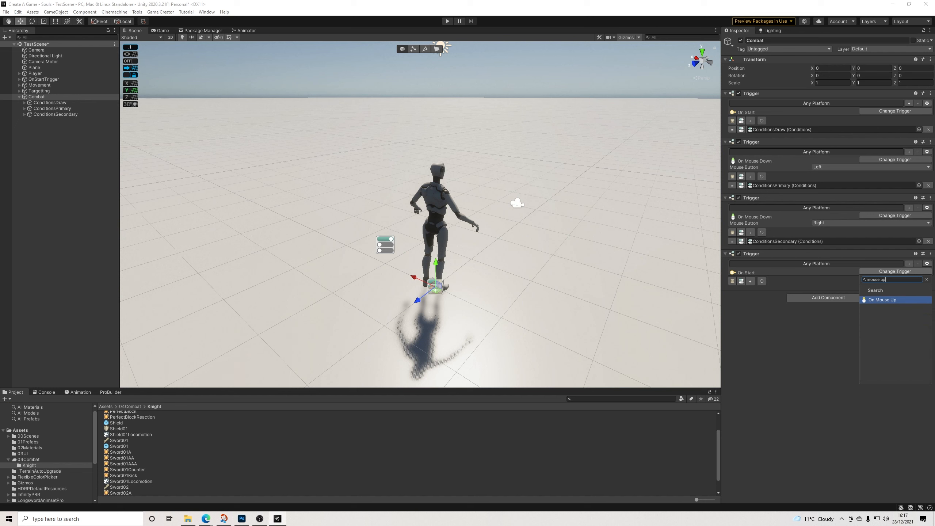
pyautogui.press('Return')
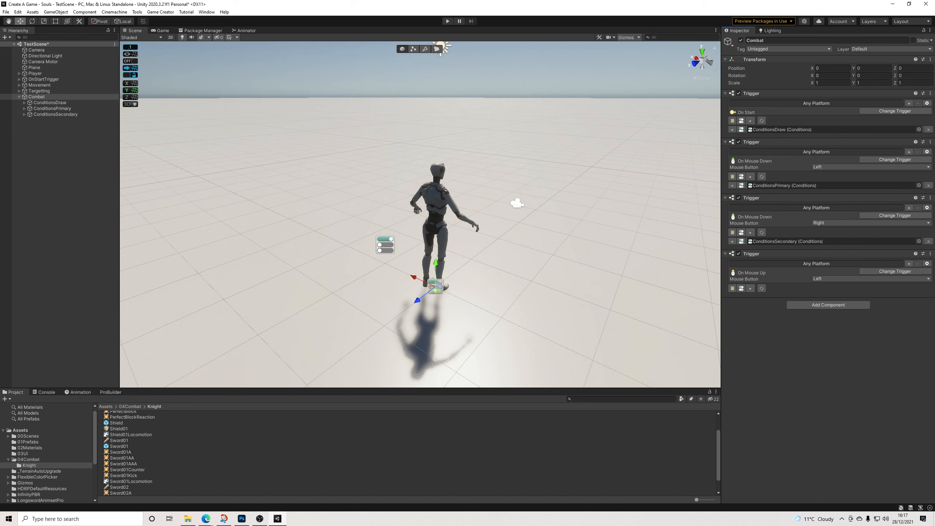
pyautogui.click(872, 278)
pyautogui.click(824, 295)
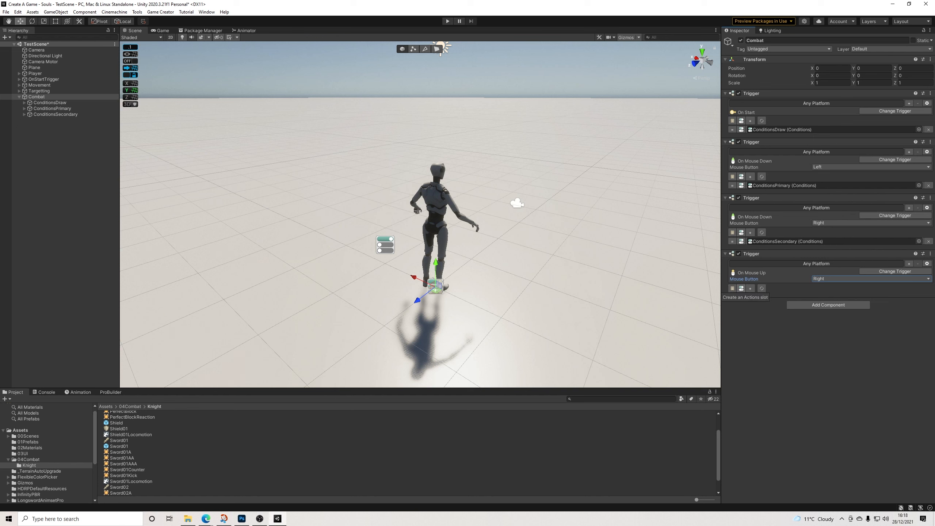
# Create a Conditions slot for the mouse-up trigger and rename the new object ConditionsSecondaryStop
pyautogui.click(741, 288)
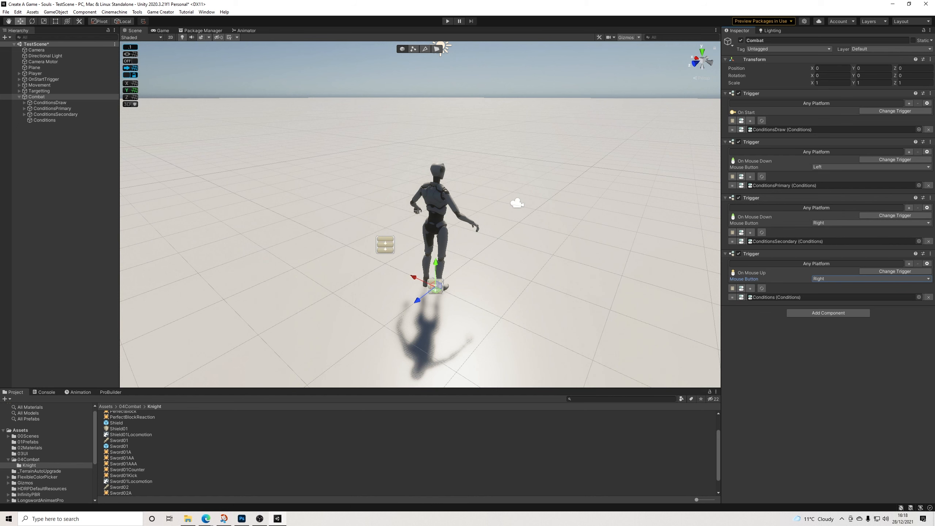
pyautogui.click(55, 114)
pyautogui.click(803, 41)
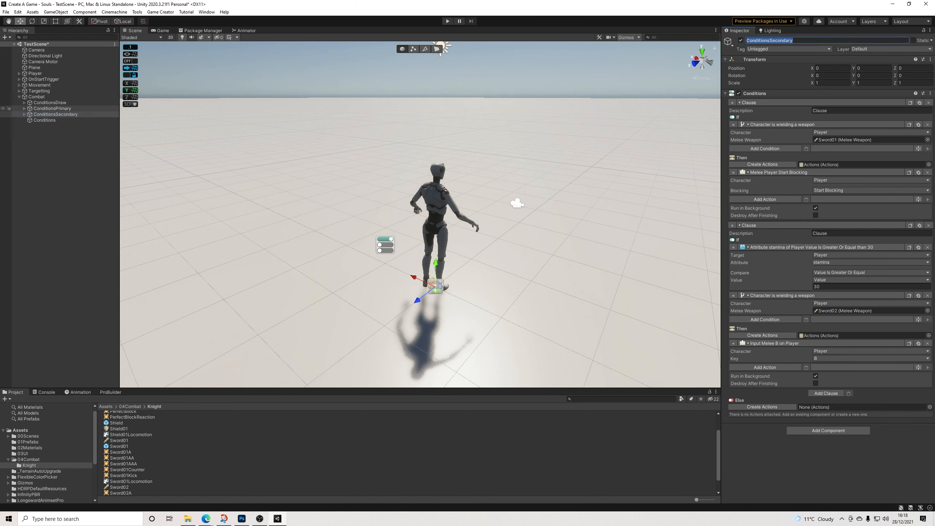
pyautogui.click(48, 121)
pyautogui.click(803, 41)
pyautogui.hotkey('ctrl', 'v')
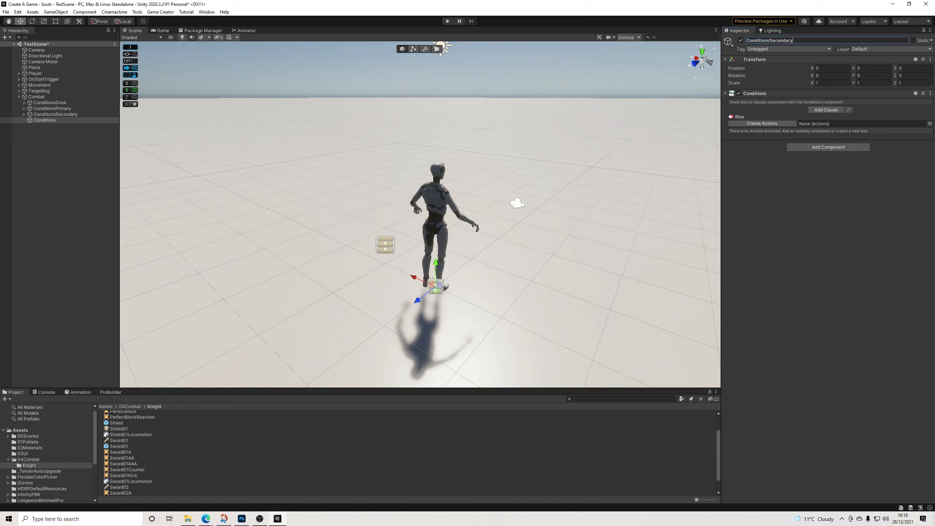
pyautogui.write('Stop')
pyautogui.press('Return')
# Add a clause to ConditionsSecondaryStop and paste in the condition that the Player is wielding Sword01
pyautogui.click(826, 110)
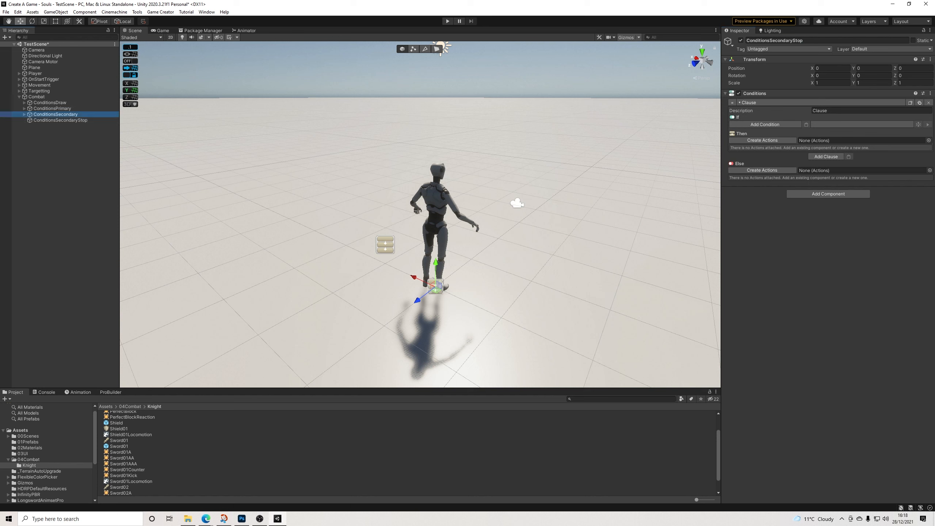
pyautogui.click(55, 114)
pyautogui.click(61, 120)
pyautogui.click(806, 124)
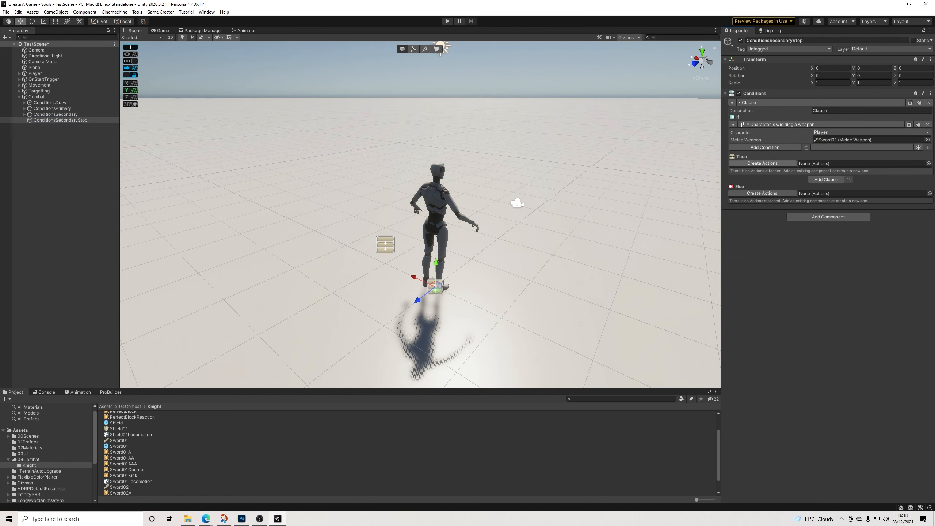
# Create Then actions in ConditionsSecondaryStop, paste in the Player blocking action from ConditionsSecondary and set it to Stop Blocking
pyautogui.click(763, 163)
pyautogui.click(55, 115)
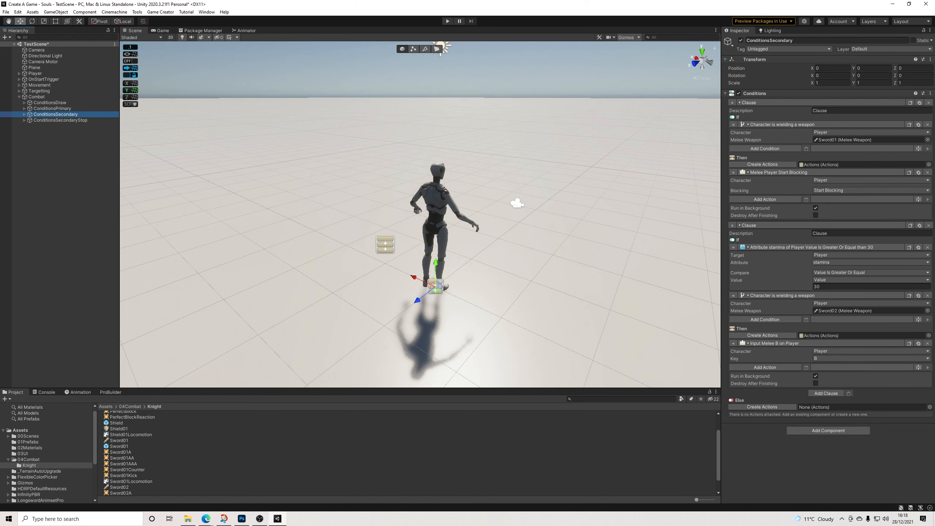
pyautogui.click(909, 173)
pyautogui.click(60, 120)
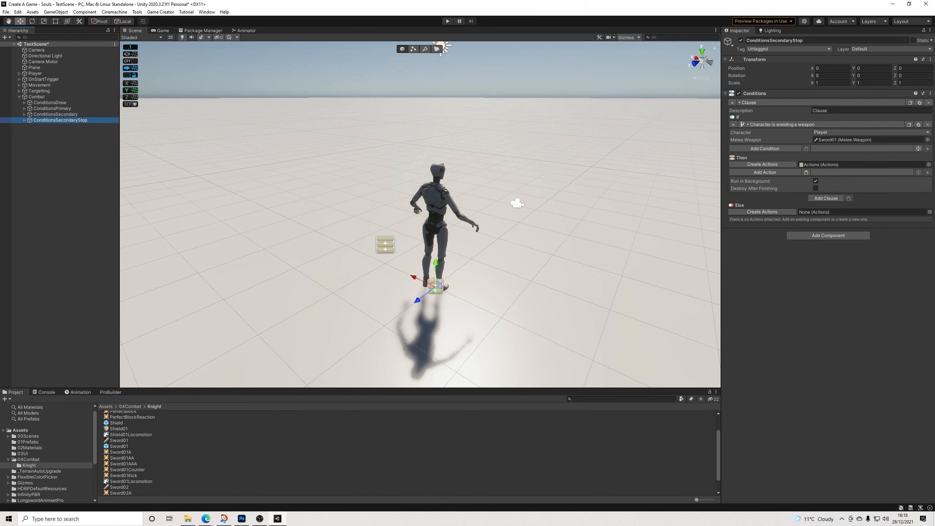
pyautogui.click(807, 173)
pyautogui.click(871, 190)
pyautogui.click(829, 207)
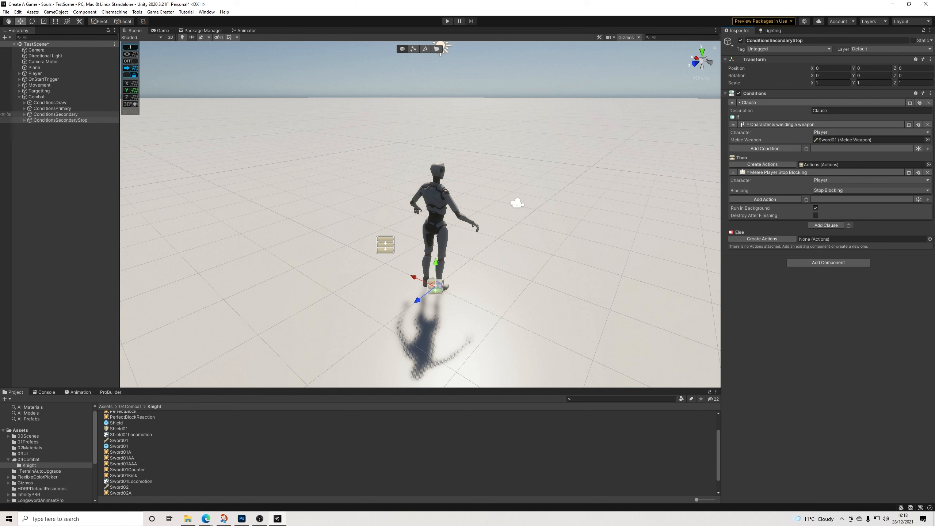
pyautogui.click(55, 114)
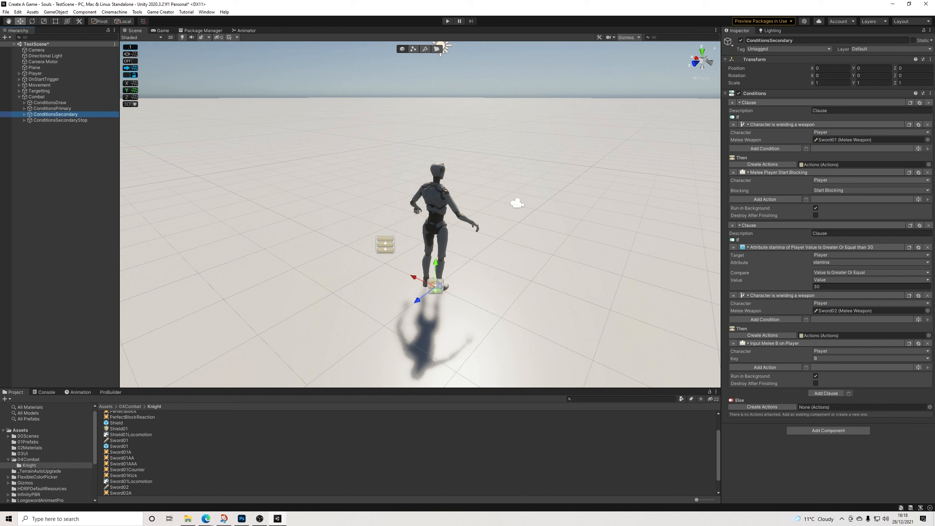
pyautogui.click(59, 120)
pyautogui.click(55, 108)
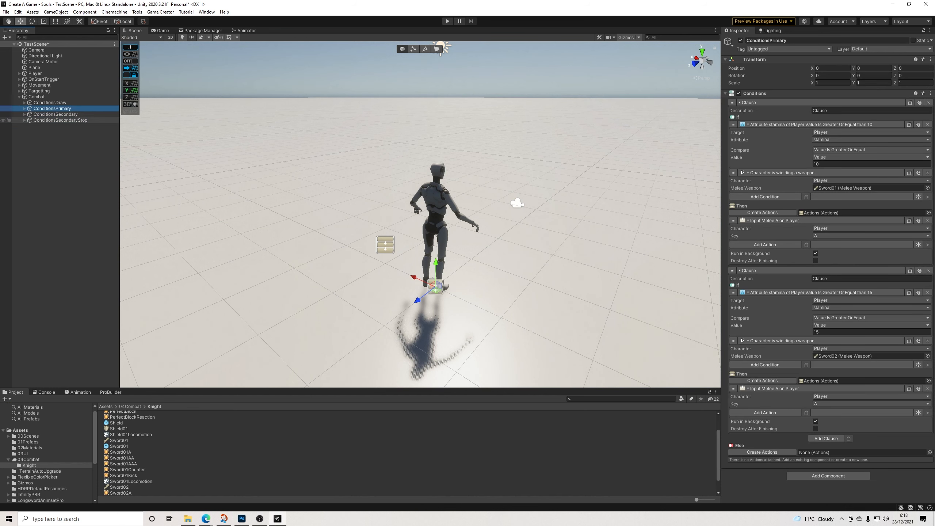
pyautogui.click(59, 120)
pyautogui.click(55, 115)
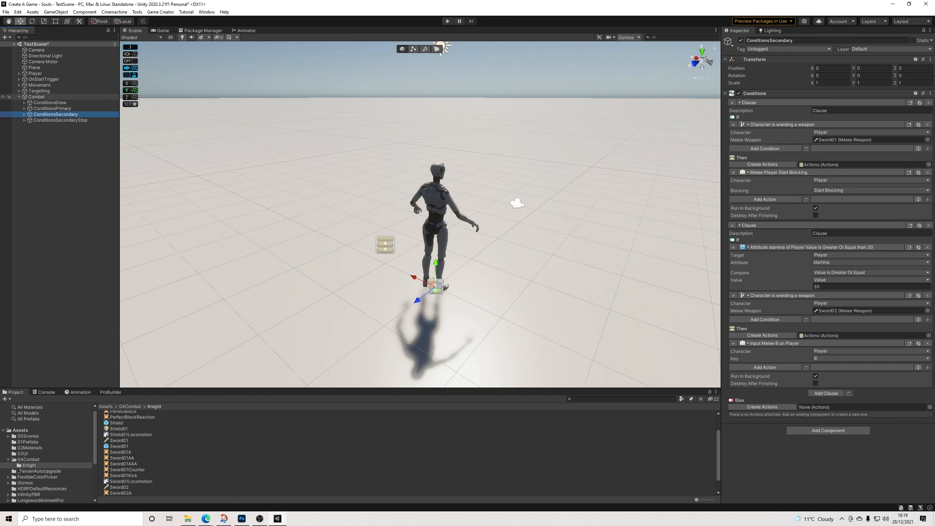
# Add a fifth Trigger component to the Combat object and set it to On Key Down
pyautogui.click(36, 96)
pyautogui.rightClick(42, 97)
pyautogui.click(829, 313)
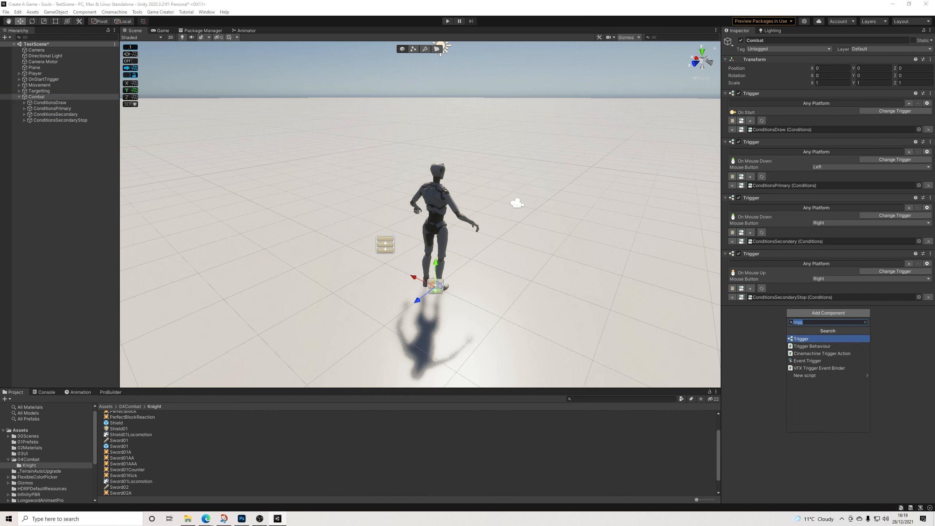
pyautogui.press('Return')
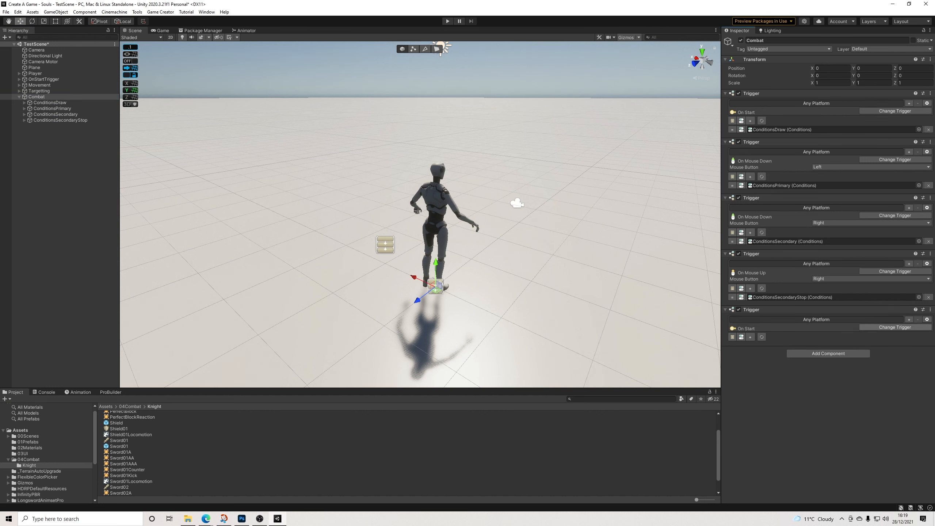
pyautogui.click(896, 327)
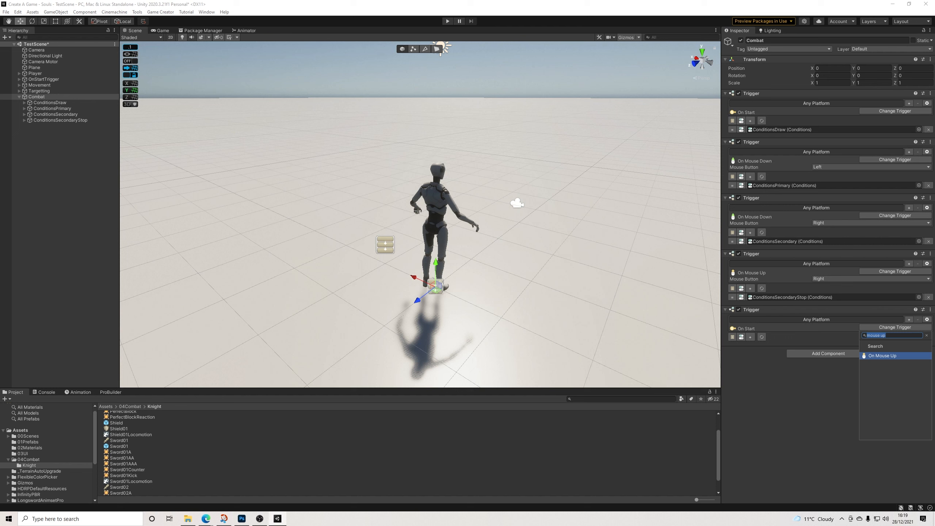
pyautogui.write('key')
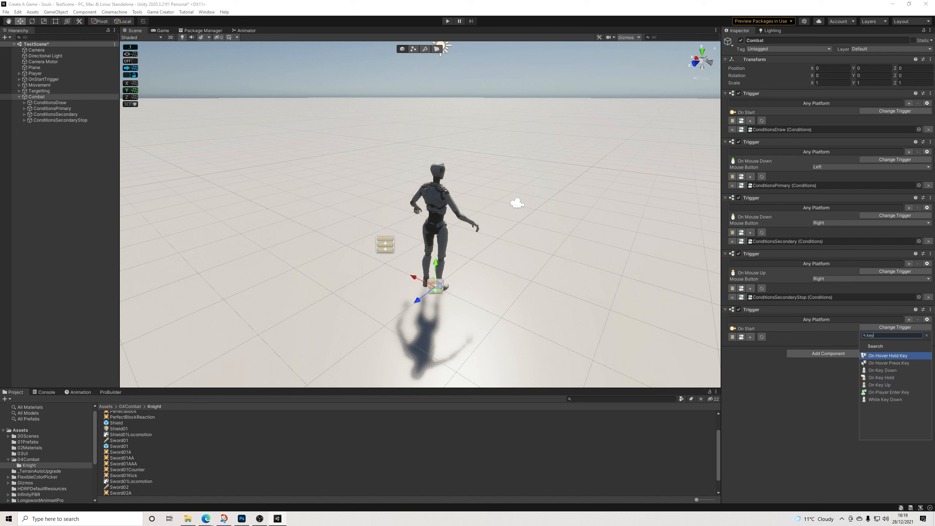
pyautogui.press('Down')
pyautogui.press('Down')
pyautogui.press('Return')
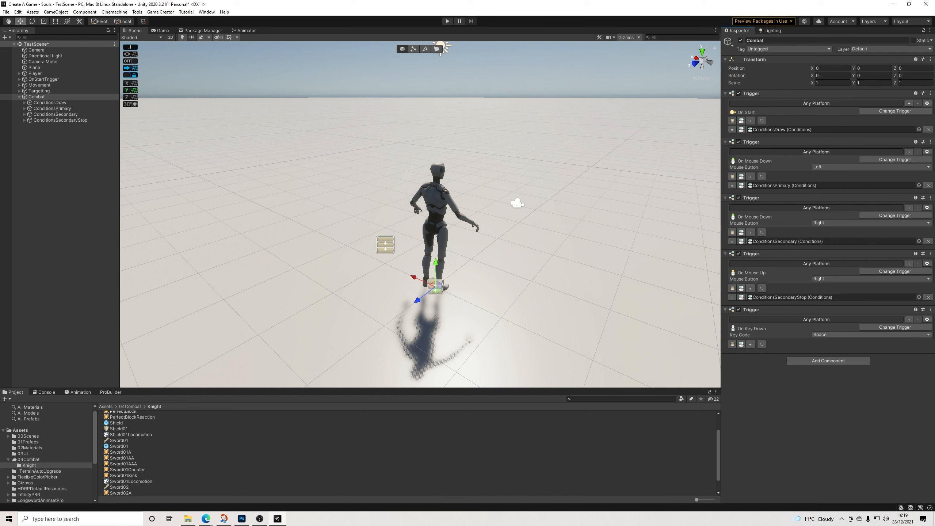
# Set the key-down trigger's key code to F
pyautogui.click(872, 334)
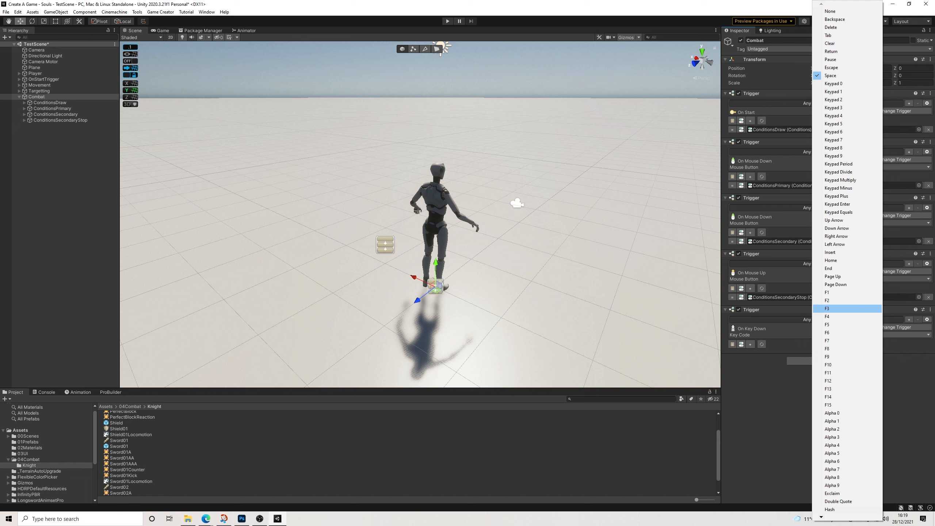
pyautogui.press('f')
pyautogui.press('f')
pyautogui.press('f')
pyautogui.press('f')
pyautogui.press('f')
pyautogui.press('f')
pyautogui.press('f')
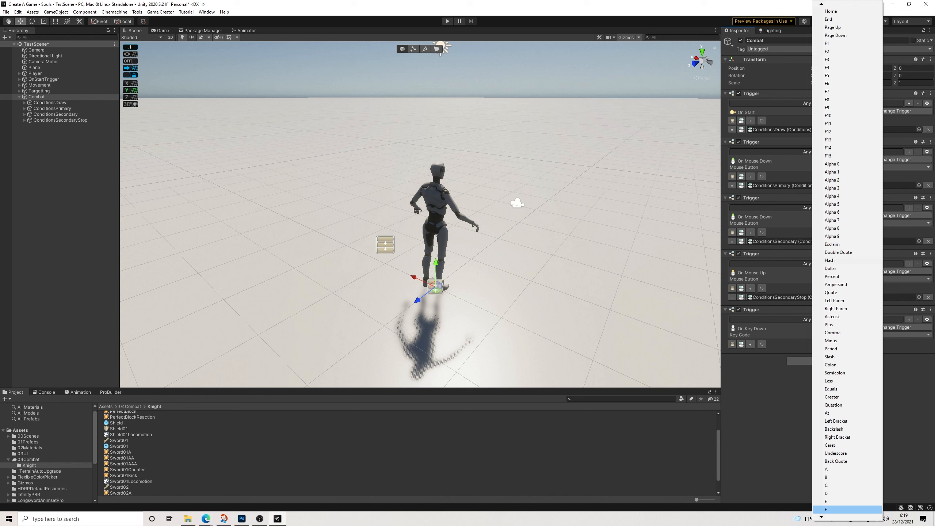
pyautogui.press('Return')
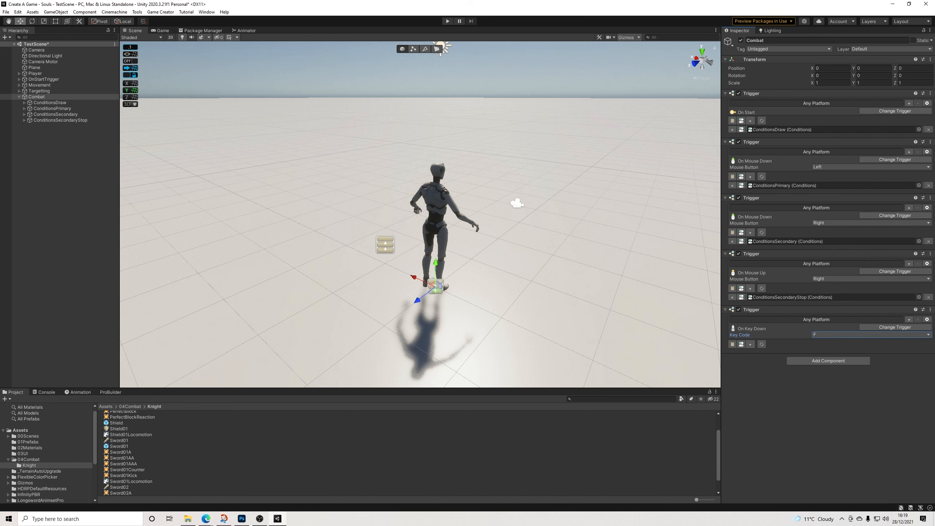
# Create a Conditions slot for the F key trigger and rename the new object ConditionsSwapStance
pyautogui.click(742, 345)
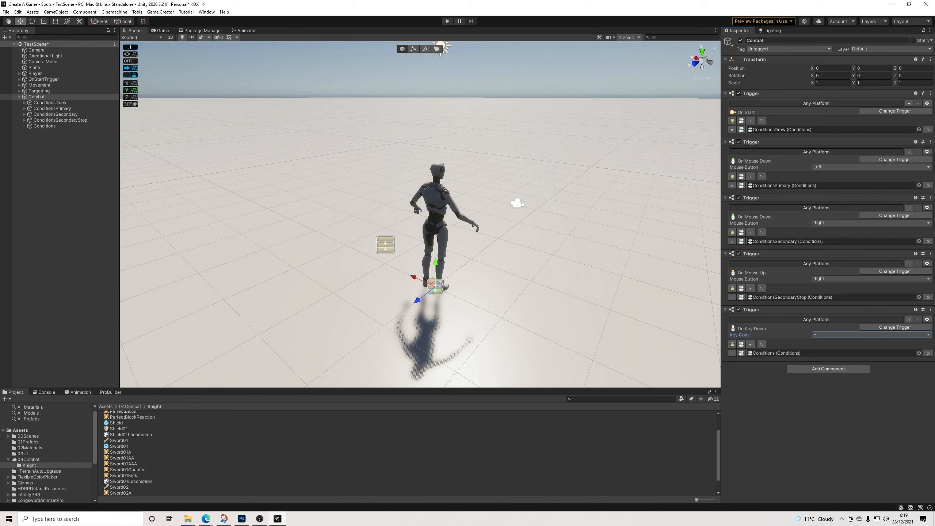
pyautogui.click(44, 126)
pyautogui.click(770, 40)
pyautogui.write('De')
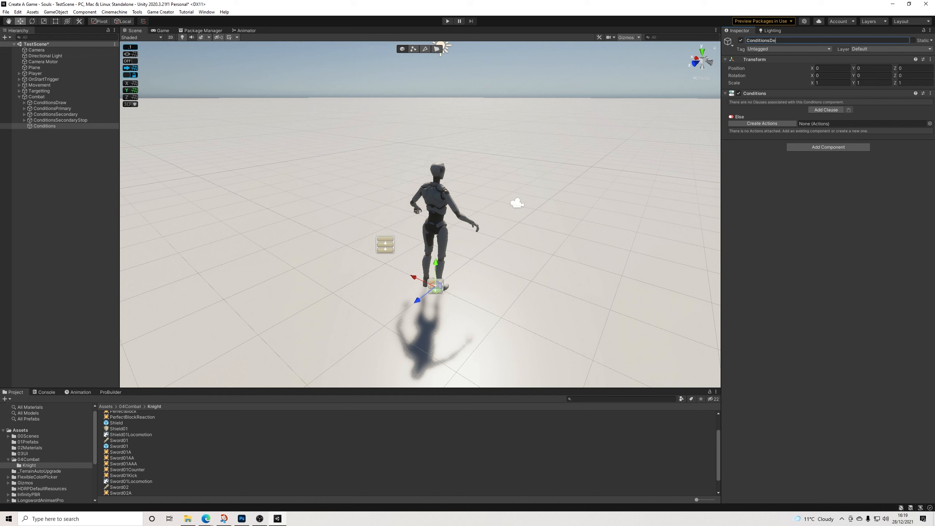
pyautogui.press('BackSpace')
pyautogui.write('SwapStance')
pyautogui.press('Return')
# Add a clause to ConditionsSwapStance and paste in the condition that the Player is wielding Sword01
pyautogui.click(827, 110)
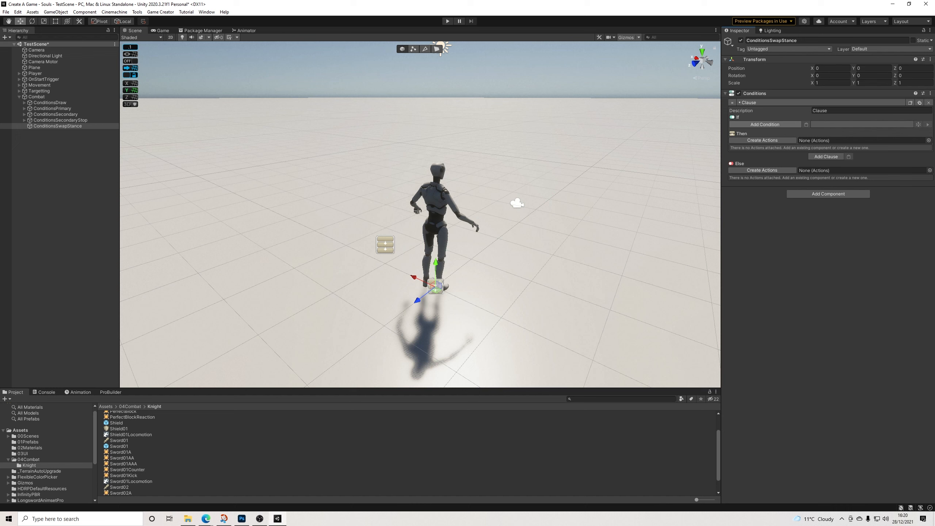
pyautogui.click(765, 124)
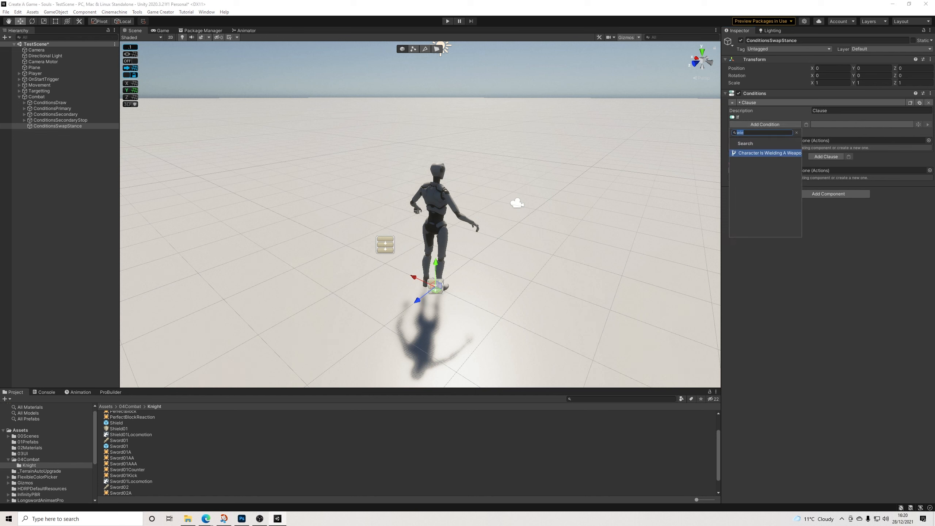
pyautogui.click(52, 115)
pyautogui.press('Down')
pyautogui.press('Down')
pyautogui.click(806, 124)
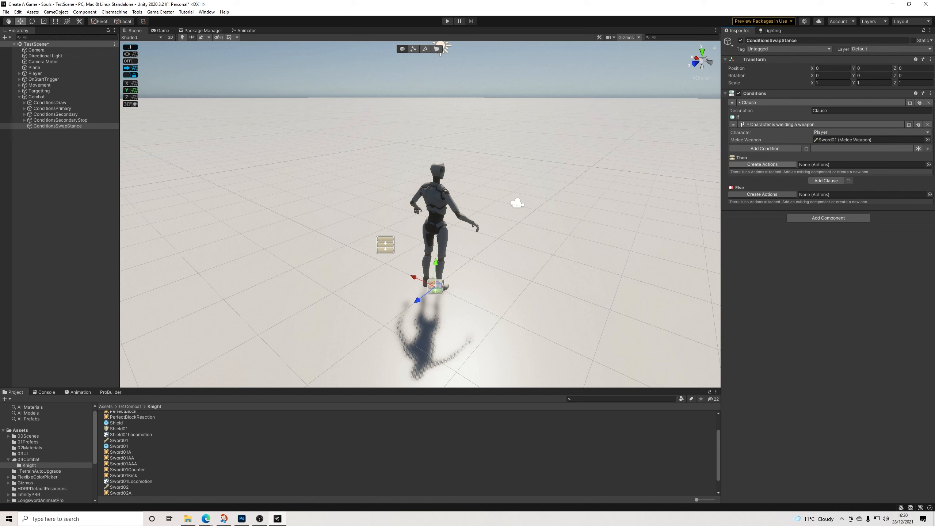
# Create Then actions for the Sword01 clause and add a melee Draw Weapon action that makes the Player draw Sword02
pyautogui.click(762, 165)
pyautogui.click(764, 172)
pyautogui.write('draw')
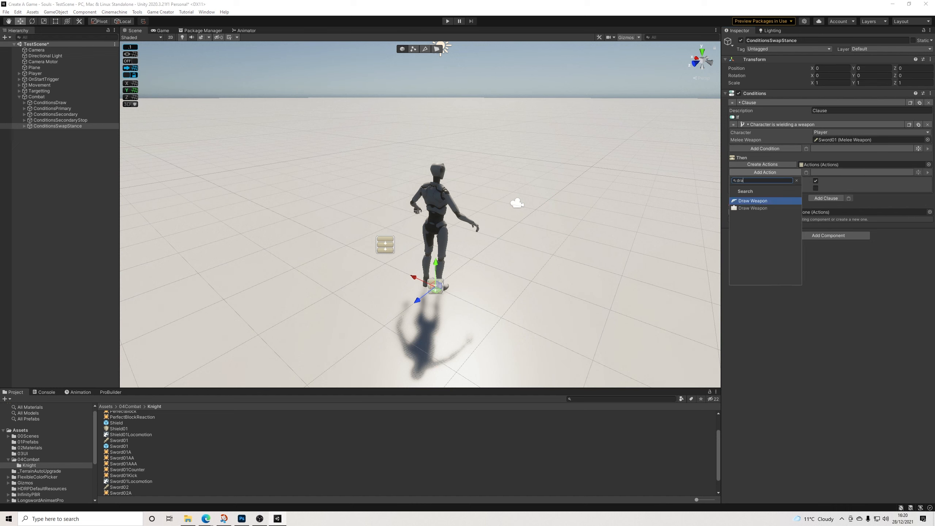
pyautogui.click(763, 208)
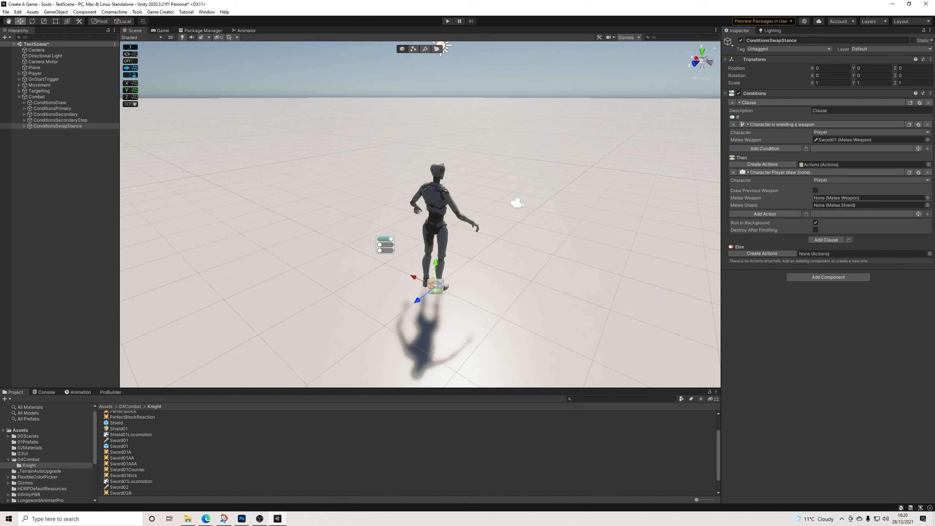
pyautogui.moveTo(120, 487); pyautogui.dragTo(869, 198)
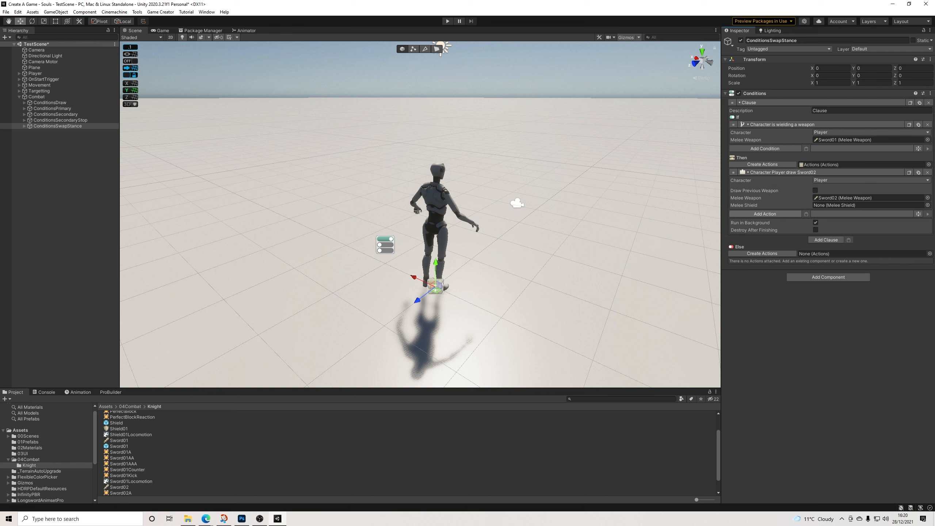
# Add an action that changes the Player's Is Controllable property to off, and collapse it
pyautogui.click(765, 214)
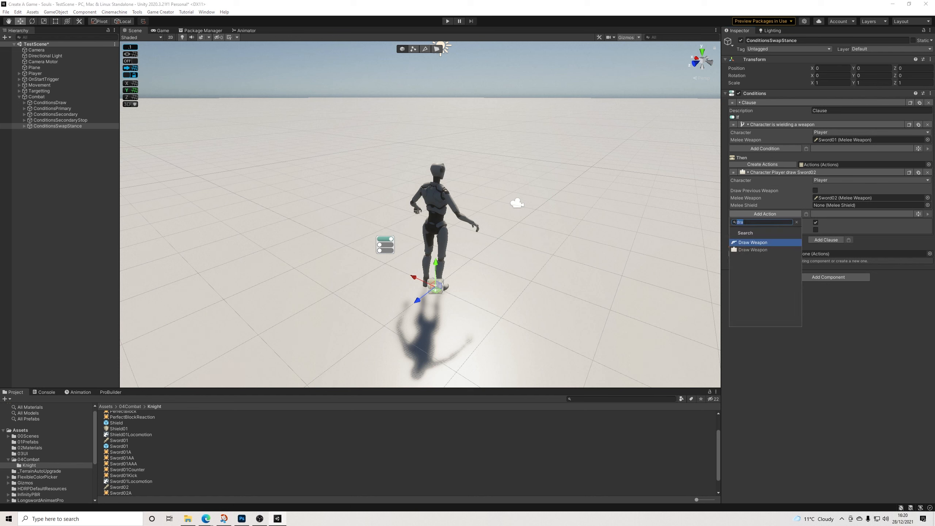
pyautogui.write('prop')
pyautogui.press('Return')
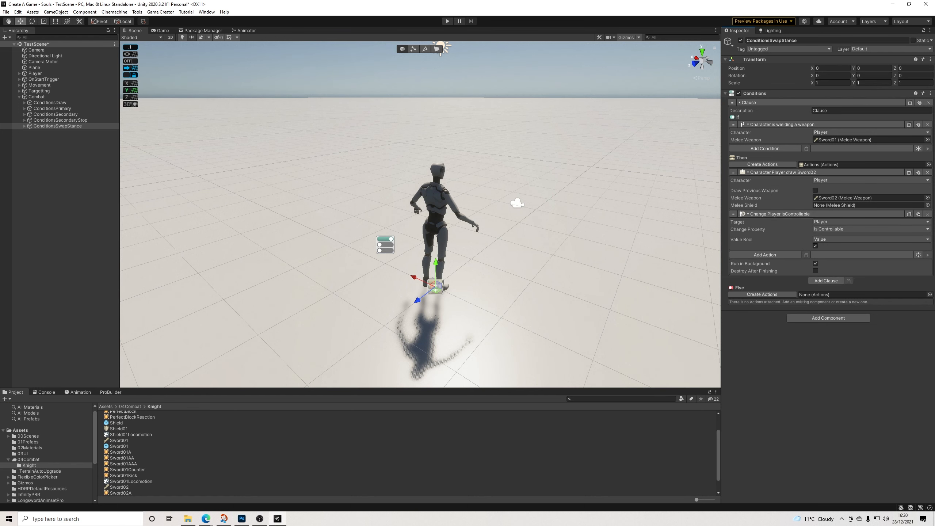
pyautogui.click(780, 214)
# Add a Wait action of 0.7 seconds after the Is Controllable change
pyautogui.click(765, 221)
pyautogui.write('wait')
pyautogui.press('Return')
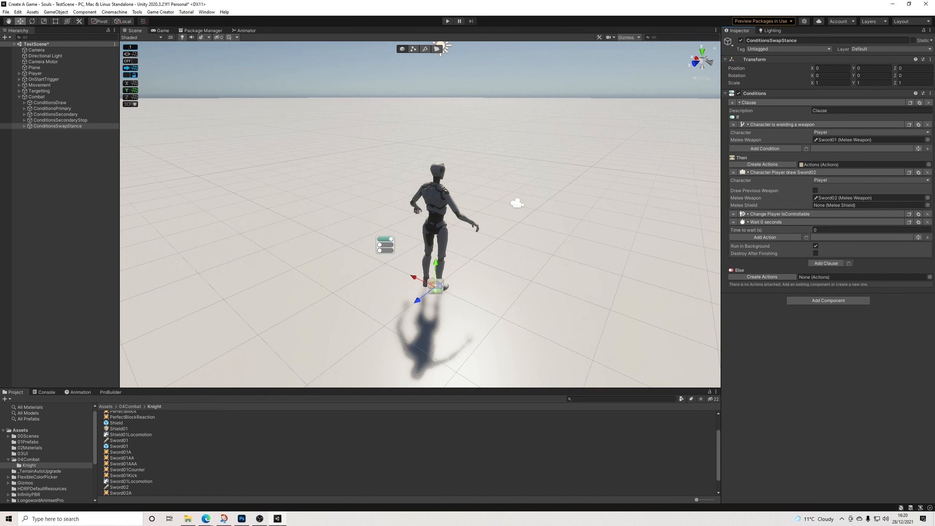
pyautogui.write('0.7')
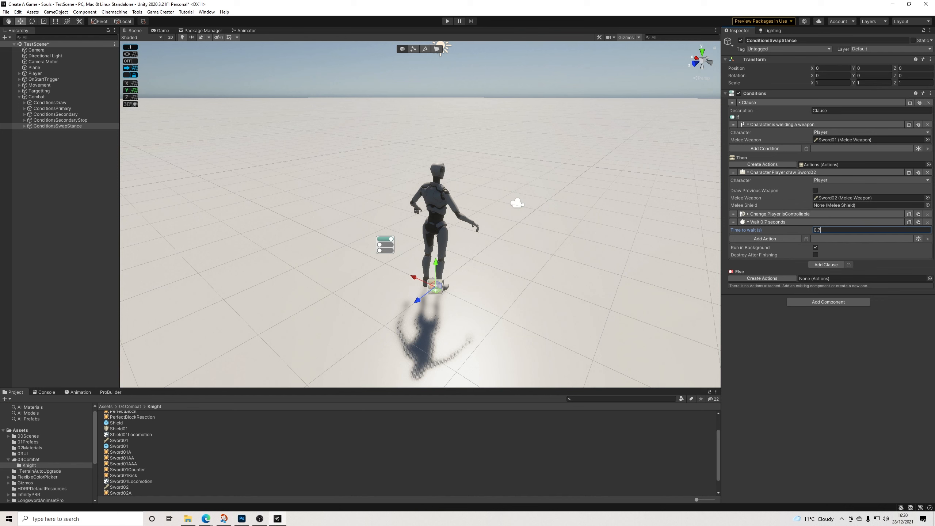
# Paste a second Player Is Controllable action set to on after the wait, and collapse the clause's actions
pyautogui.click(807, 239)
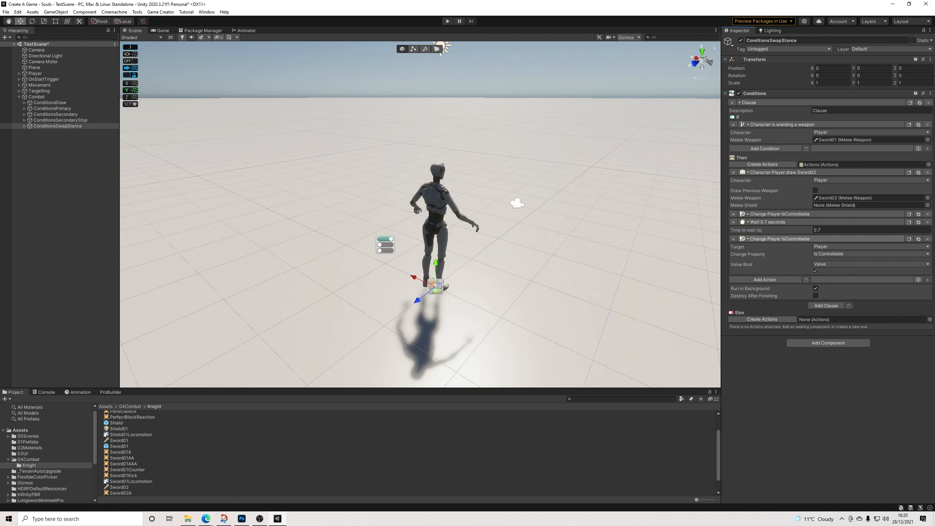
pyautogui.click(780, 239)
pyautogui.click(773, 222)
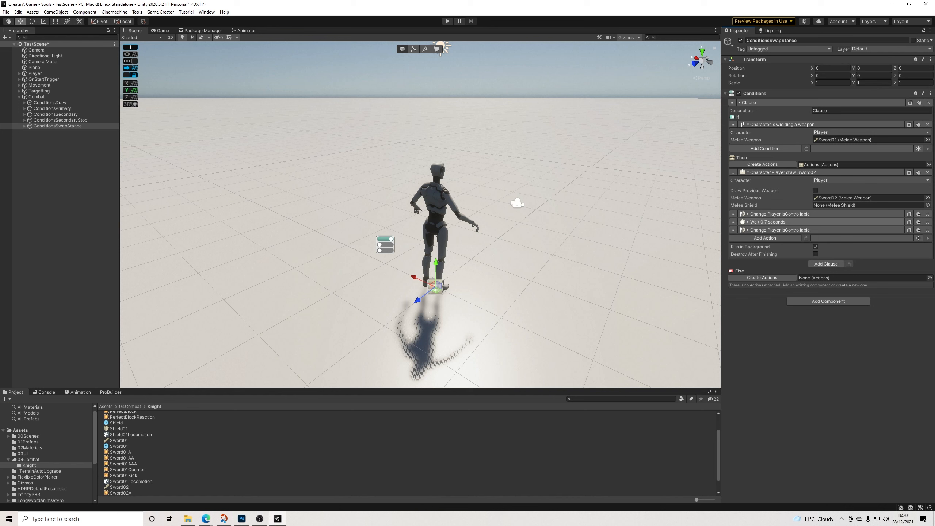
pyautogui.click(783, 172)
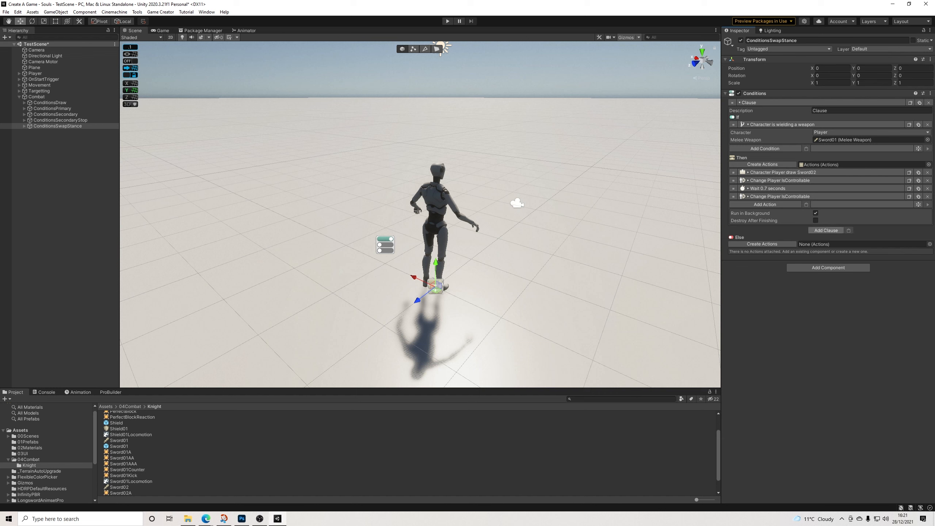
# Add a second clause to ConditionsSwapStance, paste in the wielding-weapon condition and set its melee weapon to Sword02
pyautogui.click(826, 230)
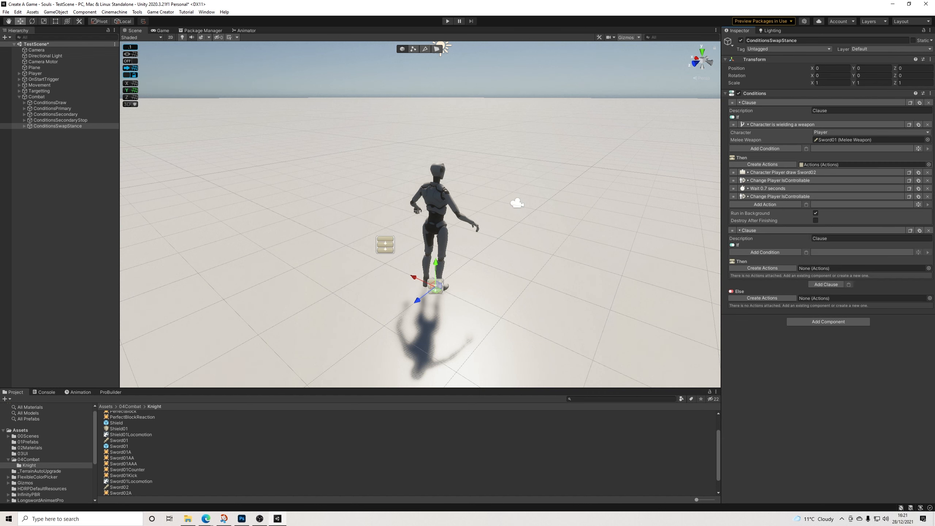
pyautogui.click(807, 252)
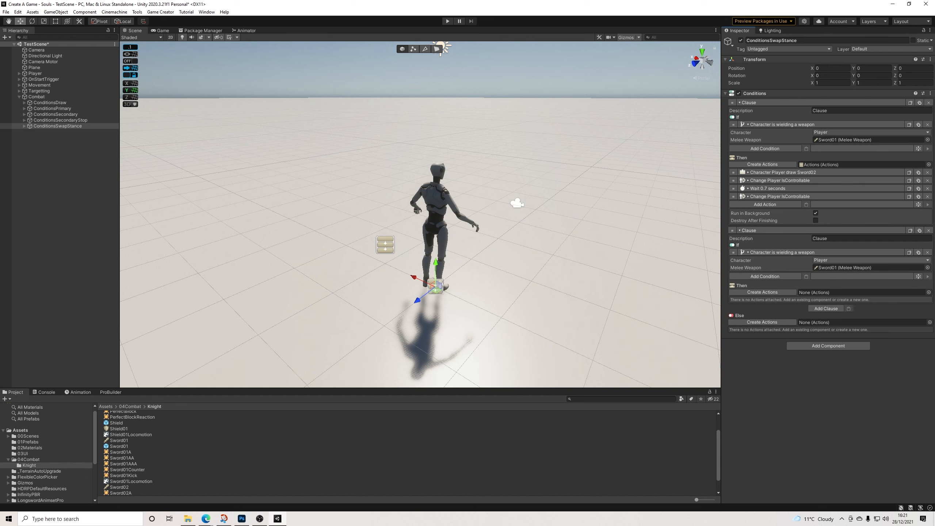
pyautogui.moveTo(119, 487); pyautogui.dragTo(870, 268)
# Create Then actions for the Sword02 clause, paste in the Draw Weapon action and set its melee weapon to Sword01
pyautogui.click(763, 292)
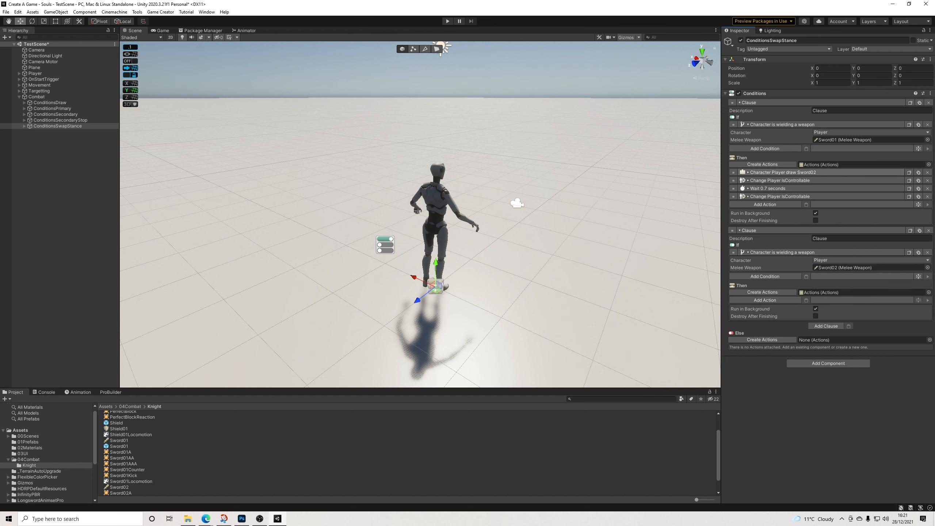
pyautogui.click(807, 300)
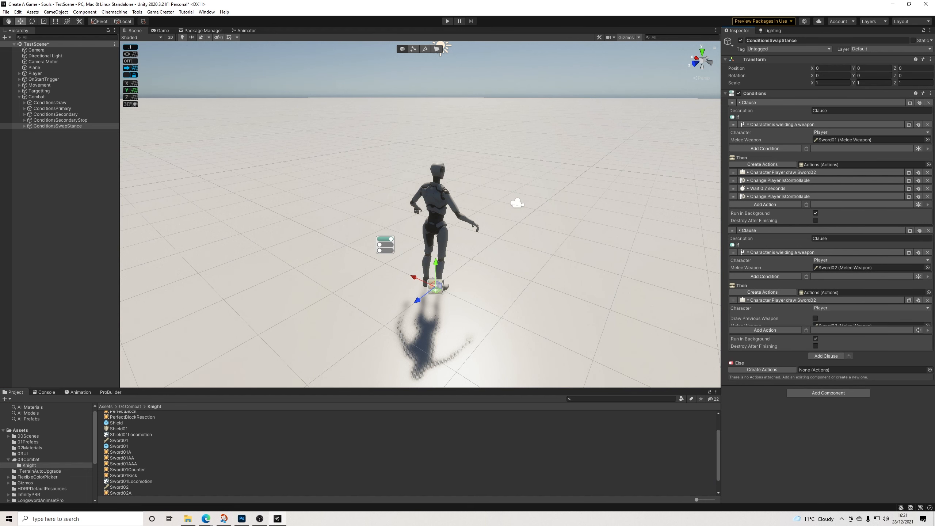
pyautogui.moveTo(119, 440)
pyautogui.mouseDown()
pyautogui.moveTo(515, 350)
pyautogui.moveTo(869, 325)
pyautogui.mouseUp()
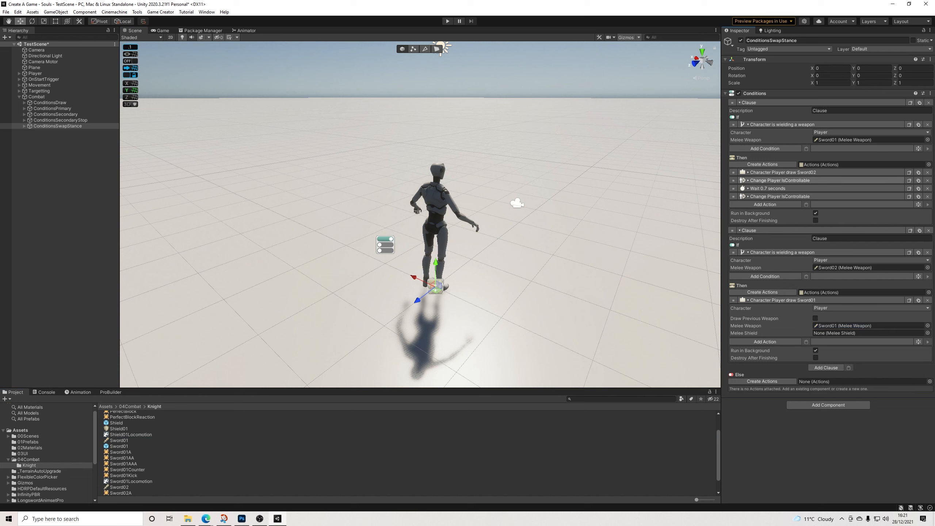
# Paste the Is Controllable off, 0.7-second Wait and Is Controllable on actions into the Sword02 clause, and save the scene
pyautogui.click(910, 180)
pyautogui.click(806, 342)
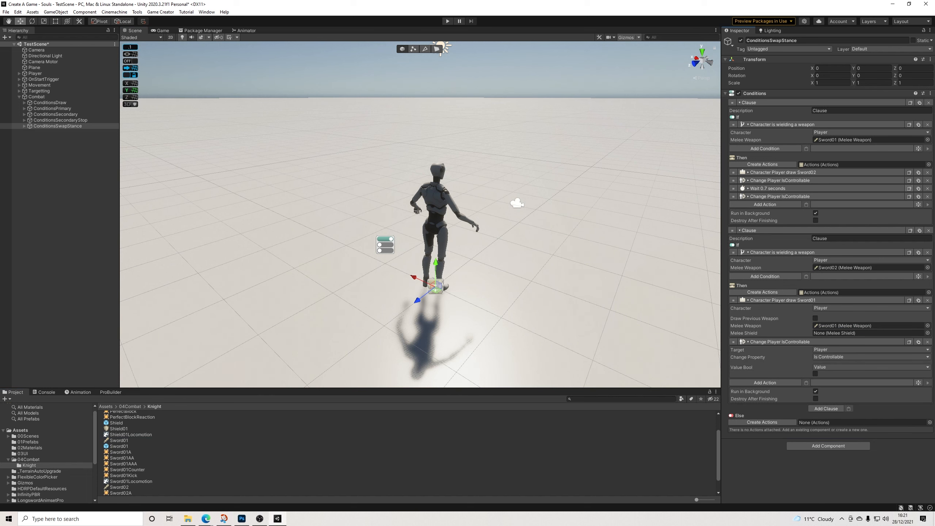
pyautogui.click(807, 383)
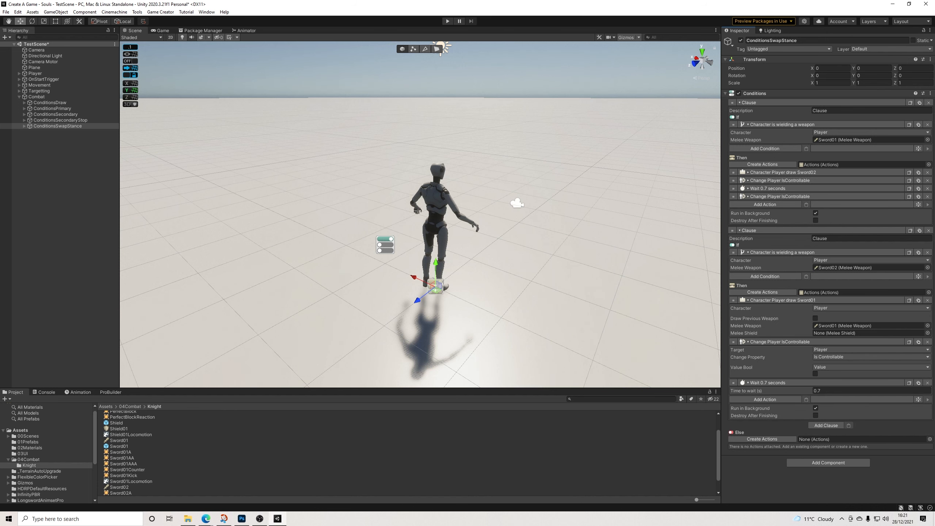
pyautogui.click(909, 197)
pyautogui.click(806, 399)
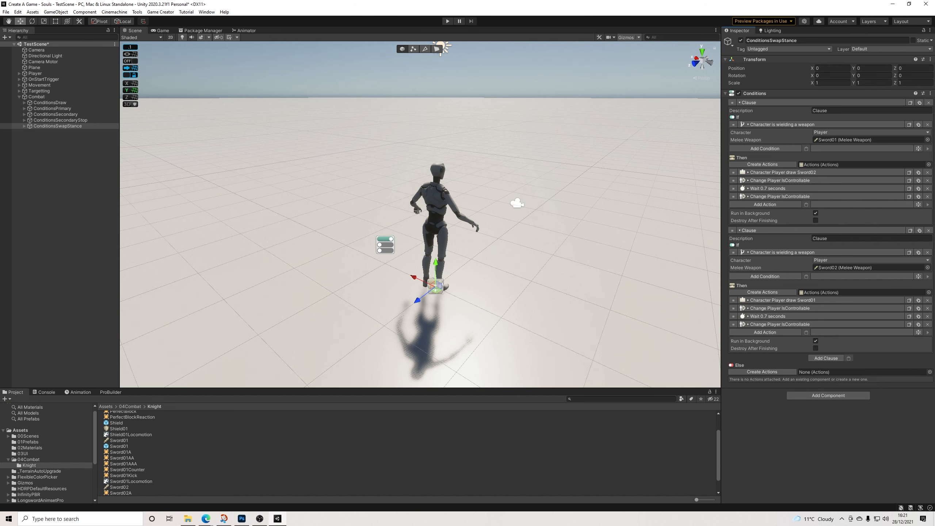
pyautogui.click(6, 12)
pyautogui.click(11, 46)
# Play-test the scene by repeatedly swapping the Player's sword stance with F, and stop the game
pyautogui.click(448, 21)
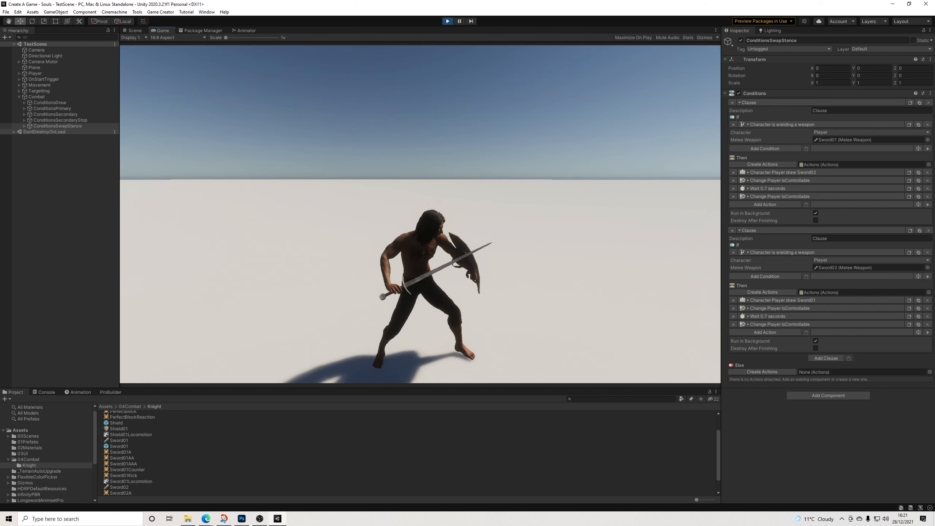
pyautogui.press('f')
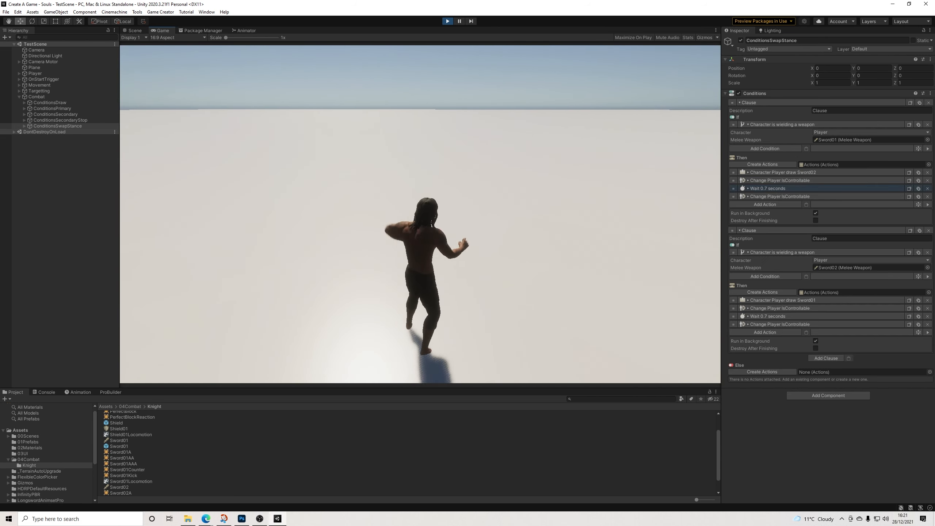
pyautogui.press('f')
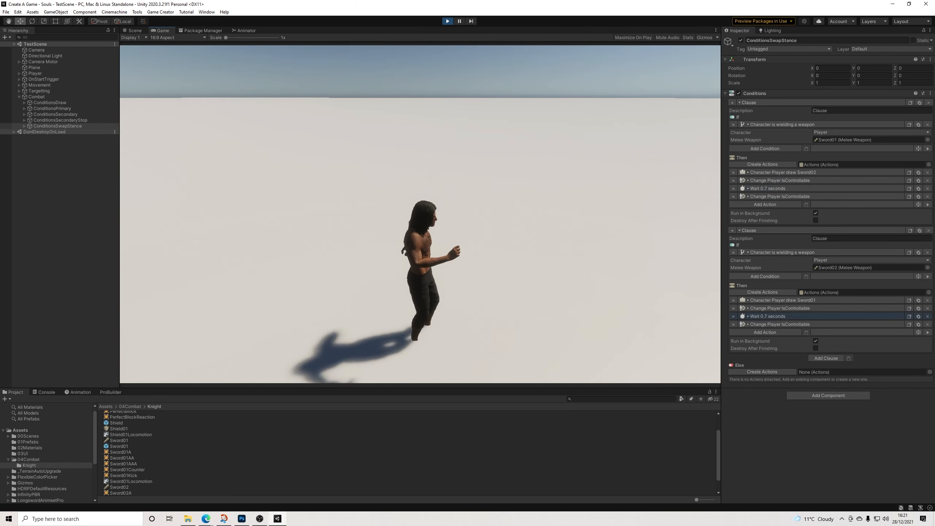
pyautogui.press('f')
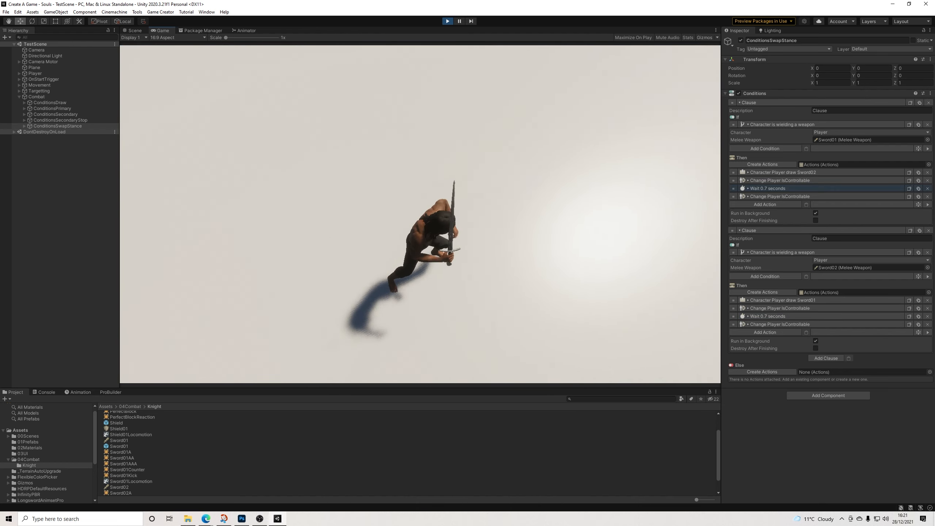
pyautogui.press('f')
pyautogui.press('f')
pyautogui.press('f')
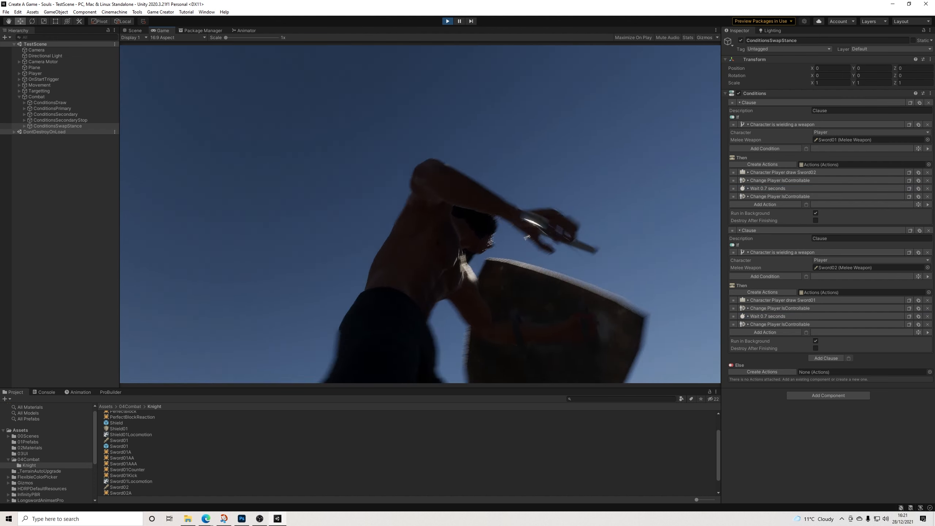
pyautogui.hotkey('ctrl', 'p')
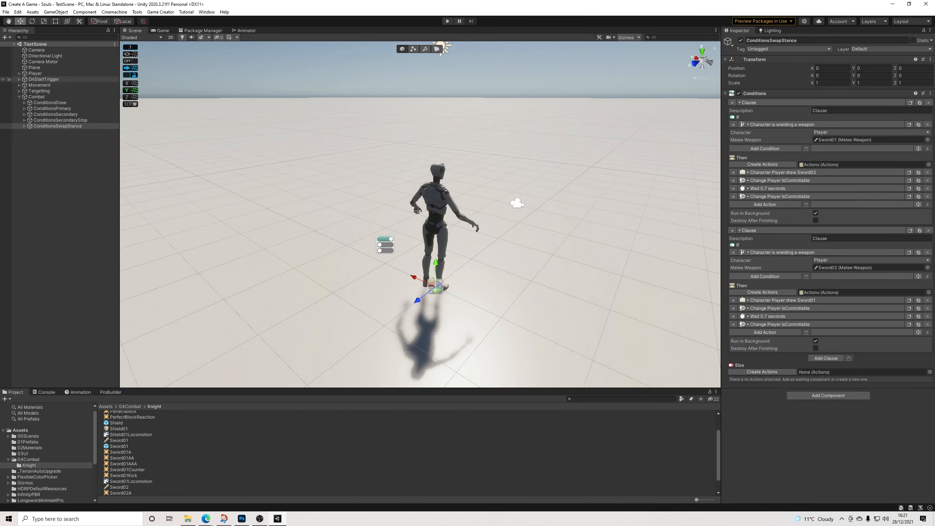
# Add a new Actions object to OnStartTrigger and rename it State
pyautogui.click(43, 79)
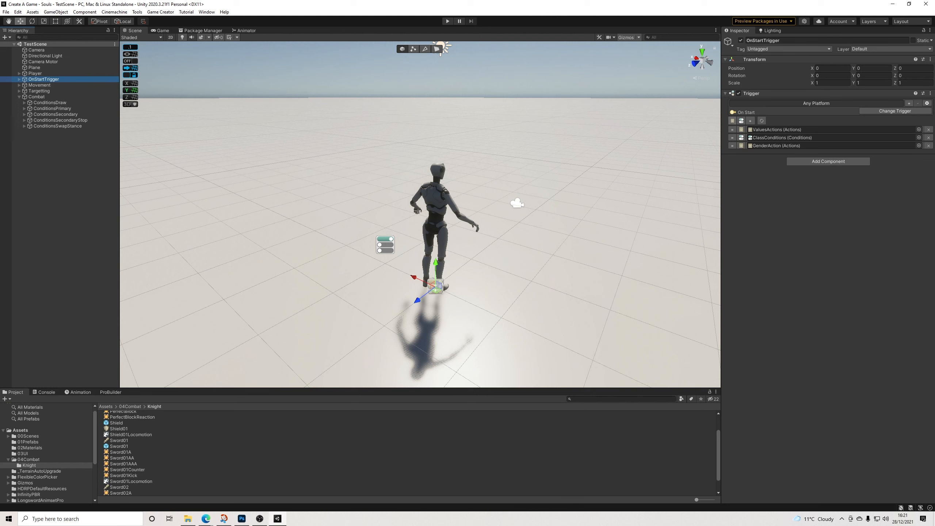
pyautogui.click(732, 121)
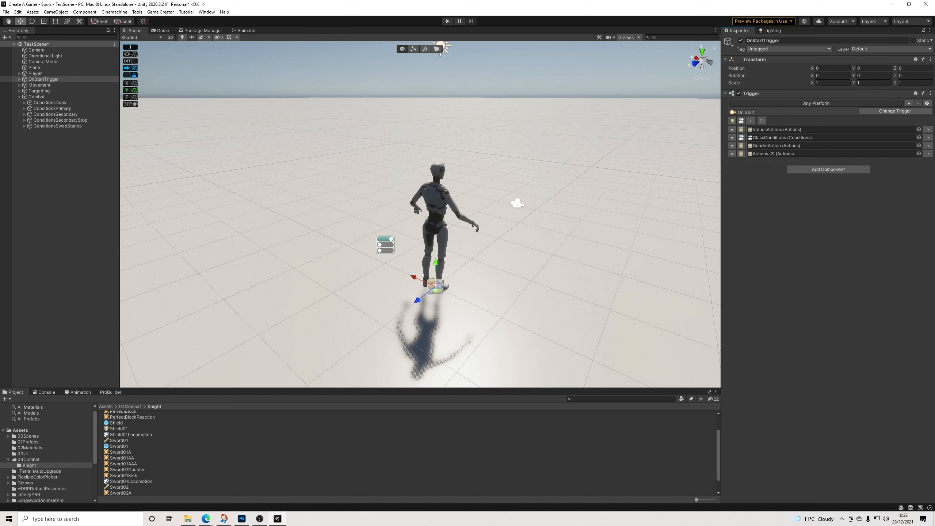
pyautogui.click(825, 154)
pyautogui.click(44, 102)
pyautogui.click(792, 41)
pyautogui.write('State')
pyautogui.press('Return')
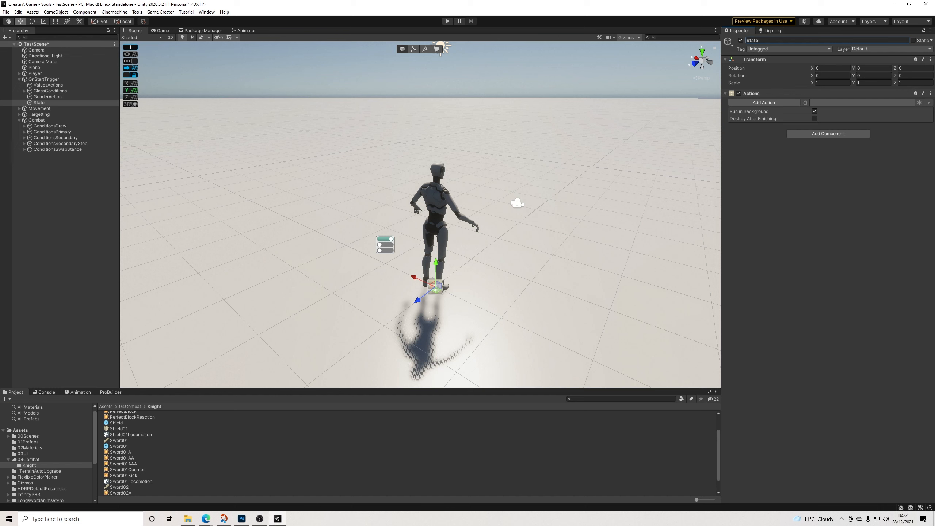
# Add a default state action for the Player to State and assign Sword01Locomotion as its character state
pyautogui.click(764, 102)
pyautogui.write('defa')
pyautogui.press('Return')
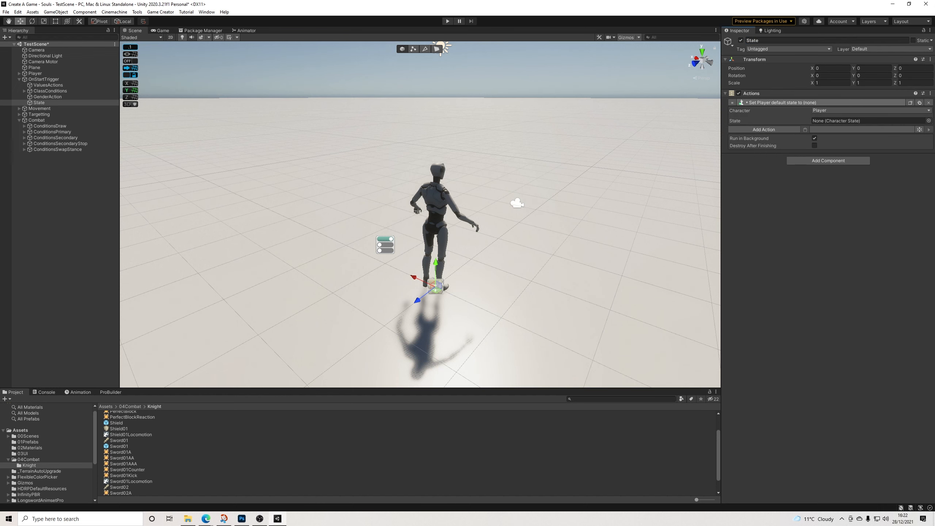
pyautogui.scroll(-2, 221, 460)
pyautogui.moveTo(131, 464); pyautogui.dragTo(869, 121)
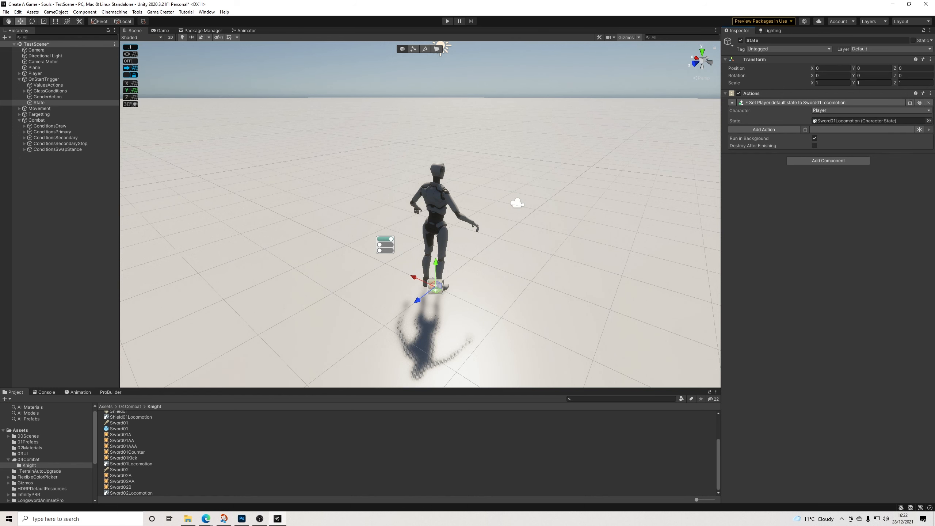
# Run the scene and check the Player's locomotion while switching between the two sword stances
pyautogui.hotkey('ctrl', 'p')
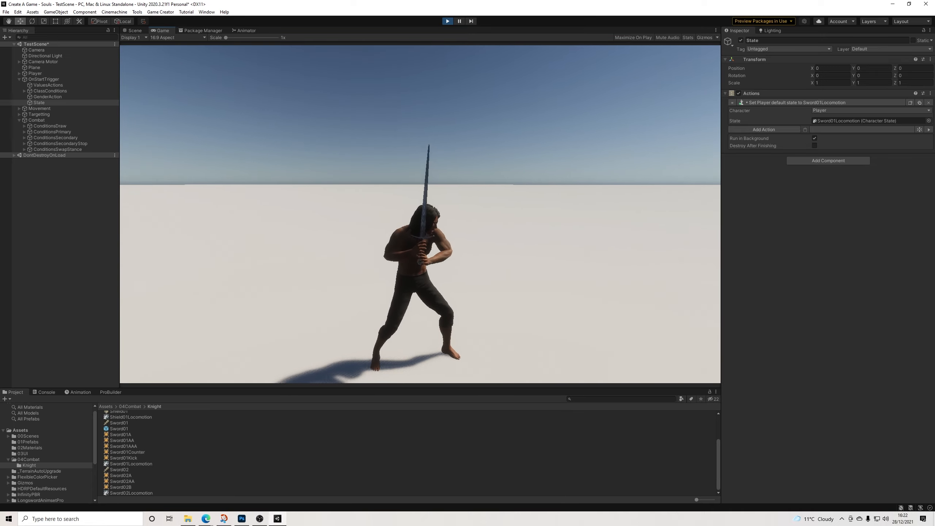
pyautogui.press('q')
pyautogui.press('q')
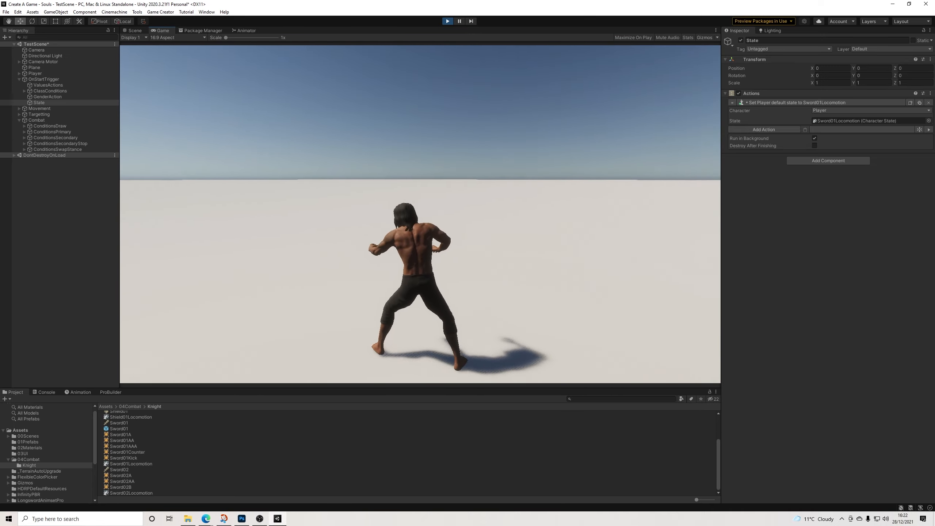
pyautogui.press('w')
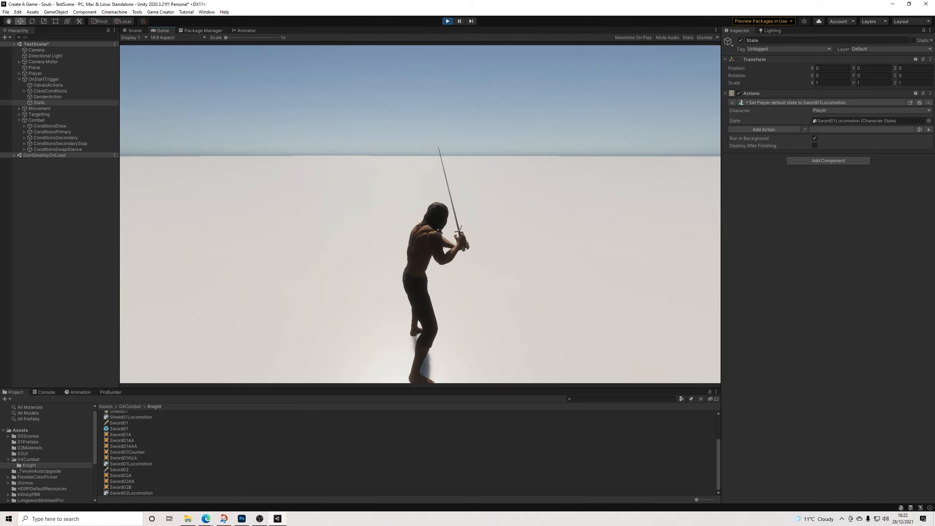
pyautogui.press('q')
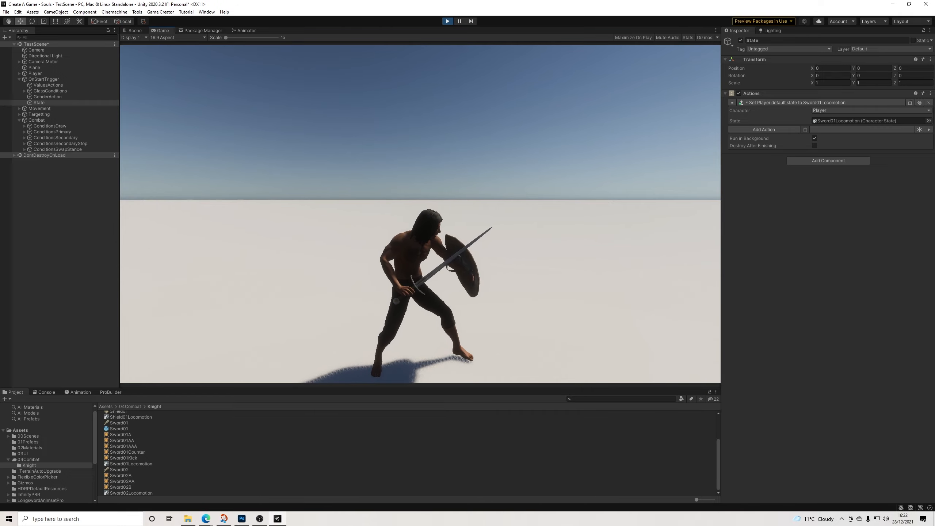
pyautogui.press('q')
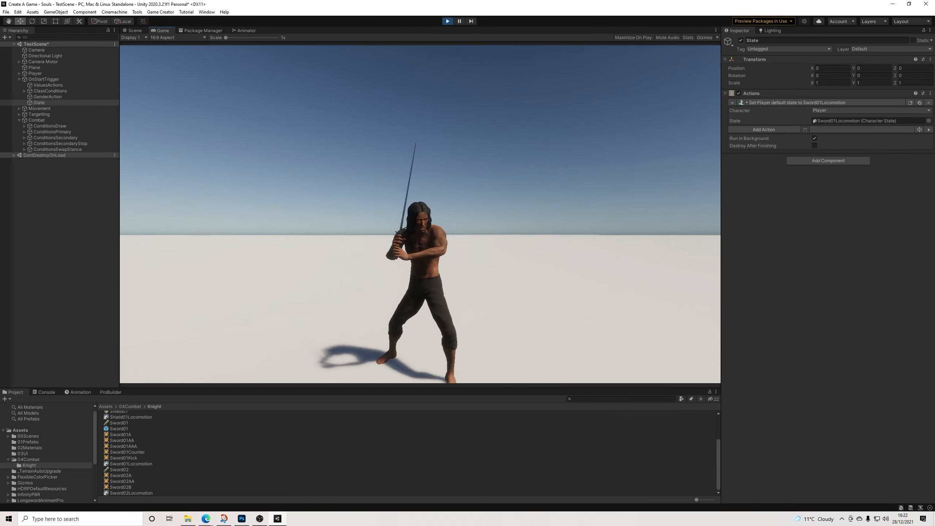
pyautogui.press('q')
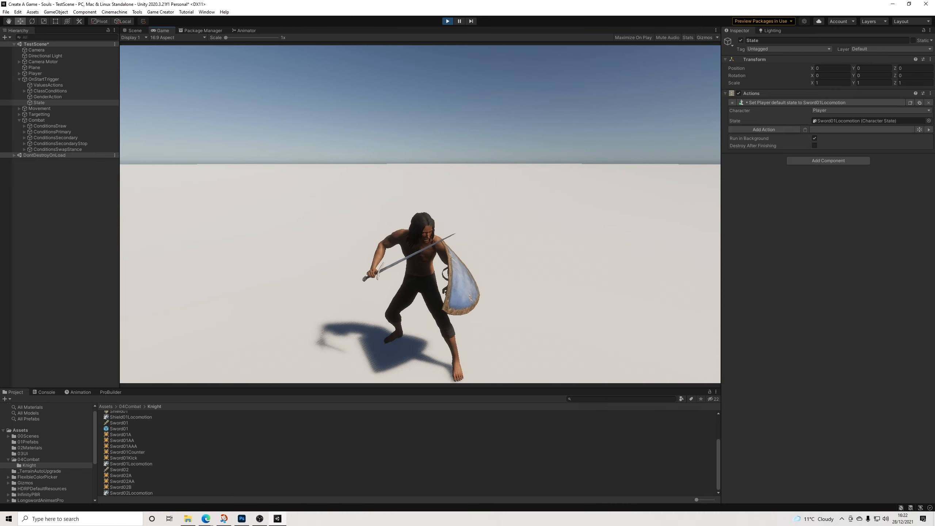
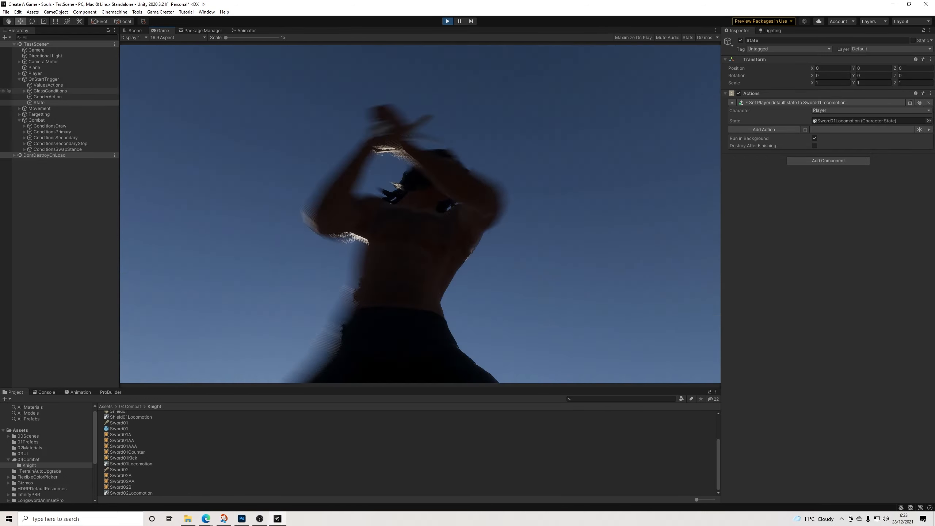
# Inspect the Player's Stats component while testing attacks in the running game
pyautogui.click(35, 73)
pyautogui.click(749, 297)
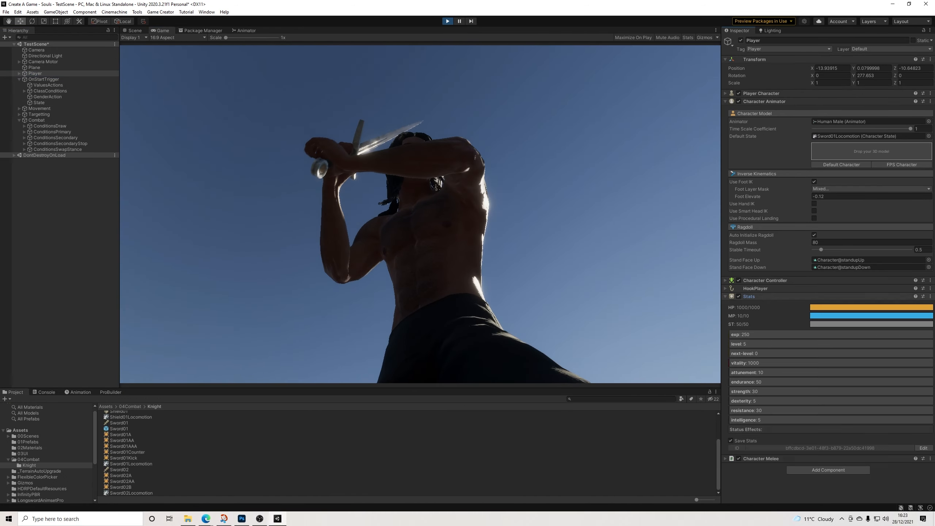
pyautogui.click(552, 254)
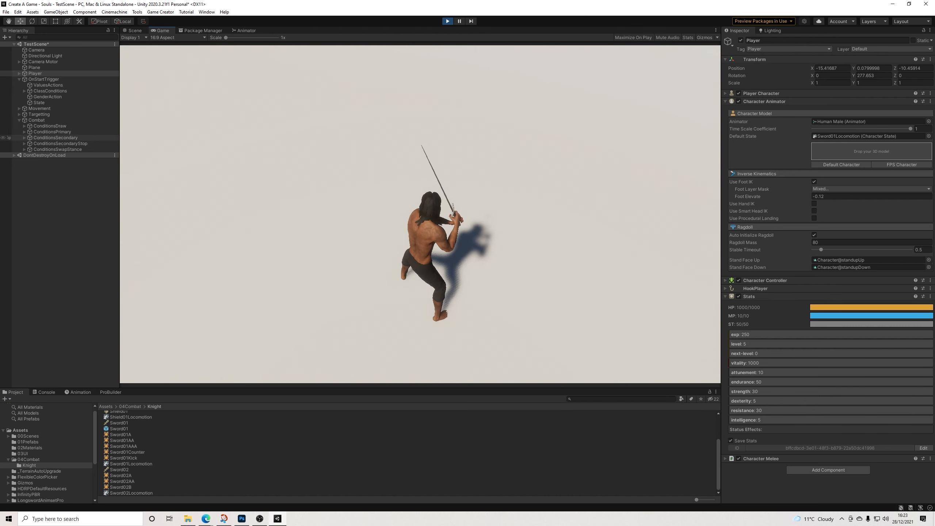
# Trace Combat's right-mouse-down trigger to ConditionsSecondary, examine its heavy-attack clause and retest the attack in the game
pyautogui.click(55, 138)
pyautogui.click(37, 120)
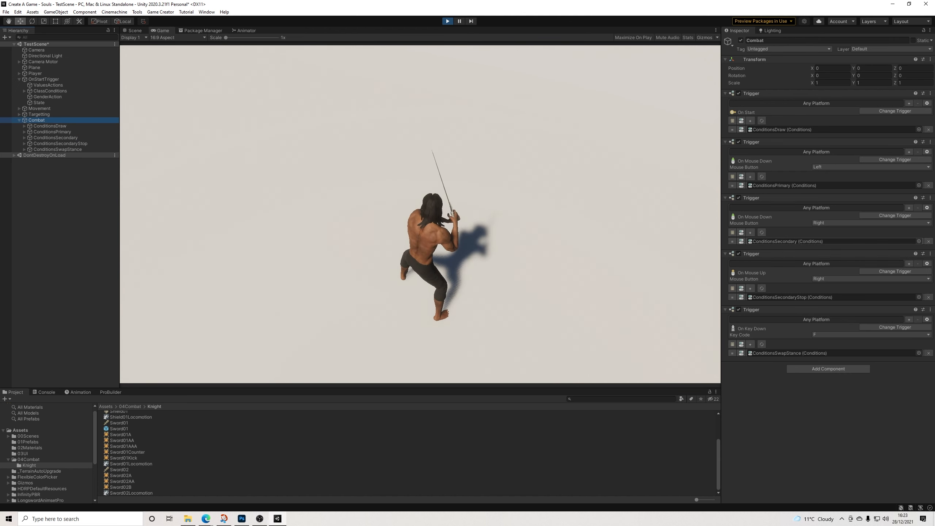
pyautogui.click(788, 241)
pyautogui.doubleClick(788, 241)
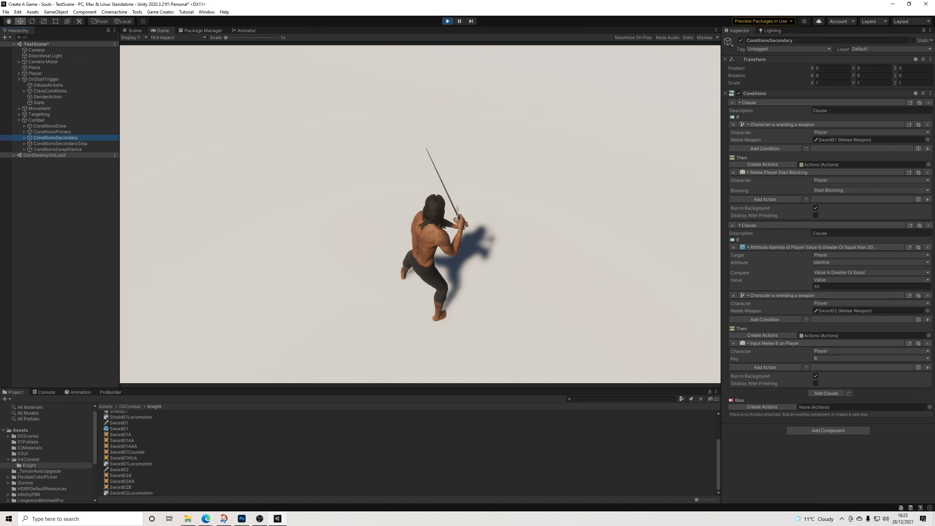
pyautogui.click(421, 215)
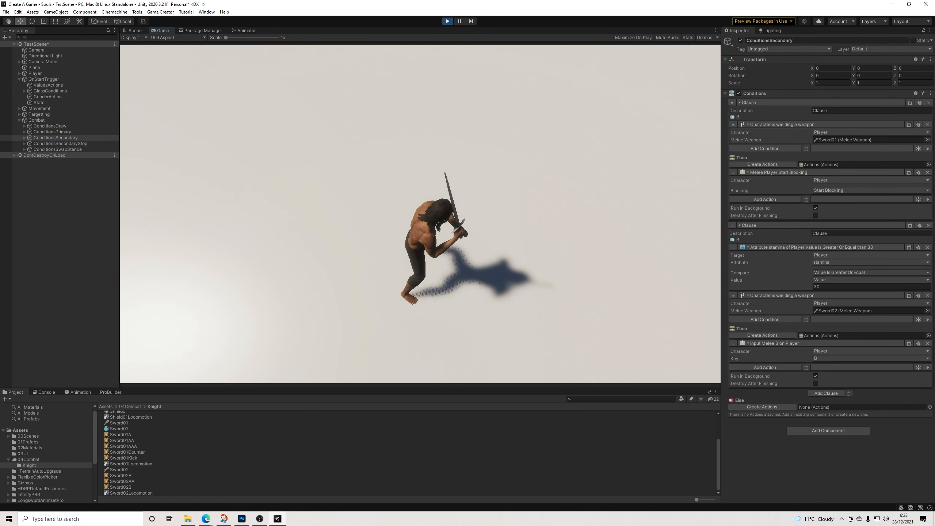
# Reduce the Sword02 weapon's Sword02B combo to a single input and set that input to B
pyautogui.click(119, 470)
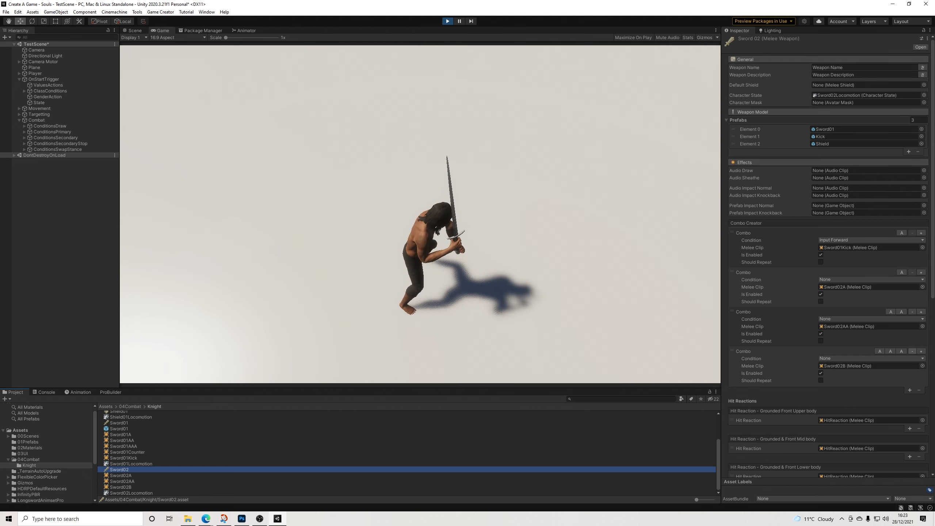
pyautogui.click(912, 352)
pyautogui.click(913, 352)
pyautogui.click(901, 351)
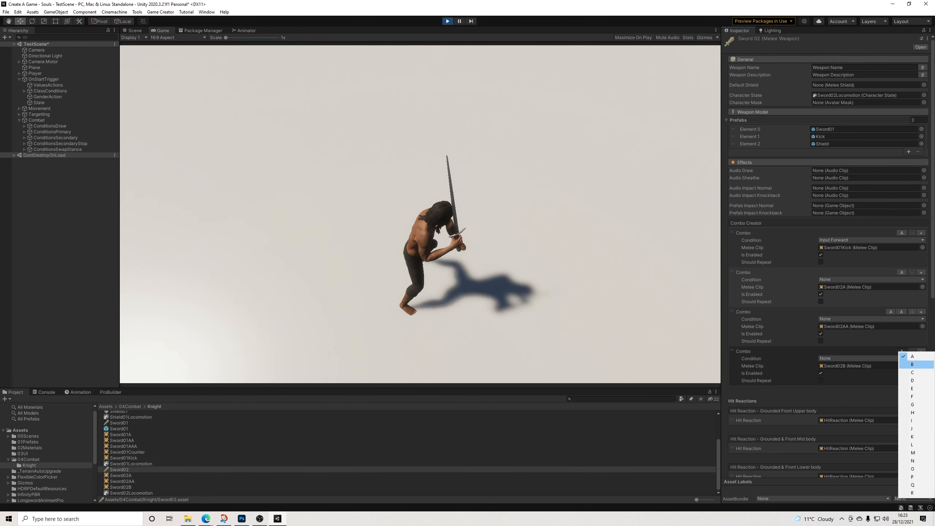
pyautogui.click(913, 364)
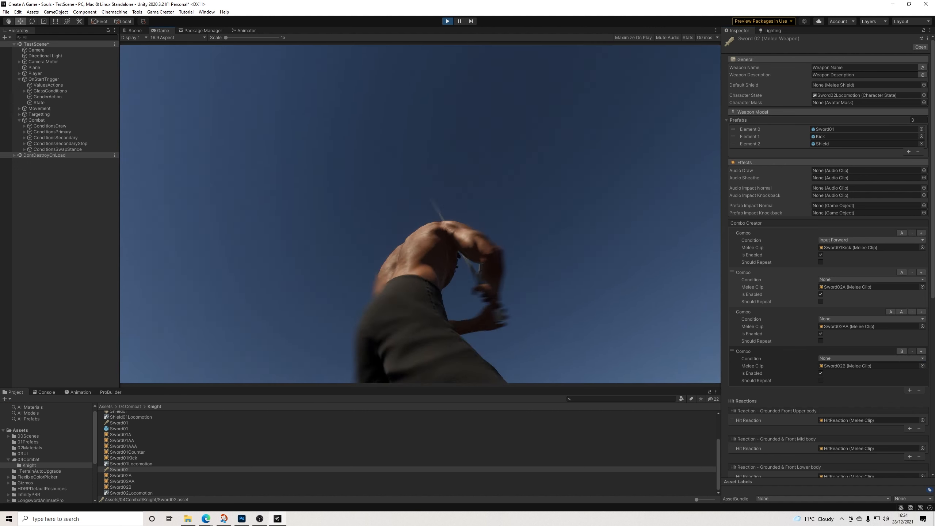
# Restart the game and test the Sword02 heavy attack repeatedly while watching the Player's stamina stat
pyautogui.click(448, 22)
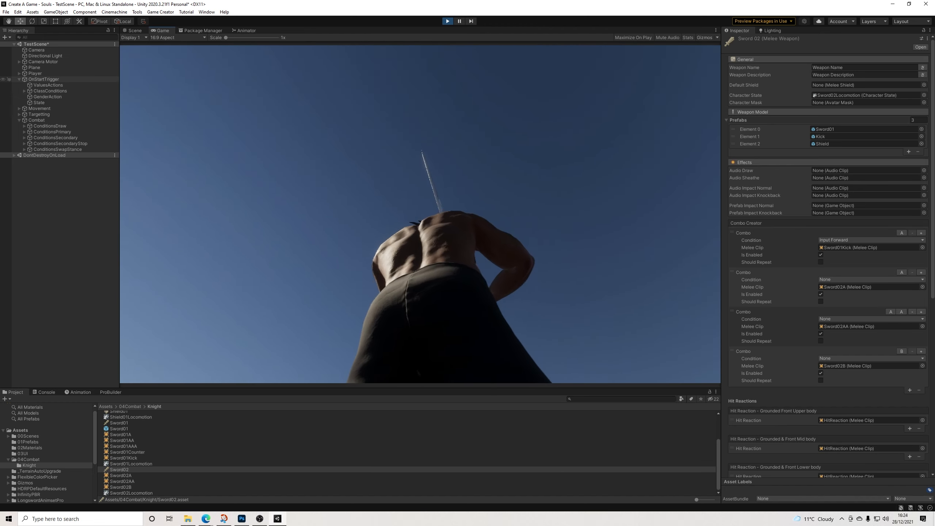
pyautogui.click(43, 79)
pyautogui.click(35, 74)
pyautogui.click(420, 214)
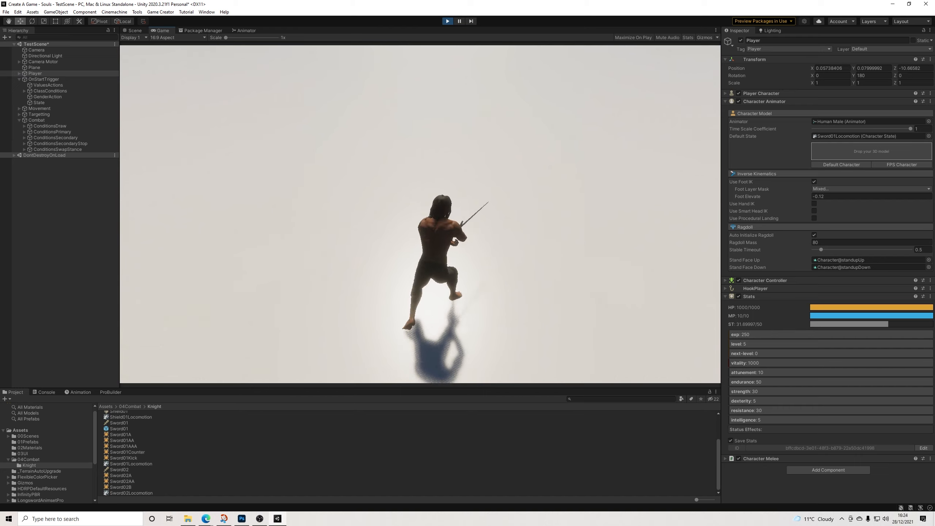
pyautogui.click(420, 214)
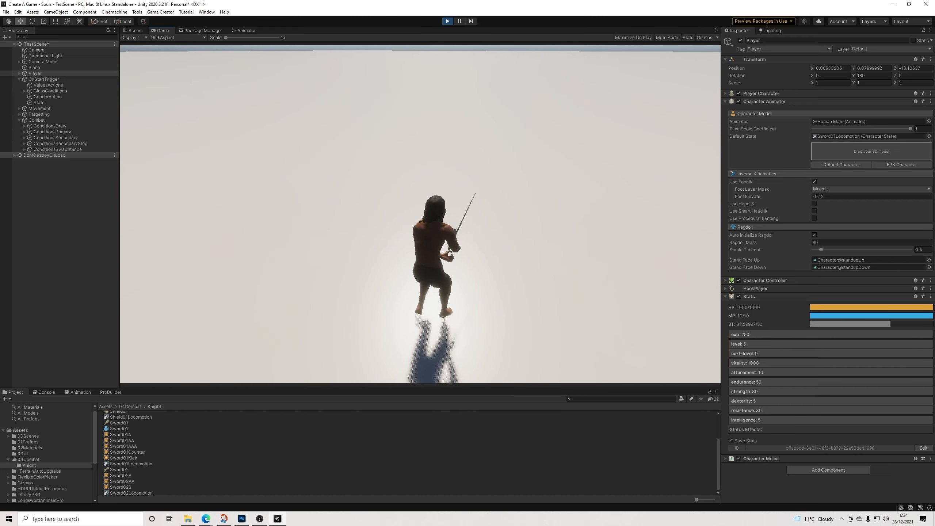
pyautogui.click(420, 214)
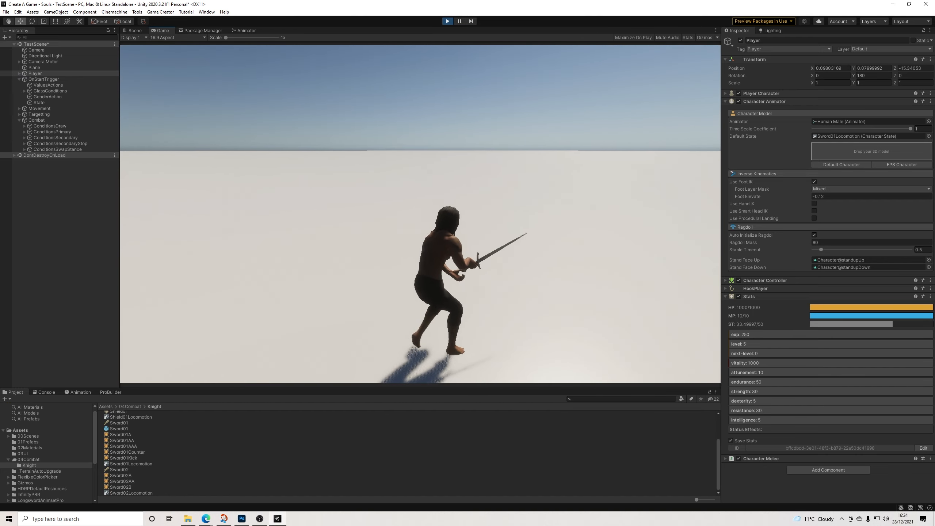
pyautogui.click(420, 214)
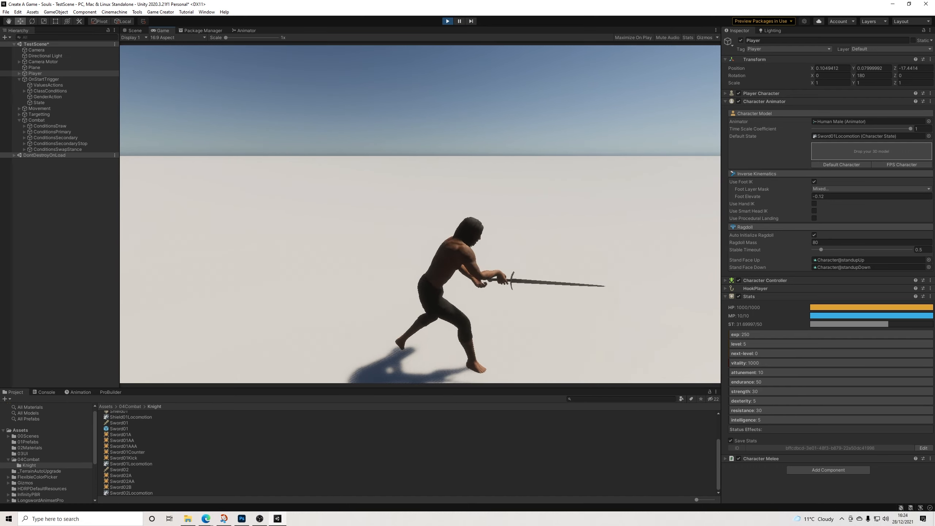
pyautogui.click(420, 215)
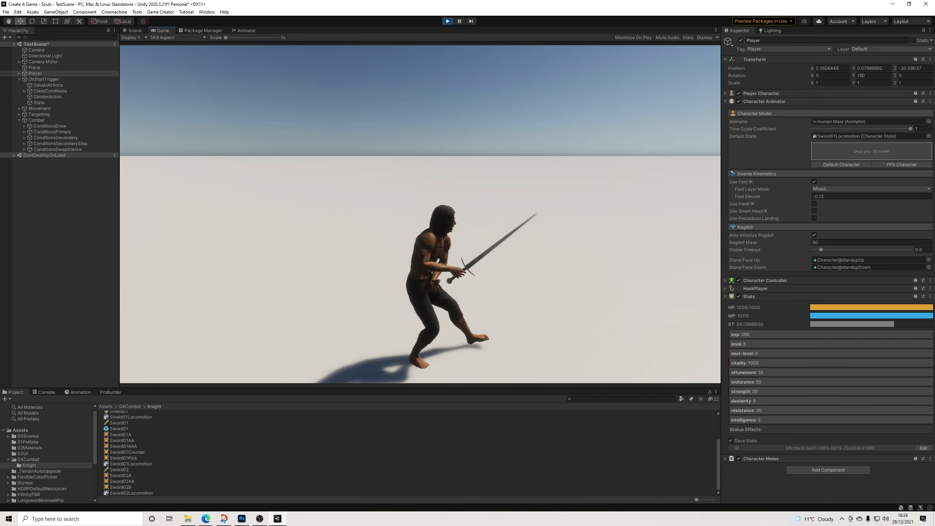
# Test another sword attack in the running game while watching the Player's stats, and stop the game
pyautogui.click(421, 214)
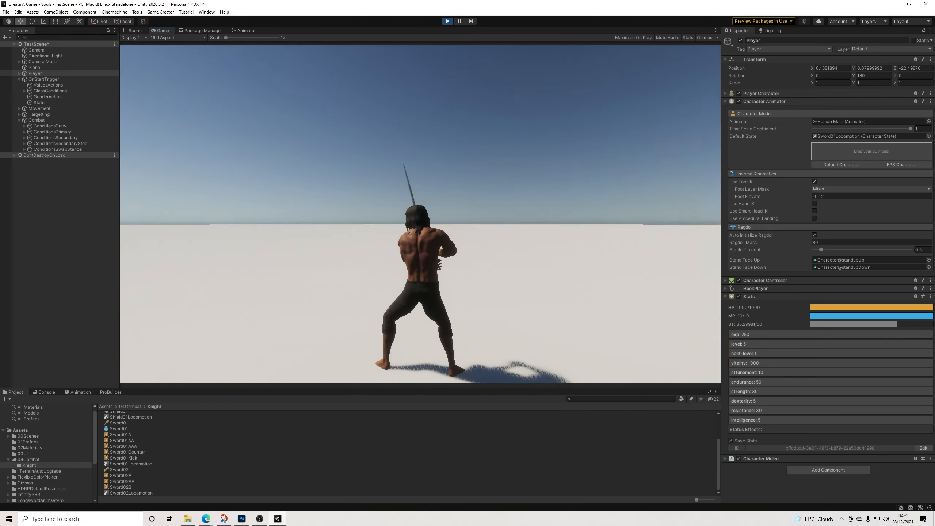
pyautogui.hotkey('ctrl', 'p')
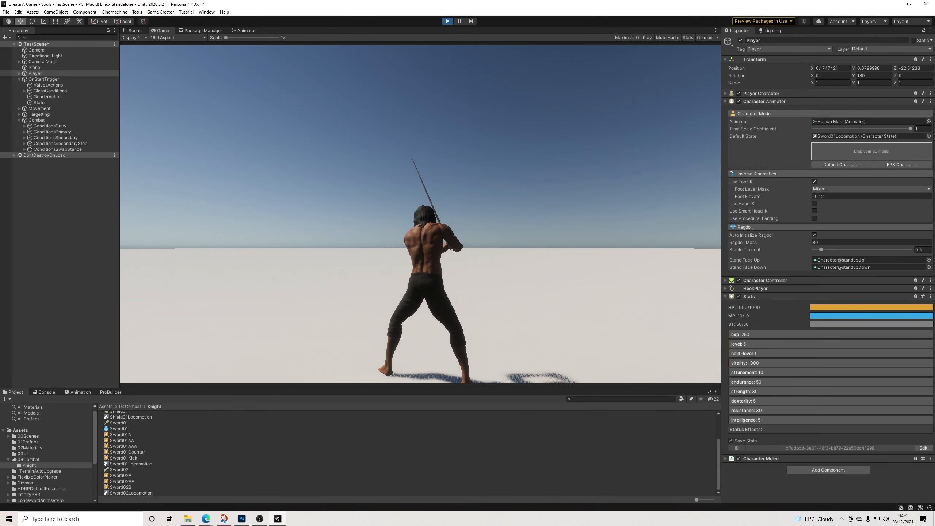
pyautogui.scroll(-5, 420, 215)
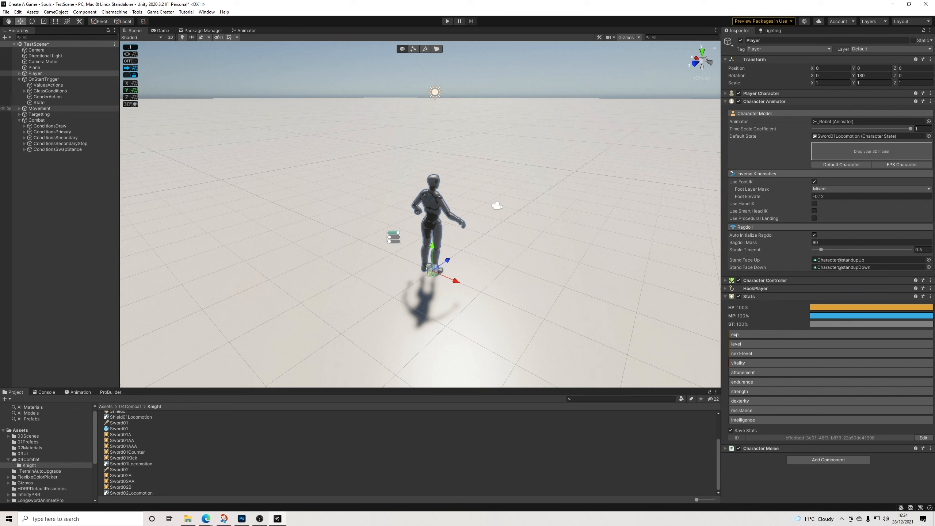
# Replace the Actions slot on Movement's DashTrigger with a new Conditions slot
pyautogui.click(39, 109)
pyautogui.click(19, 109)
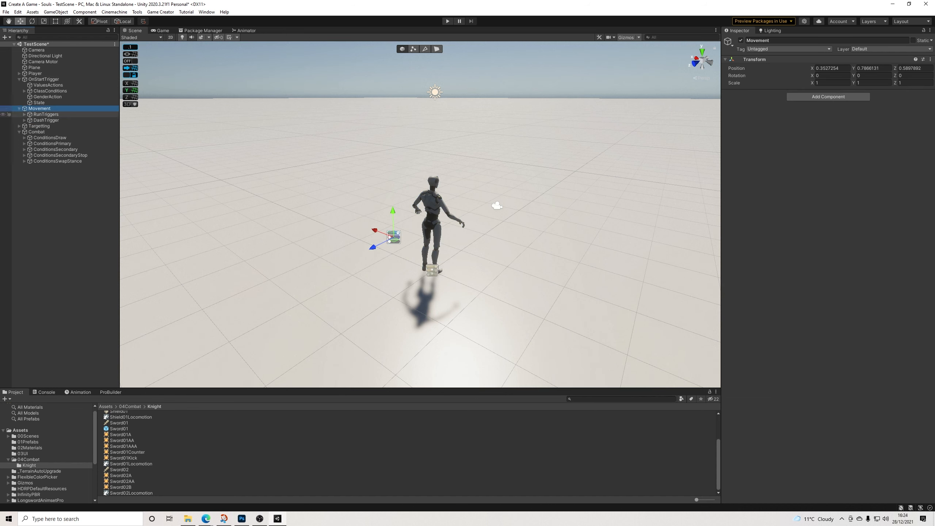
pyautogui.click(46, 120)
pyautogui.click(792, 137)
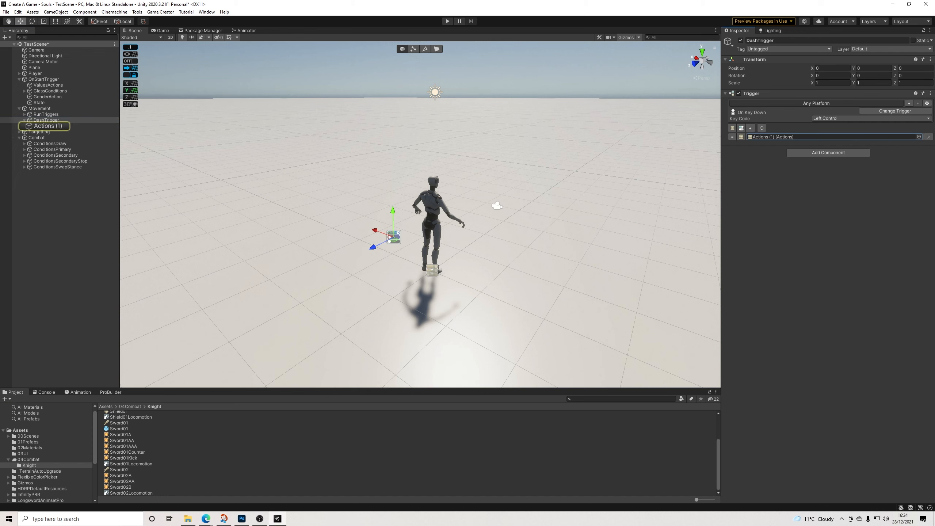
pyautogui.click(46, 121)
pyautogui.click(741, 128)
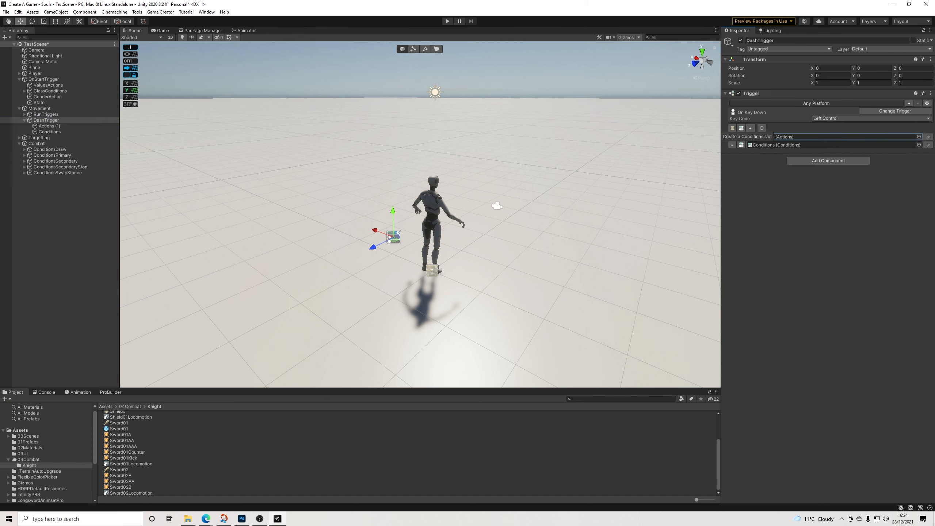
pyautogui.click(928, 136)
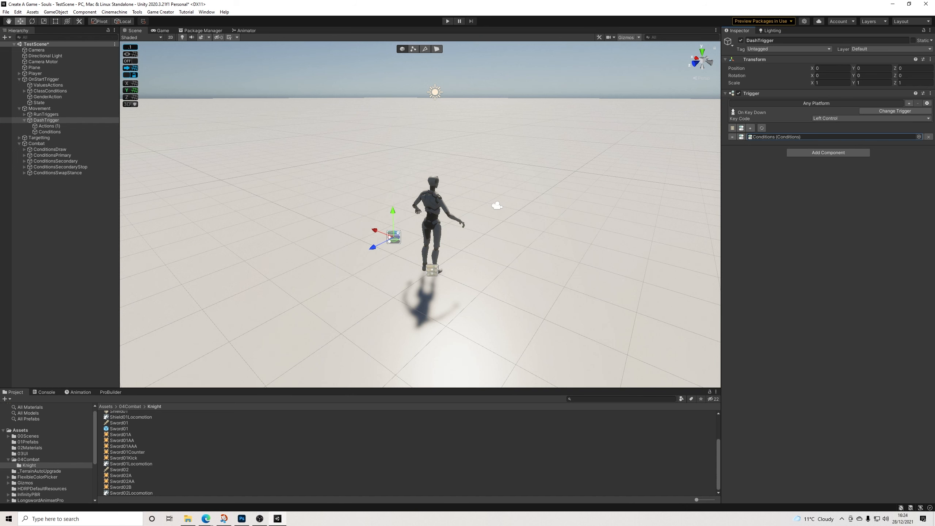
# Rename DashTrigger's new Conditions object to ConditionsDash and nest Actions (1) under it
pyautogui.click(50, 126)
pyautogui.click(49, 132)
pyautogui.click(783, 40)
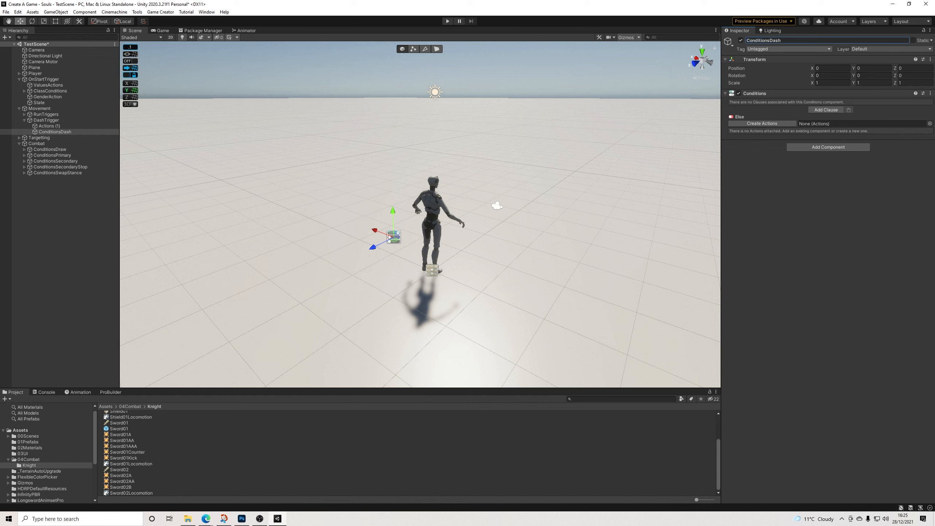
pyautogui.moveTo(50, 126); pyautogui.dragTo(56, 132)
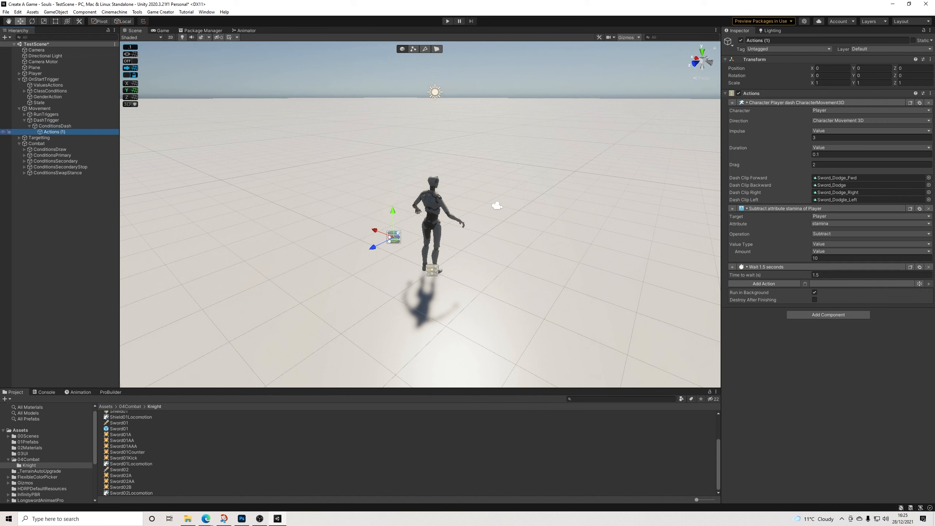
# Add a clause to ConditionsDash and assign Actions (1) as the actions it runs
pyautogui.click(56, 126)
pyautogui.click(827, 110)
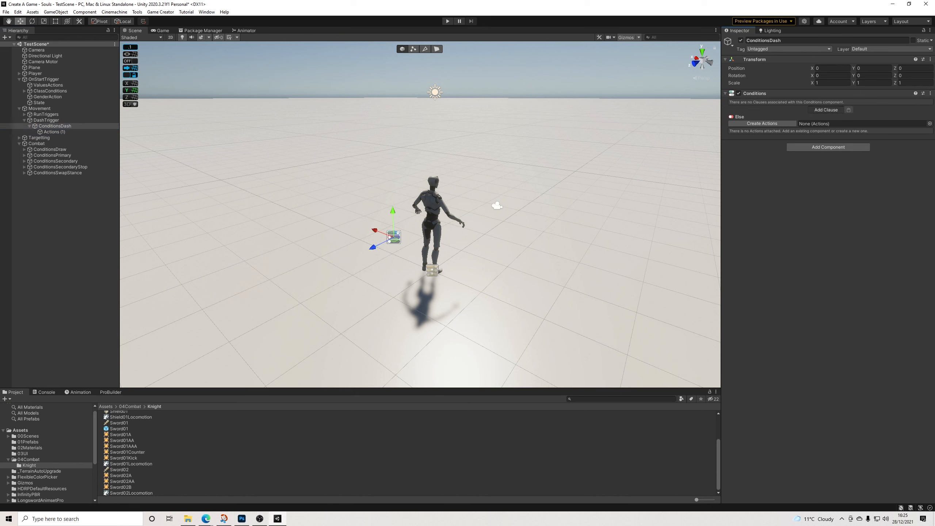
pyautogui.moveTo(54, 132); pyautogui.dragTo(861, 140)
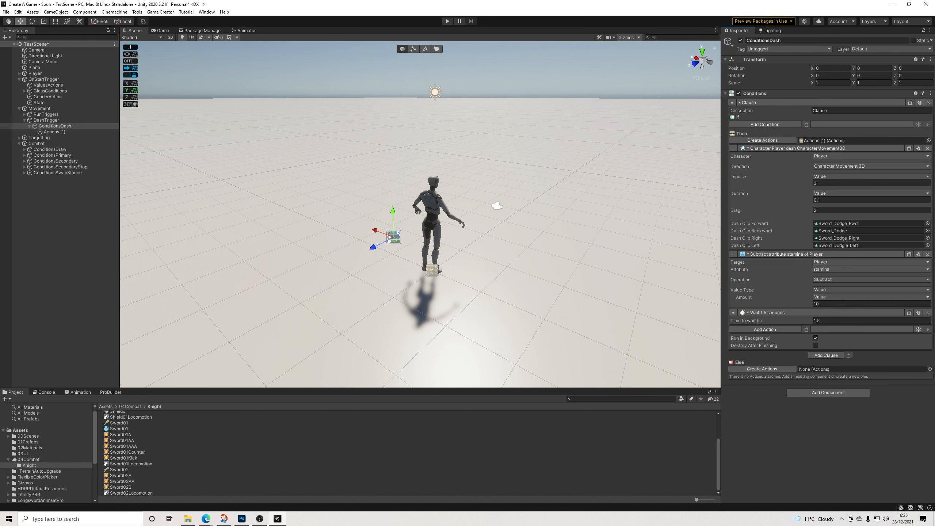
# Add an attribute condition to the ConditionsDash clause requiring the Player's stamina Value Is Greater Or Equal to 10
pyautogui.click(764, 124)
pyautogui.write('drsh')
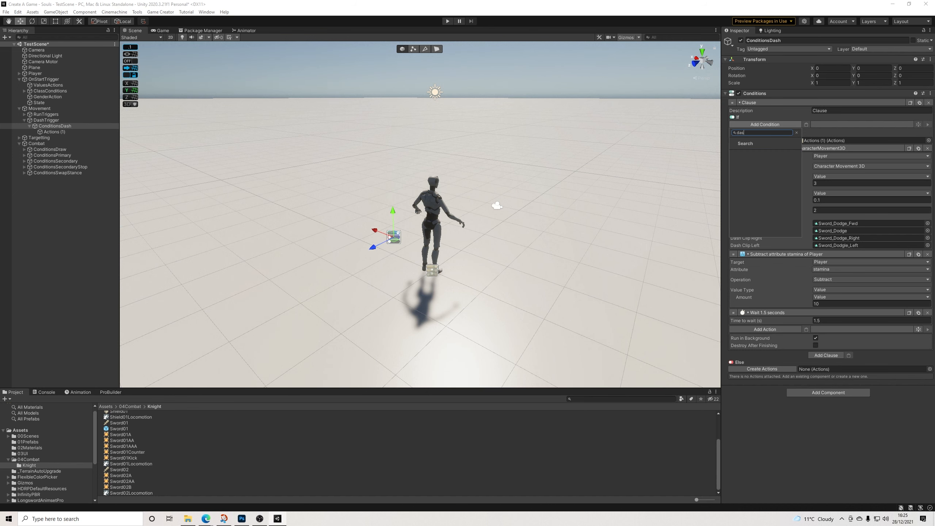
pyautogui.press('BackSpace')
pyautogui.press('BackSpace')
pyautogui.press('BackSpace')
pyautogui.press('BackSpace')
pyautogui.write('att')
pyautogui.press('Return')
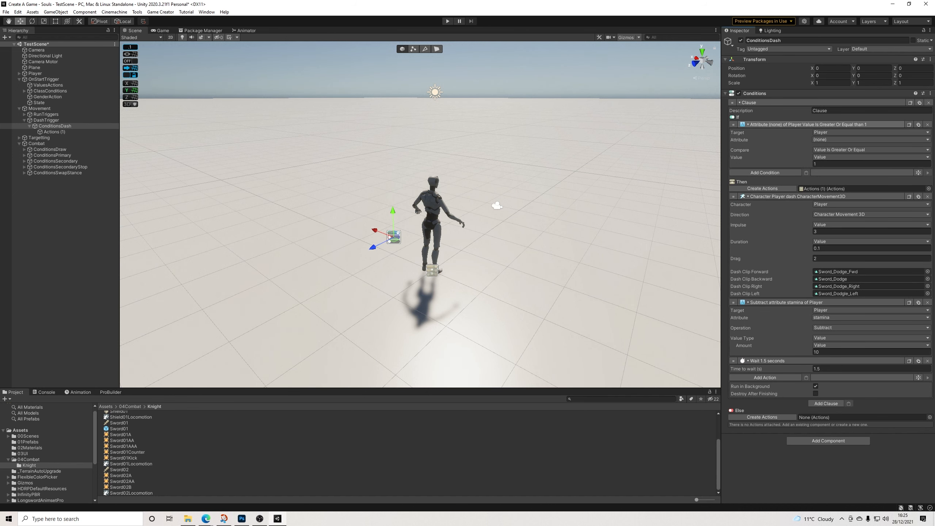
pyautogui.click(844, 139)
pyautogui.click(843, 169)
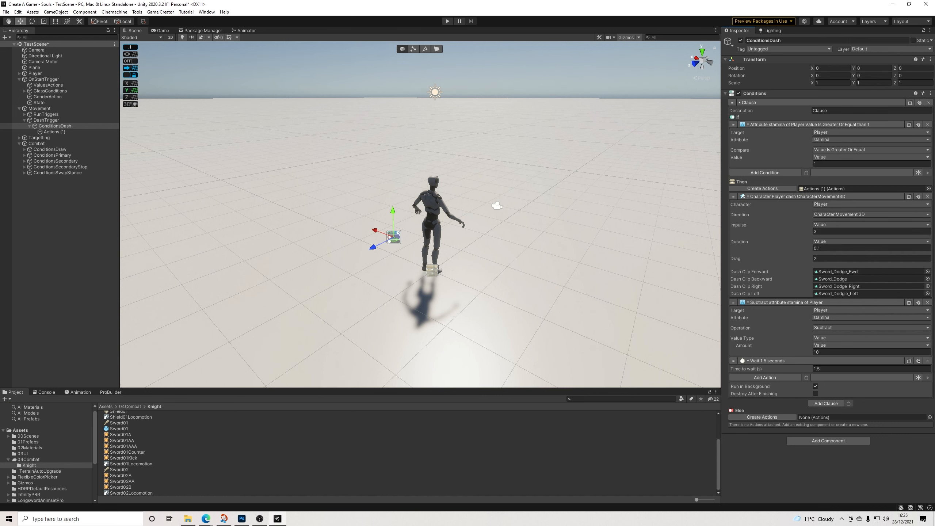
pyautogui.click(871, 149)
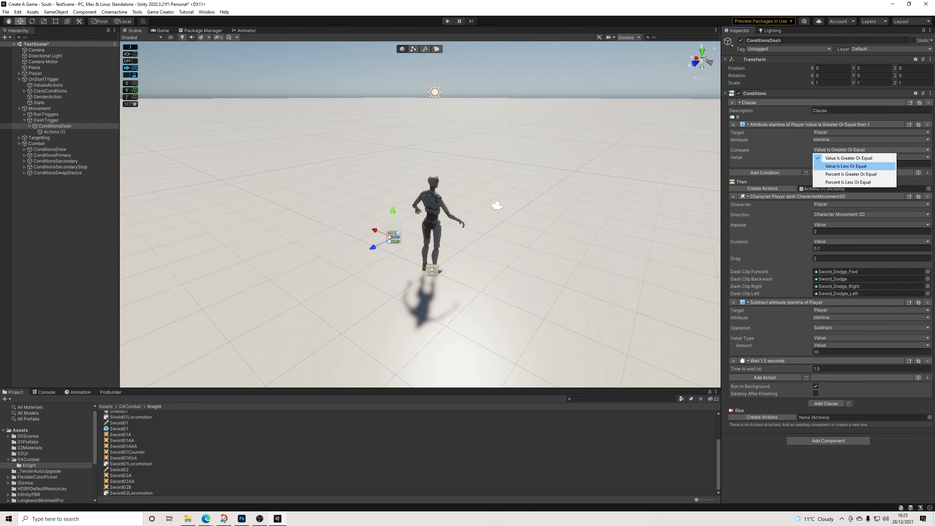
pyautogui.click(847, 159)
pyautogui.click(843, 164)
pyautogui.write('10')
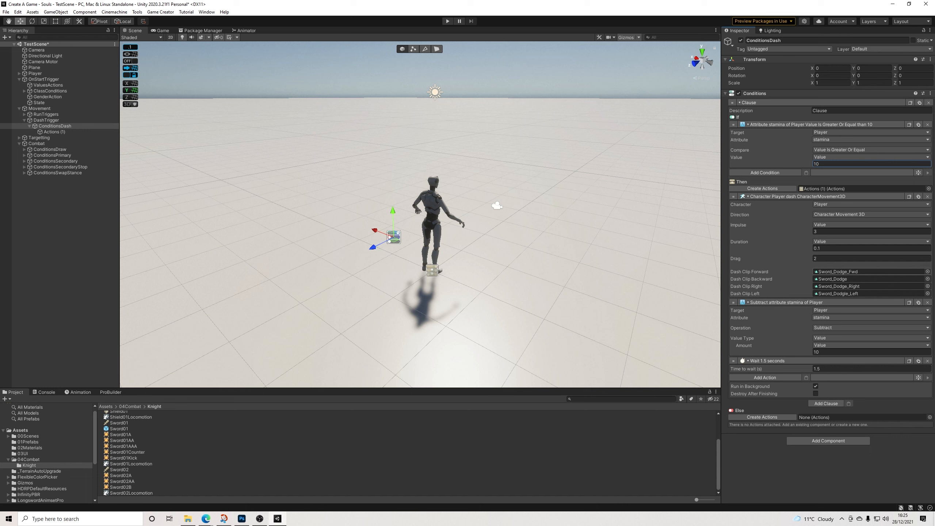
# Locate the forward dash clip's asset in the project, and test the Player's dashes in the running game
pyautogui.click(847, 272)
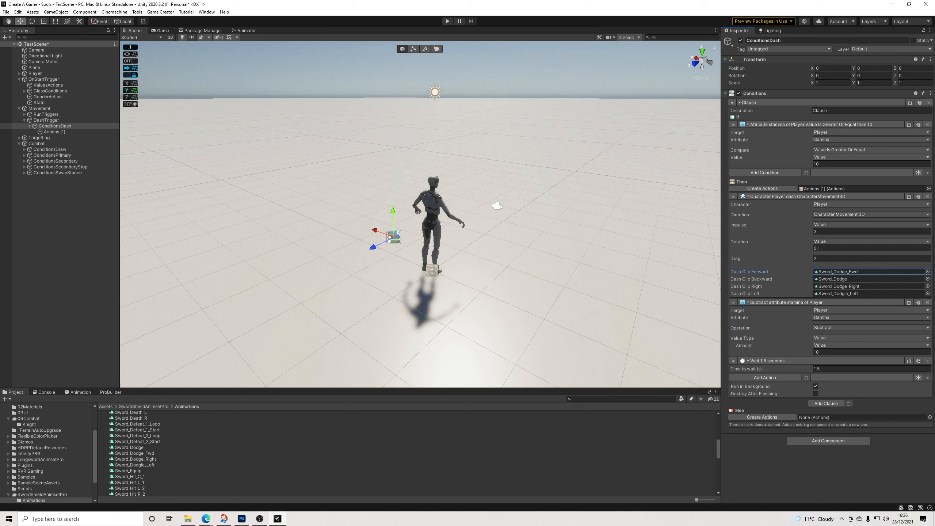
pyautogui.click(447, 21)
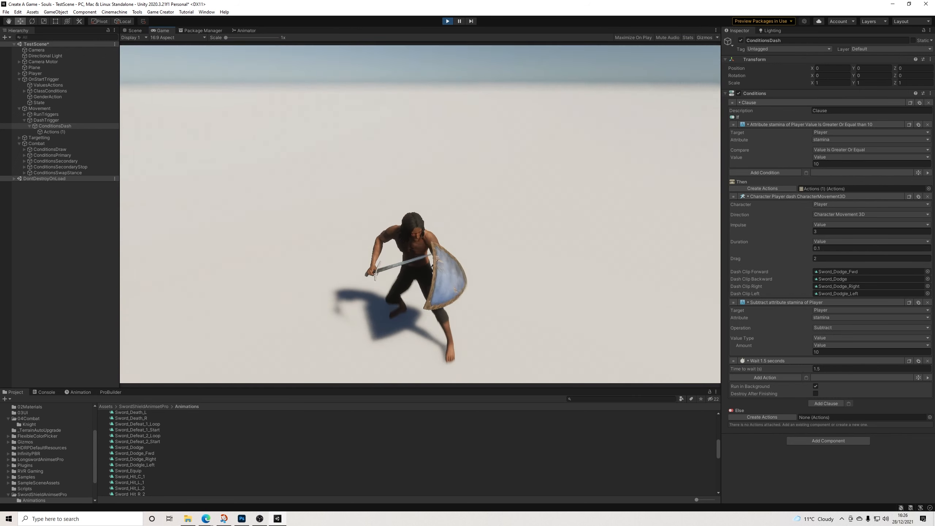
pyautogui.press('w')
pyautogui.press('space')
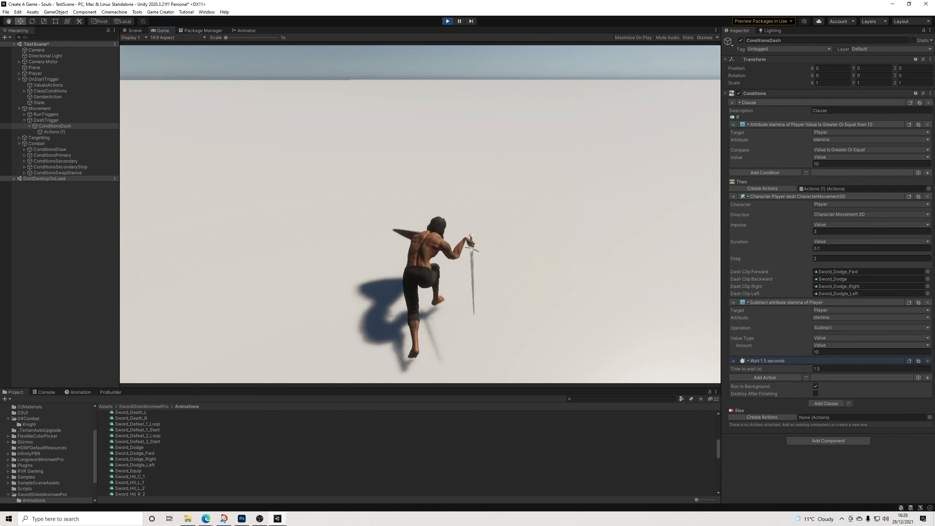
pyautogui.press('a')
pyautogui.press('space')
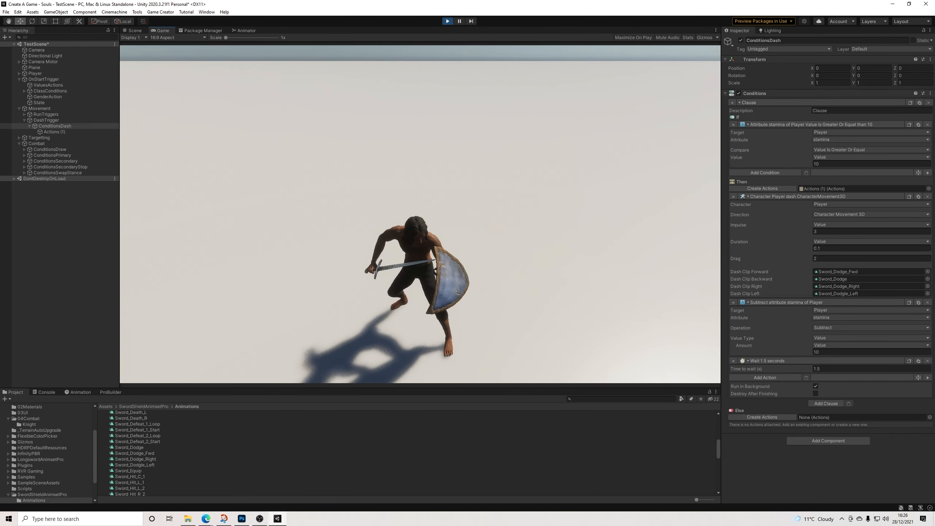
pyautogui.press('space')
pyautogui.press('space')
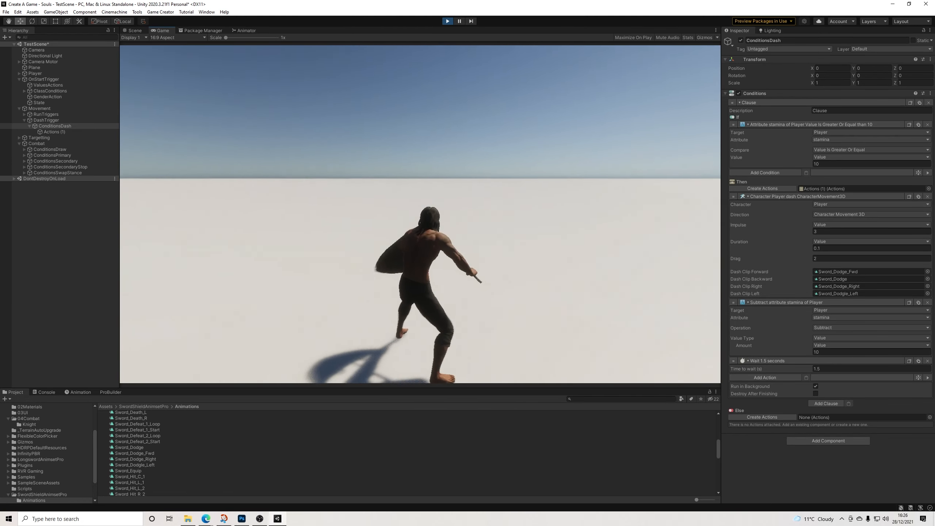
pyautogui.press('space')
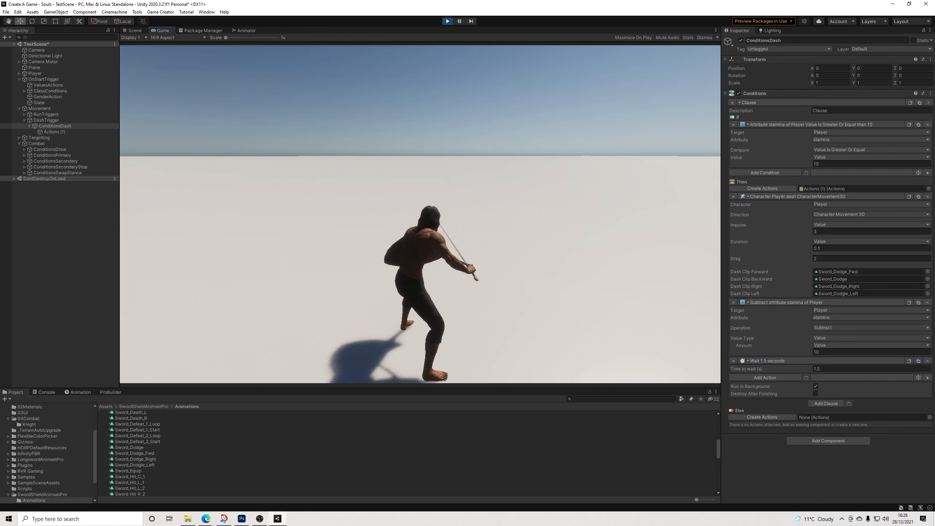
# Try the dash without its 1.5-second wait action during play, and stop the game
pyautogui.click(928, 361)
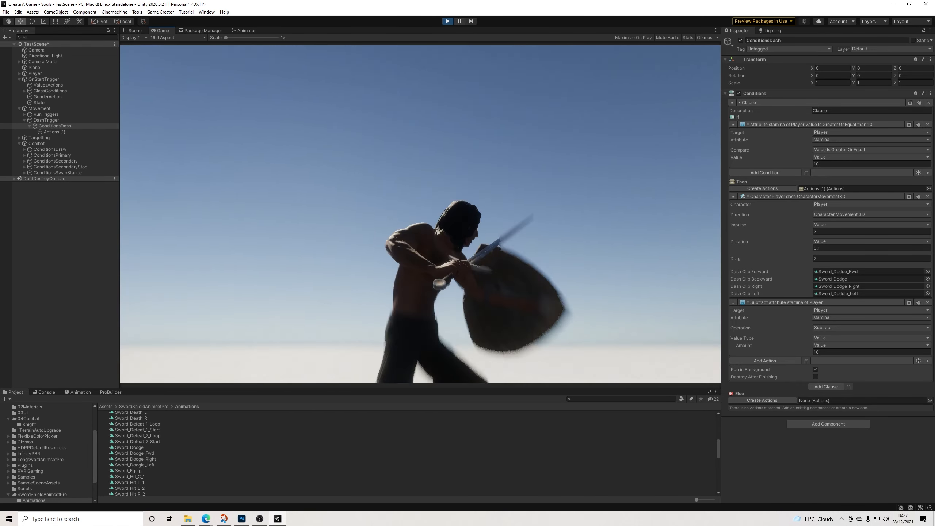
pyautogui.hotkey('ctrl', 'p')
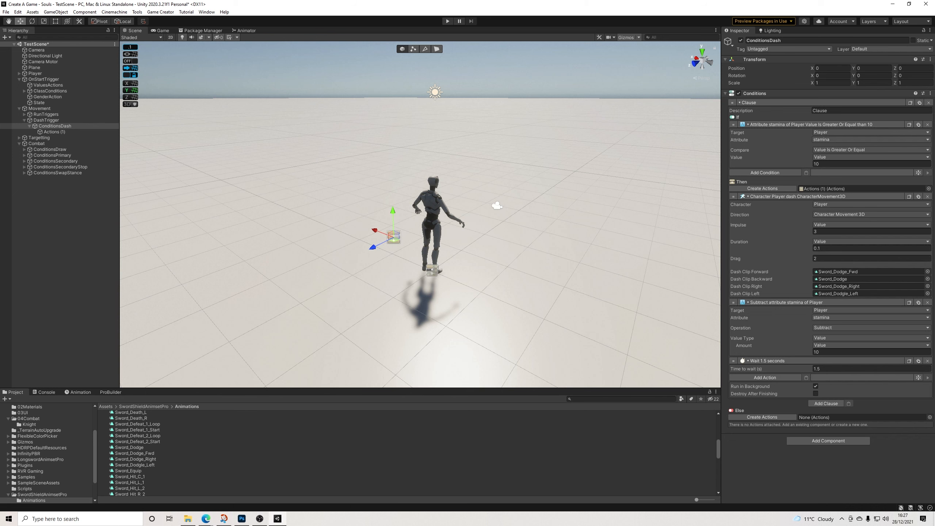
# Deselect ConditionsDash and collapse the Movement, OnStartTrigger and Combat groups in the scene hierarchy
pyautogui.scroll(-5, 420, 214)
pyautogui.moveTo(421, 214); pyautogui.dragTo(383, 248, button='middle')
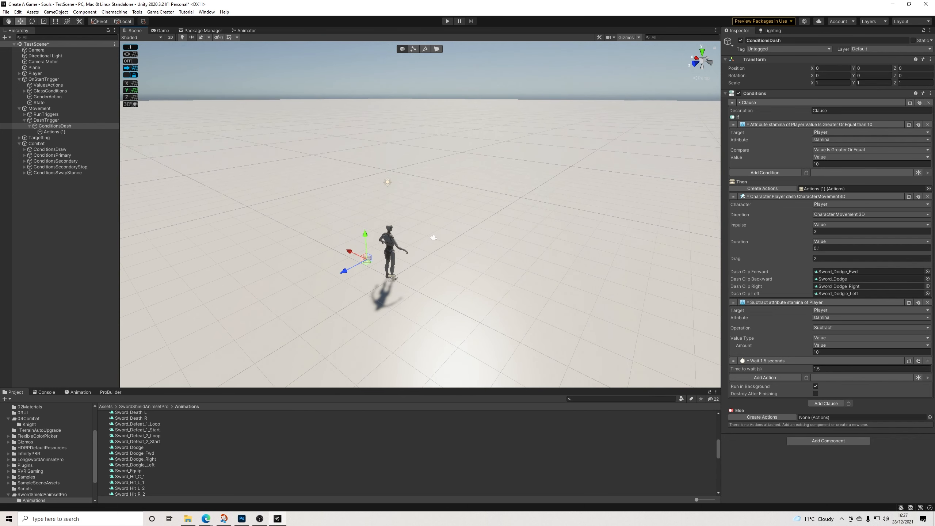
pyautogui.click(59, 221)
pyautogui.click(19, 109)
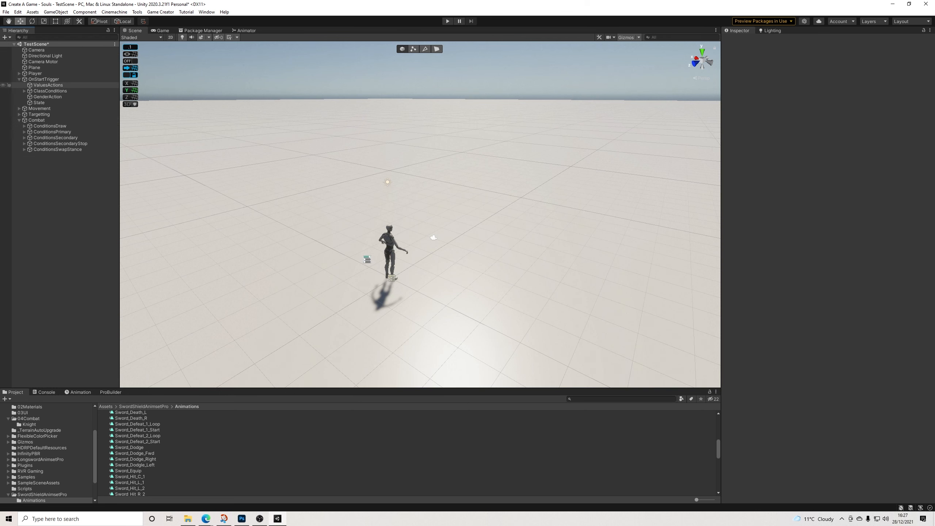
pyautogui.click(19, 79)
pyautogui.click(19, 97)
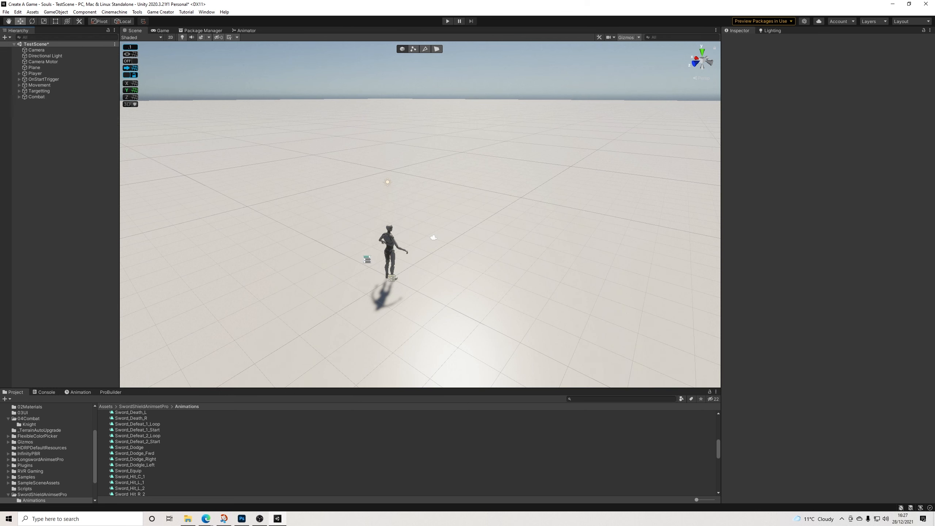
# Create a new Game Creator Character at the root of TestScene
pyautogui.rightClick(51, 137)
pyautogui.moveTo(85, 224)
pyautogui.moveTo(145, 224)
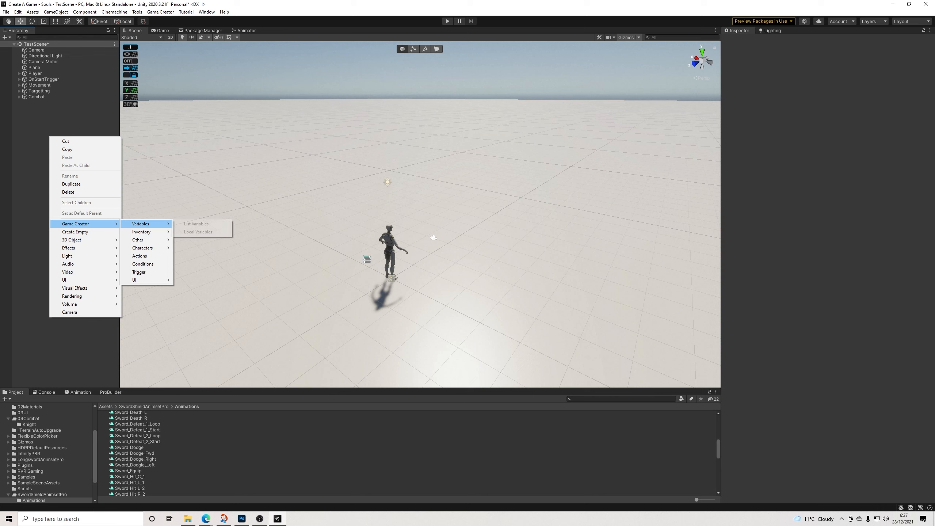
pyautogui.moveTo(146, 240)
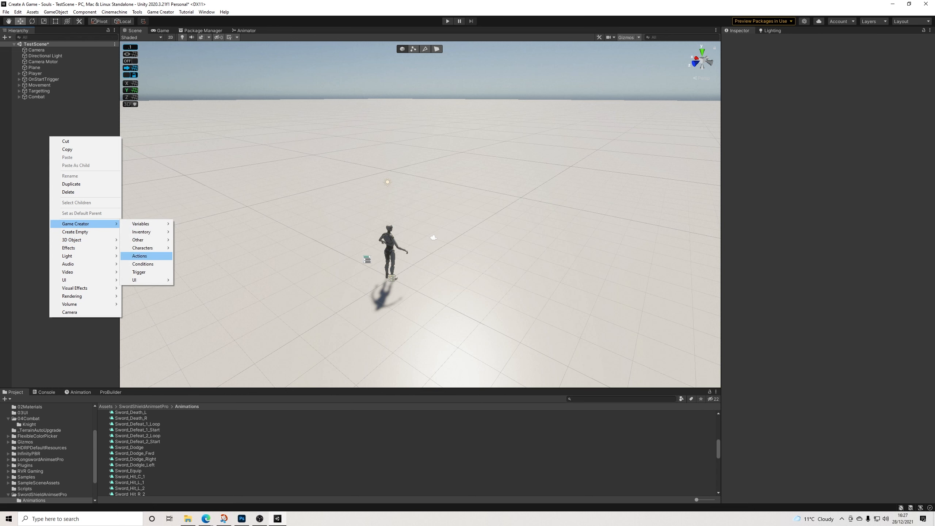
pyautogui.click(194, 248)
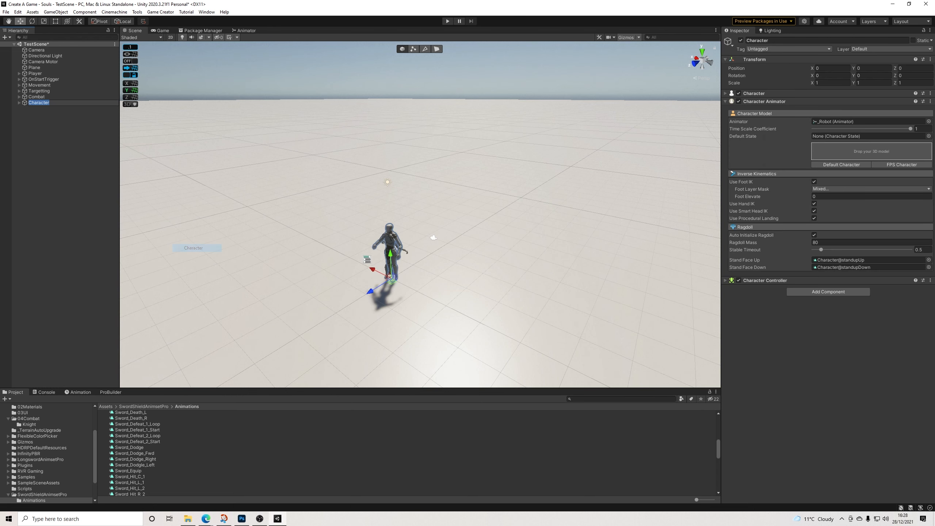
# Move the new Character away from the Player to about Z -4.05 and tag it Enemy
pyautogui.moveTo(371, 292); pyautogui.dragTo(447, 244)
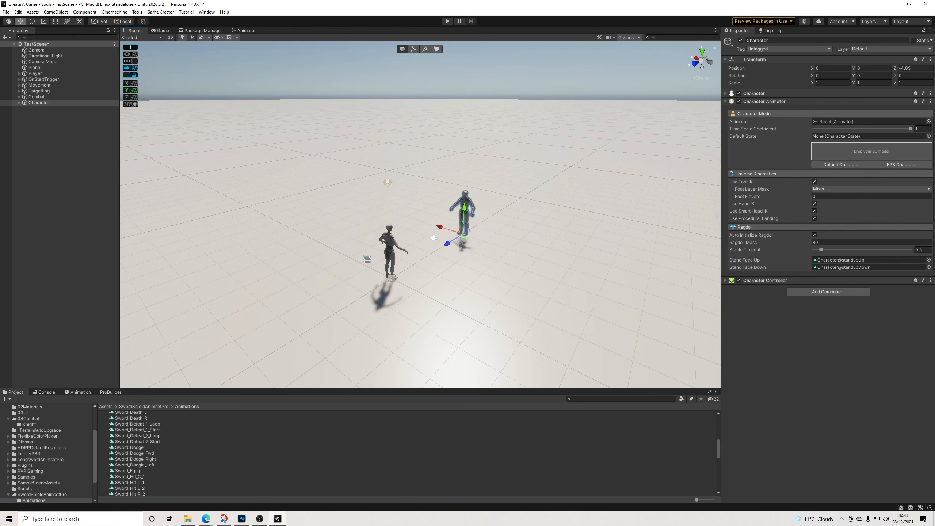
pyautogui.click(788, 49)
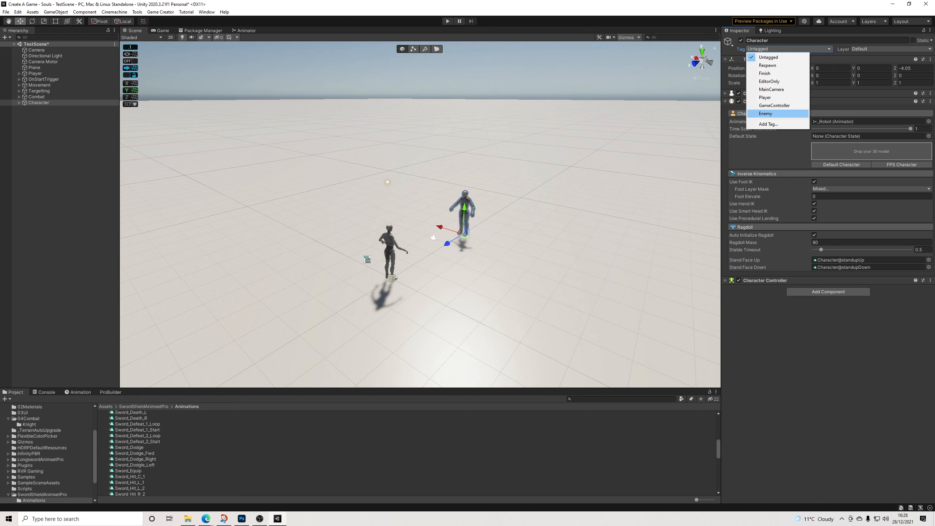
pyautogui.click(777, 114)
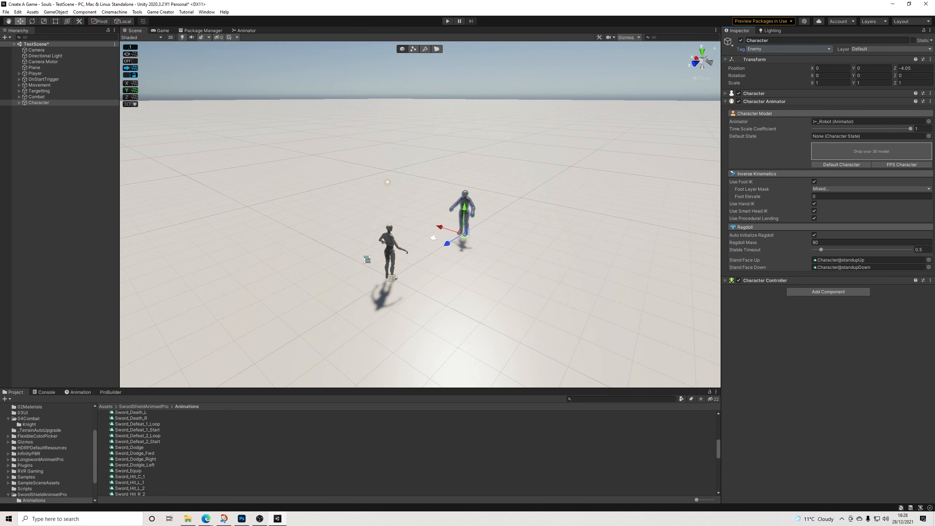
# Add a Character Melee component to the enemy Character and expand its settings
pyautogui.scroll(1, 441, 236)
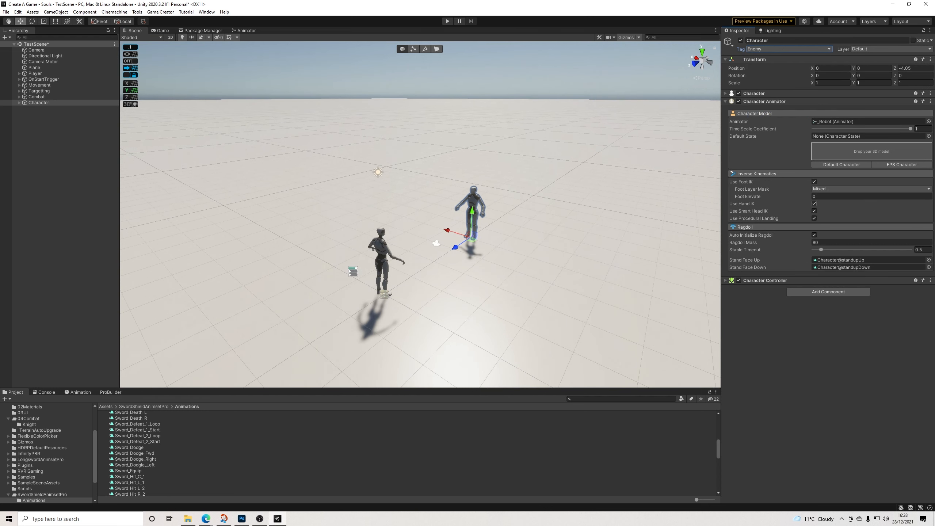
pyautogui.click(829, 291)
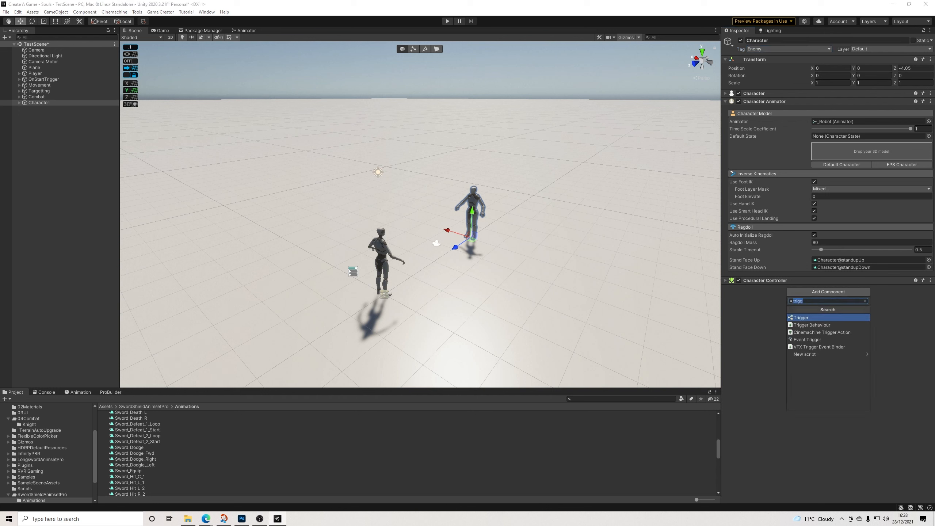
pyautogui.write('chara')
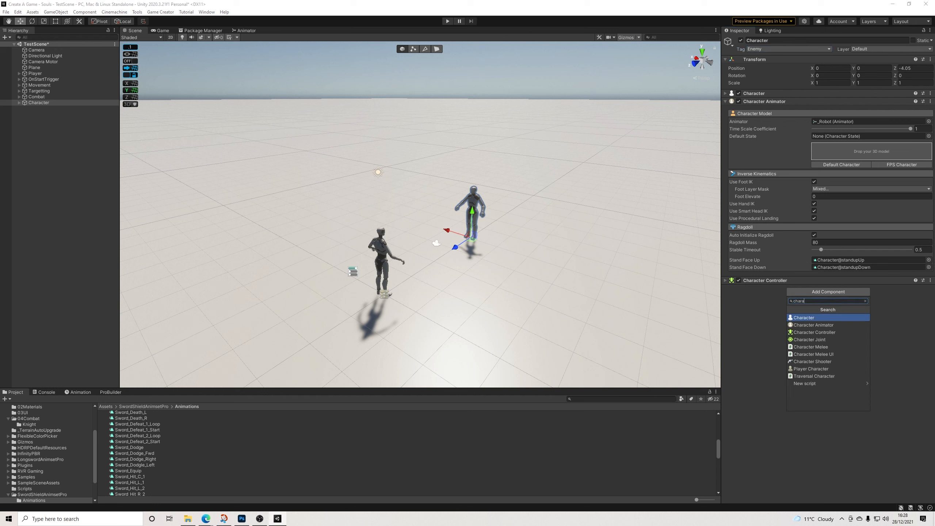
pyautogui.click(811, 348)
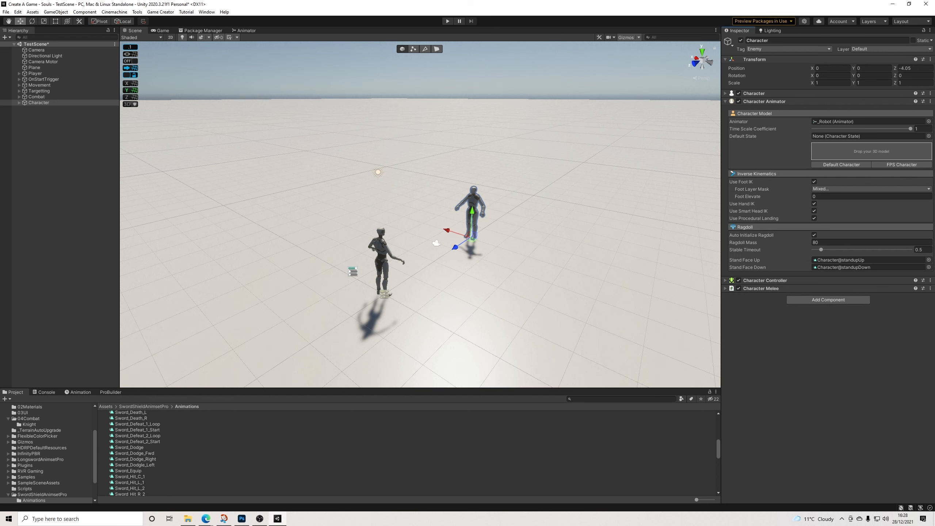
pyautogui.click(761, 289)
pyautogui.click(761, 289)
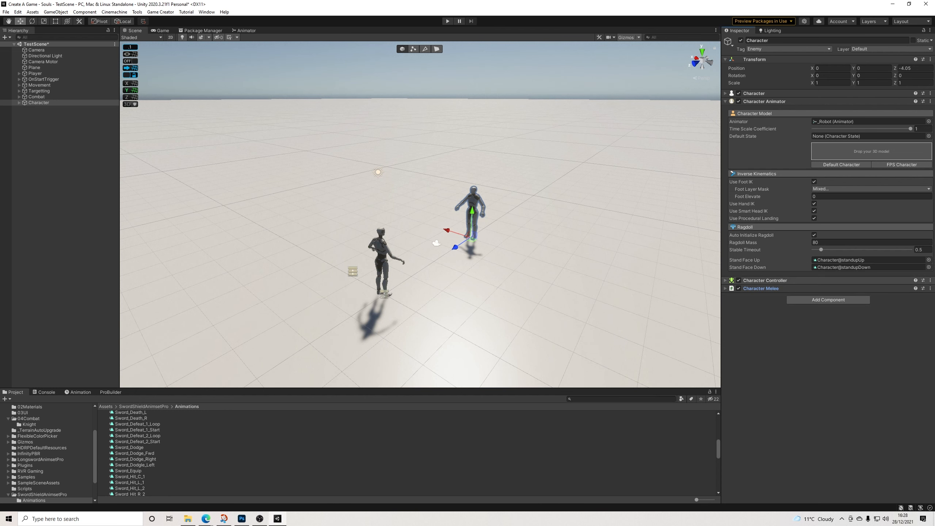
pyautogui.click(761, 288)
# Assign the Sword01 melee weapon from the 04Combat Knight folder as the enemy Character's Sheathed Hit Reactions
pyautogui.scroll(-15, 408, 453)
pyautogui.scroll(20, 409, 453)
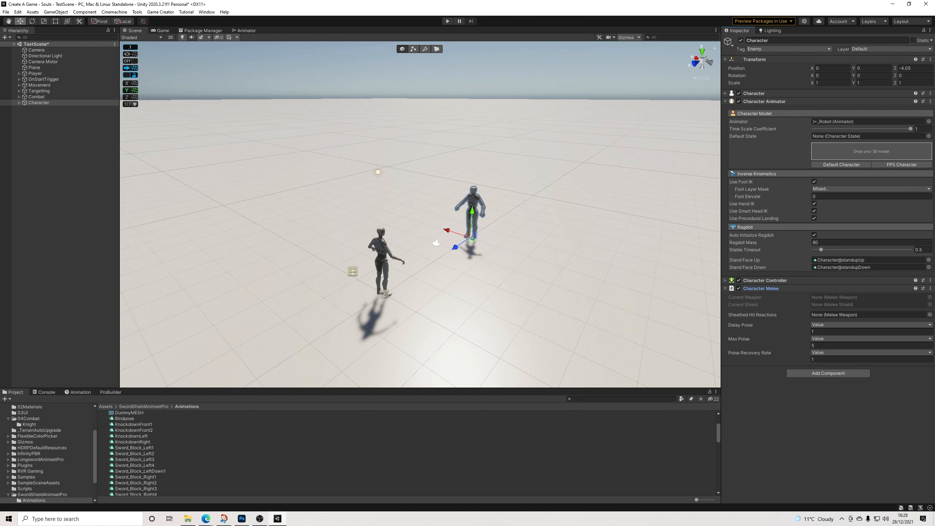
pyautogui.scroll(3, 409, 453)
pyautogui.click(42, 495)
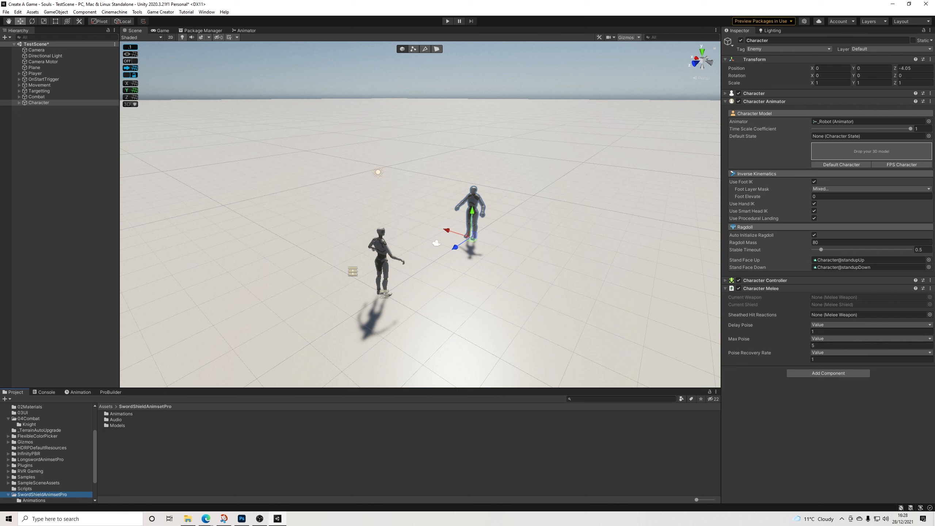
pyautogui.click(30, 425)
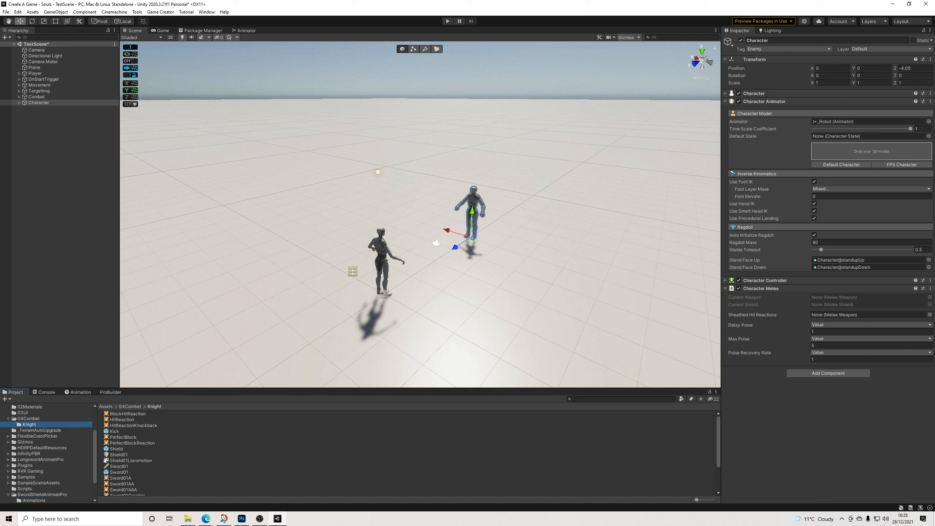
pyautogui.moveTo(131, 461); pyautogui.dragTo(844, 138)
pyautogui.scroll(-3, 133, 453)
pyautogui.moveTo(131, 464); pyautogui.dragTo(331, 369)
pyautogui.click(119, 429)
pyautogui.moveTo(119, 429); pyautogui.dragTo(869, 314)
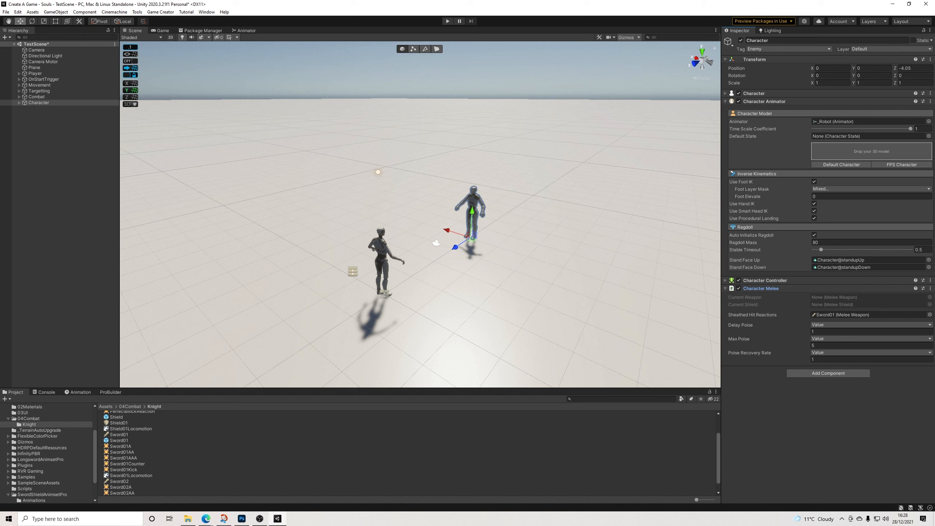
# Play the scene to test the Player's combat against the enemy Character, and stop the game
pyautogui.click(447, 21)
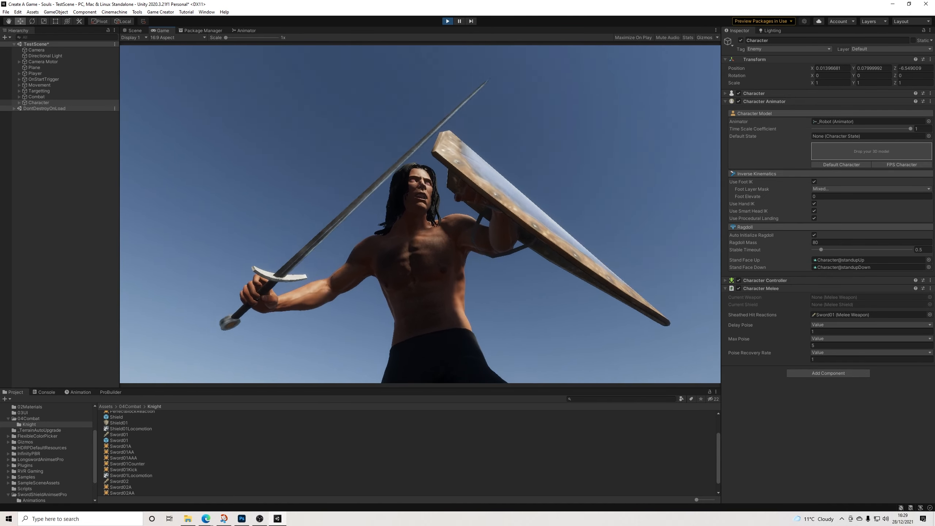
pyautogui.hotkey('ctrl', 'p')
# Review the clauses and actions of ConditionsTarget in the Targetting group, and collapse the group without adding a condition
pyautogui.click(43, 79)
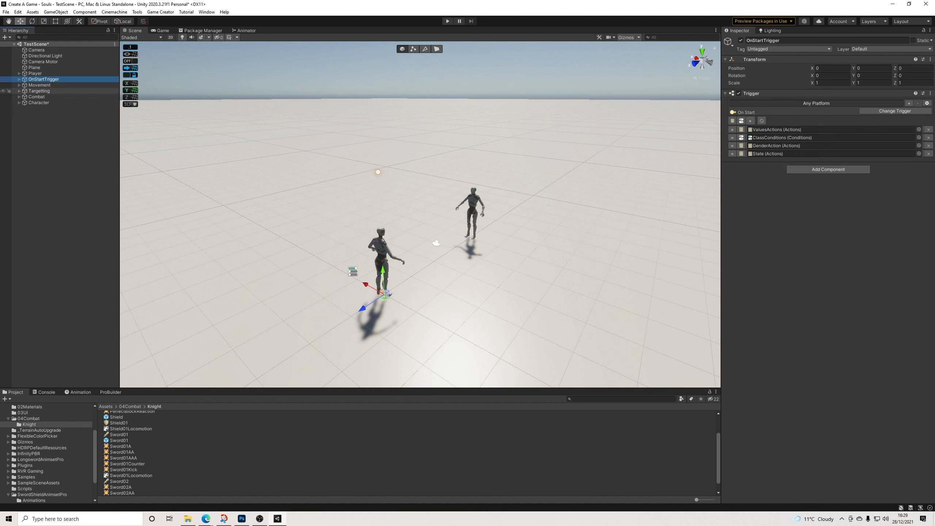
pyautogui.click(19, 91)
pyautogui.click(51, 103)
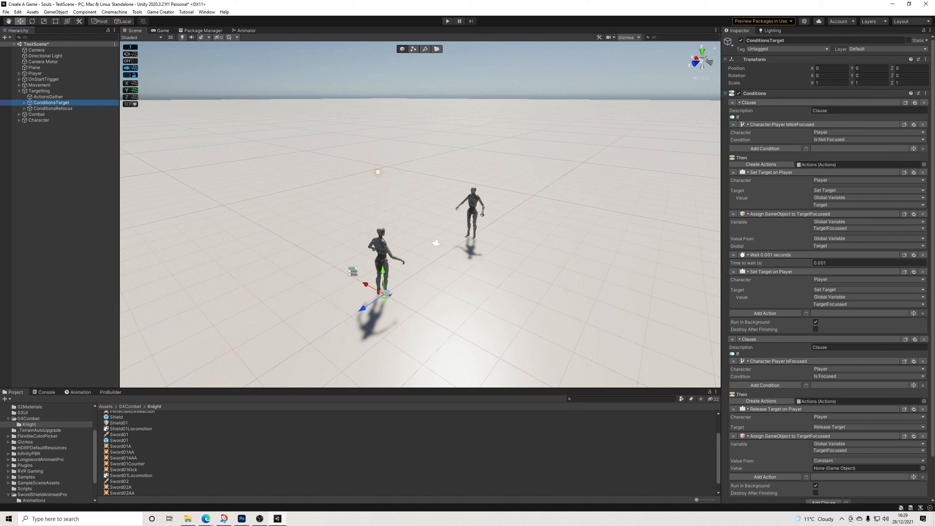
pyautogui.click(765, 148)
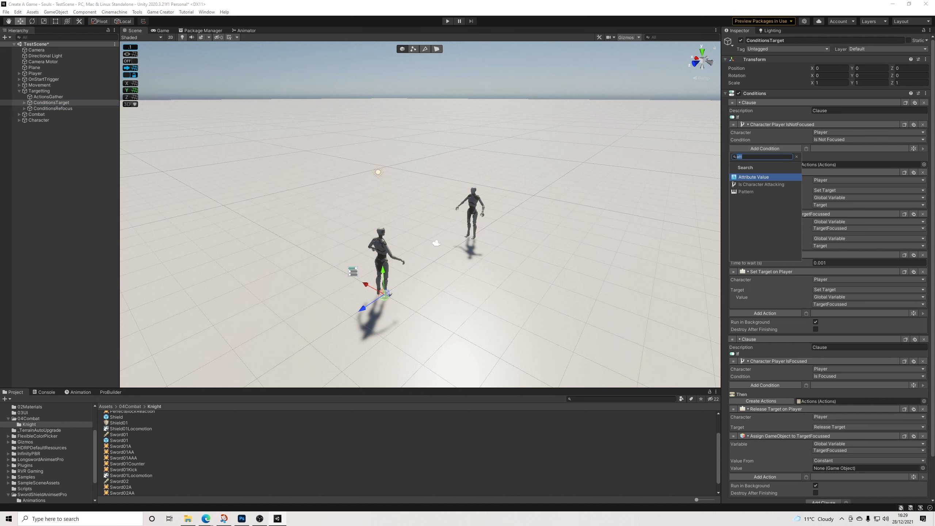
pyautogui.click(590, 449)
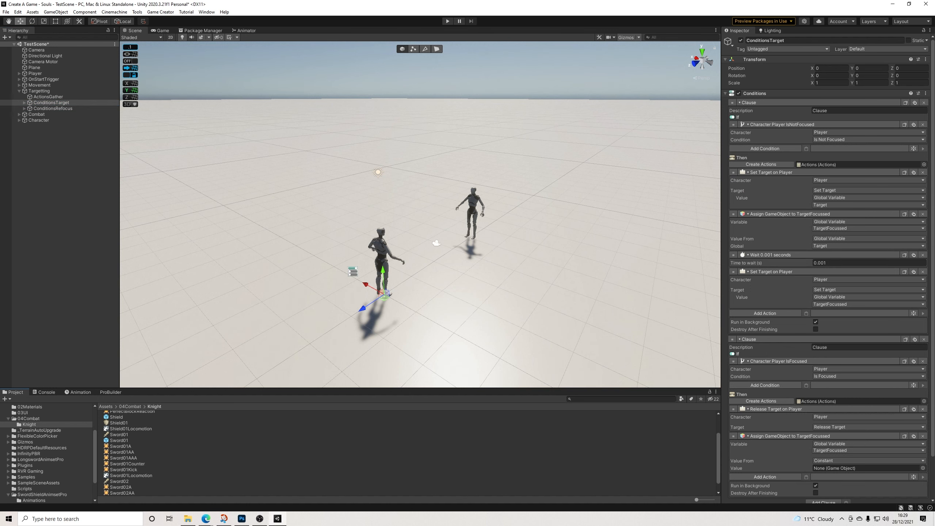
pyautogui.click(19, 91)
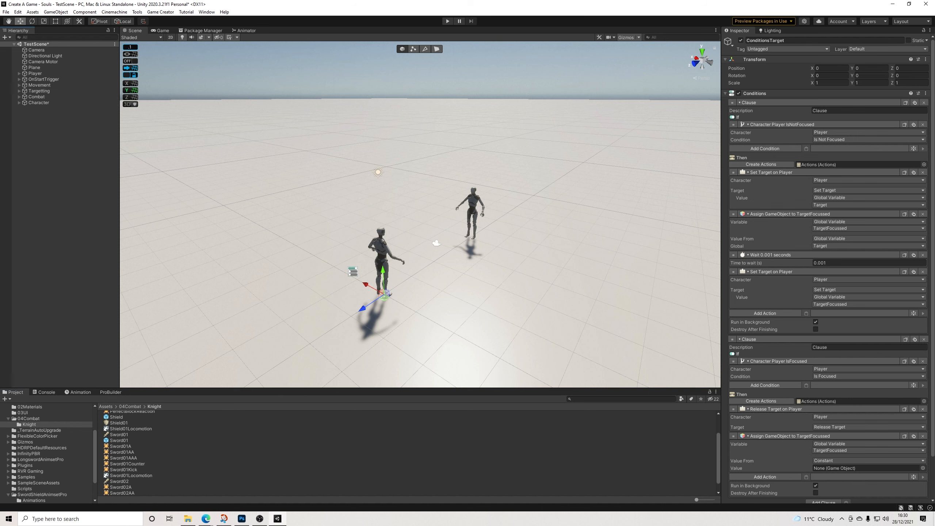
# Add a Game Creator Trigger component to the enemy Character
pyautogui.click(37, 97)
pyautogui.click(39, 102)
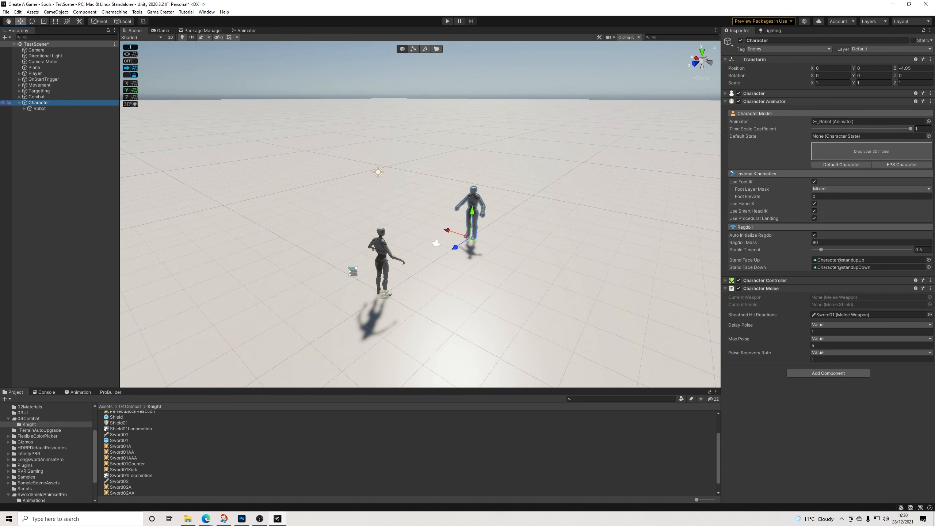
pyautogui.rightClick(36, 103)
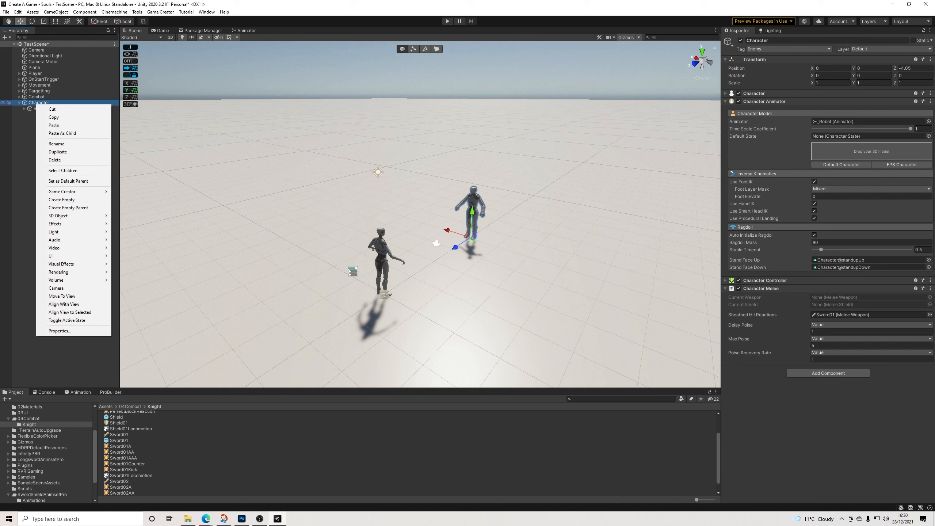
pyautogui.click(828, 374)
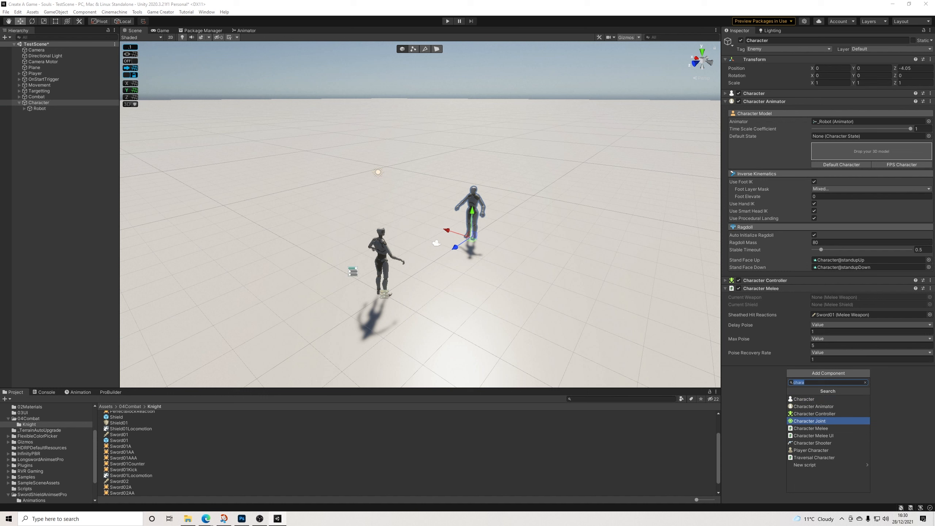
pyautogui.write('trigg')
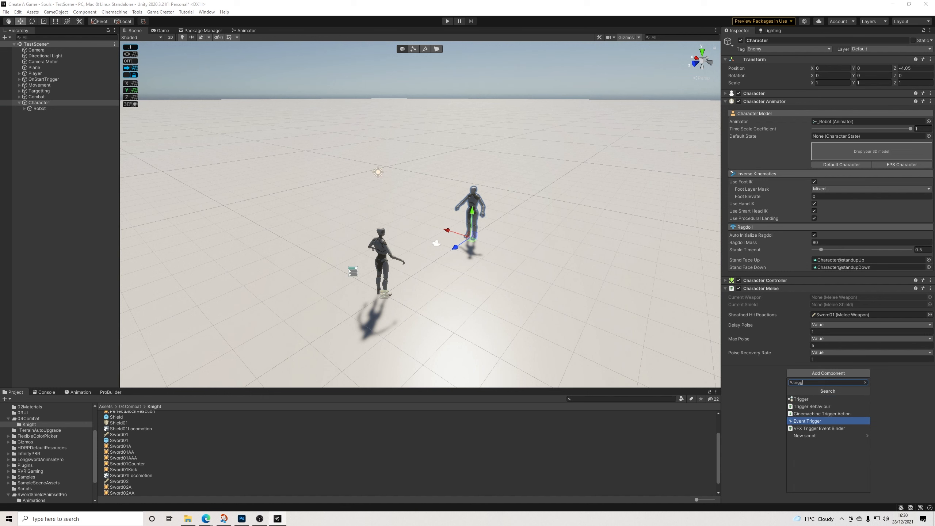
pyautogui.press('Up')
pyautogui.press('Up')
pyautogui.press('Up')
pyautogui.press('Return')
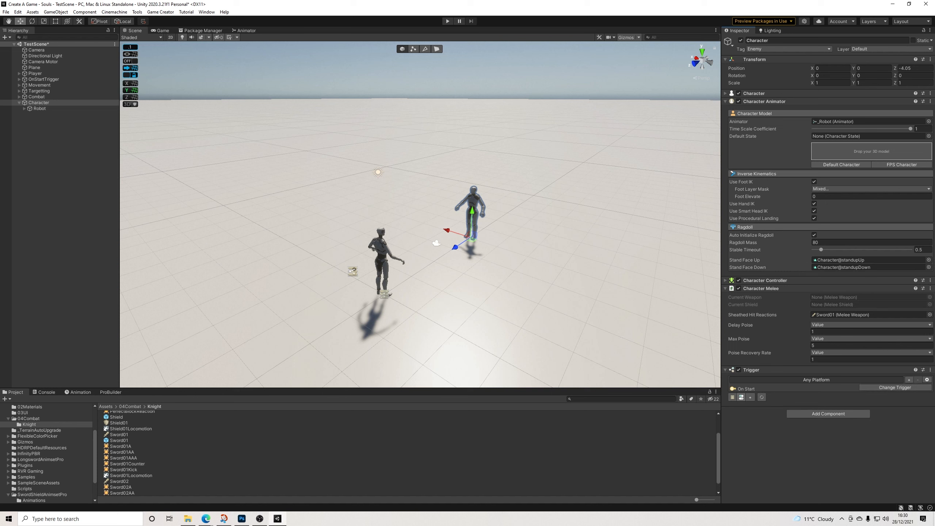
# Create a Conditions object for the enemy Character's On Start trigger and add a clause to it
pyautogui.click(741, 398)
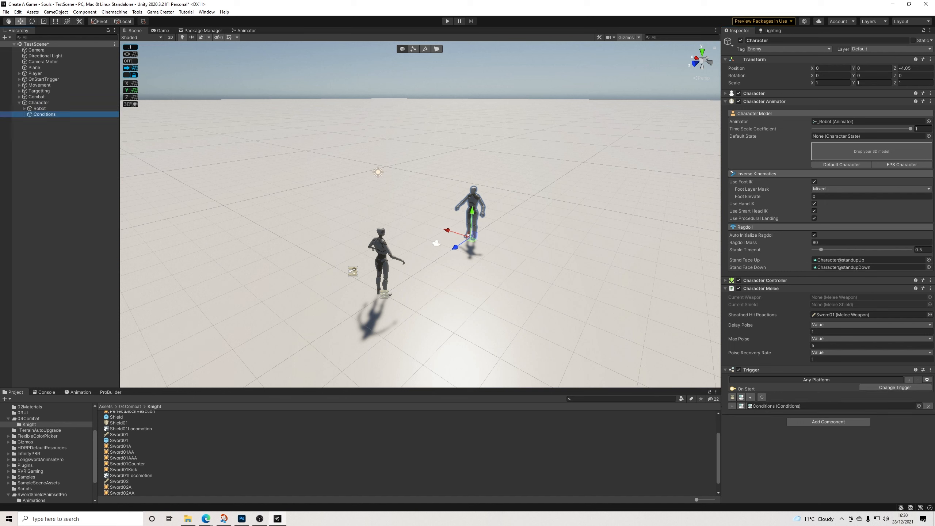
pyautogui.click(44, 115)
pyautogui.click(826, 110)
# Add a condition to the clause that checks whether a target is visible
pyautogui.click(765, 125)
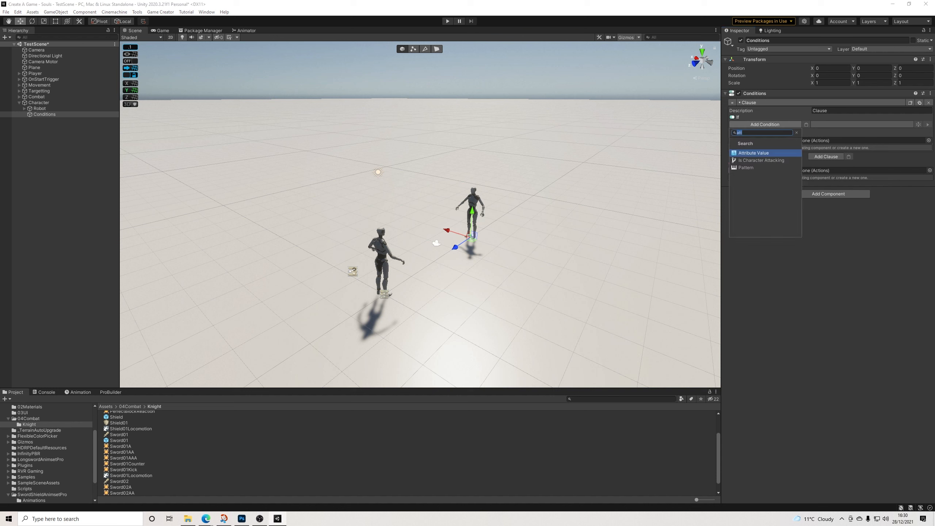
pyautogui.press('BackSpace')
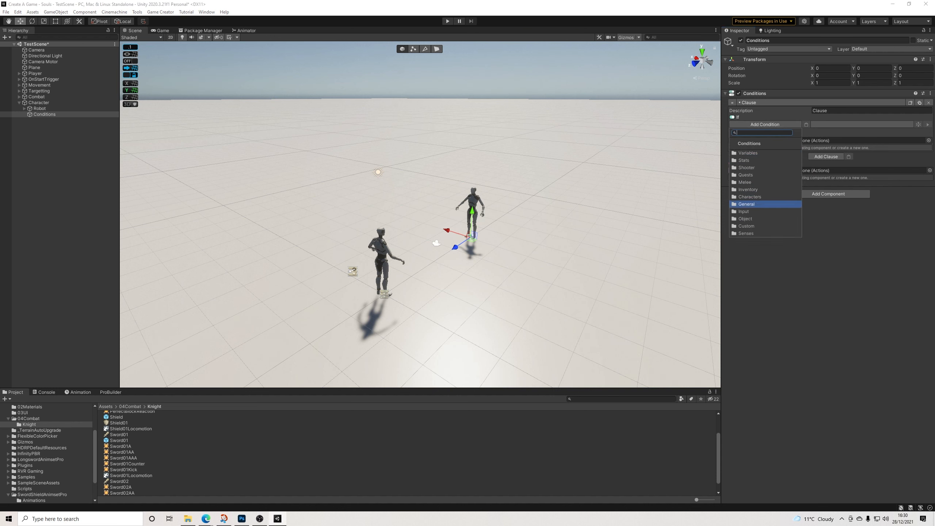
pyautogui.click(765, 226)
pyautogui.click(747, 142)
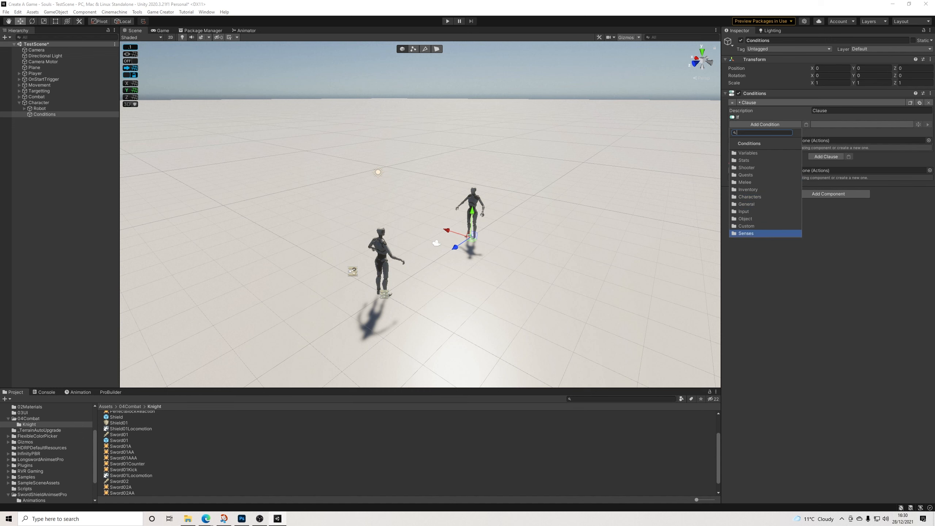
pyautogui.click(747, 205)
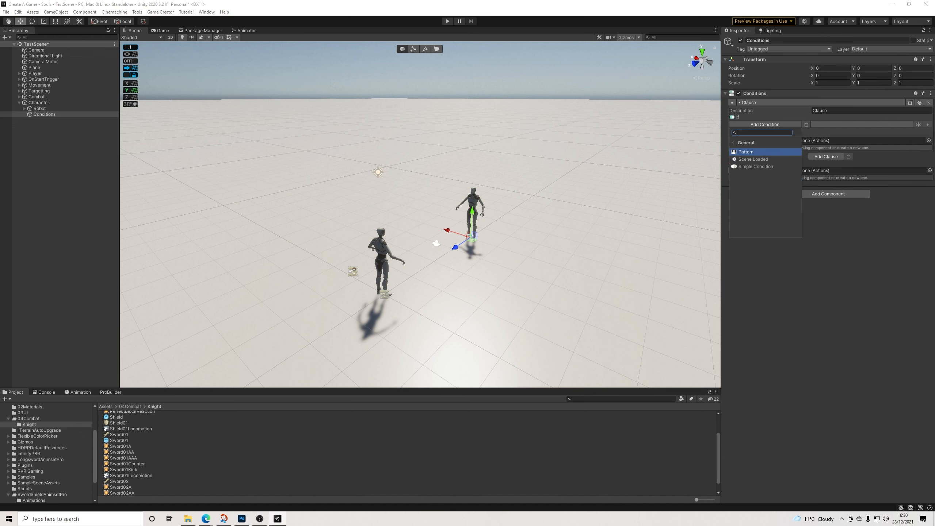
pyautogui.click(747, 142)
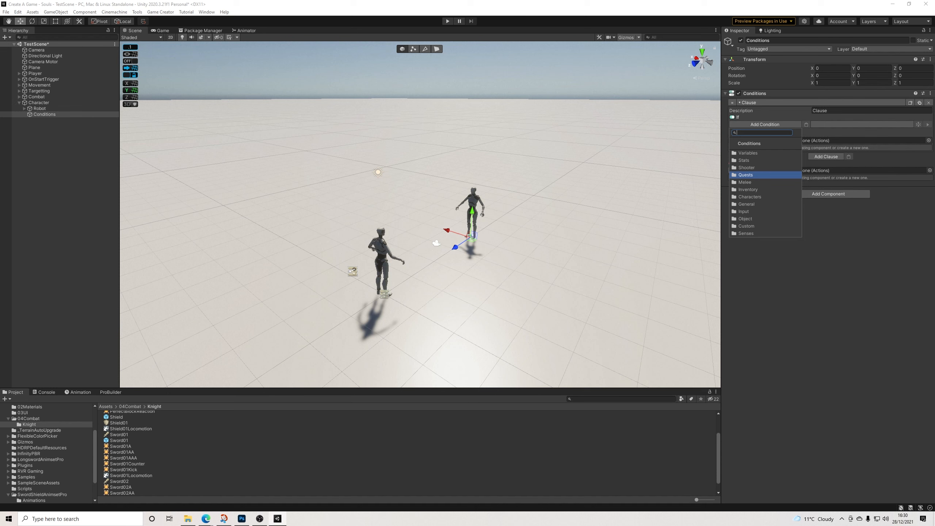
pyautogui.click(750, 197)
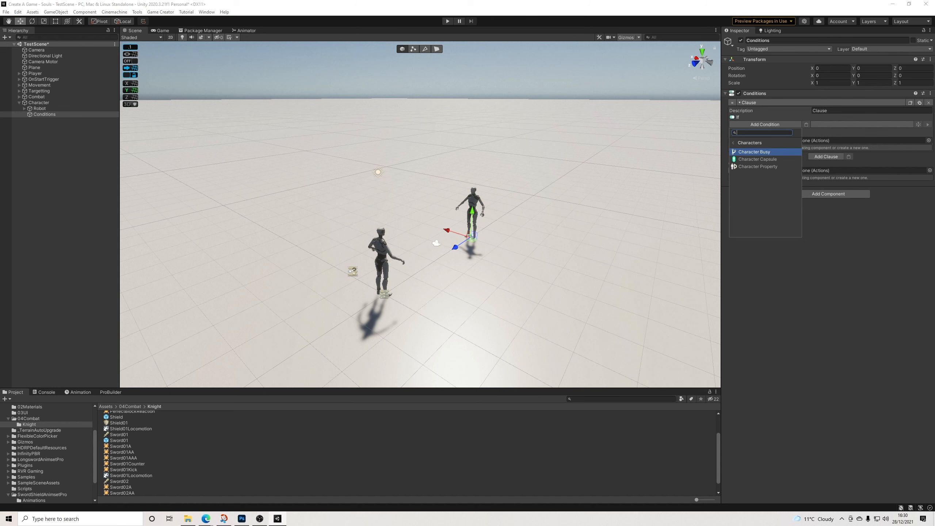
pyautogui.write('v')
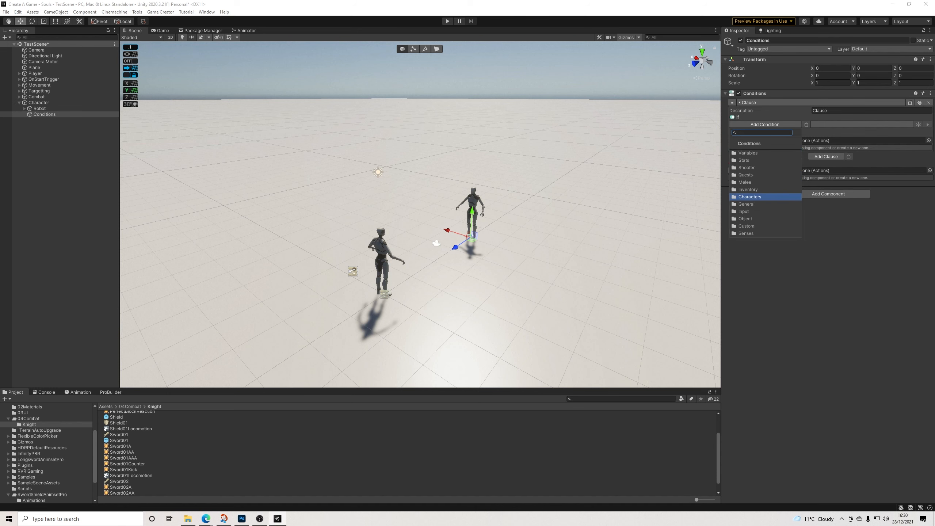
pyautogui.write('isi')
pyautogui.press('Return')
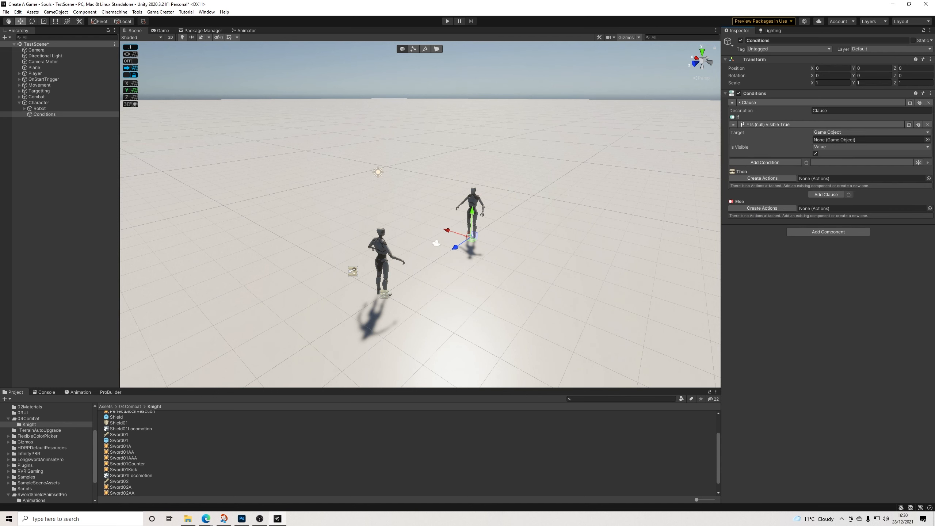
# Set the visibility condition's target to Invoker and turn off its Is Visible value
pyautogui.click(871, 133)
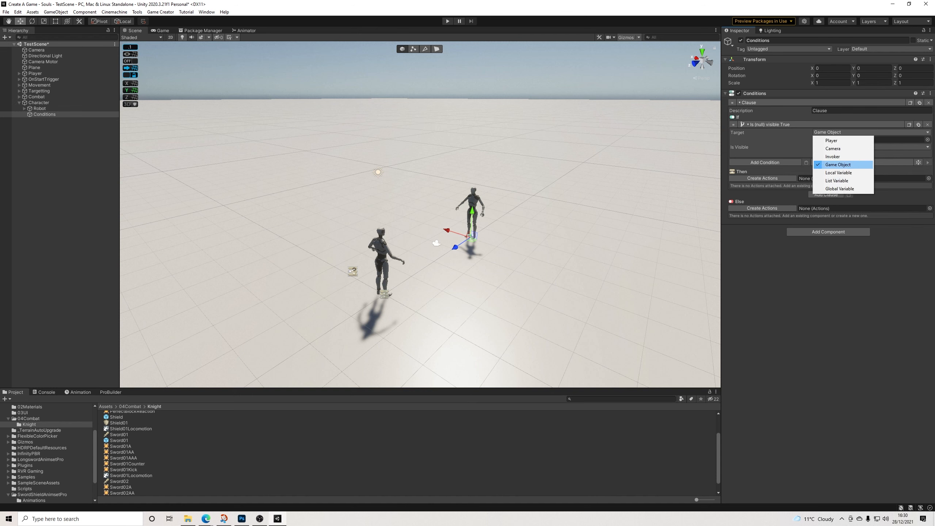
pyautogui.click(833, 157)
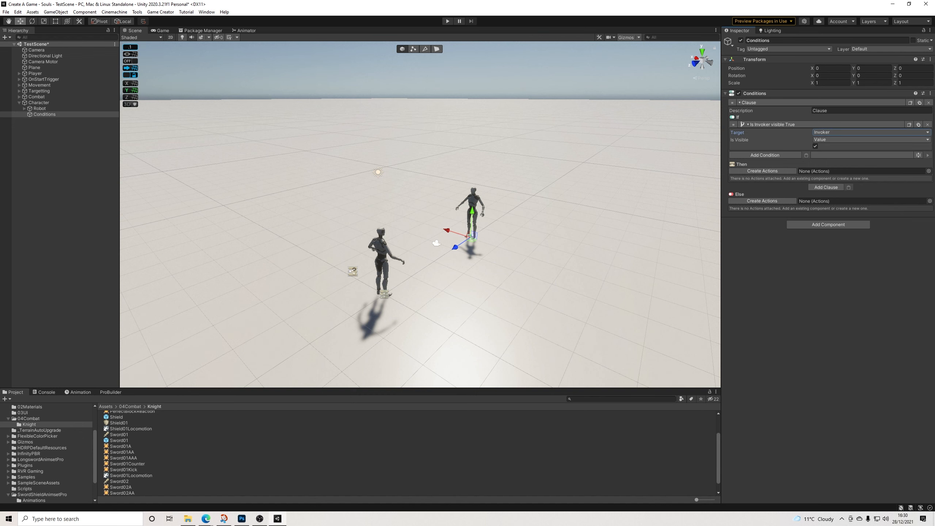
pyautogui.click(832, 139)
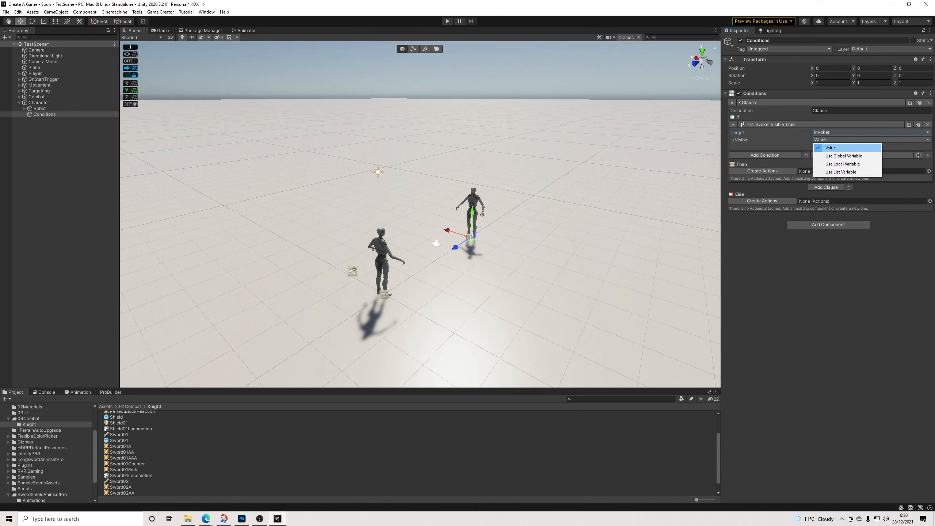
pyautogui.click(830, 148)
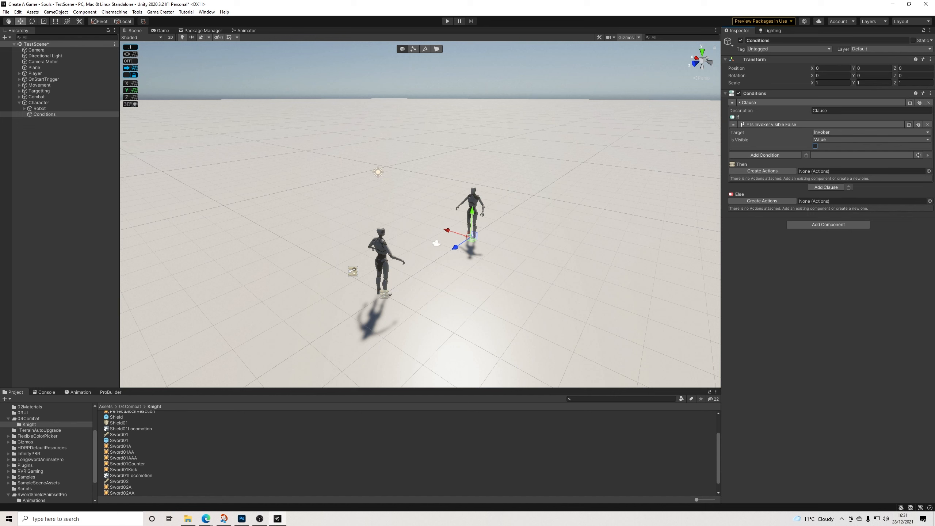
# Add a second clause to the enemy's Conditions and create Actions for both clauses
pyautogui.click(826, 187)
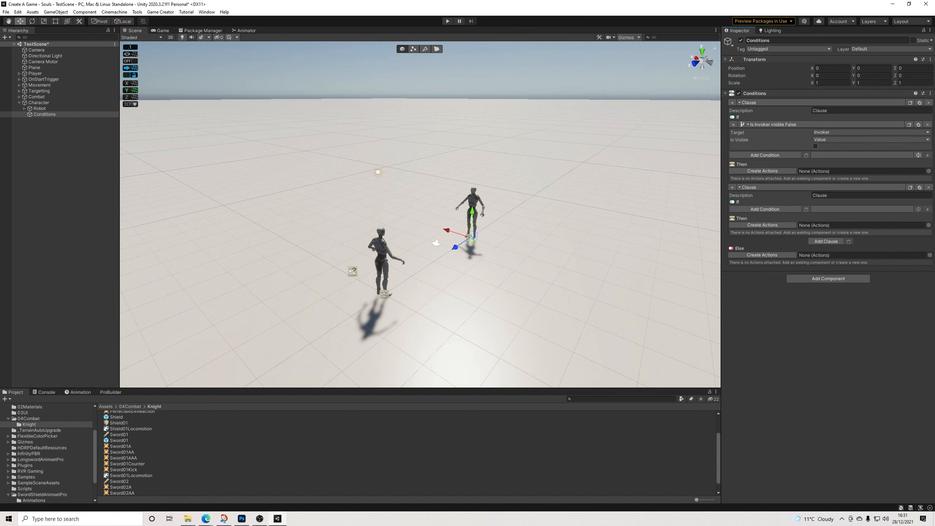
pyautogui.click(762, 171)
pyautogui.click(762, 243)
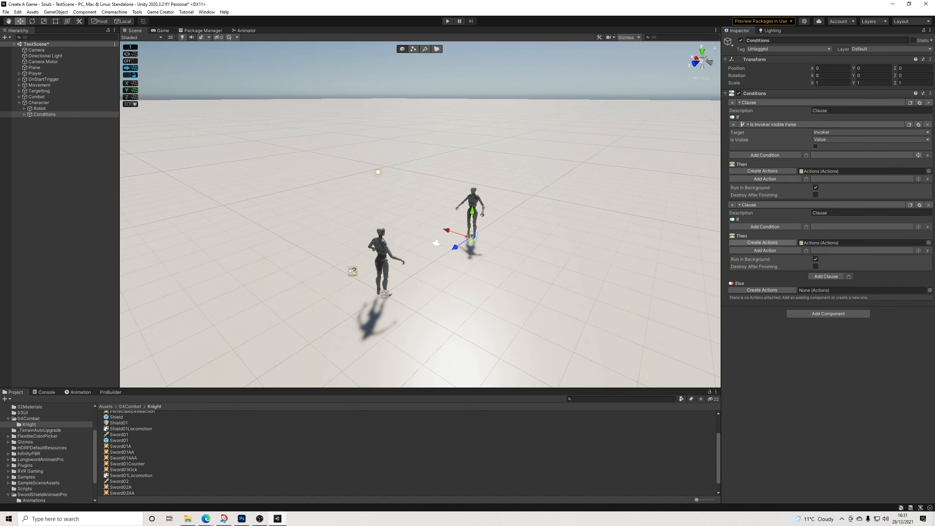
# Copy the Invoker visibility condition into the second clause and set its Is Visible value to true
pyautogui.click(909, 124)
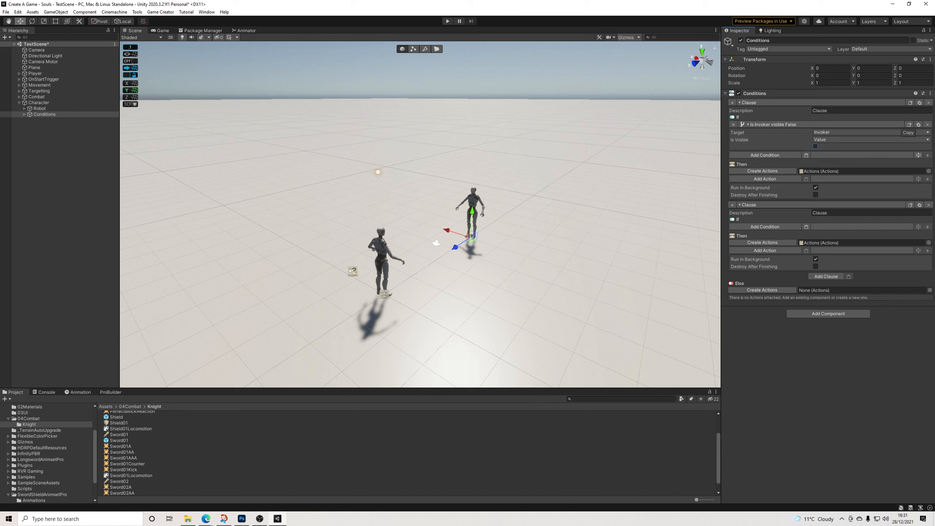
pyautogui.click(806, 227)
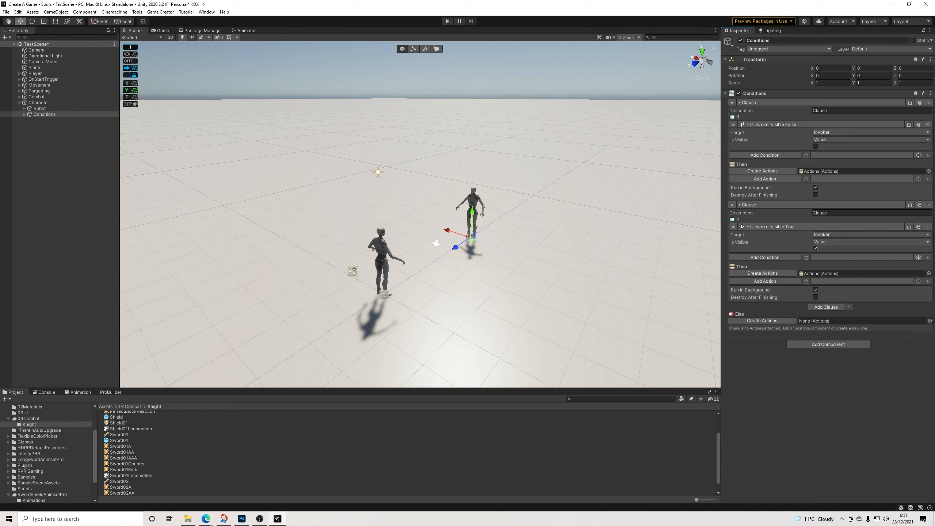
# Add a Change Tag action to the first clause's Actions, targeting Invoker with the new tag Untagged
pyautogui.click(765, 178)
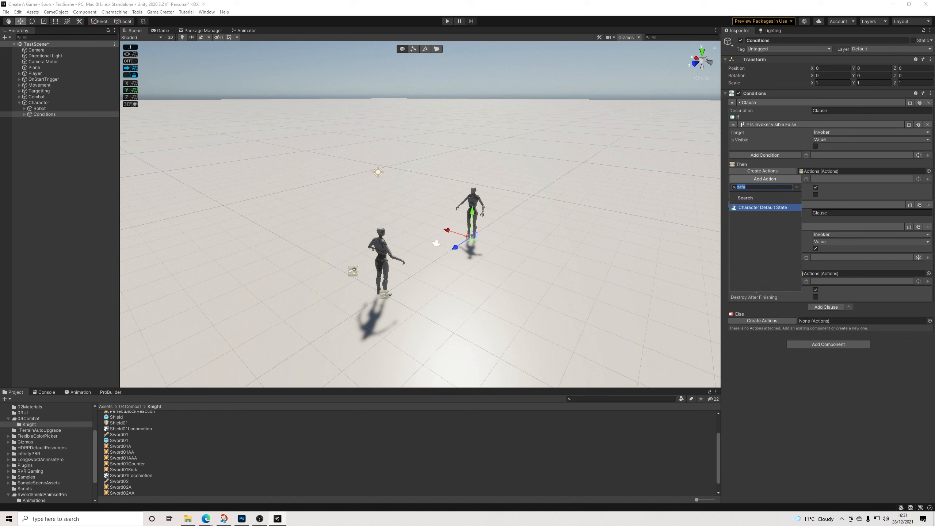
pyautogui.write('tag')
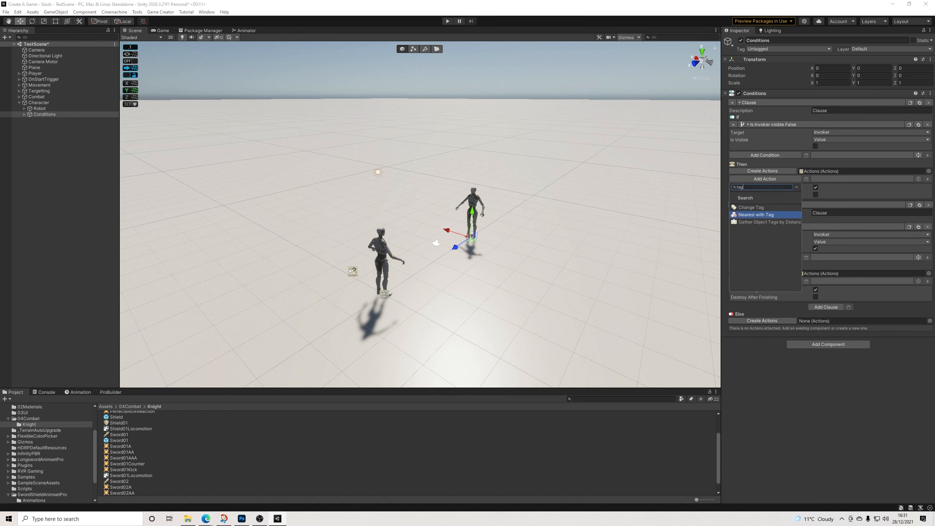
pyautogui.press('Return')
pyautogui.click(871, 186)
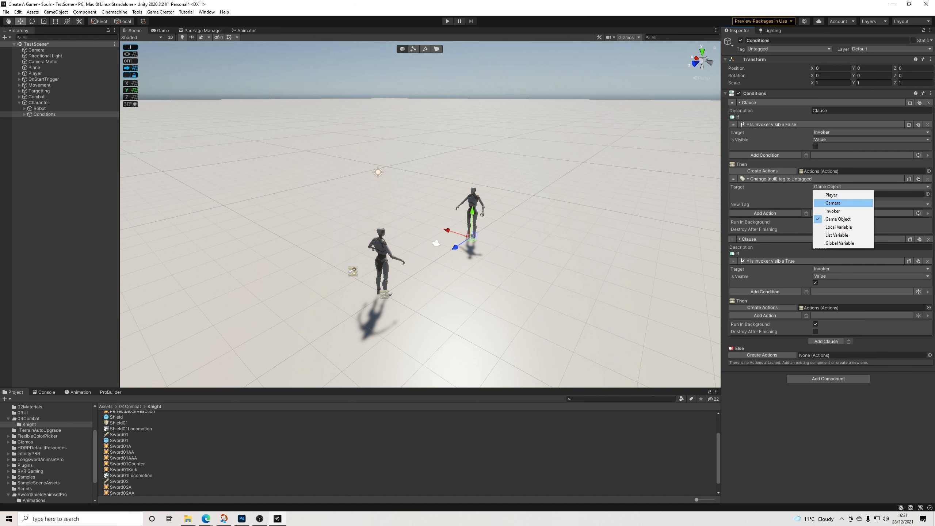
pyautogui.click(833, 211)
pyautogui.click(871, 197)
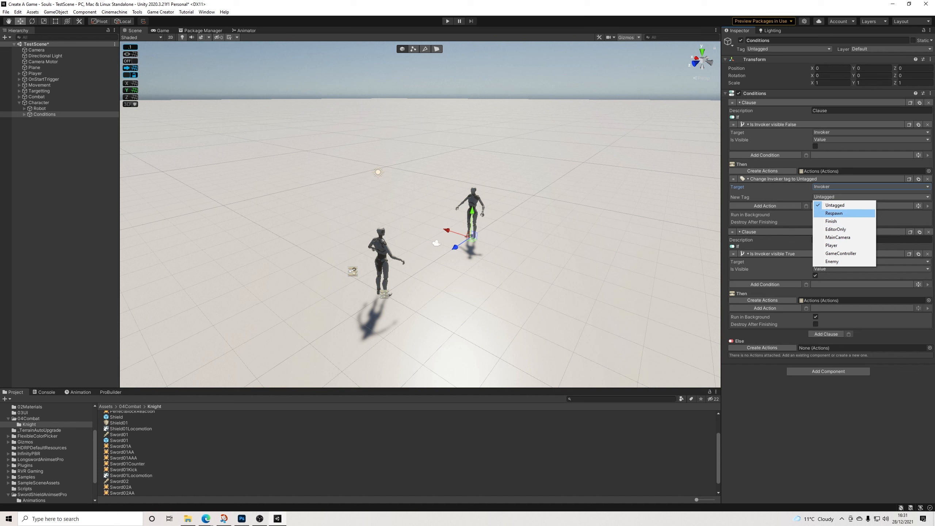
pyautogui.click(835, 206)
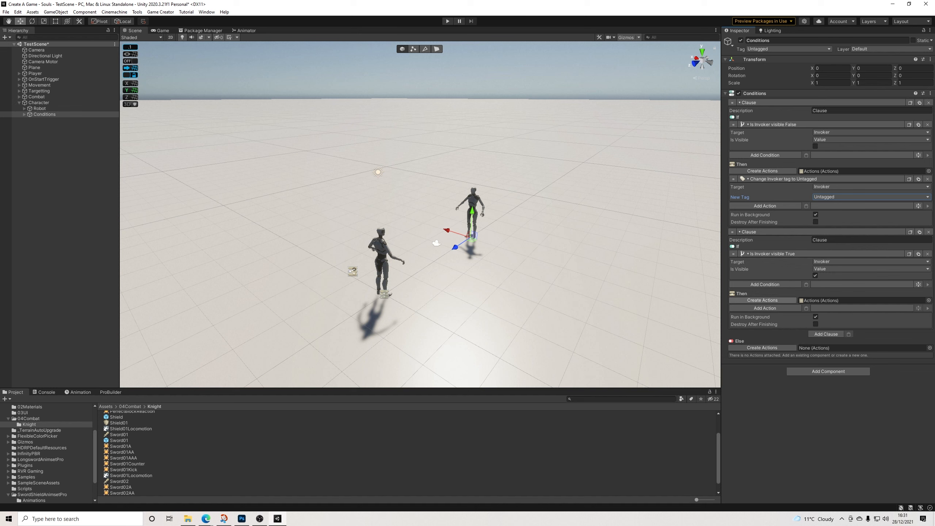
# Copy the Change Tag action into the second clause's Actions and set its new tag to Enemy
pyautogui.click(910, 179)
pyautogui.click(806, 308)
pyautogui.click(836, 326)
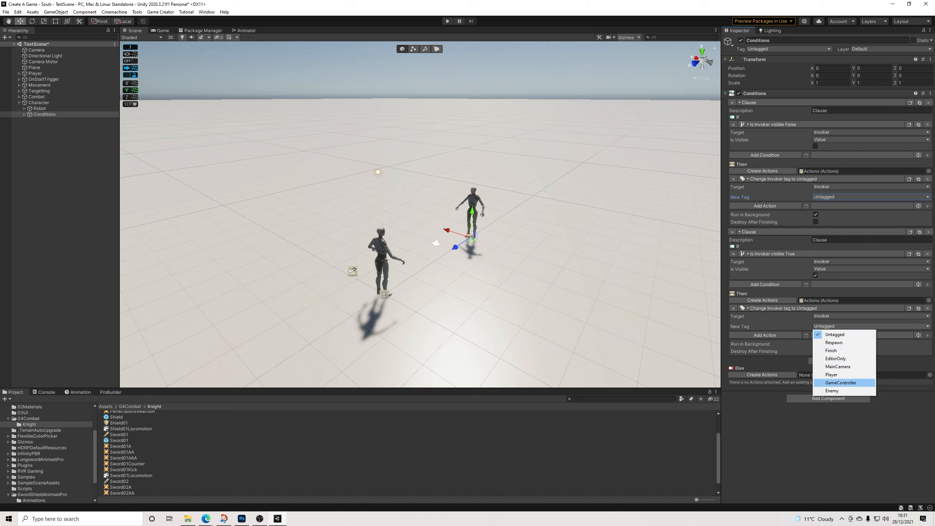
pyautogui.click(833, 391)
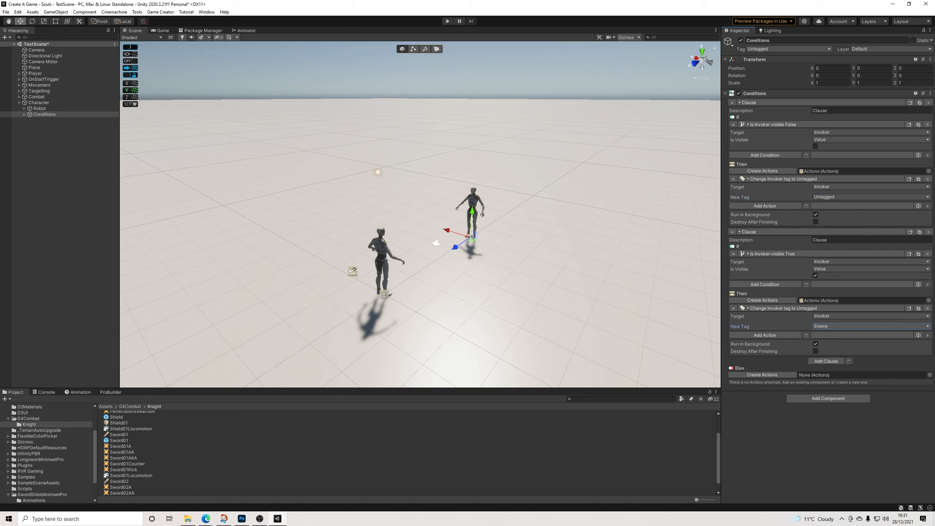
# Add a Call Conditions action to the second clause's Actions and assign the enemy's own Conditions object to it
pyautogui.click(766, 335)
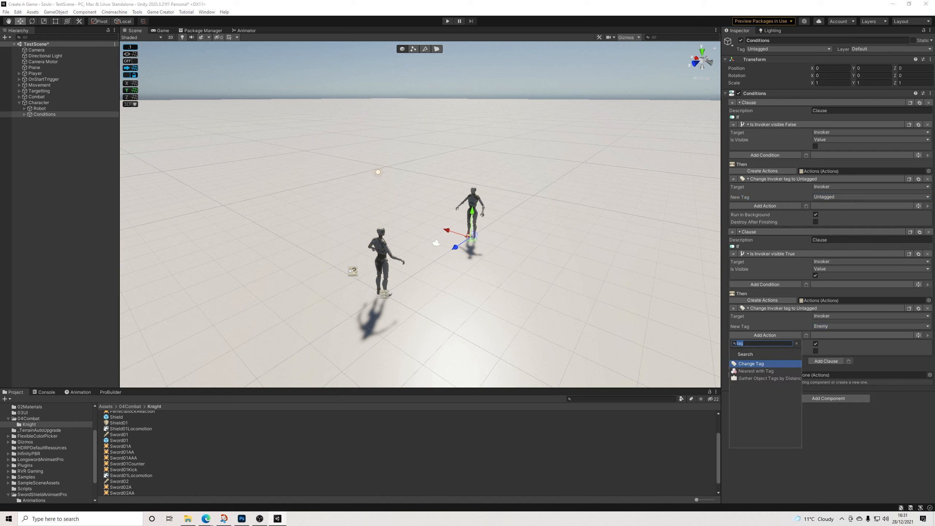
pyautogui.write('cond')
pyautogui.press('Return')
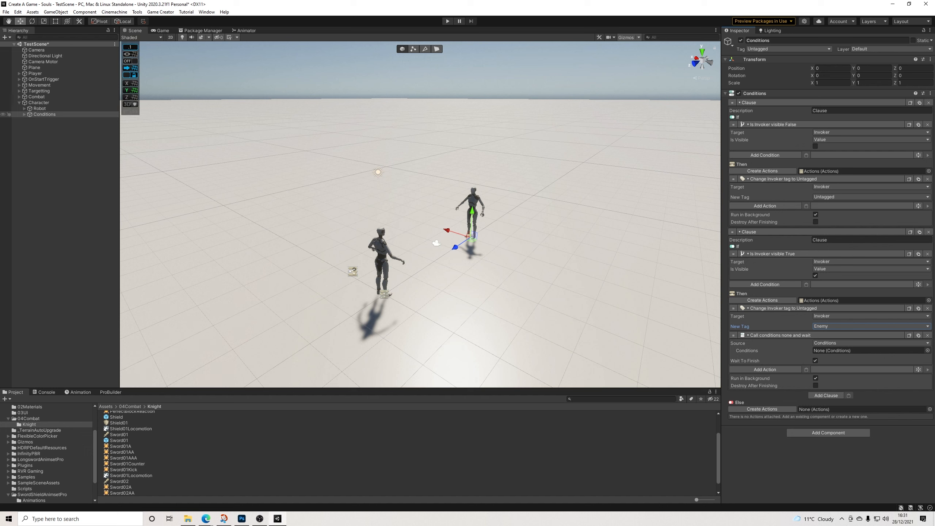
pyautogui.moveTo(44, 115); pyautogui.dragTo(841, 351)
# Copy the Call Conditions action from the second clause into the first clause's Actions, discarding the mistakenly pasted Change Tag action
pyautogui.click(909, 308)
pyautogui.click(806, 206)
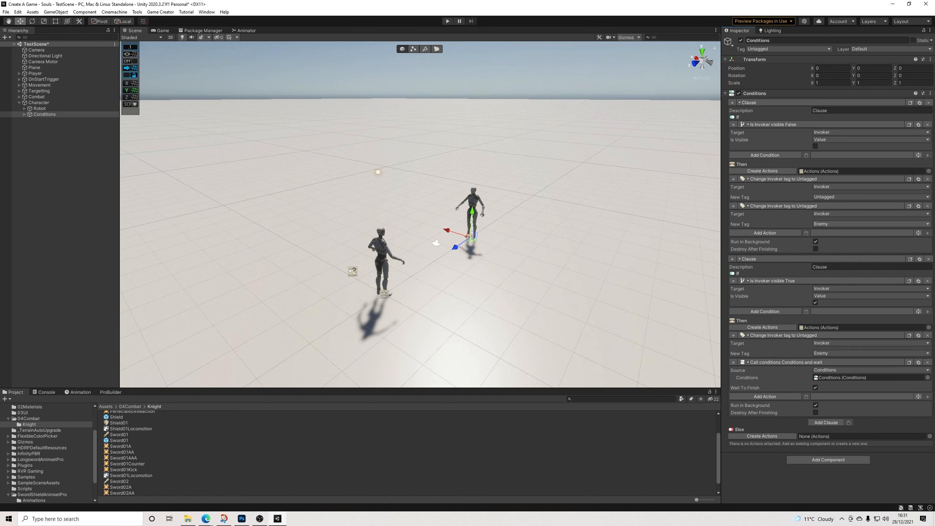
pyautogui.click(928, 206)
pyautogui.click(909, 336)
pyautogui.click(806, 206)
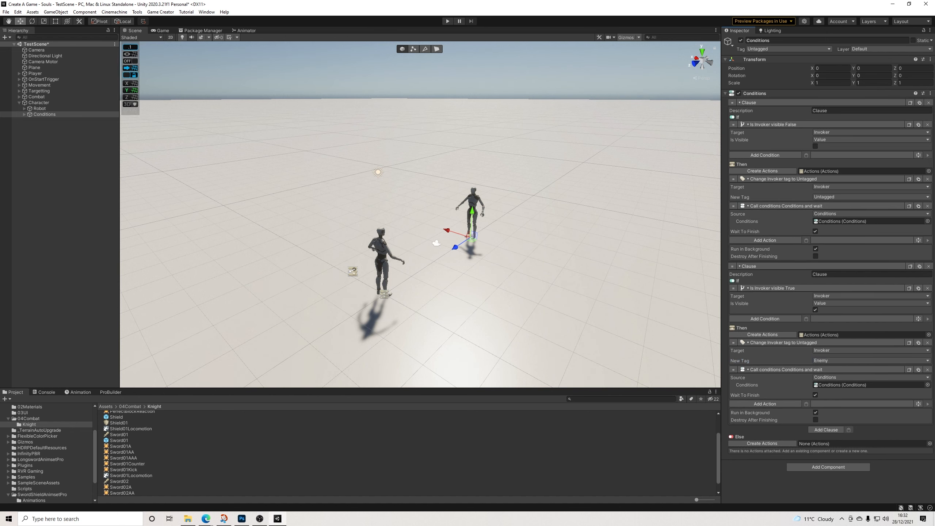
# Play the scene with the enemy Character selected and check how its tag behaves as the camera turns away
pyautogui.hotkey('ctrl', 'p')
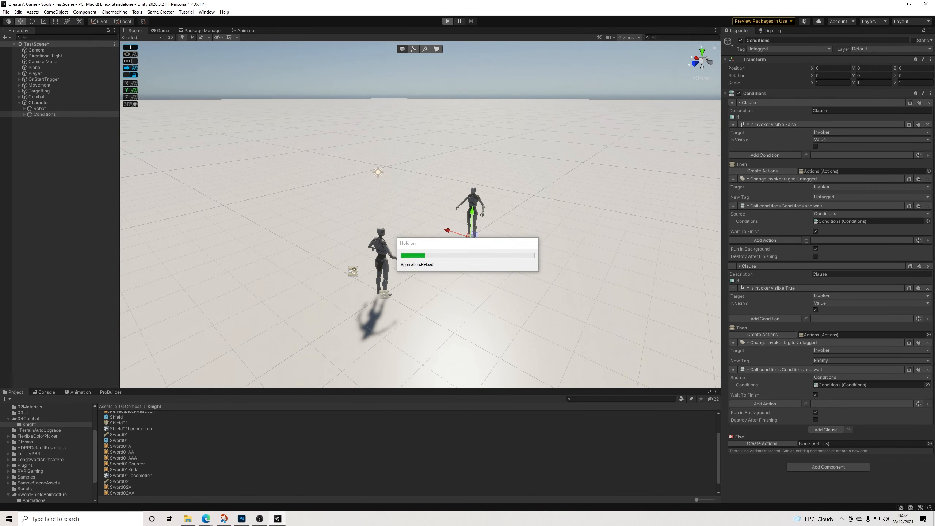
pyautogui.click(39, 103)
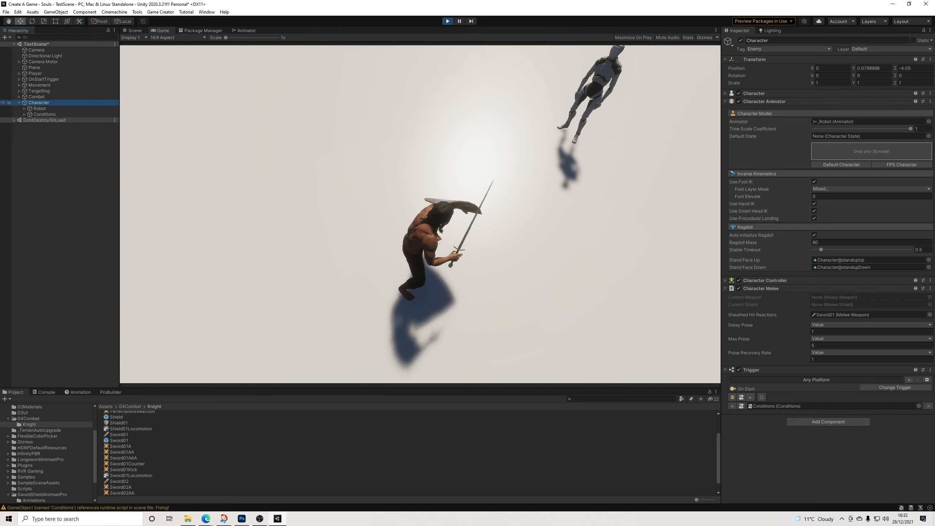
pyautogui.click(420, 215)
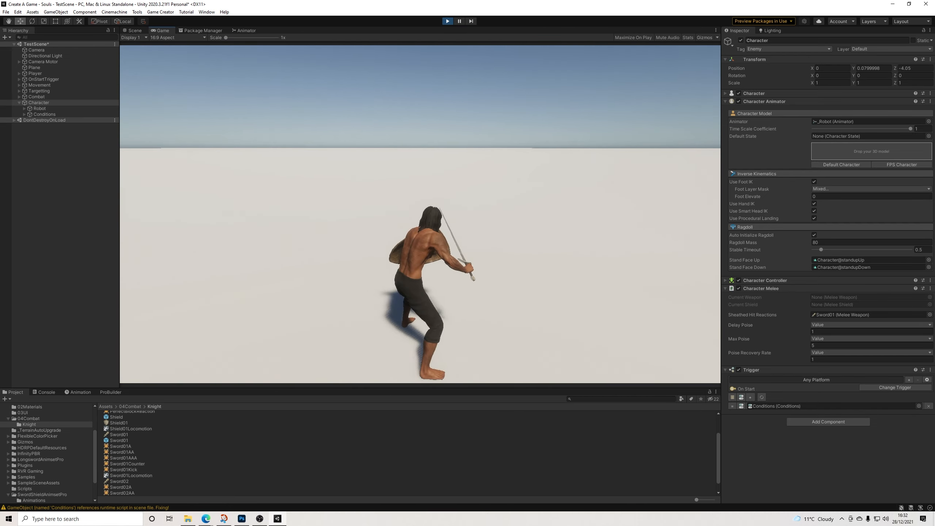
pyautogui.hotkey('ctrl', 'p')
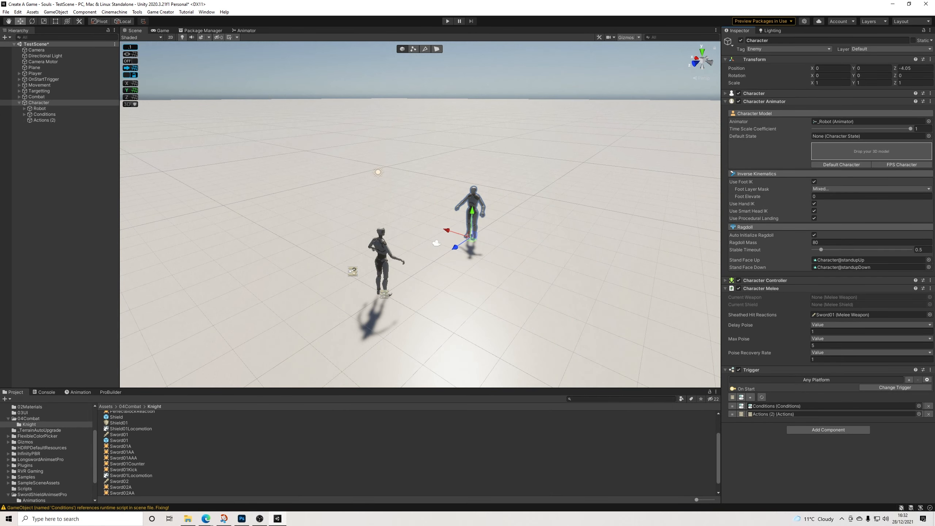
# Remove Conditions from the Character's On Start trigger, keeping Actions (2), and move Actions (2) above Conditions in the hierarchy
pyautogui.click(929, 406)
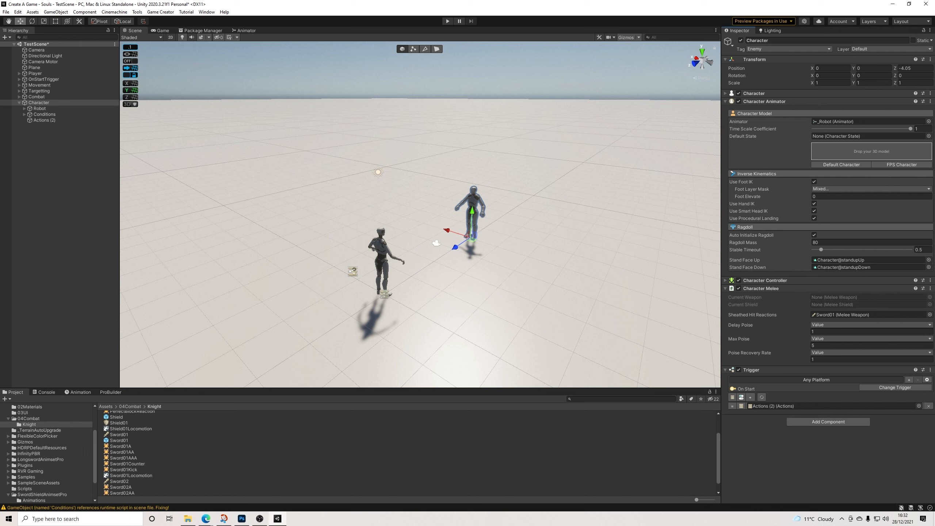
pyautogui.moveTo(42, 120); pyautogui.dragTo(42, 114)
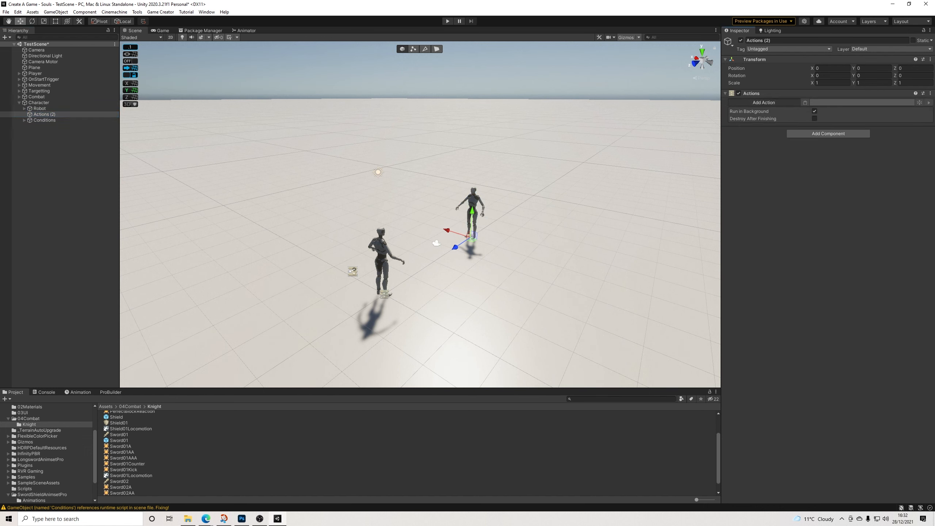
# Add a Call Conditions action for the enemy's Conditions object to Actions (2), followed by a Restart Actions action
pyautogui.click(764, 103)
pyautogui.press('Return')
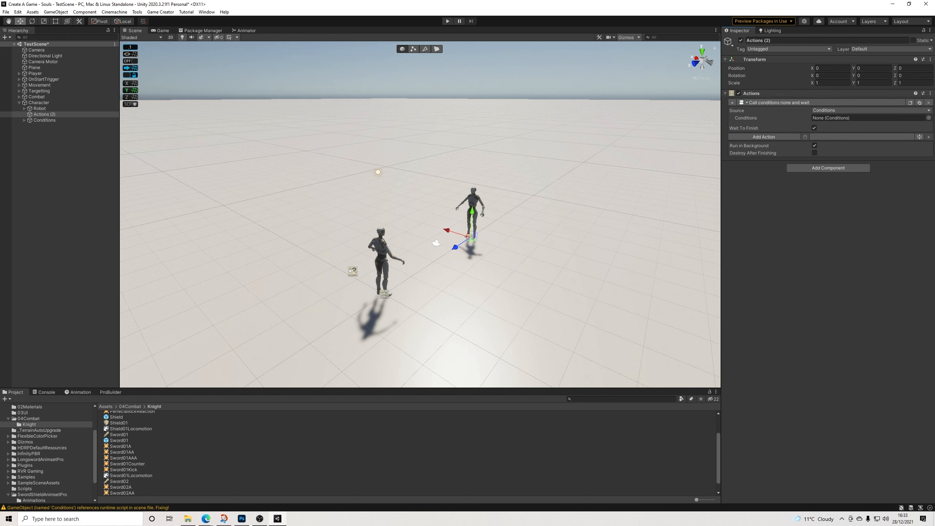
pyautogui.moveTo(45, 120); pyautogui.dragTo(869, 118)
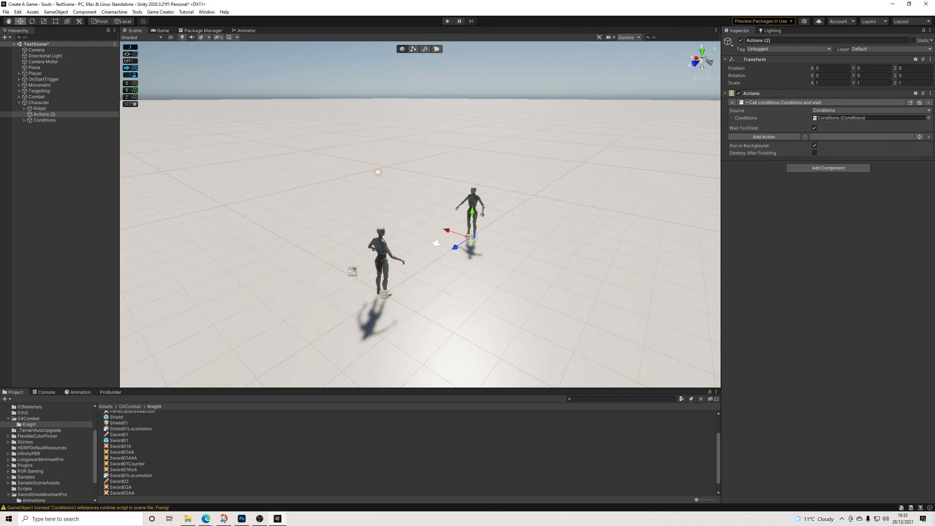
pyautogui.click(764, 137)
pyautogui.write('res')
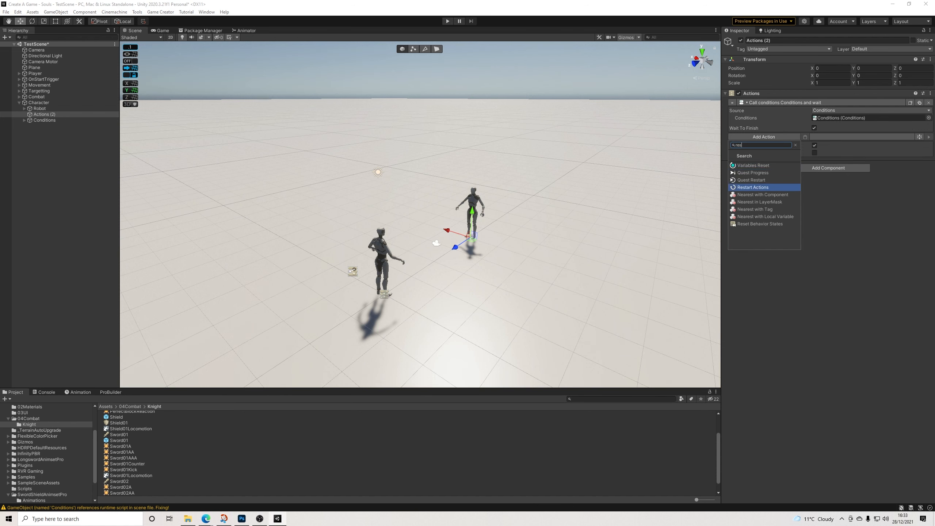
pyautogui.click(758, 188)
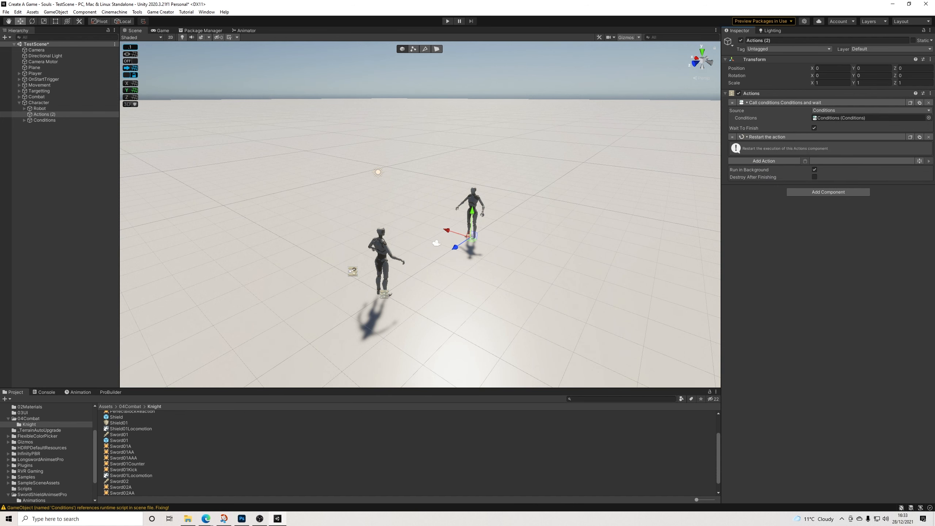
# Delete the Call Conditions actions and the undefined conditions from both clauses of the enemy's Conditions
pyautogui.click(45, 120)
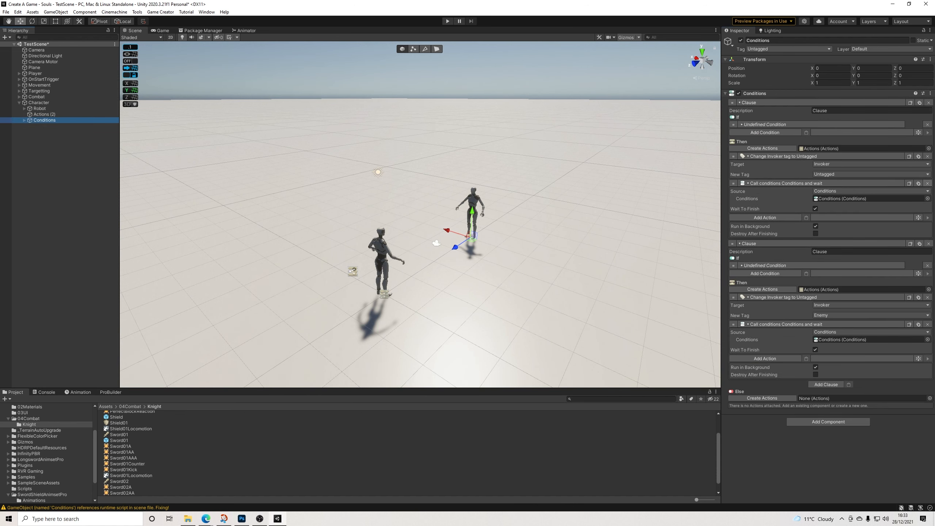
pyautogui.click(928, 183)
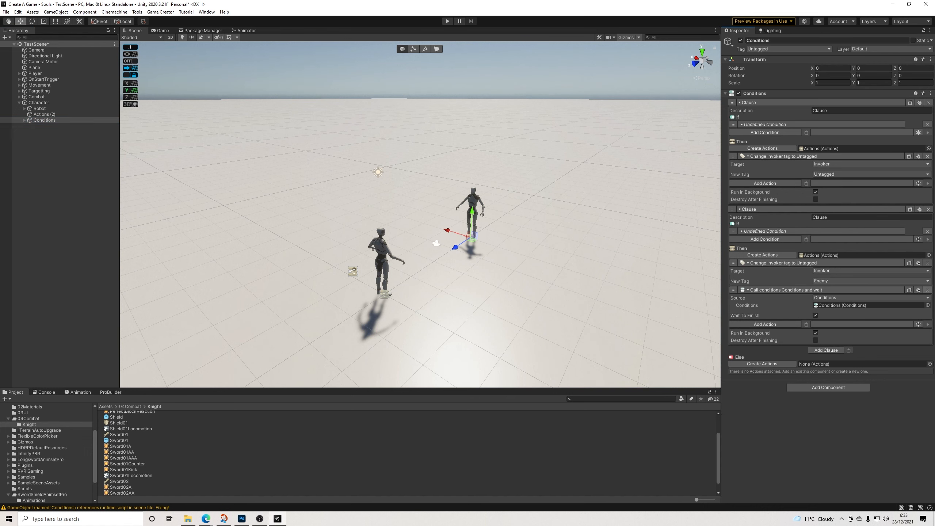
pyautogui.click(928, 290)
pyautogui.click(927, 231)
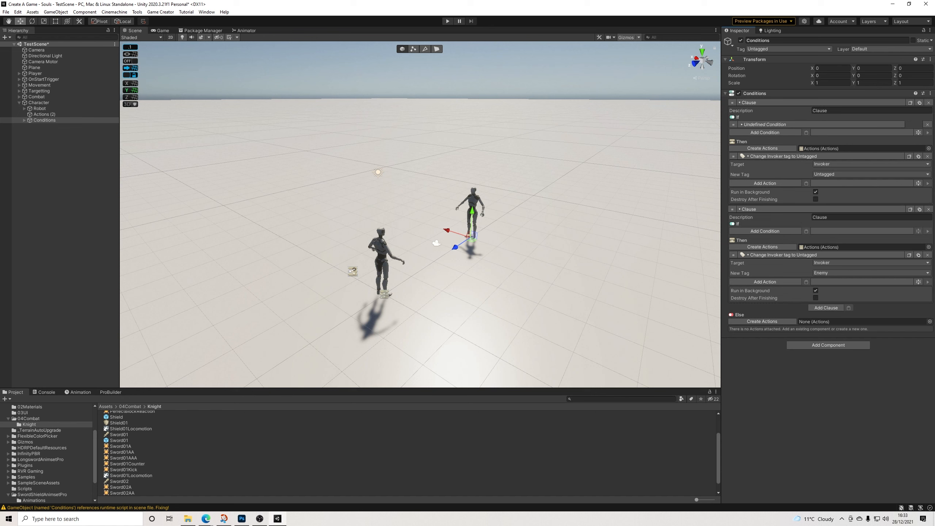
pyautogui.click(928, 124)
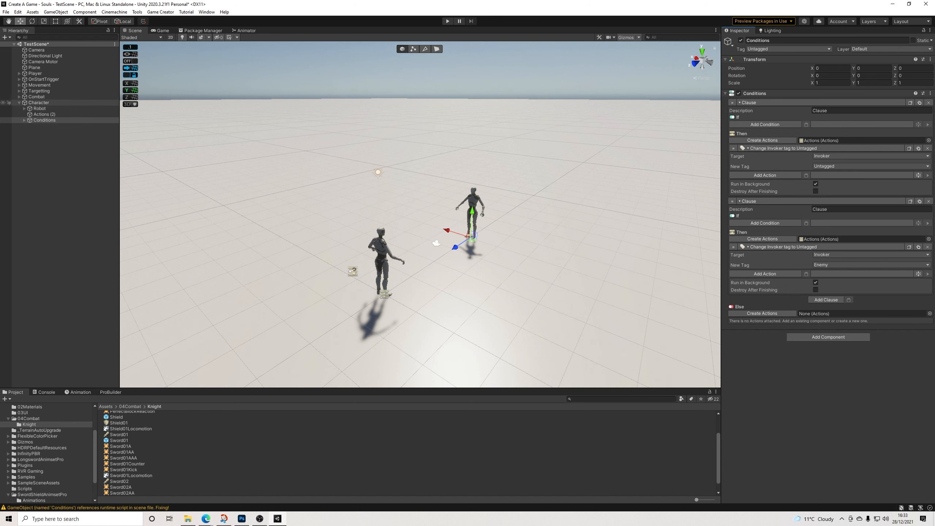
# Set the target of both clauses' Change Tag actions to Game Object and assign the enemy Character
pyautogui.click(38, 103)
pyautogui.click(44, 120)
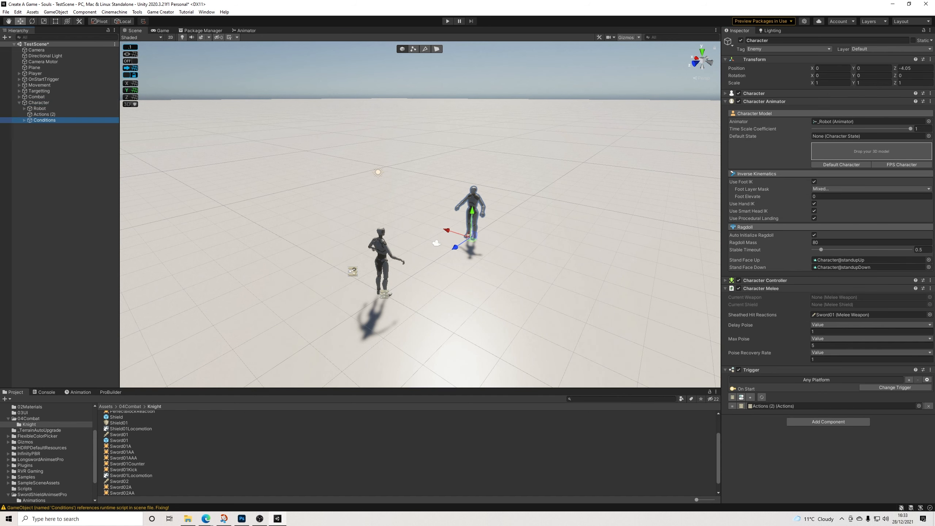
pyautogui.click(872, 156)
pyautogui.click(844, 188)
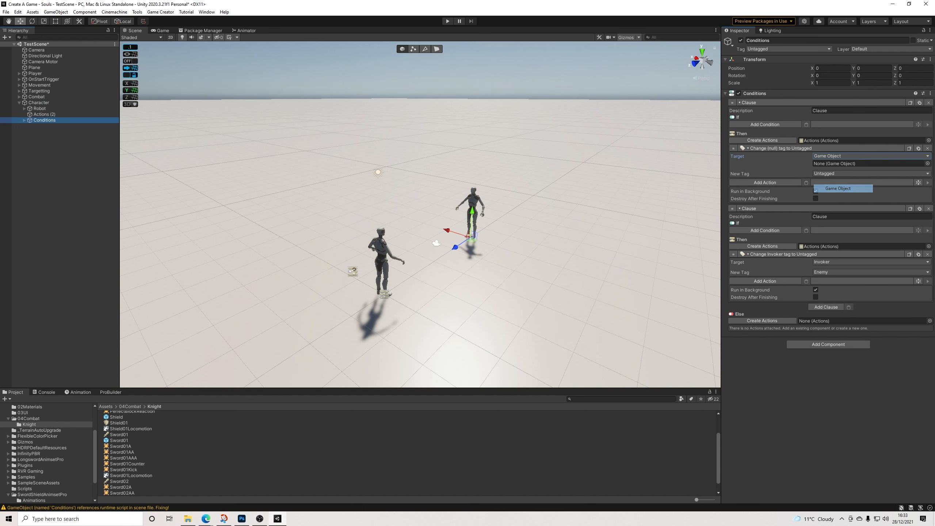
pyautogui.moveTo(39, 102); pyautogui.dragTo(870, 164)
pyautogui.click(871, 262)
pyautogui.click(843, 294)
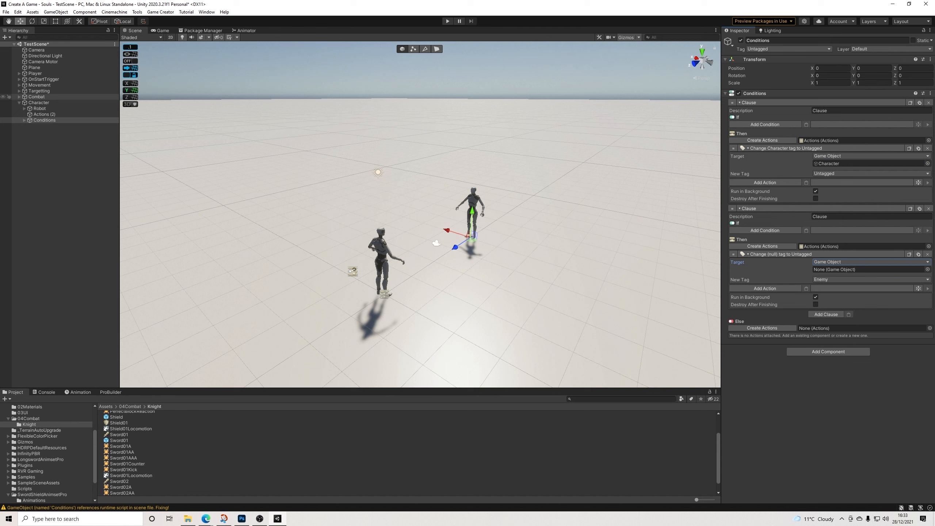
pyautogui.moveTo(39, 103); pyautogui.dragTo(847, 270)
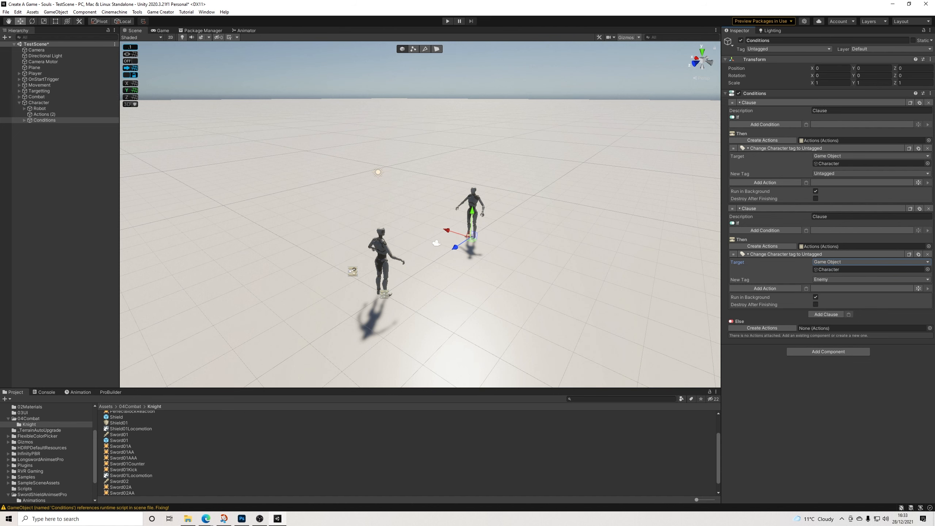
# Rename the enemy Character object as Dummy
pyautogui.click(39, 103)
pyautogui.click(780, 40)
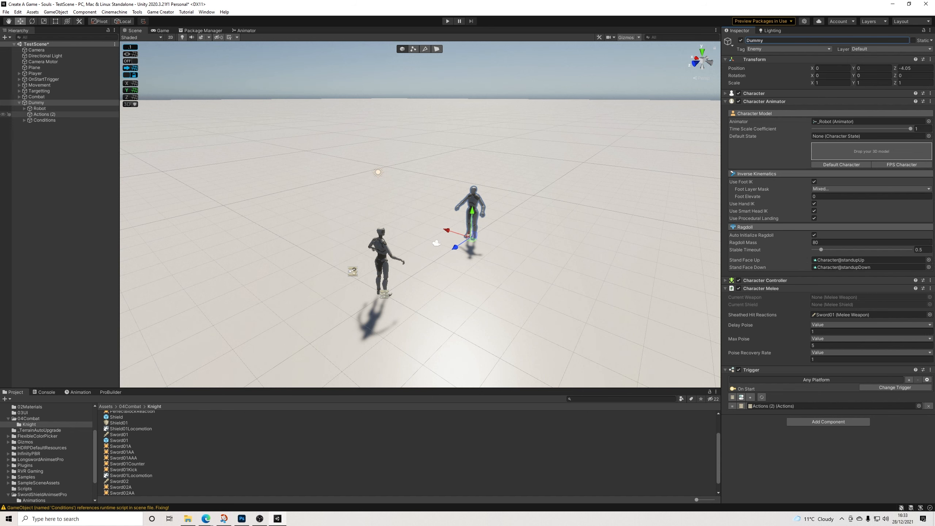
# Add a visibility condition to the first clause of the Conditions and assign Dummy as its target game object
pyautogui.click(44, 120)
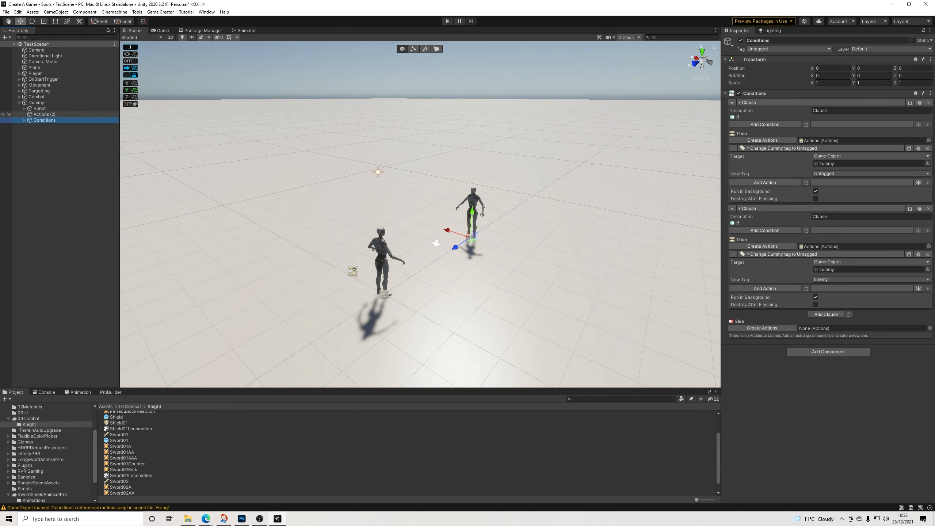
pyautogui.click(765, 125)
pyautogui.click(764, 152)
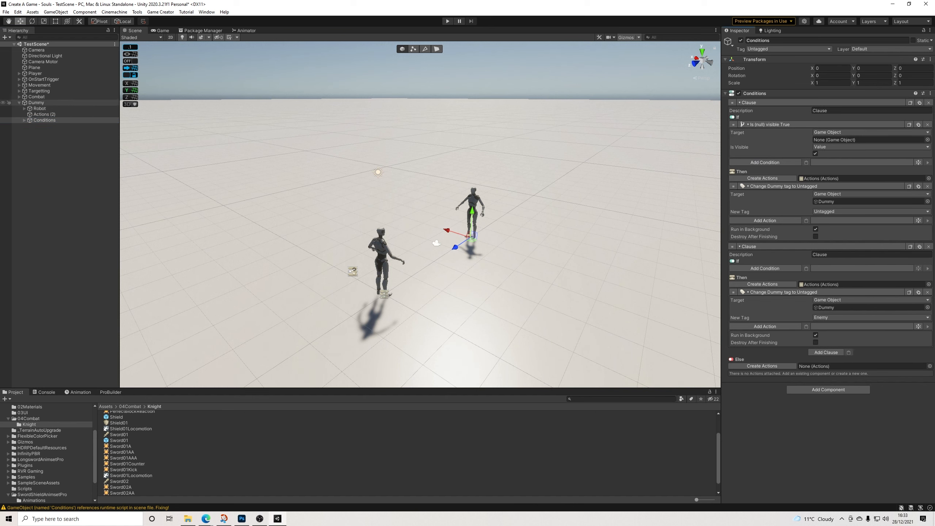
pyautogui.moveTo(36, 103); pyautogui.dragTo(847, 140)
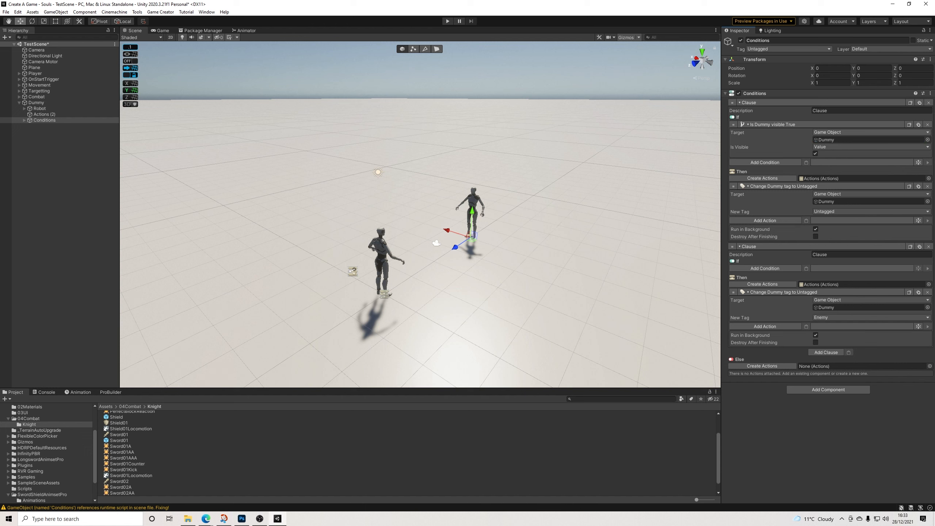
# Add the Dummy visibility condition to the second clause with Is Visible off, and set New Tag to Enemy in the first clause and Untagged in the second
pyautogui.click(806, 268)
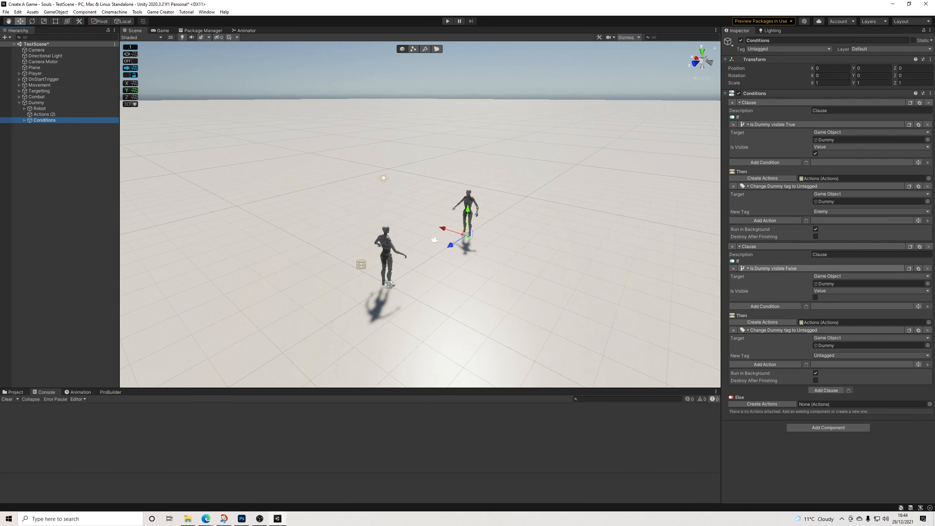
# Add a new project tag named NPC
pyautogui.click(872, 355)
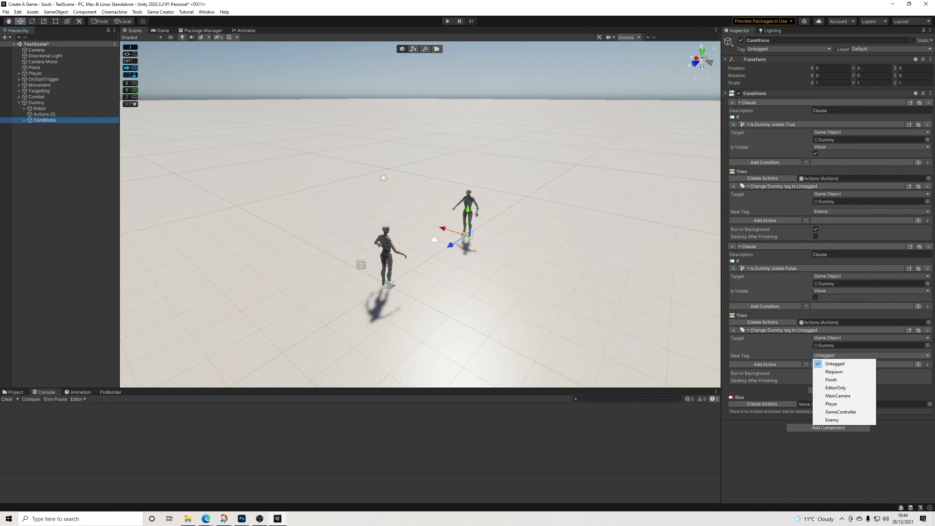
pyautogui.click(789, 49)
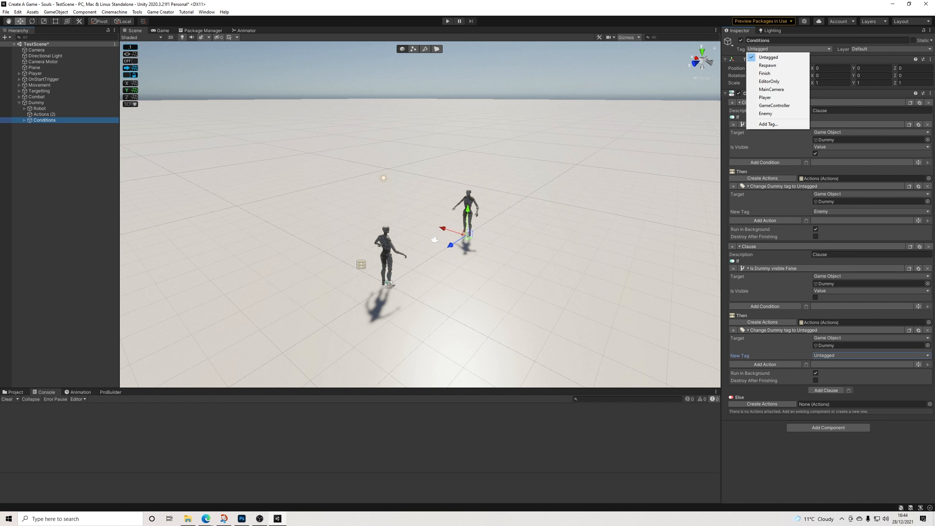
pyautogui.click(769, 125)
pyautogui.click(915, 74)
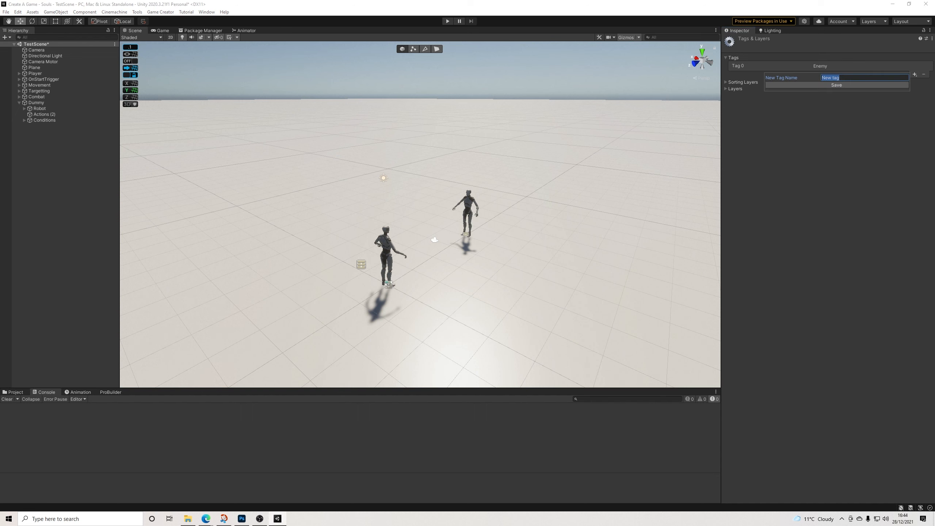
pyautogui.press('Return')
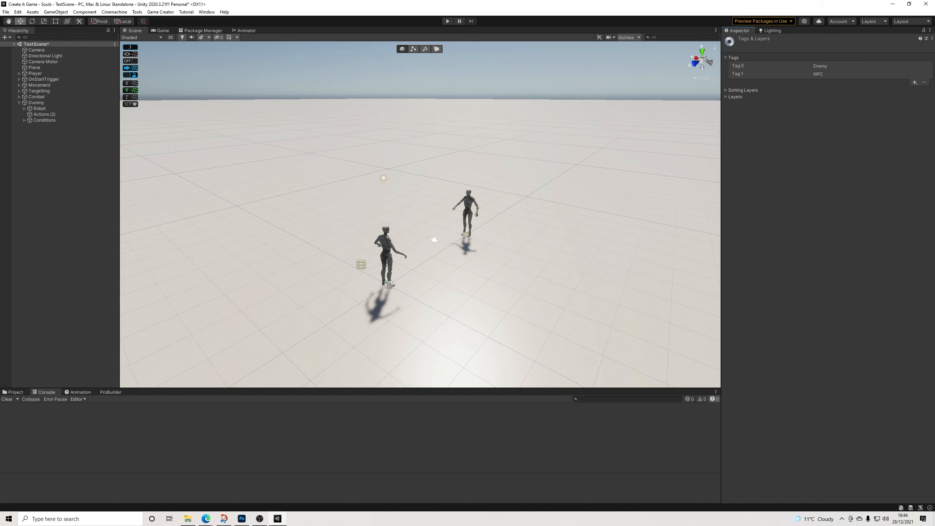
# Set the New Tag of the second clause's Change Tag action in Dummy's Conditions to NPC
pyautogui.click(44, 120)
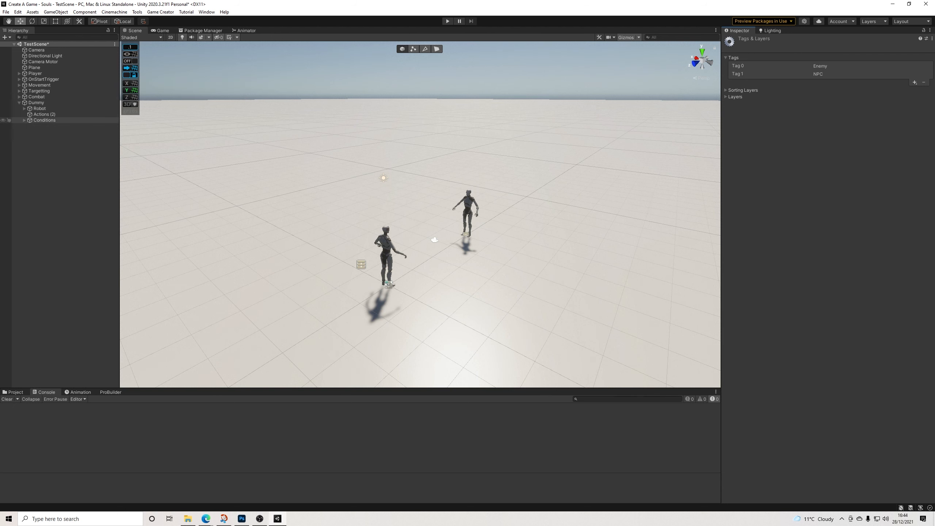
pyautogui.click(869, 355)
pyautogui.click(843, 427)
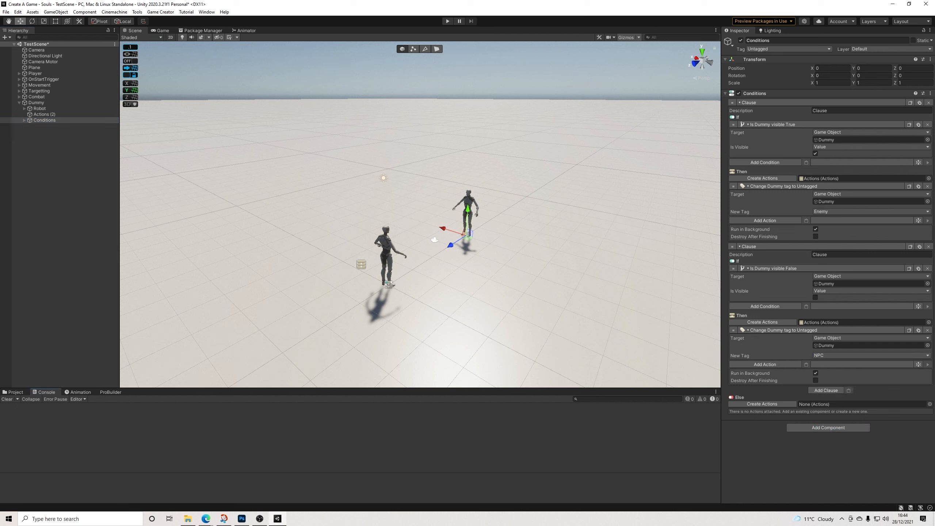
# Run the scene with Dummy selected and move the player around to test the enemy targeting
pyautogui.click(45, 115)
pyautogui.click(44, 120)
pyautogui.click(36, 102)
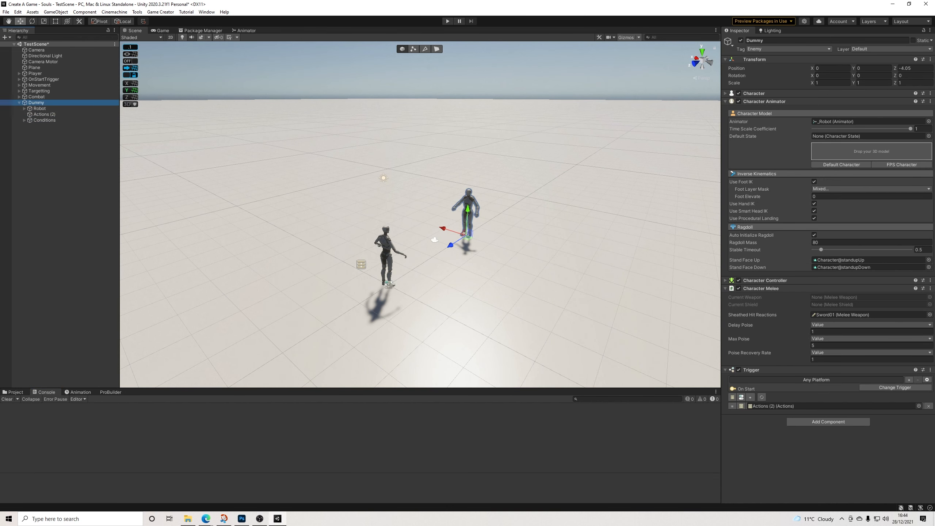
pyautogui.hotkey('ctrl', 'p')
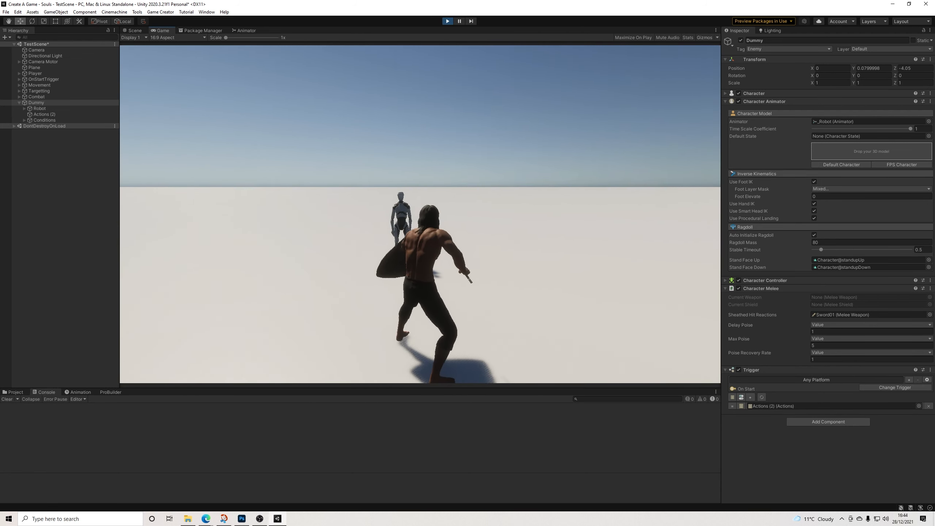
pyautogui.press('a')
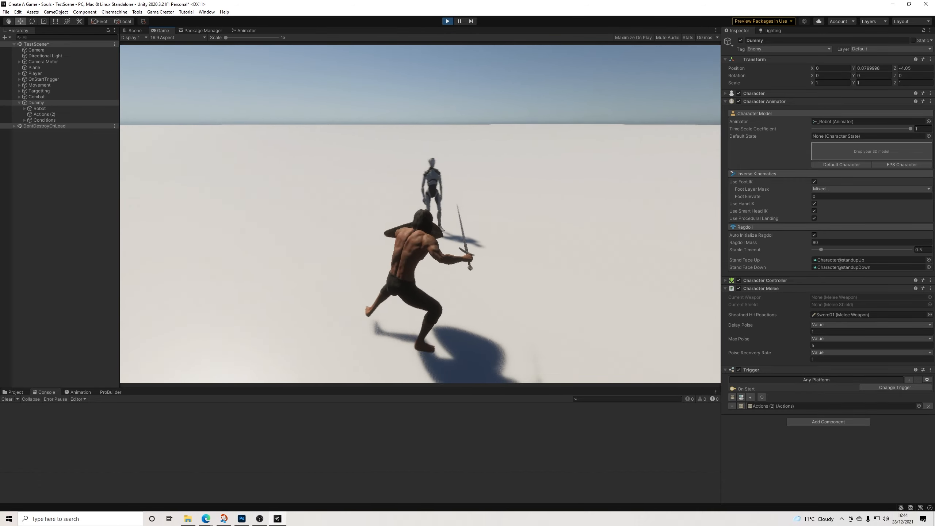
pyautogui.click(420, 214)
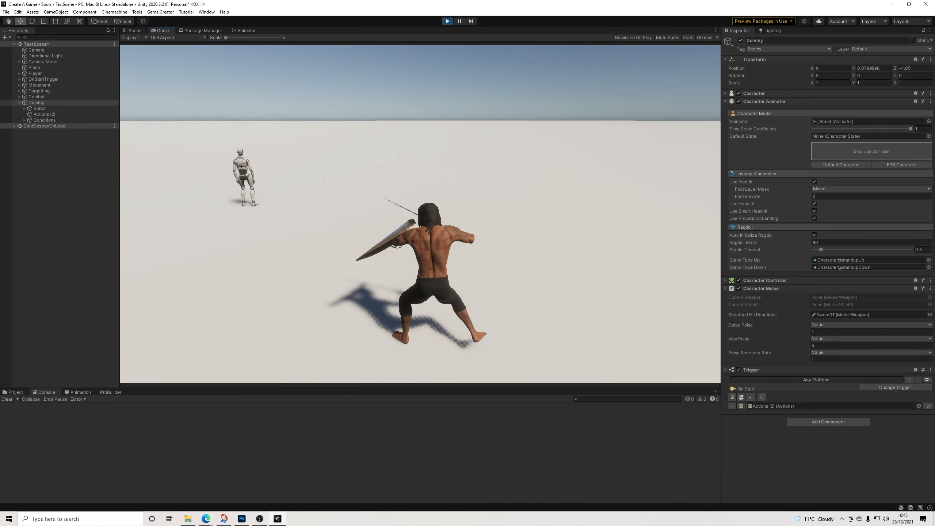
# Check Dummy's tag in the running scene while turning the player's camera away from it
pyautogui.click(73, 103)
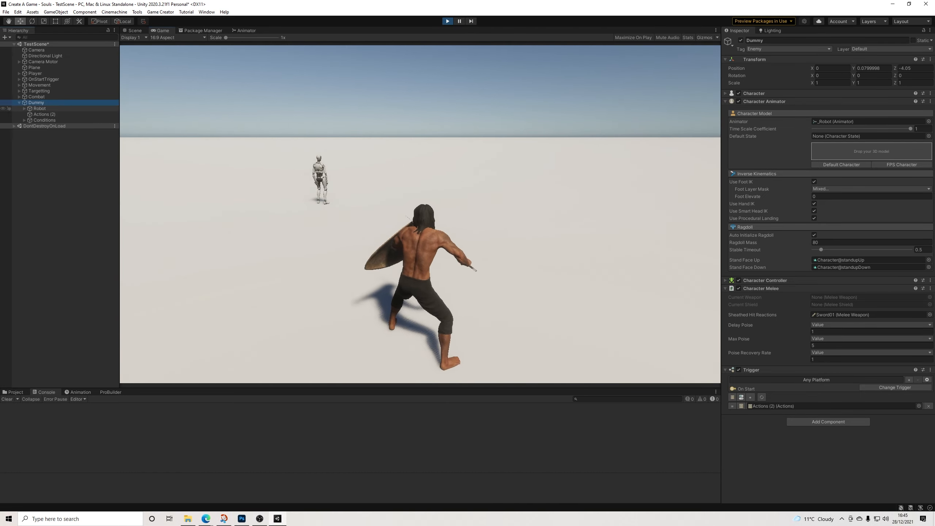
pyautogui.click(74, 109)
pyautogui.click(74, 114)
pyautogui.click(74, 126)
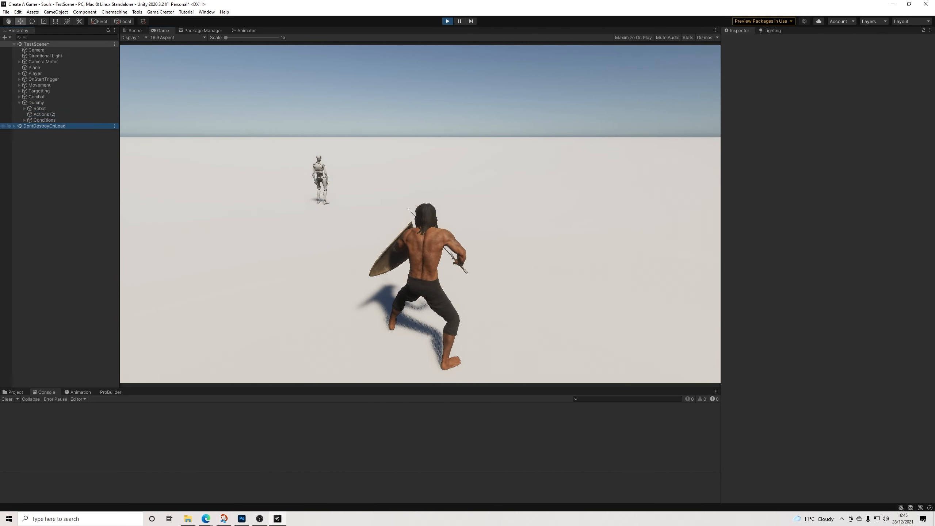
pyautogui.click(40, 103)
pyautogui.click(420, 215)
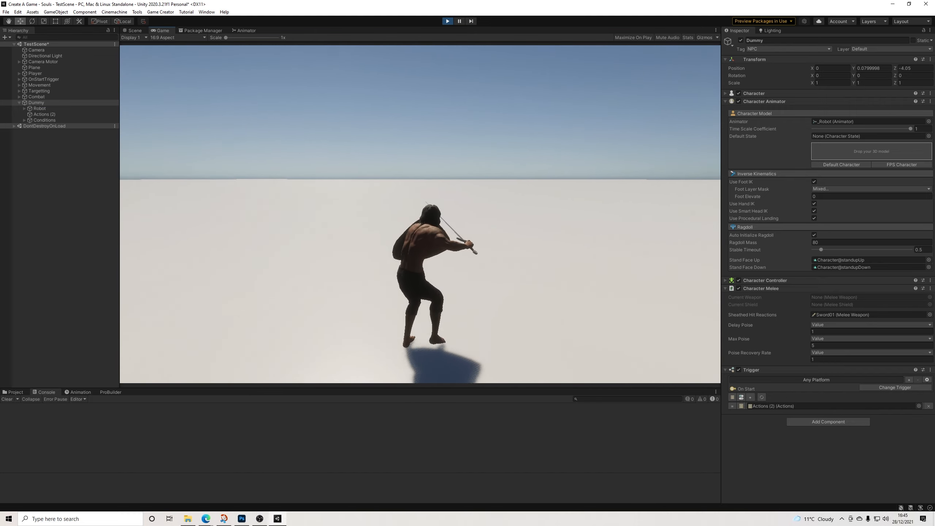
pyautogui.press('w')
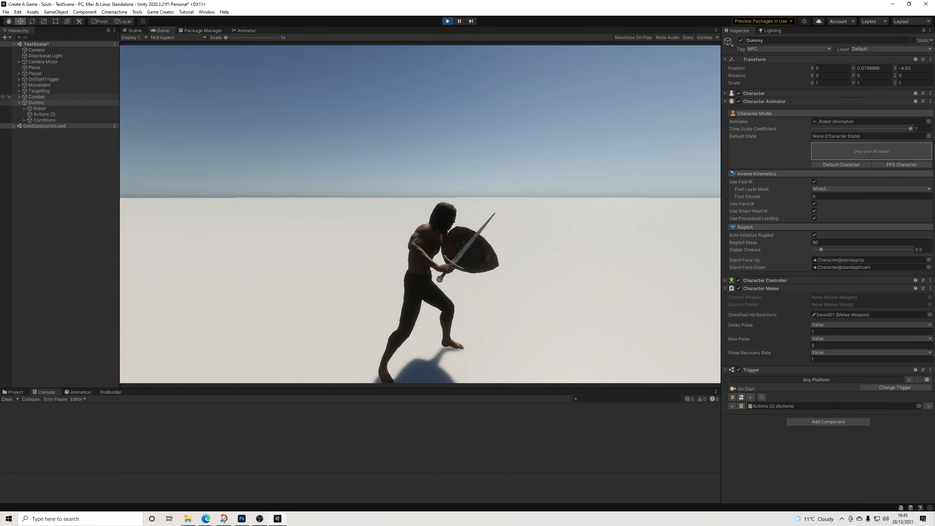
# Try adding a Restart Actions action to ActionsGather under Targetting while the scene is running, and move the player to test it
pyautogui.click(19, 91)
pyautogui.click(48, 97)
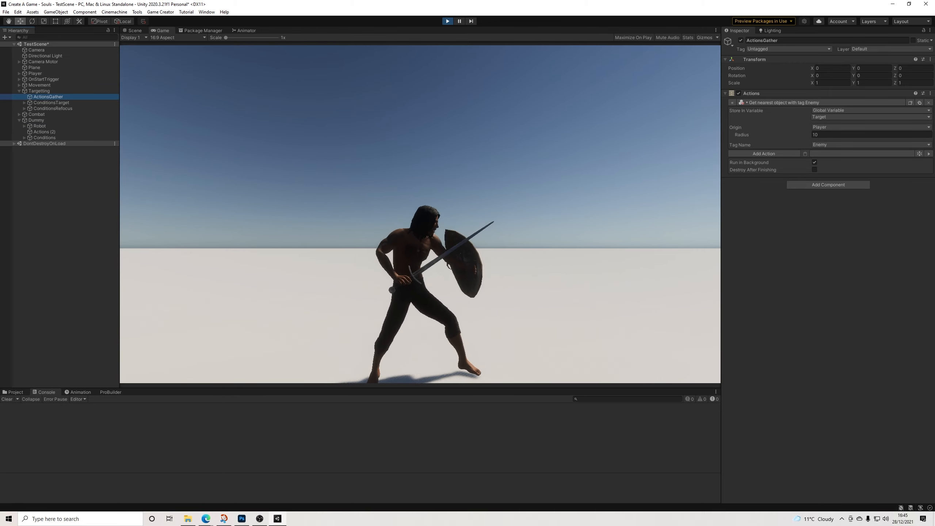
pyautogui.click(51, 103)
pyautogui.click(48, 97)
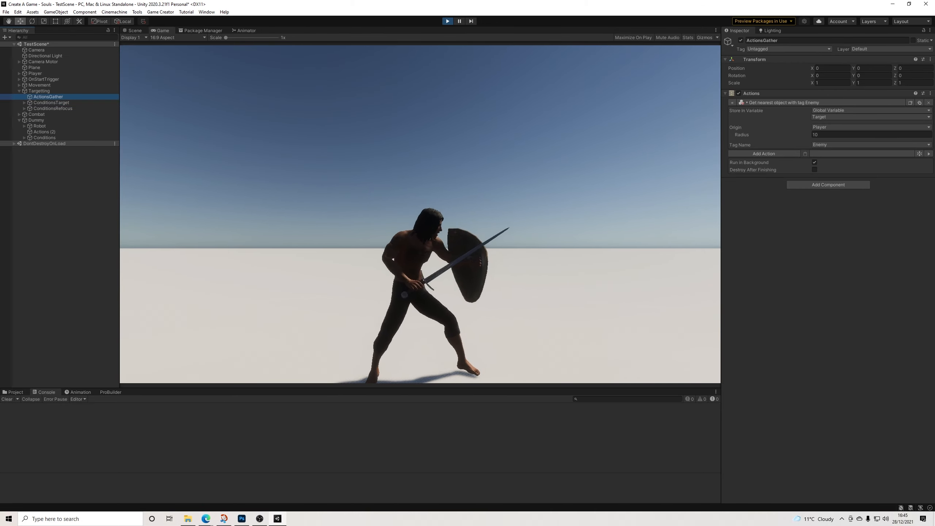
pyautogui.click(764, 153)
pyautogui.write('res')
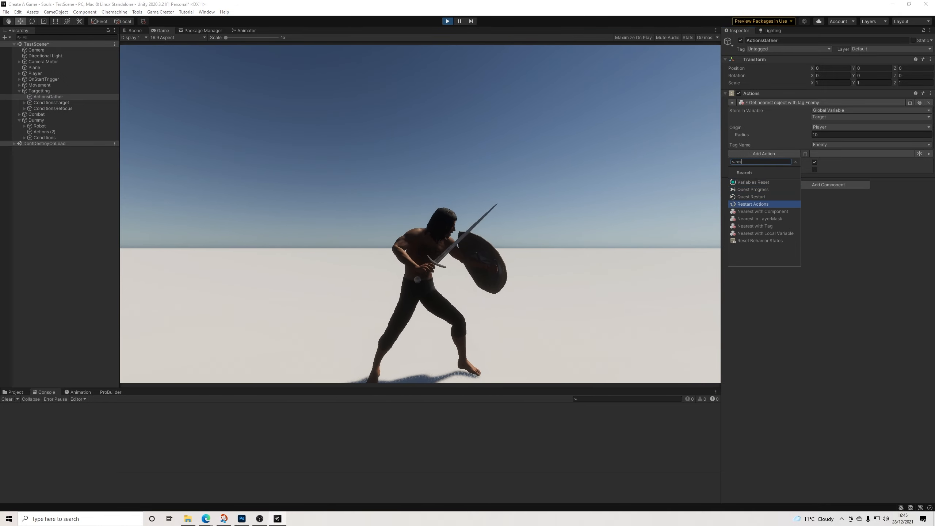
pyautogui.click(755, 204)
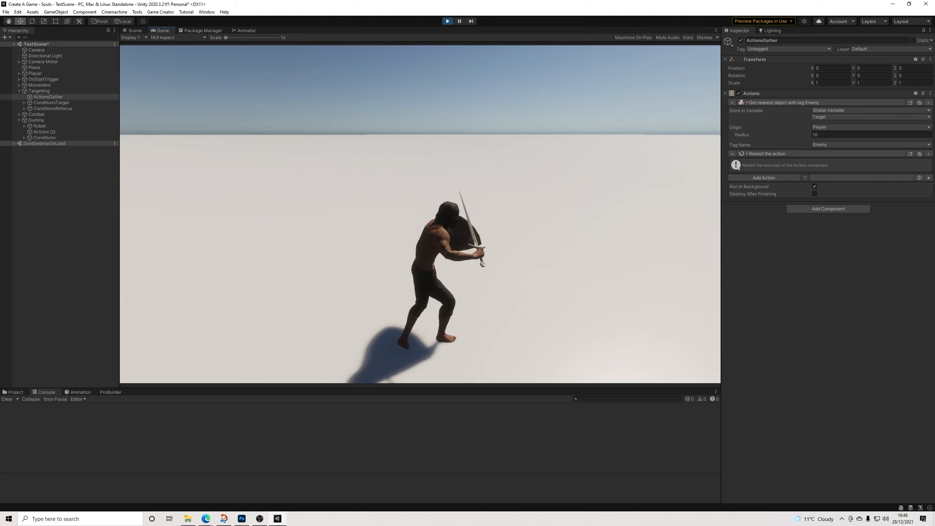
pyautogui.press('w')
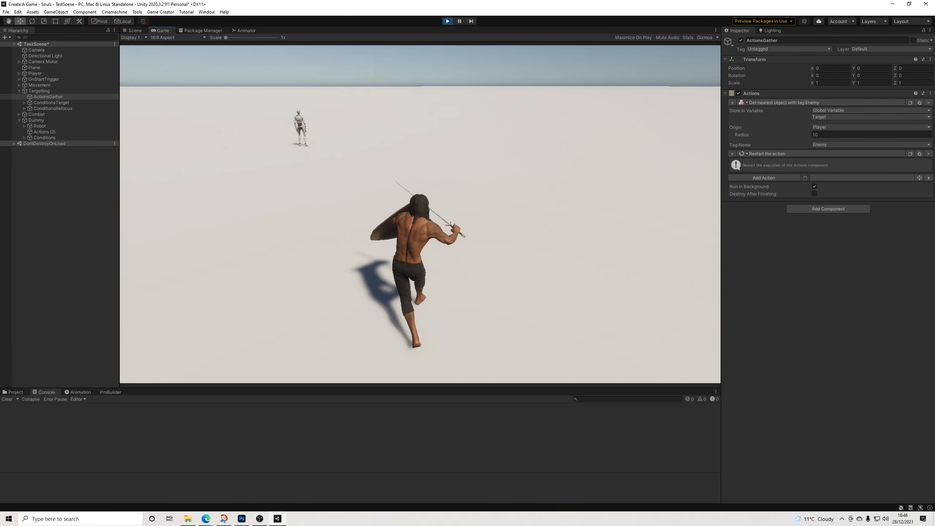
# Stop the running scene and add a Restart Actions action to ActionsGather
pyautogui.hotkey('ctrl', 'p')
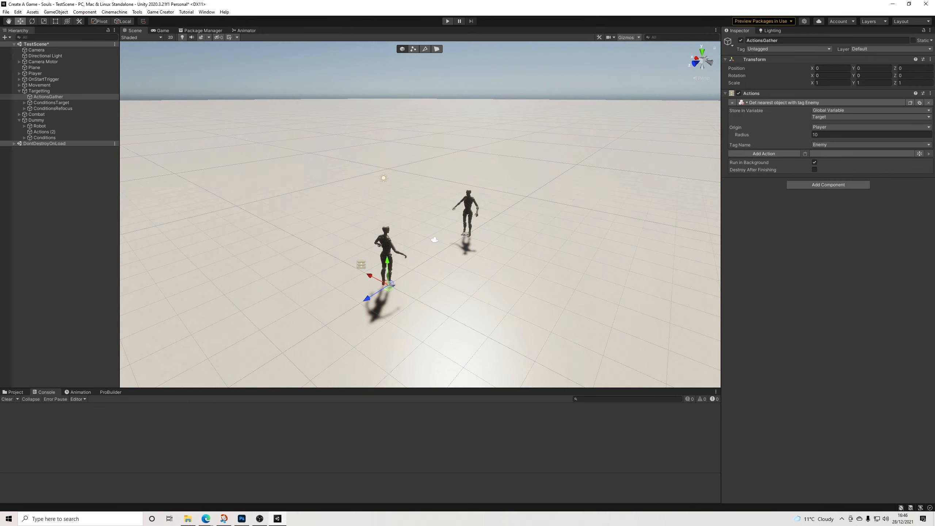
pyautogui.click(765, 153)
pyautogui.press('Down')
pyautogui.press('Down')
pyautogui.press('Down')
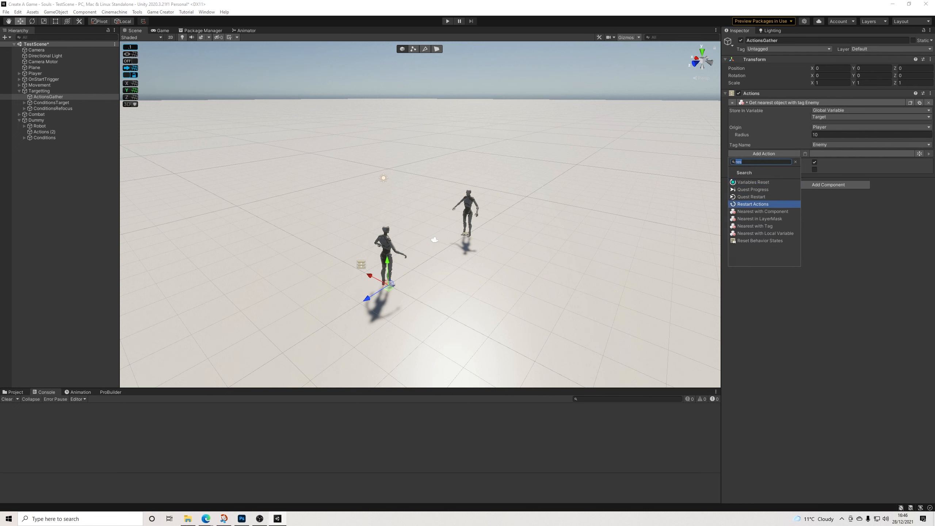
pyautogui.click(753, 204)
# Run the scene and check the runtime values of the Target and TargetFocussed global variables in the Game Creator preferences while playing
pyautogui.click(45, 138)
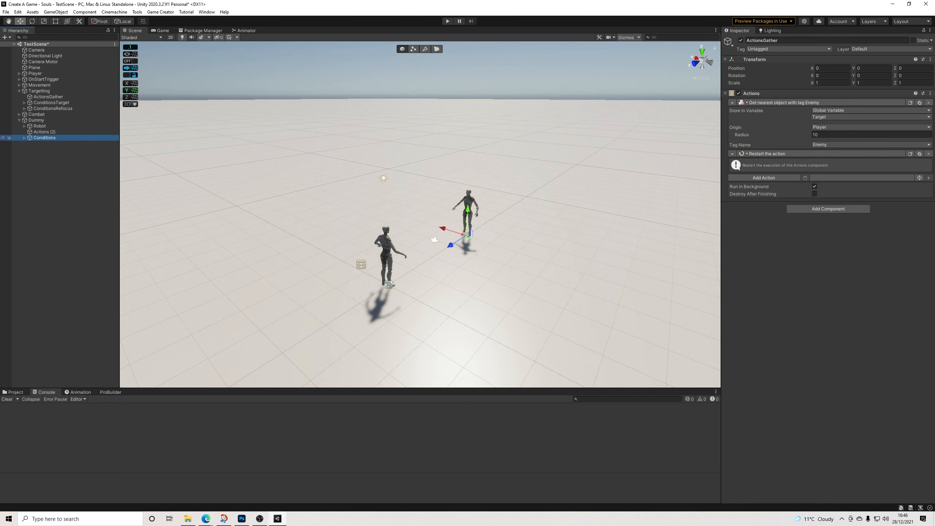
pyautogui.hotkey('ctrl', 'p')
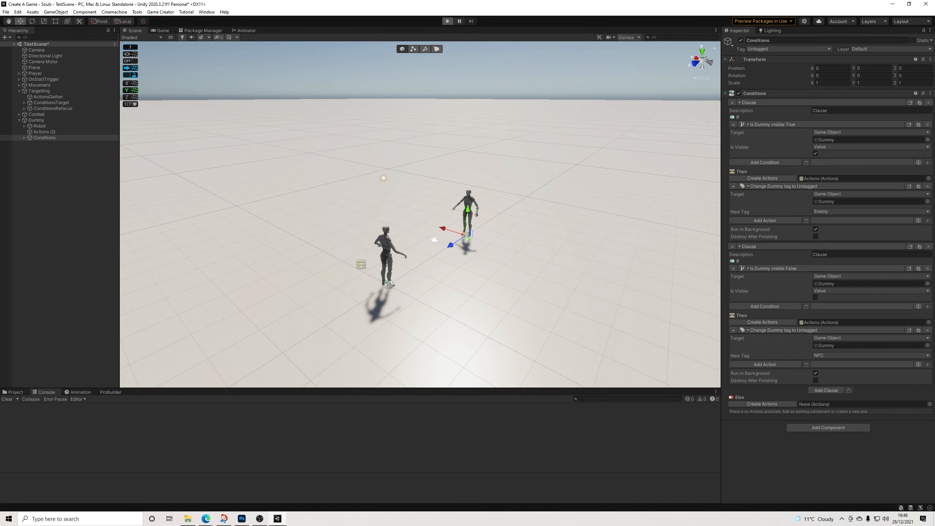
pyautogui.click(160, 11)
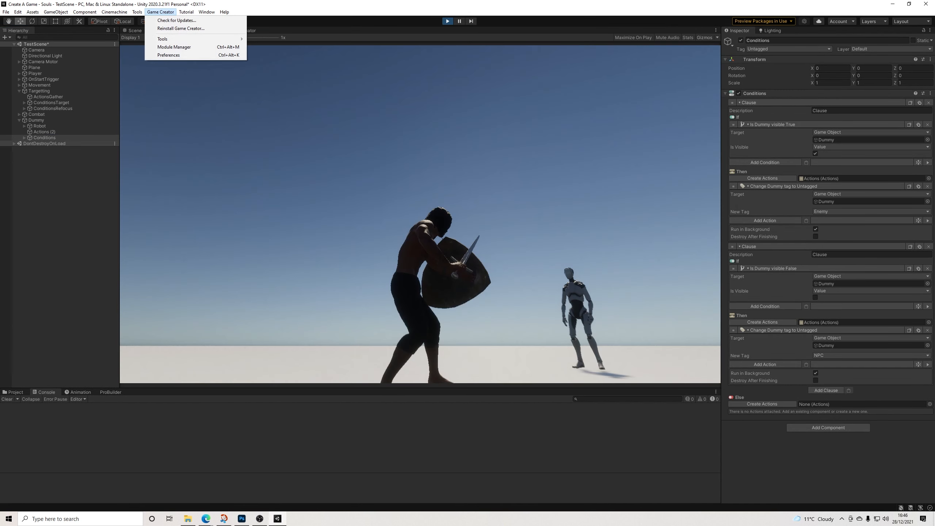
pyautogui.click(169, 55)
pyautogui.moveTo(404, 54); pyautogui.dragTo(250, 58)
pyautogui.click(243, 217)
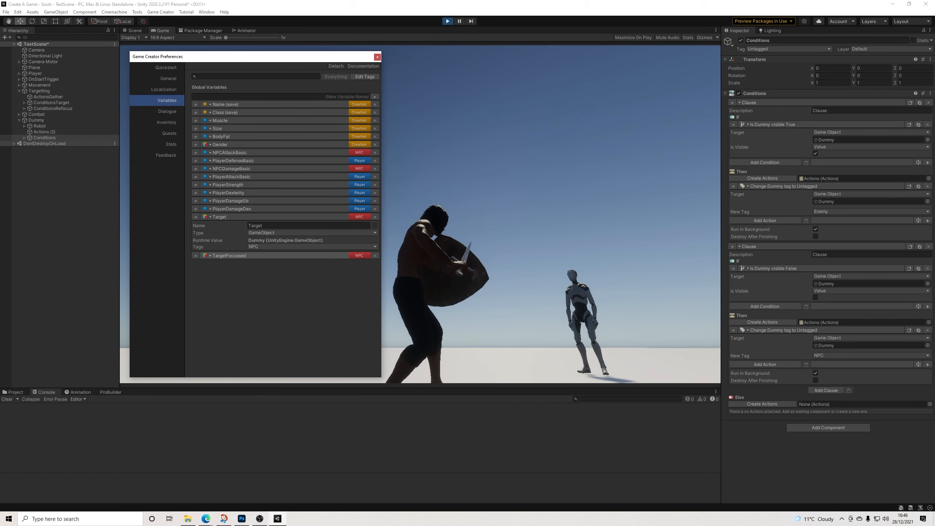
pyautogui.click(243, 256)
pyautogui.click(453, 236)
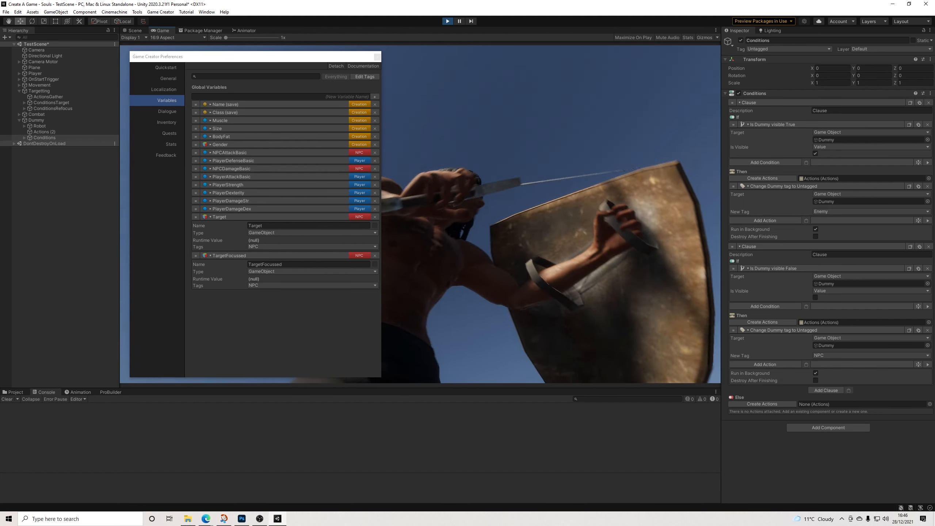
pyautogui.click(378, 57)
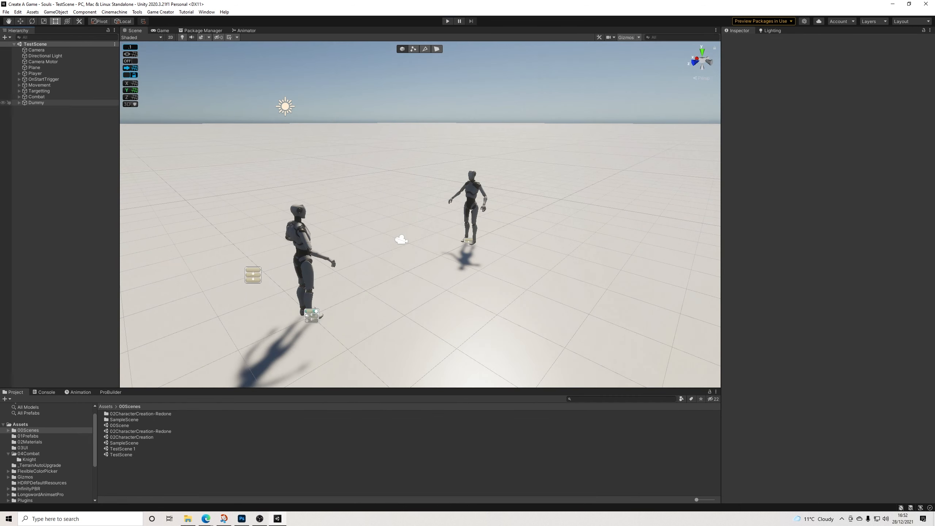
# Select the Dummy object in the test scene
pyautogui.click(36, 103)
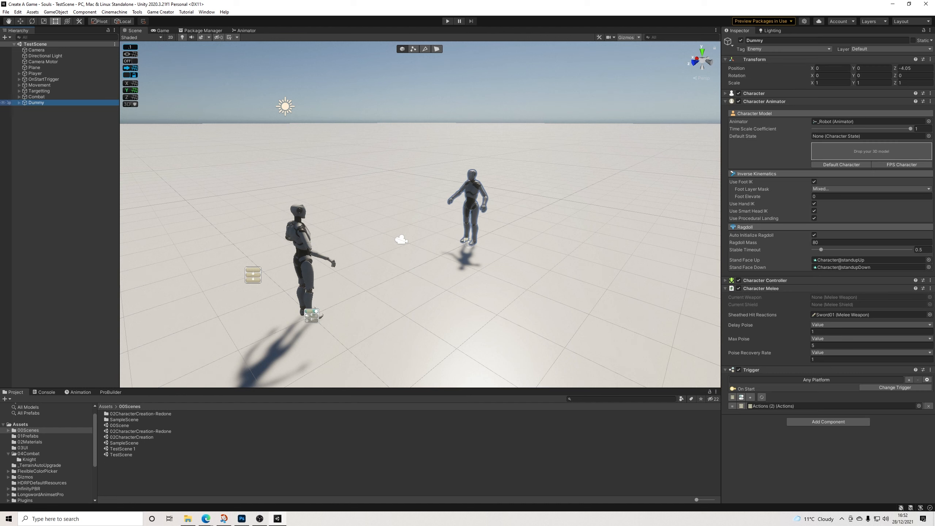